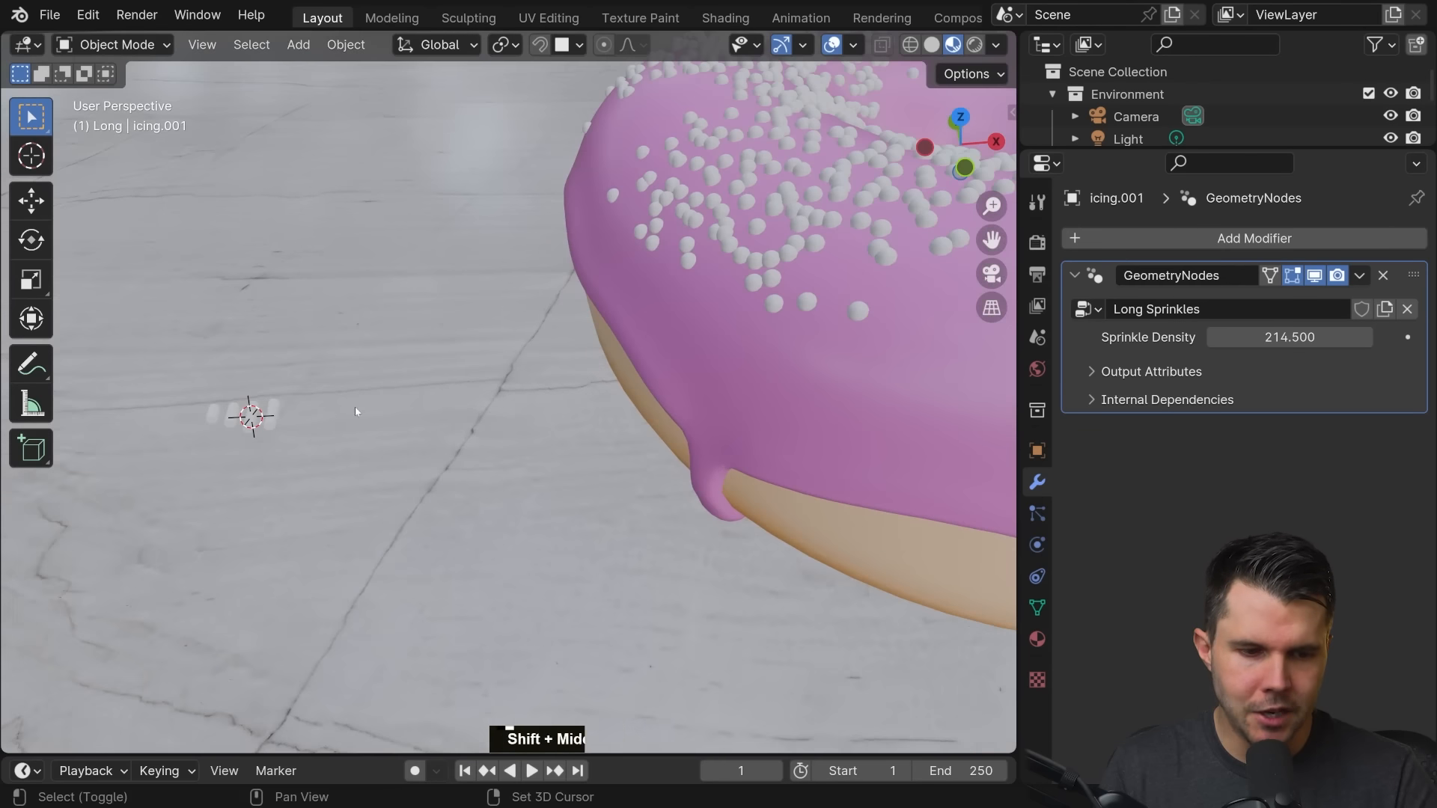
Give the bent, longest cylinder sprinkle a new material with a red base colour, hue 0.010 and saturation 0.968
{"action": "scroll", "coordinate": [632, 356], "scroll_direction": "up", "scroll_amount": 2}
{"action": "middle_click_drag", "start_coordinate": [631, 356], "coordinate": [569, 365], "text": "shift"}
{"action": "left_click", "coordinate": [565, 368]}
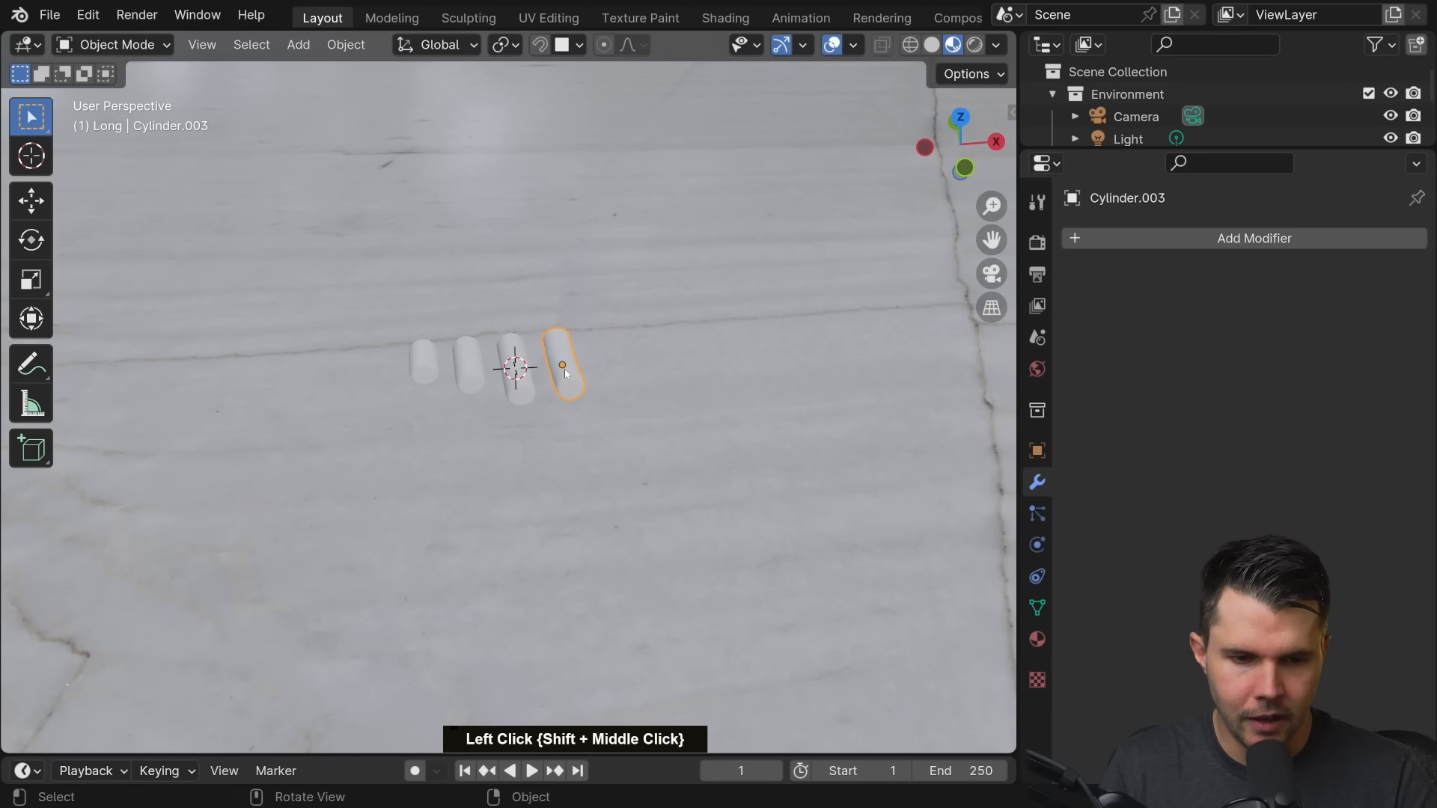
{"action": "left_click", "coordinate": [1037, 638]}
{"action": "left_click", "coordinate": [1227, 334]}
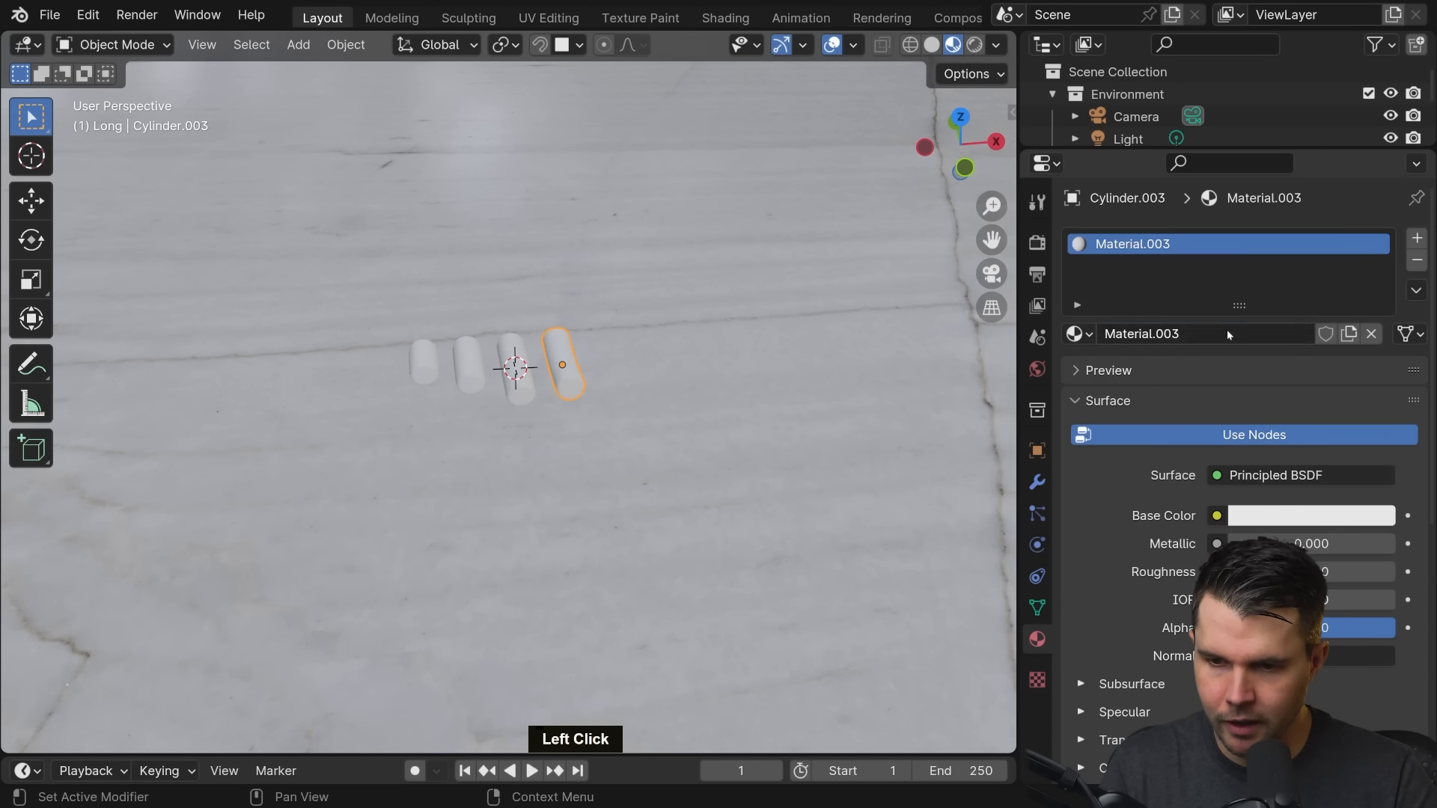
{"action": "left_click", "coordinate": [1282, 514]}
{"action": "left_click", "coordinate": [1242, 340]}
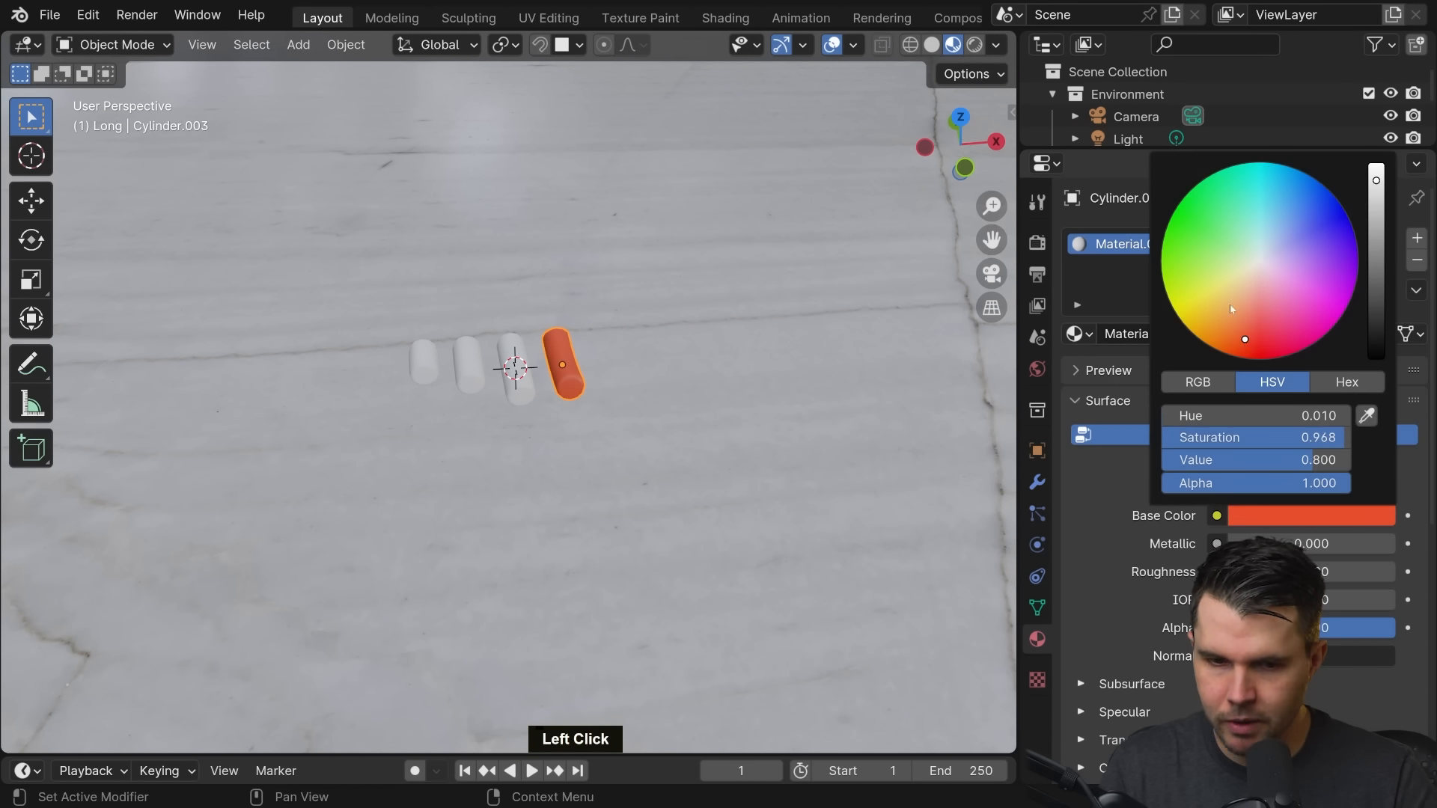
Give the straight sprinkle beside the red one a new material with a teal base colour, hue 0.462 and saturation 0.889
{"action": "left_click", "coordinate": [515, 368]}
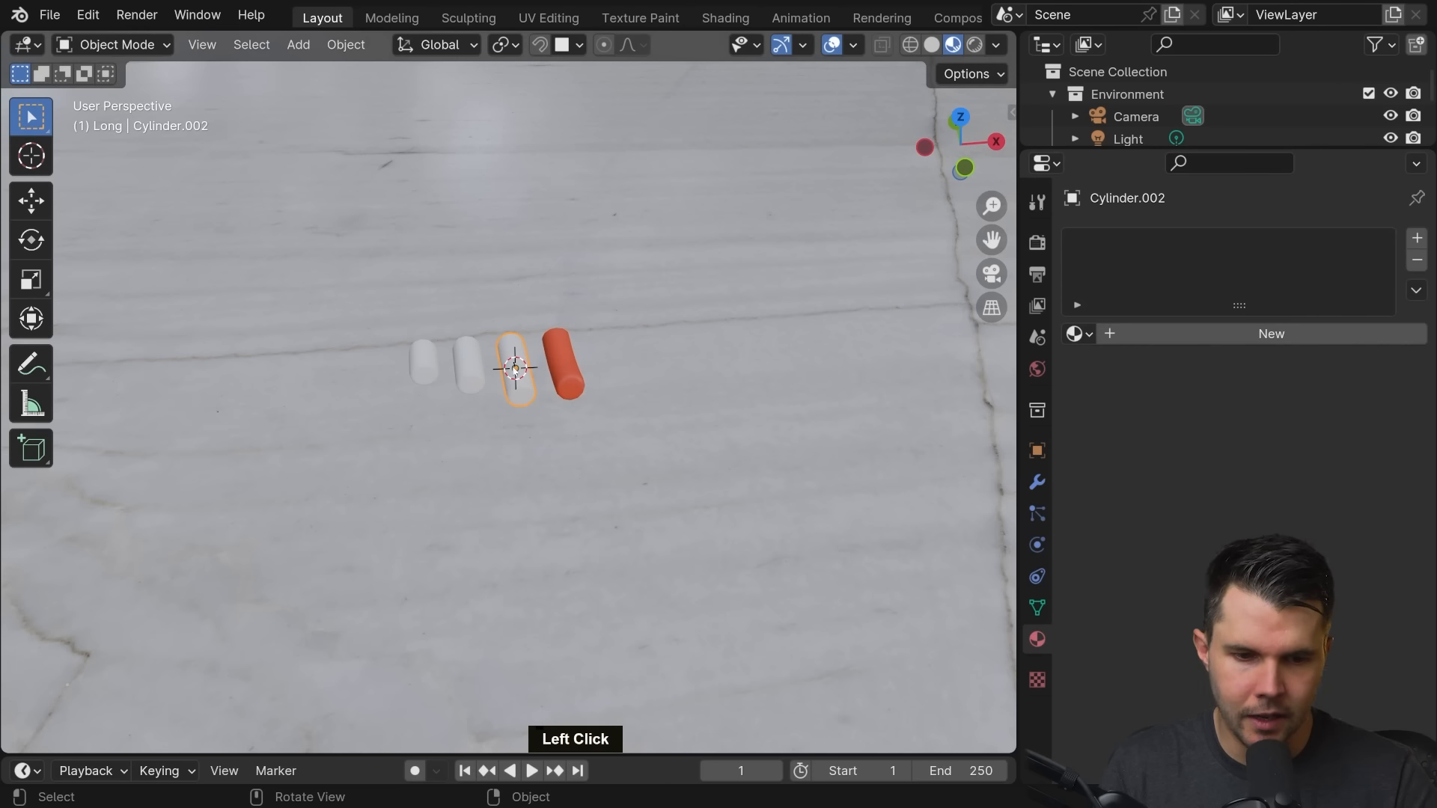
{"action": "left_click", "coordinate": [1197, 336]}
{"action": "left_click", "coordinate": [1310, 515]}
{"action": "double_click", "coordinate": [1252, 206]}
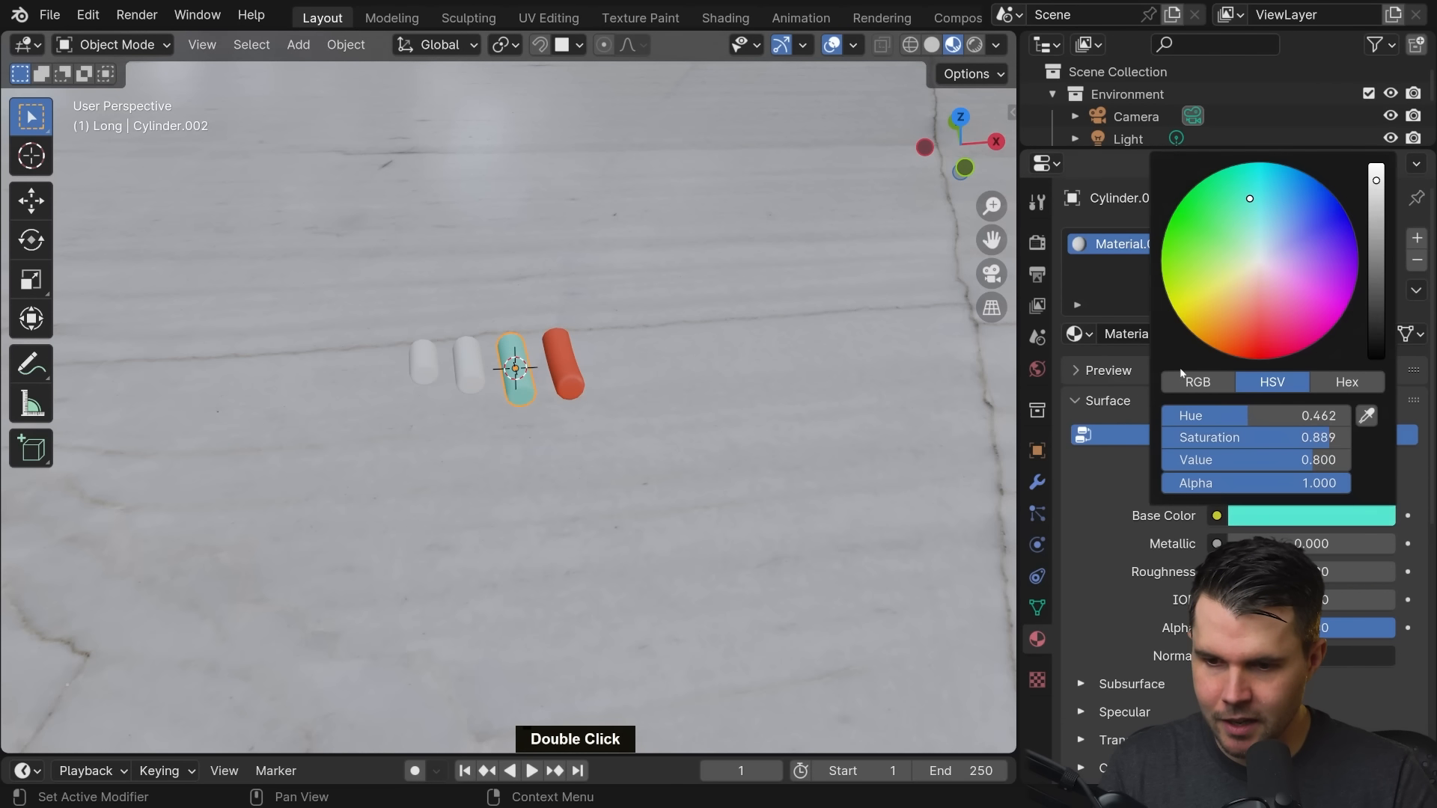
Give the medium-length sprinkle beside the teal one a new material with a blue base colour
{"action": "left_click", "coordinate": [469, 366]}
{"action": "left_click", "coordinate": [1217, 328]}
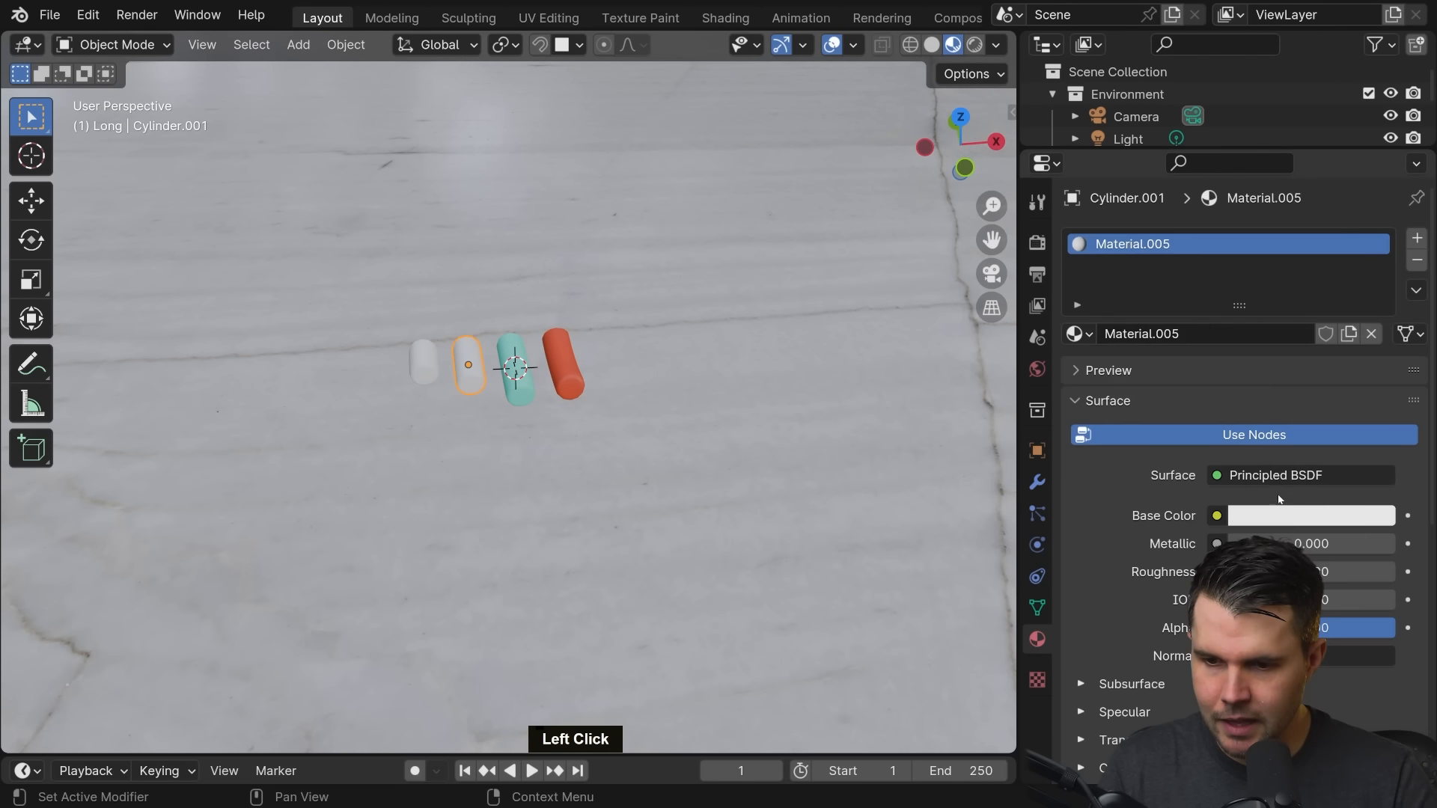
{"action": "left_click", "coordinate": [1278, 515]}
{"action": "double_click", "coordinate": [1300, 202]}
Examine how the coloured sprinkles are distributed by length and shape on the icing of the long-sprinkle donut
{"action": "scroll", "coordinate": [748, 309], "scroll_direction": "down", "scroll_amount": 10}
{"action": "middle_click_drag", "start_coordinate": [748, 309], "coordinate": [109, 341], "text": "shift"}
{"action": "scroll", "coordinate": [648, 365], "scroll_direction": "up", "scroll_amount": 3}
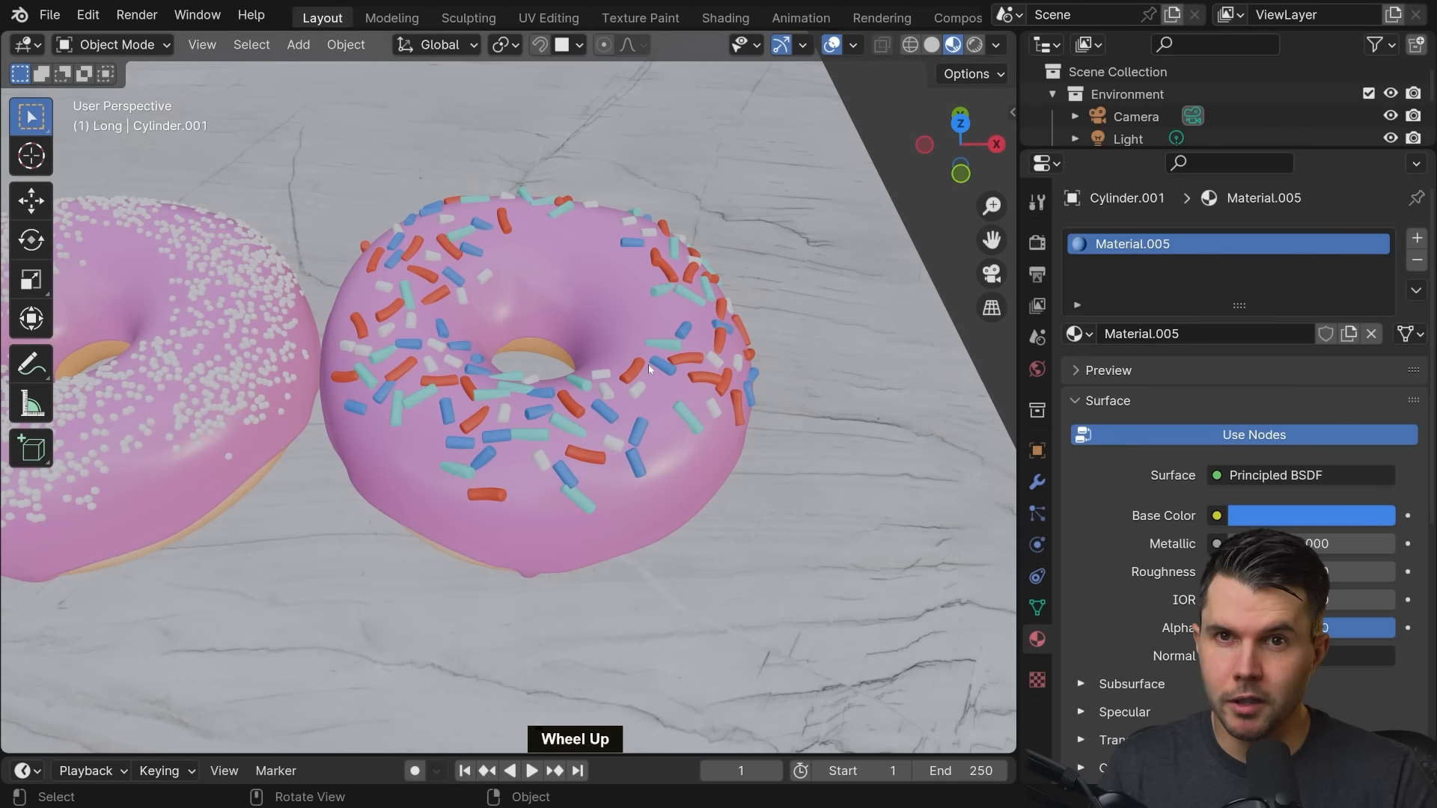
{"action": "middle_click_drag", "start_coordinate": [635, 404], "coordinate": [642, 440]}
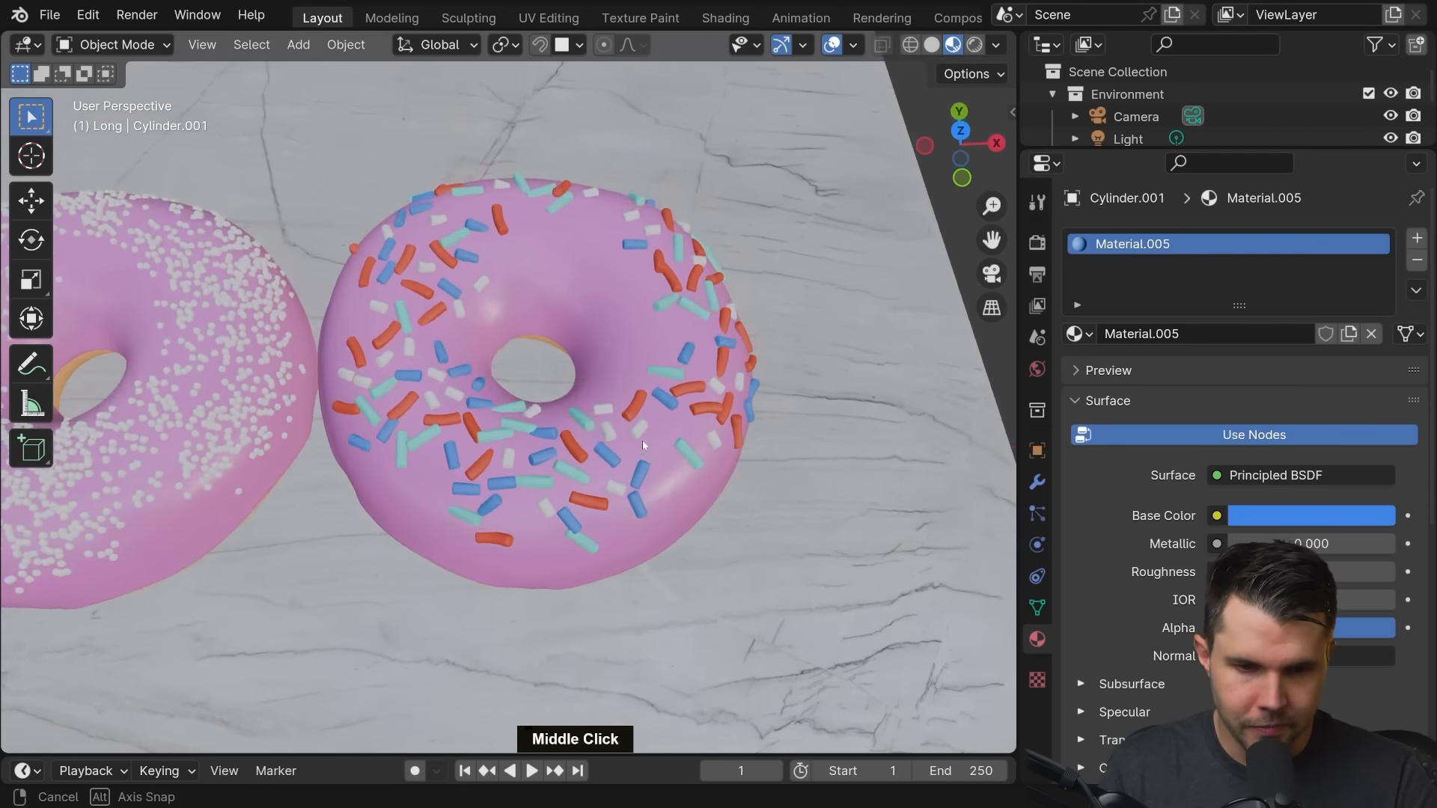
{"action": "scroll", "coordinate": [642, 440], "scroll_direction": "up", "scroll_amount": 3}
{"action": "scroll", "coordinate": [617, 371], "scroll_direction": "up", "scroll_amount": 2, "text": "shift"}
{"action": "middle_click_drag", "start_coordinate": [616, 371], "coordinate": [598, 416]}
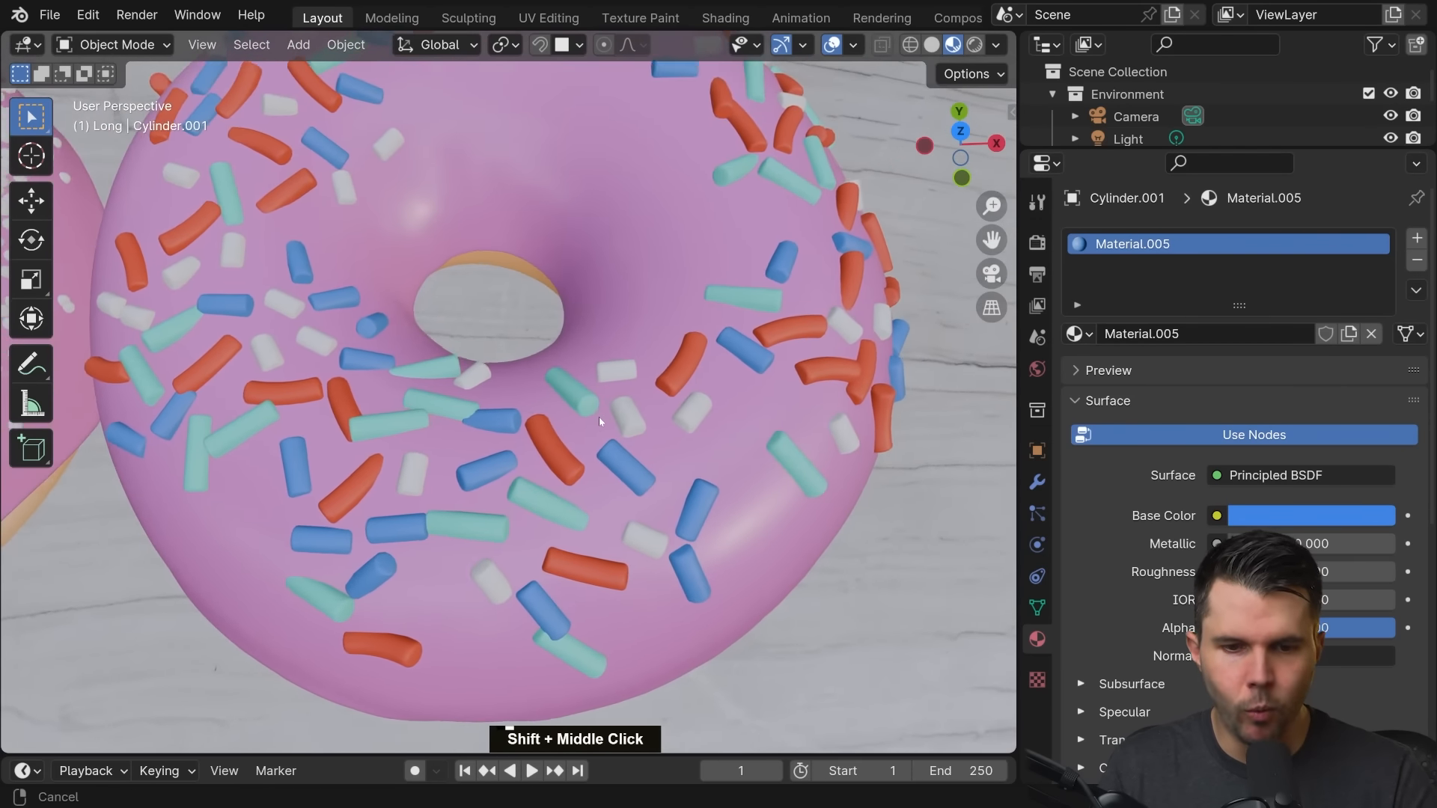
{"action": "scroll", "coordinate": [591, 438], "scroll_direction": "down", "scroll_amount": 3}
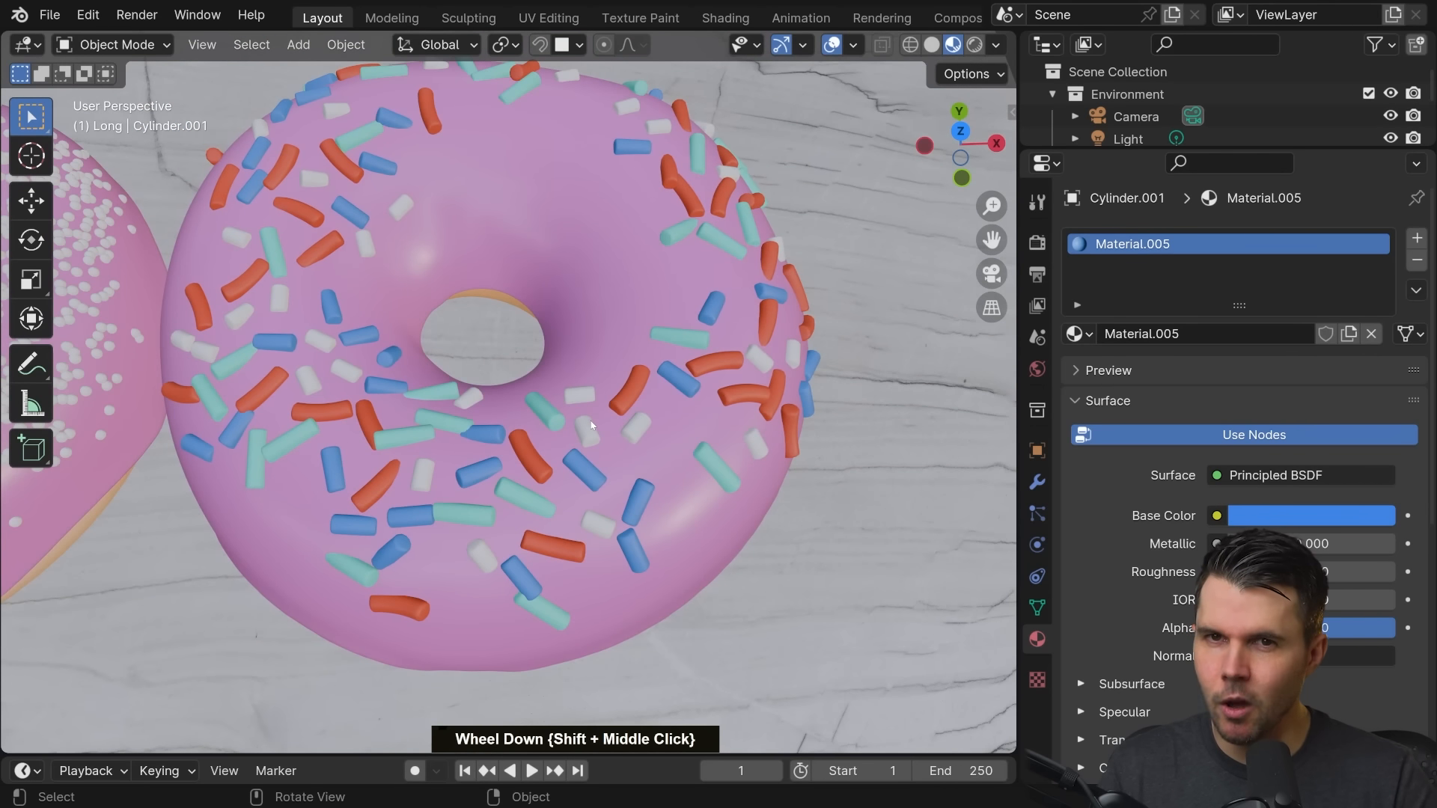
{"action": "middle_click_drag", "start_coordinate": [590, 429], "coordinate": [559, 458], "text": "ctrl"}
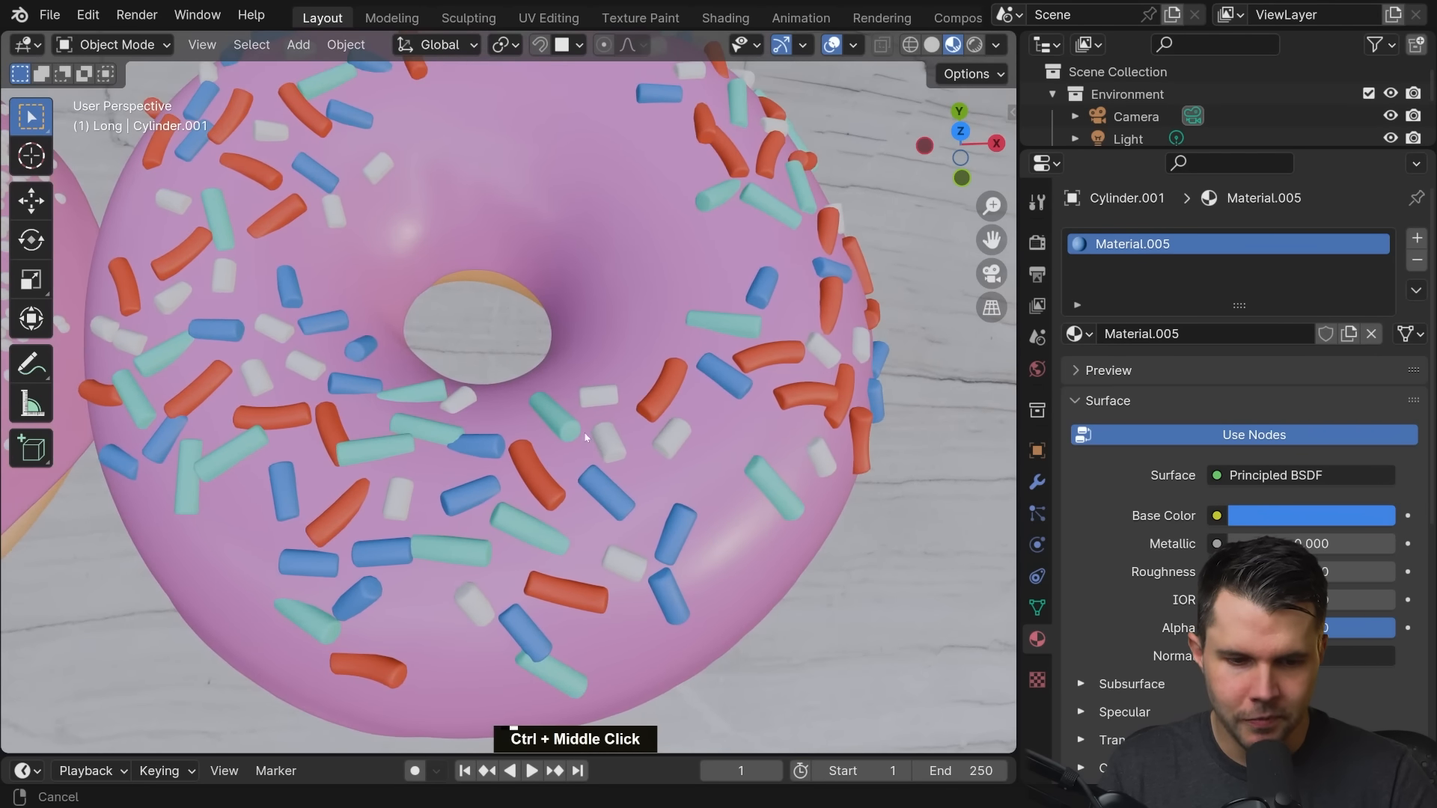
{"action": "key", "text": "ctrl+shift+a"}
{"action": "left_click_drag", "start_coordinate": [529, 425], "coordinate": [502, 450]}
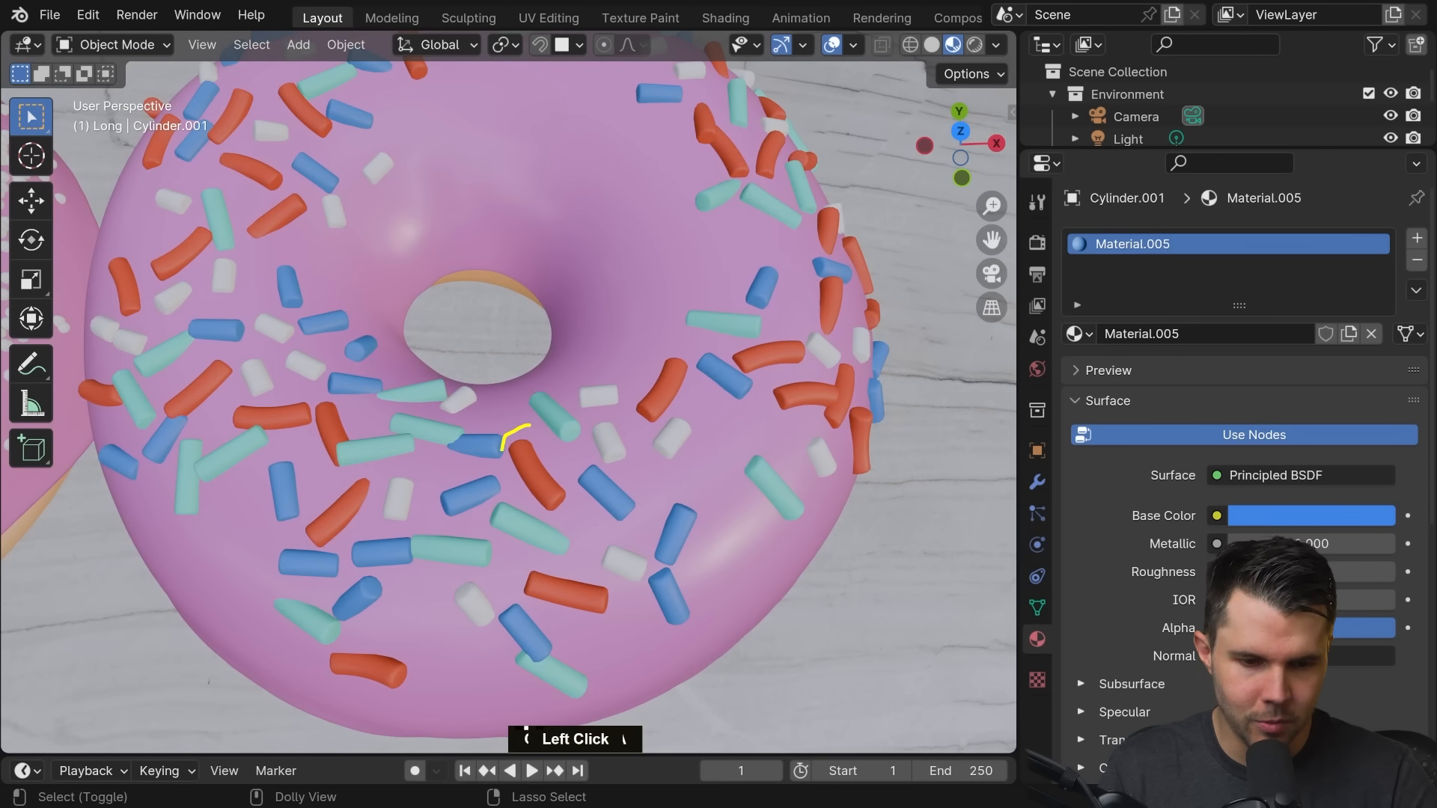
{"action": "left_click_drag", "start_coordinate": [659, 350], "coordinate": [651, 433]}
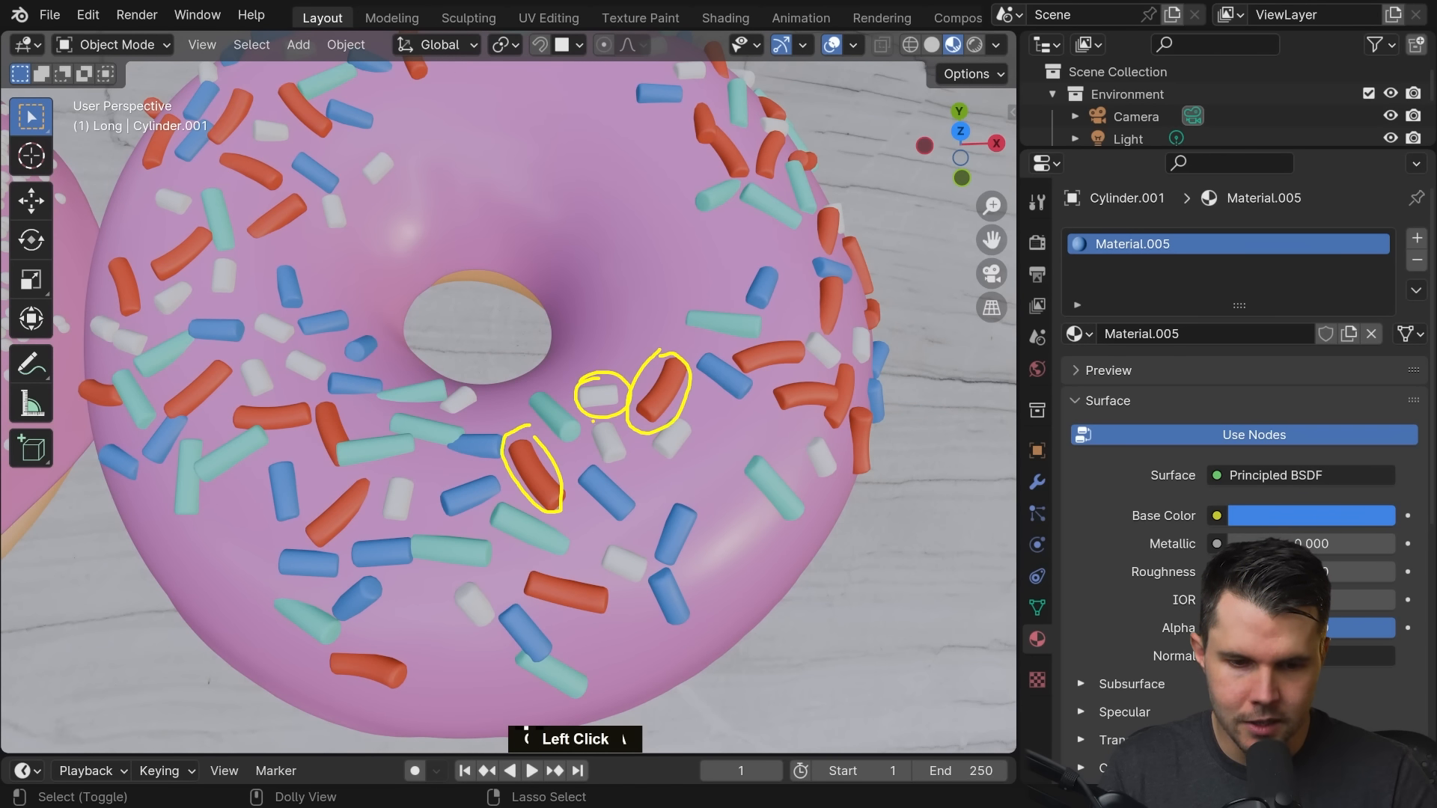
{"action": "key", "text": "Escape"}
{"action": "scroll", "coordinate": [661, 416], "scroll_direction": "down", "scroll_amount": 3}
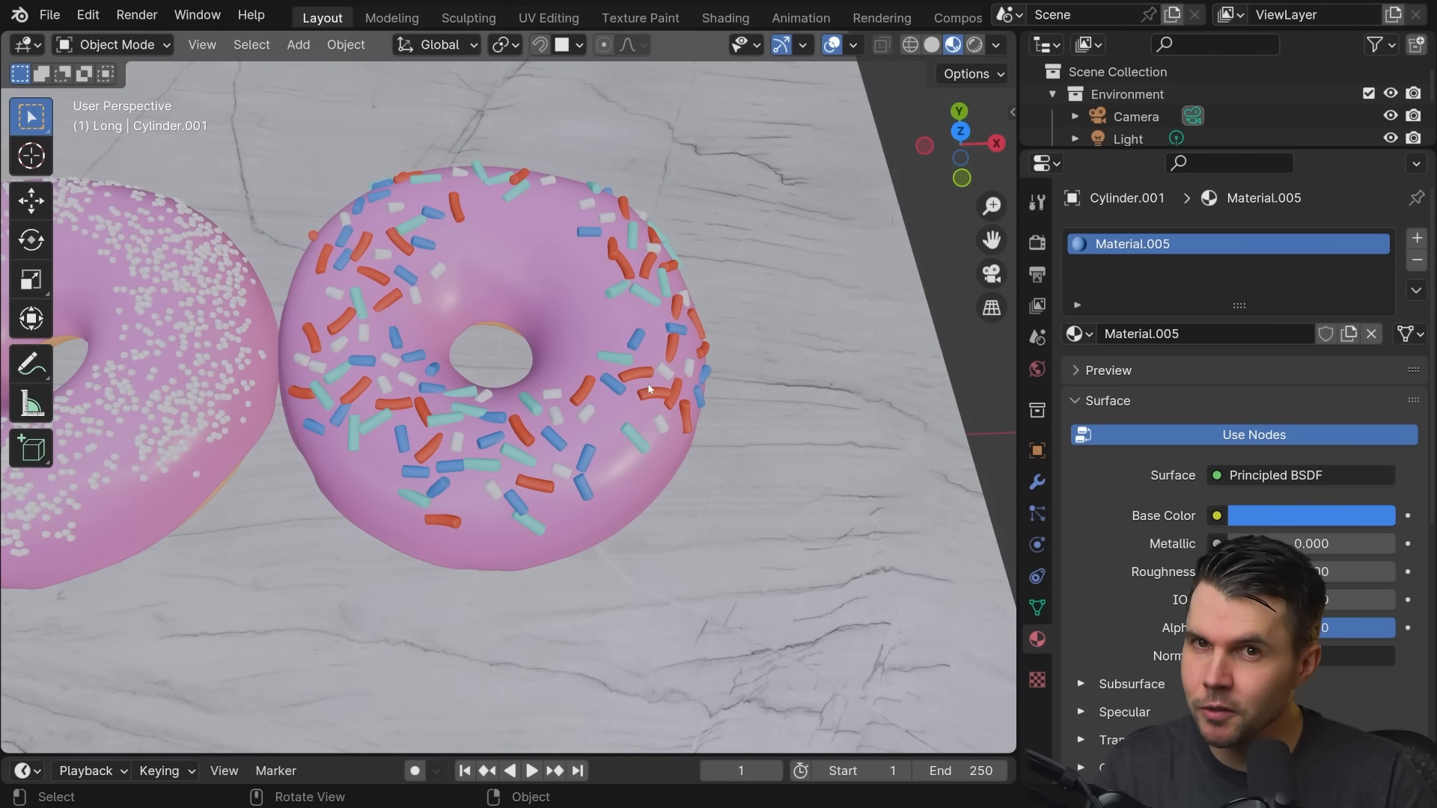
{"action": "middle_click_drag", "start_coordinate": [603, 352], "coordinate": [665, 333], "text": "shift"}
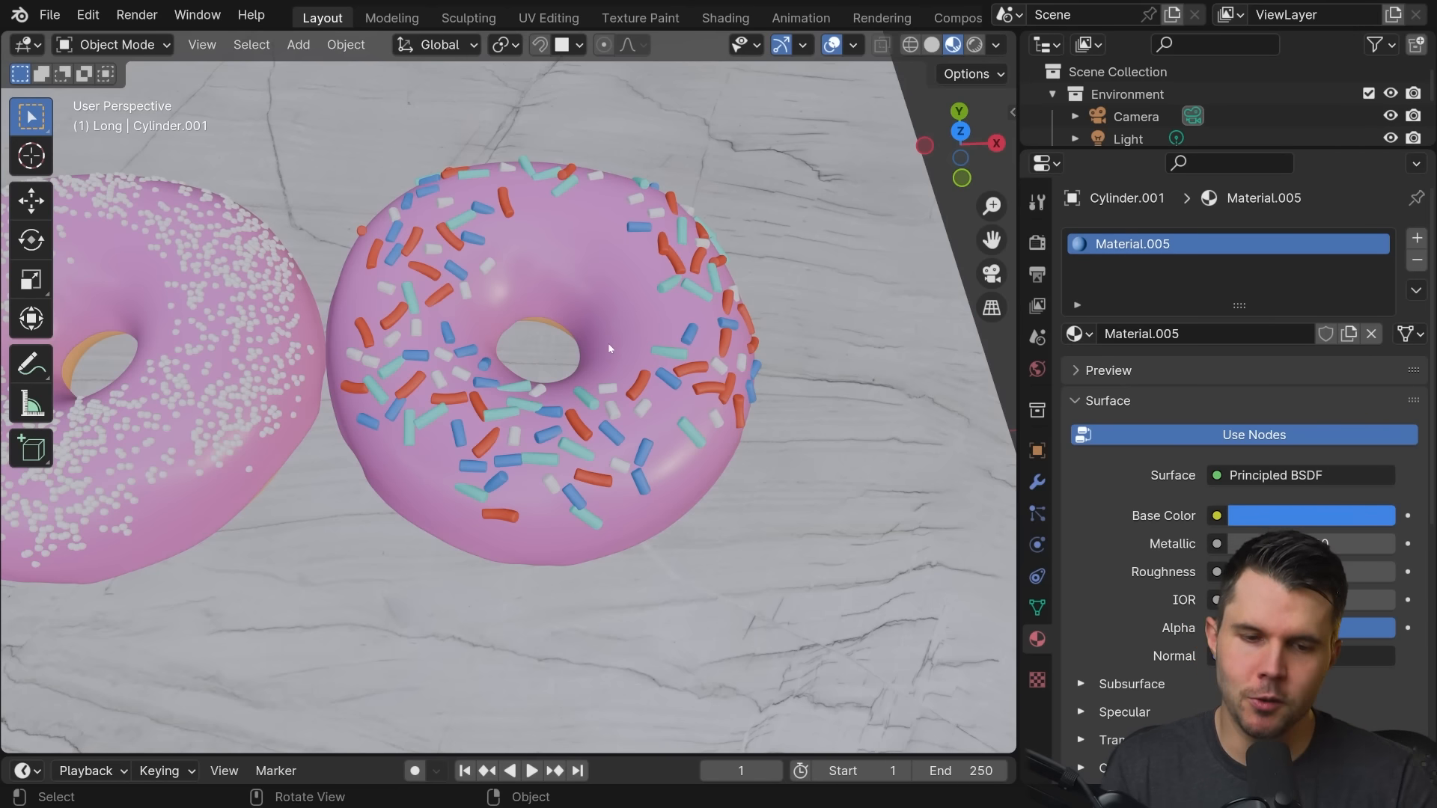
Remove the material slots from the blue, teal and red source sprinkles
{"action": "scroll", "coordinate": [493, 381], "scroll_direction": "down", "scroll_amount": 3}
{"action": "middle_click_drag", "start_coordinate": [493, 381], "coordinate": [793, 314], "text": "shift"}
{"action": "scroll", "coordinate": [524, 383], "scroll_direction": "up", "scroll_amount": 2}
{"action": "middle_click_drag", "start_coordinate": [524, 383], "coordinate": [552, 362], "text": "shift"}
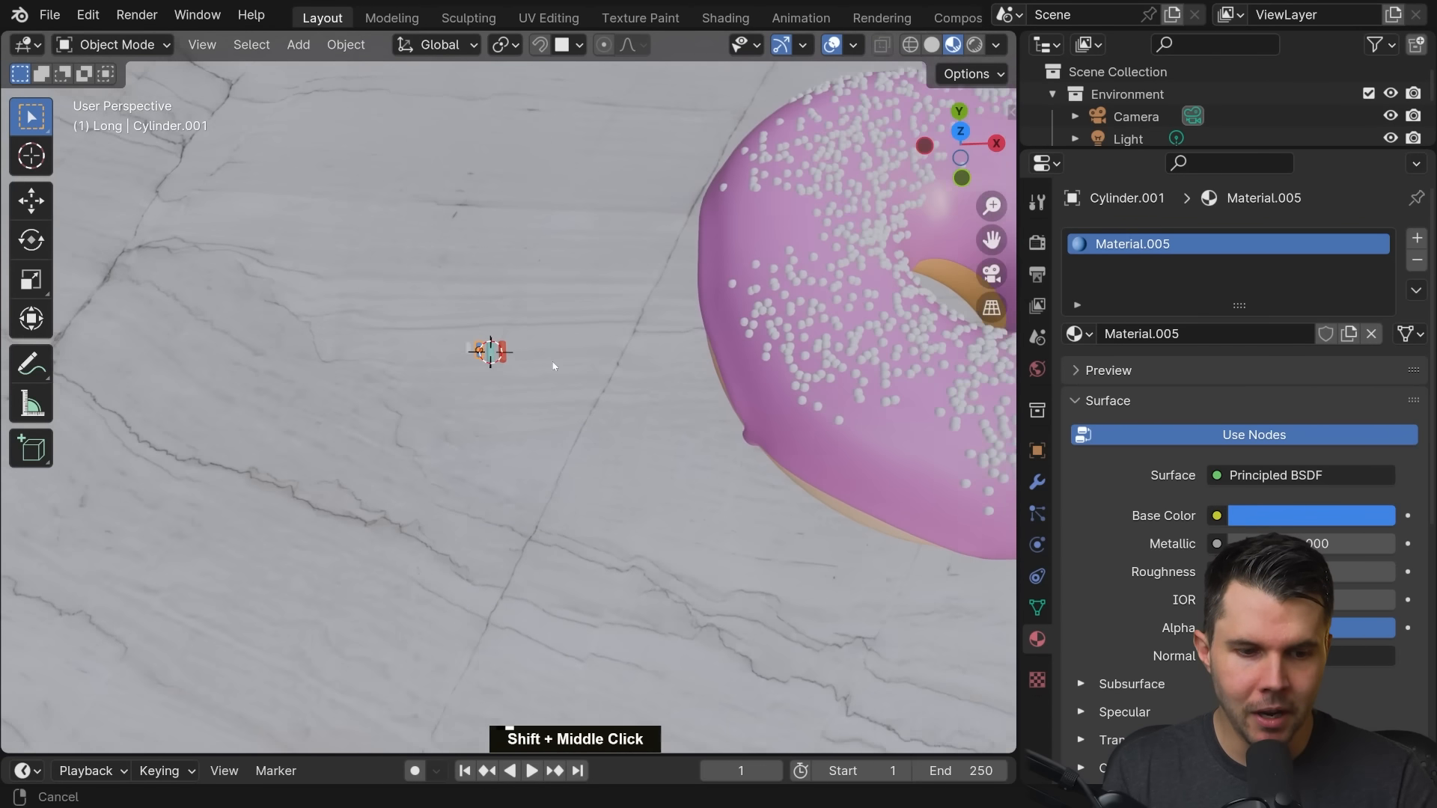
{"action": "scroll", "coordinate": [564, 385], "scroll_direction": "up", "scroll_amount": 4}
{"action": "left_click", "coordinate": [1417, 260]}
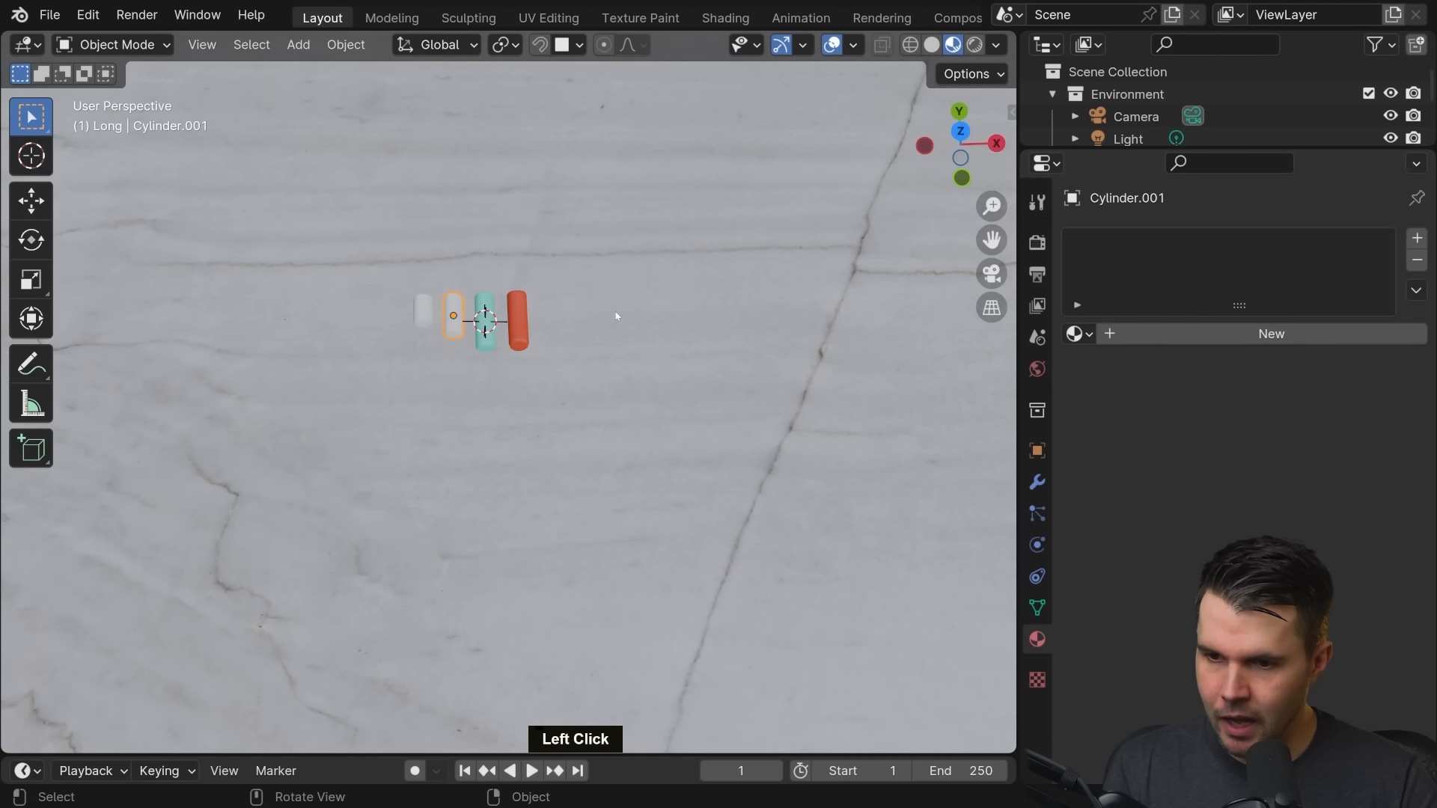
{"action": "left_click", "coordinate": [496, 322]}
{"action": "left_click", "coordinate": [1417, 260]}
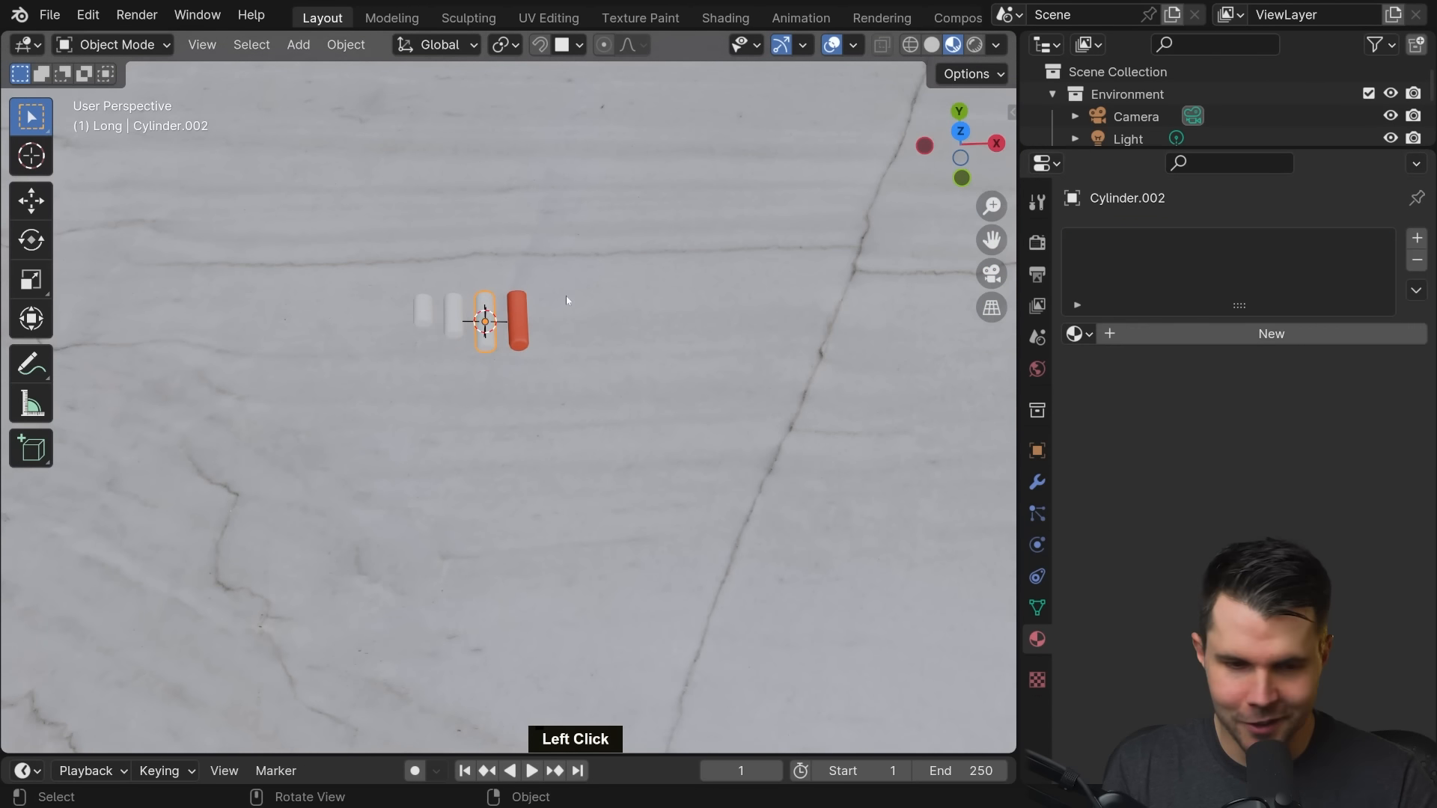
{"action": "left_click", "coordinate": [517, 320]}
{"action": "left_click", "coordinate": [1417, 259]}
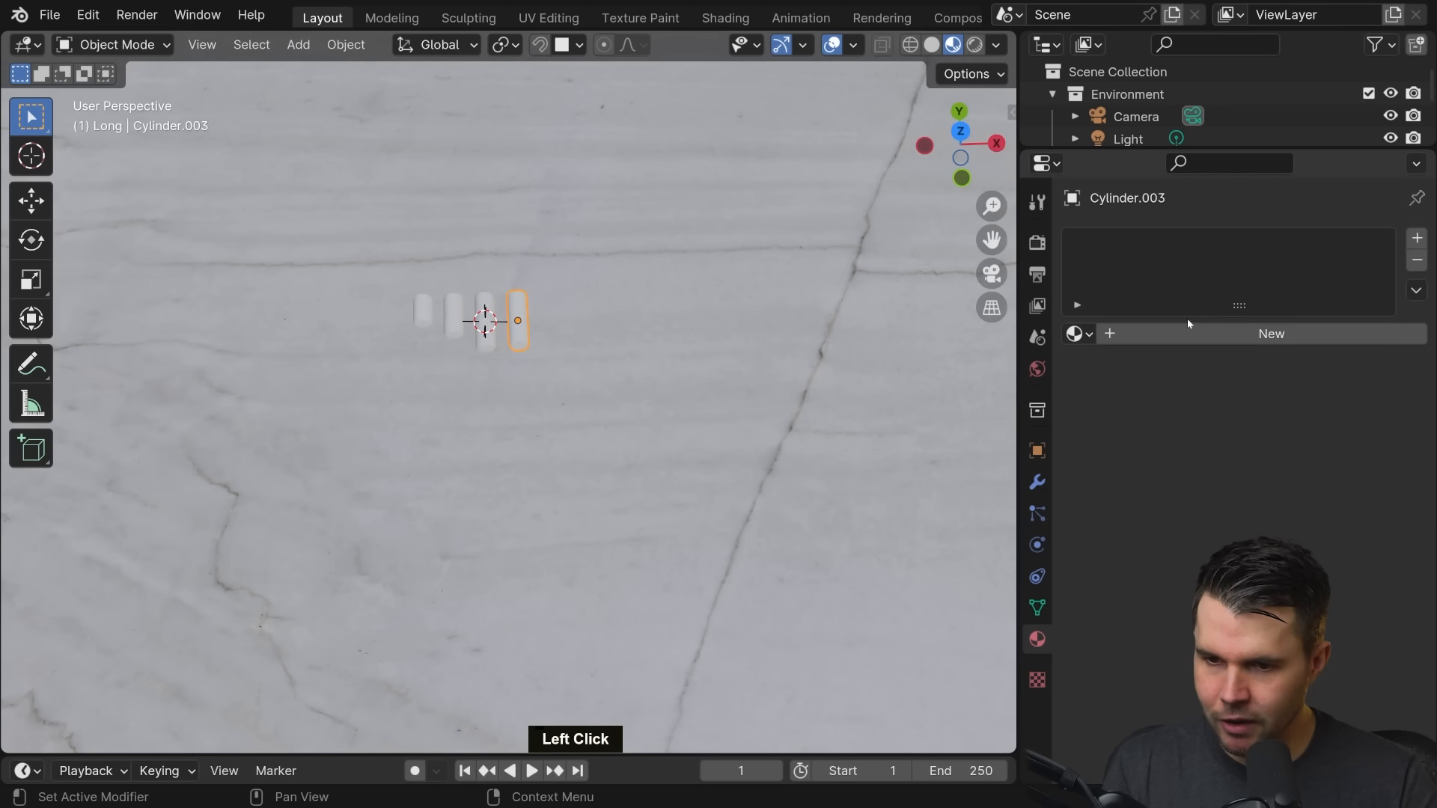
Add a new material to the bent cylinder sprinkle and name it Sprinkles
{"action": "double_click", "coordinate": [1187, 333]}
{"action": "left_click", "coordinate": [1182, 334]}
{"action": "type", "text": "Sprinkles"}
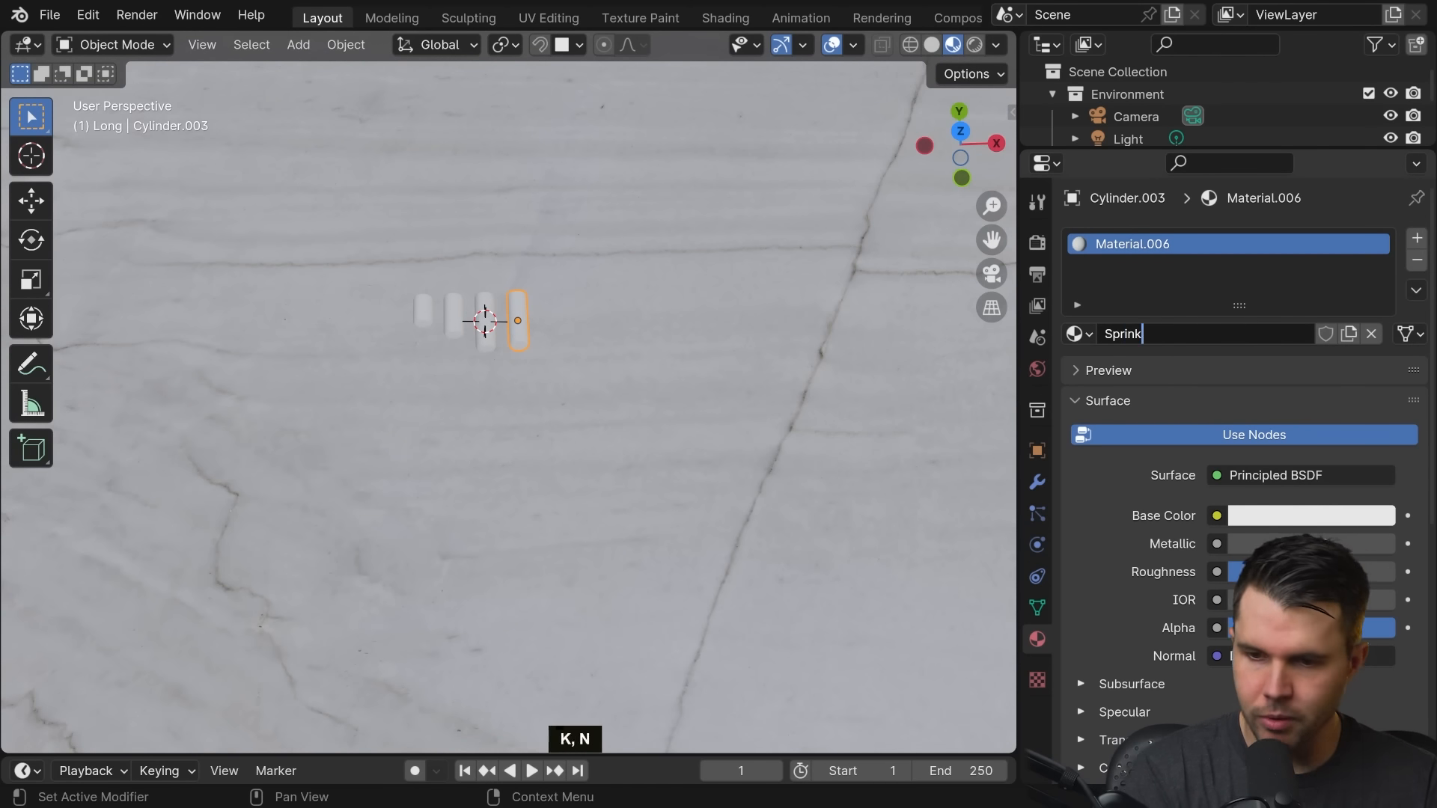
{"action": "key", "text": "Return"}
Select the Sphere object in the Round collection and move it out of the donut to beside the cylinder sprinkles
{"action": "middle_click_drag", "start_coordinate": [798, 299], "coordinate": [797, 235]}
{"action": "scroll", "coordinate": [500, 361], "scroll_direction": "up", "scroll_amount": 2}
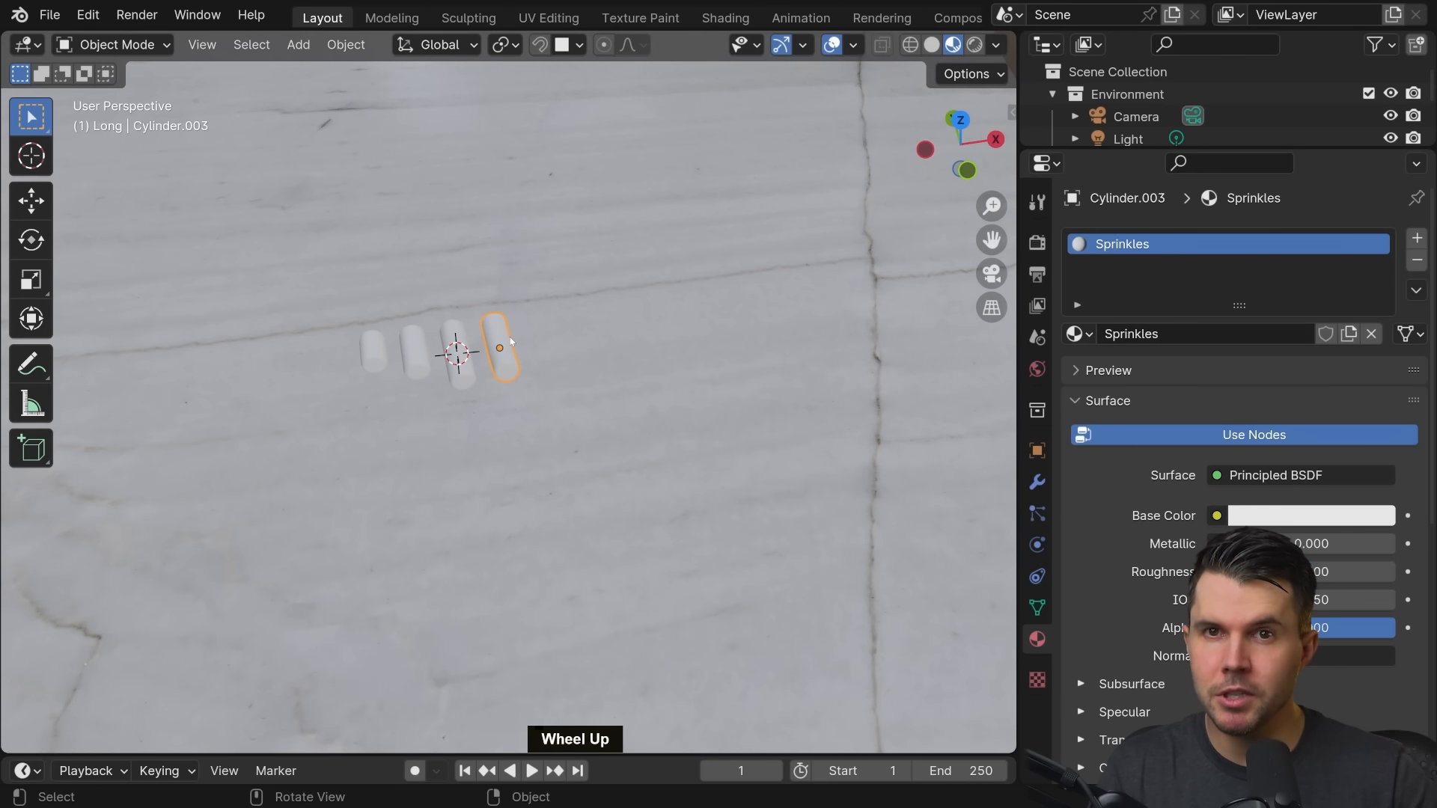
{"action": "scroll", "coordinate": [517, 336], "scroll_direction": "down", "scroll_amount": 3}
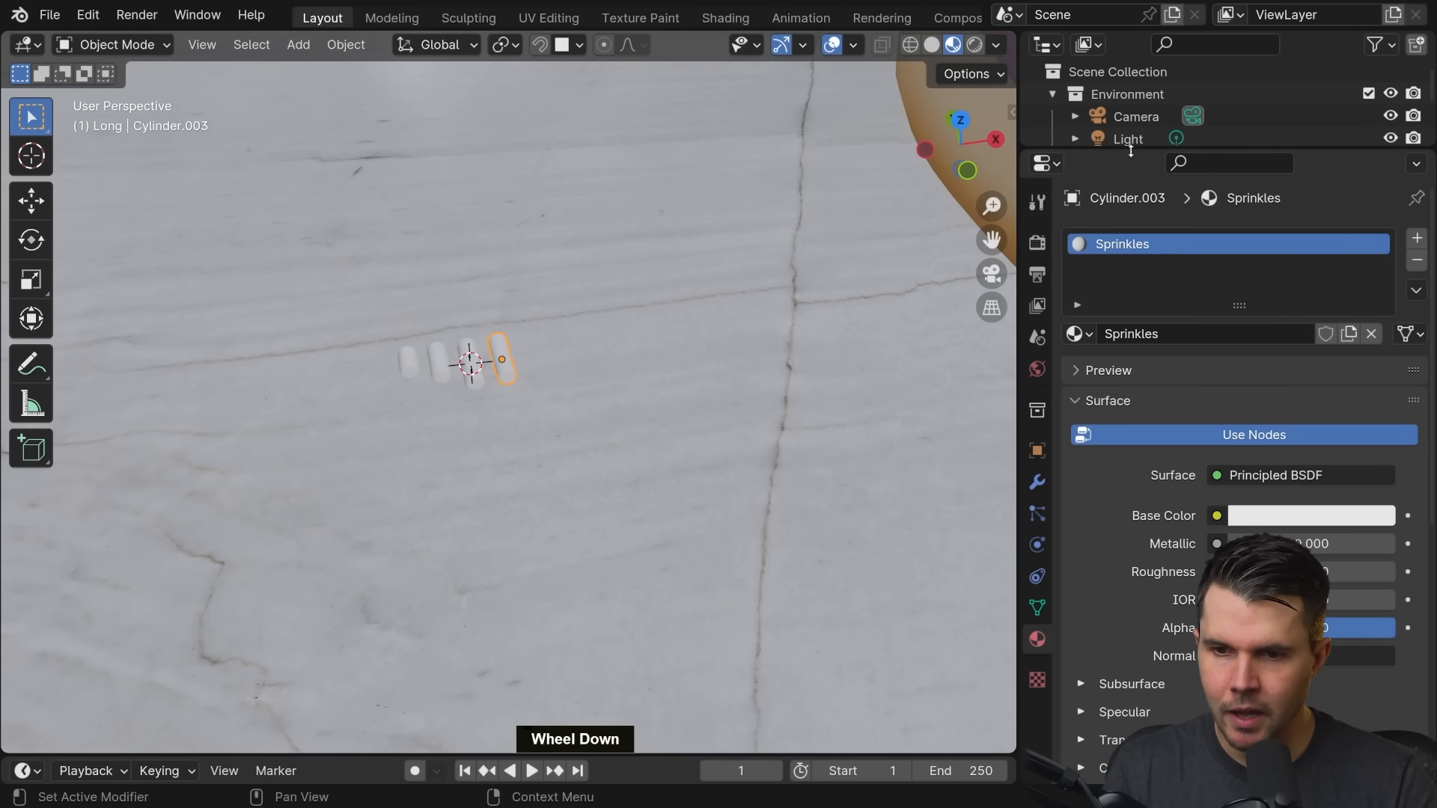
{"action": "left_click_drag", "start_coordinate": [1146, 152], "coordinate": [1146, 388]}
{"action": "middle_click", "coordinate": [1169, 342]}
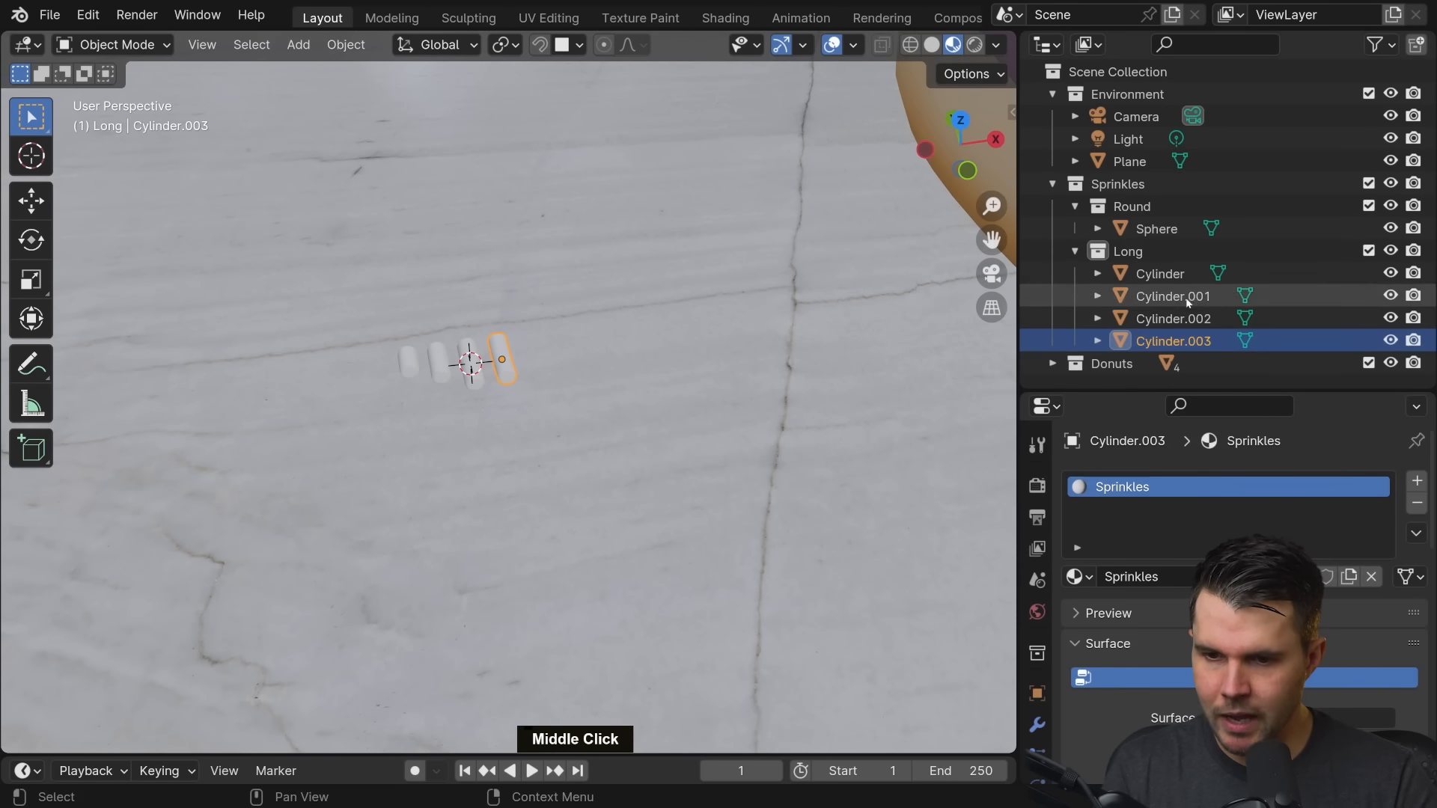
{"action": "left_click", "coordinate": [1156, 229]}
{"action": "scroll", "coordinate": [836, 339], "scroll_direction": "down", "scroll_amount": 5}
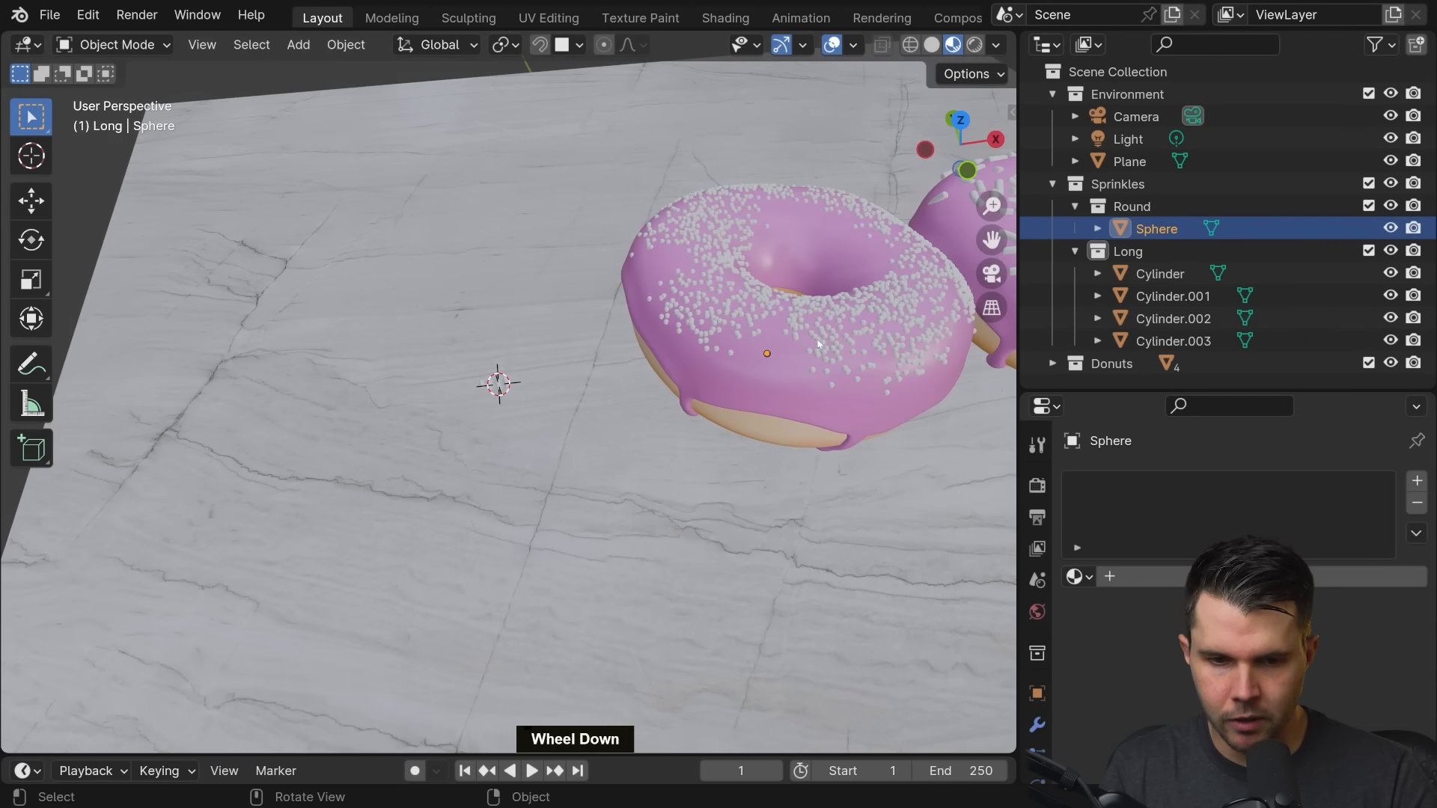
{"action": "key", "text": "g"}
{"action": "middle_click", "coordinate": [554, 380]}
{"action": "left_click", "coordinate": [552, 380]}
{"action": "scroll", "coordinate": [551, 378], "scroll_direction": "up", "scroll_amount": 4}
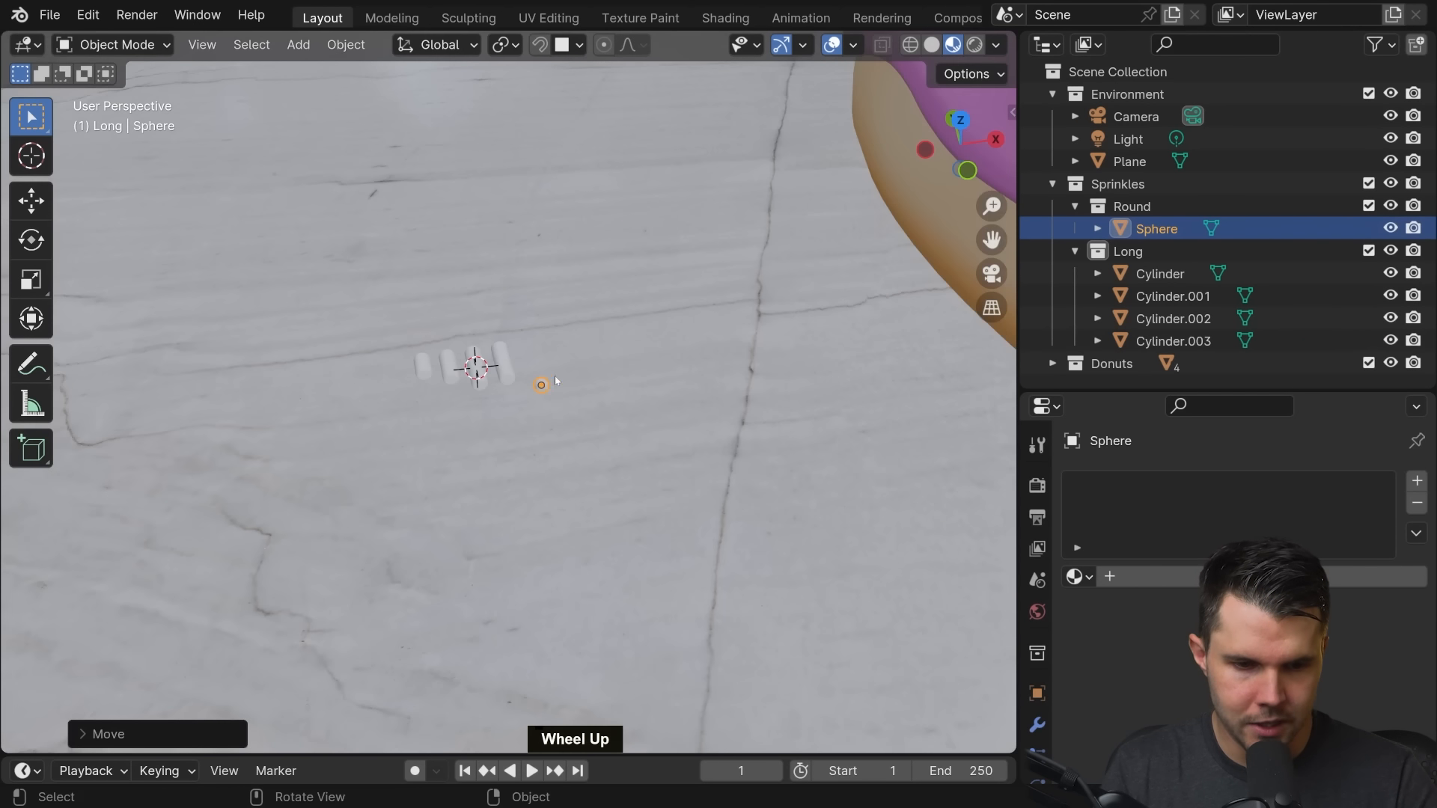
Adjust the sphere's height along the Z axis to bring it level with the cylinder sprinkles
{"action": "scroll", "coordinate": [554, 380], "scroll_direction": "up", "scroll_amount": 3}
{"action": "middle_click_drag", "start_coordinate": [556, 379], "coordinate": [559, 334]}
{"action": "key", "text": "g"}
{"action": "key", "text": "z"}
{"action": "left_click", "coordinate": [560, 377]}
{"action": "scroll", "coordinate": [560, 378], "scroll_direction": "up", "scroll_amount": 2}
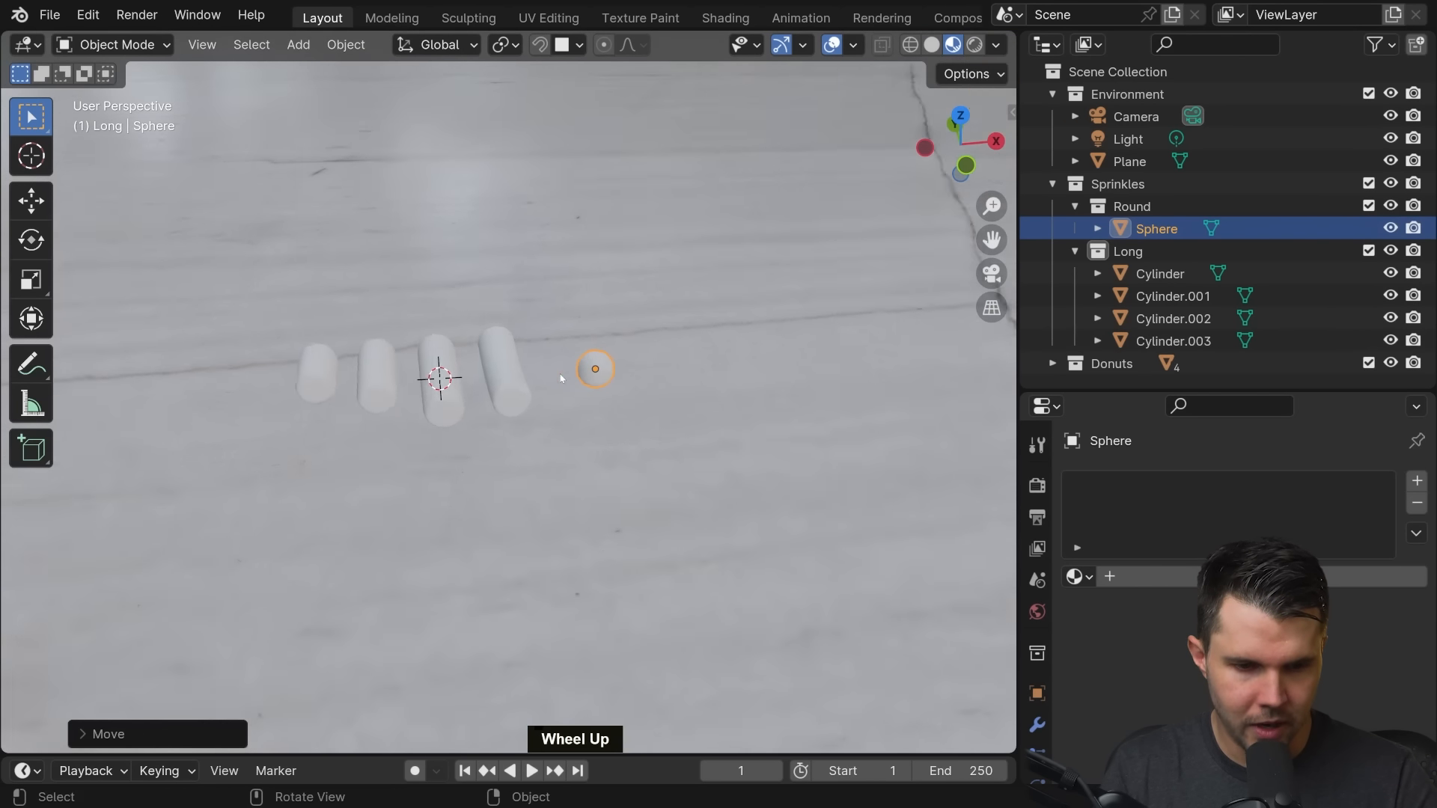
Select the bent cylinder sprinkle and shrink the Outliner to give its material properties more room
{"action": "scroll", "coordinate": [561, 378], "scroll_direction": "up", "scroll_amount": 2}
{"action": "scroll", "coordinate": [564, 379], "scroll_direction": "down", "scroll_amount": 2}
{"action": "left_click", "coordinate": [515, 370]}
{"action": "scroll", "coordinate": [517, 370], "scroll_direction": "down", "scroll_amount": 2}
{"action": "middle_click_drag", "start_coordinate": [535, 371], "coordinate": [568, 352]}
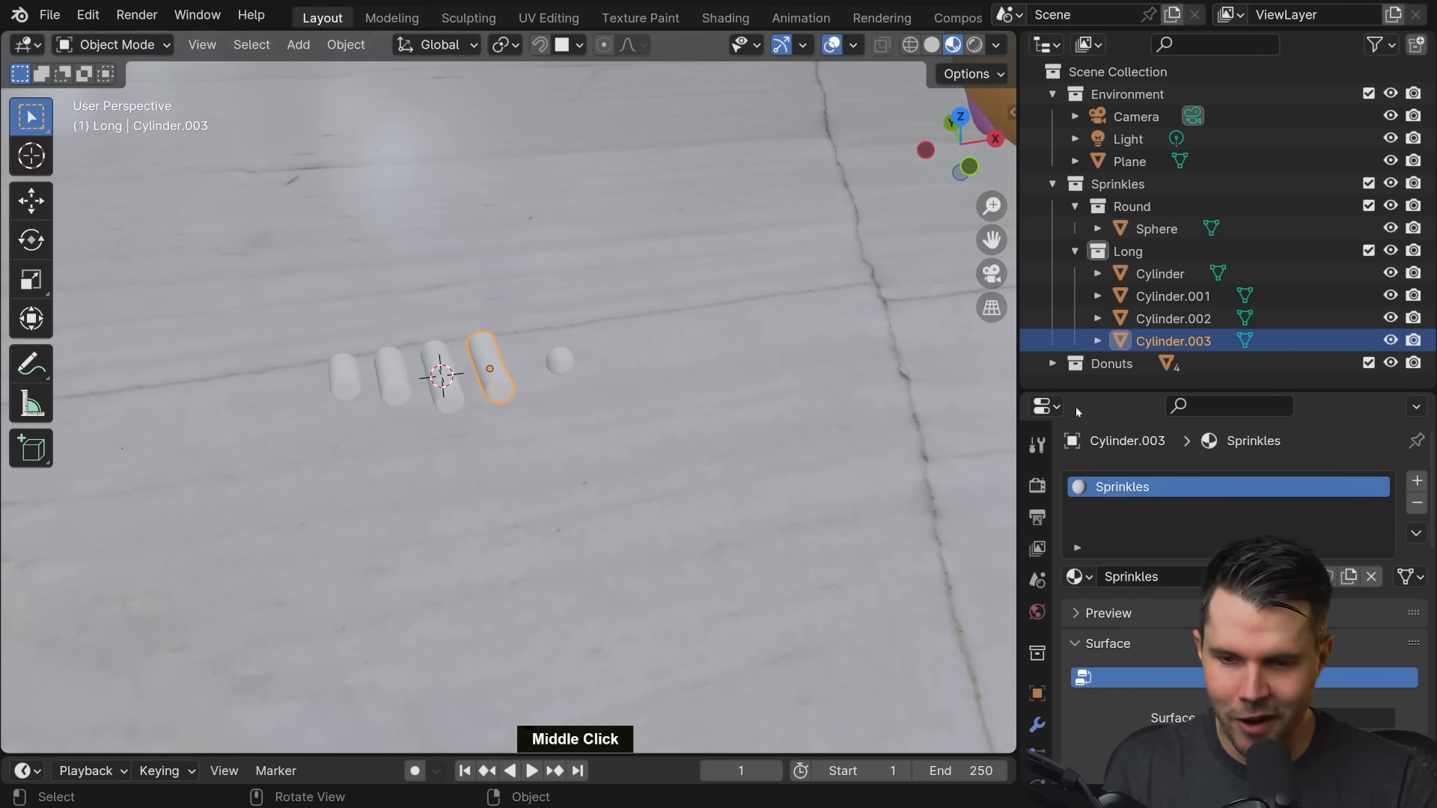
{"action": "left_click_drag", "start_coordinate": [1166, 390], "coordinate": [1166, 222]}
{"action": "scroll", "coordinate": [635, 411], "scroll_direction": "up", "scroll_amount": 2}
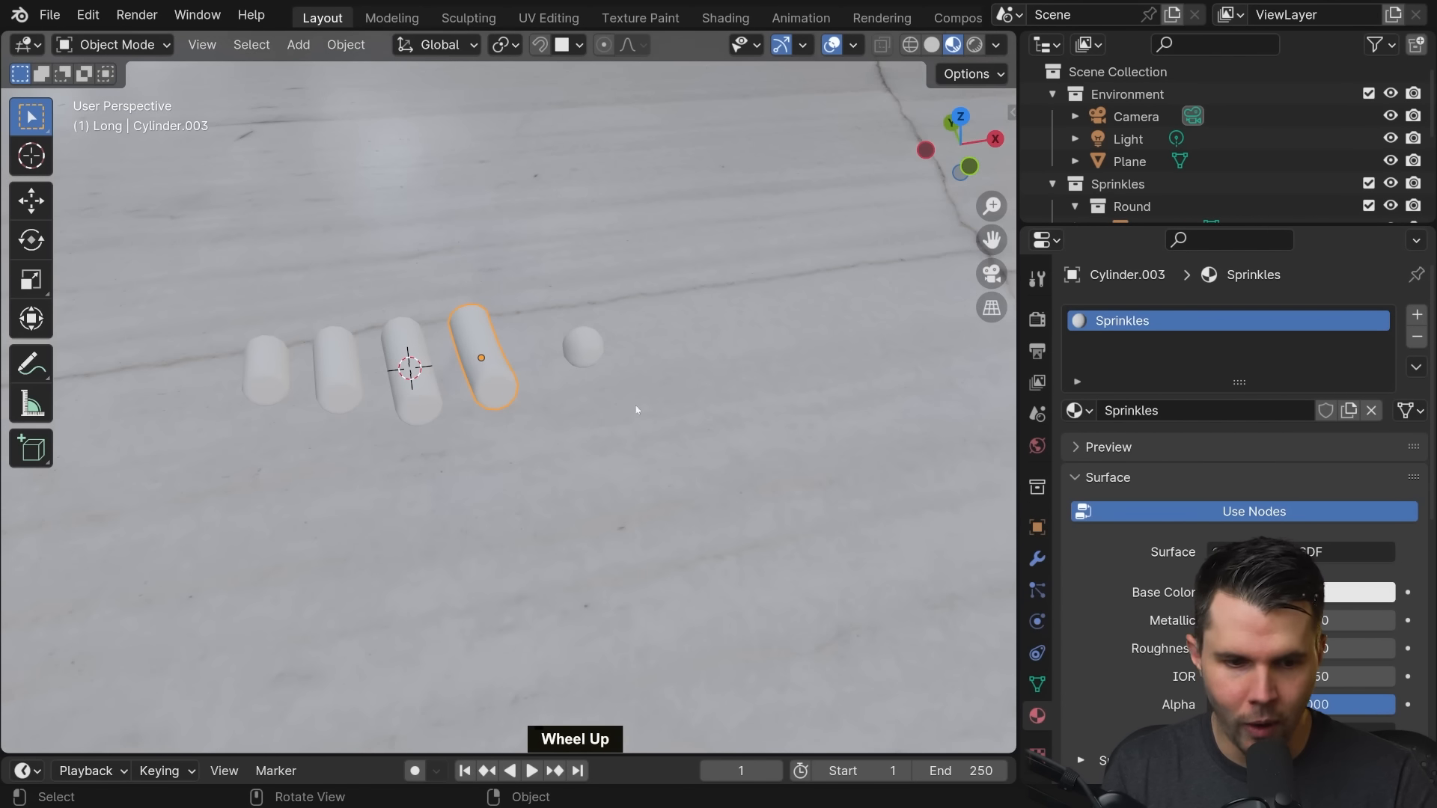
{"action": "middle_click_drag", "start_coordinate": [658, 389], "coordinate": [677, 409], "text": "shift"}
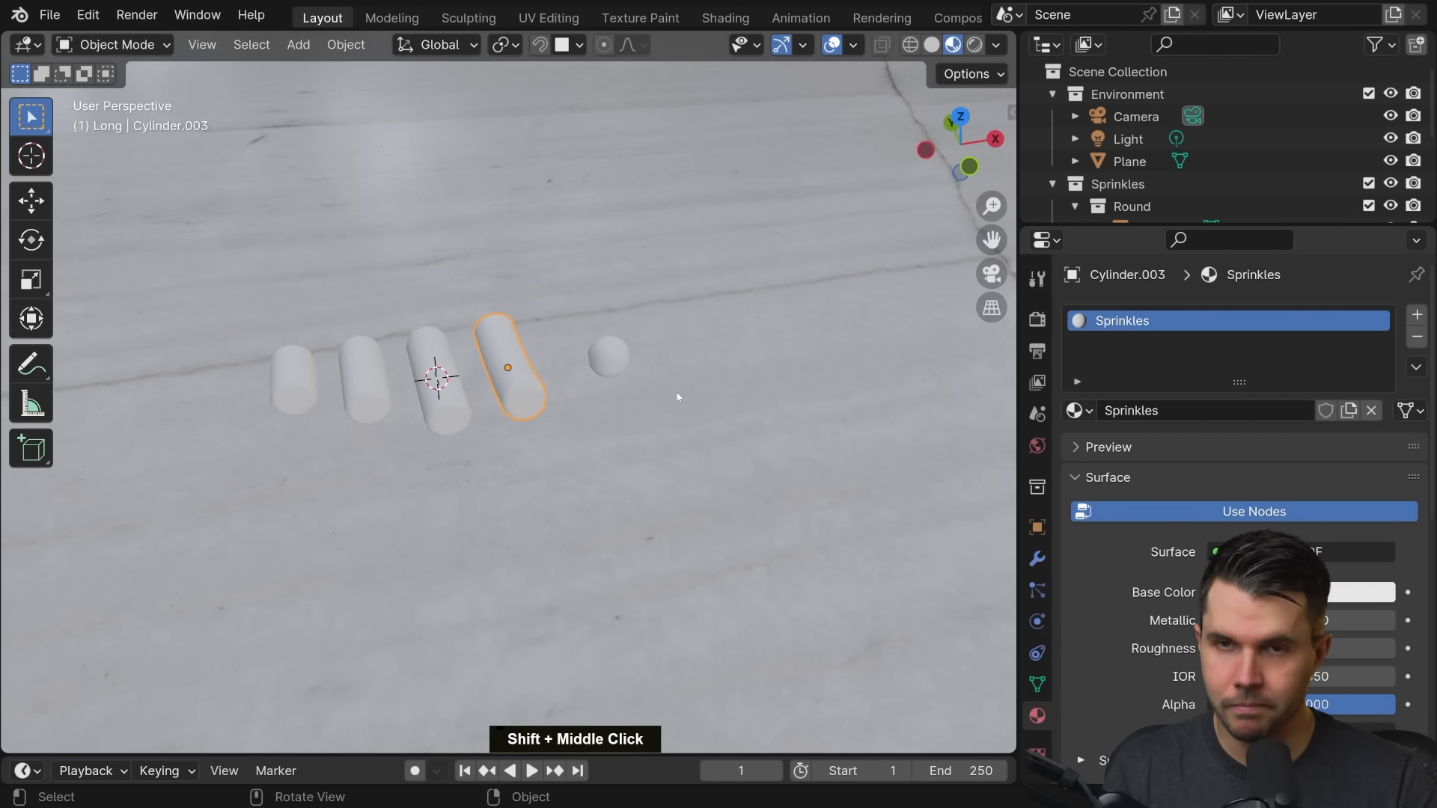
Link the bent cylinder's Sprinkles material to the other three cylinders and the sphere, then select only the sphere
{"action": "left_click", "coordinate": [452, 378], "text": "shift"}
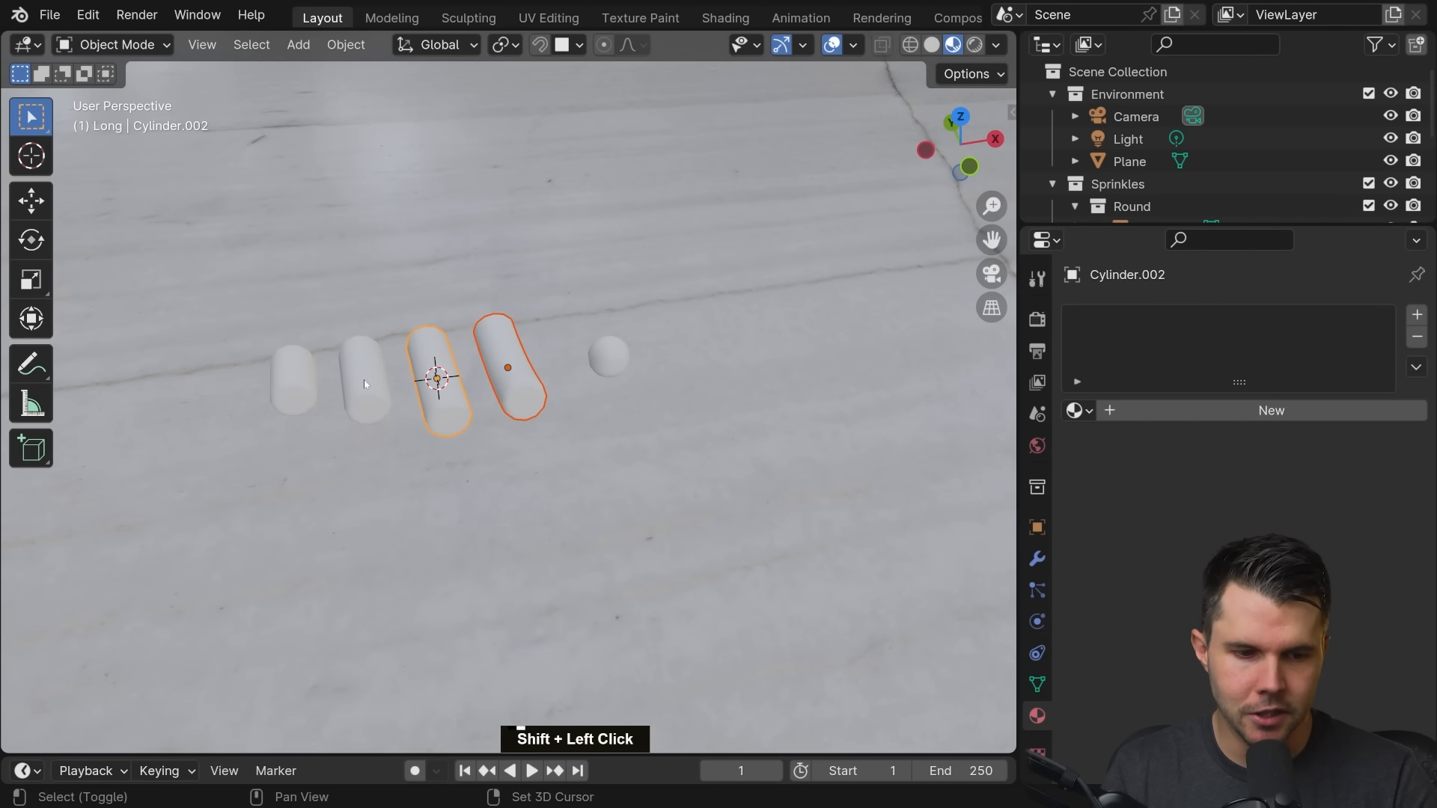
{"action": "left_click", "coordinate": [364, 379], "text": "shift"}
{"action": "left_click", "coordinate": [293, 379], "text": "shift"}
{"action": "left_click", "coordinate": [614, 357], "text": "shift"}
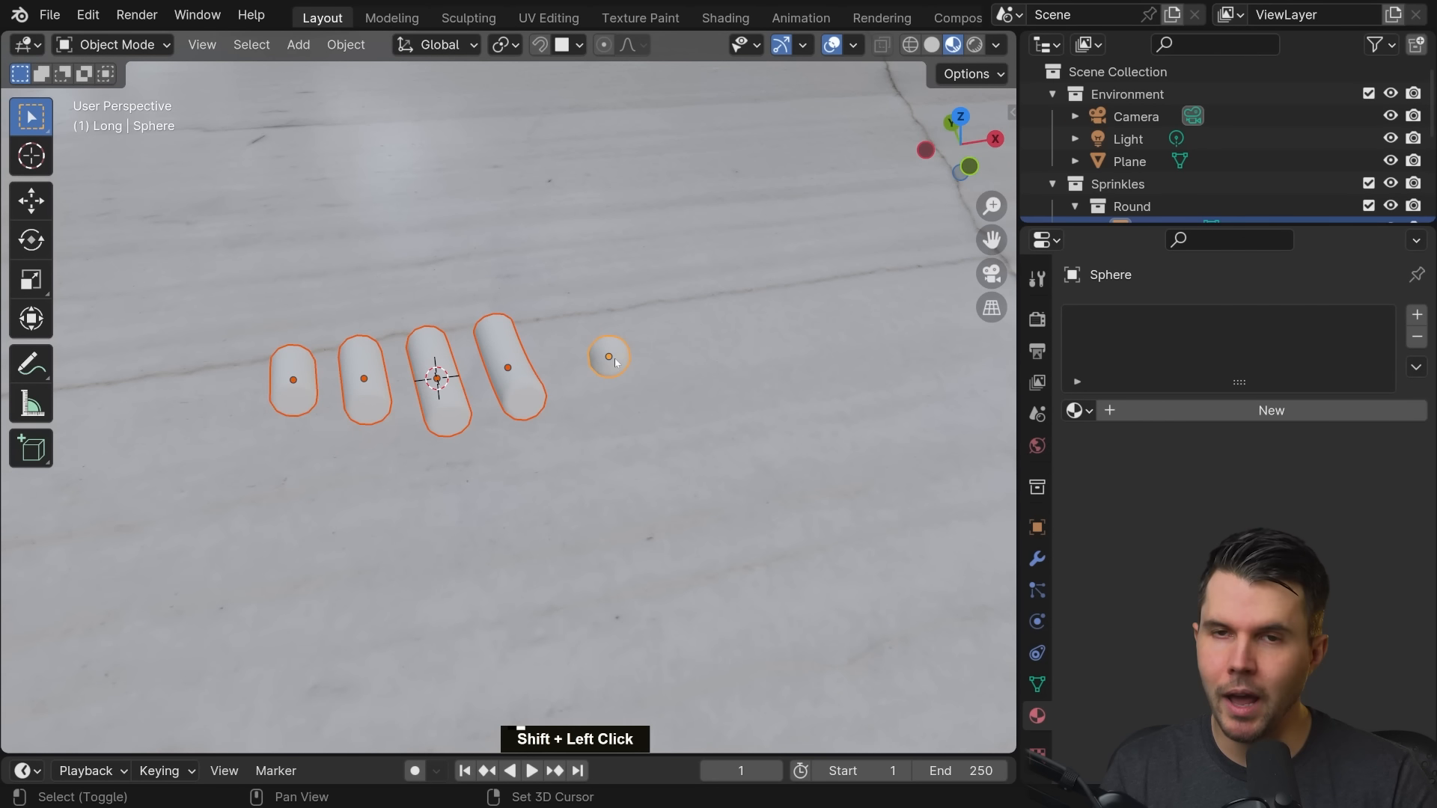
{"action": "left_click", "coordinate": [500, 353], "text": "shift"}
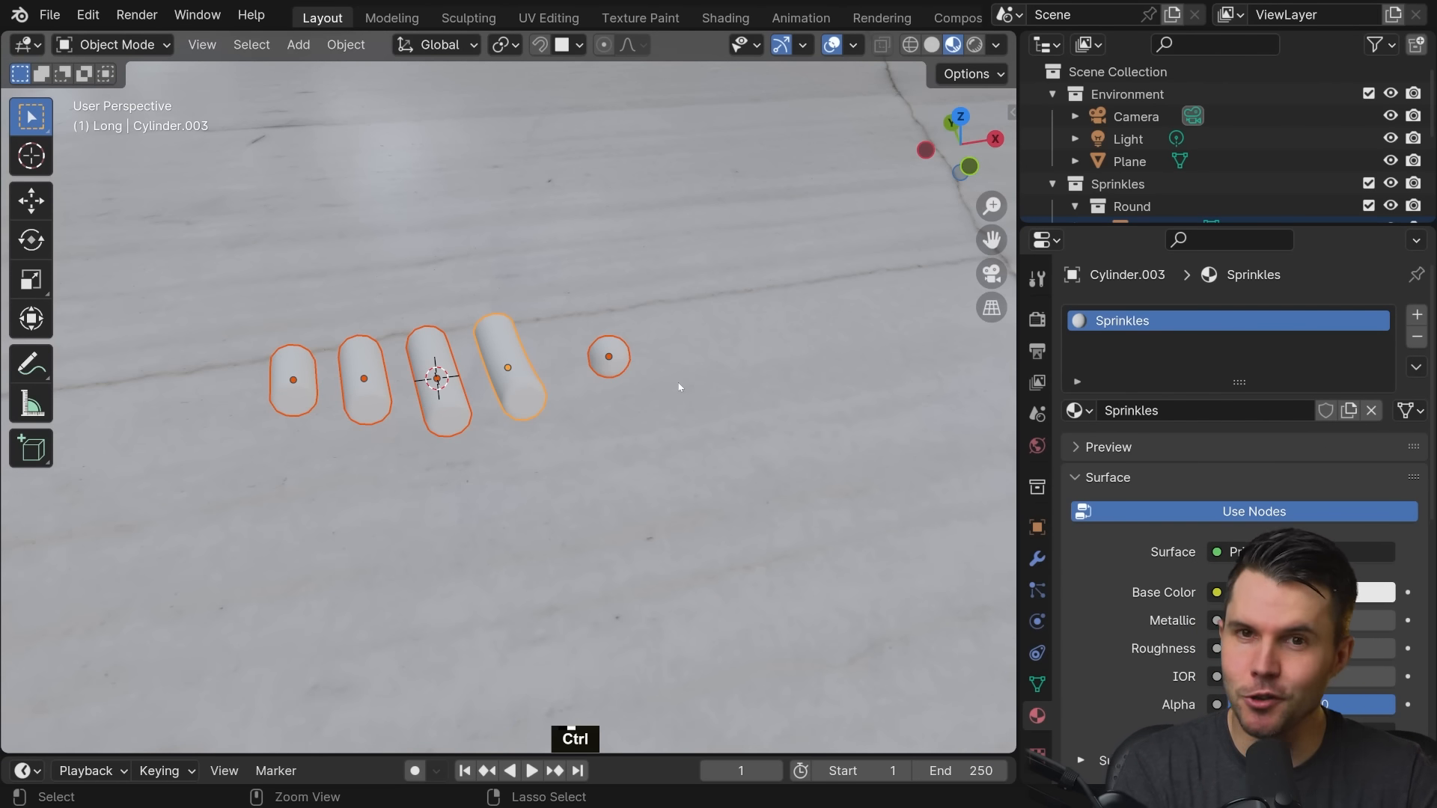
{"action": "key", "text": "ctrl+l"}
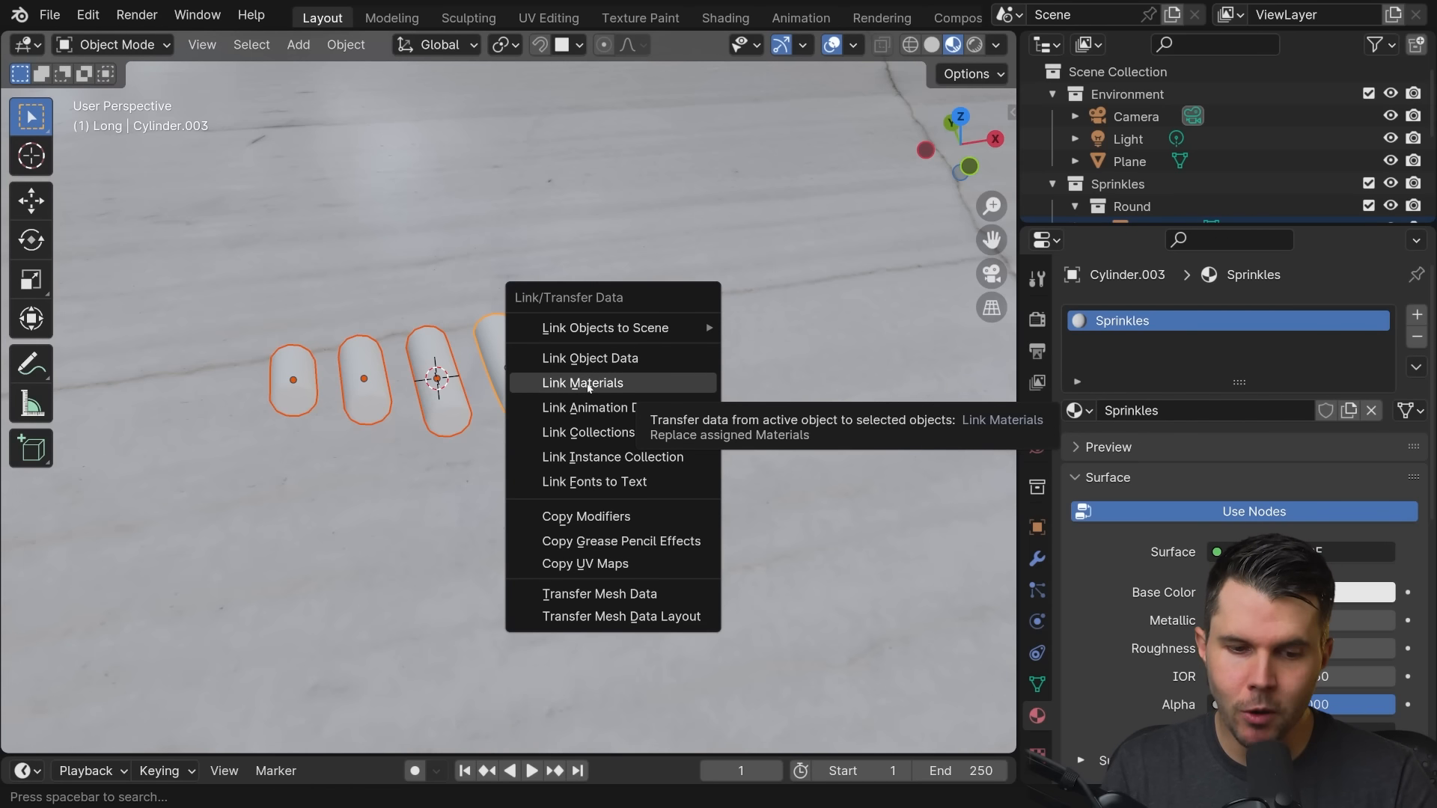
{"action": "left_click", "coordinate": [587, 387]}
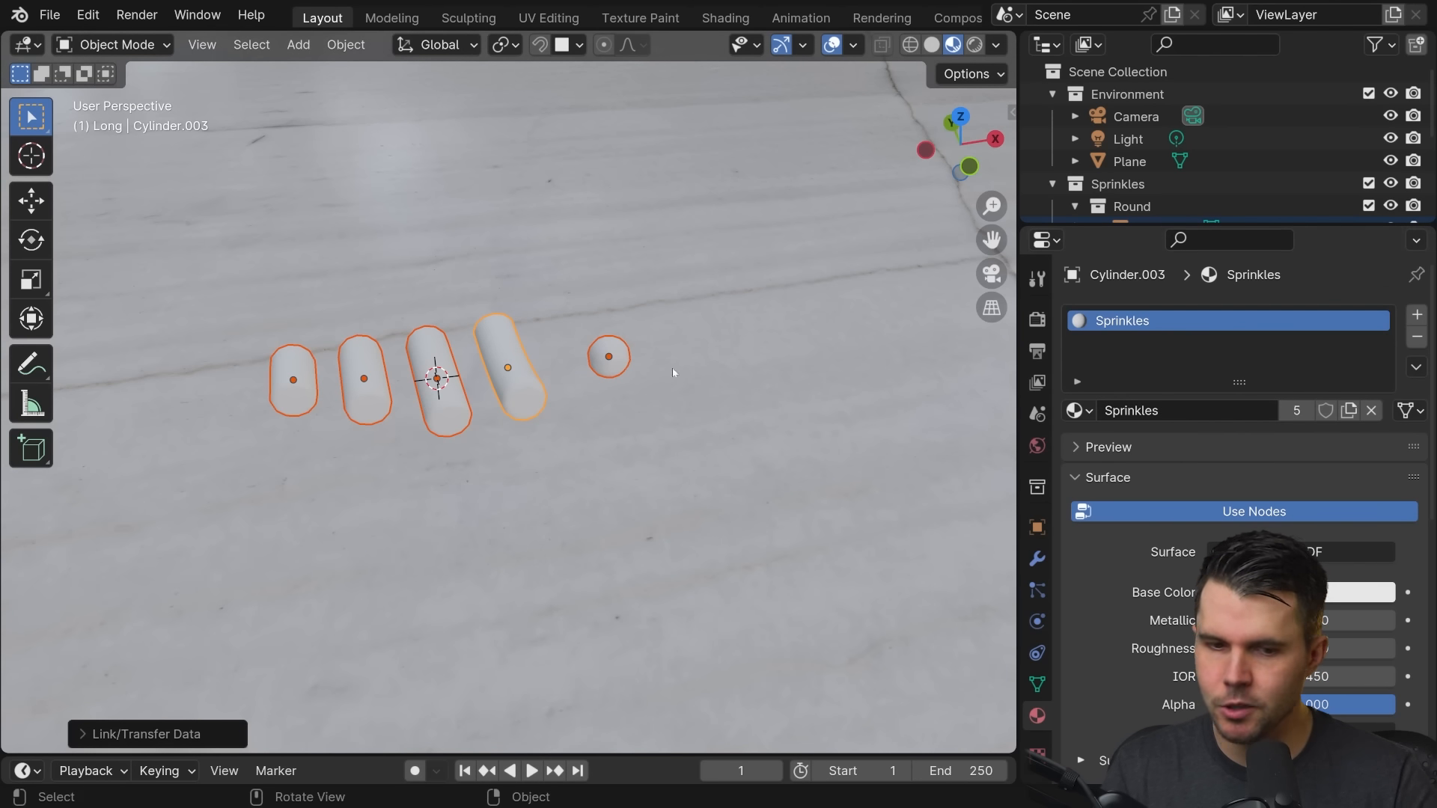
{"action": "left_click", "coordinate": [645, 368]}
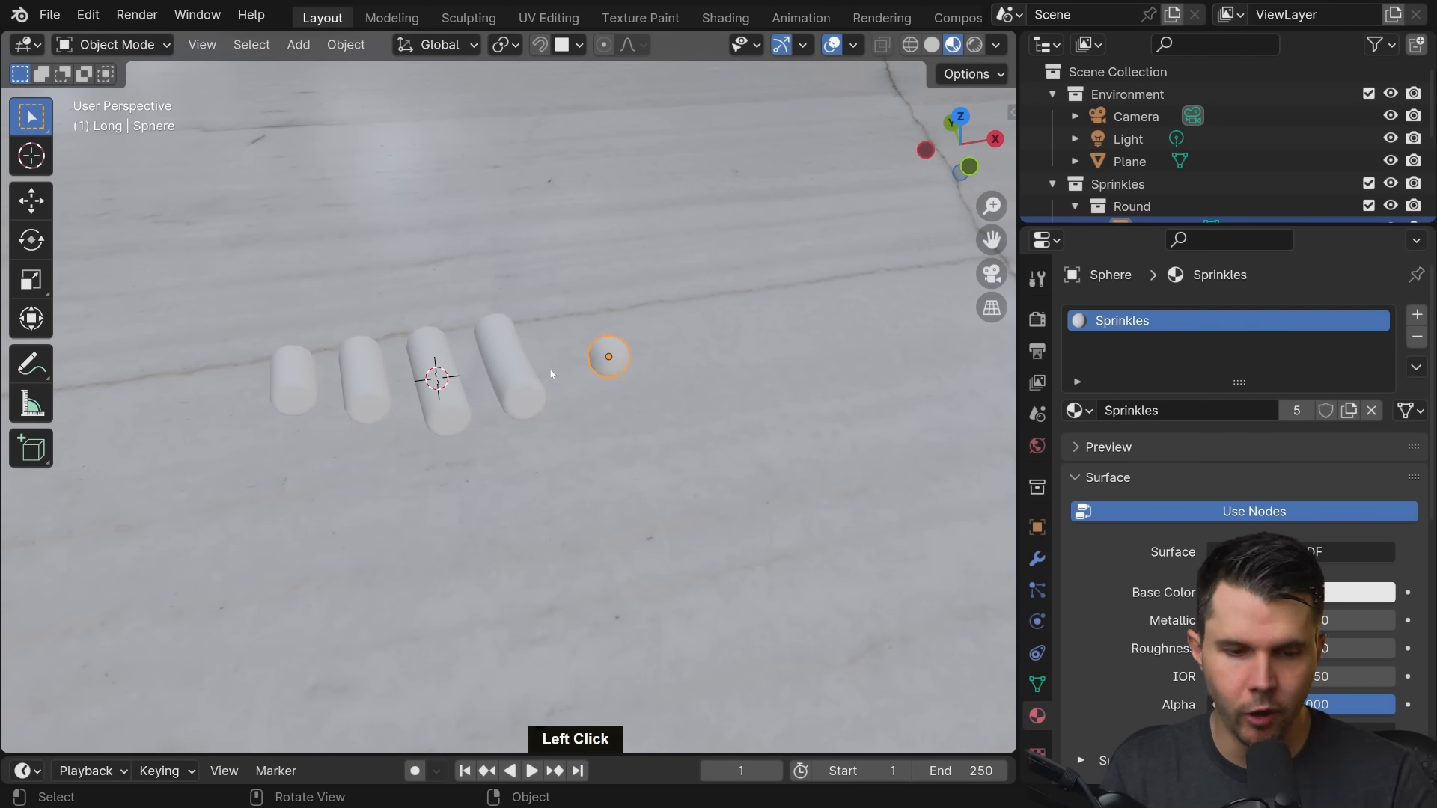
Select several of the cylinder sprinkles in turn to check that each one uses the shared Sprinkles material
{"action": "left_click", "coordinate": [504, 374]}
{"action": "double_click", "coordinate": [342, 384]}
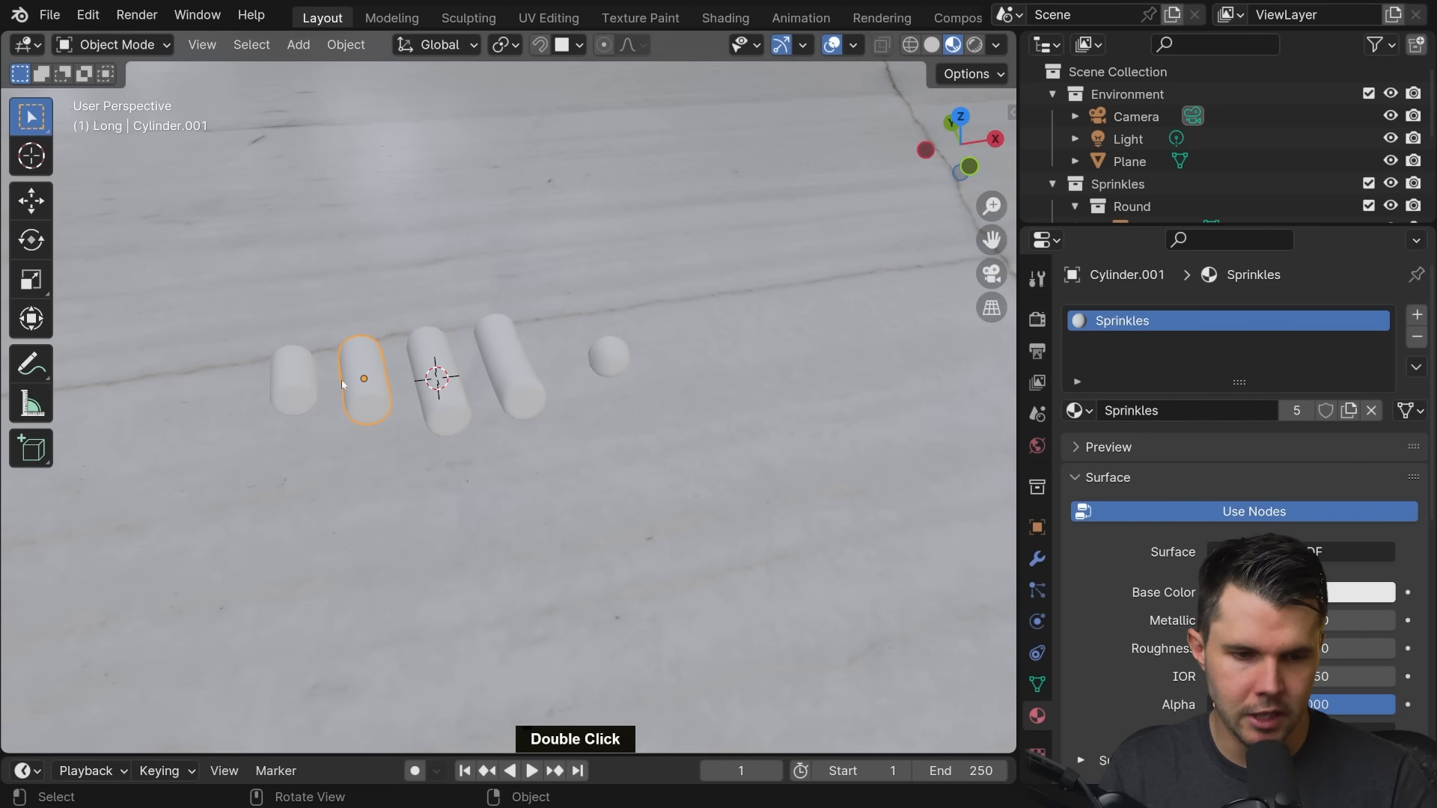
{"action": "left_click", "coordinate": [509, 367]}
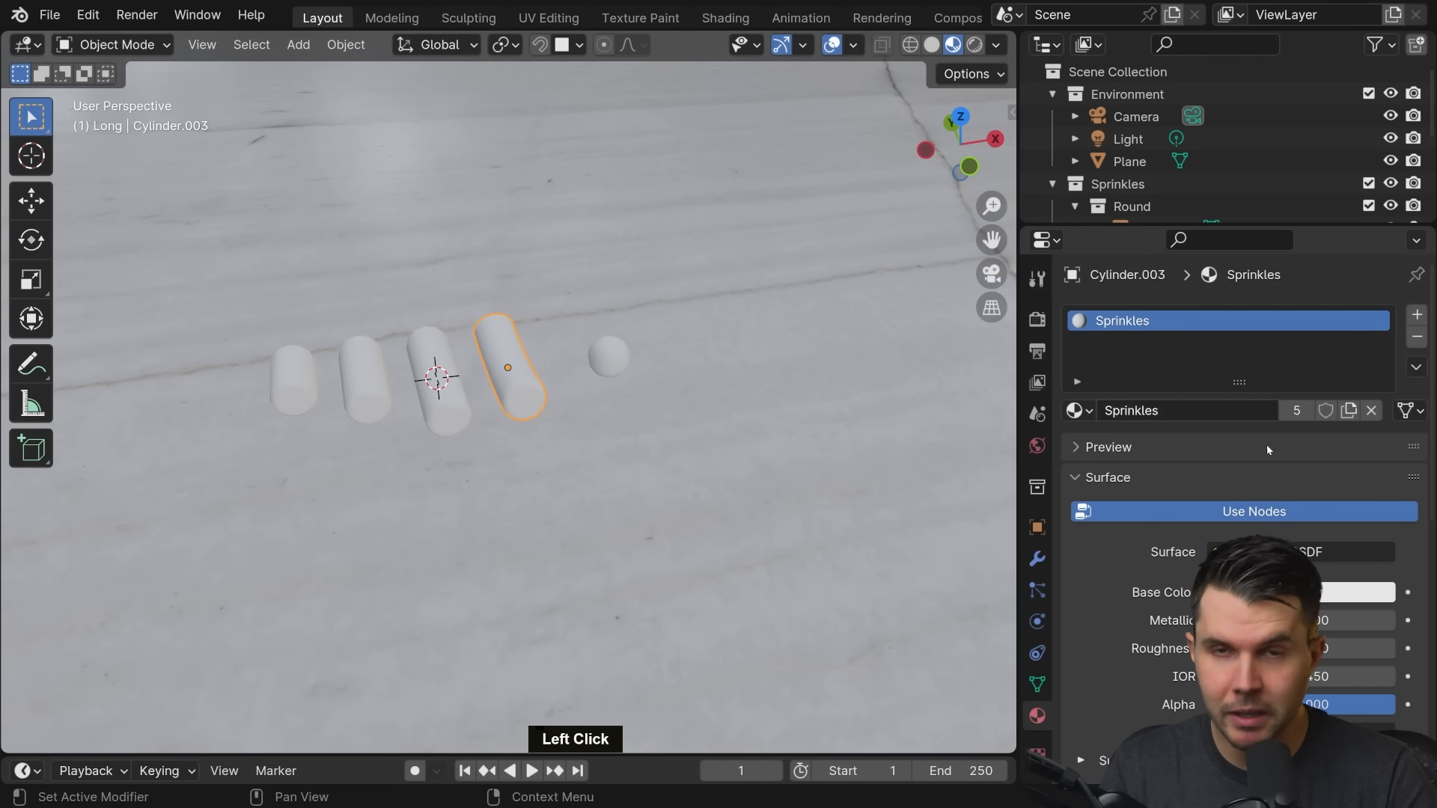
{"action": "middle_click_drag", "start_coordinate": [1266, 448], "coordinate": [1251, 460]}
{"action": "left_click", "coordinate": [1309, 497]}
{"action": "double_click", "coordinate": [1241, 328]}
{"action": "mouse_move", "coordinate": [1241, 328]}
{"action": "left_mouse_down"}
{"action": "mouse_move", "coordinate": [1299, 244]}
{"action": "mouse_move", "coordinate": [1312, 305]}
{"action": "mouse_move", "coordinate": [1162, 302]}
{"action": "left_mouse_up"}
{"action": "right_click", "coordinate": [1161, 302]}
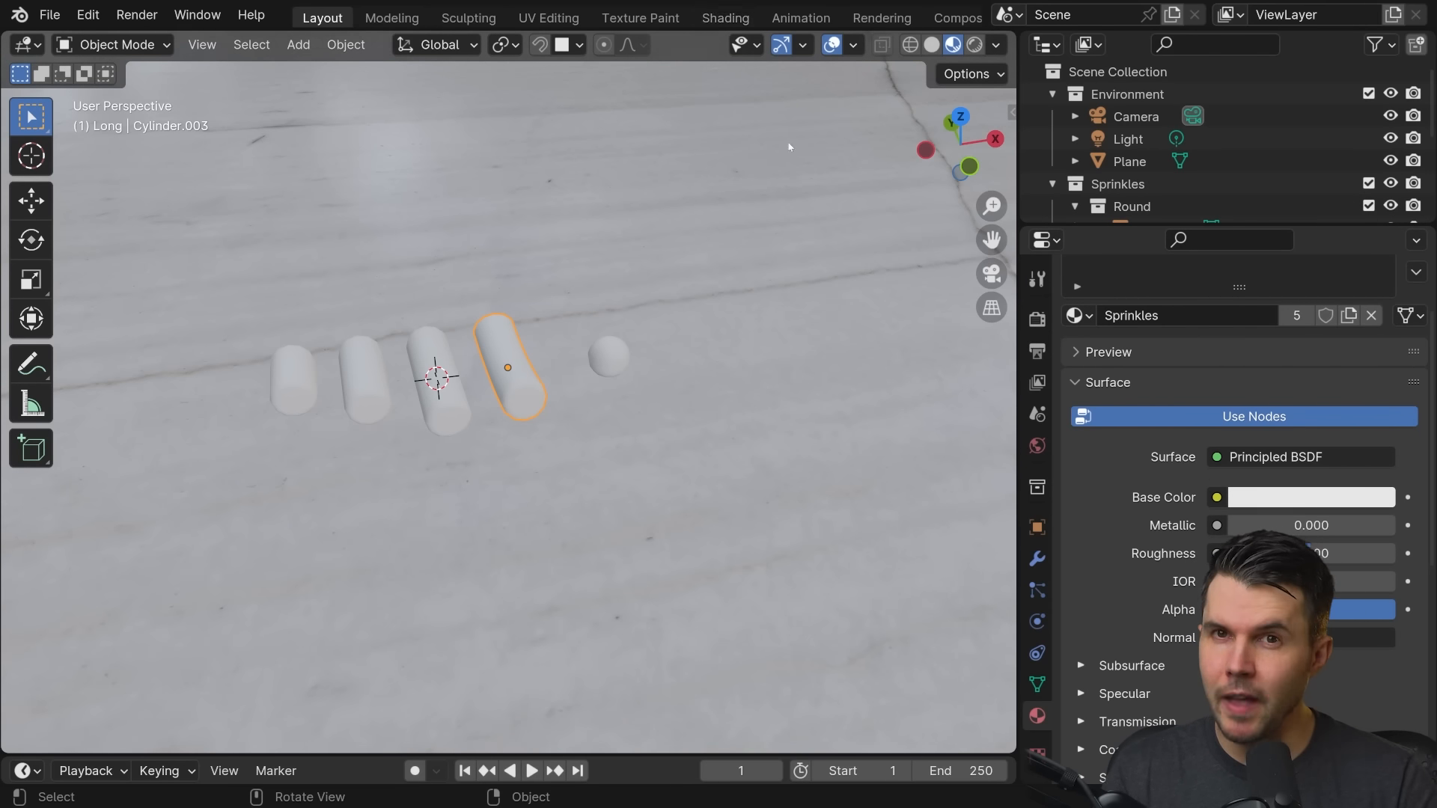
Switch to the Shading workspace, then select one cylinder sprinkle and frame the sprinkle source objects in the 3D viewport
{"action": "left_click", "coordinate": [725, 18]}
{"action": "middle_click_drag", "start_coordinate": [672, 498], "coordinate": [699, 497]}
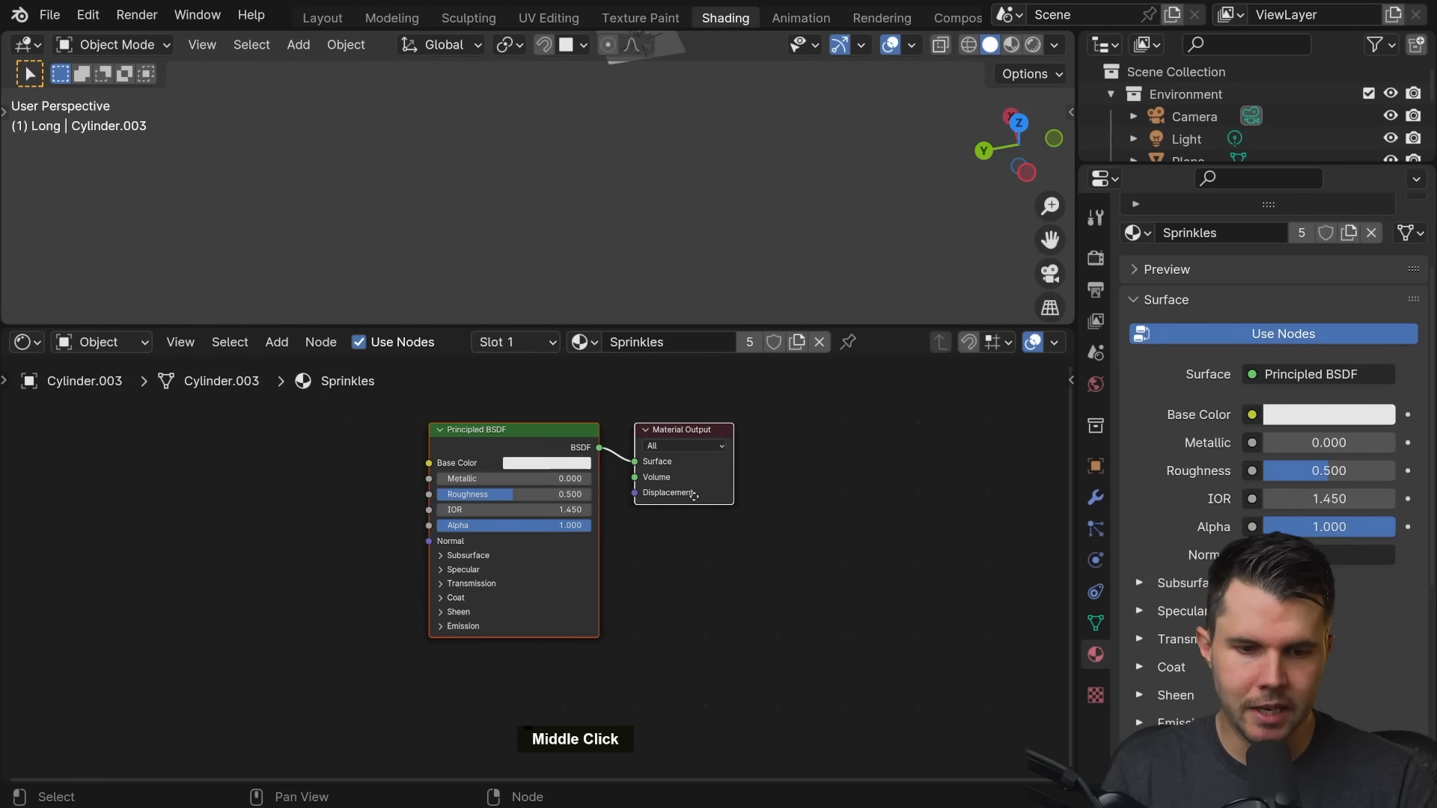
{"action": "scroll", "coordinate": [692, 479], "scroll_direction": "up", "scroll_amount": 2}
{"action": "key", "text": "a"}
{"action": "key", "text": "KP_Decimal"}
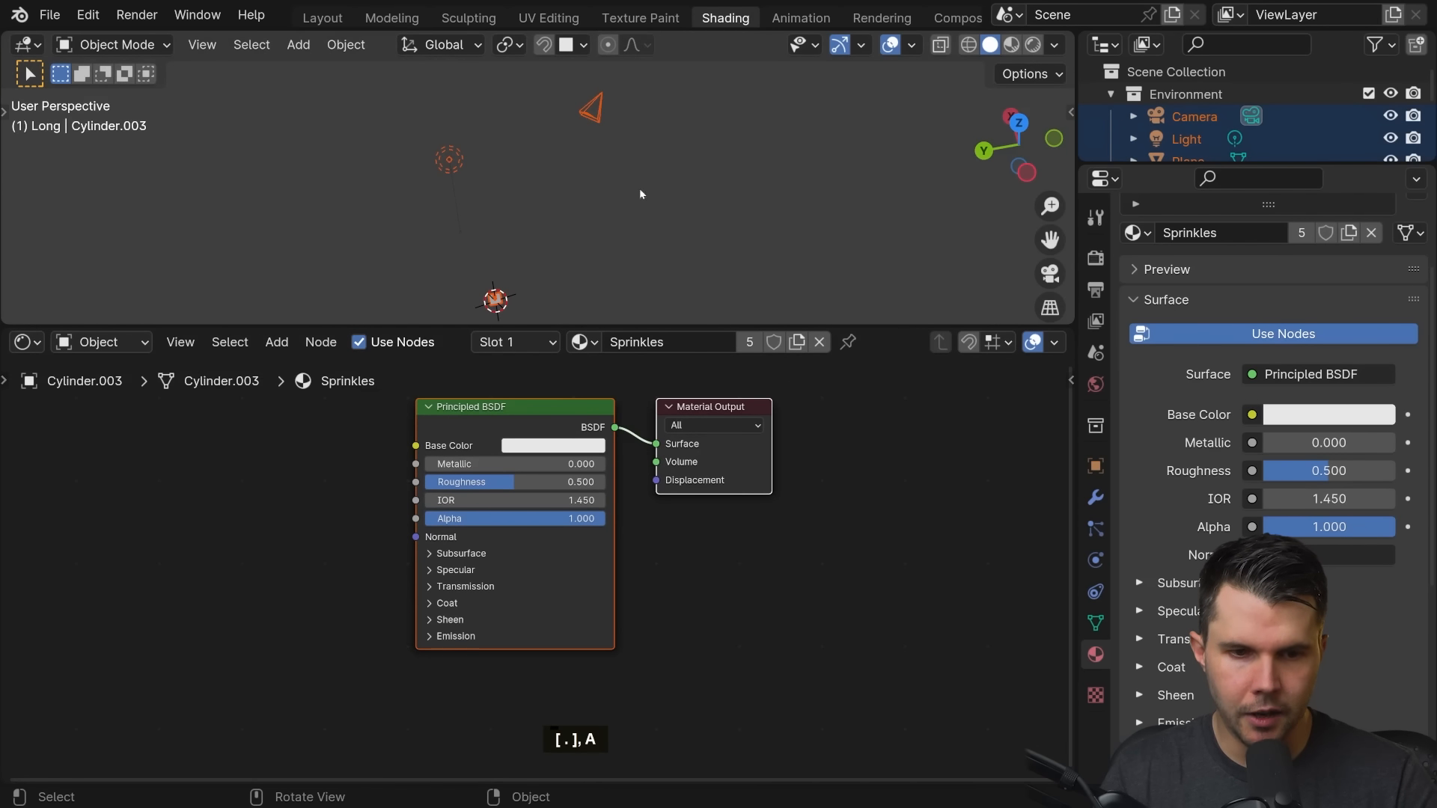
{"action": "middle_click_drag", "start_coordinate": [639, 187], "coordinate": [604, 238], "text": "shift"}
{"action": "scroll", "coordinate": [605, 238], "scroll_direction": "up", "scroll_amount": 3}
{"action": "scroll", "coordinate": [627, 193], "scroll_direction": "up", "scroll_amount": 3}
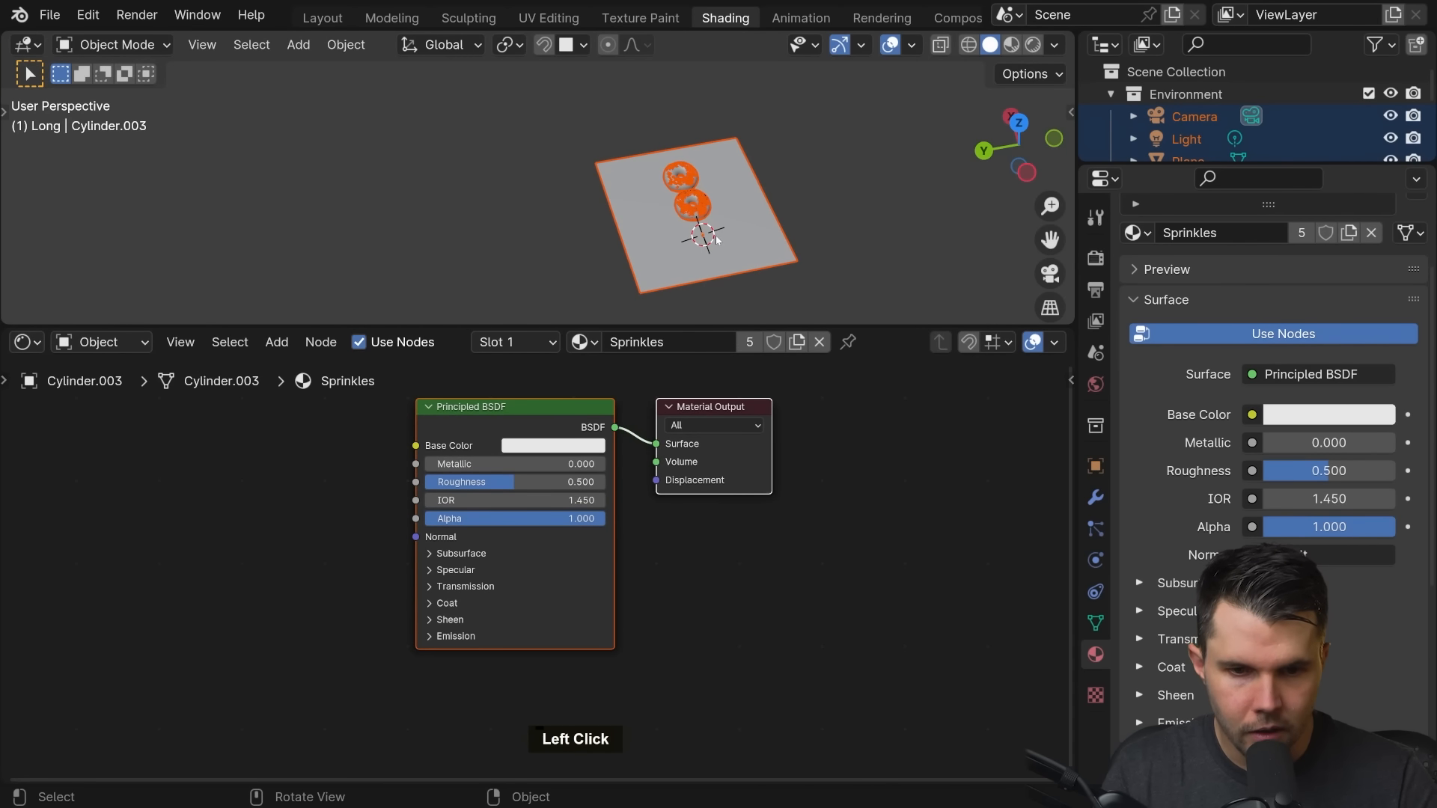
{"action": "double_click", "coordinate": [705, 237]}
{"action": "key", "text": "KP_Decimal"}
{"action": "scroll", "coordinate": [705, 237], "scroll_direction": "down", "scroll_amount": 8}
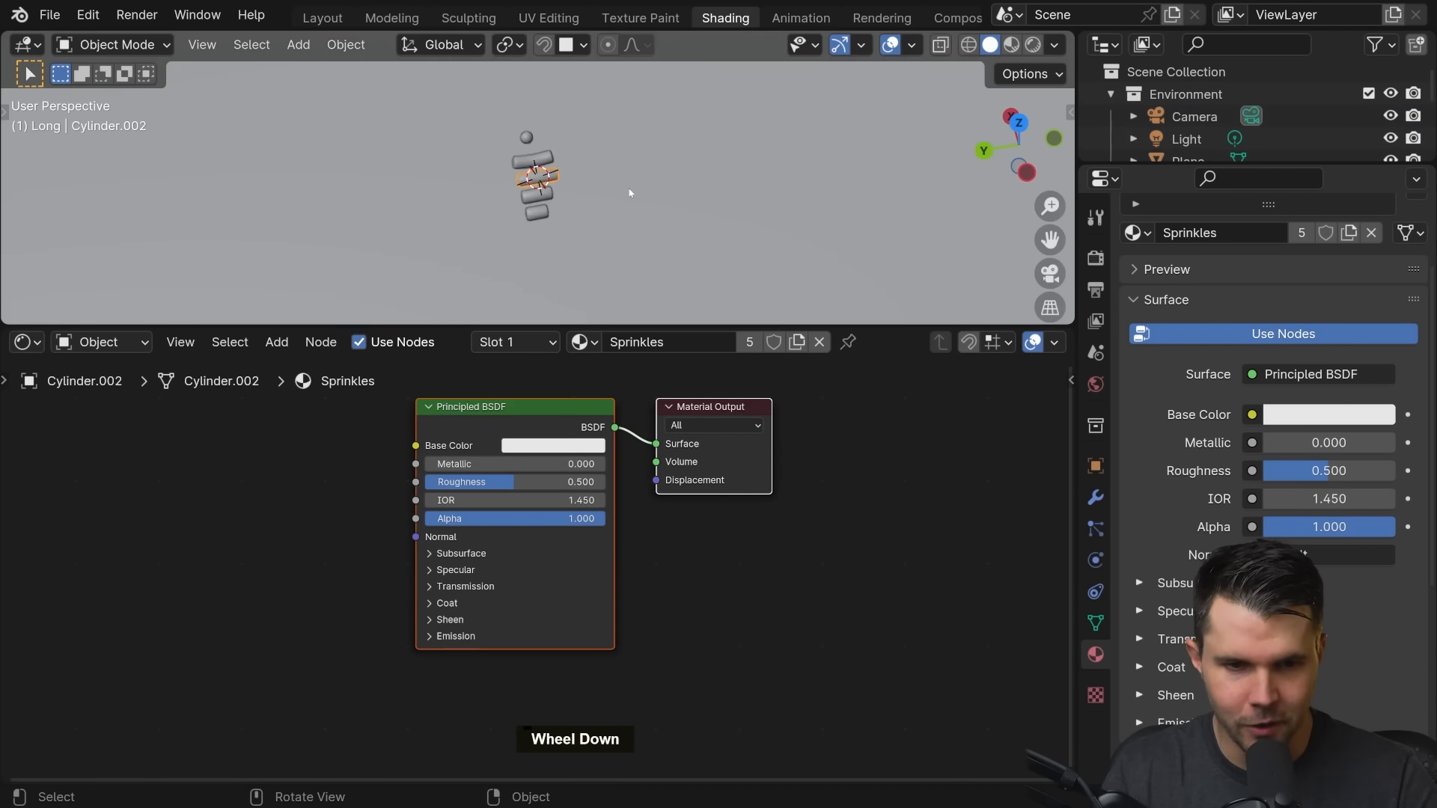
Set the 3D viewport to Material Preview shading and view the row of sprinkle source objects from the front
{"action": "middle_click_drag", "start_coordinate": [631, 193], "coordinate": [697, 184]}
{"action": "mouse_move", "coordinate": [495, 436]}
{"action": "middle_mouse_down"}
{"action": "mouse_move", "coordinate": [628, 439]}
{"action": "mouse_move", "coordinate": [636, 452]}
{"action": "middle_mouse_up"}
{"action": "left_click", "coordinate": [1011, 45]}
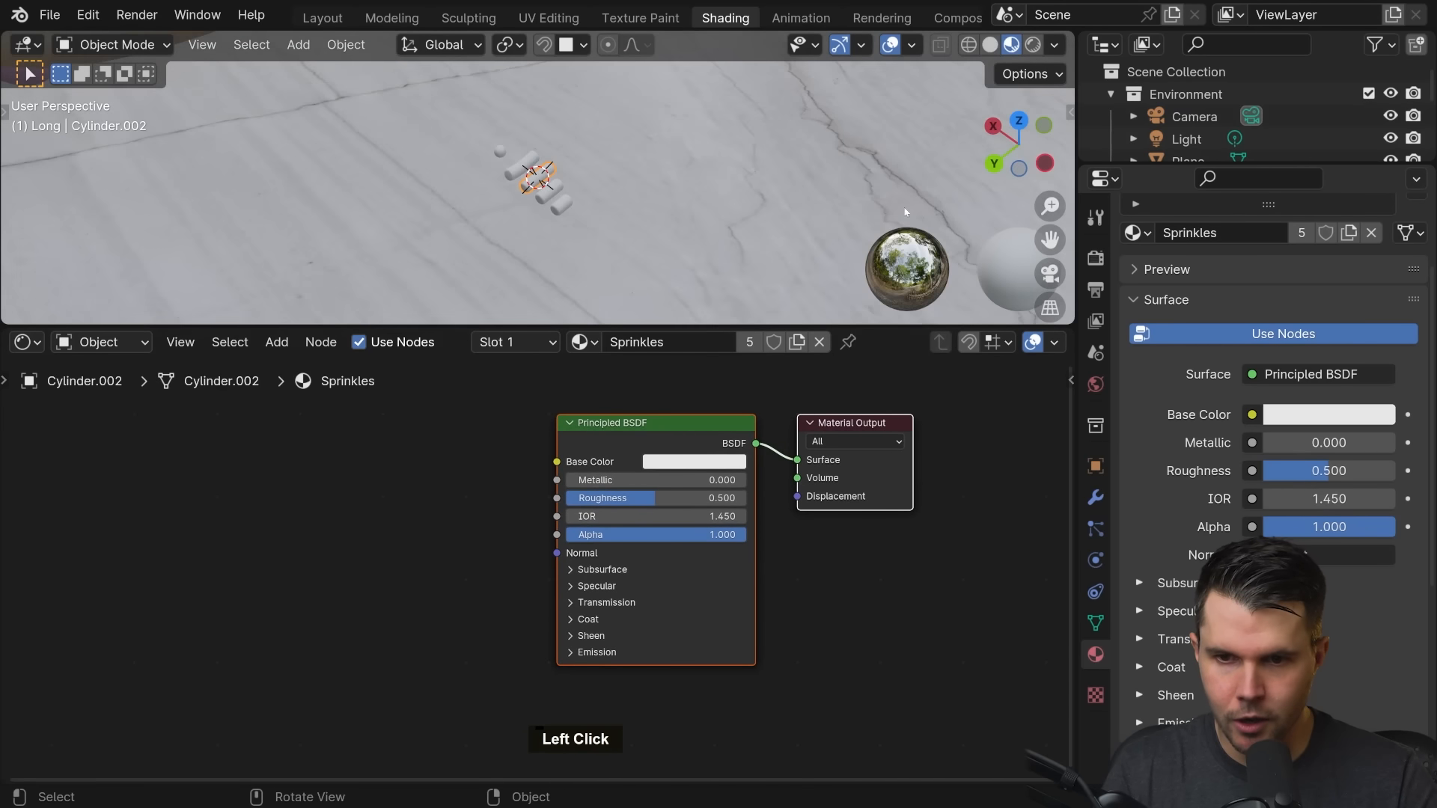
{"action": "middle_click_drag", "start_coordinate": [569, 188], "coordinate": [389, 201]}
Add an Object Info node to the Sprinkles material and connect its Random output to the Principled BSDF's Base Color
{"action": "middle_click_drag", "start_coordinate": [547, 452], "coordinate": [606, 448]}
{"action": "scroll", "coordinate": [515, 457], "scroll_direction": "up", "scroll_amount": 1}
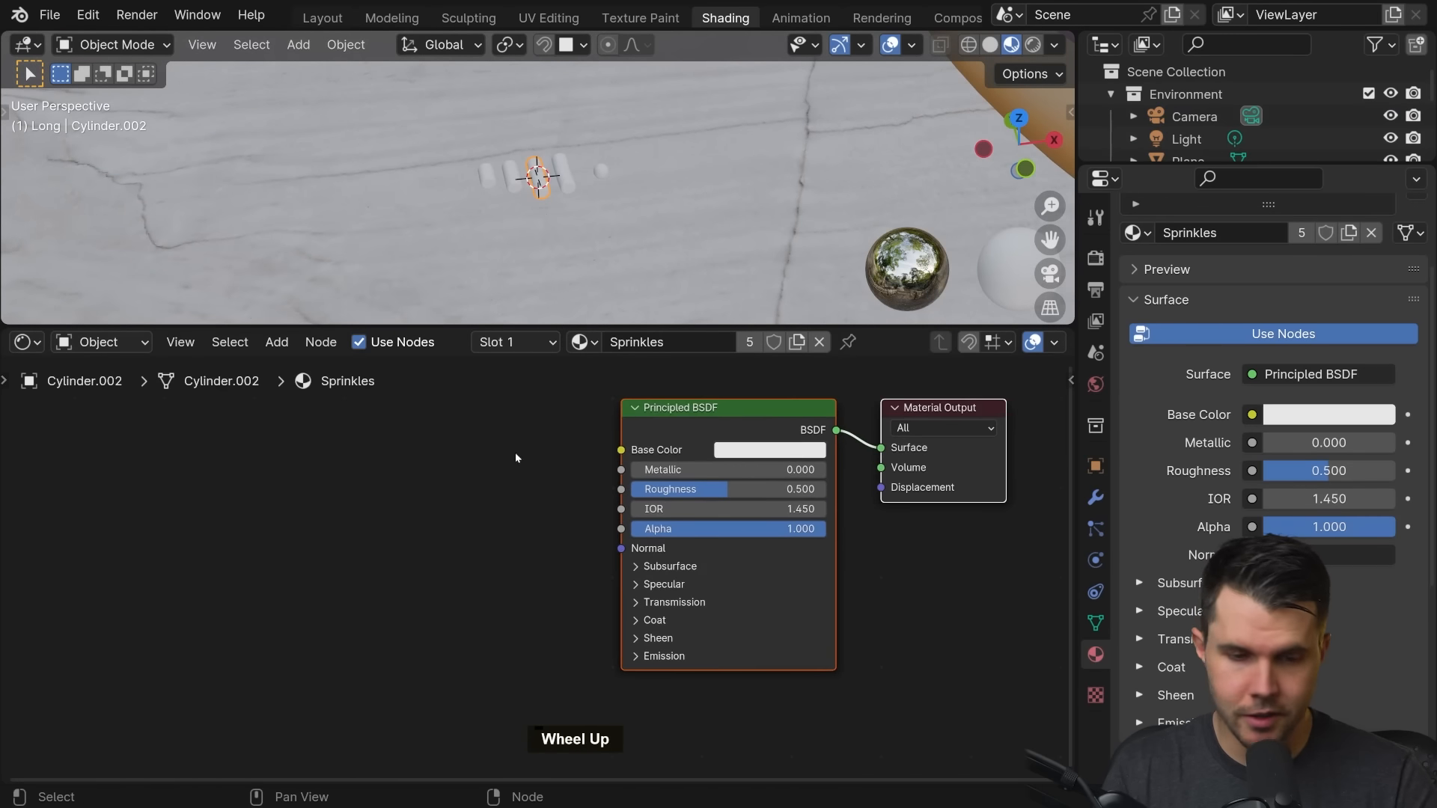
{"action": "key", "text": "shift+a"}
{"action": "mouse_move", "coordinate": [304, 390]}
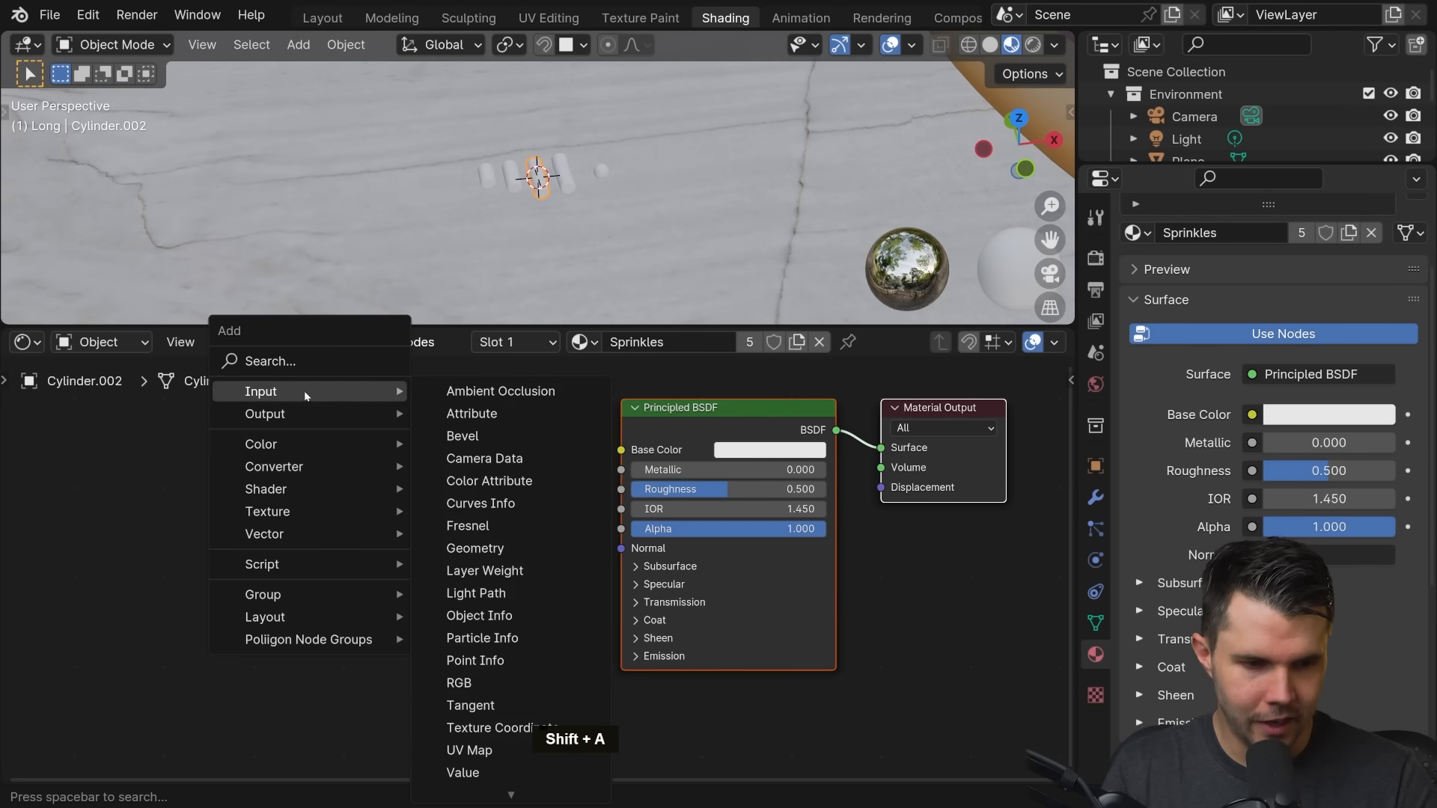
{"action": "left_click", "coordinate": [499, 618]}
{"action": "left_click", "coordinate": [326, 425]}
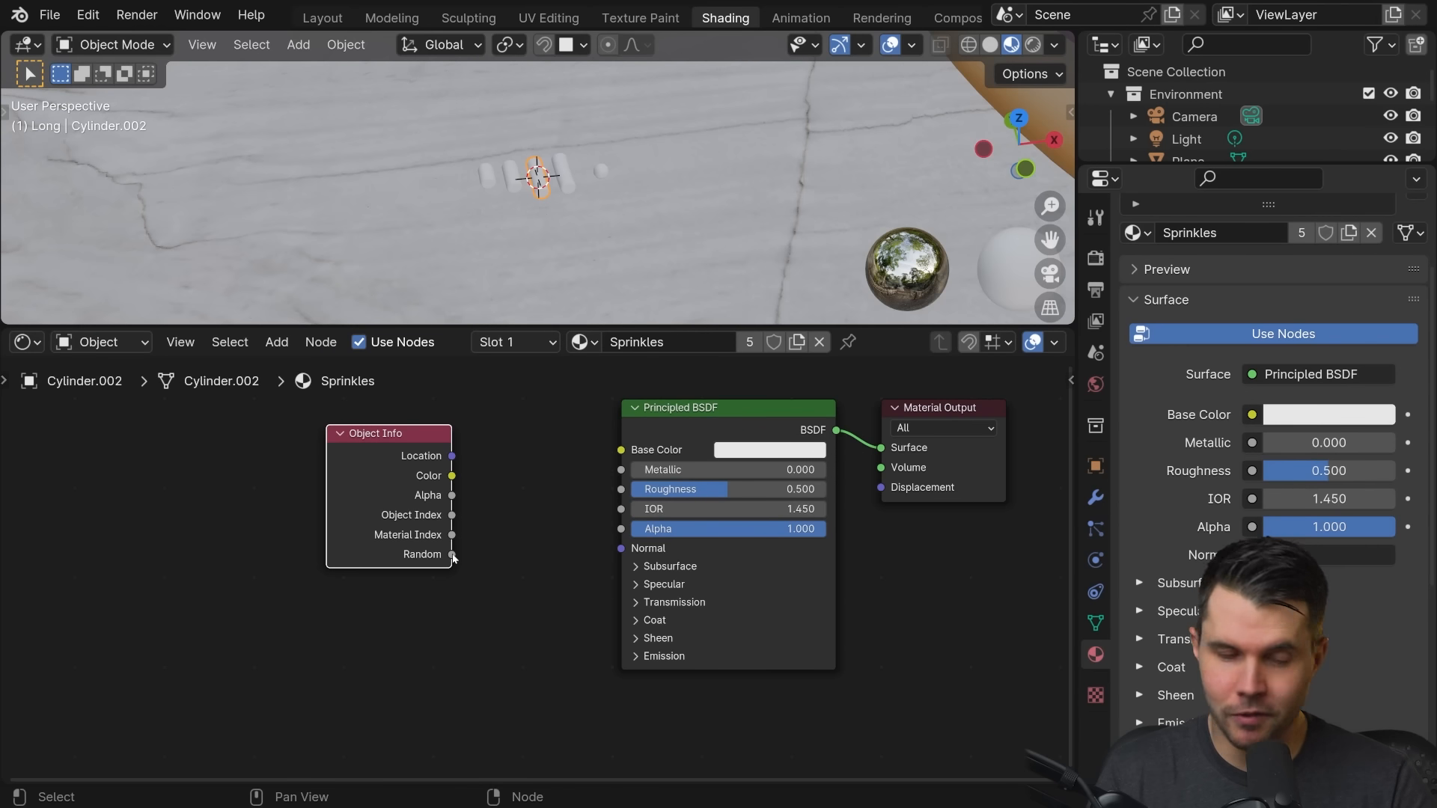
{"action": "left_click_drag", "start_coordinate": [452, 555], "coordinate": [631, 455]}
Inspect the shading of the sprinkles on both donuts, and move the Object Info node farther from the Principled BSDF
{"action": "scroll", "coordinate": [601, 229], "scroll_direction": "up", "scroll_amount": 5}
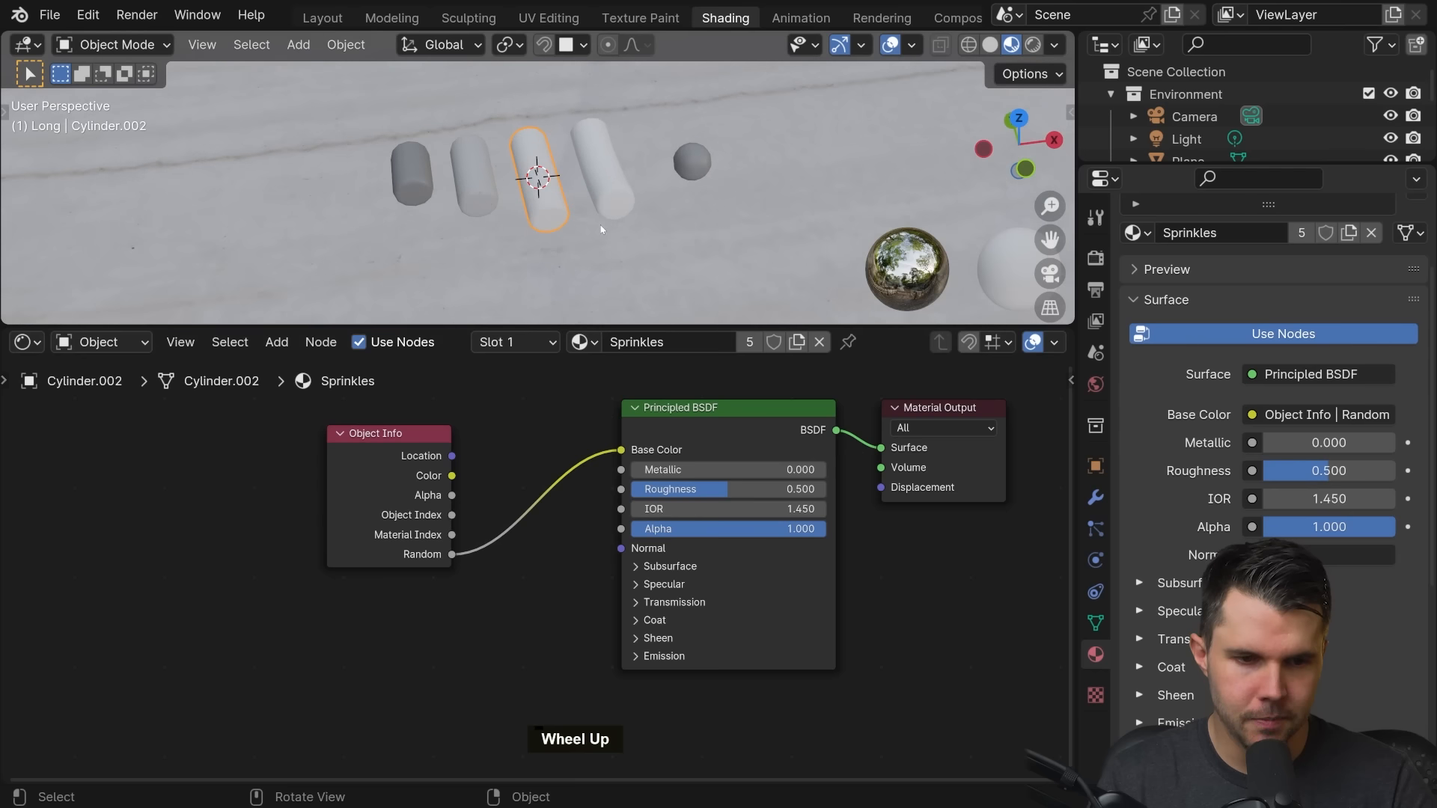
{"action": "scroll", "coordinate": [483, 196], "scroll_direction": "down", "scroll_amount": 6}
{"action": "middle_click_drag", "start_coordinate": [717, 174], "coordinate": [469, 207], "text": "shift"}
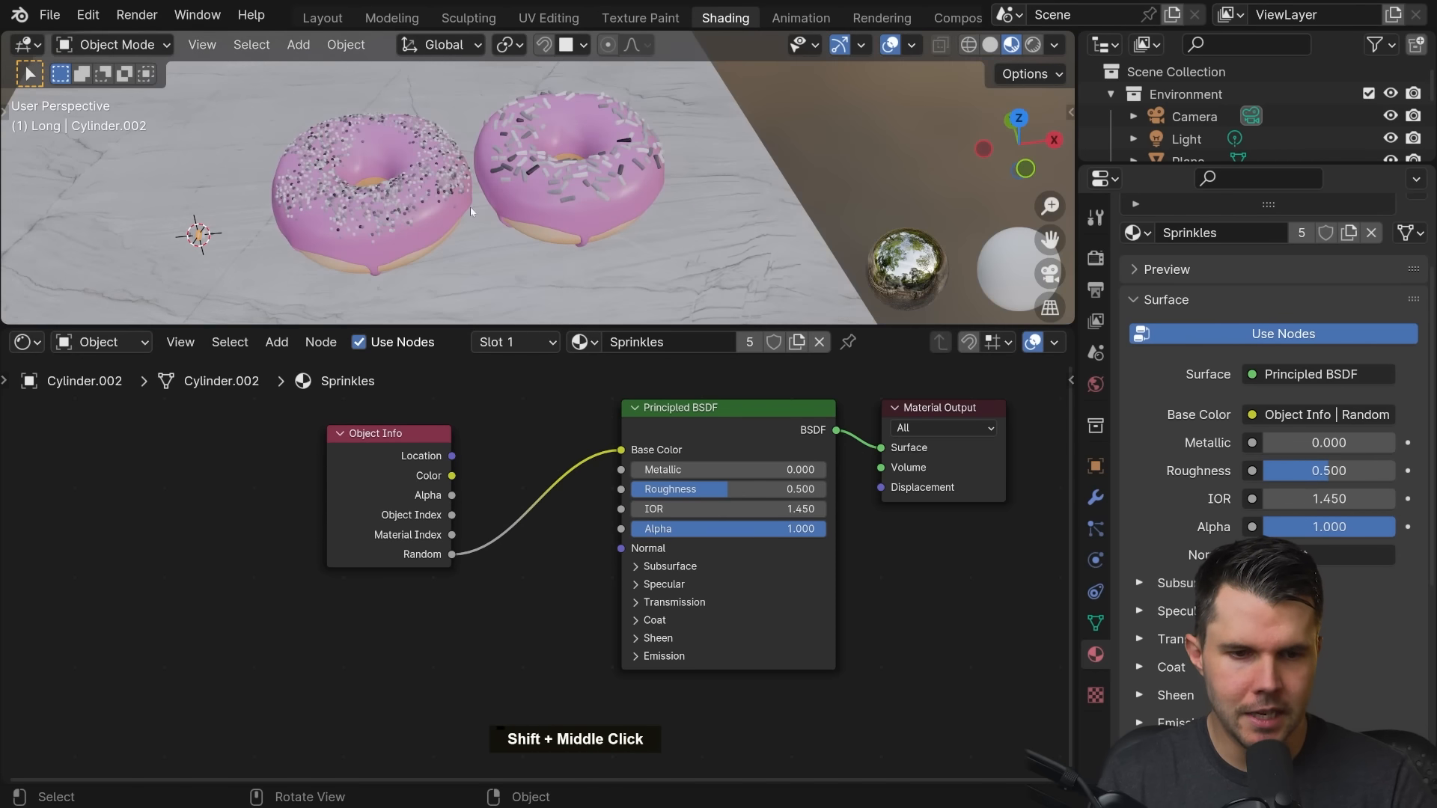
{"action": "scroll", "coordinate": [550, 170], "scroll_direction": "up", "scroll_amount": 3}
{"action": "scroll", "coordinate": [550, 177], "scroll_direction": "down", "scroll_amount": 1}
{"action": "middle_click_drag", "start_coordinate": [549, 177], "coordinate": [525, 222], "text": "shift"}
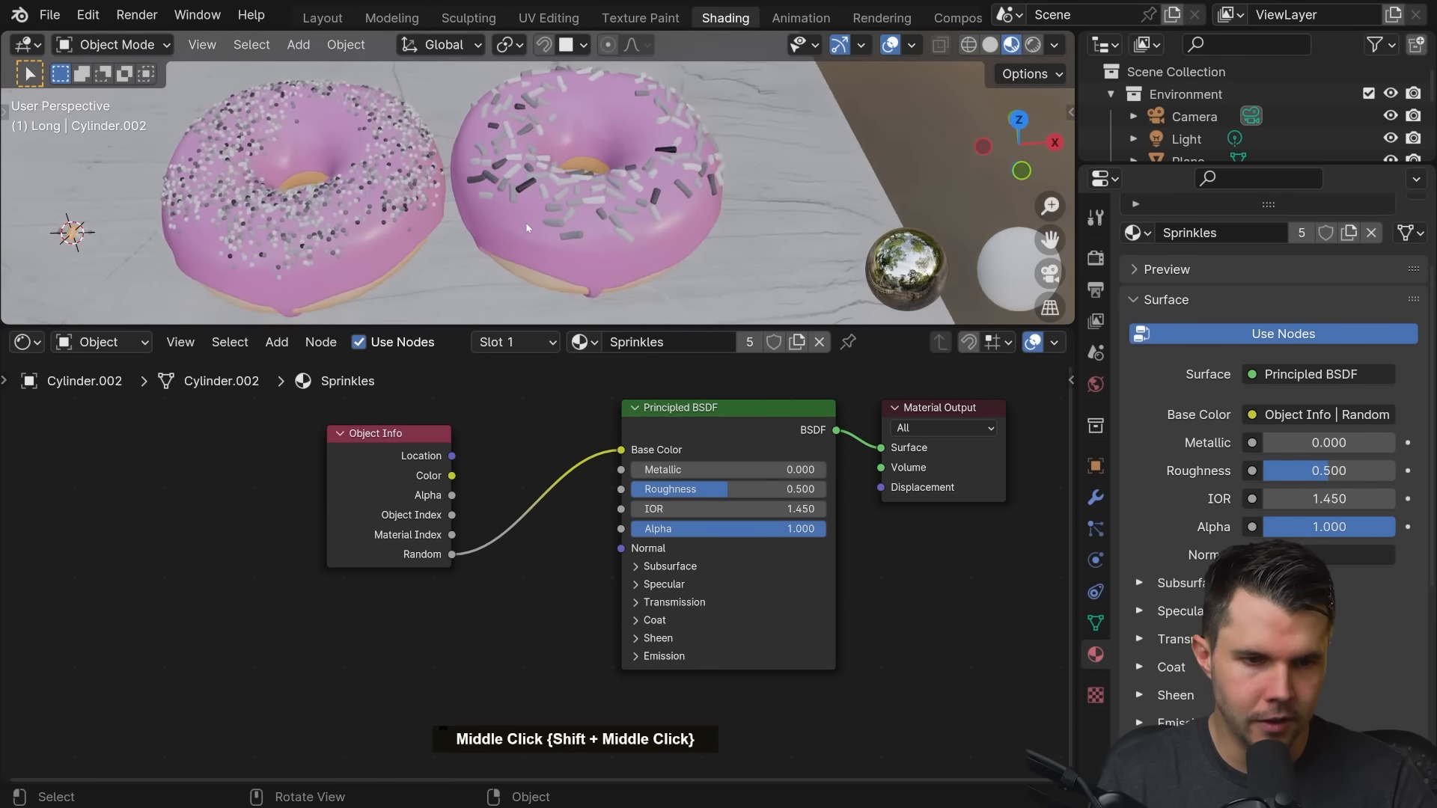
{"action": "scroll", "coordinate": [527, 223], "scroll_direction": "up", "scroll_amount": 2}
{"action": "left_click_drag", "start_coordinate": [323, 493], "coordinate": [171, 494]}
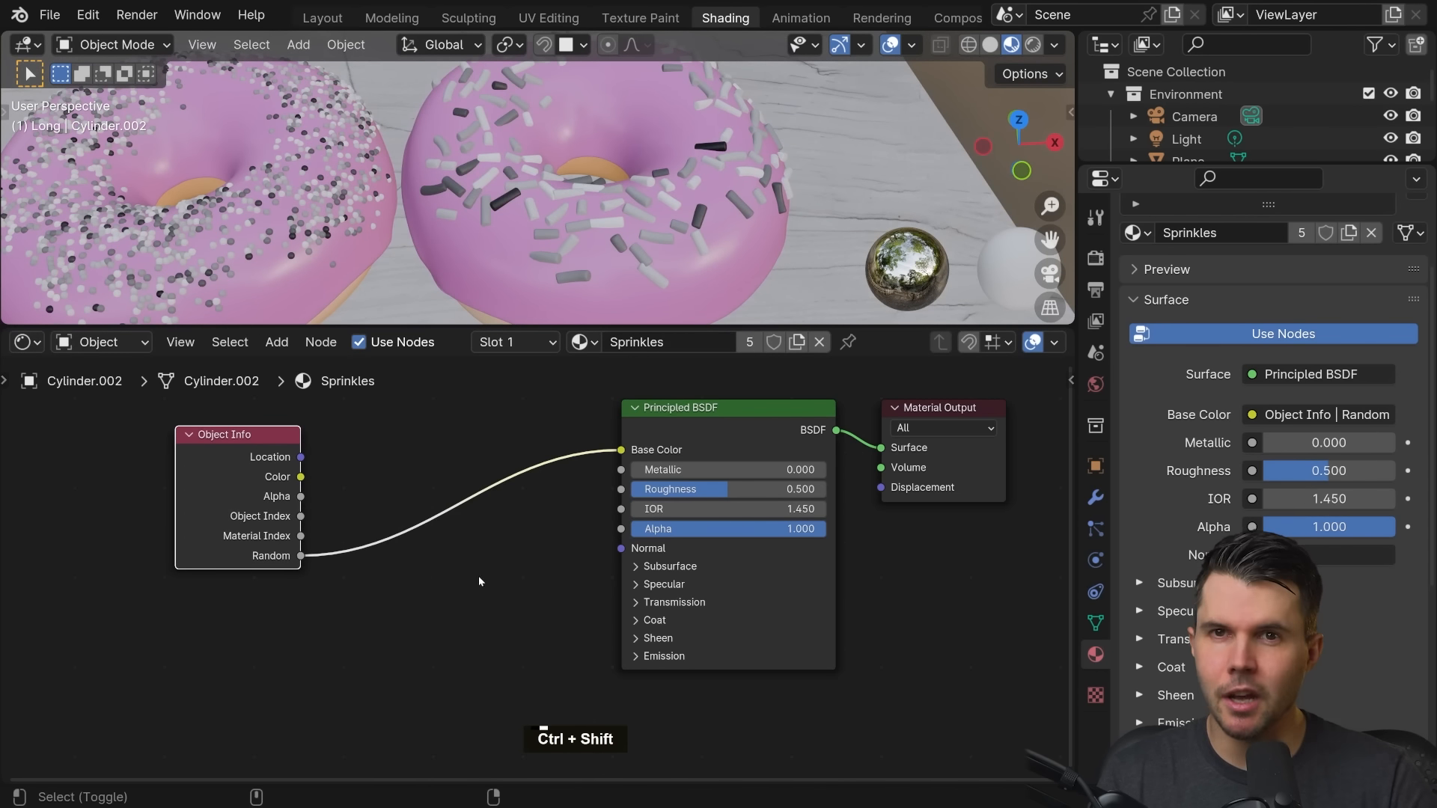
{"action": "key", "text": "ctrl+shift+a"}
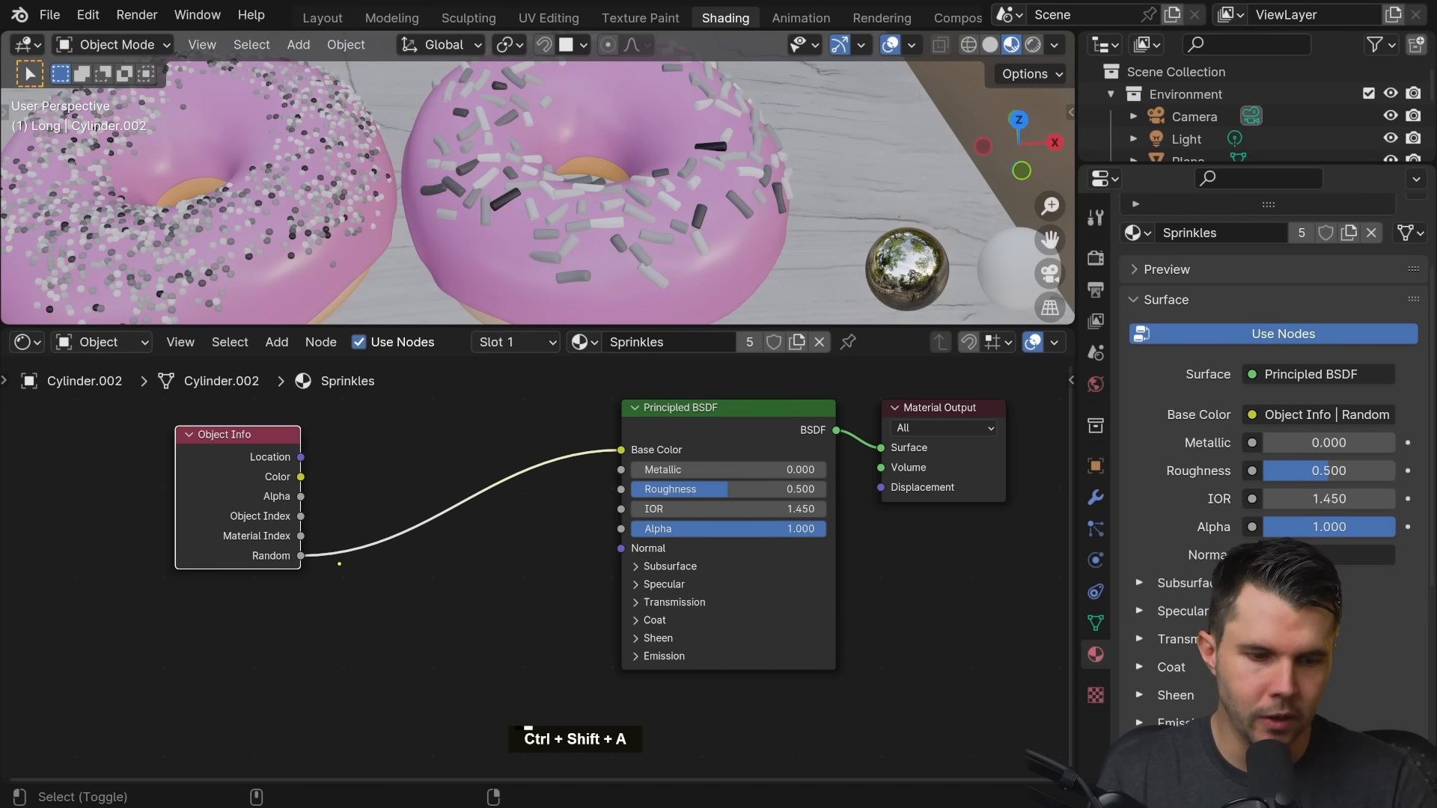
{"action": "left_click_drag", "start_coordinate": [338, 570], "coordinate": [322, 599]}
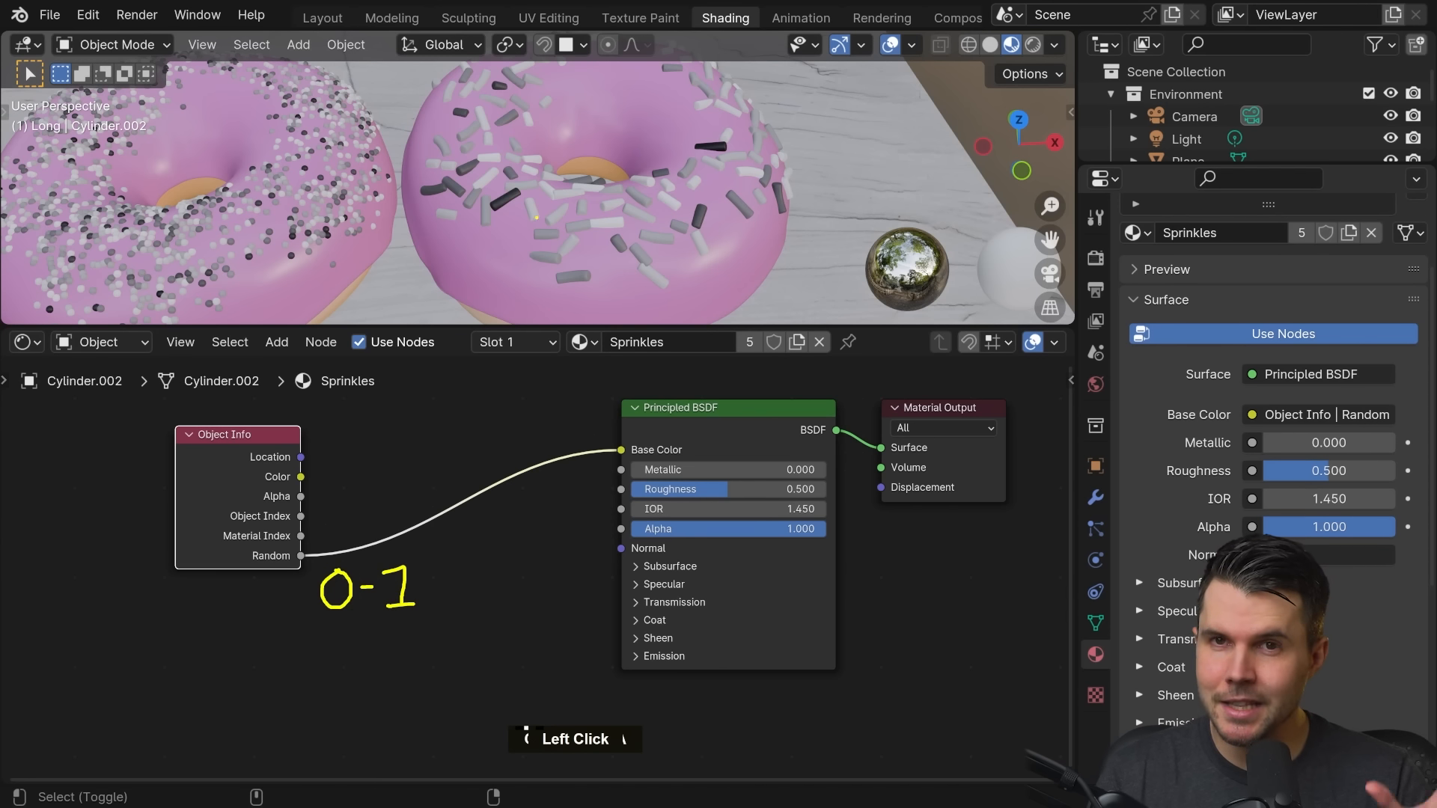
{"action": "key", "text": "ctrl+shift+a"}
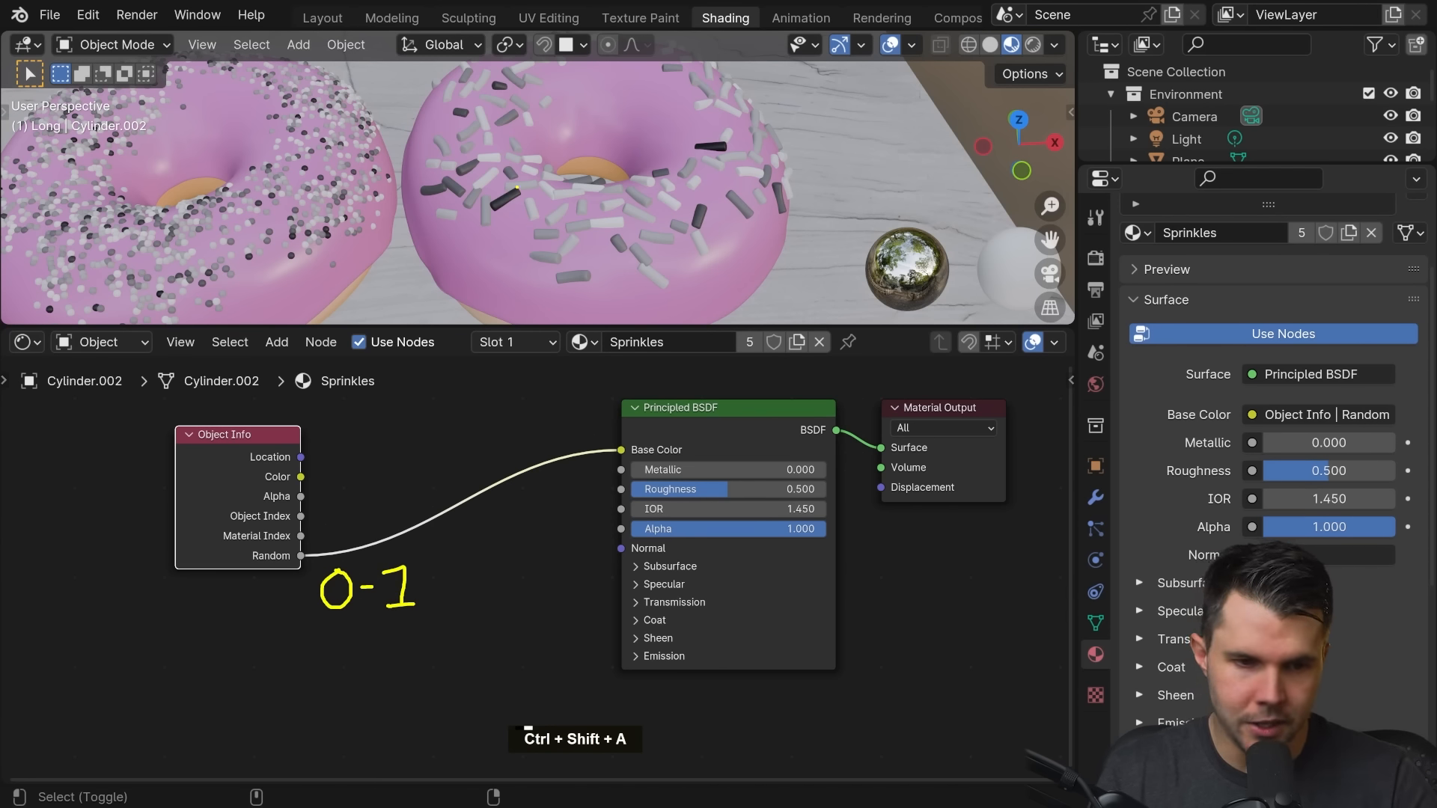
{"action": "left_click_drag", "start_coordinate": [516, 187], "coordinate": [490, 192]}
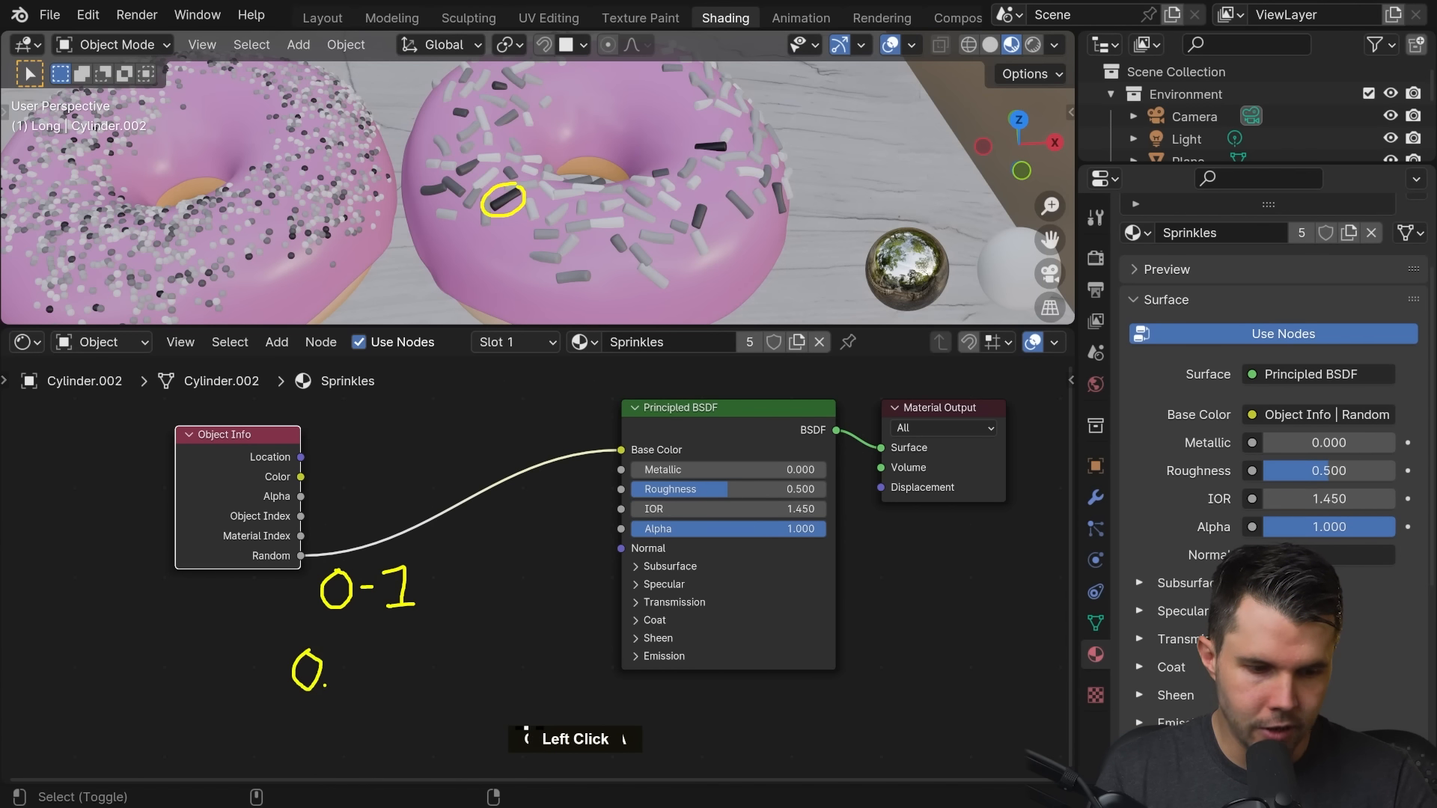
{"action": "mouse_move", "coordinate": [351, 656]}
{"action": "left_mouse_down"}
{"action": "mouse_move", "coordinate": [341, 667]}
{"action": "mouse_move", "coordinate": [376, 684]}
{"action": "left_mouse_up"}
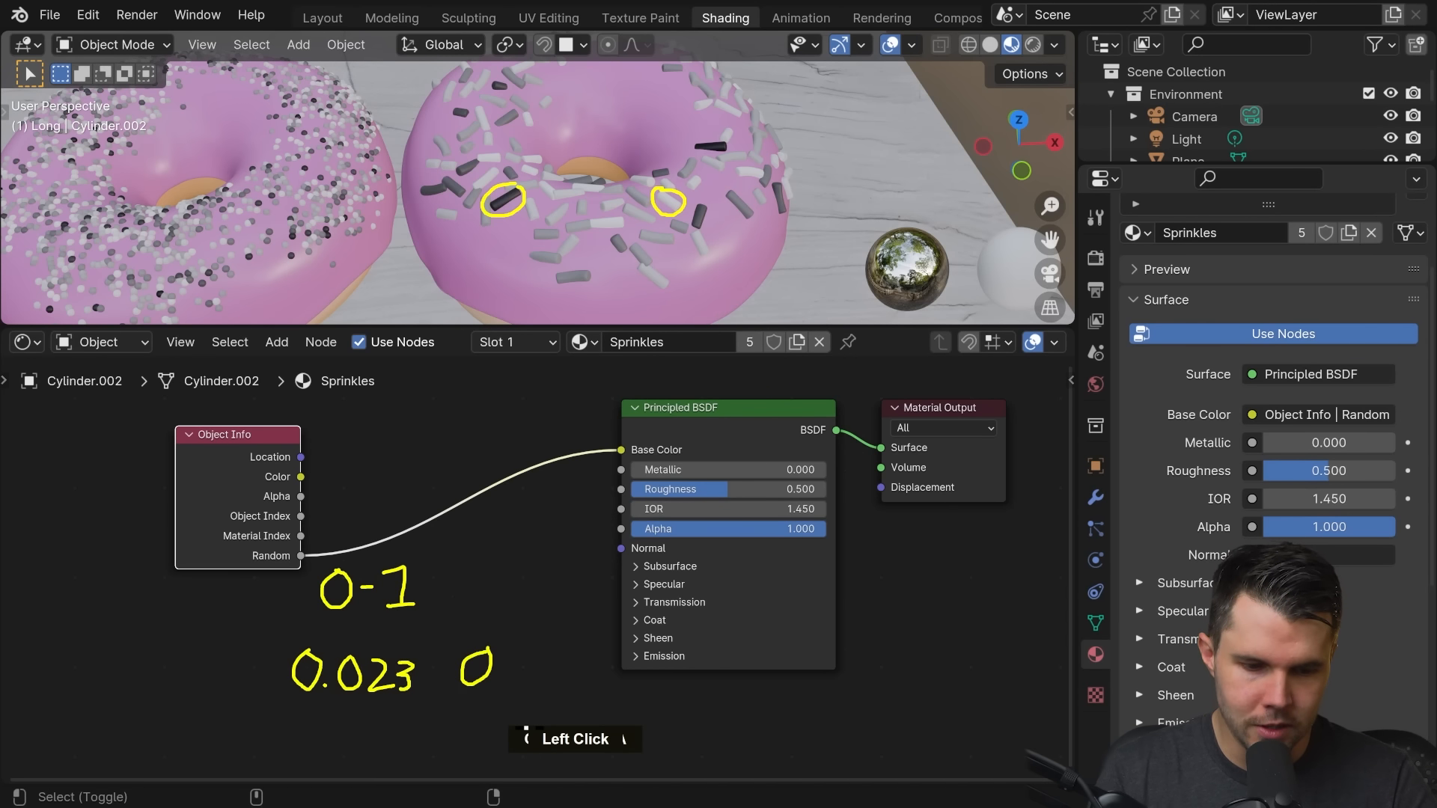
{"action": "mouse_move", "coordinate": [516, 648]}
{"action": "left_mouse_down"}
{"action": "mouse_move", "coordinate": [509, 683]}
{"action": "mouse_move", "coordinate": [526, 661]}
{"action": "left_mouse_up"}
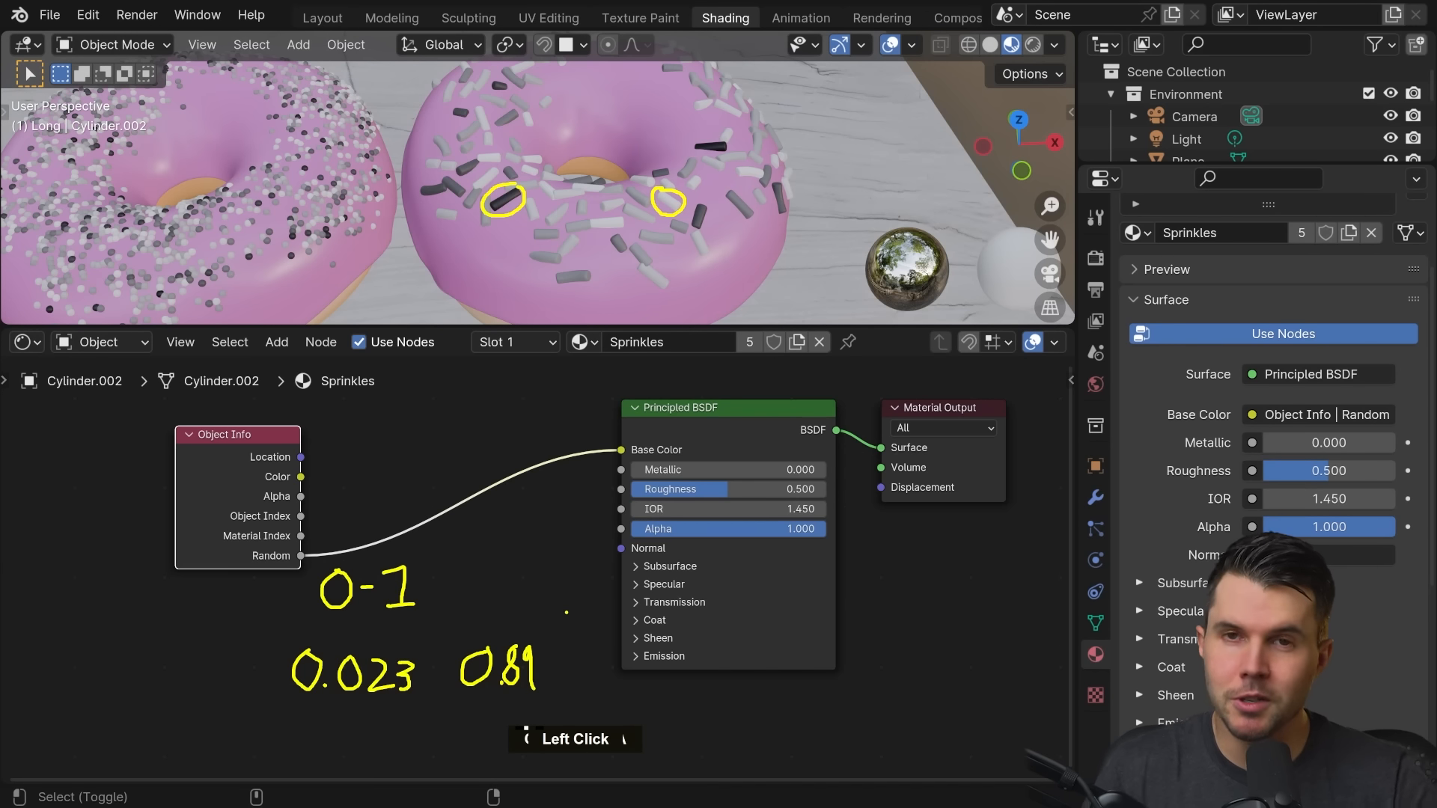
{"action": "key", "text": "ctrl+shift+a"}
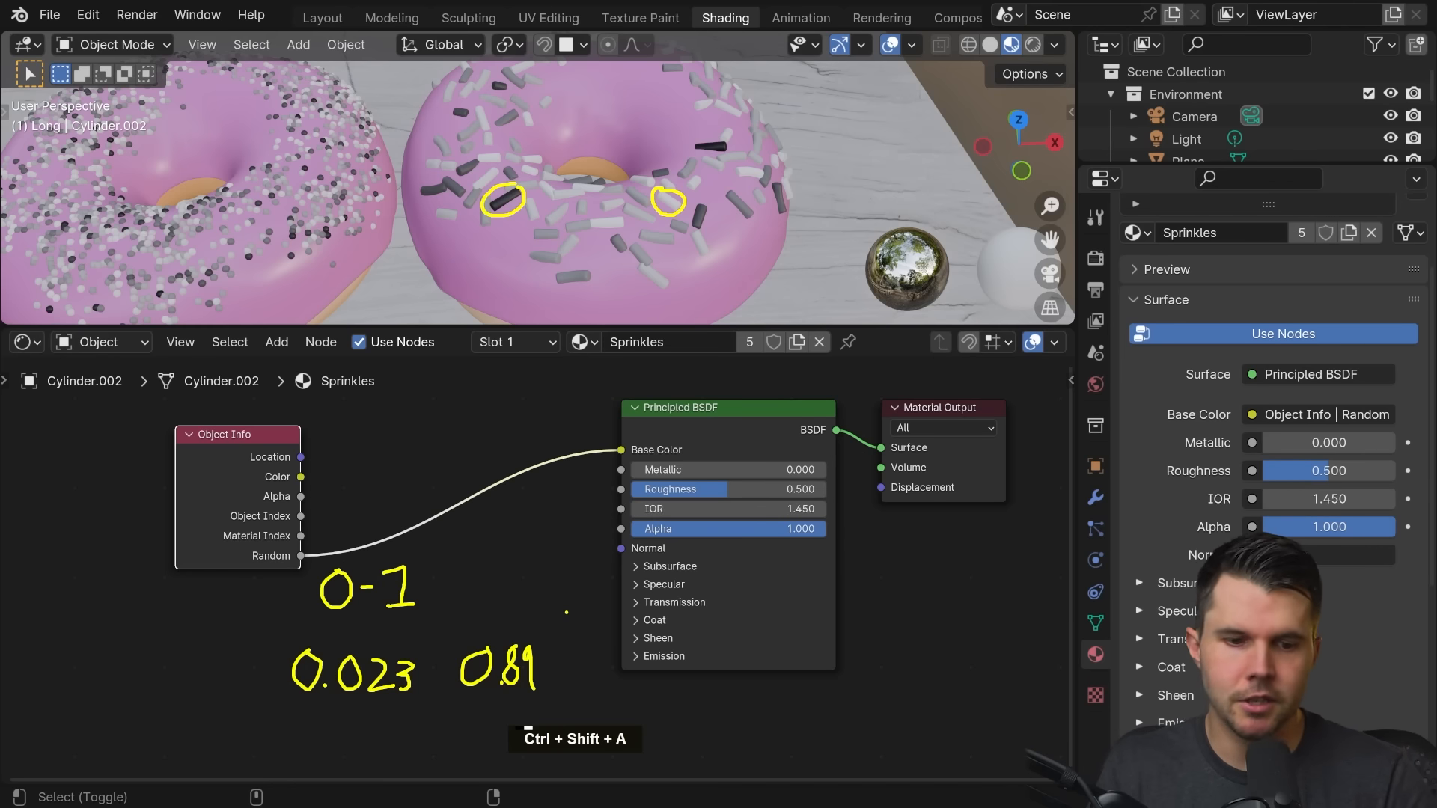
{"action": "key", "text": "Escape"}
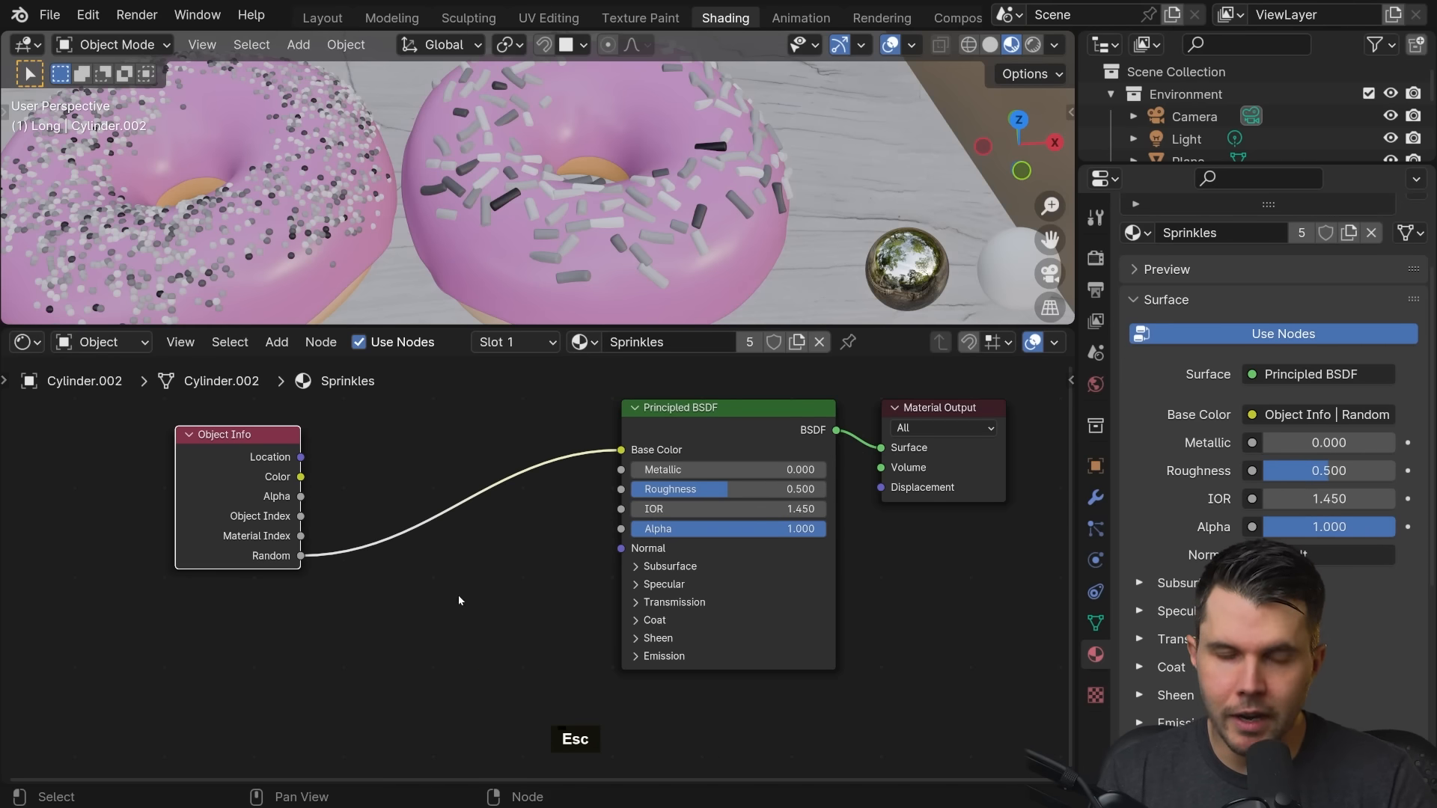
Insert a Color Ramp node on the link between Object Info's Random output and the Principled BSDF's Base Color
{"action": "middle_click_drag", "start_coordinate": [475, 581], "coordinate": [495, 582]}
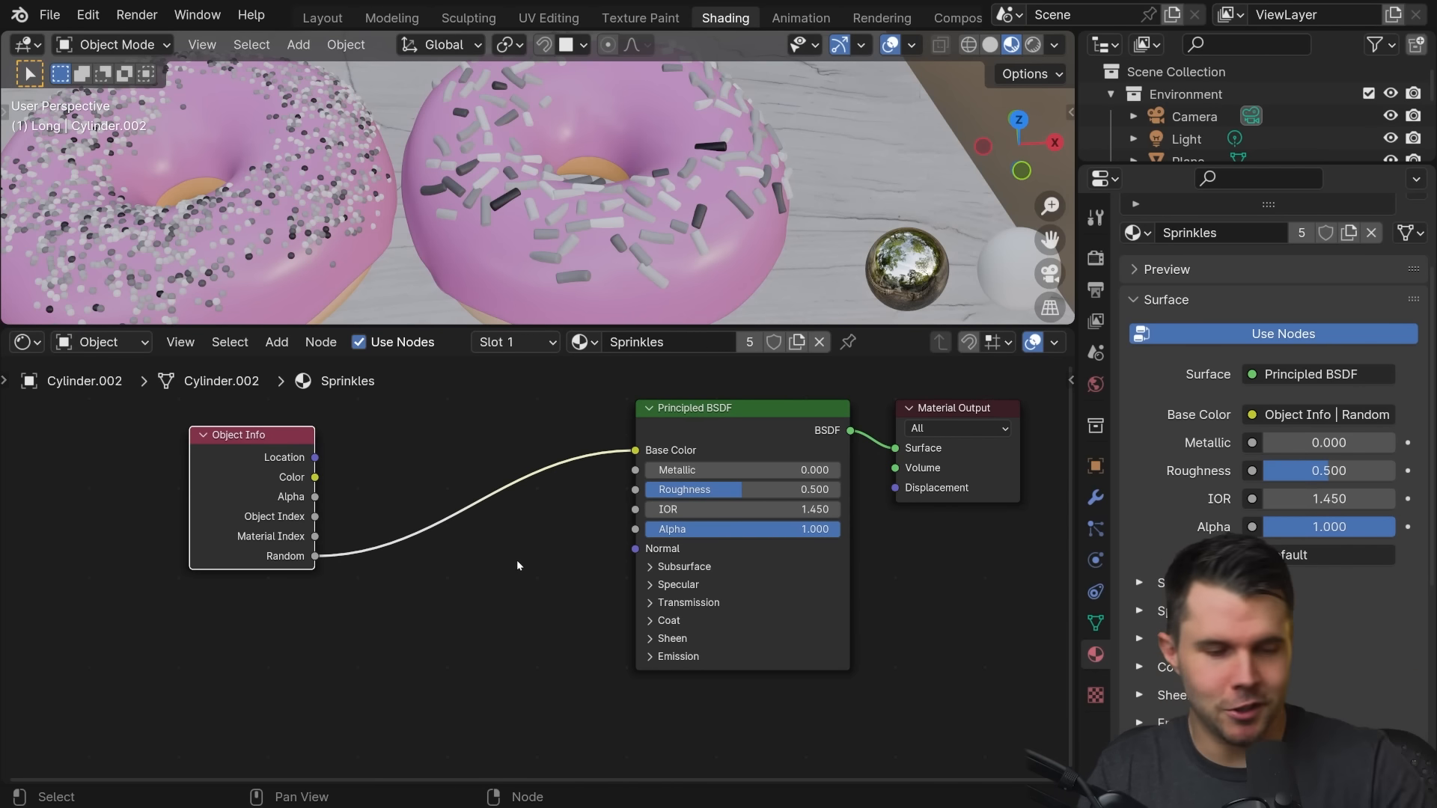
{"action": "key", "text": "shift+a"}
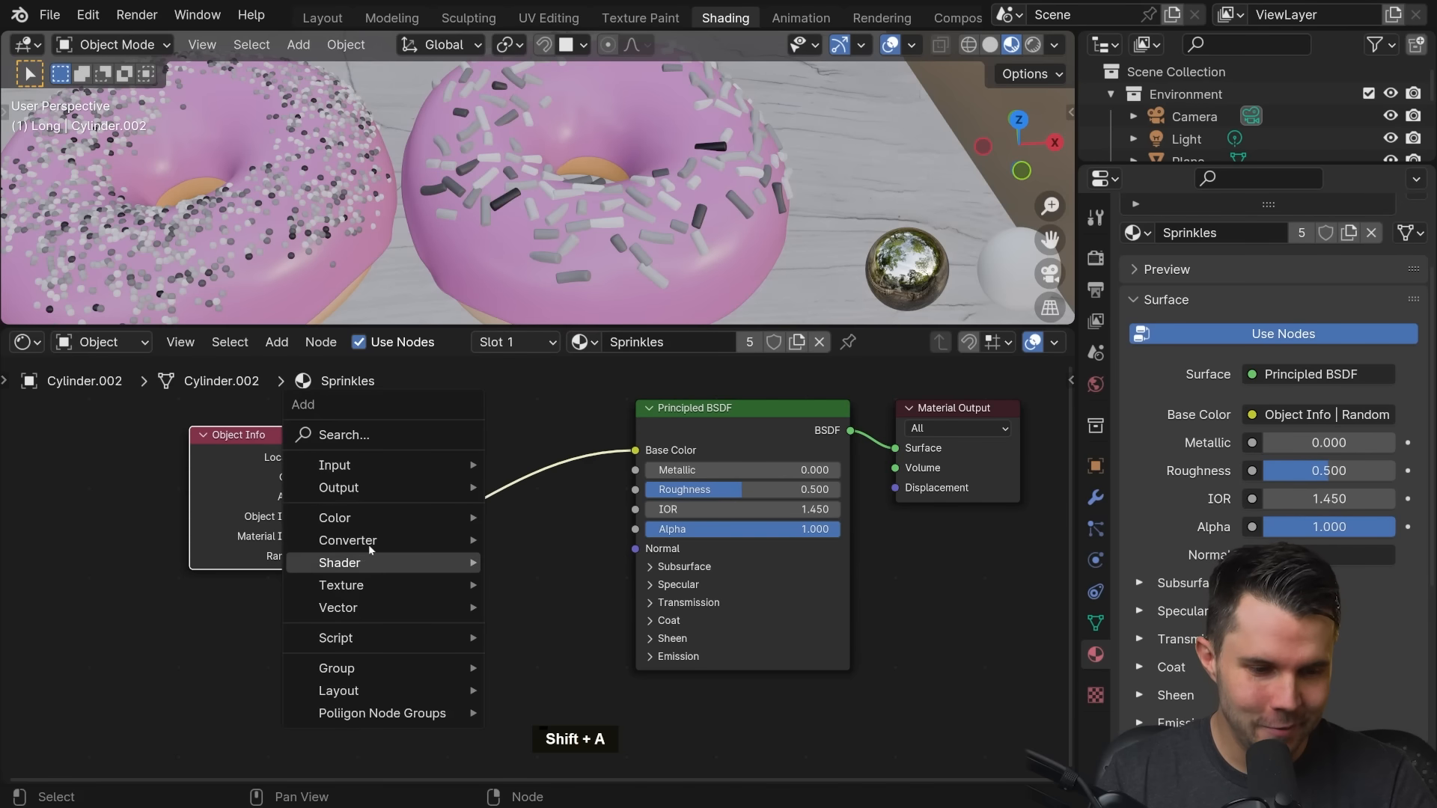
{"action": "mouse_move", "coordinate": [372, 544]}
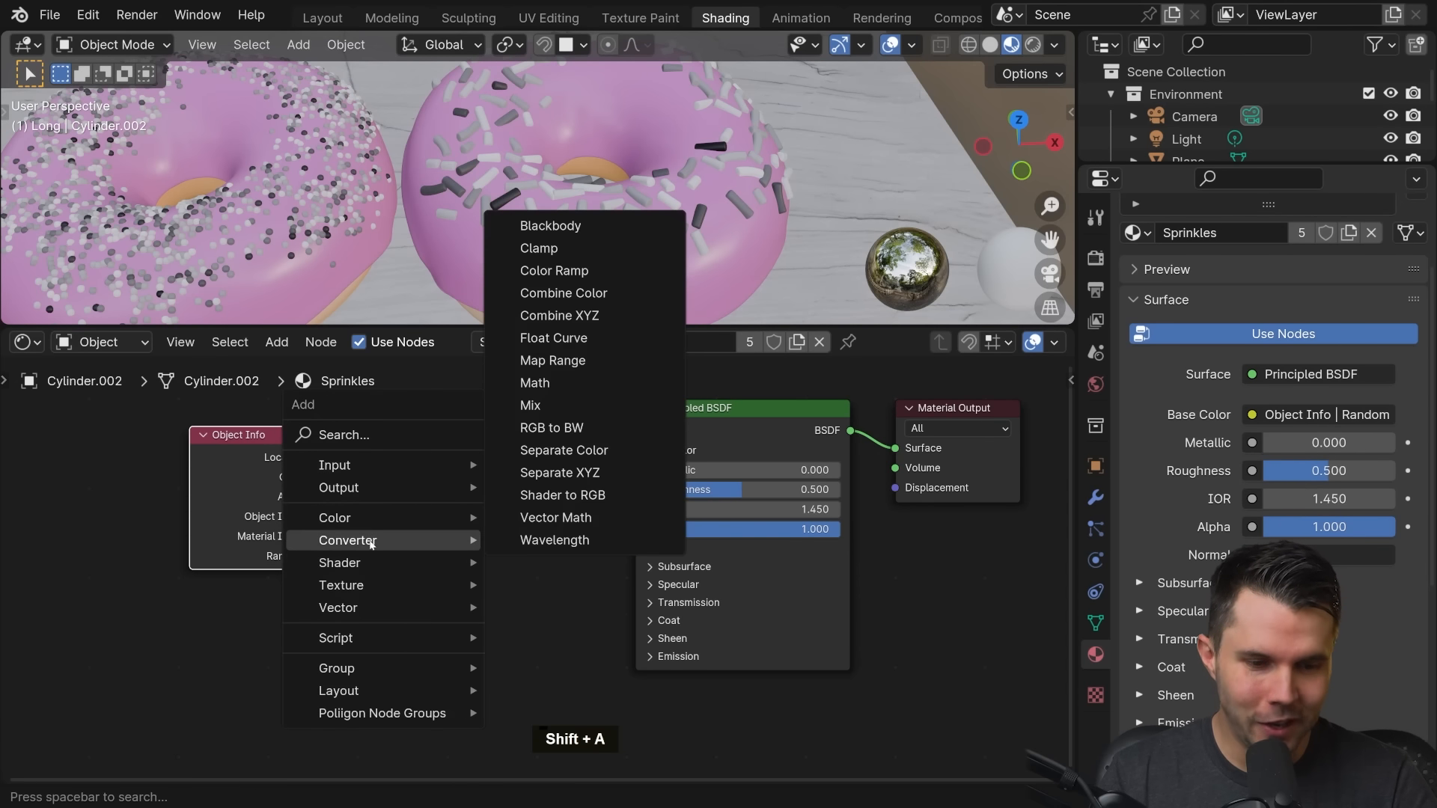
{"action": "left_click", "coordinate": [631, 271]}
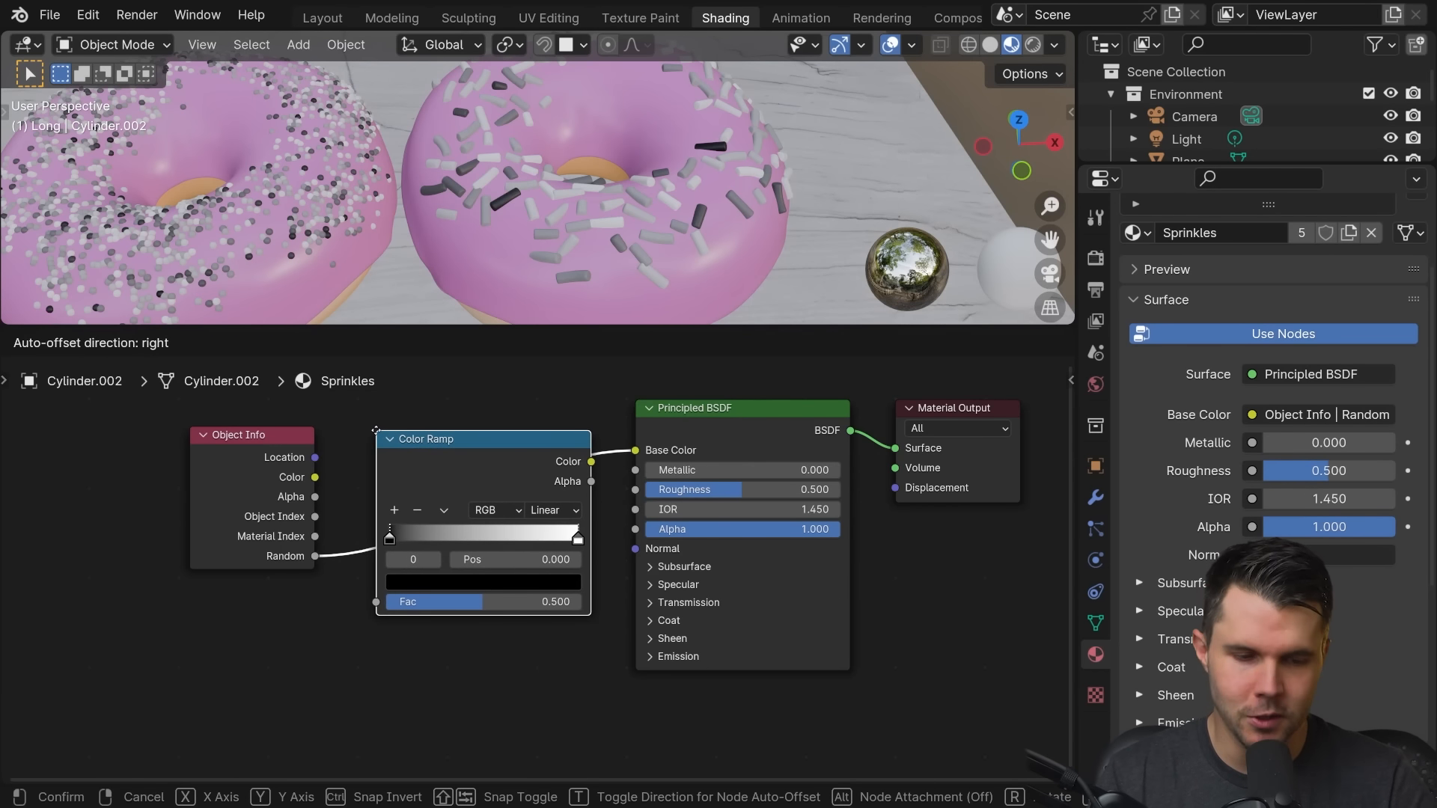
{"action": "left_click", "coordinate": [386, 464]}
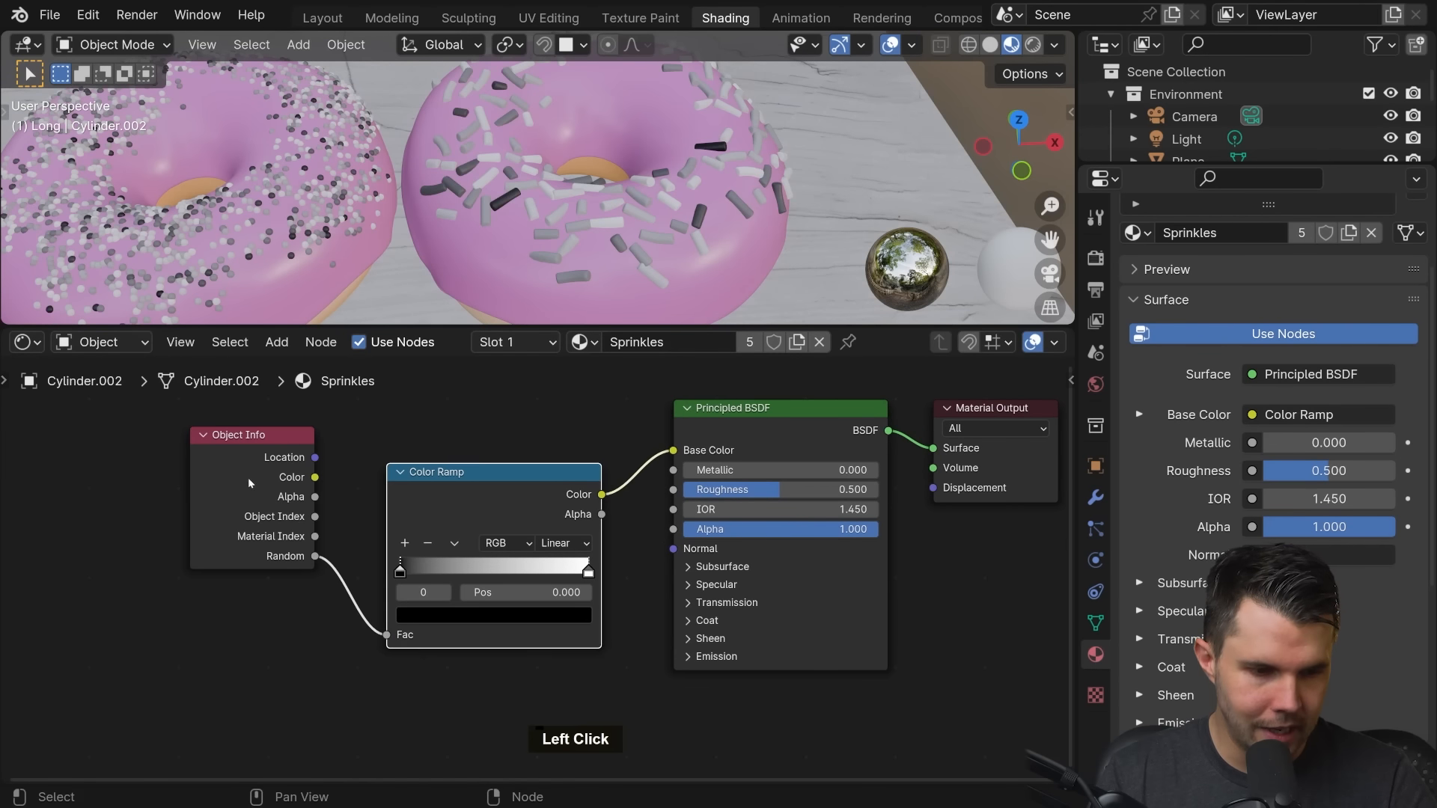
Set the Color Ramp's stop at position 0 to blue with hue 0.661, saturation 0.923 and value 1.000
{"action": "left_click", "coordinate": [743, 423]}
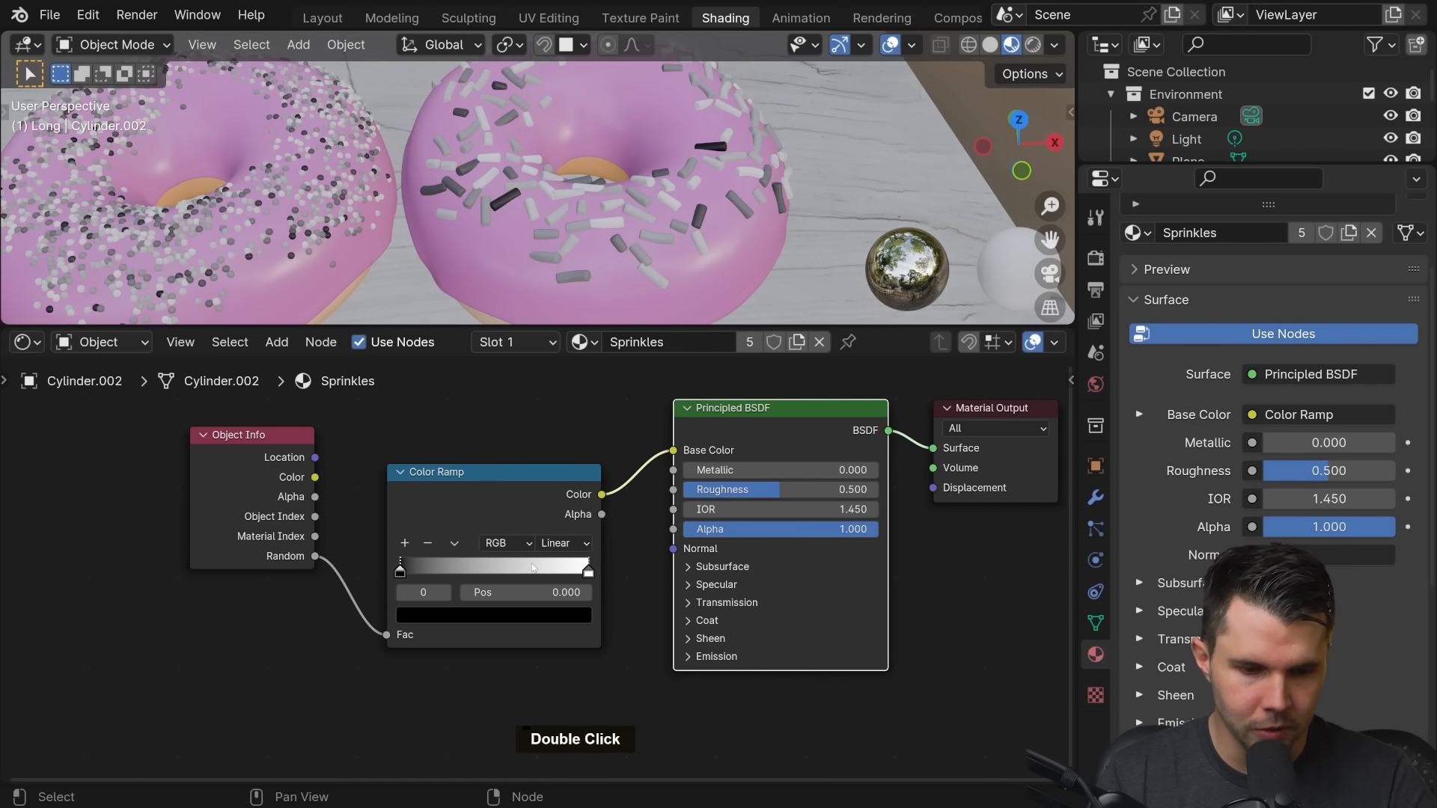
{"action": "scroll", "coordinate": [533, 567], "scroll_direction": "up", "scroll_amount": 1}
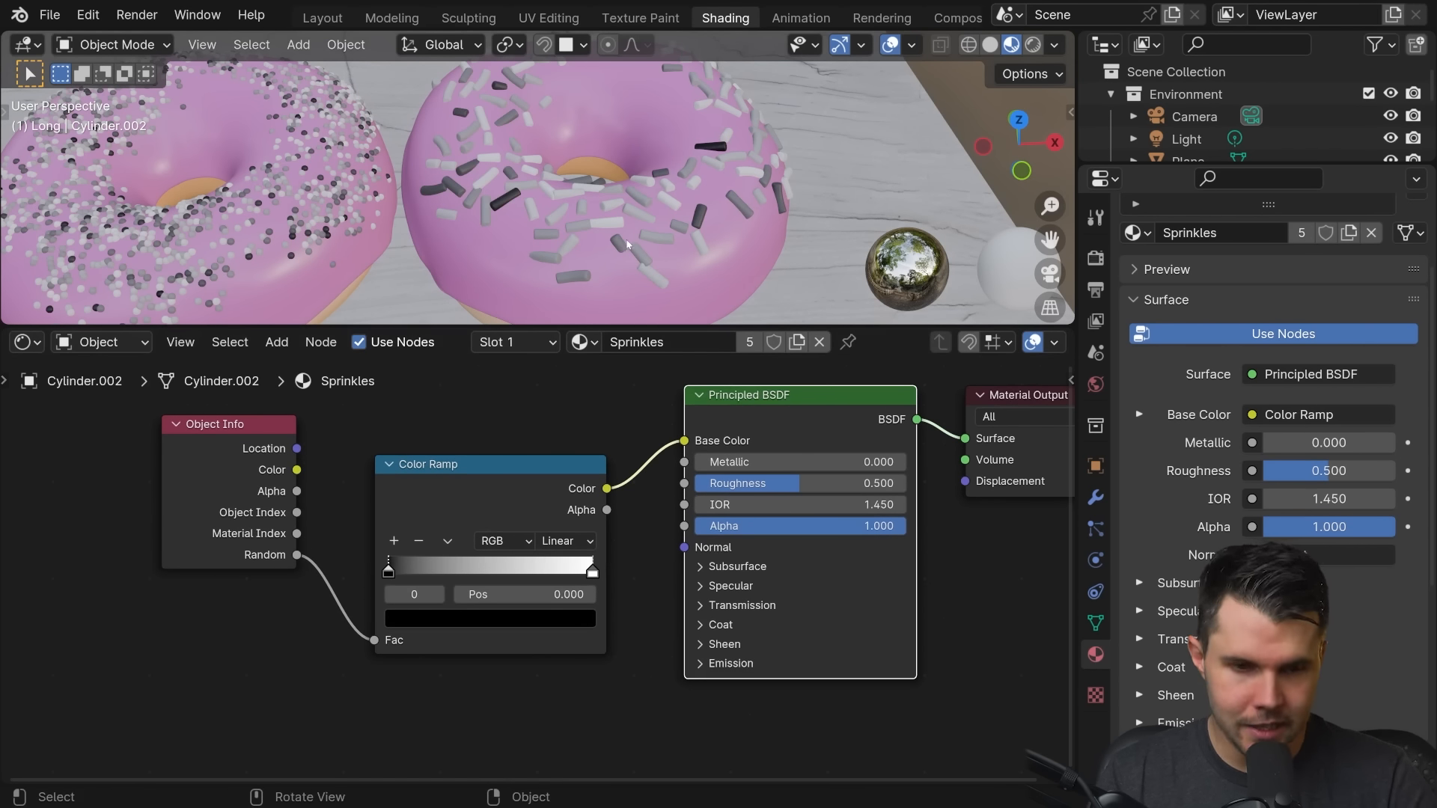
{"action": "left_click", "coordinate": [390, 572]}
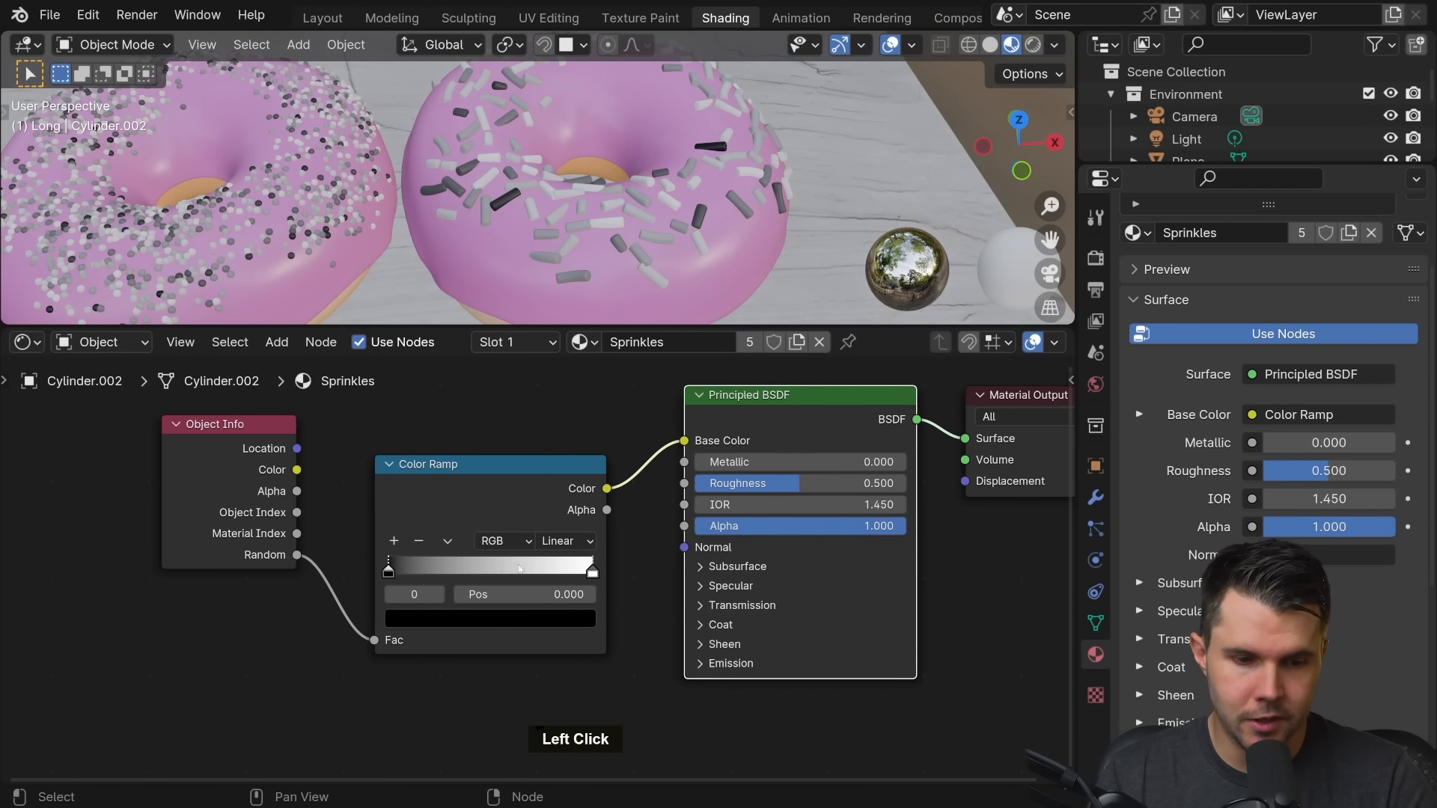
{"action": "left_click", "coordinate": [514, 496]}
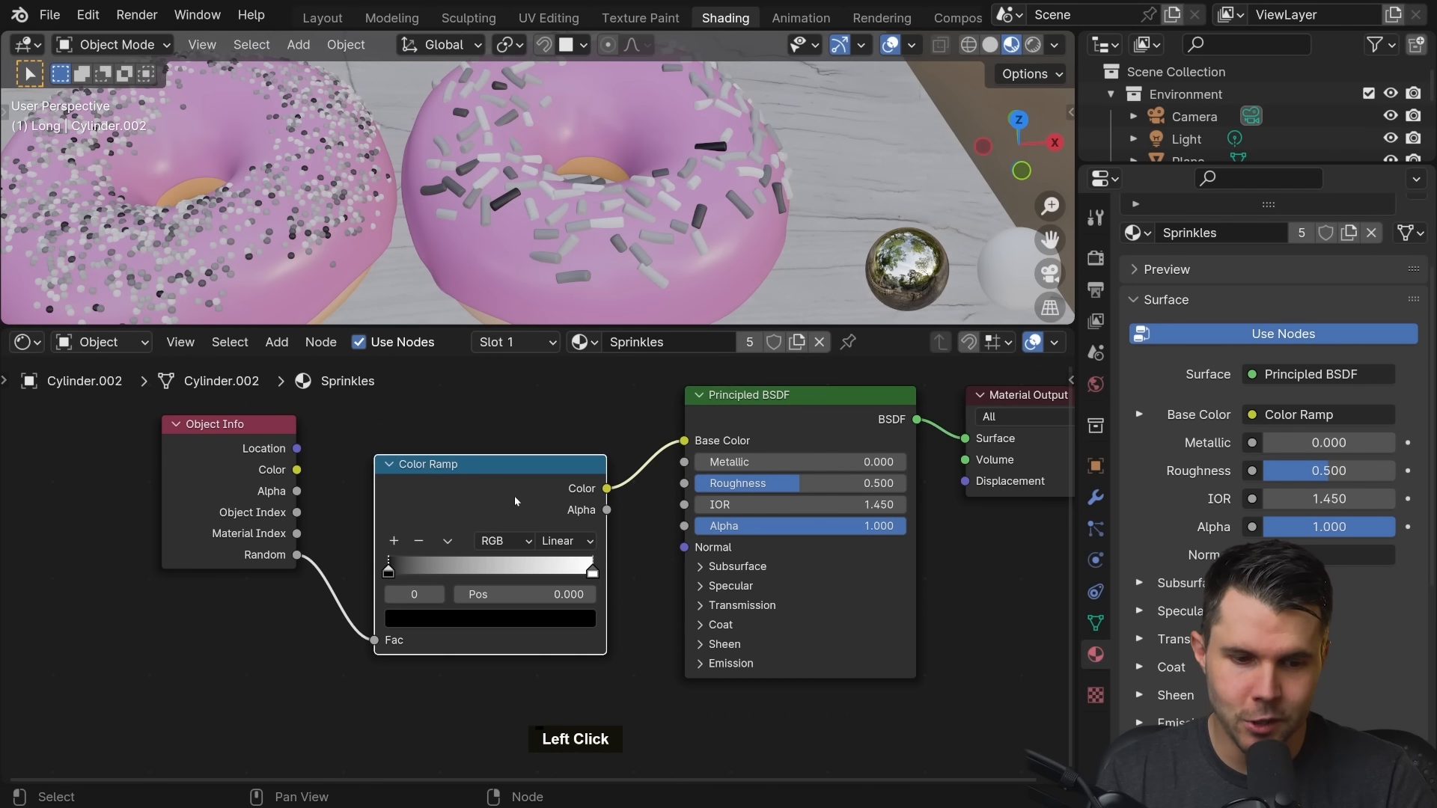
{"action": "left_click", "coordinate": [453, 616]}
{"action": "left_click_drag", "start_coordinate": [580, 428], "coordinate": [580, 314]}
{"action": "left_click_drag", "start_coordinate": [507, 386], "coordinate": [528, 365]}
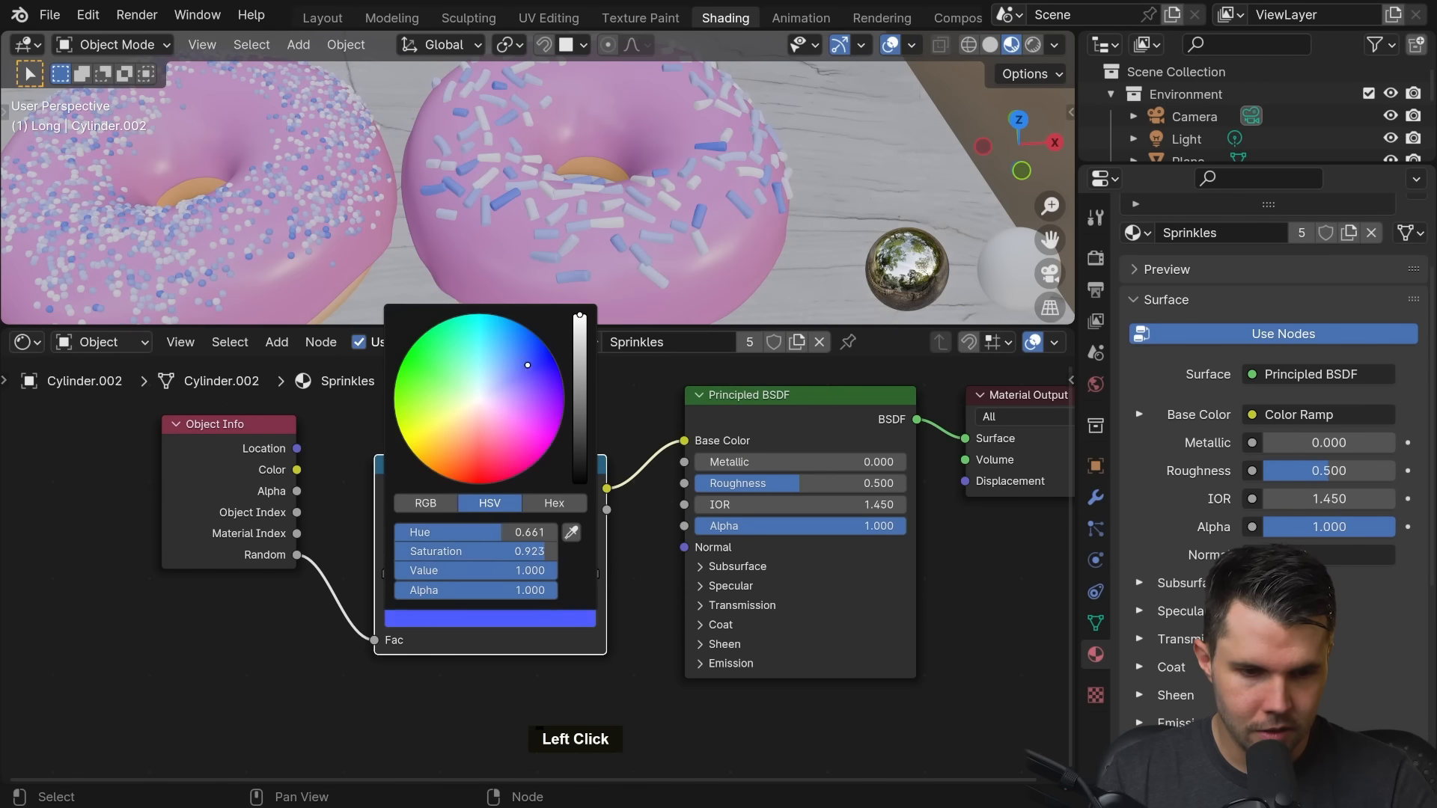
Set the Color Ramp's stop at position 1 to pink with hue 0.803, saturation 0.910 and value 1.000
{"action": "left_click", "coordinate": [597, 570]}
{"action": "left_click", "coordinate": [581, 618]}
{"action": "left_click", "coordinate": [532, 421]}
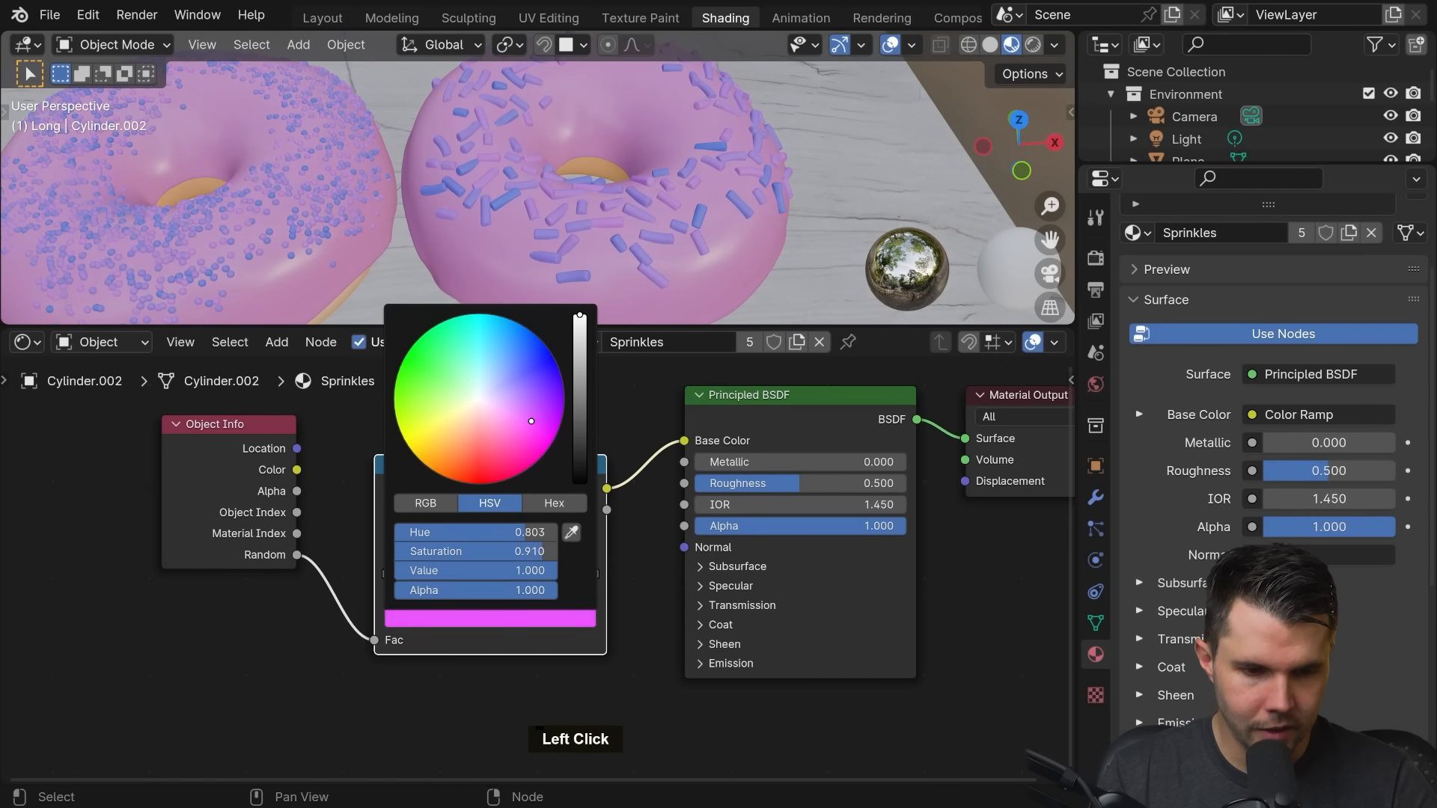
{"action": "scroll", "coordinate": [670, 172], "scroll_direction": "down", "scroll_amount": 5}
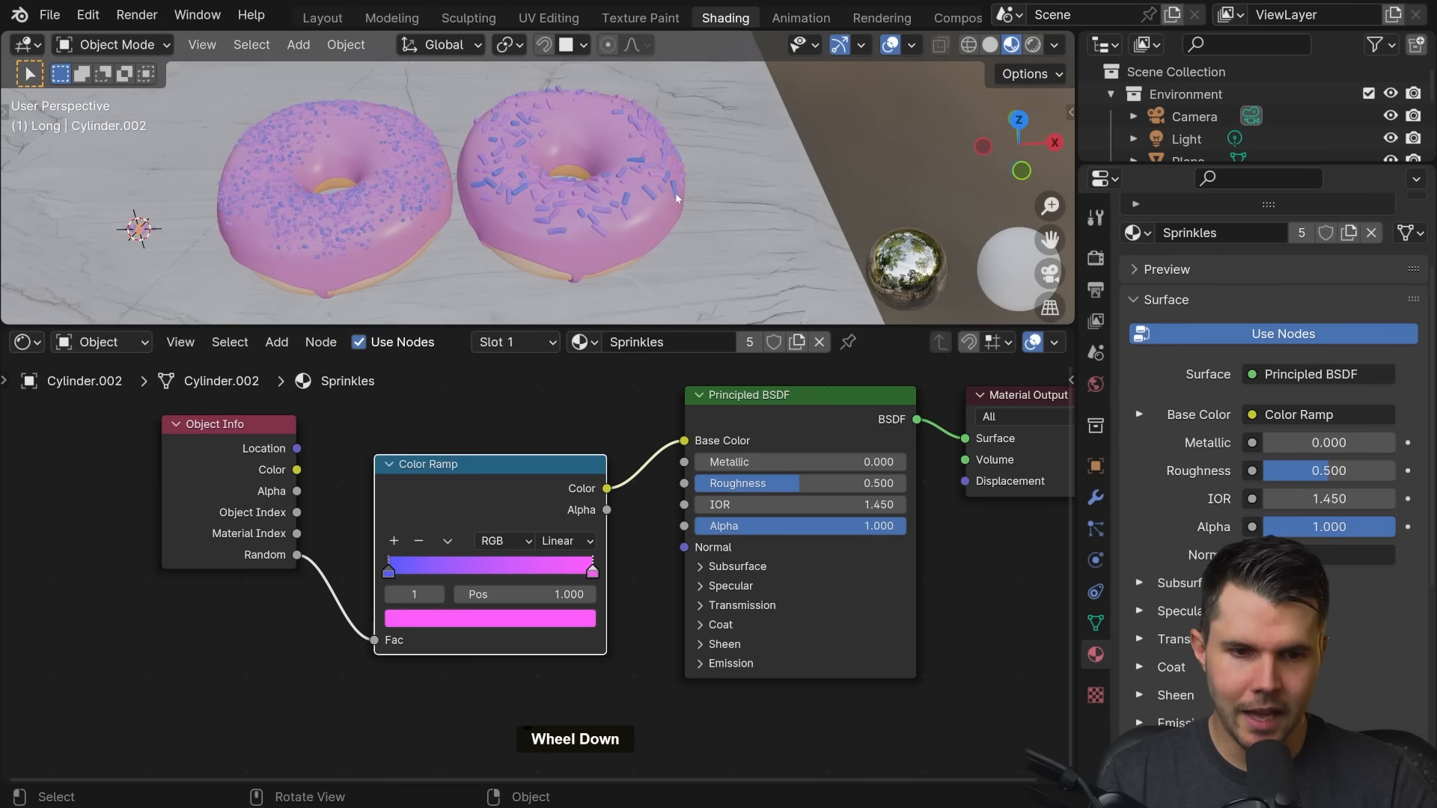
Recolour the Color Ramp's stop at position 1 to red with hue 0.005, saturation 0.937 and value 1.000, and check the sprinkles
{"action": "left_click", "coordinate": [490, 618]}
{"action": "left_click", "coordinate": [474, 460]}
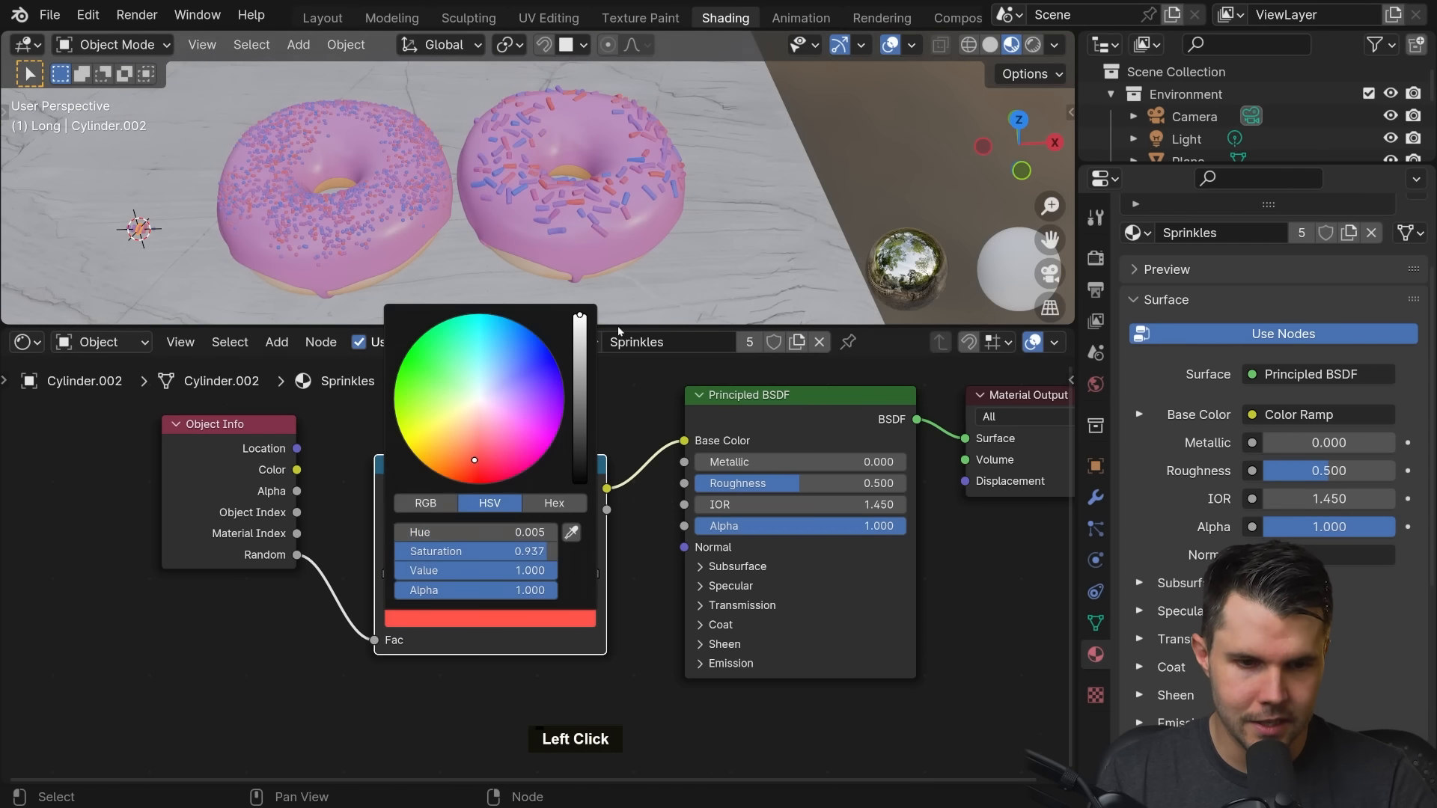
{"action": "scroll", "coordinate": [621, 296], "scroll_direction": "up", "scroll_amount": 5}
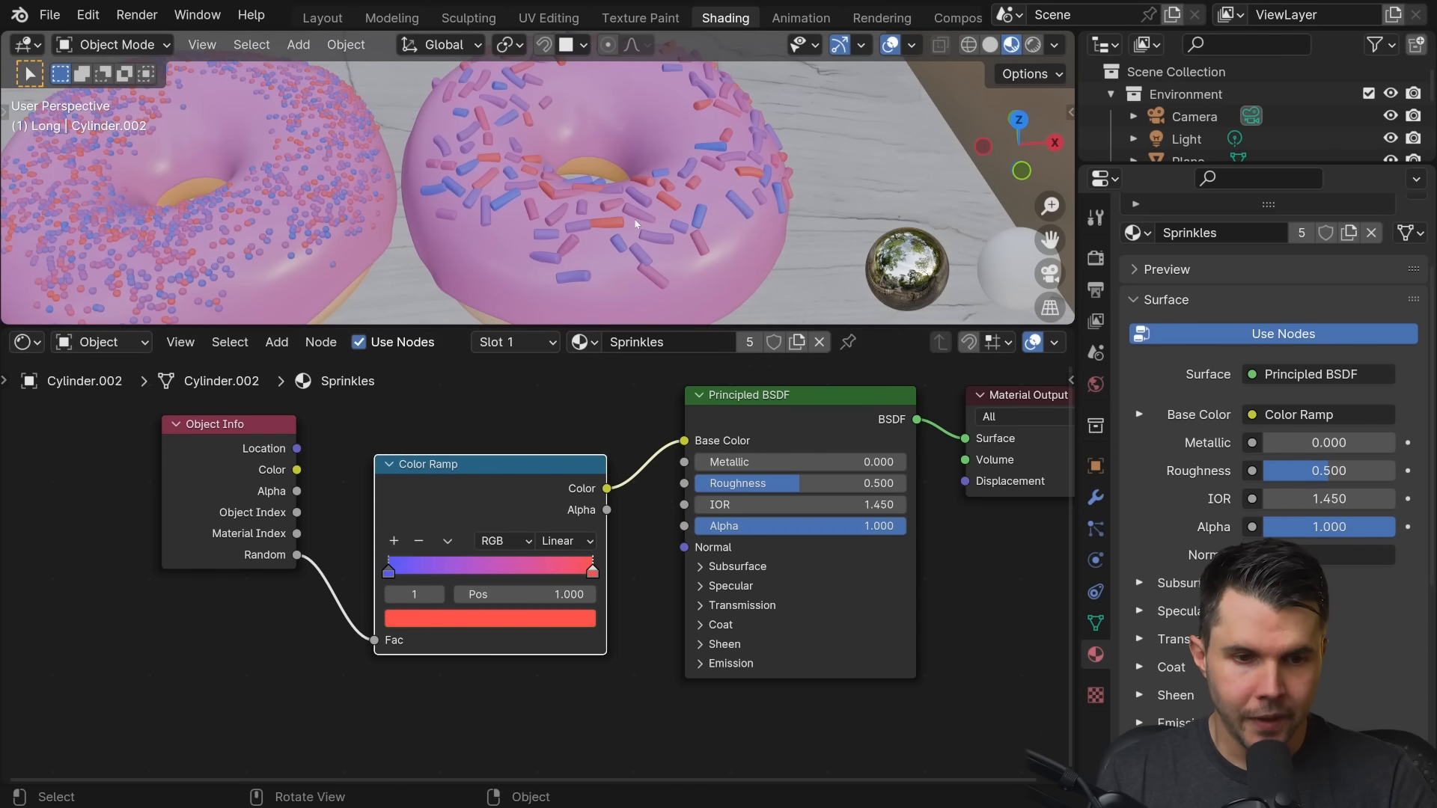
{"action": "scroll", "coordinate": [636, 223], "scroll_direction": "down", "scroll_amount": 2}
{"action": "middle_click_drag", "start_coordinate": [667, 202], "coordinate": [648, 253]}
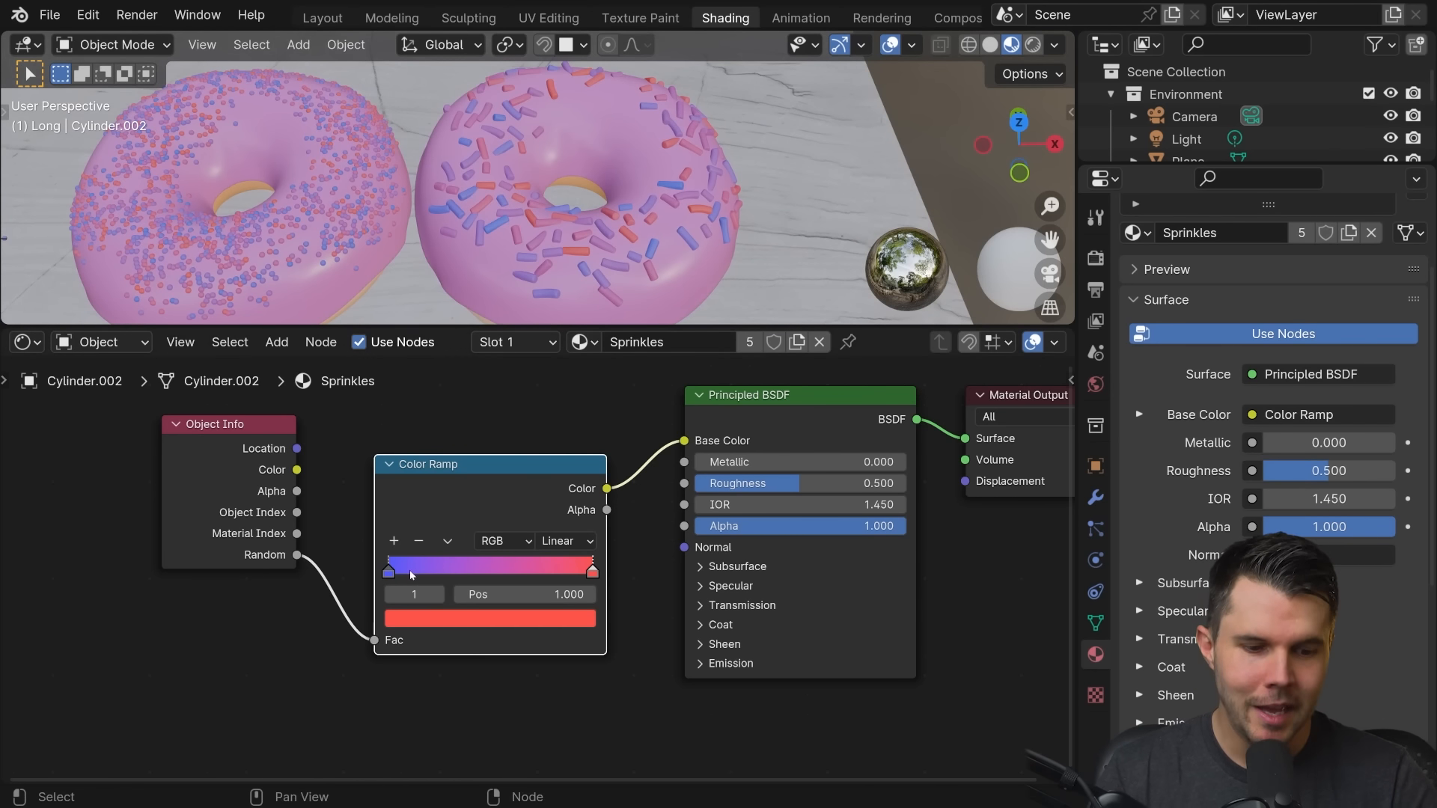
Set the Color Ramp's interpolation to Constant and move the red stop to position 0.514
{"action": "mouse_move", "coordinate": [389, 573]}
{"action": "left_mouse_down"}
{"action": "mouse_move", "coordinate": [473, 572]}
{"action": "mouse_move", "coordinate": [389, 573]}
{"action": "left_mouse_up"}
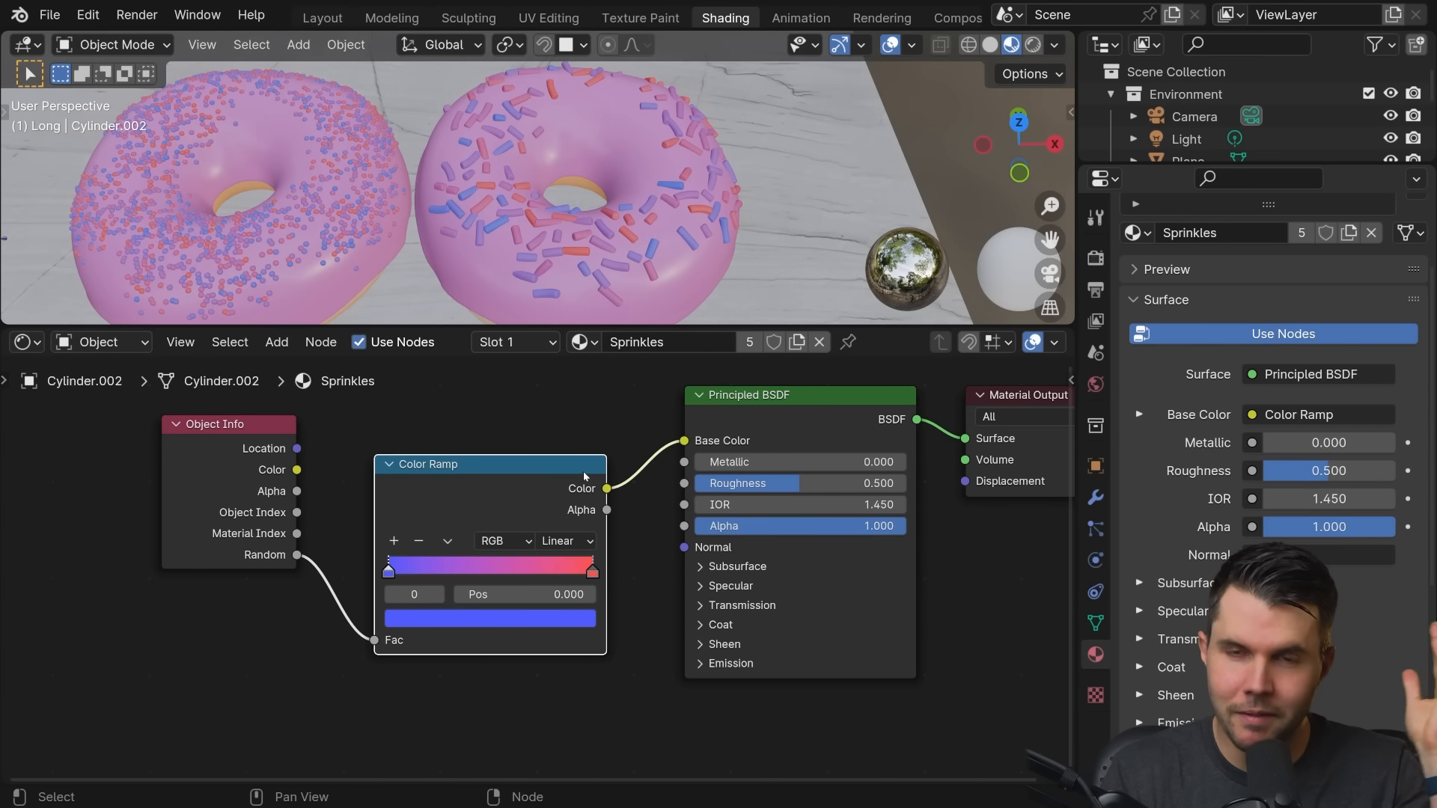
{"action": "left_click", "coordinate": [586, 567]}
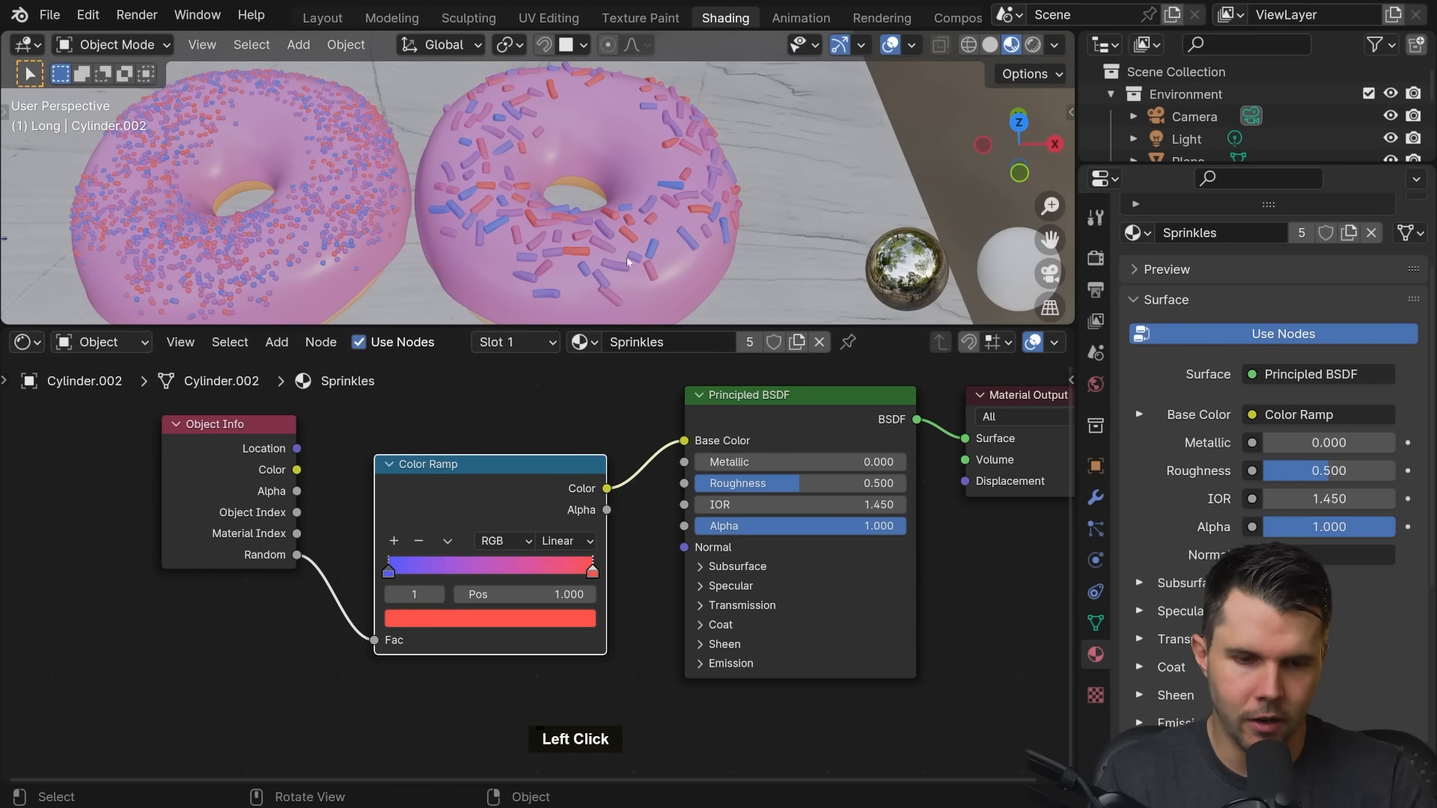
{"action": "left_click", "coordinate": [566, 542]}
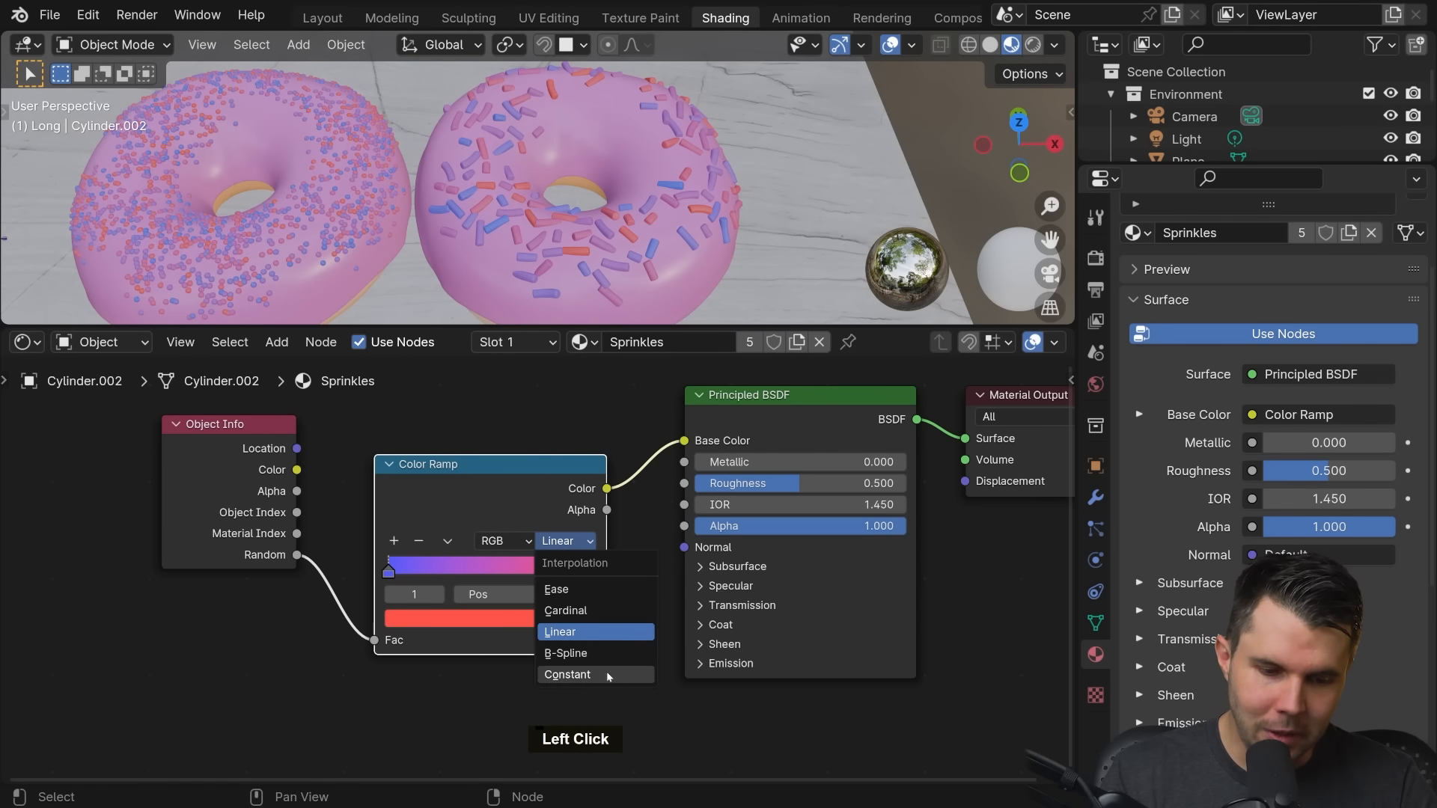
{"action": "left_click", "coordinate": [603, 675]}
{"action": "left_click_drag", "start_coordinate": [592, 573], "coordinate": [493, 571]}
Change the Color Ramp's stop at position 0 to light blue with hue 0.585, saturation 0.790 and value 1.000
{"action": "left_click", "coordinate": [390, 571]}
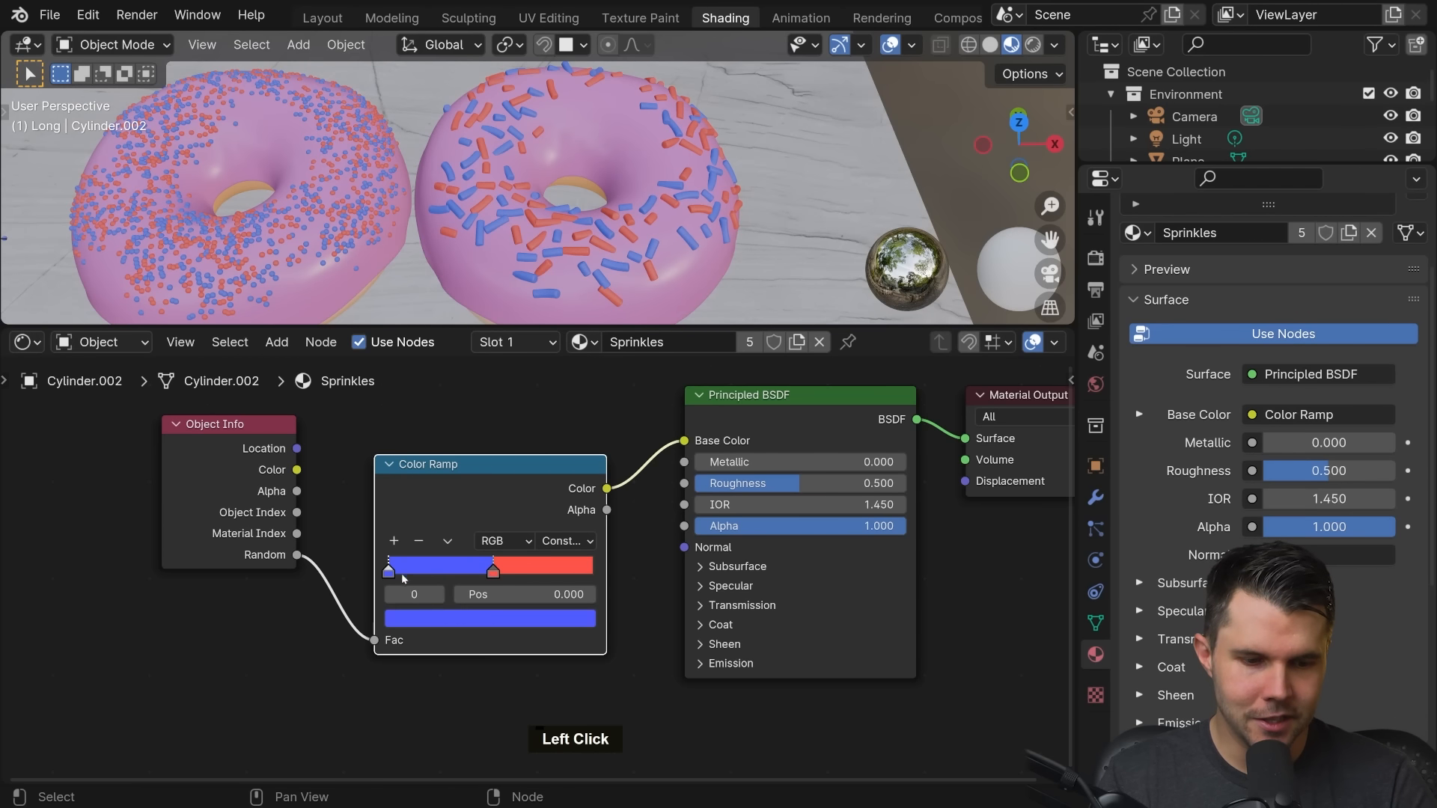
{"action": "double_click", "coordinate": [415, 617]}
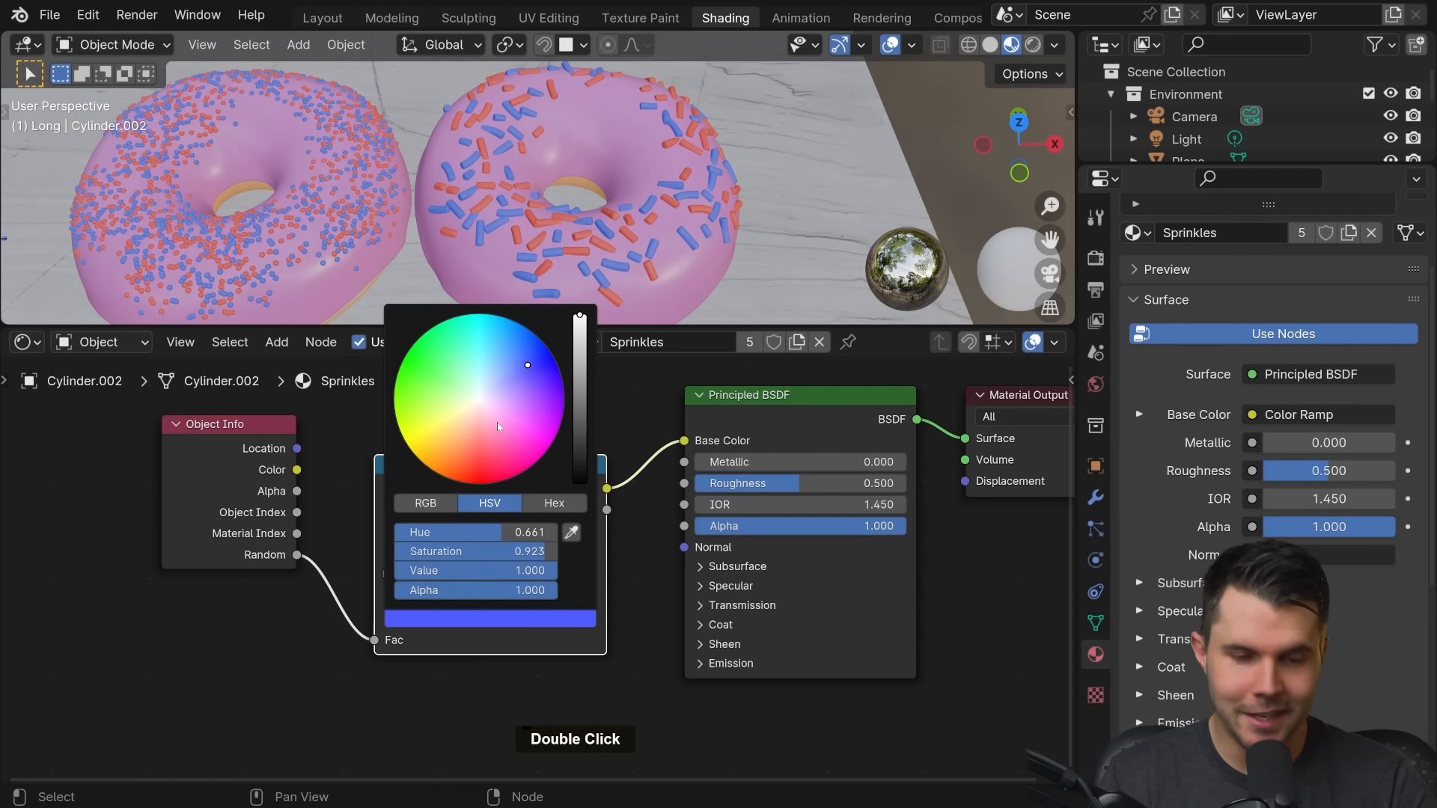
{"action": "left_click", "coordinate": [493, 356]}
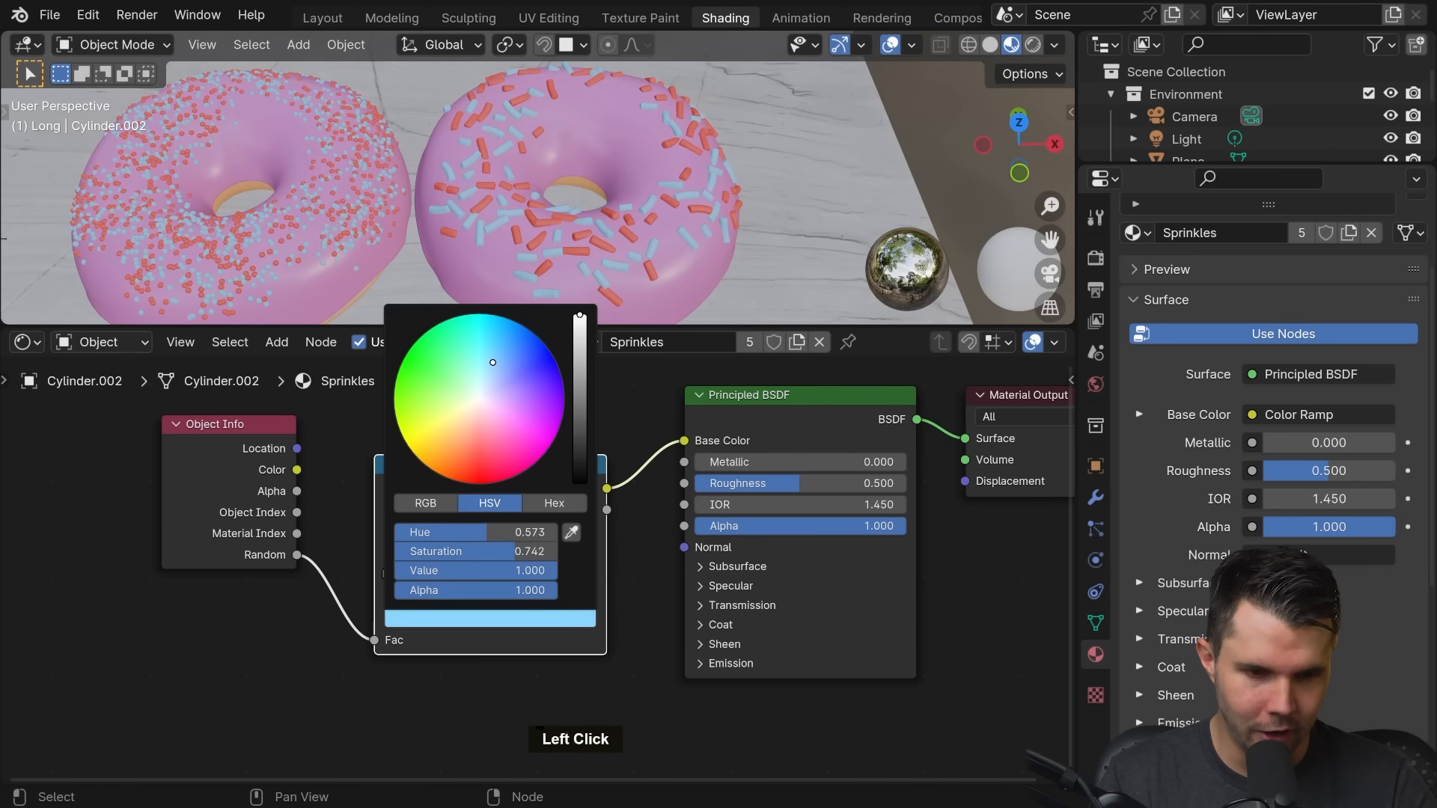
{"action": "left_click_drag", "start_coordinate": [494, 362], "coordinate": [495, 360]}
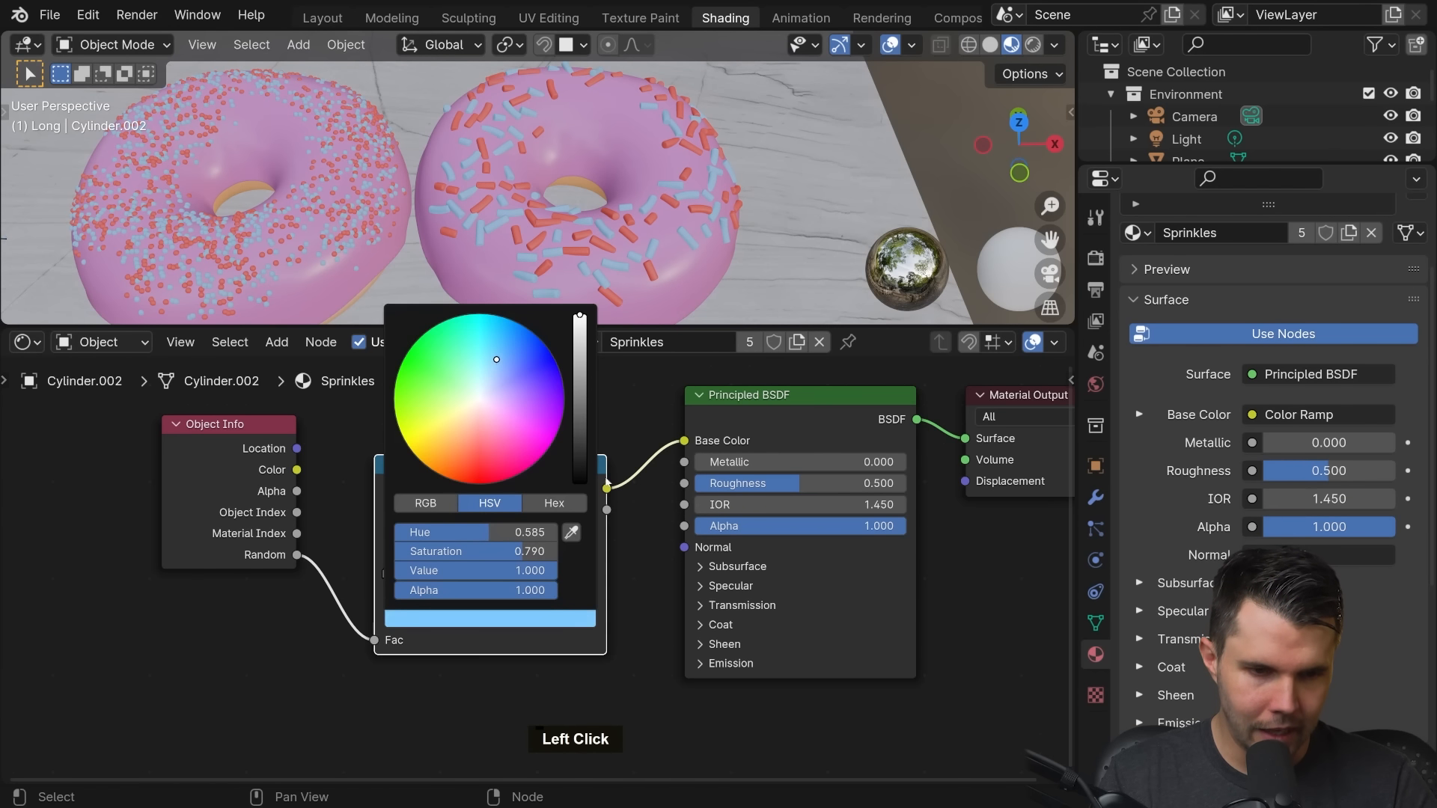
Add a Color Ramp stop at position 0.257 between the light blue and red stops, and colour it purple
{"action": "left_click", "coordinate": [494, 570]}
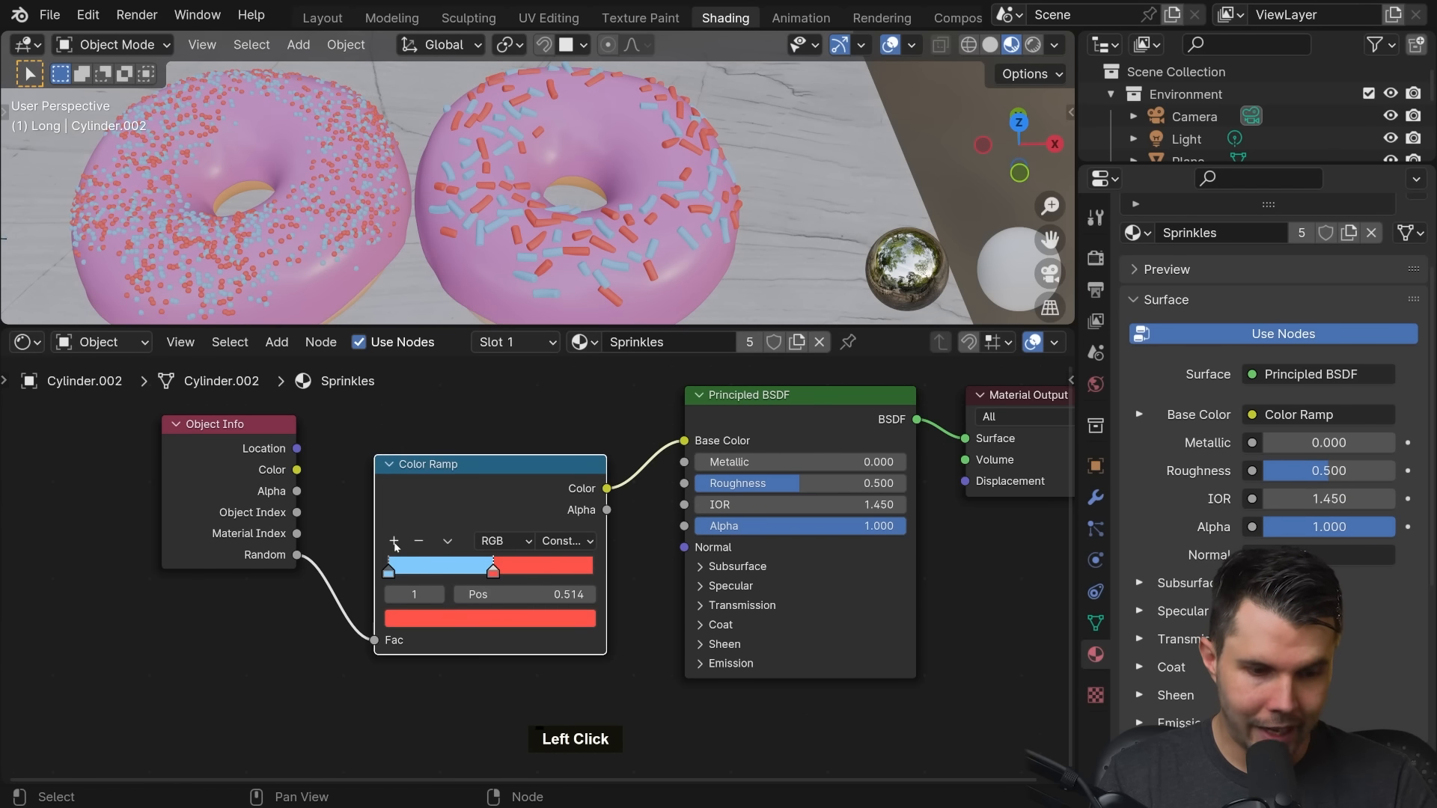
{"action": "left_click", "coordinate": [393, 542]}
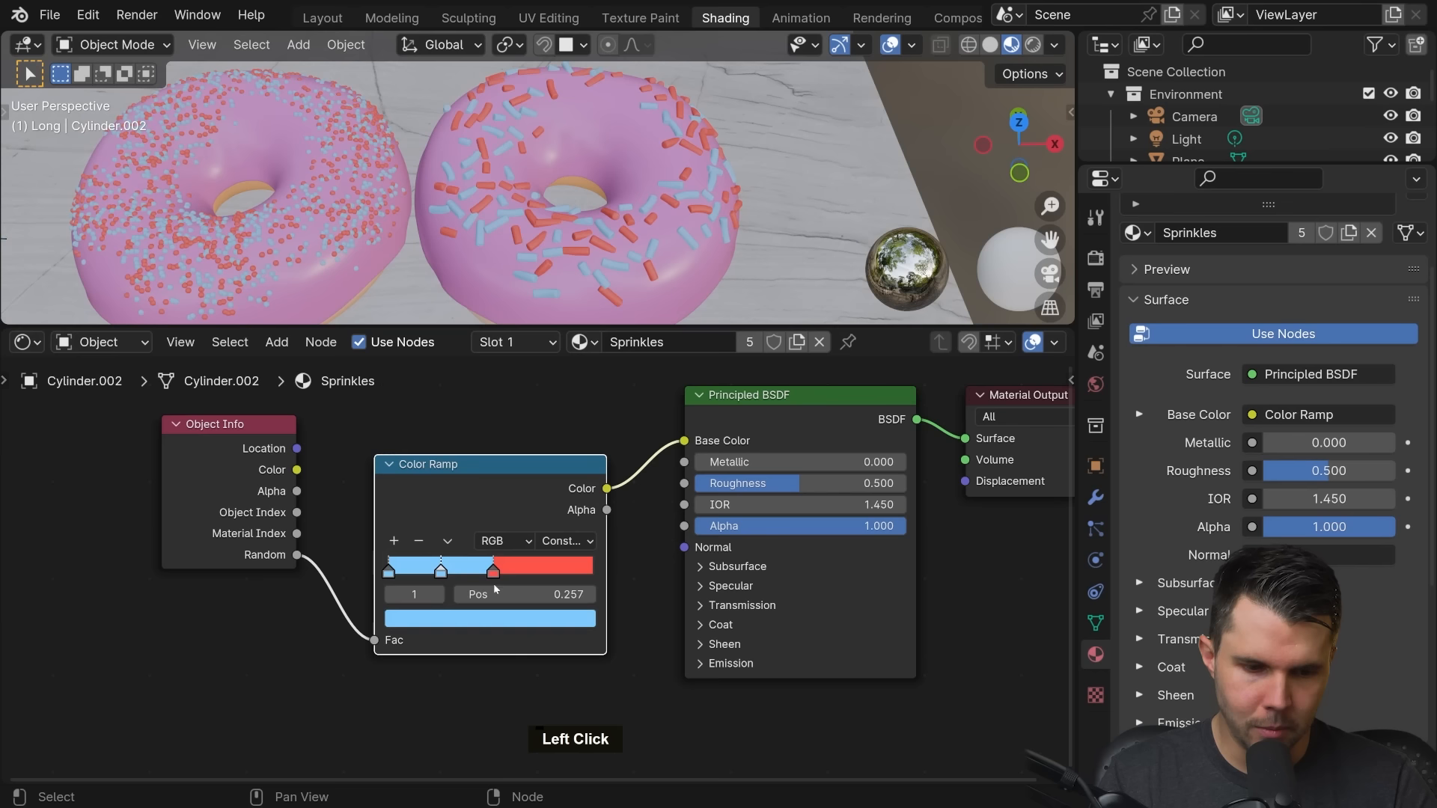
{"action": "left_click", "coordinate": [440, 612]}
{"action": "left_click_drag", "start_coordinate": [516, 378], "coordinate": [532, 401]}
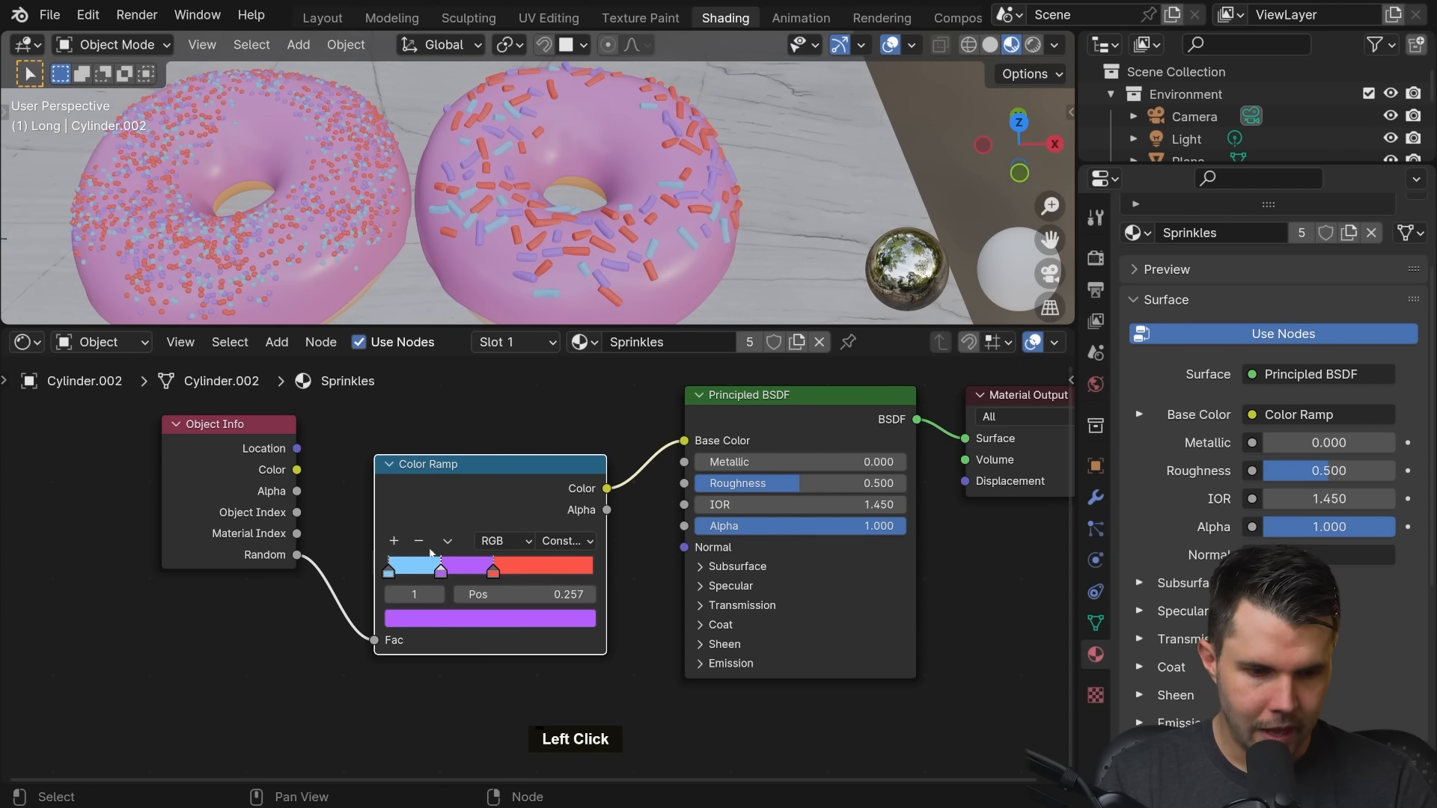
Recolour the red stop at position 0.514 to pink with hue 0.793, saturation 0.817 and value 1.000
{"action": "left_click", "coordinate": [464, 615]}
{"action": "left_click", "coordinate": [513, 432]}
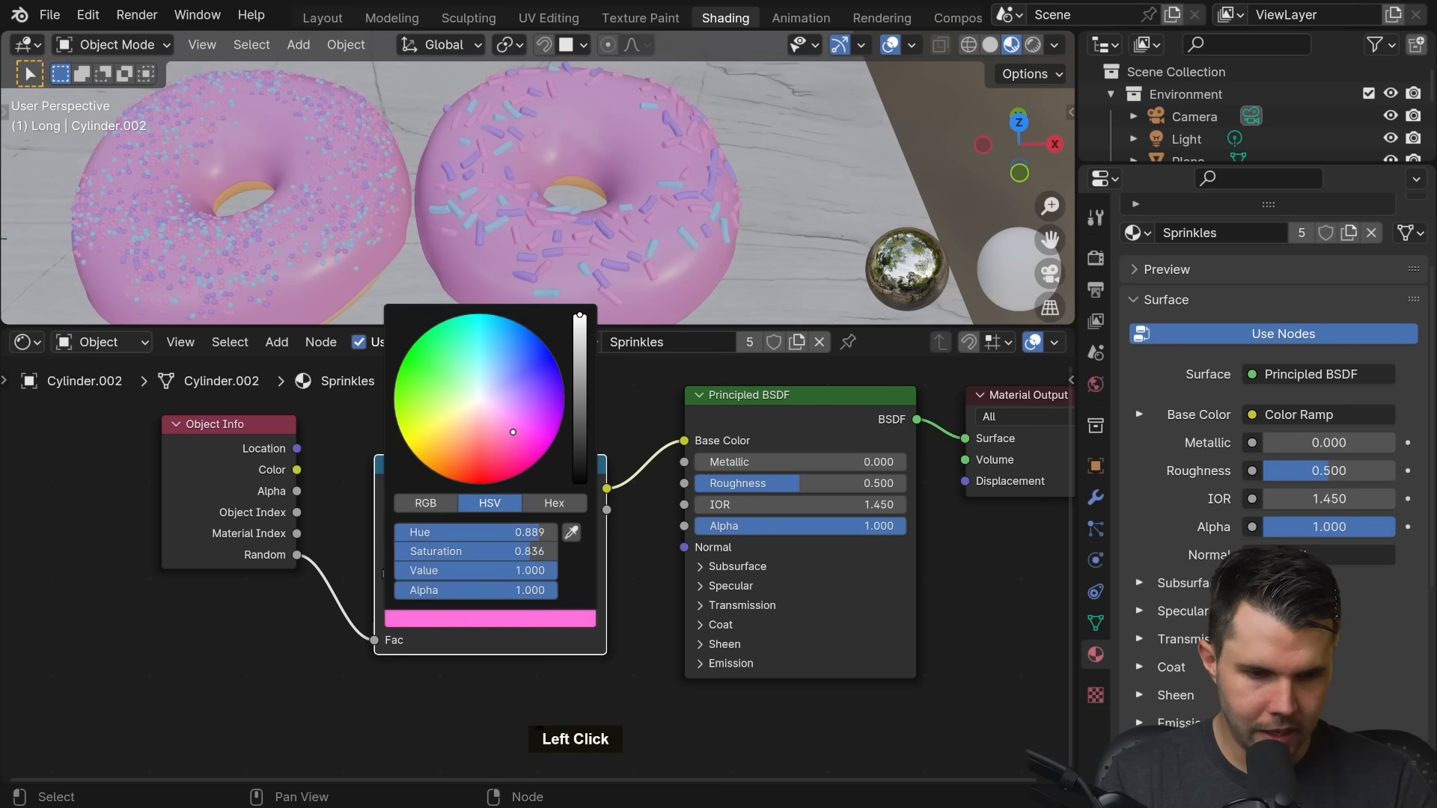
{"action": "left_click_drag", "start_coordinate": [520, 414], "coordinate": [518, 413]}
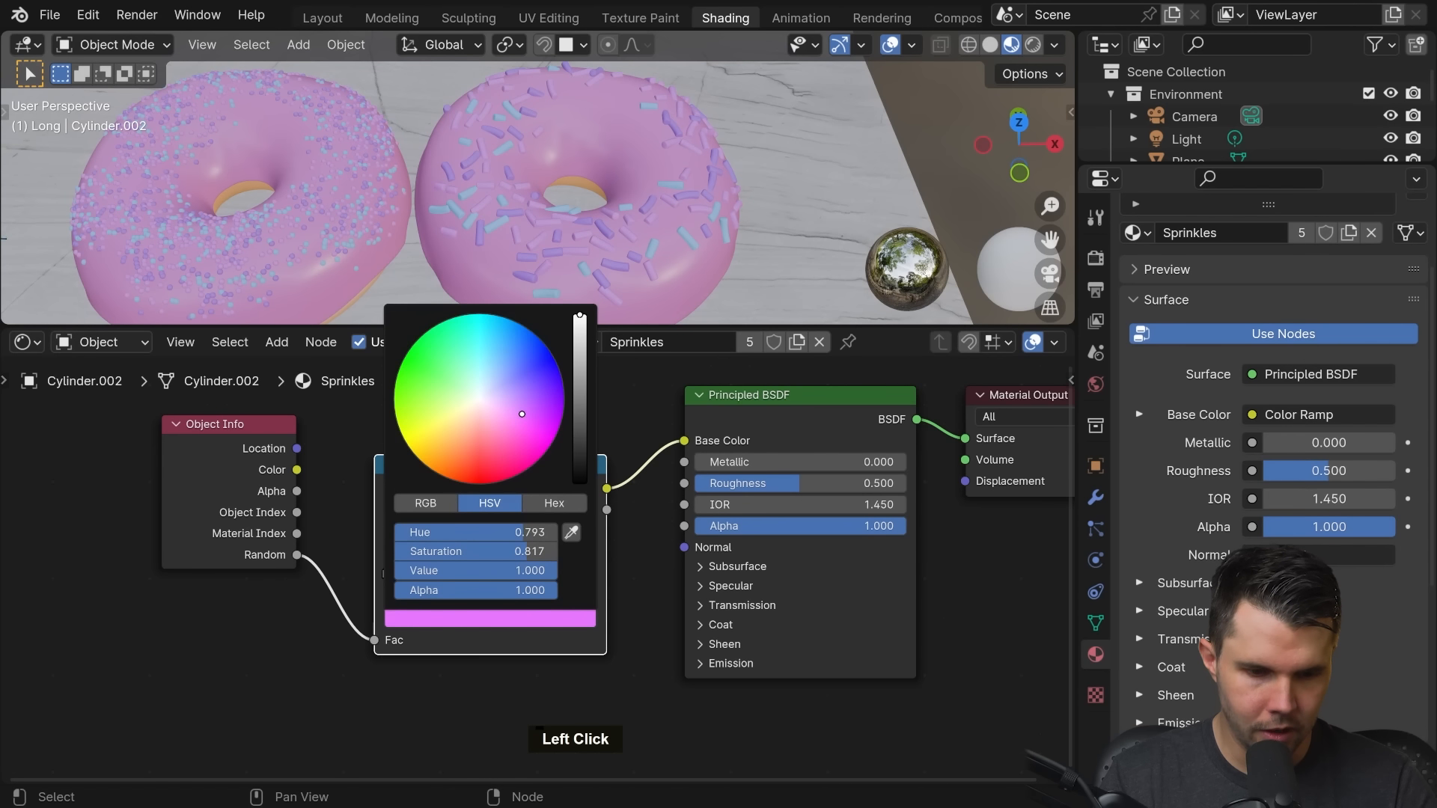
Adjust the colour of the stop at position 0.257 to a softer, lighter purple
{"action": "left_click", "coordinate": [440, 571]}
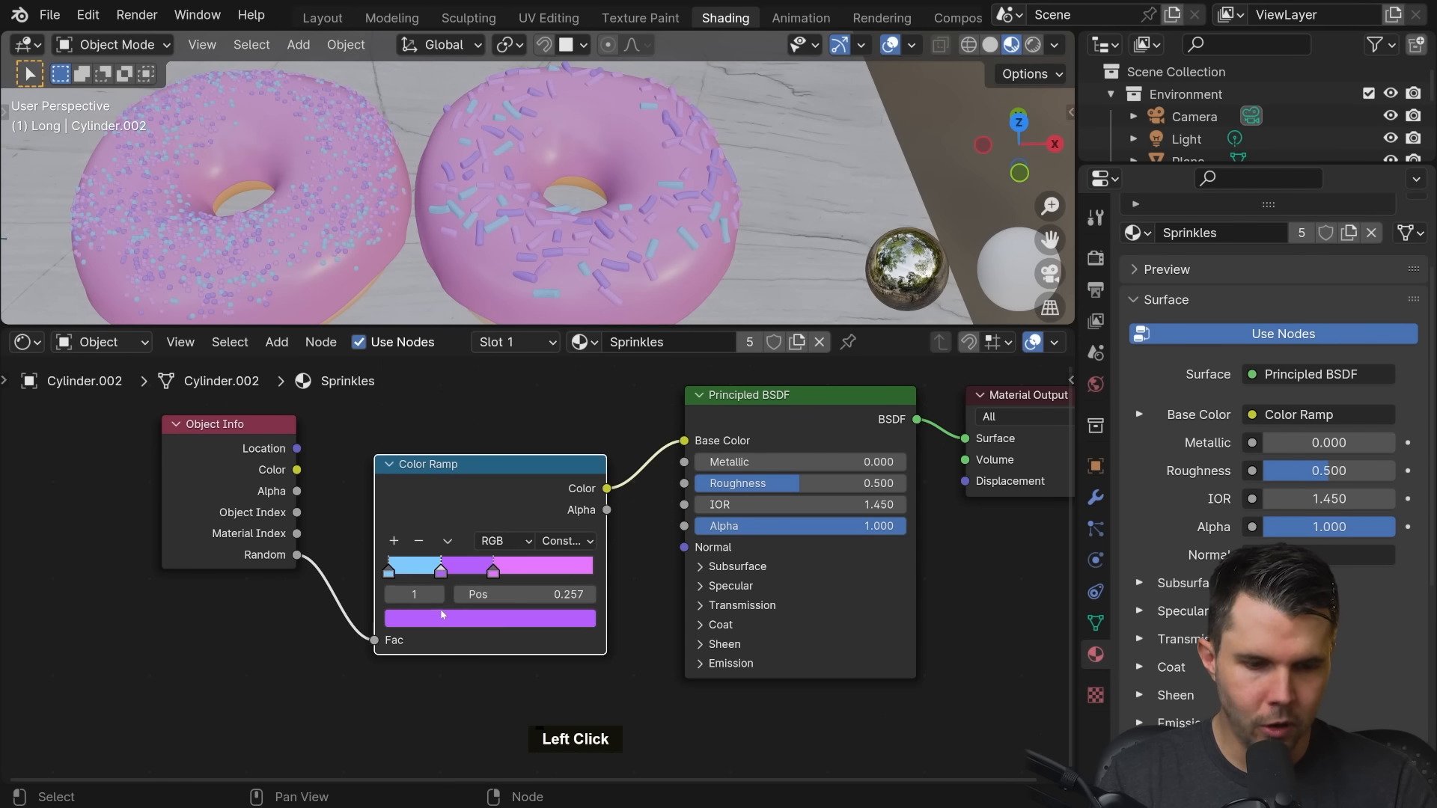
{"action": "left_click", "coordinate": [490, 618]}
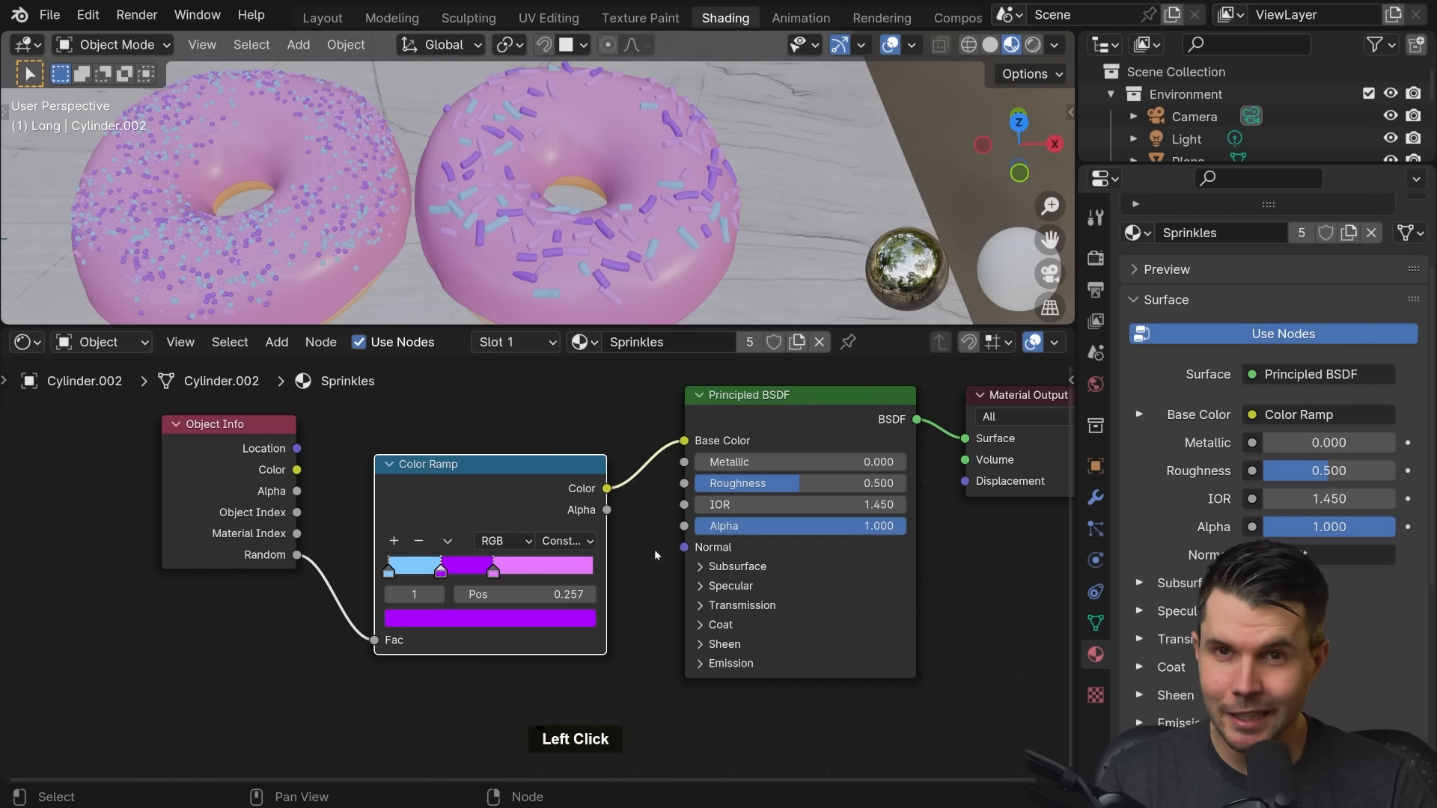
{"action": "left_click", "coordinate": [505, 617]}
{"action": "left_click_drag", "start_coordinate": [491, 552], "coordinate": [474, 551]}
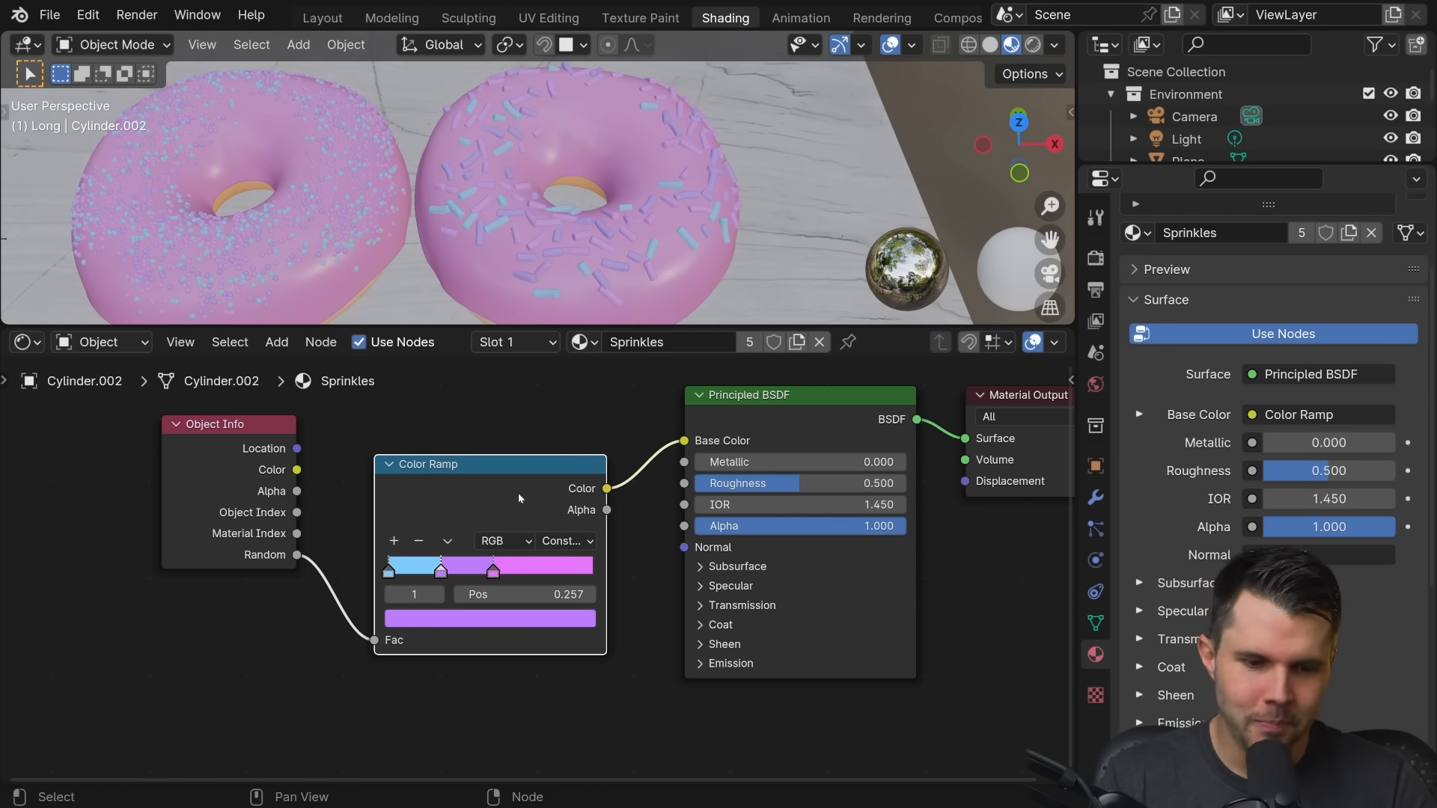
Add a Color Ramp stop at position 0.691, after the pink stop, and set its colour to white
{"action": "scroll", "coordinate": [519, 496], "scroll_direction": "up", "scroll_amount": 1}
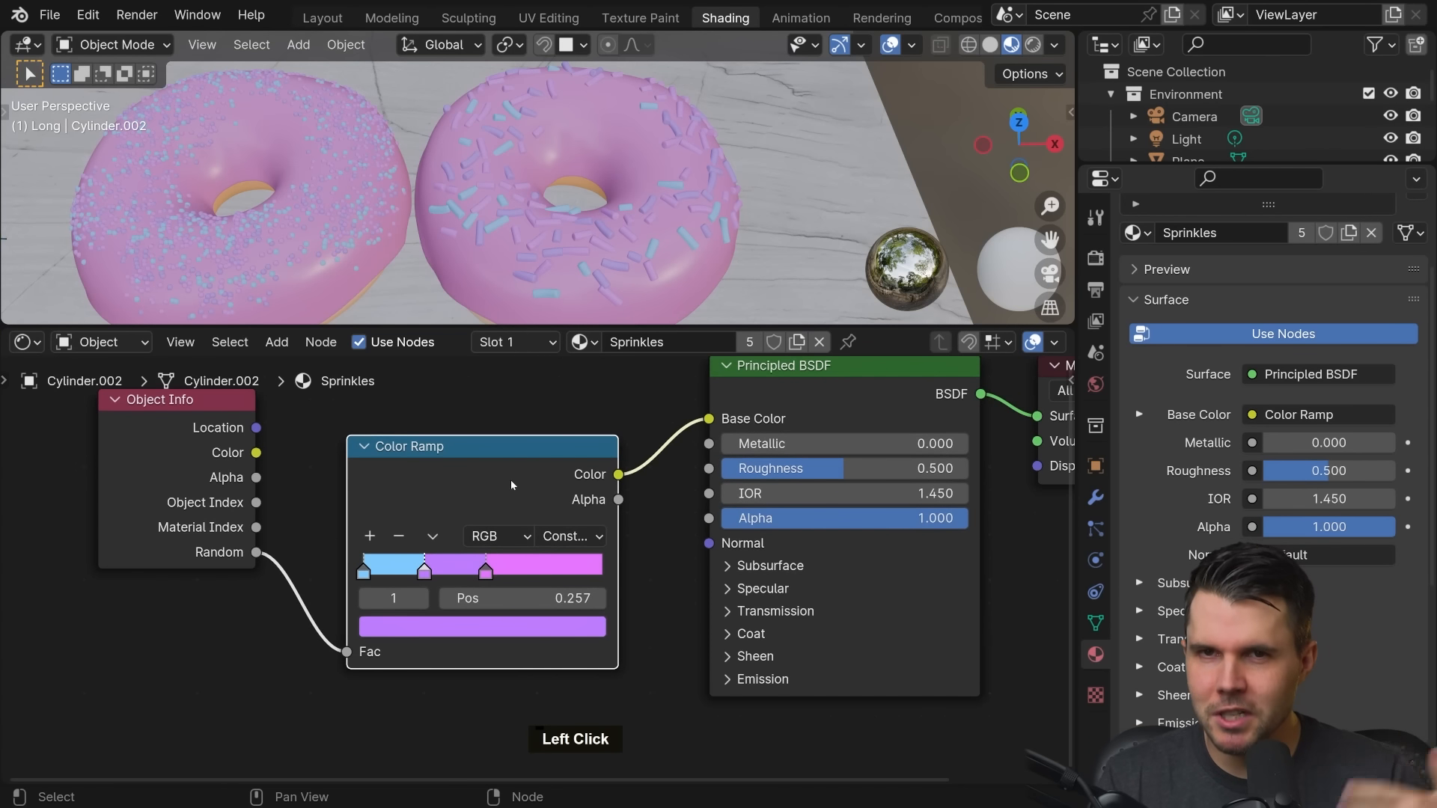
{"action": "left_click", "coordinate": [484, 573]}
{"action": "left_click", "coordinate": [462, 632]}
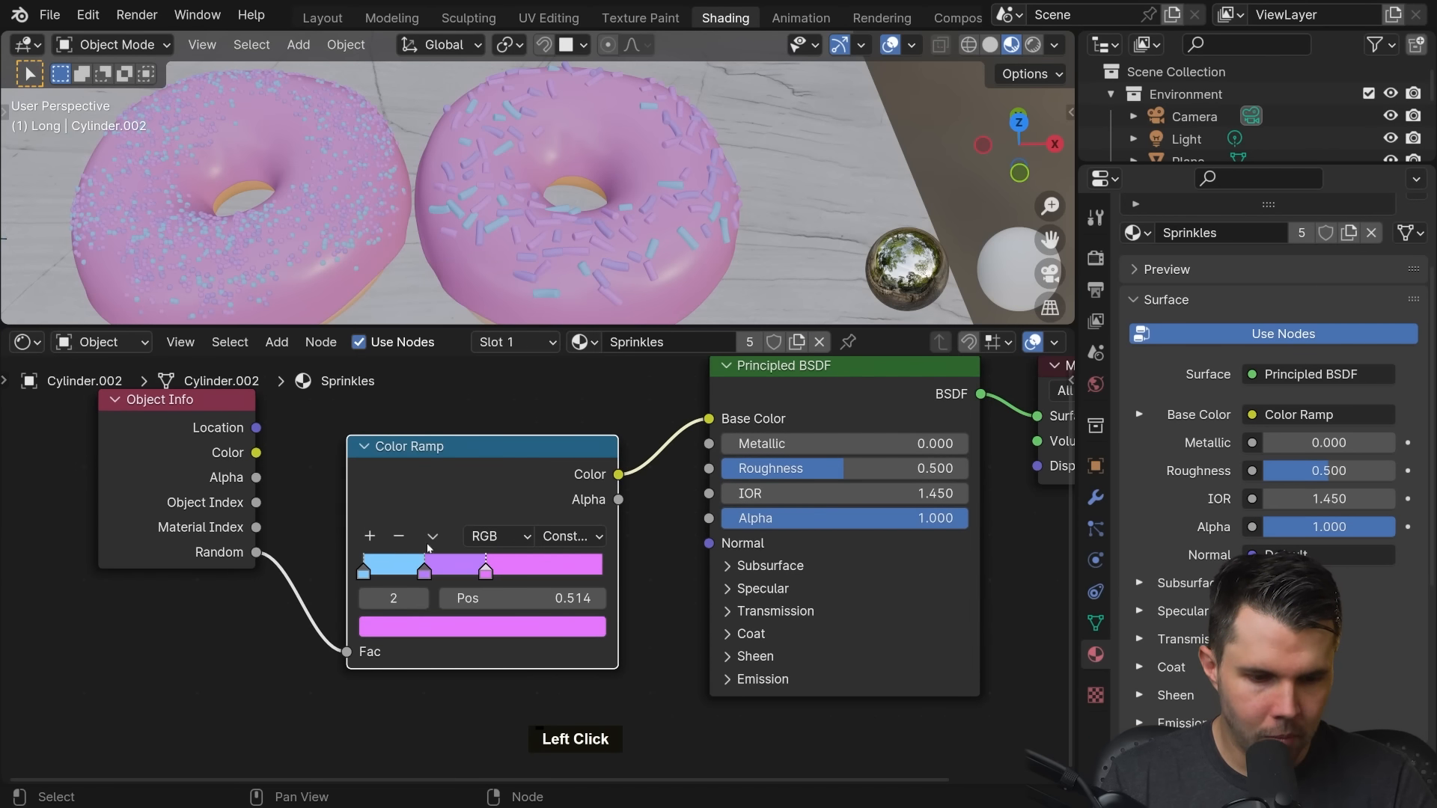
{"action": "left_click", "coordinate": [370, 536]}
{"action": "left_click_drag", "start_coordinate": [454, 573], "coordinate": [306, 576]}
{"action": "left_click", "coordinate": [500, 628]}
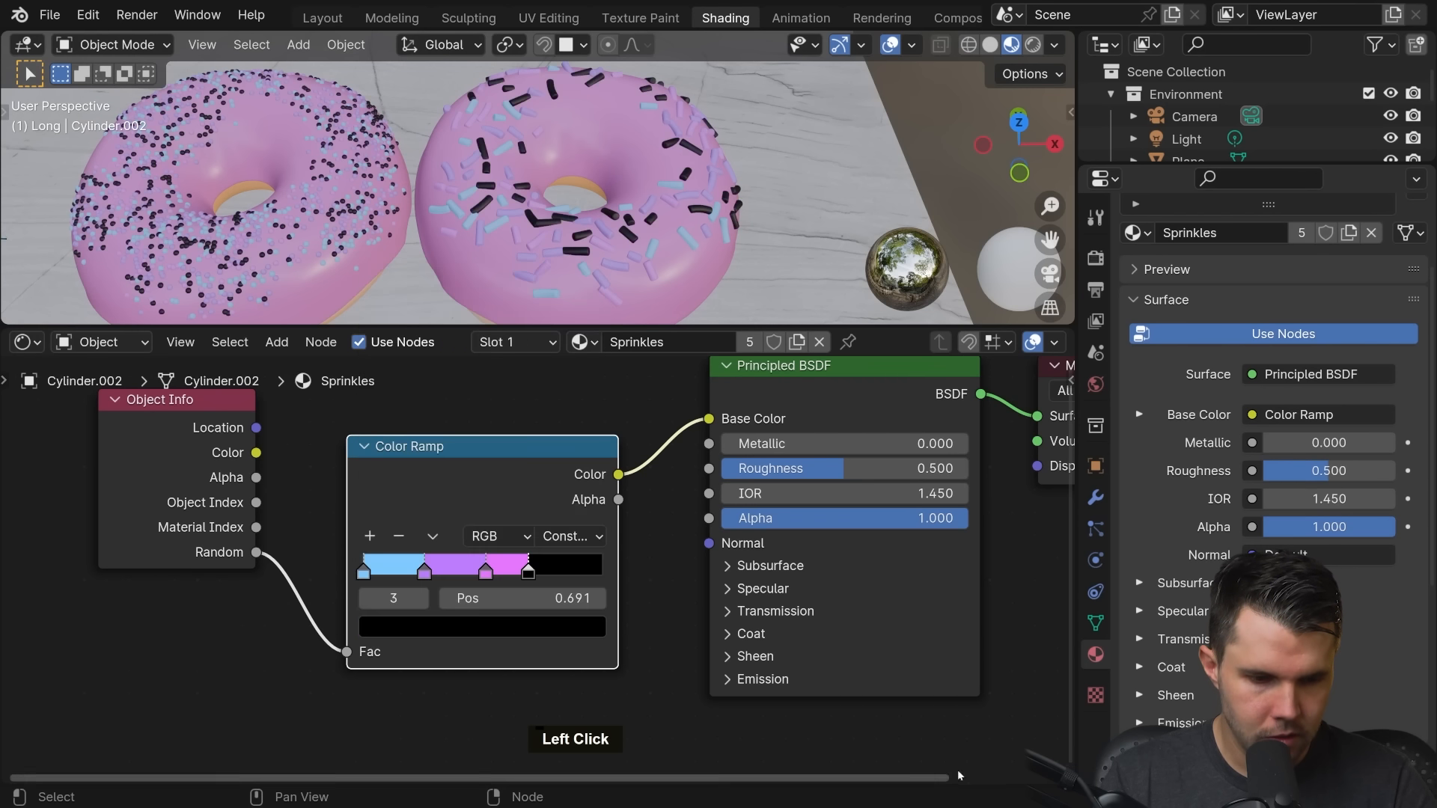
{"action": "left_click", "coordinate": [570, 631]}
{"action": "left_click_drag", "start_coordinate": [516, 571], "coordinate": [617, 591]}
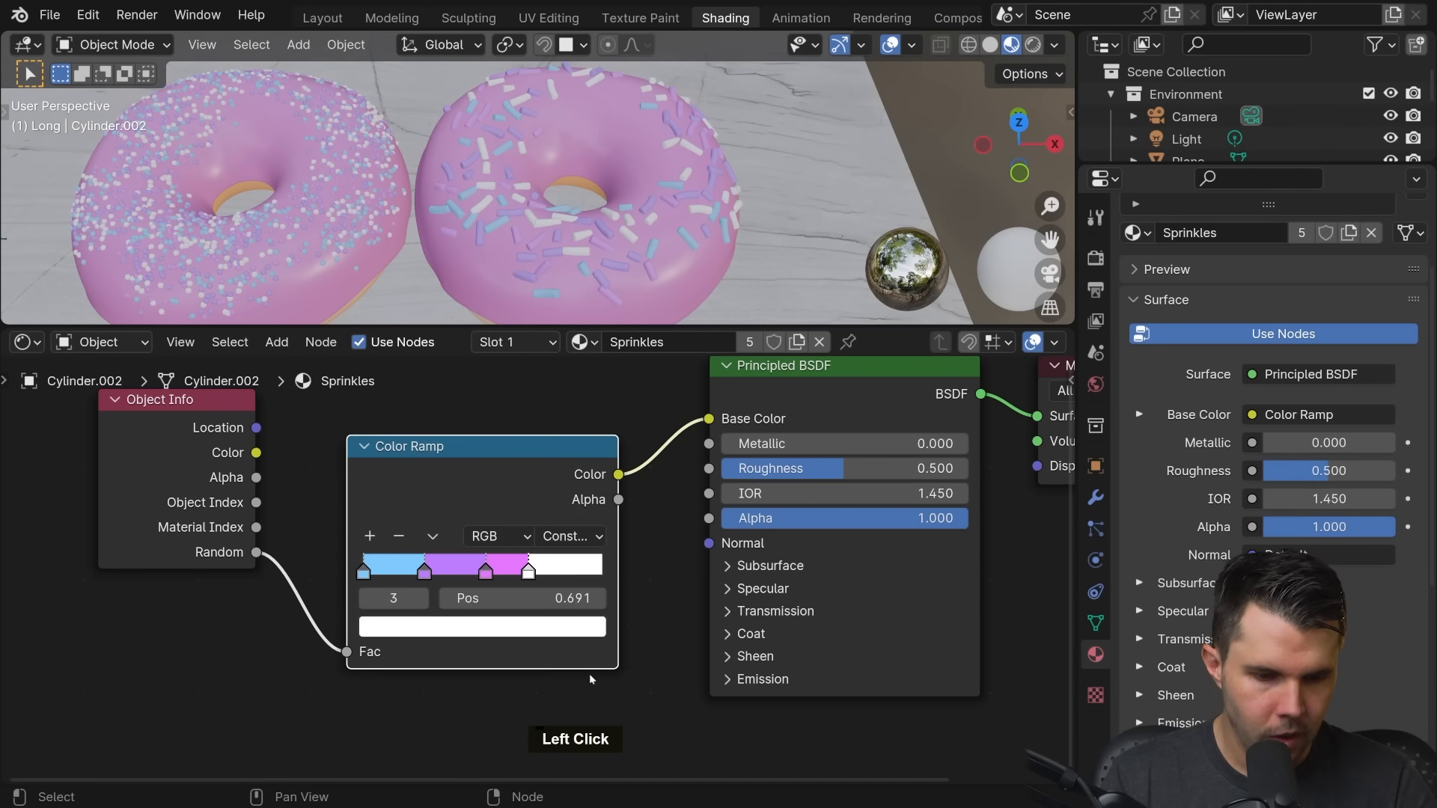
Add a fifth Color Ramp stop at position 0.831, after the white stop, and colour it pale yellow
{"action": "left_click", "coordinate": [368, 539]}
{"action": "left_click_drag", "start_coordinate": [508, 573], "coordinate": [565, 573]}
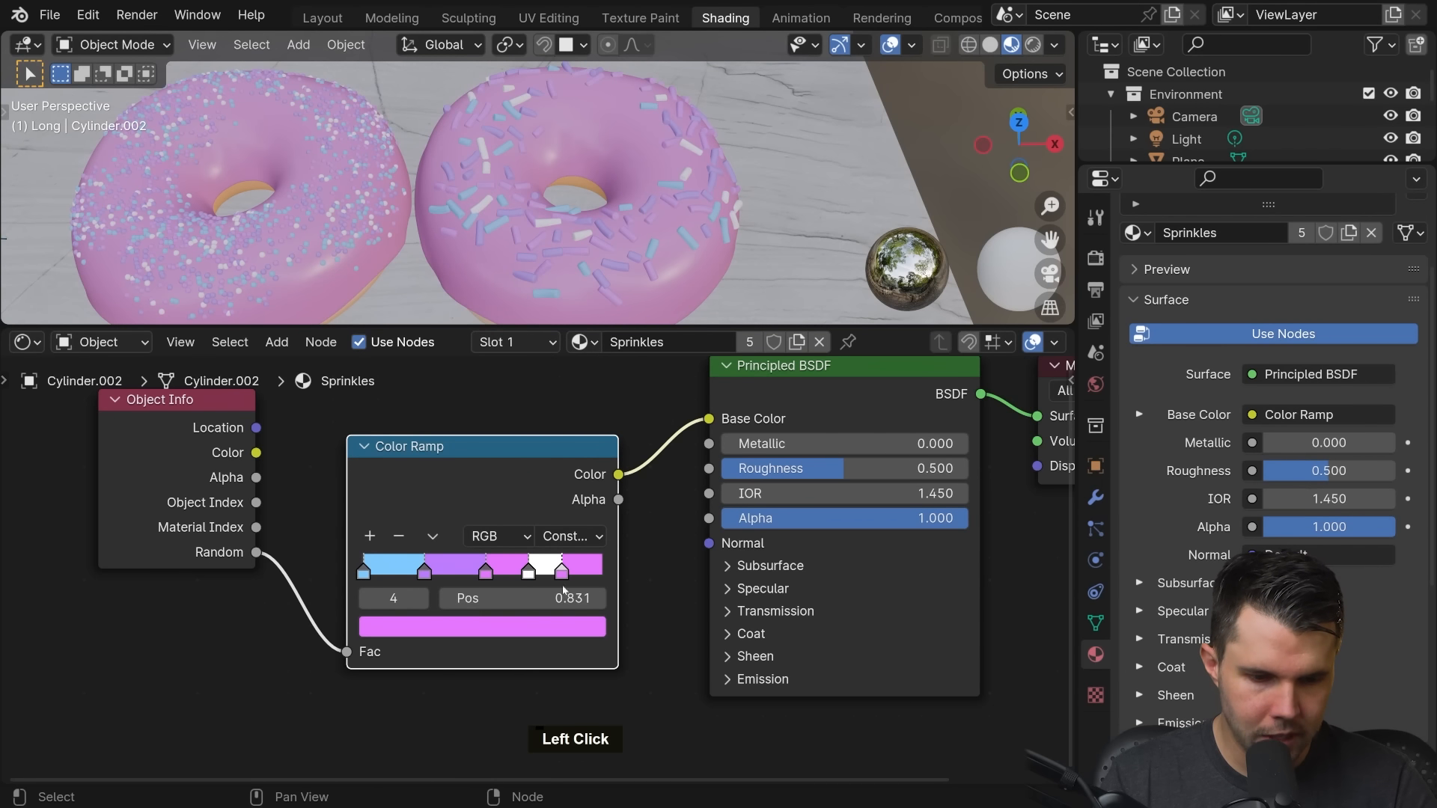
{"action": "left_click", "coordinate": [563, 627]}
{"action": "left_click_drag", "start_coordinate": [510, 391], "coordinate": [436, 394]}
Adjust the spacing of the Color Ramp's stops, placing the yellow stop at position 0.869
{"action": "left_click_drag", "start_coordinate": [528, 571], "coordinate": [564, 573]}
{"action": "left_click_drag", "start_coordinate": [425, 571], "coordinate": [568, 574]}
{"action": "left_click", "coordinate": [487, 573]}
{"action": "scroll", "coordinate": [573, 545], "scroll_direction": "down", "scroll_amount": 3}
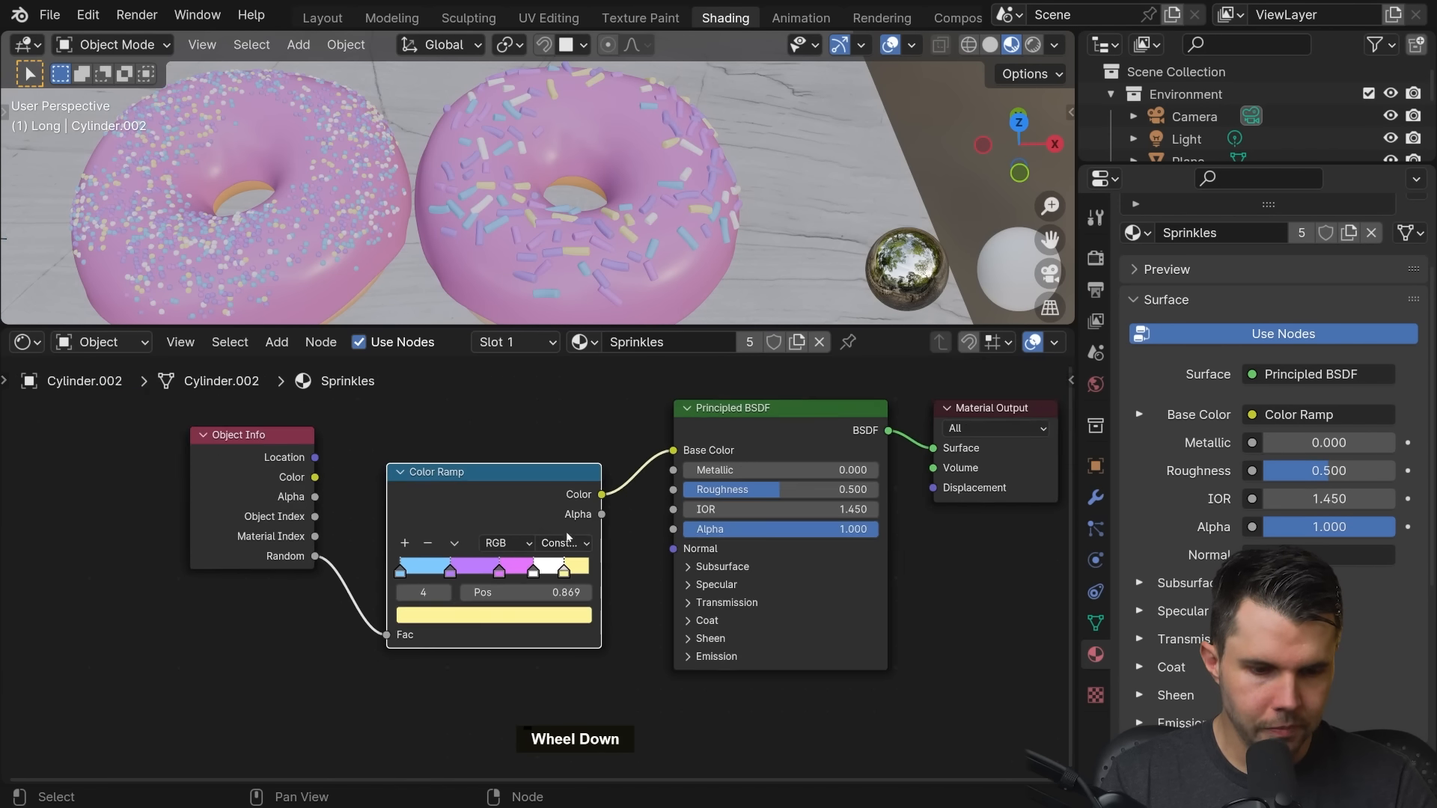
Move the Color Ramp node up so it sits between the Object Info and Principled BSDF nodes
{"action": "scroll", "coordinate": [566, 536], "scroll_direction": "up", "scroll_amount": 3}
{"action": "middle_click_drag", "start_coordinate": [497, 484], "coordinate": [565, 520]}
{"action": "left_click_drag", "start_coordinate": [550, 512], "coordinate": [531, 442]}
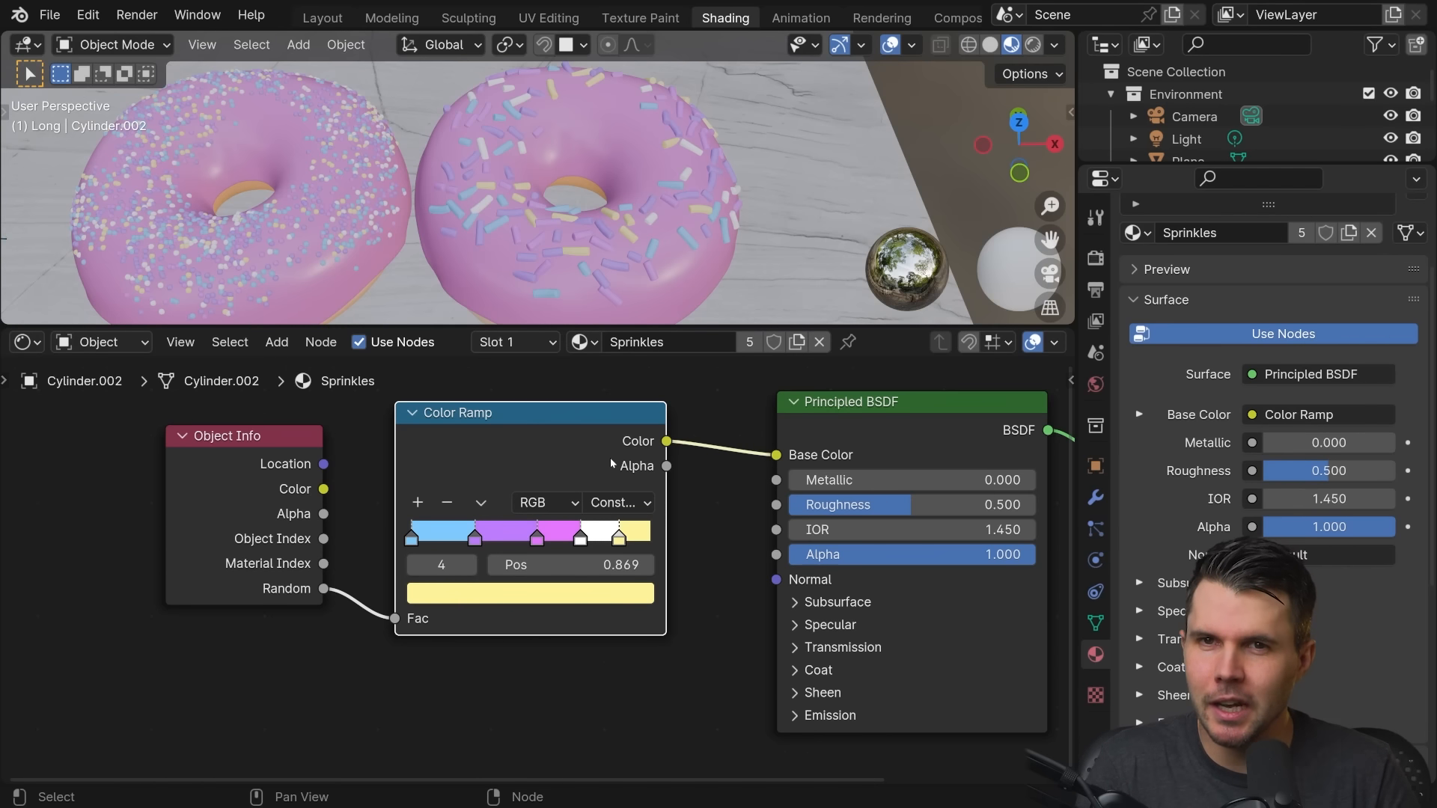
{"action": "scroll", "coordinate": [536, 568], "scroll_direction": "up", "scroll_amount": 2}
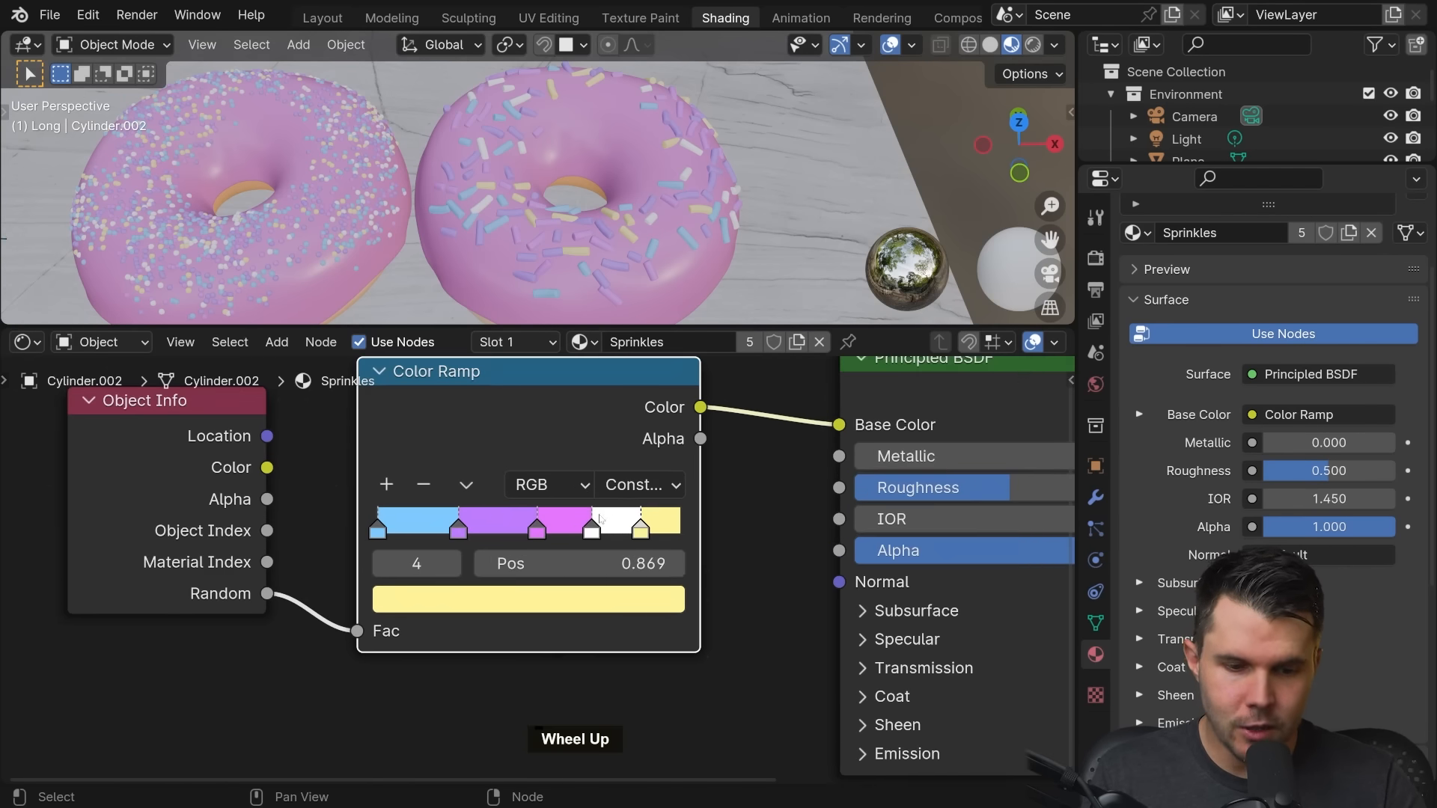
{"action": "left_click", "coordinate": [593, 530]}
{"action": "double_click", "coordinate": [651, 527]}
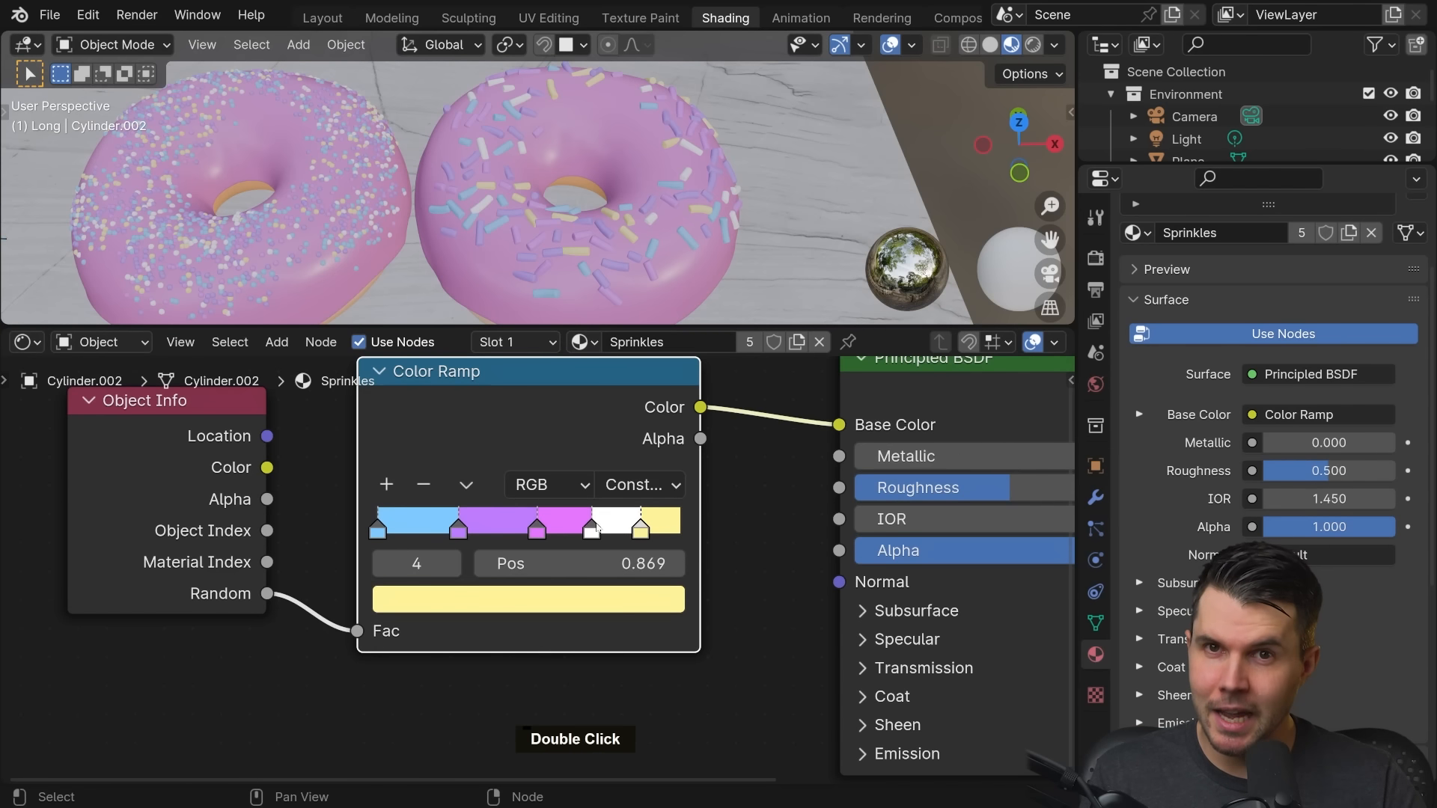
{"action": "left_click", "coordinate": [592, 530]}
{"action": "left_click", "coordinate": [641, 530]}
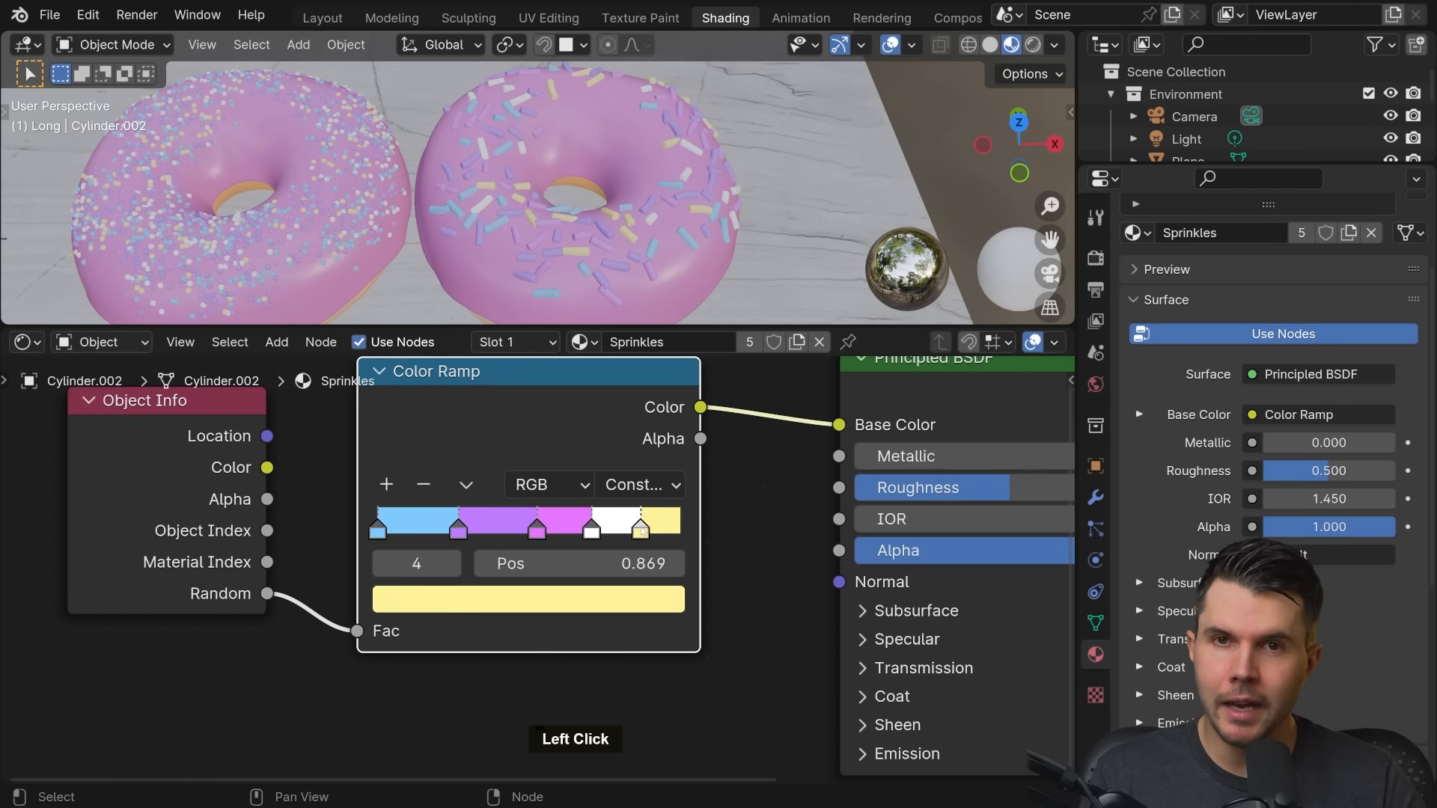
Move the Principled BSDF node slightly closer to the Color Ramp node
{"action": "scroll", "coordinate": [528, 612], "scroll_direction": "down", "scroll_amount": 2}
{"action": "middle_click_drag", "start_coordinate": [808, 492], "coordinate": [595, 492]}
{"action": "scroll", "coordinate": [594, 492], "scroll_direction": "up", "scroll_amount": 1}
{"action": "mouse_move", "coordinate": [572, 421]}
{"action": "left_mouse_down"}
{"action": "mouse_move", "coordinate": [546, 419]}
{"action": "mouse_move", "coordinate": [564, 423]}
{"action": "left_mouse_up"}
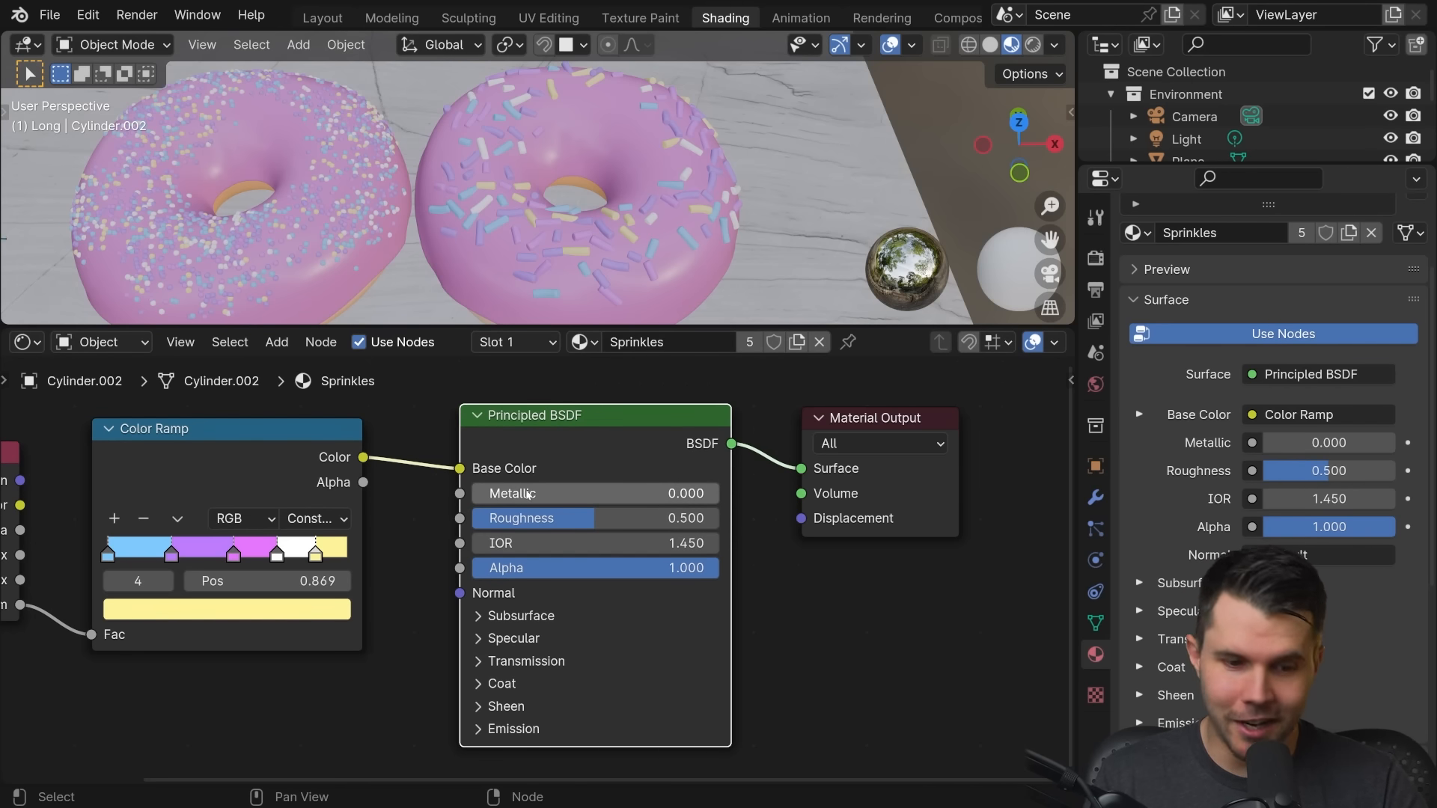
Try a Metallic value of 1.000 on the Principled BSDF and undo the change
{"action": "left_click_drag", "start_coordinate": [506, 494], "coordinate": [722, 495]}
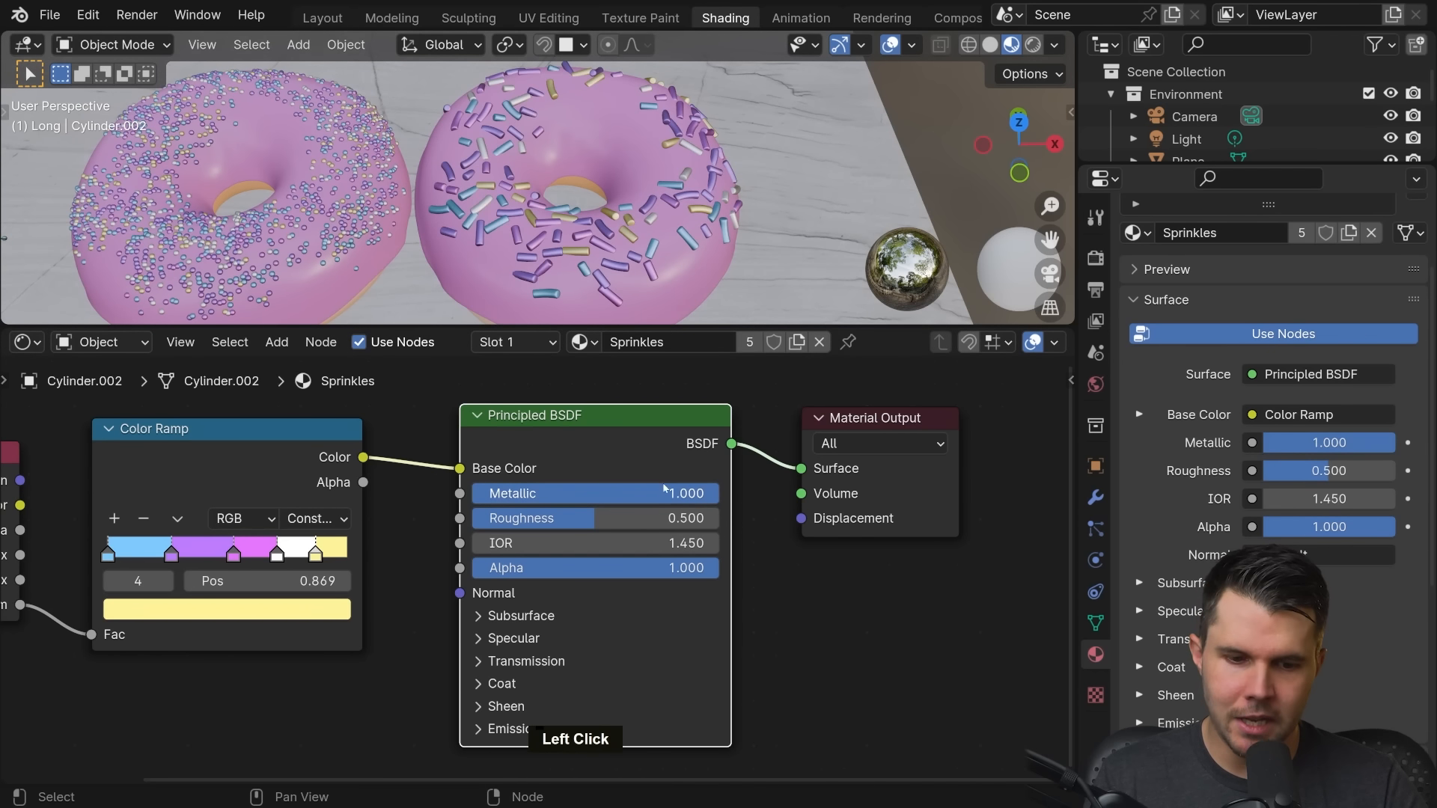
{"action": "key", "text": "ctrl+z"}
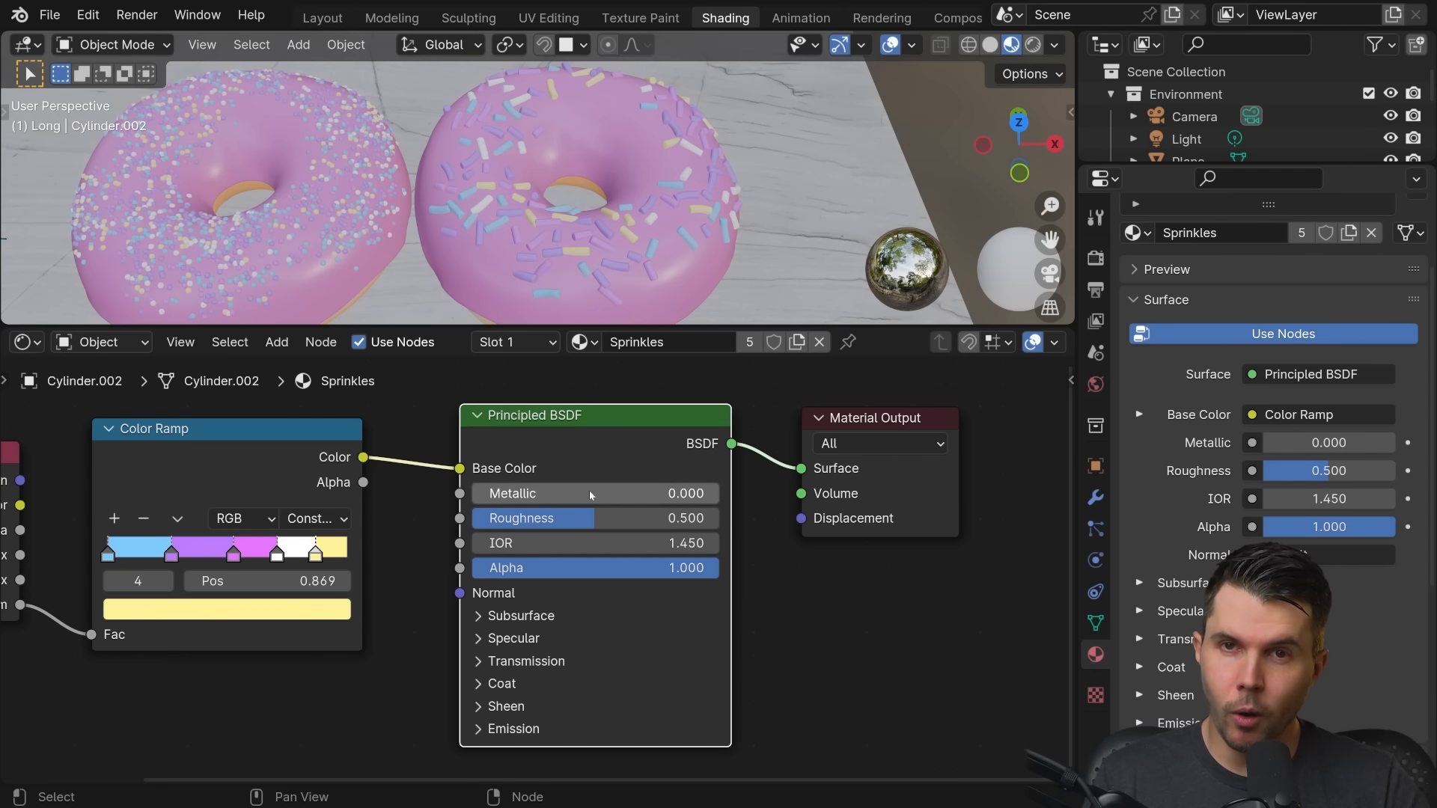
Set the Metallic value of the Principled BSDF node to 1.000 and check the look of the sprinkles
{"action": "scroll", "coordinate": [580, 208], "scroll_direction": "up", "scroll_amount": 4}
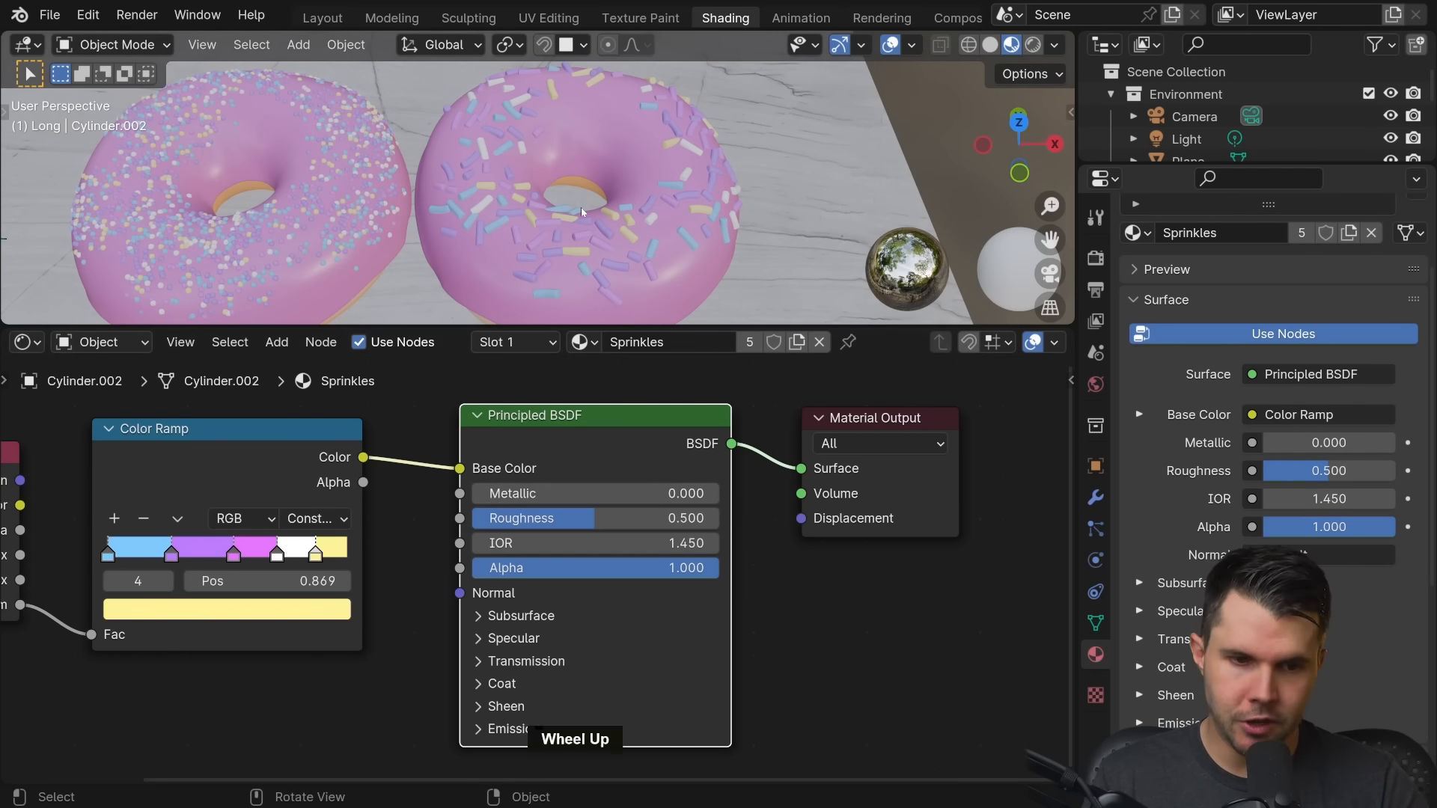
{"action": "left_click_drag", "start_coordinate": [585, 495], "coordinate": [834, 495]}
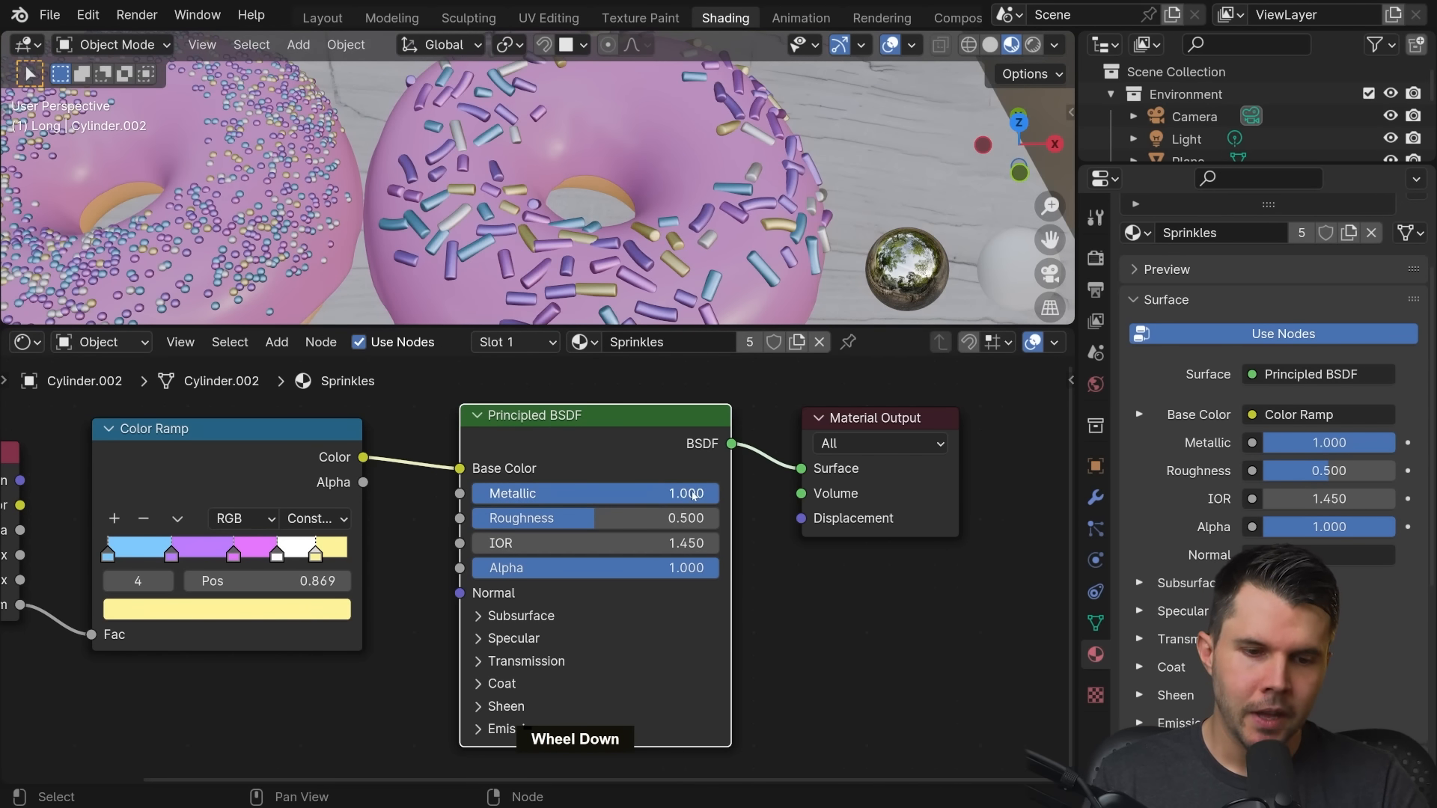
{"action": "left_click_drag", "start_coordinate": [693, 495], "coordinate": [690, 495]}
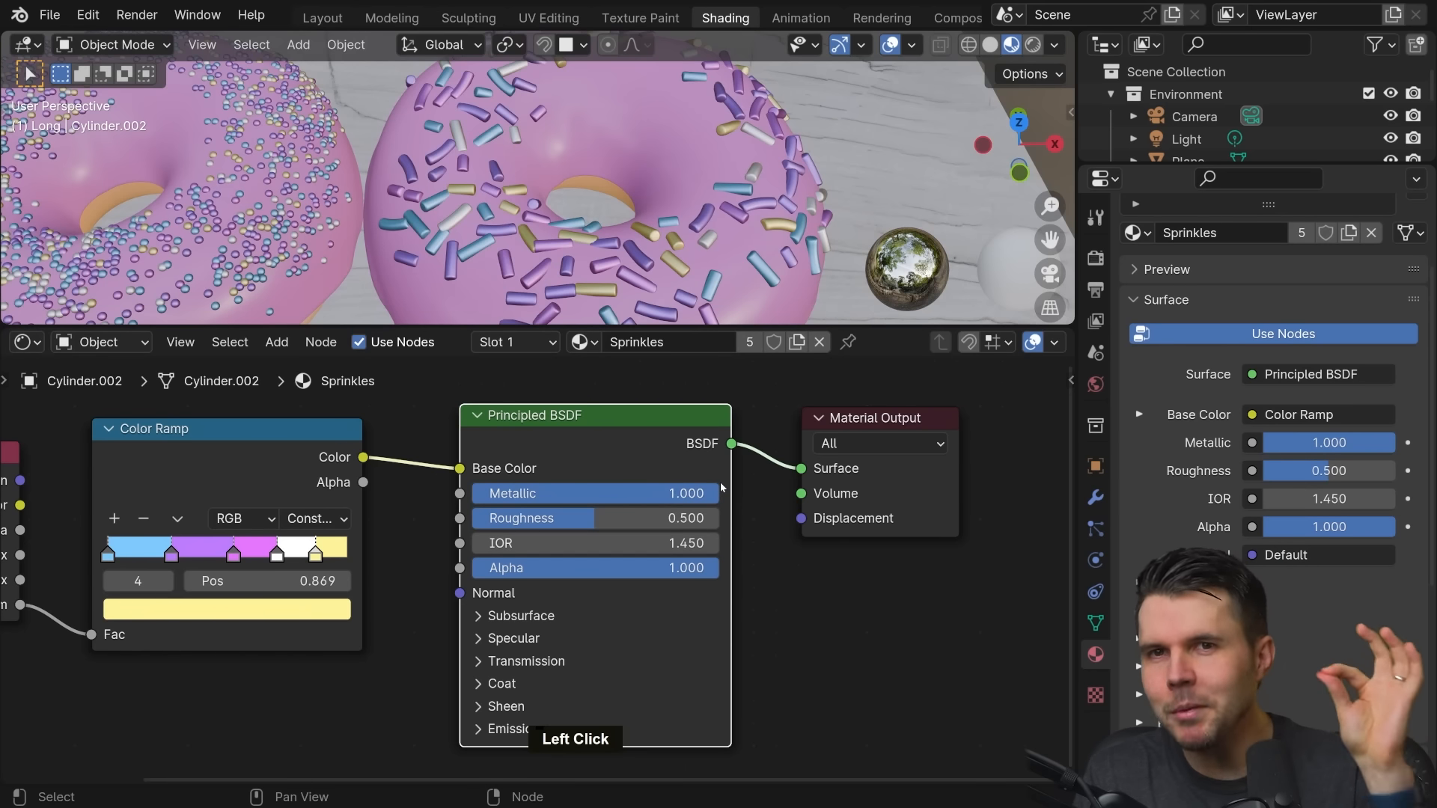
{"action": "left_click_drag", "start_coordinate": [715, 493], "coordinate": [583, 493]}
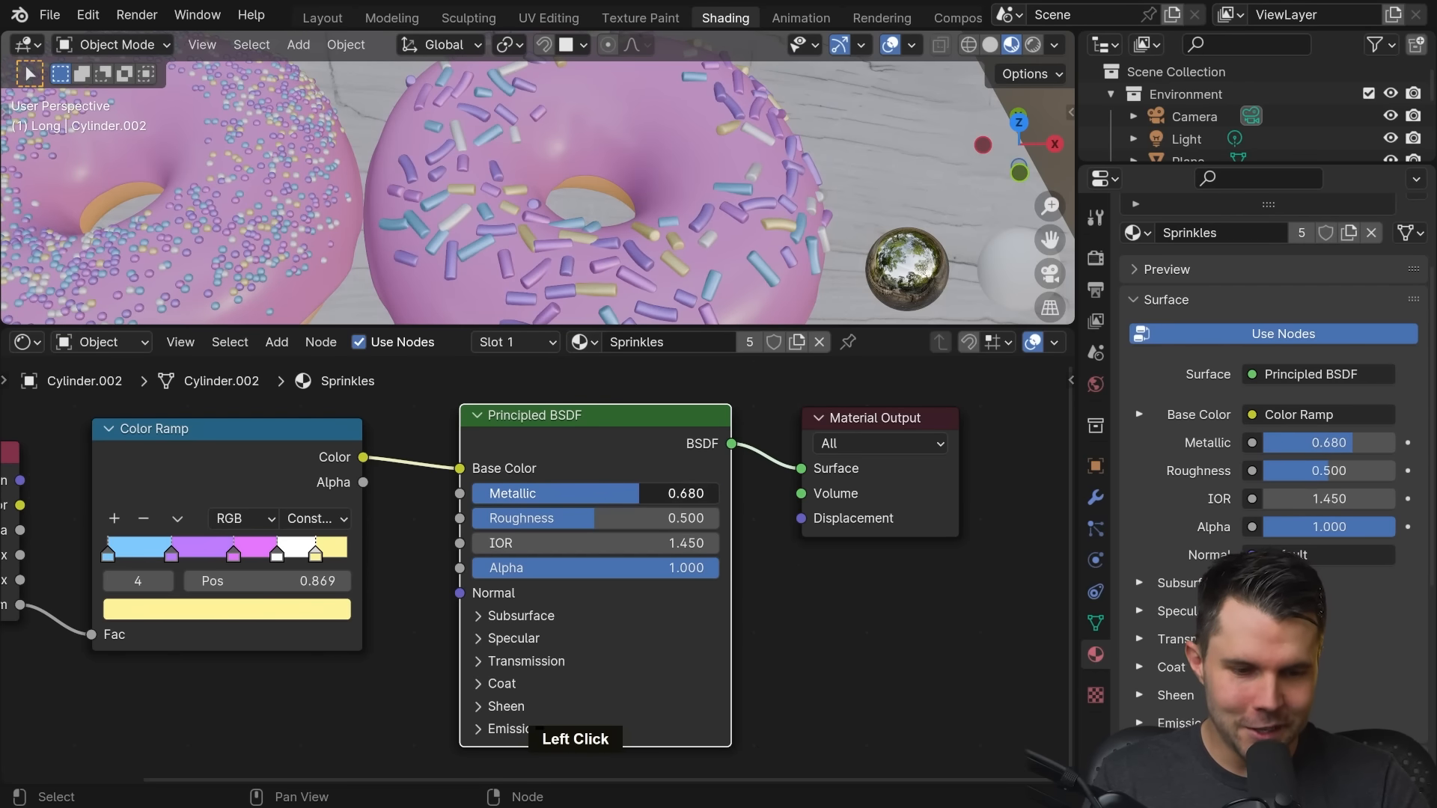
{"action": "right_click", "coordinate": [582, 493]}
Move the Color Ramp node slightly up to make room beneath it in the node graph
{"action": "scroll", "coordinate": [416, 540], "scroll_direction": "down", "scroll_amount": 2}
{"action": "scroll", "coordinate": [416, 540], "scroll_direction": "up", "scroll_amount": 3}
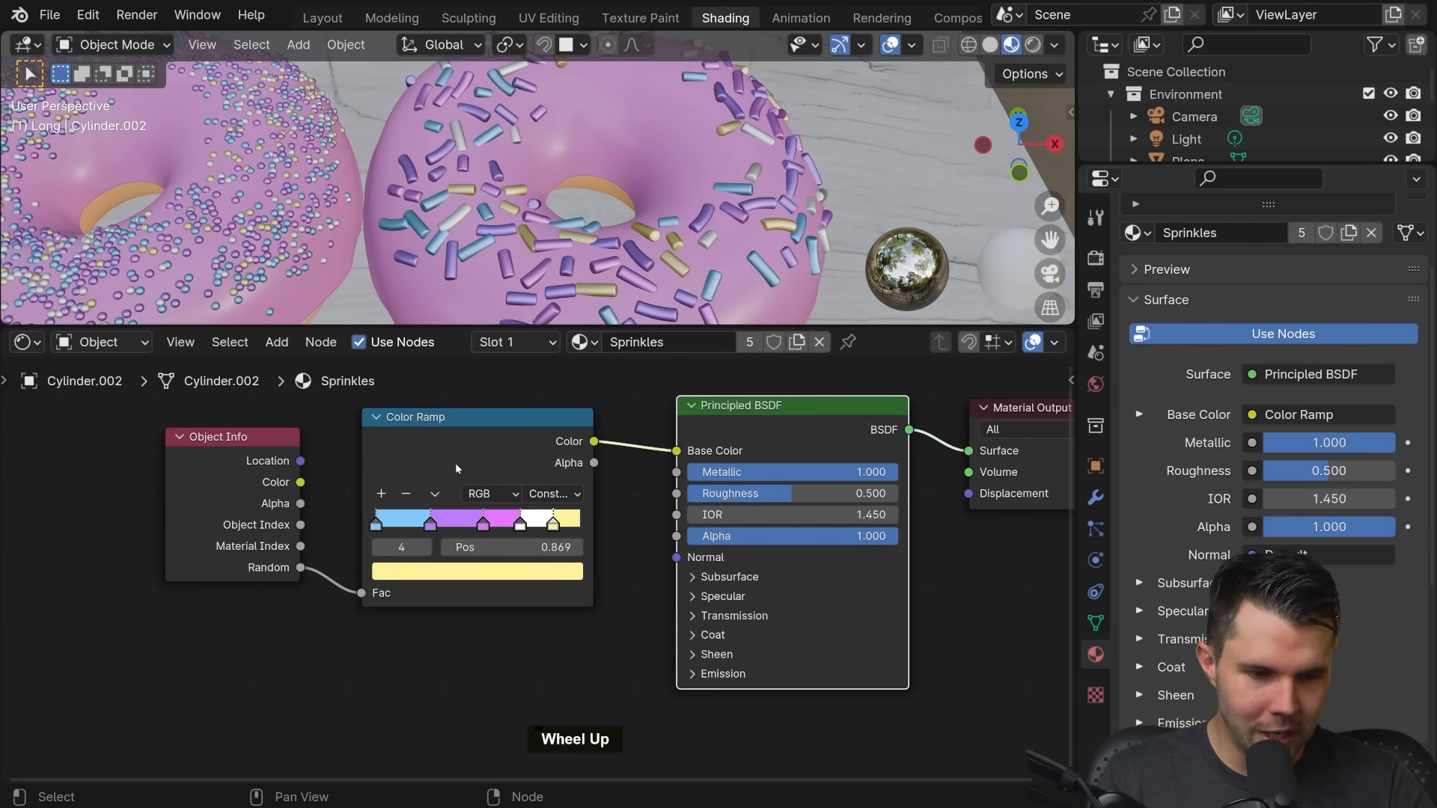
{"action": "mouse_move", "coordinate": [461, 468]}
{"action": "left_mouse_down"}
{"action": "mouse_move", "coordinate": [473, 439]}
{"action": "mouse_move", "coordinate": [461, 442]}
{"action": "left_mouse_up"}
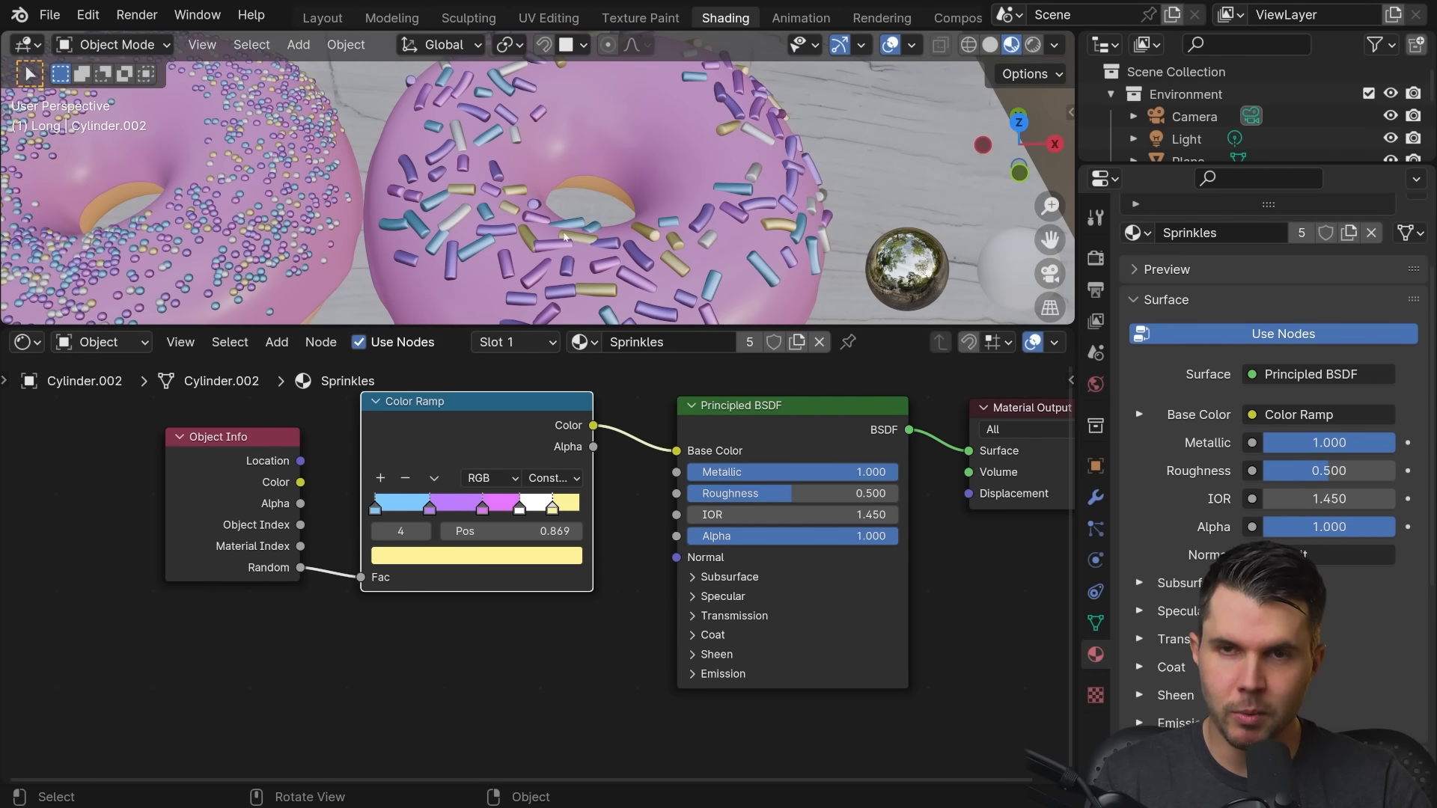
{"action": "left_click", "coordinate": [480, 416]}
{"action": "middle_click_drag", "start_coordinate": [481, 420], "coordinate": [483, 424]}
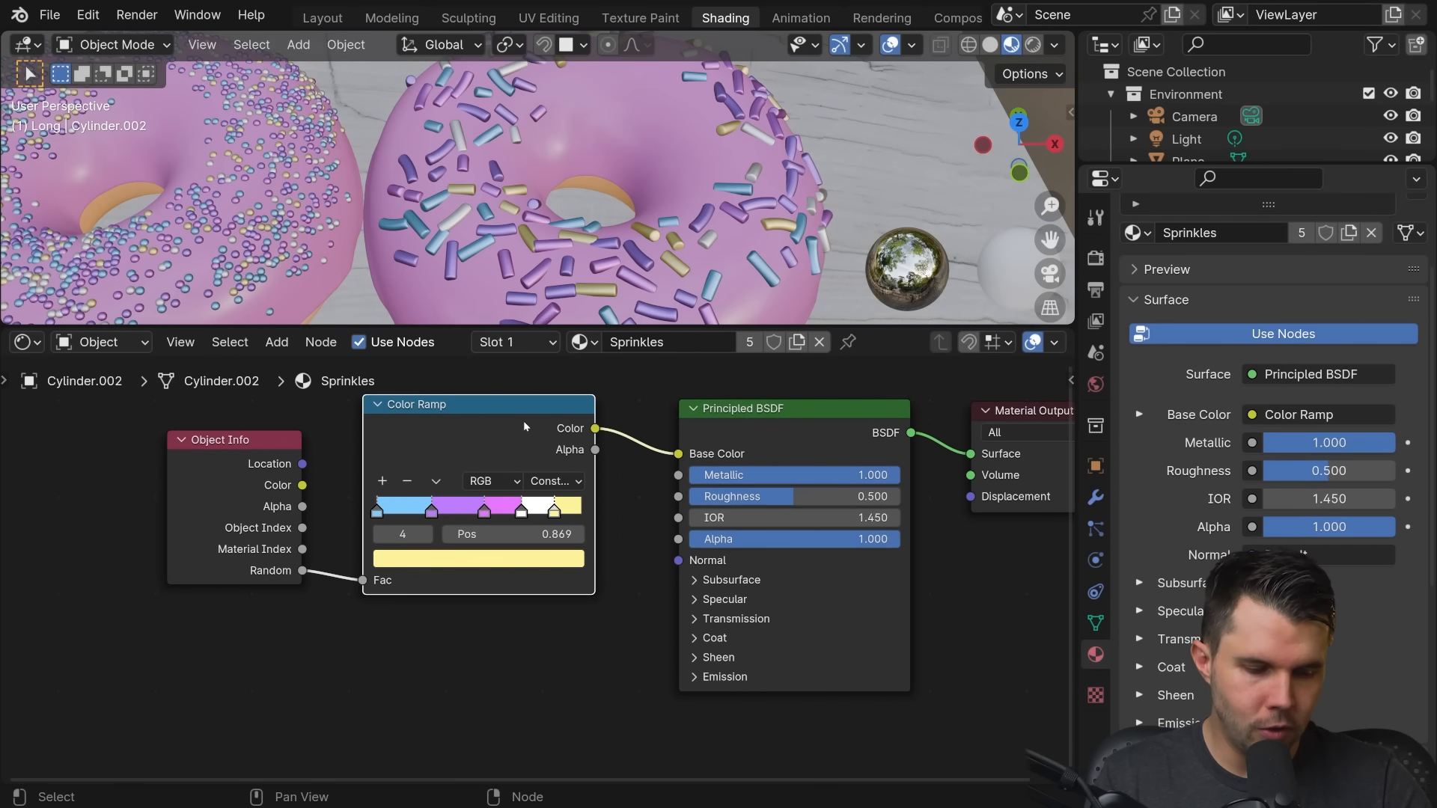
Duplicate the Color Ramp below the original, keeping its link from Random, and connect the copy's Color output to Metallic
{"action": "key", "text": "ctrl"}
{"action": "key", "text": "ctrl+shift+d"}
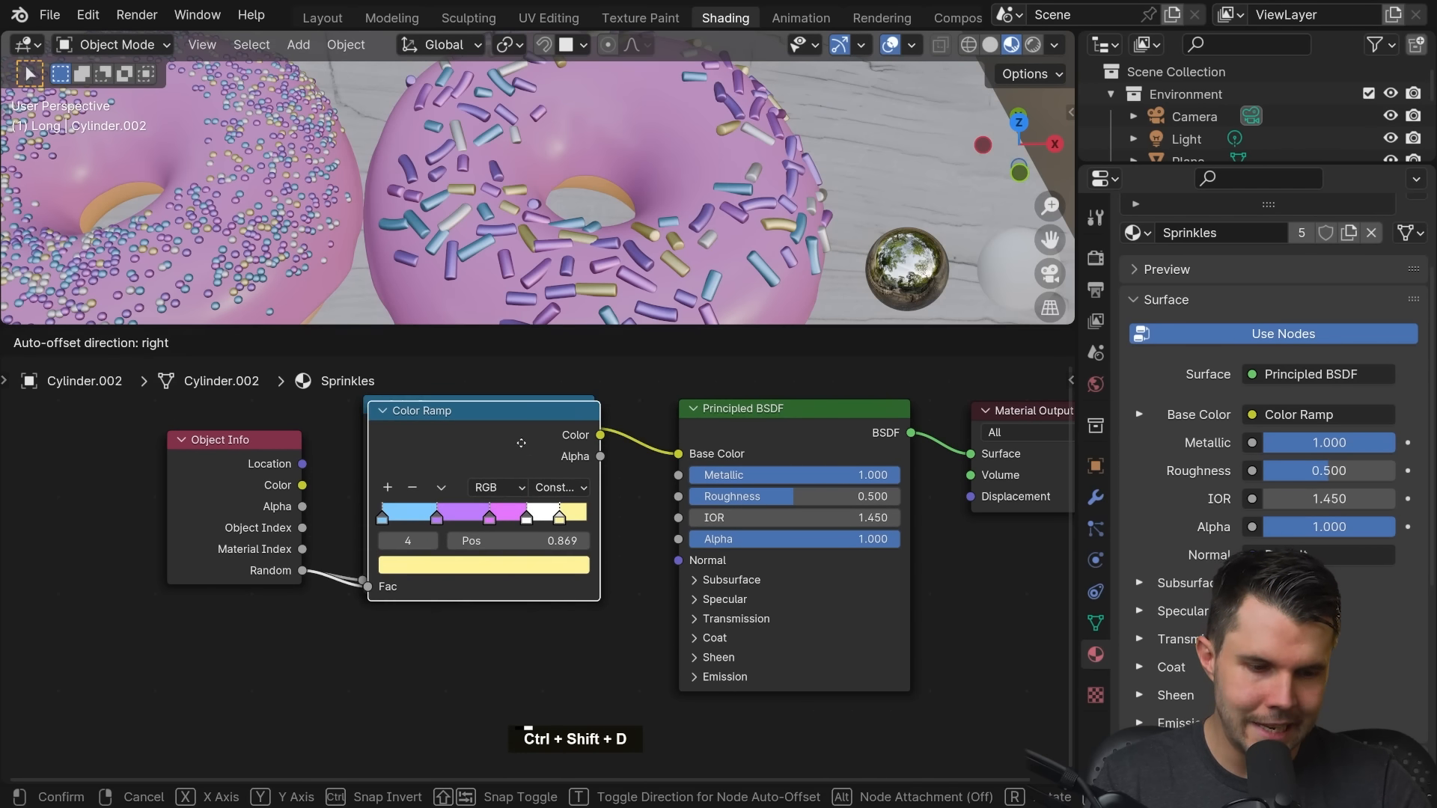
{"action": "left_click", "coordinate": [519, 649]}
{"action": "middle_click_drag", "start_coordinate": [499, 588], "coordinate": [563, 458]}
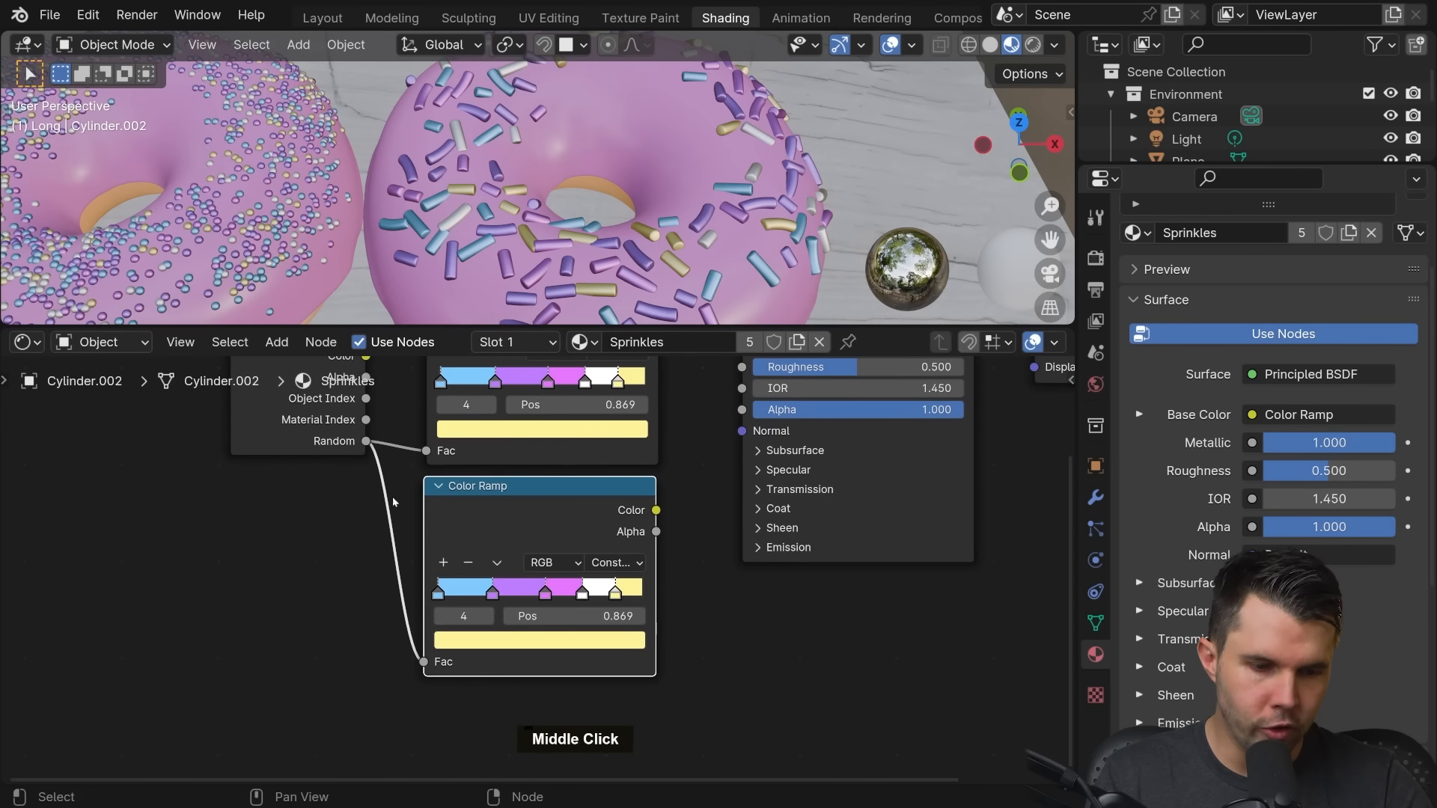
{"action": "middle_click_drag", "start_coordinate": [684, 469], "coordinate": [500, 566]}
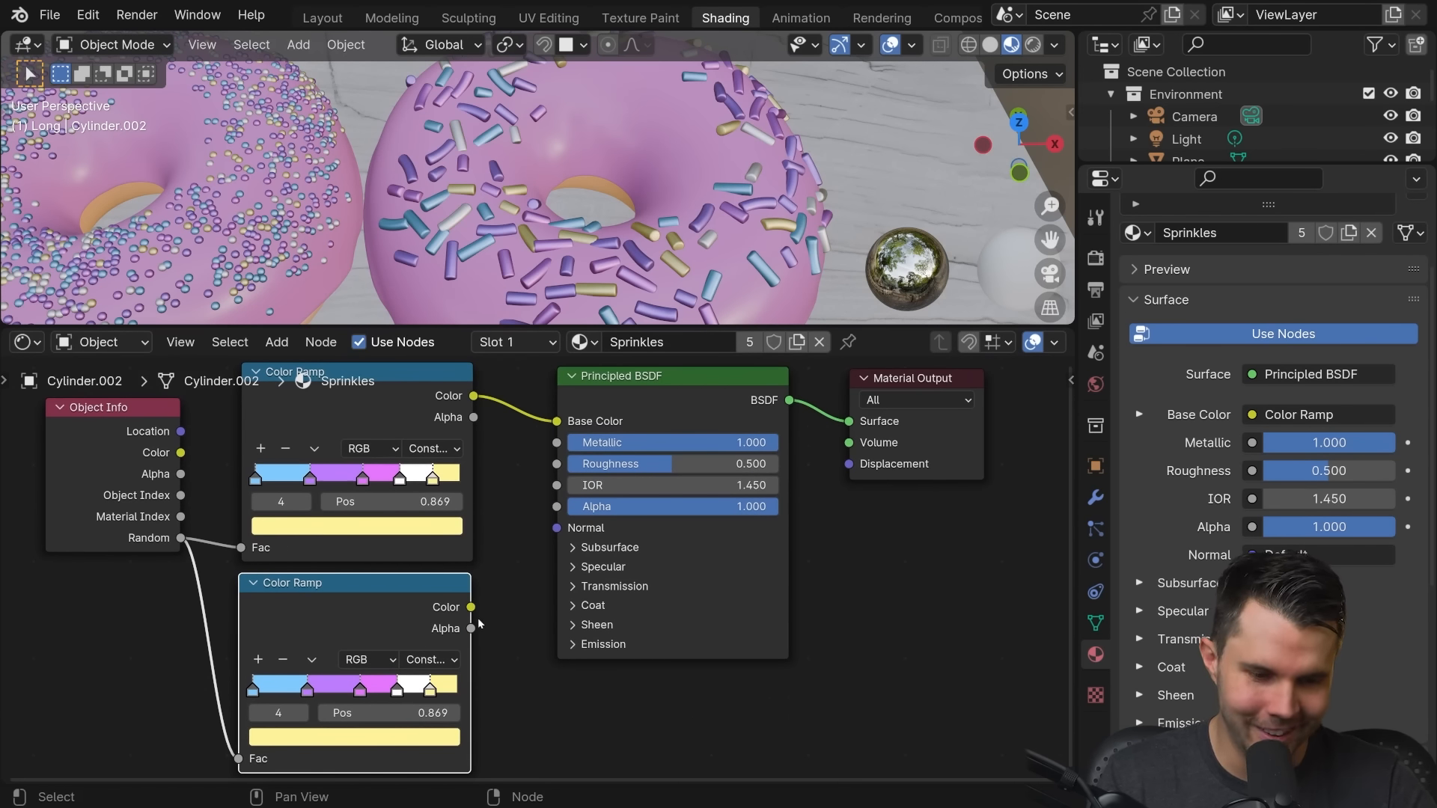
{"action": "left_click_drag", "start_coordinate": [470, 607], "coordinate": [555, 447]}
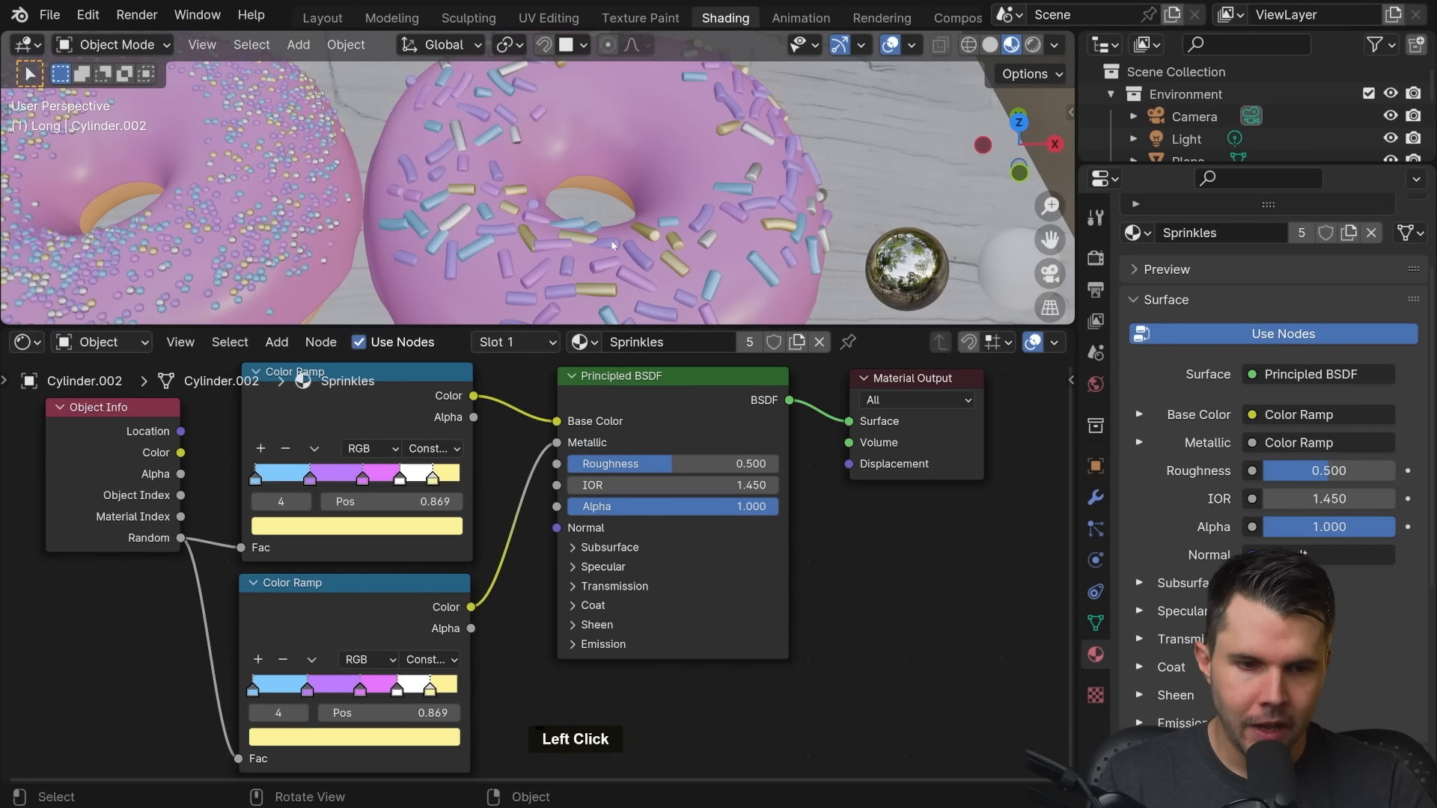
Change the pink stop of the lower Color Ramp, which drives Metallic, to black
{"action": "scroll", "coordinate": [436, 585], "scroll_direction": "up", "scroll_amount": 3}
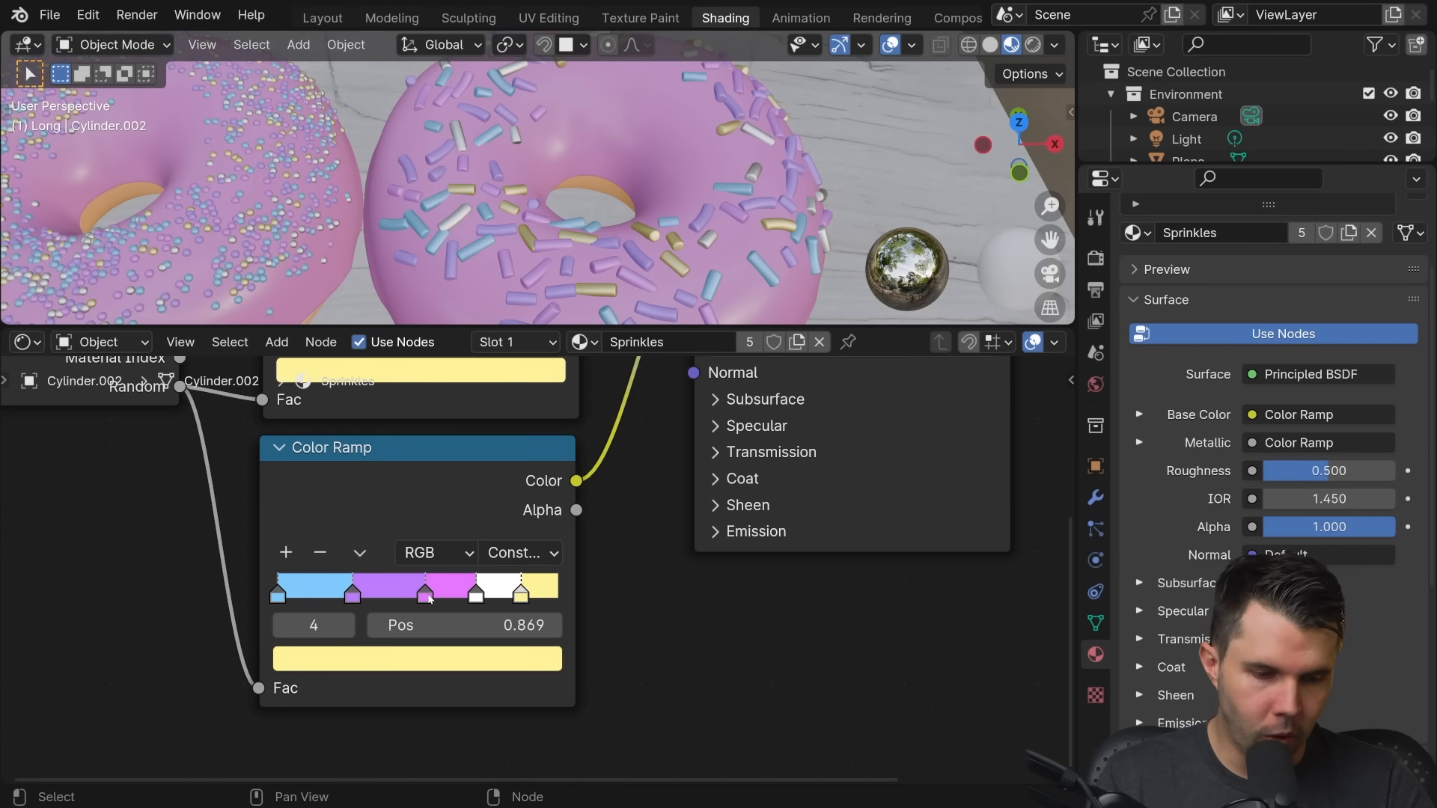
{"action": "left_click", "coordinate": [425, 595]}
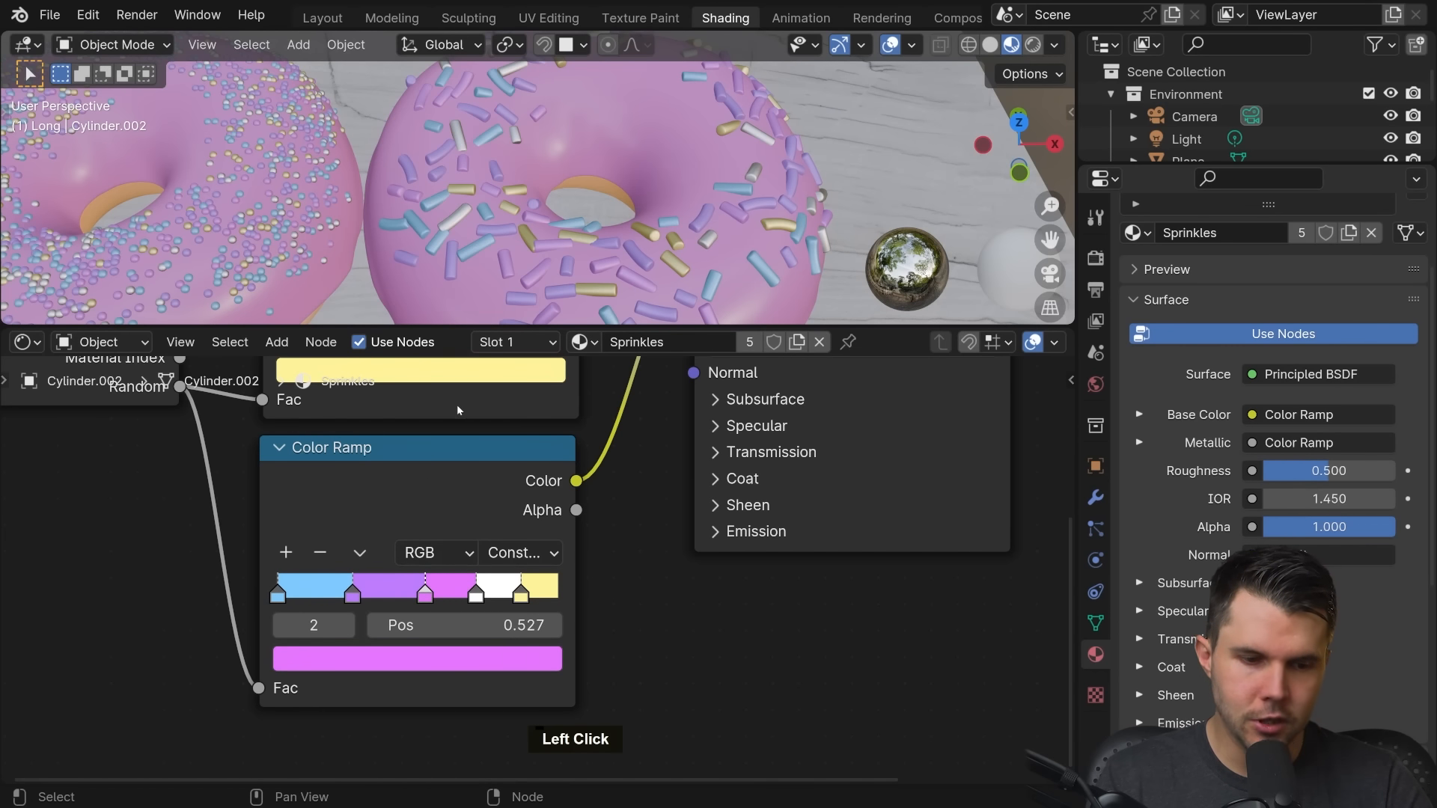
{"action": "middle_click_drag", "start_coordinate": [456, 428], "coordinate": [453, 522]}
{"action": "middle_click_drag", "start_coordinate": [437, 586], "coordinate": [452, 416]}
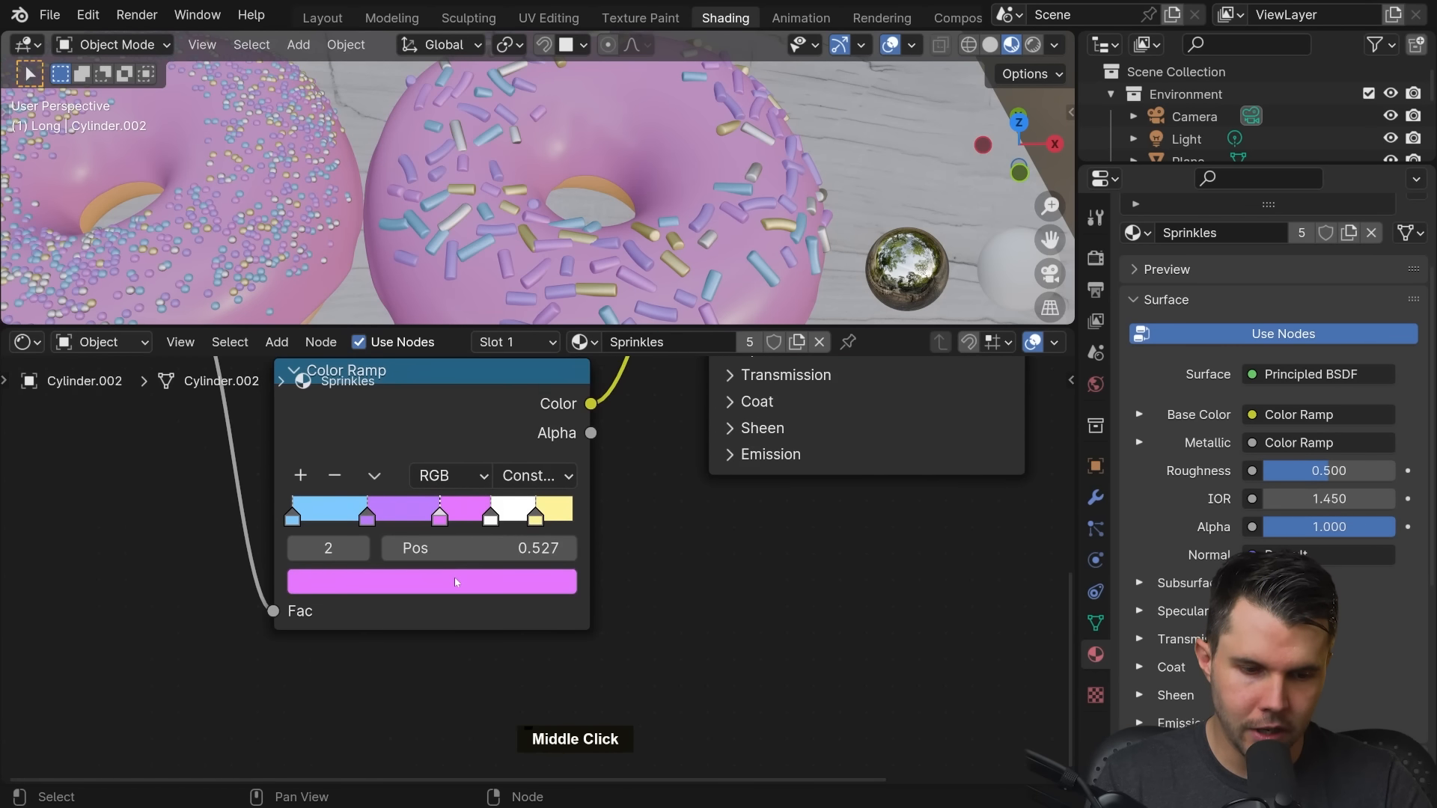
{"action": "left_click", "coordinate": [456, 581]}
{"action": "left_click_drag", "start_coordinate": [457, 515], "coordinate": [300, 515]}
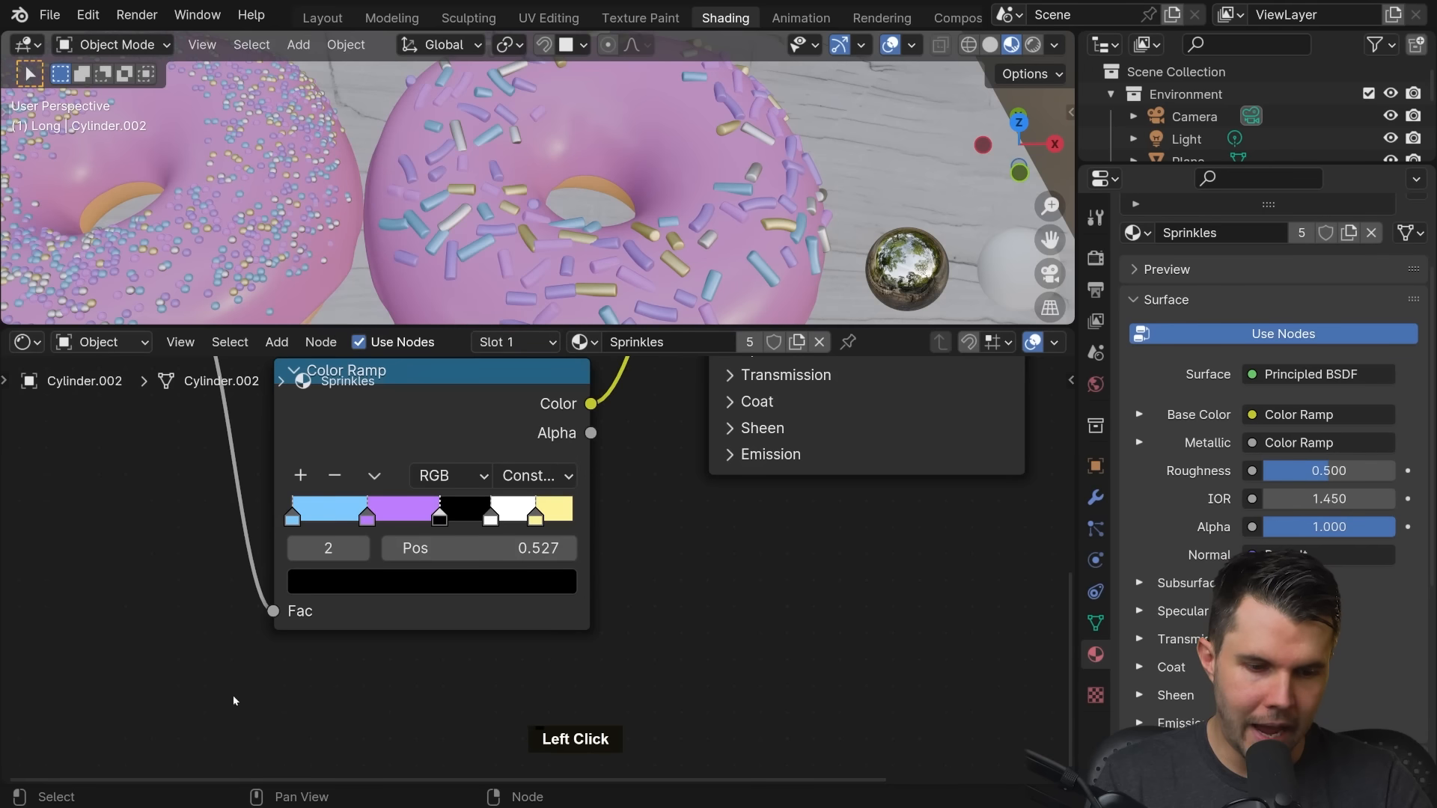
Delete the purple and blue stops from the lower Color Ramp
{"action": "left_click", "coordinate": [370, 522]}
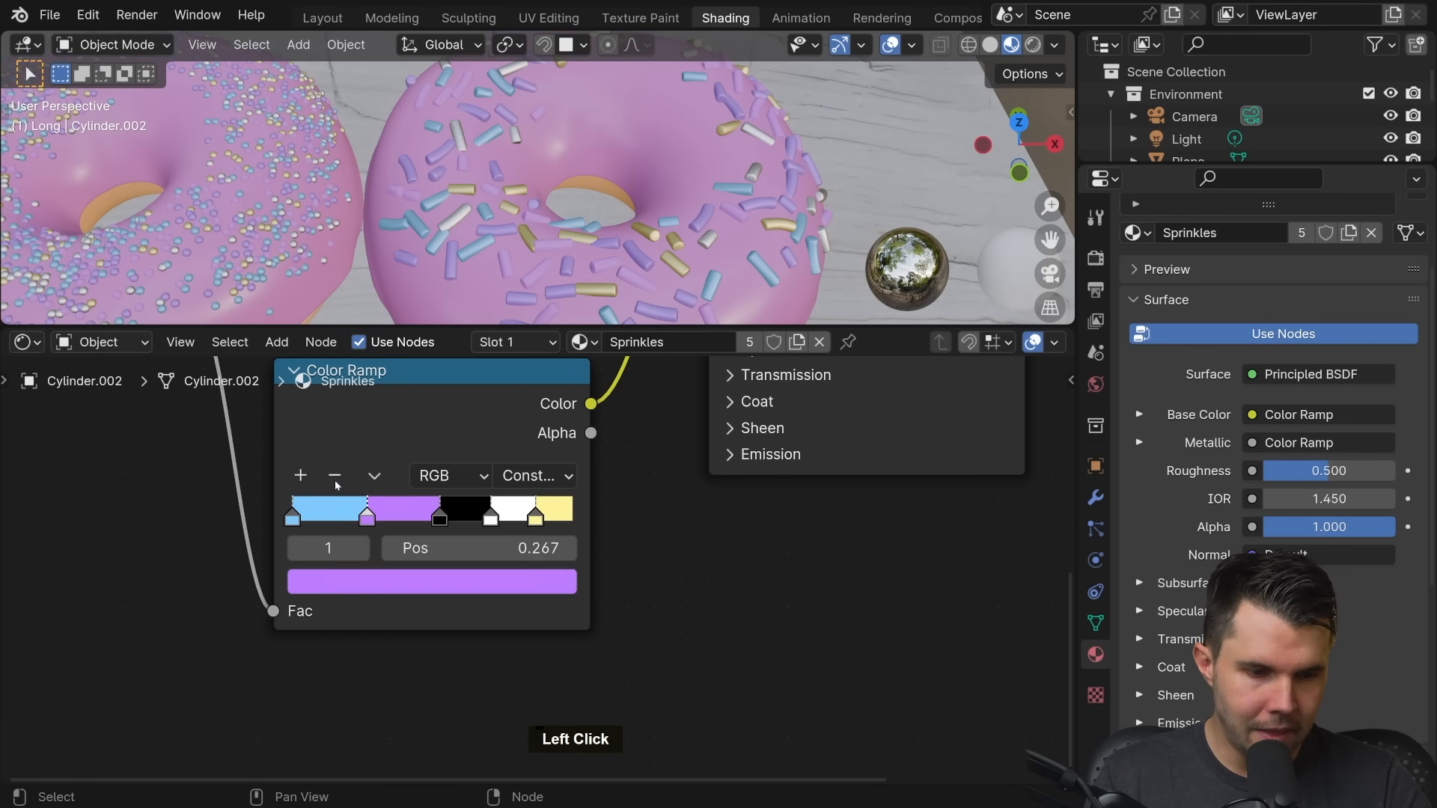
{"action": "left_click", "coordinate": [334, 478]}
{"action": "left_click", "coordinate": [335, 477]}
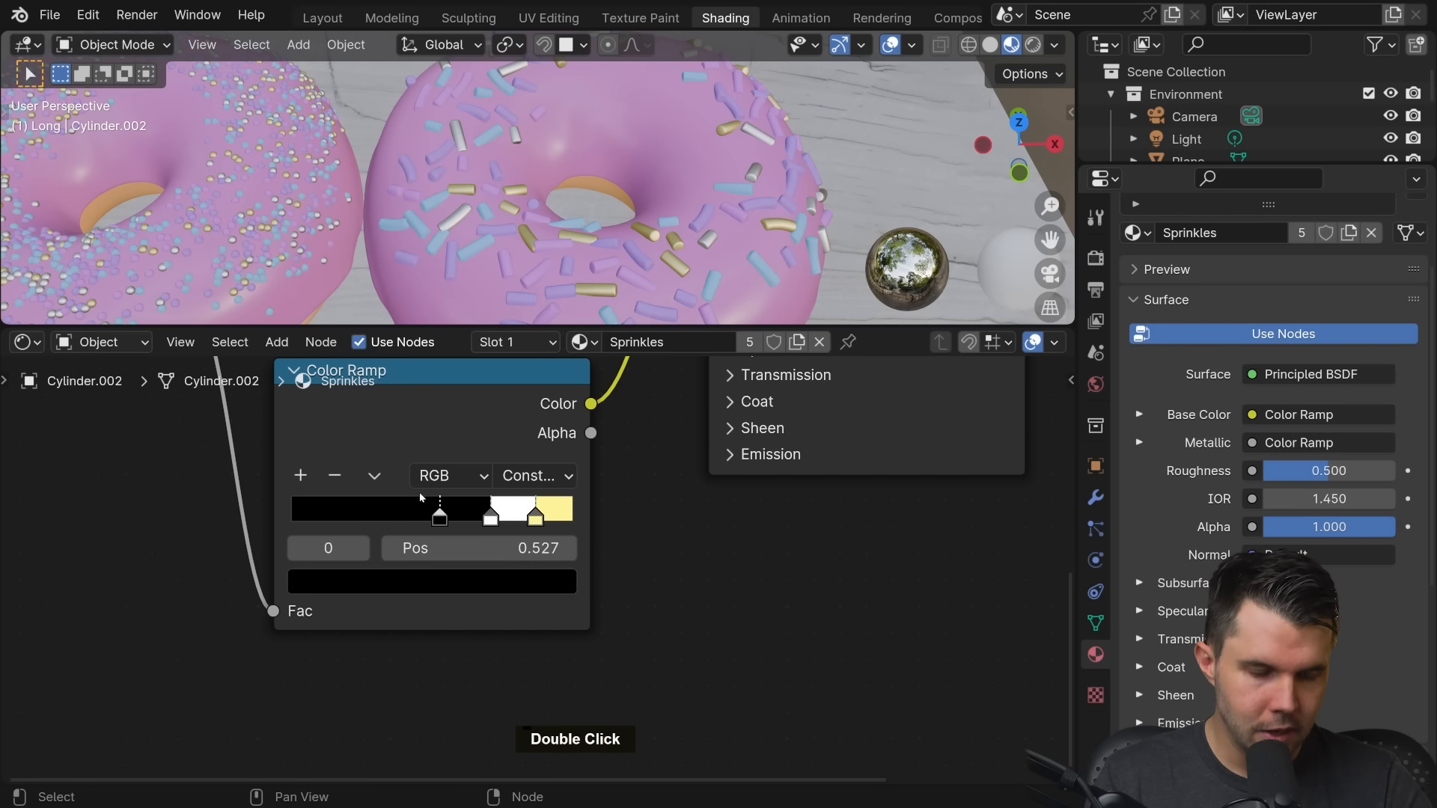
Delete the yellow stop from the lower Color Ramp, leaving only the black and white stops
{"action": "scroll", "coordinate": [420, 497], "scroll_direction": "down", "scroll_amount": 4}
{"action": "middle_click_drag", "start_coordinate": [420, 498], "coordinate": [448, 640]}
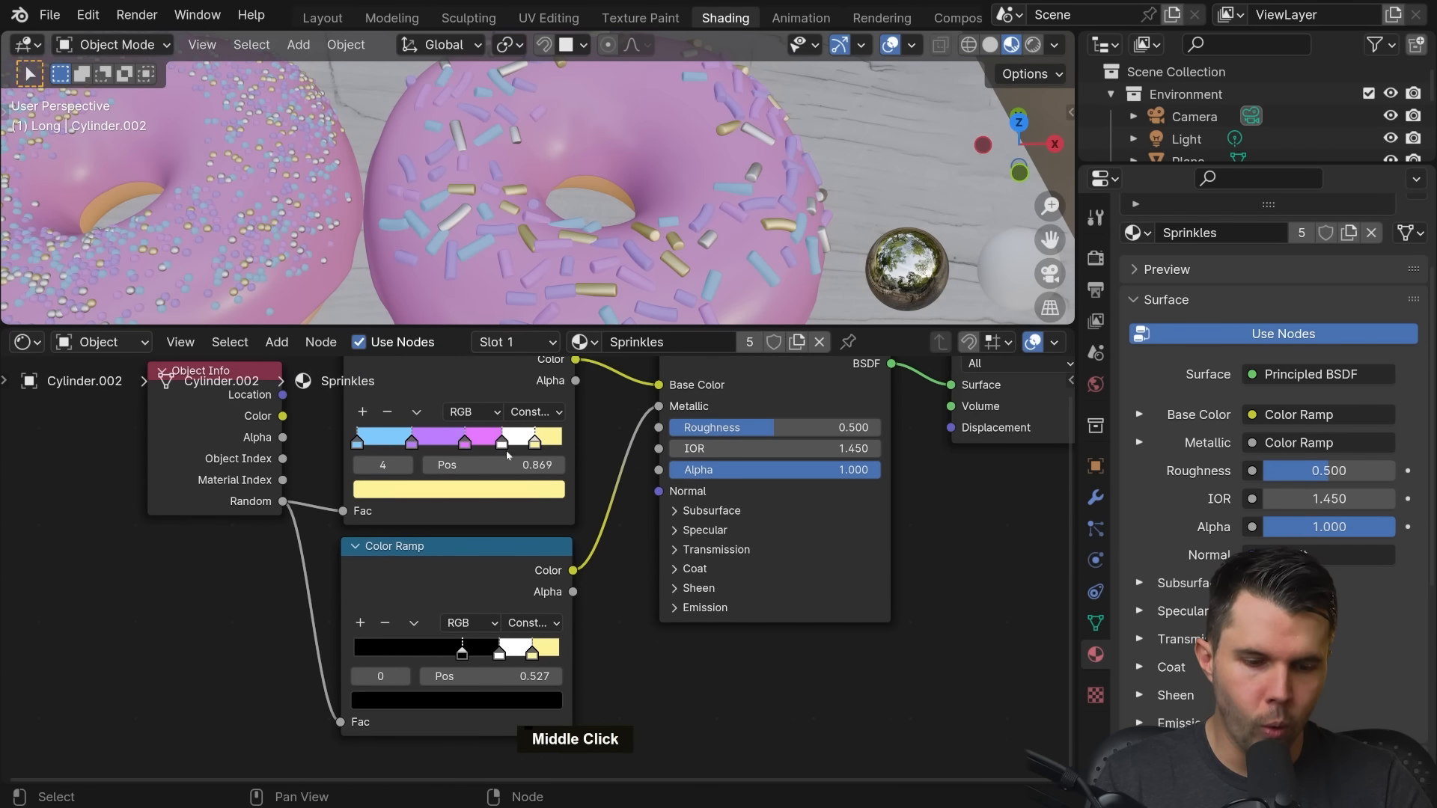
{"action": "scroll", "coordinate": [438, 594], "scroll_direction": "up", "scroll_amount": 4}
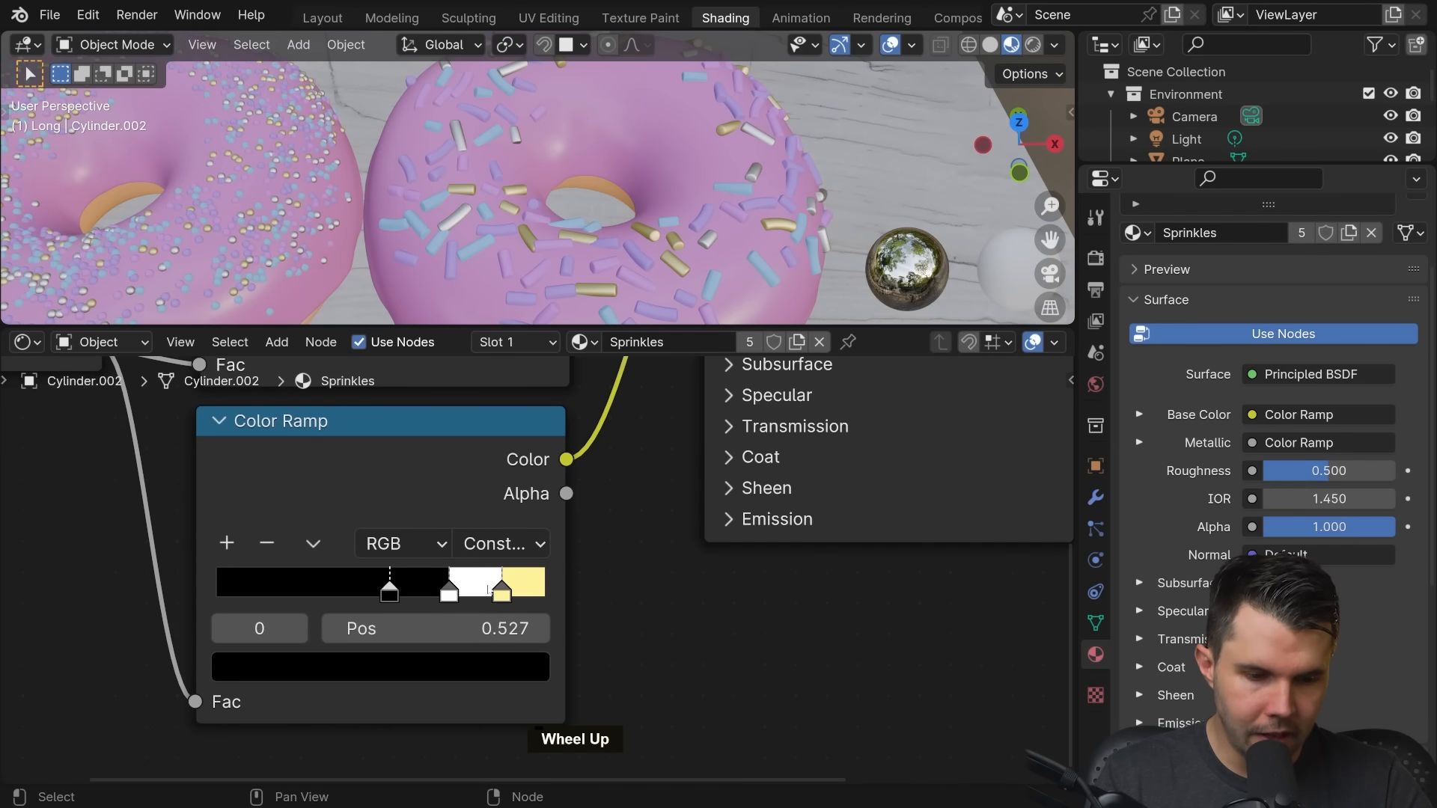
{"action": "scroll", "coordinate": [513, 591], "scroll_direction": "down", "scroll_amount": 1}
{"action": "middle_click_drag", "start_coordinate": [513, 591], "coordinate": [502, 285]}
{"action": "scroll", "coordinate": [514, 472], "scroll_direction": "up", "scroll_amount": 1}
{"action": "left_click", "coordinate": [480, 478]}
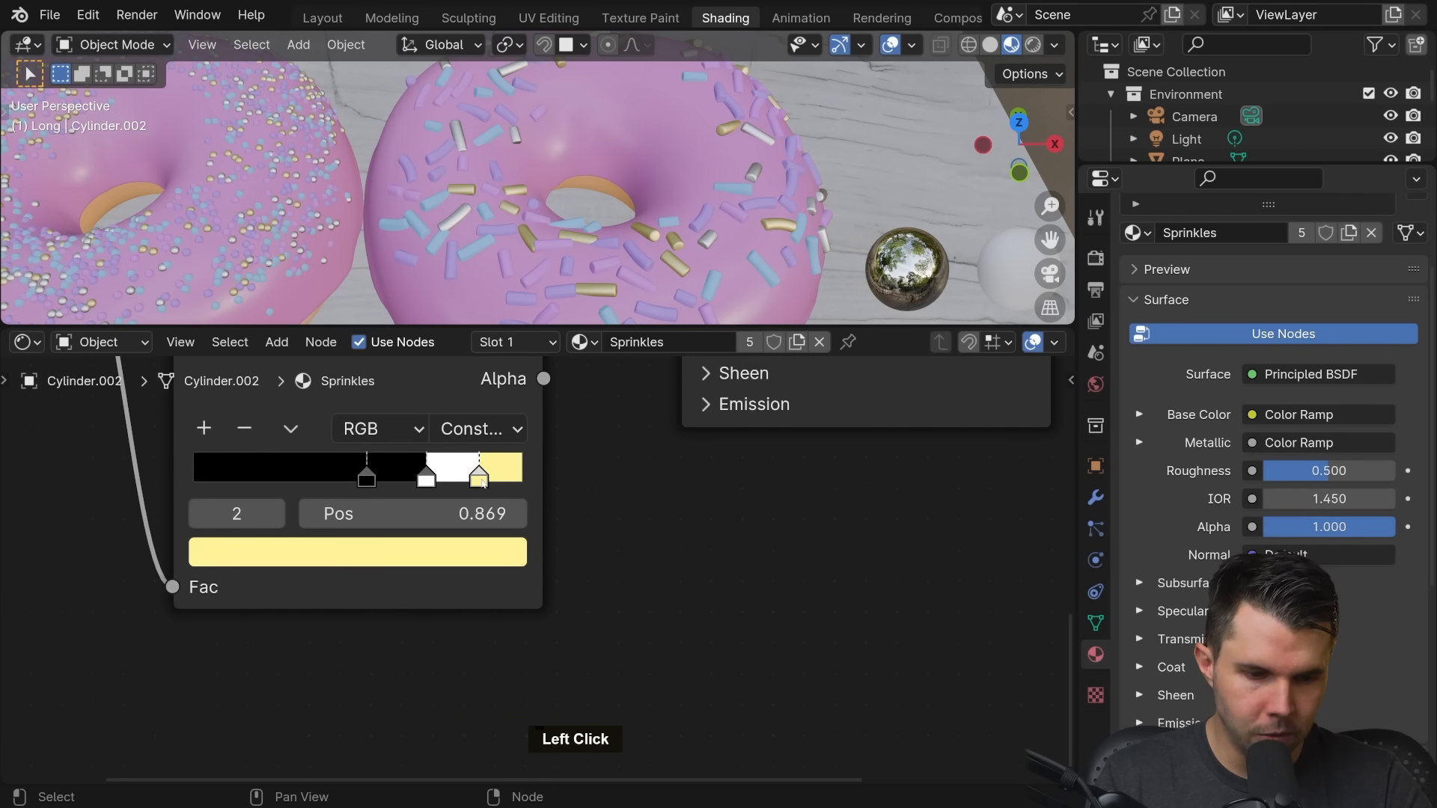
{"action": "left_click", "coordinate": [246, 428]}
Examine up close which sprinkles on the donut are metallic and which are plain
{"action": "middle_click_drag", "start_coordinate": [595, 284], "coordinate": [598, 306]}
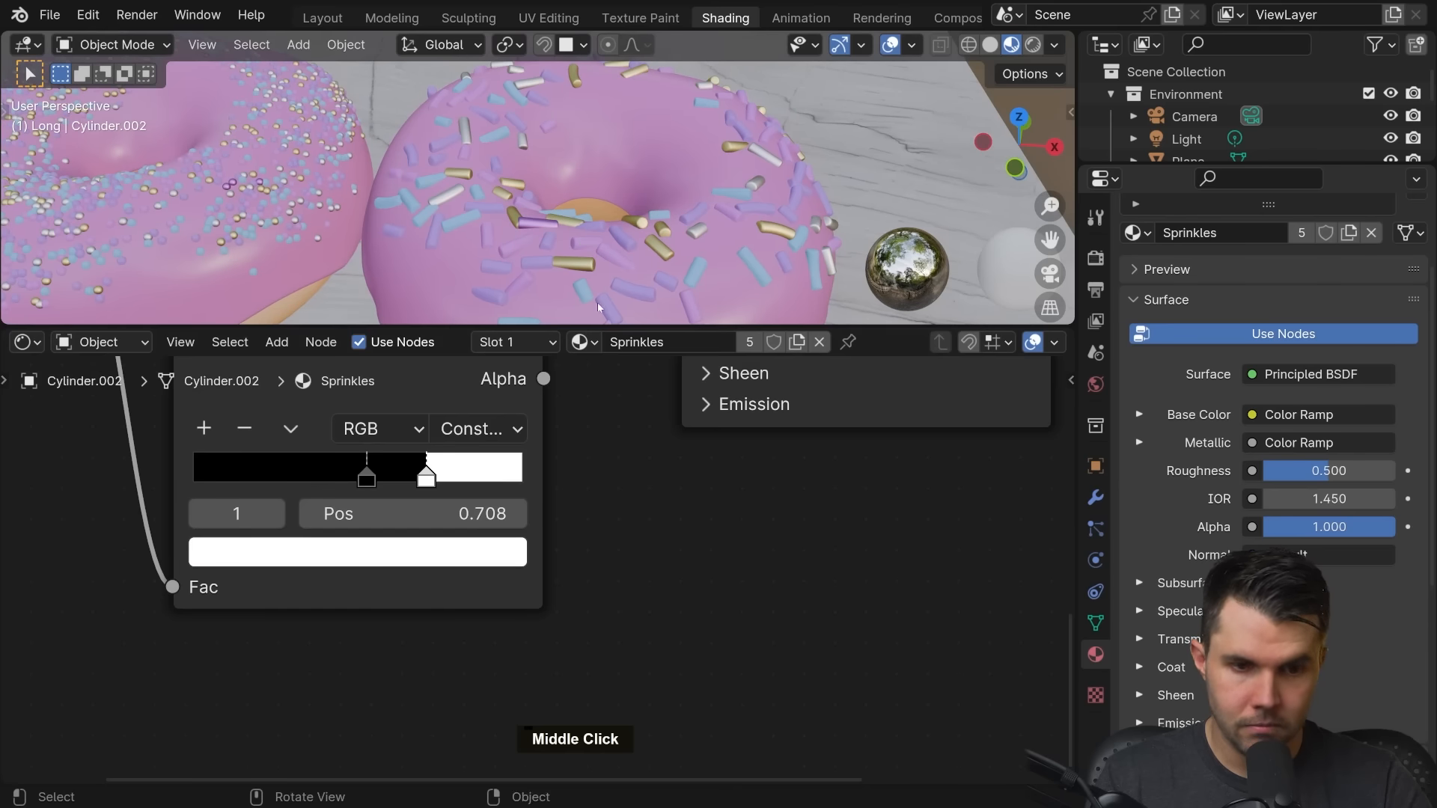
{"action": "scroll", "coordinate": [555, 561], "scroll_direction": "down", "scroll_amount": 2}
{"action": "middle_click_drag", "start_coordinate": [555, 464], "coordinate": [542, 572]}
{"action": "scroll", "coordinate": [522, 234], "scroll_direction": "up", "scroll_amount": 3}
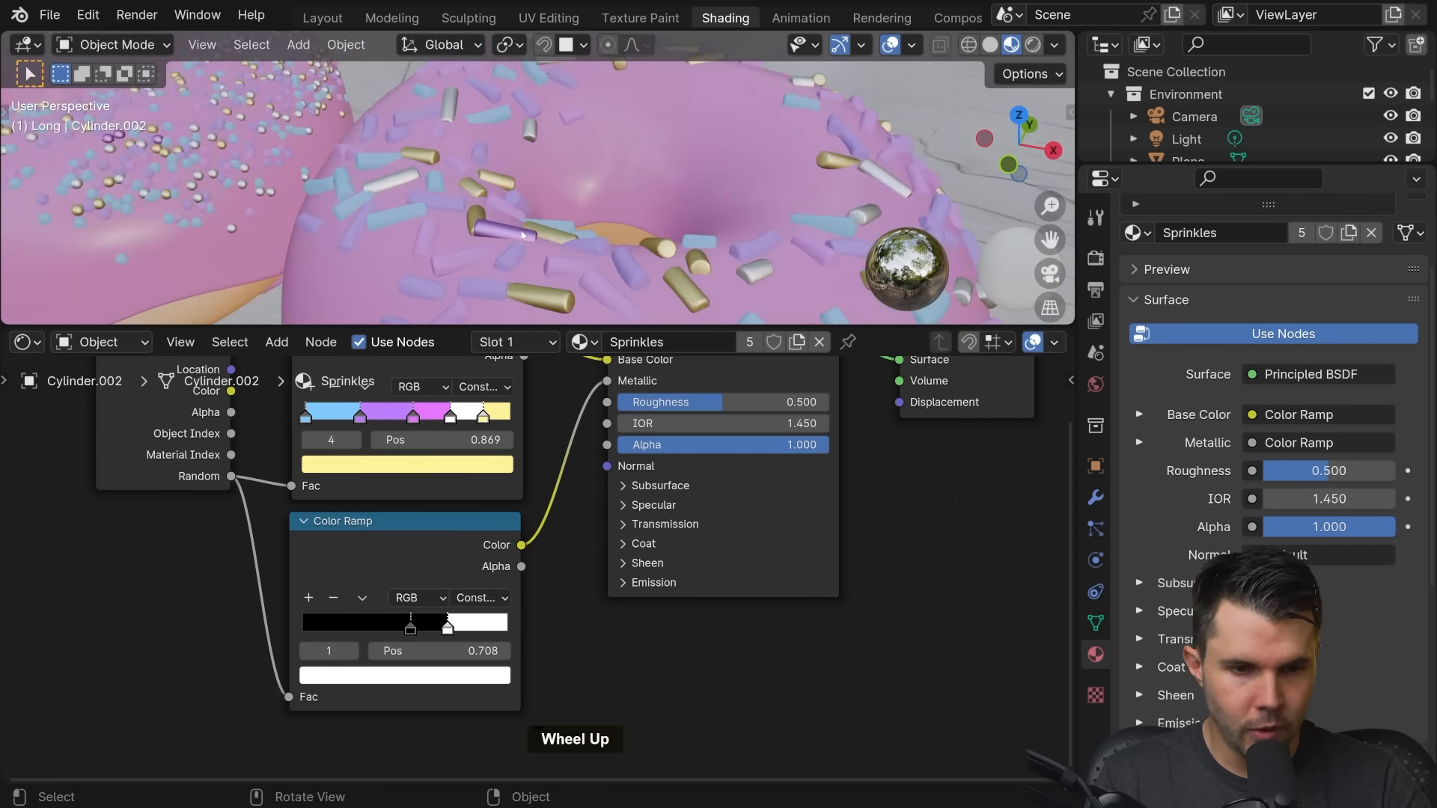
{"action": "scroll", "coordinate": [521, 234], "scroll_direction": "up", "scroll_amount": 2}
{"action": "middle_click_drag", "start_coordinate": [522, 234], "coordinate": [518, 195], "text": "shift"}
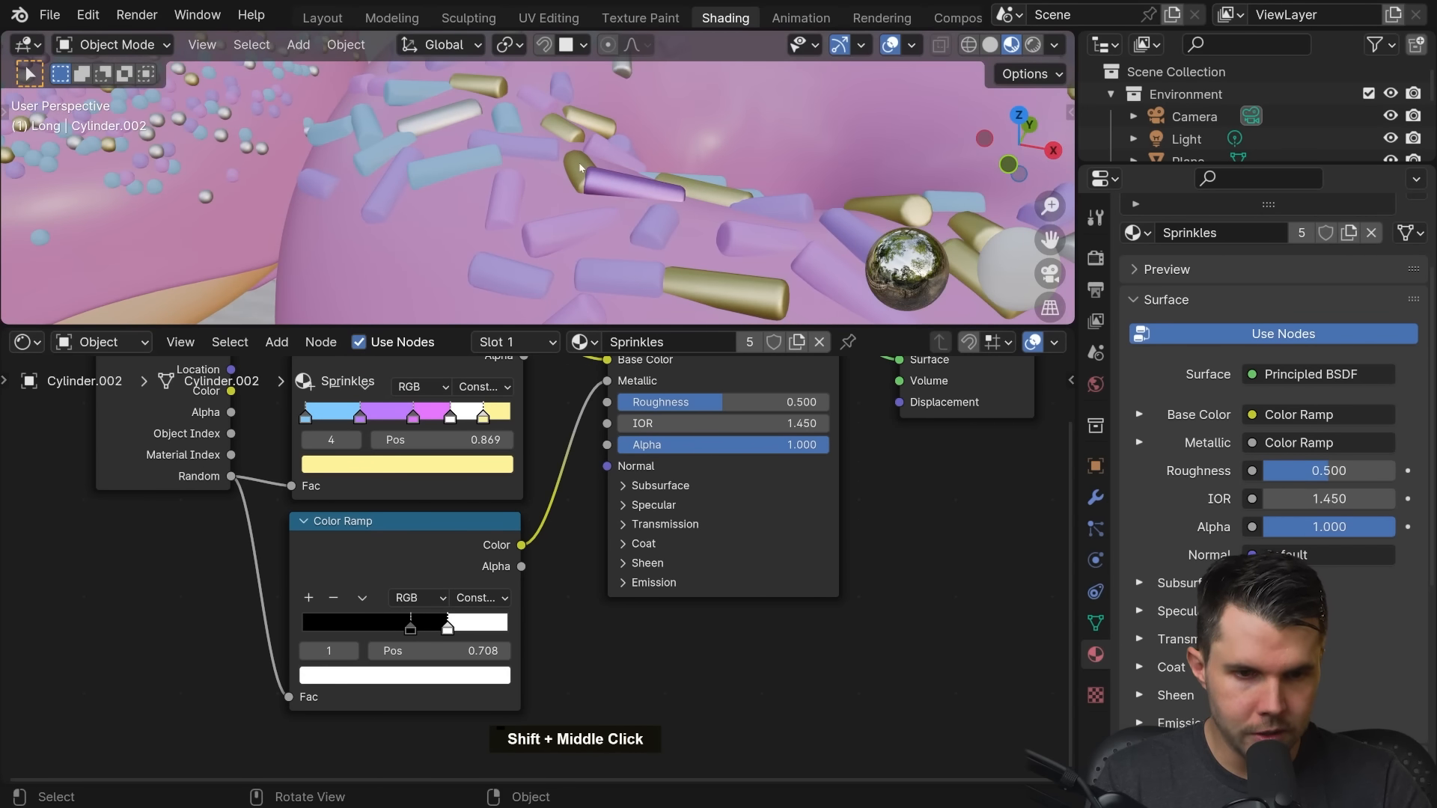
{"action": "middle_click_drag", "start_coordinate": [705, 461], "coordinate": [619, 535]}
{"action": "middle_click_drag", "start_coordinate": [610, 193], "coordinate": [630, 224]}
{"action": "scroll", "coordinate": [630, 224], "scroll_direction": "up", "scroll_amount": 1}
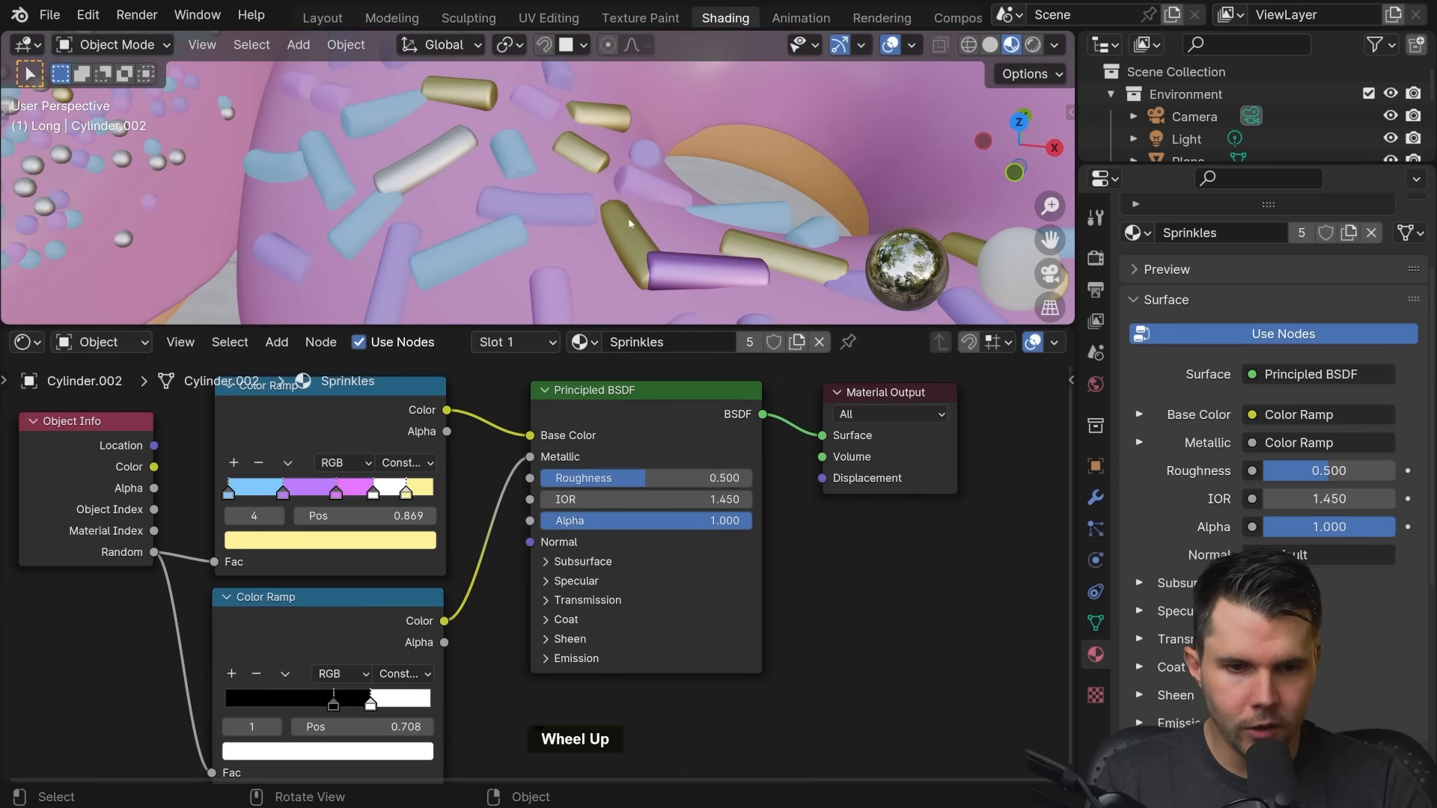
Lower the Roughness of the Principled BSDF node to 0.044
{"action": "left_click_drag", "start_coordinate": [659, 477], "coordinate": [560, 477]}
{"action": "middle_click_drag", "start_coordinate": [568, 180], "coordinate": [526, 187]}
{"action": "scroll", "coordinate": [553, 166], "scroll_direction": "down", "scroll_amount": 4}
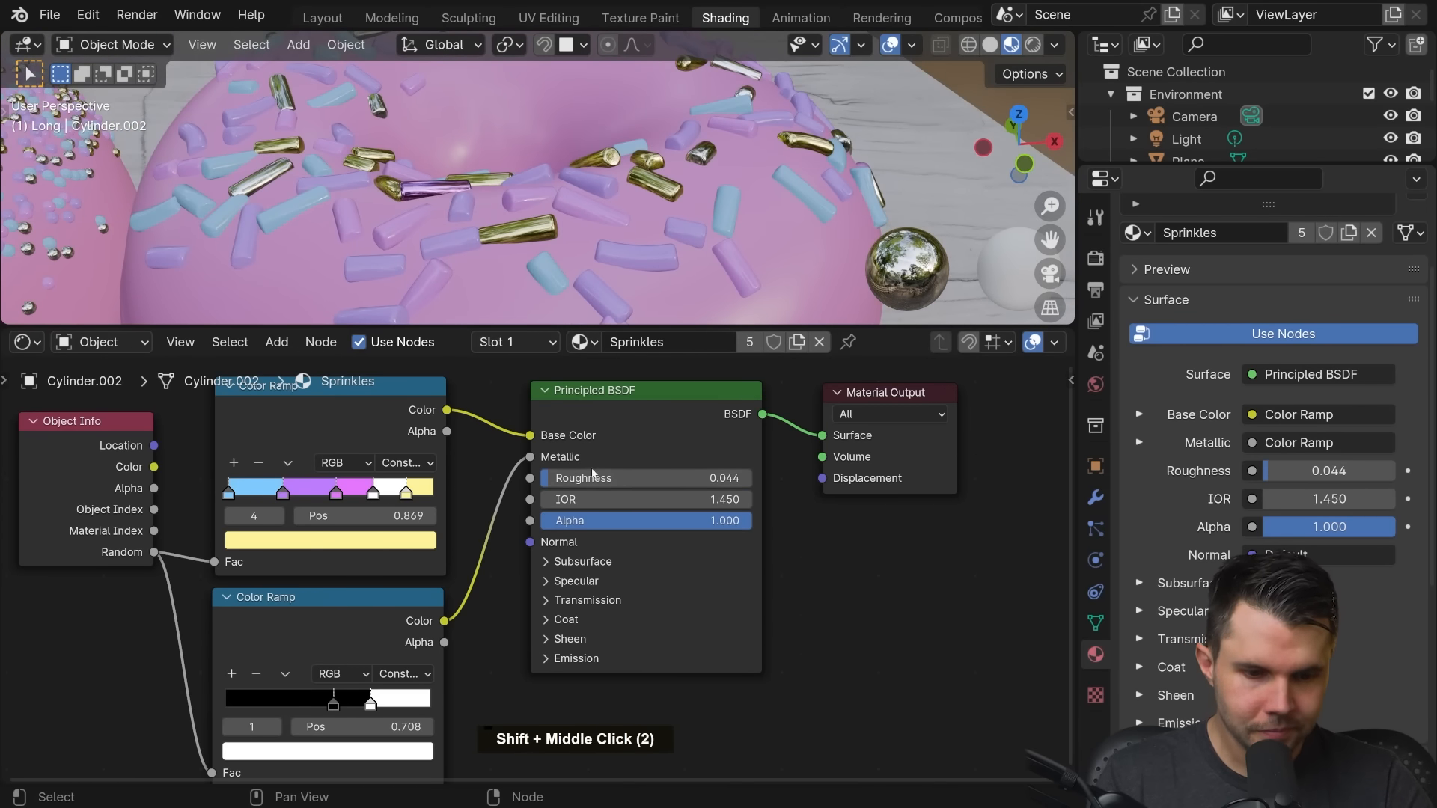
Set the position of the white stop in the upper Color Ramp to 0.7
{"action": "scroll", "coordinate": [569, 448], "scroll_direction": "up", "scroll_amount": 3}
{"action": "left_click", "coordinate": [515, 419]}
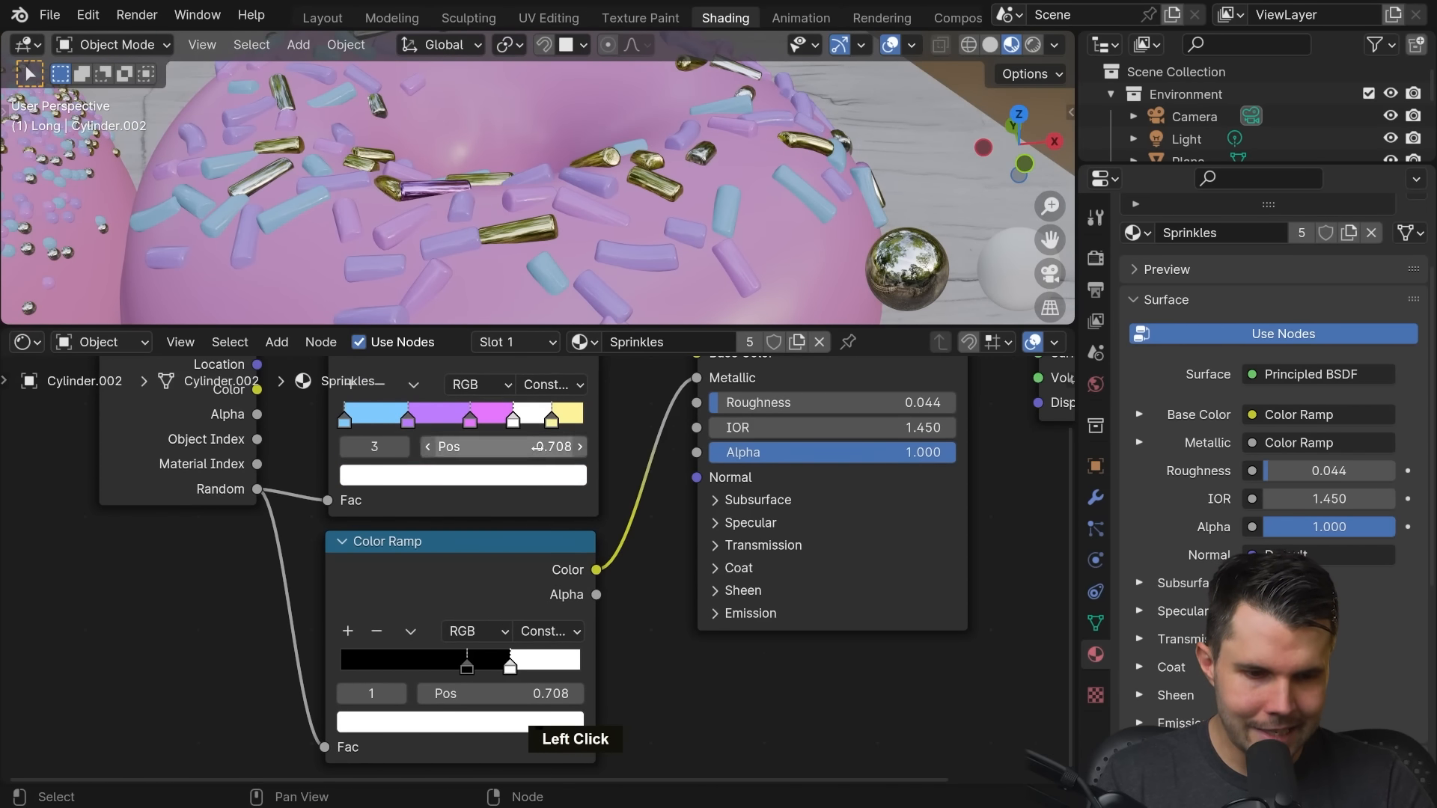
{"action": "left_click", "coordinate": [535, 446]}
{"action": "type", "text": ".7"}
{"action": "key", "text": "Return"}
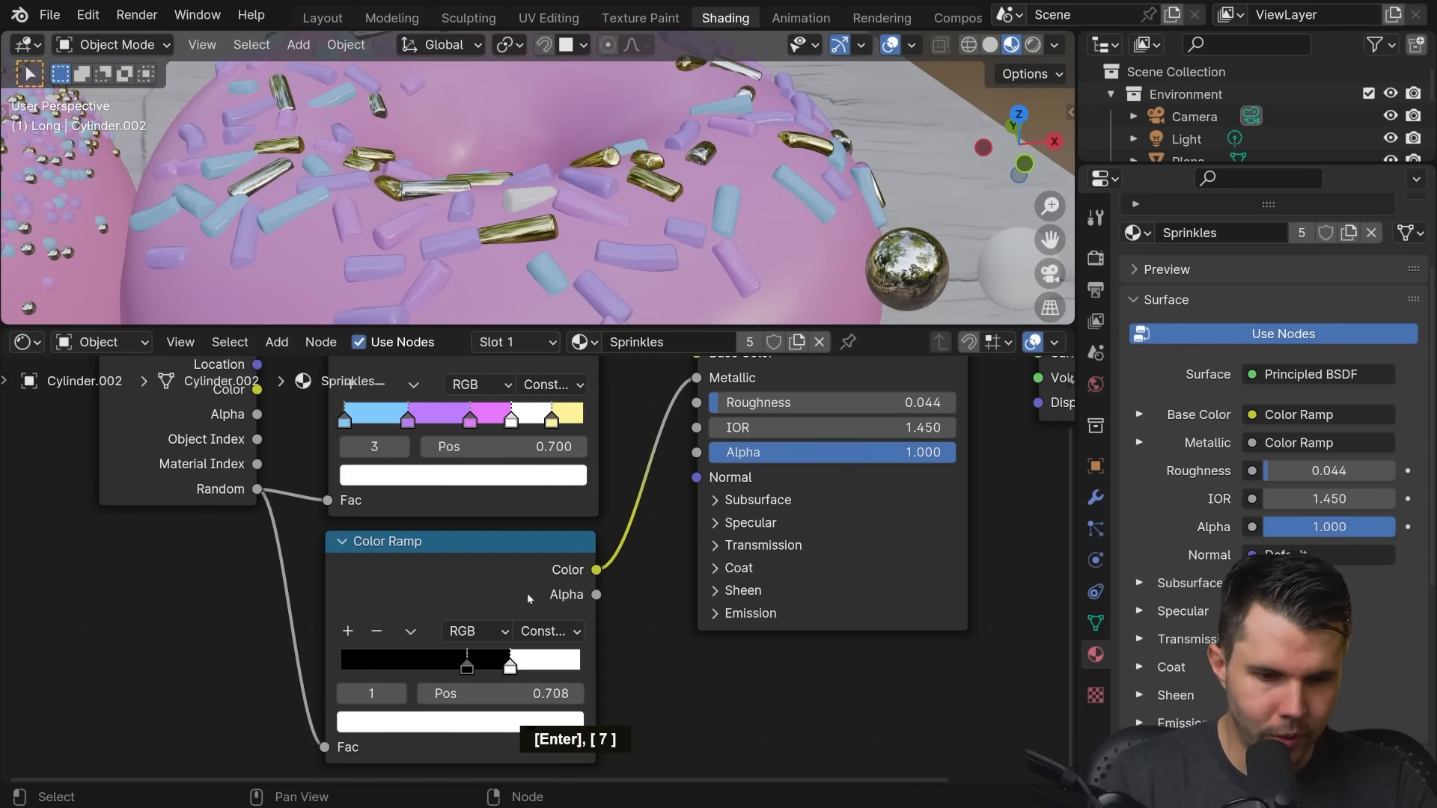
Set the position of the white stop in the lower Color Ramp to 0.7 to match the upper ramp
{"action": "middle_click_drag", "start_coordinate": [529, 598], "coordinate": [543, 530]}
{"action": "left_click", "coordinate": [517, 625]}
{"action": "type", "text": "."}
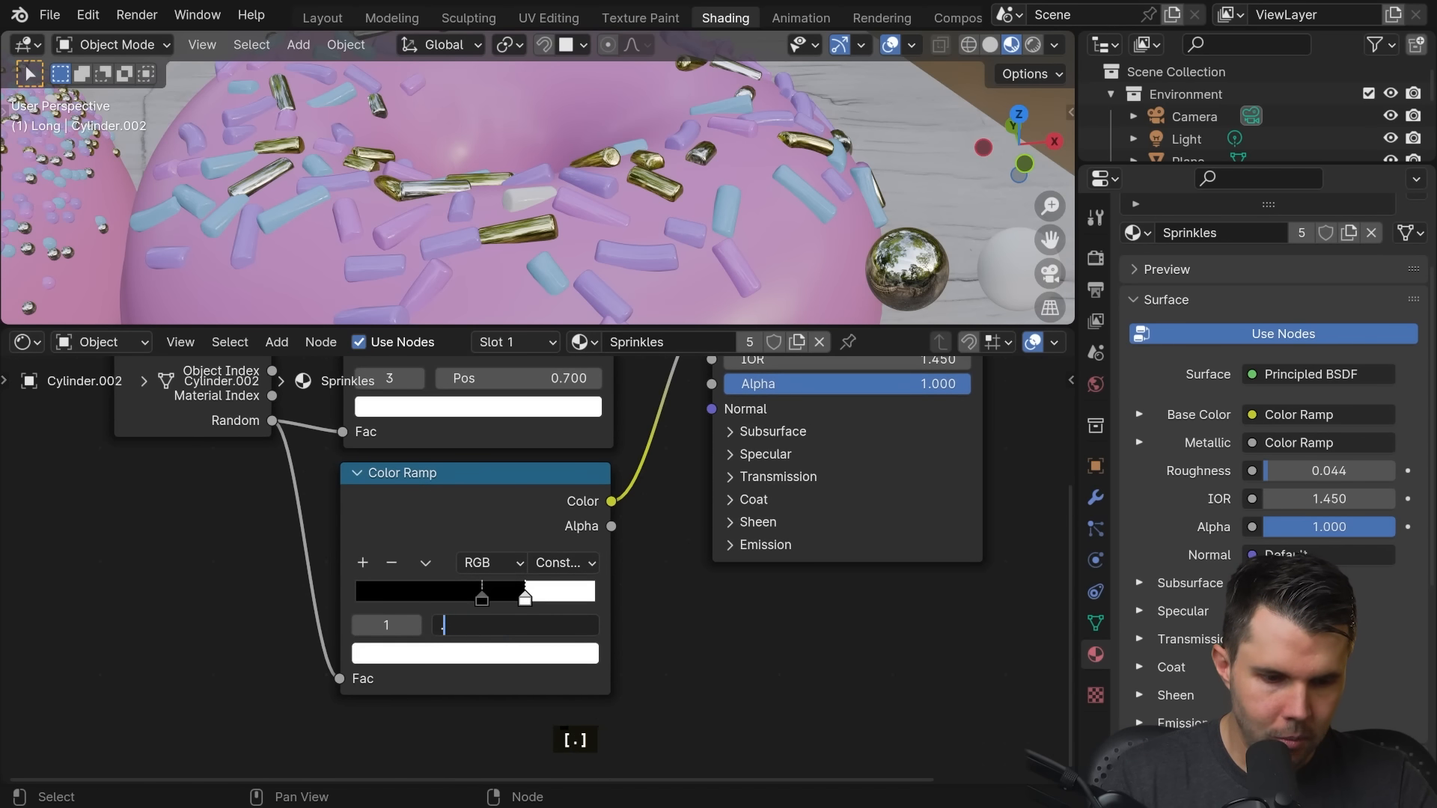
{"action": "type", "text": "74"}
{"action": "key", "text": "BackSpace"}
{"action": "key", "text": "Return"}
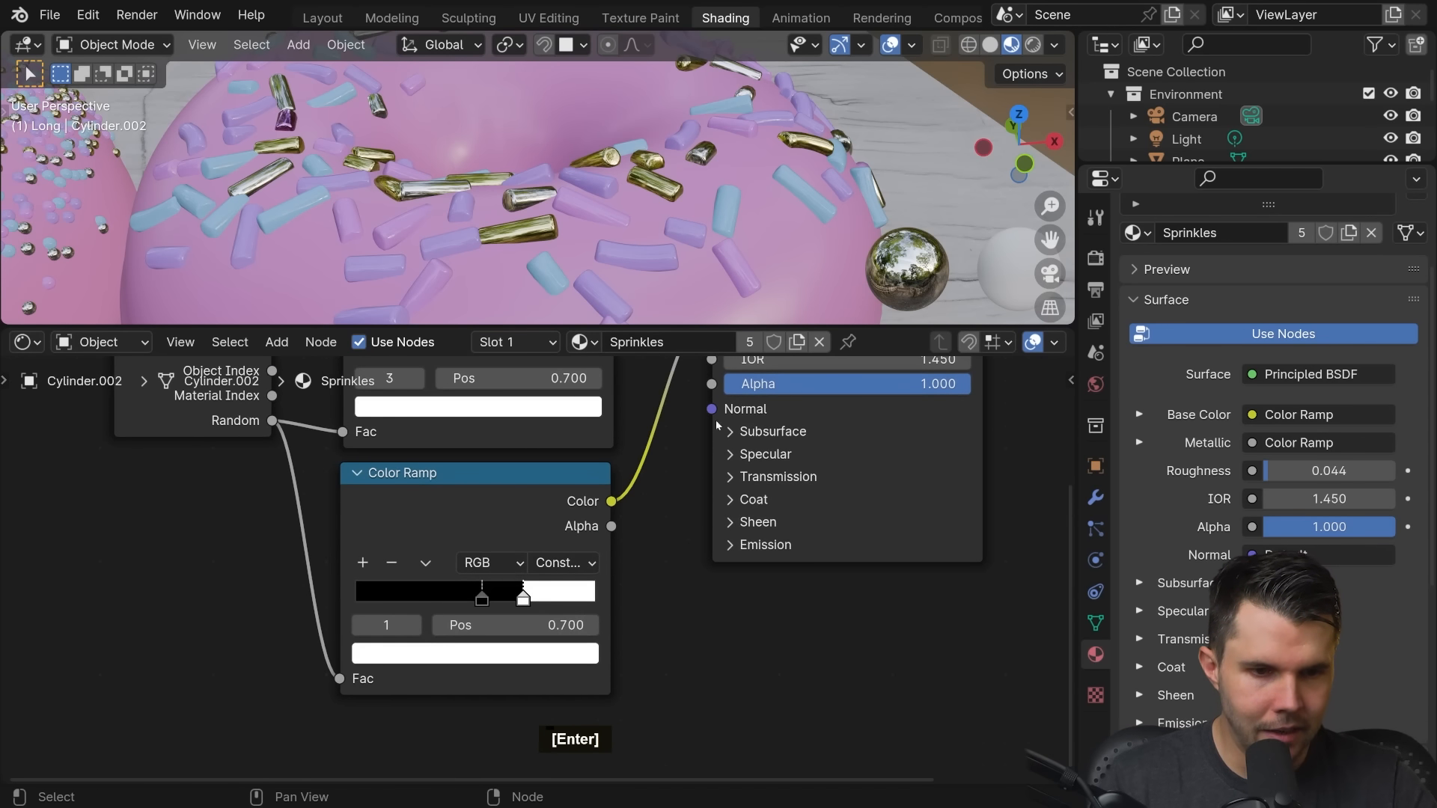
Shift the pink stop of the upper Color Ramp to position 0.476 and check the metallic purple sprinkle
{"action": "middle_click_drag", "start_coordinate": [591, 224], "coordinate": [647, 183]}
{"action": "scroll", "coordinate": [621, 218], "scroll_direction": "down", "scroll_amount": 2}
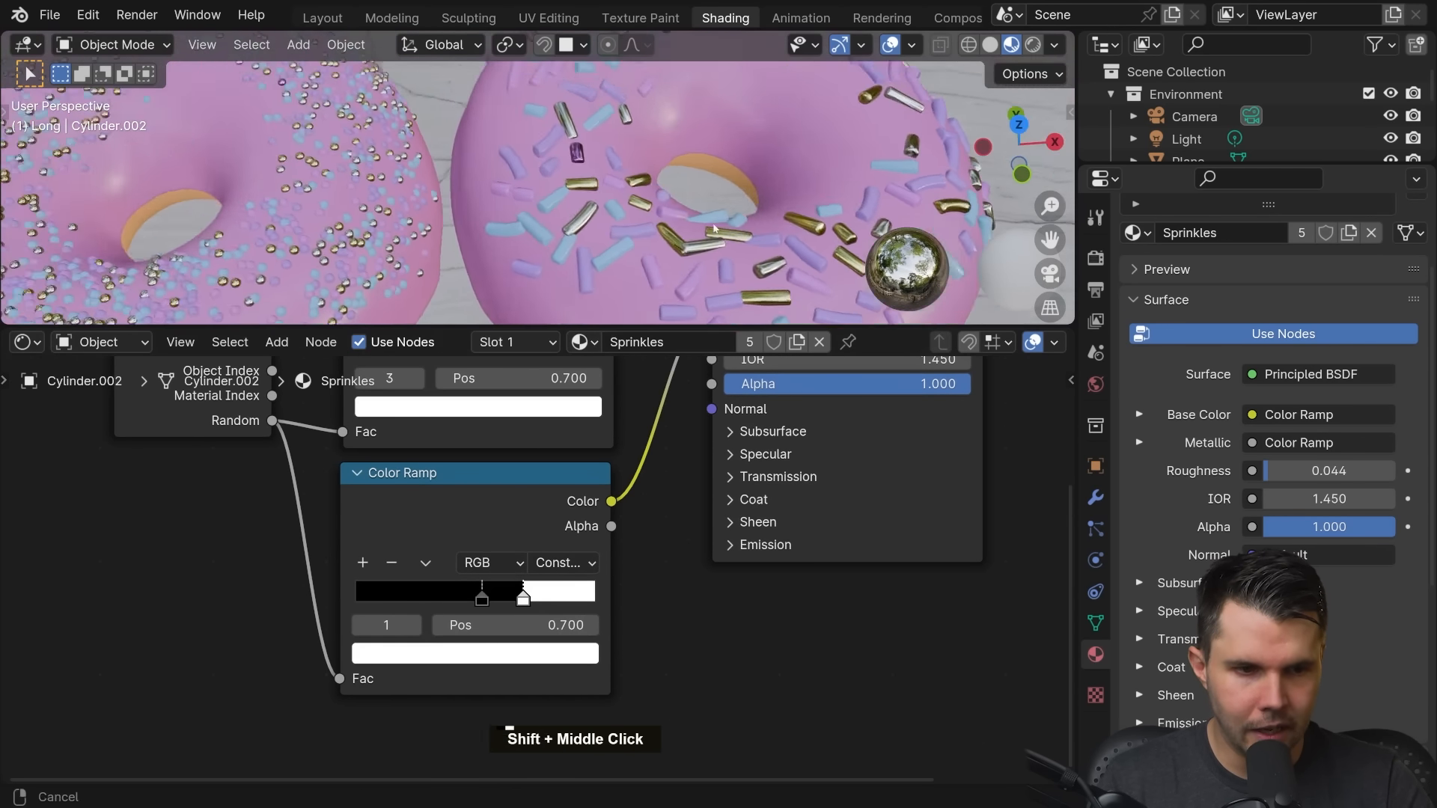
{"action": "scroll", "coordinate": [653, 174], "scroll_direction": "up", "scroll_amount": 5}
{"action": "scroll", "coordinate": [652, 174], "scroll_direction": "up", "scroll_amount": 2}
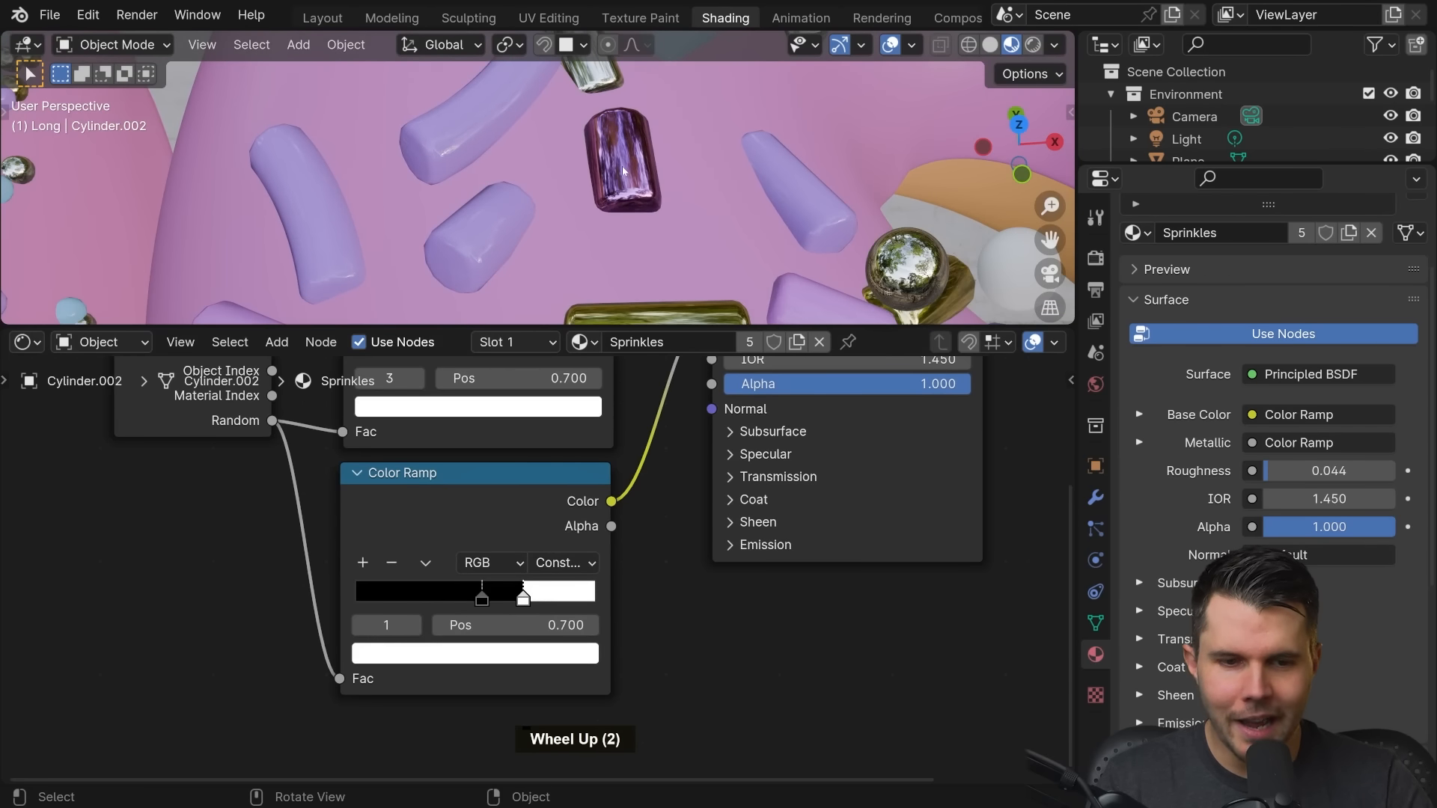
{"action": "middle_click_drag", "start_coordinate": [599, 524], "coordinate": [575, 659]}
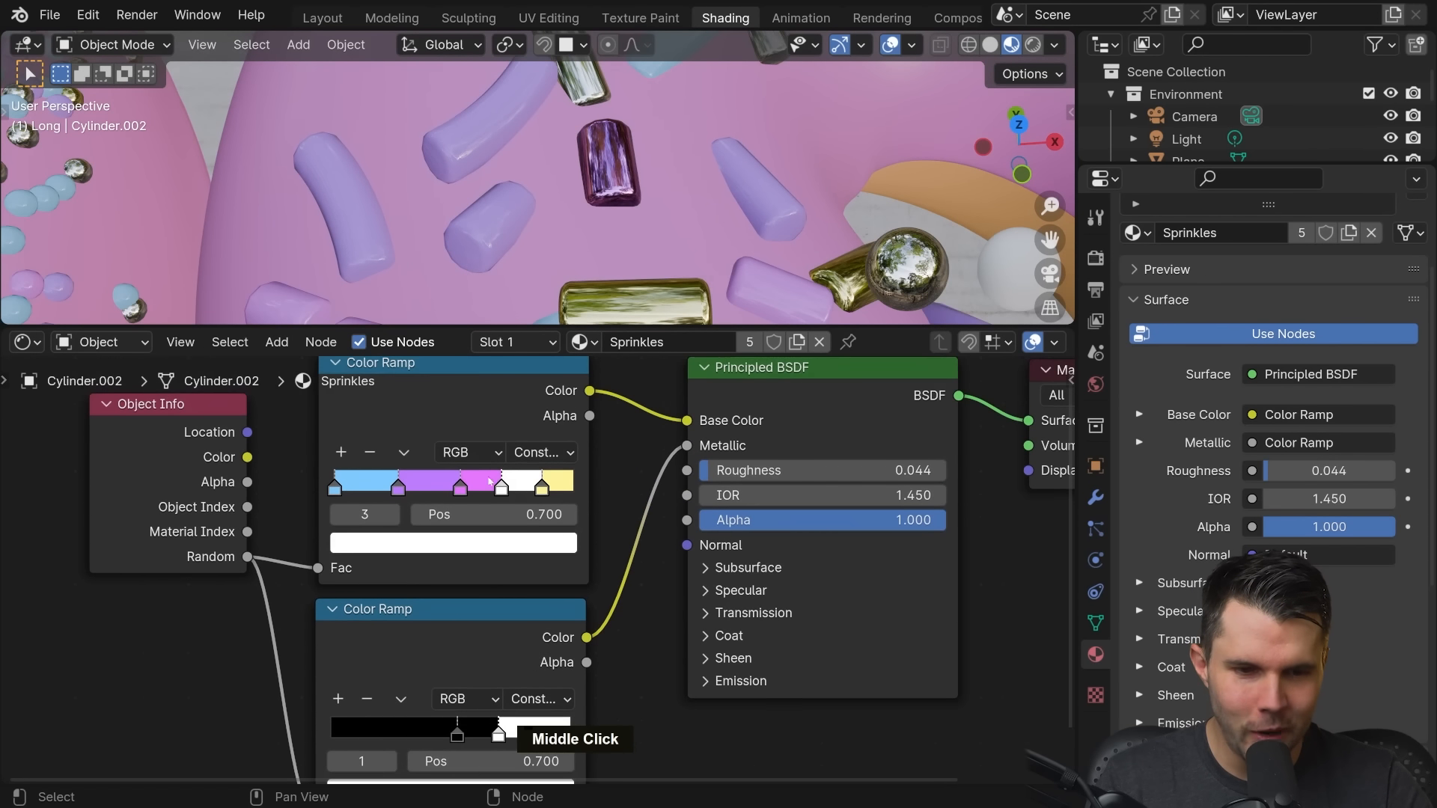
{"action": "left_click_drag", "start_coordinate": [461, 488], "coordinate": [454, 487]}
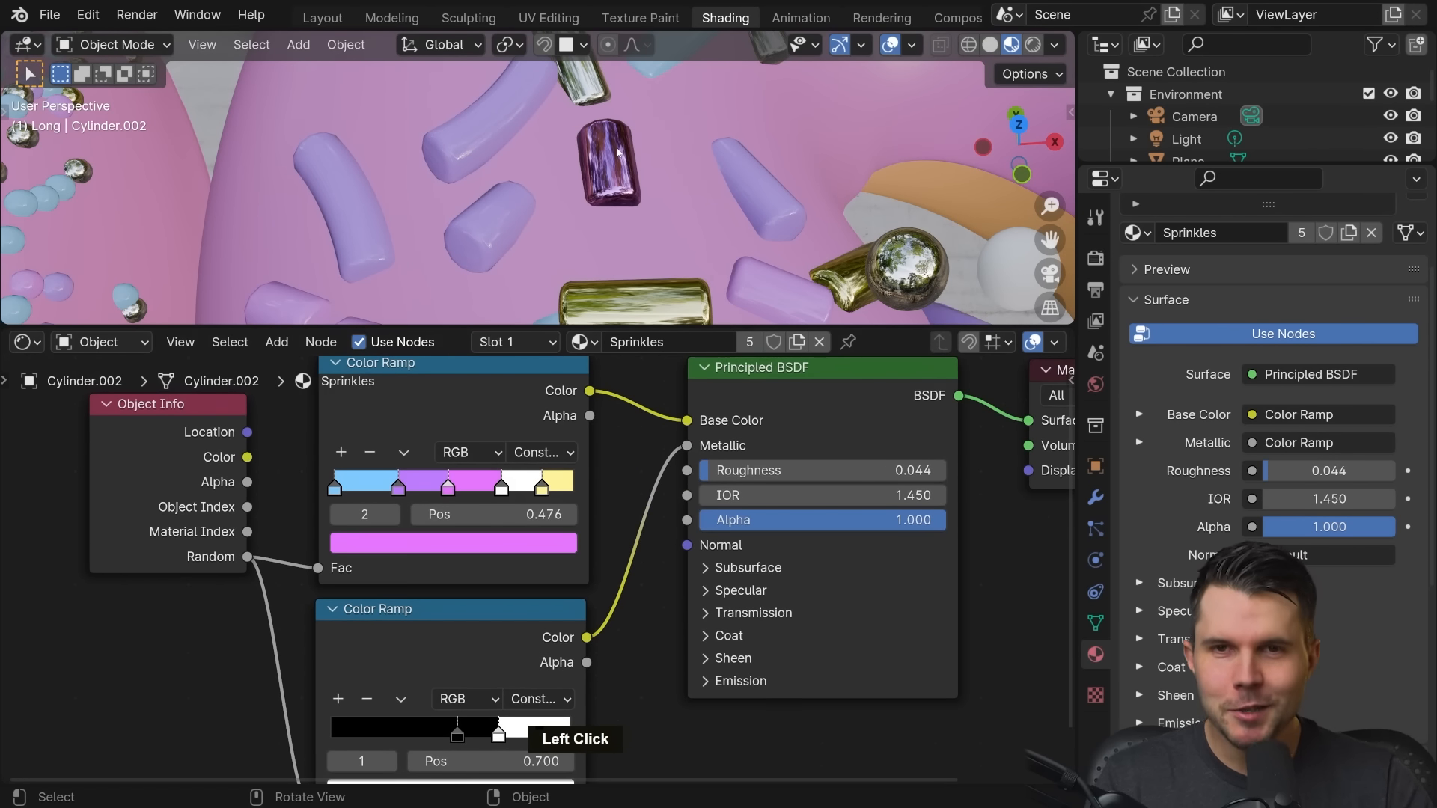
{"action": "scroll", "coordinate": [618, 152], "scroll_direction": "down", "scroll_amount": 5}
{"action": "scroll", "coordinate": [604, 193], "scroll_direction": "up", "scroll_amount": 2}
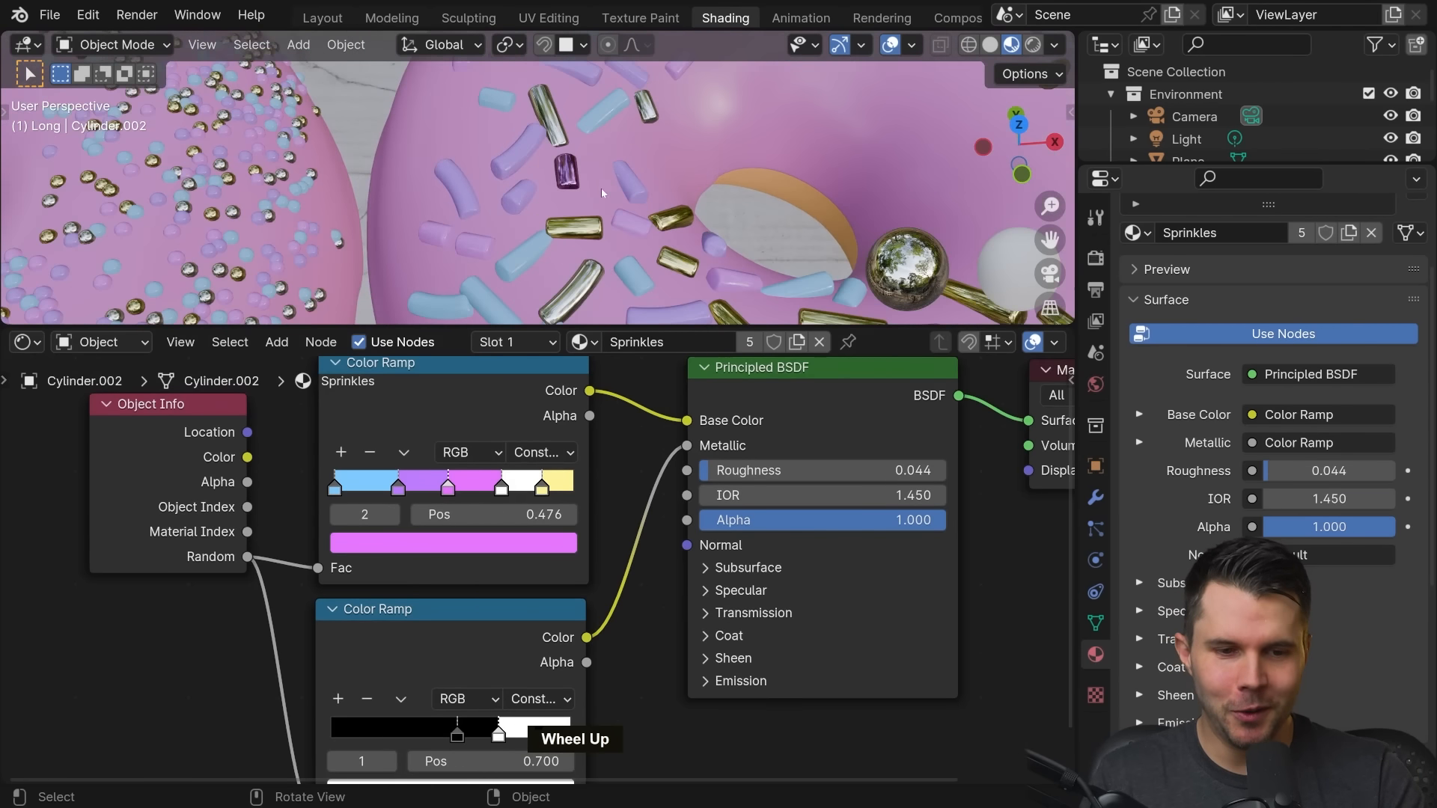
{"action": "scroll", "coordinate": [603, 193], "scroll_direction": "up", "scroll_amount": 1}
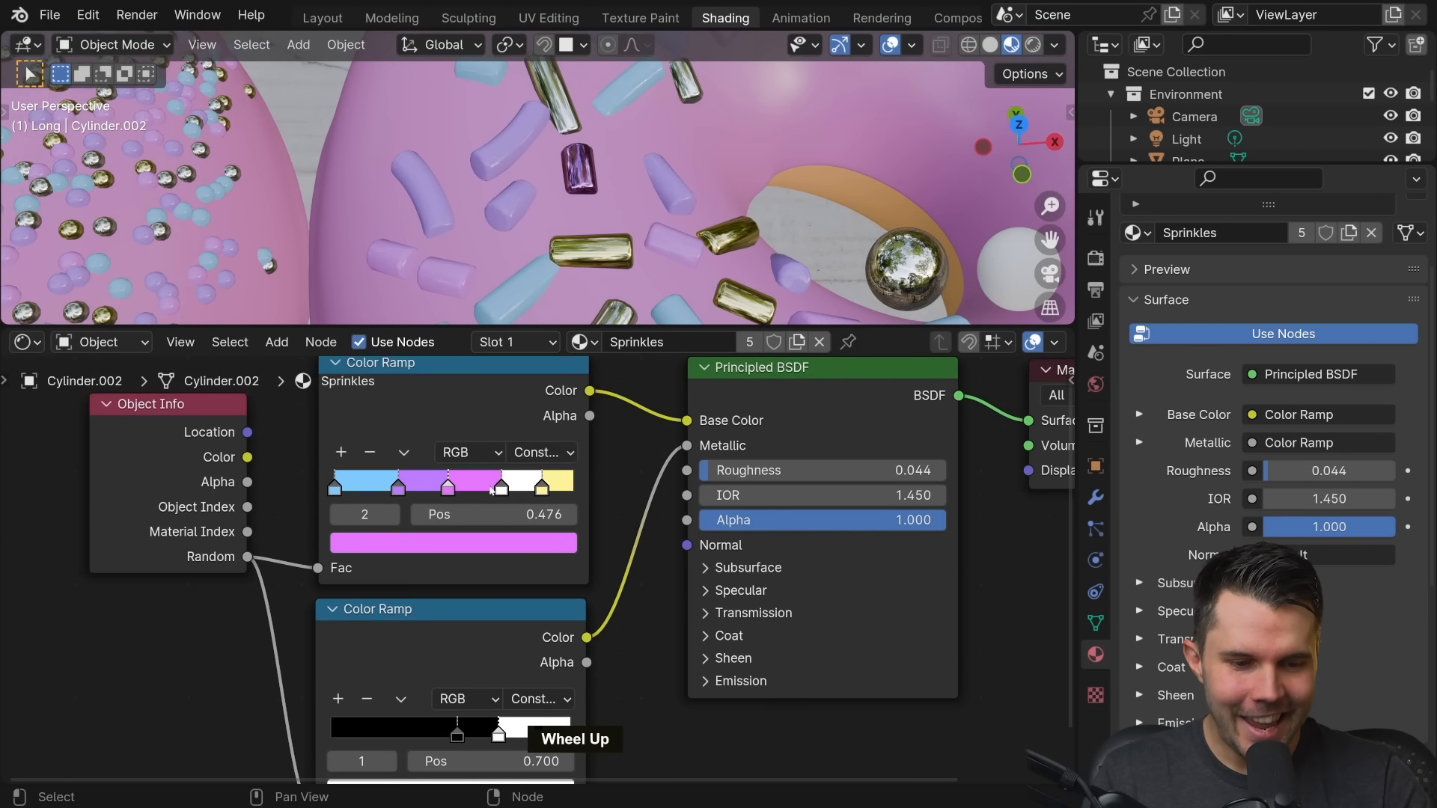
Compare the white stop positions of the upper and lower Color Ramps
{"action": "scroll", "coordinate": [492, 490], "scroll_direction": "up", "scroll_amount": 3}
{"action": "double_click", "coordinate": [485, 448]}
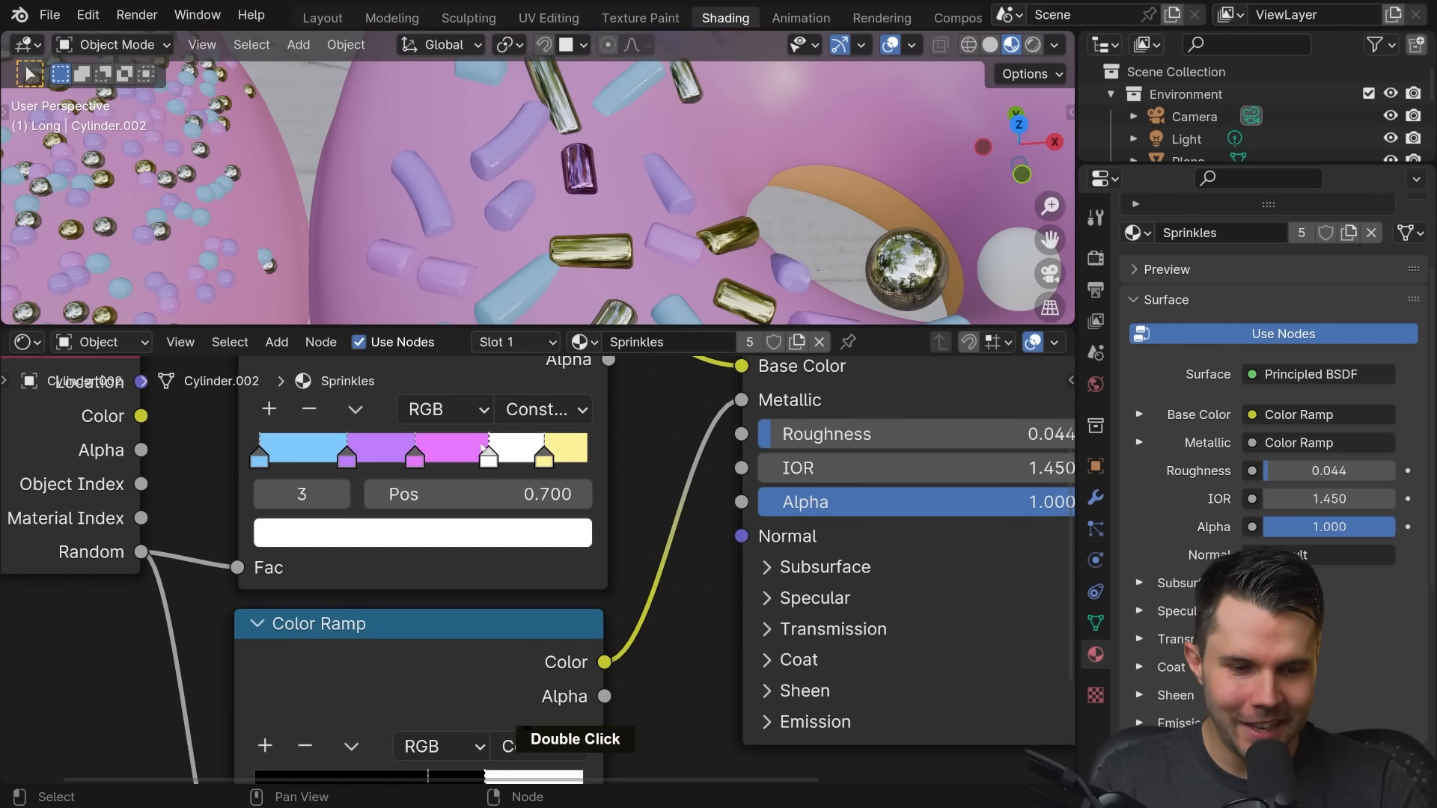
{"action": "middle_click_drag", "start_coordinate": [485, 778], "coordinate": [502, 562]}
{"action": "left_click", "coordinate": [502, 562]}
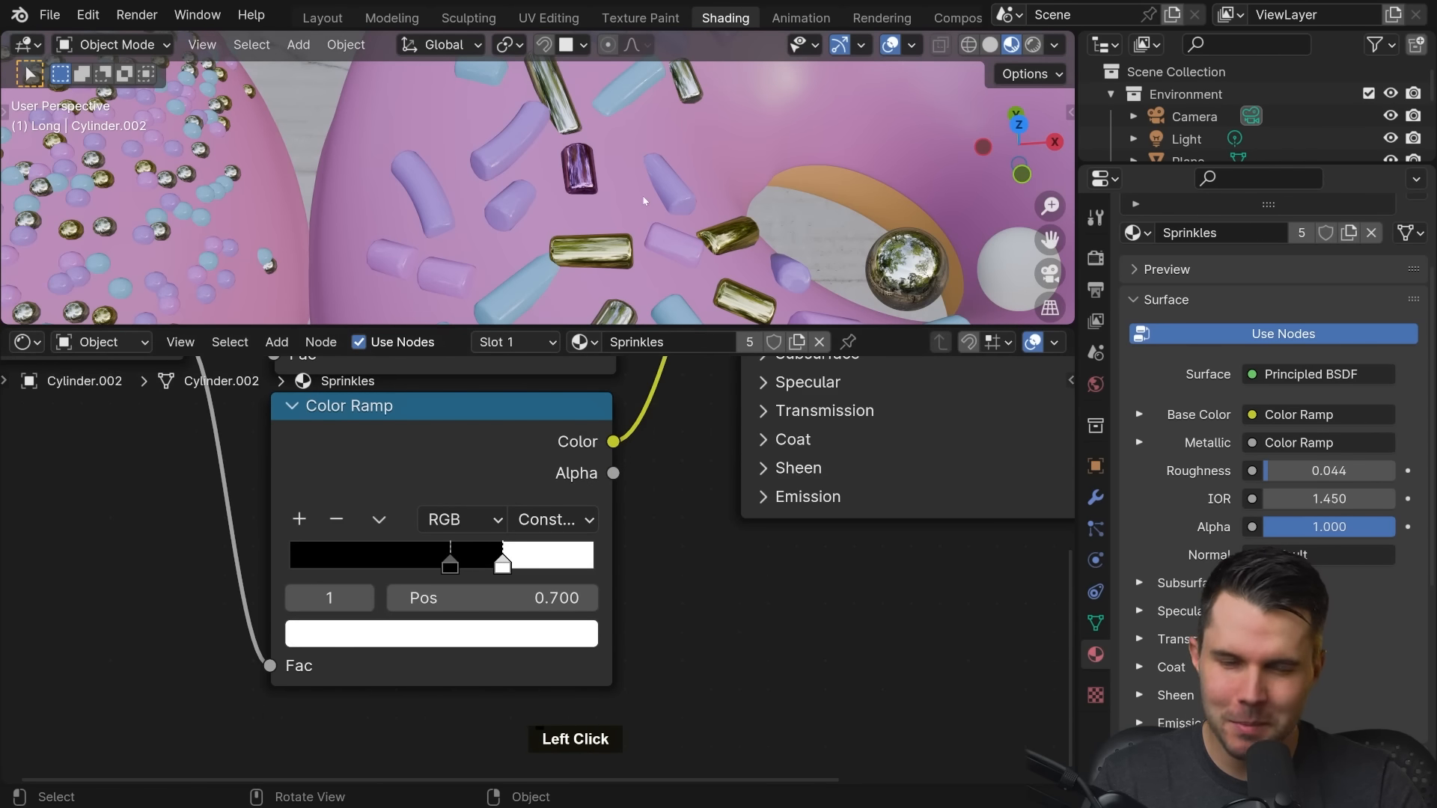
Examine the metallic and pastel sprinkles on the donuts, including a close look at the reflections on the purple ones
{"action": "middle_click_drag", "start_coordinate": [514, 450], "coordinate": [540, 690]}
{"action": "scroll", "coordinate": [661, 300], "scroll_direction": "down", "scroll_amount": 5}
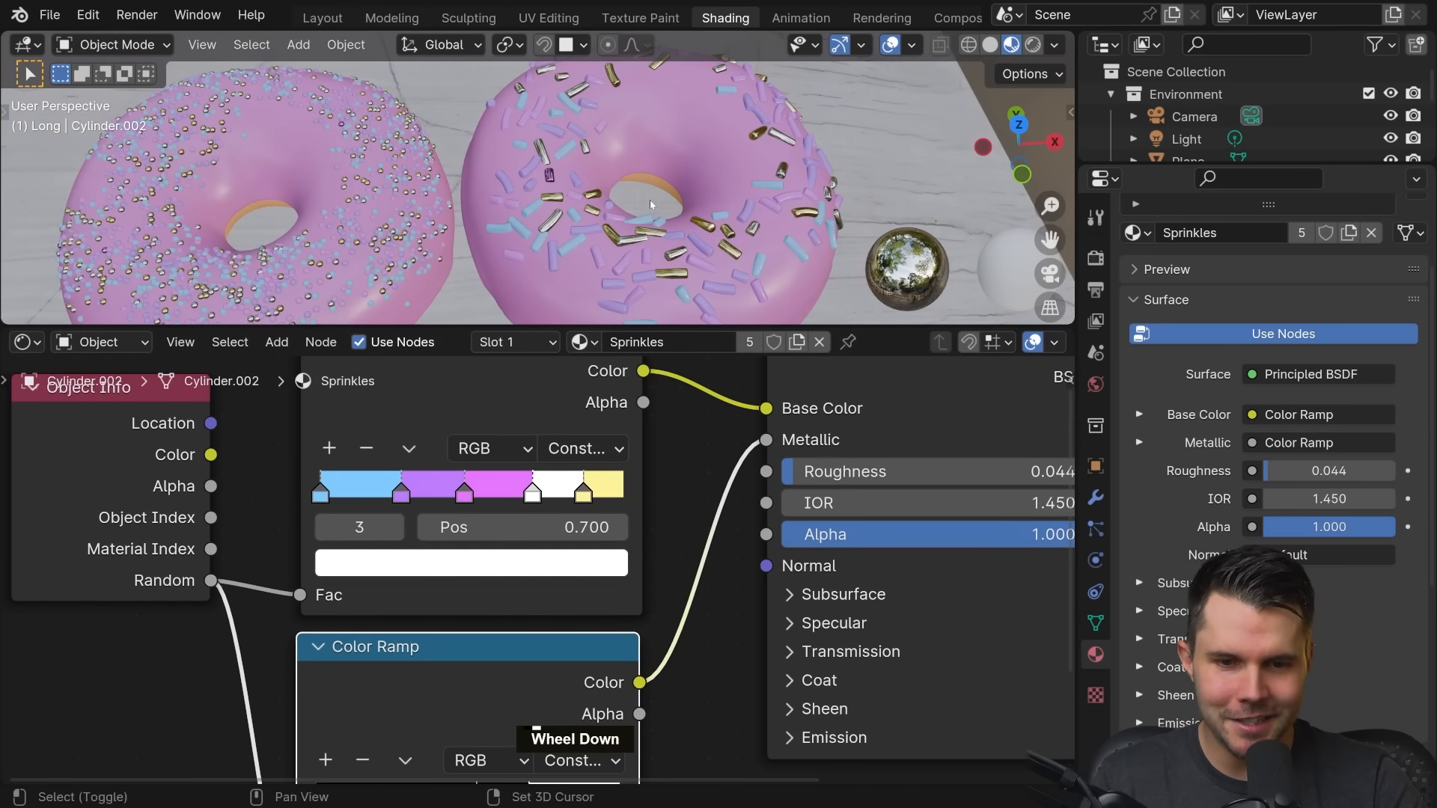
{"action": "middle_click_drag", "start_coordinate": [661, 300], "coordinate": [501, 198], "text": "shift"}
{"action": "scroll", "coordinate": [478, 239], "scroll_direction": "up", "scroll_amount": 4}
{"action": "scroll", "coordinate": [464, 241], "scroll_direction": "down", "scroll_amount": 2}
{"action": "scroll", "coordinate": [464, 241], "scroll_direction": "down", "scroll_amount": 3}
{"action": "scroll", "coordinate": [516, 224], "scroll_direction": "up", "scroll_amount": 3}
{"action": "scroll", "coordinate": [494, 196], "scroll_direction": "up", "scroll_amount": 1}
{"action": "scroll", "coordinate": [471, 181], "scroll_direction": "down", "scroll_amount": 3}
{"action": "scroll", "coordinate": [550, 531], "scroll_direction": "down", "scroll_amount": 5}
{"action": "middle_click_drag", "start_coordinate": [535, 563], "coordinate": [511, 498]}
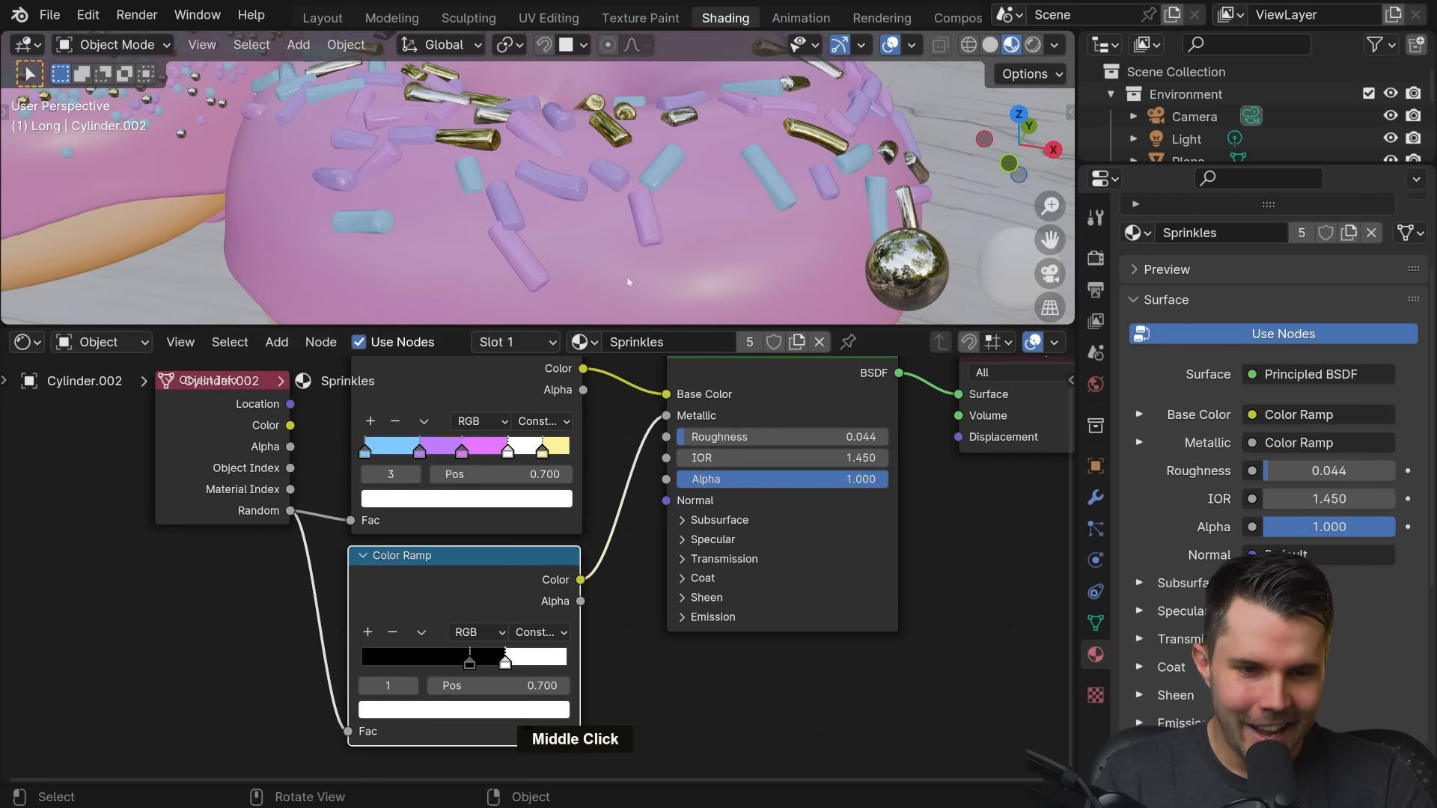
{"action": "scroll", "coordinate": [599, 187], "scroll_direction": "up", "scroll_amount": 3}
{"action": "middle_click_drag", "start_coordinate": [608, 191], "coordinate": [513, 167], "text": "ctrl"}
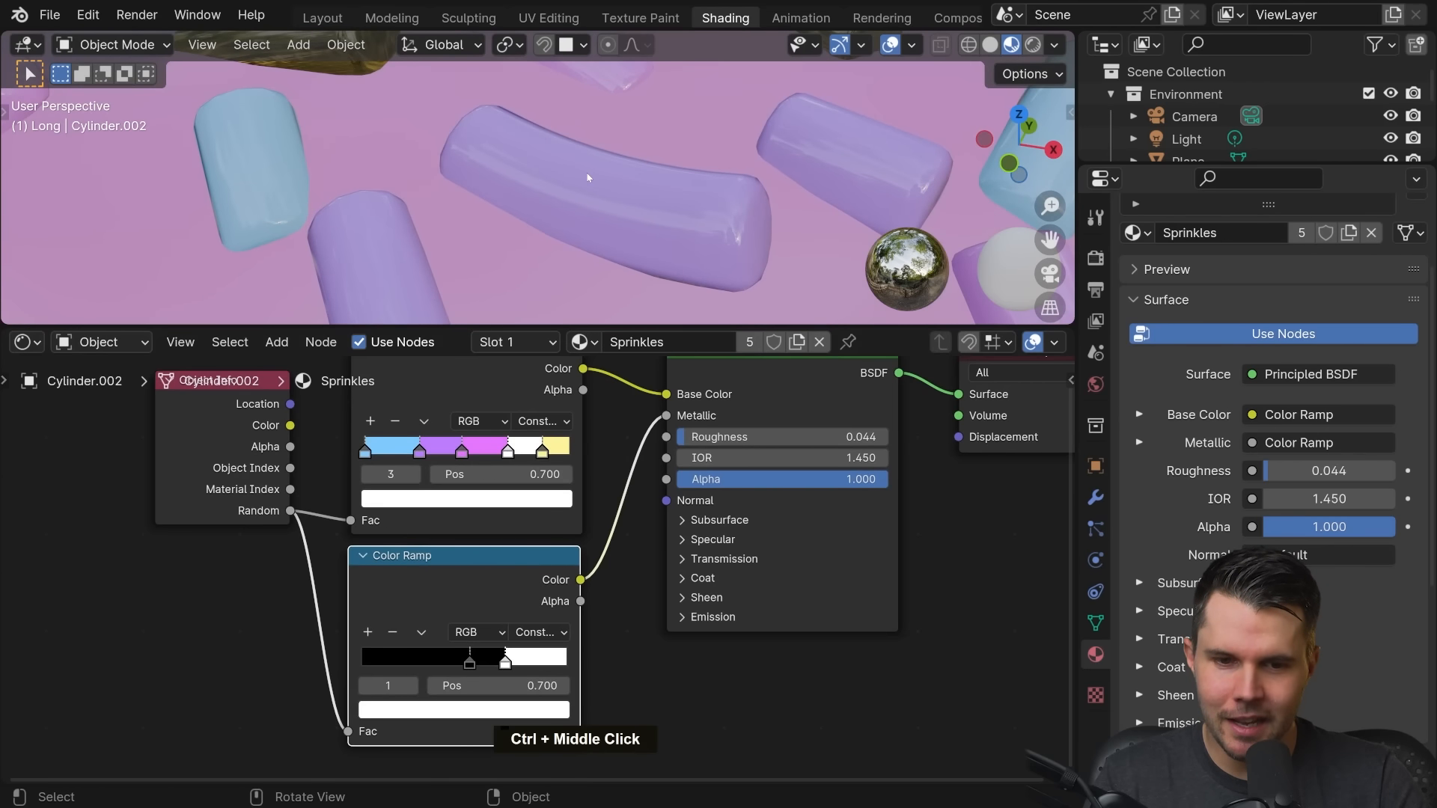
Duplicate the metallic Color Ramp with its link from the Object Info Random output and place the copy below it
{"action": "middle_click_drag", "start_coordinate": [658, 528], "coordinate": [659, 444]}
{"action": "scroll", "coordinate": [659, 444], "scroll_direction": "down", "scroll_amount": 2}
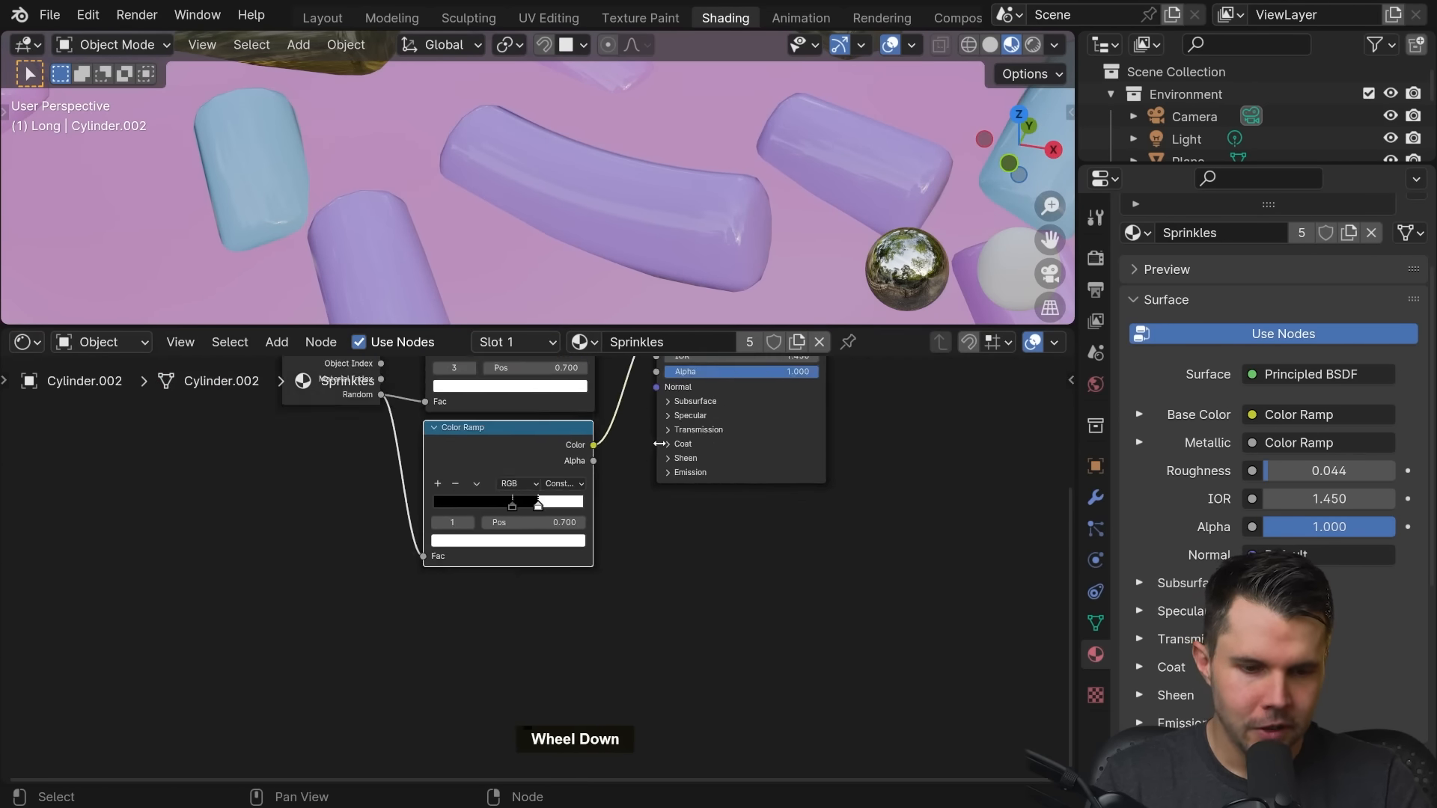
{"action": "left_click", "coordinate": [523, 443]}
{"action": "key", "text": "ctrl+shift+d"}
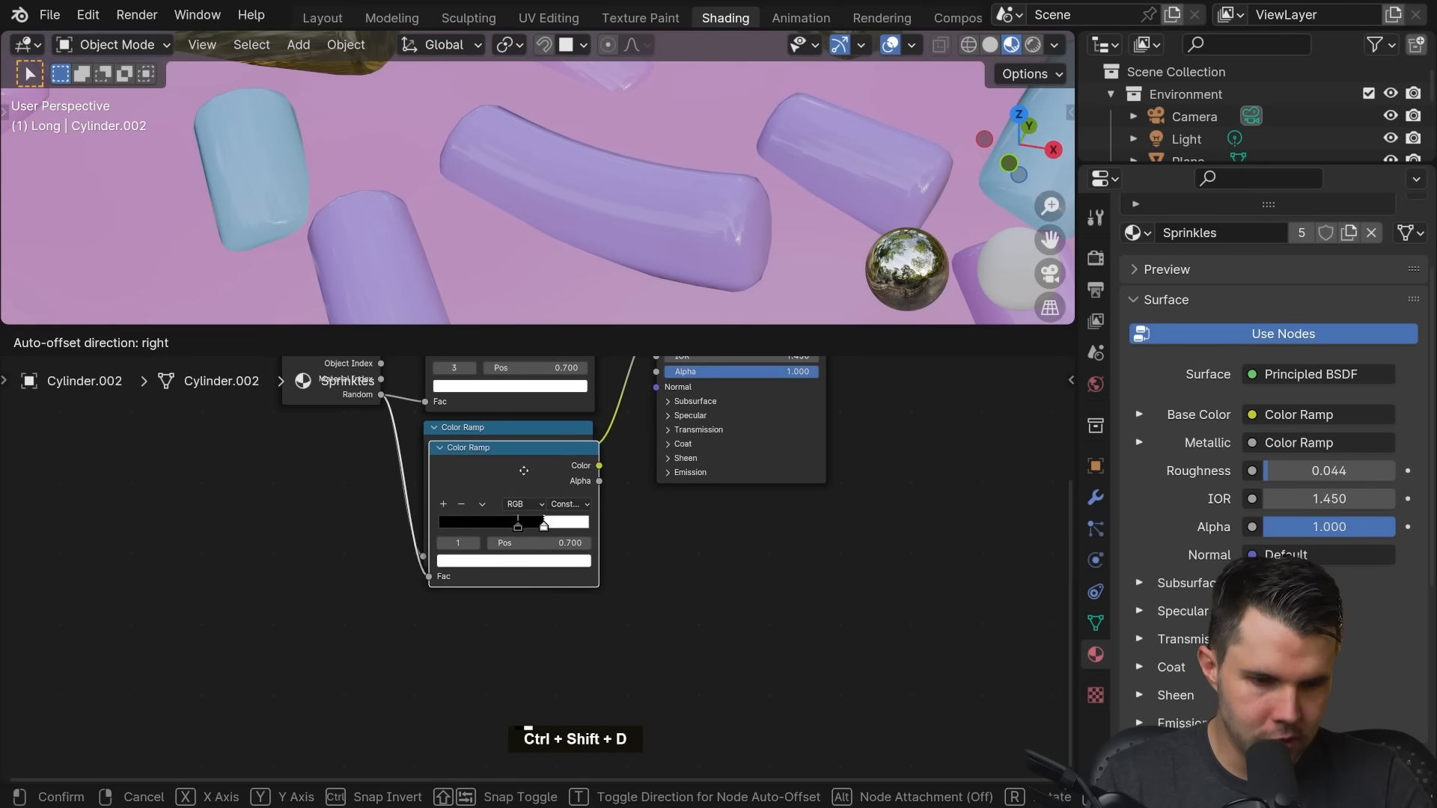
{"action": "middle_click", "coordinate": [525, 596]}
{"action": "left_click", "coordinate": [524, 596]}
{"action": "middle_click_drag", "start_coordinate": [667, 401], "coordinate": [631, 490]}
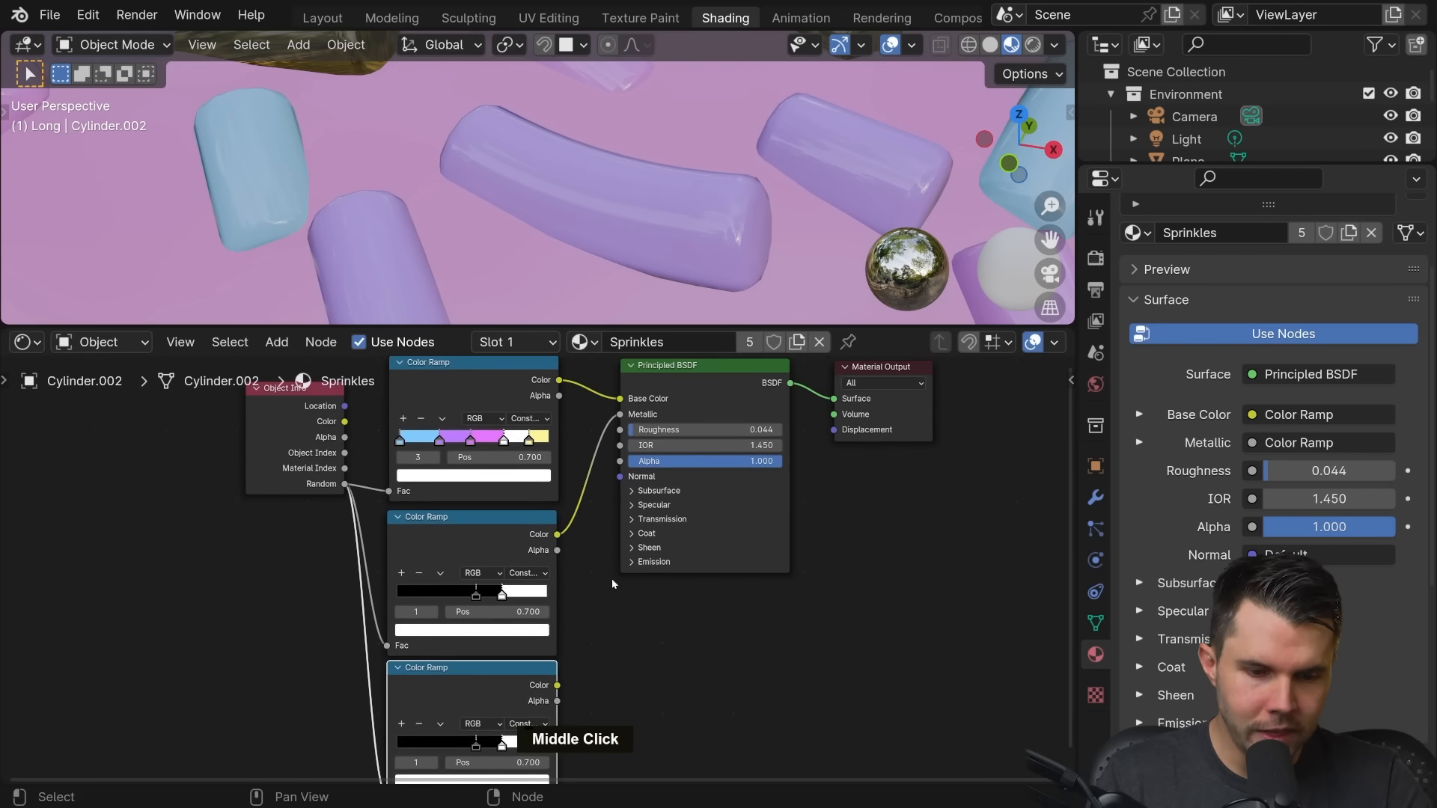
{"action": "middle_click_drag", "start_coordinate": [612, 584], "coordinate": [587, 598]}
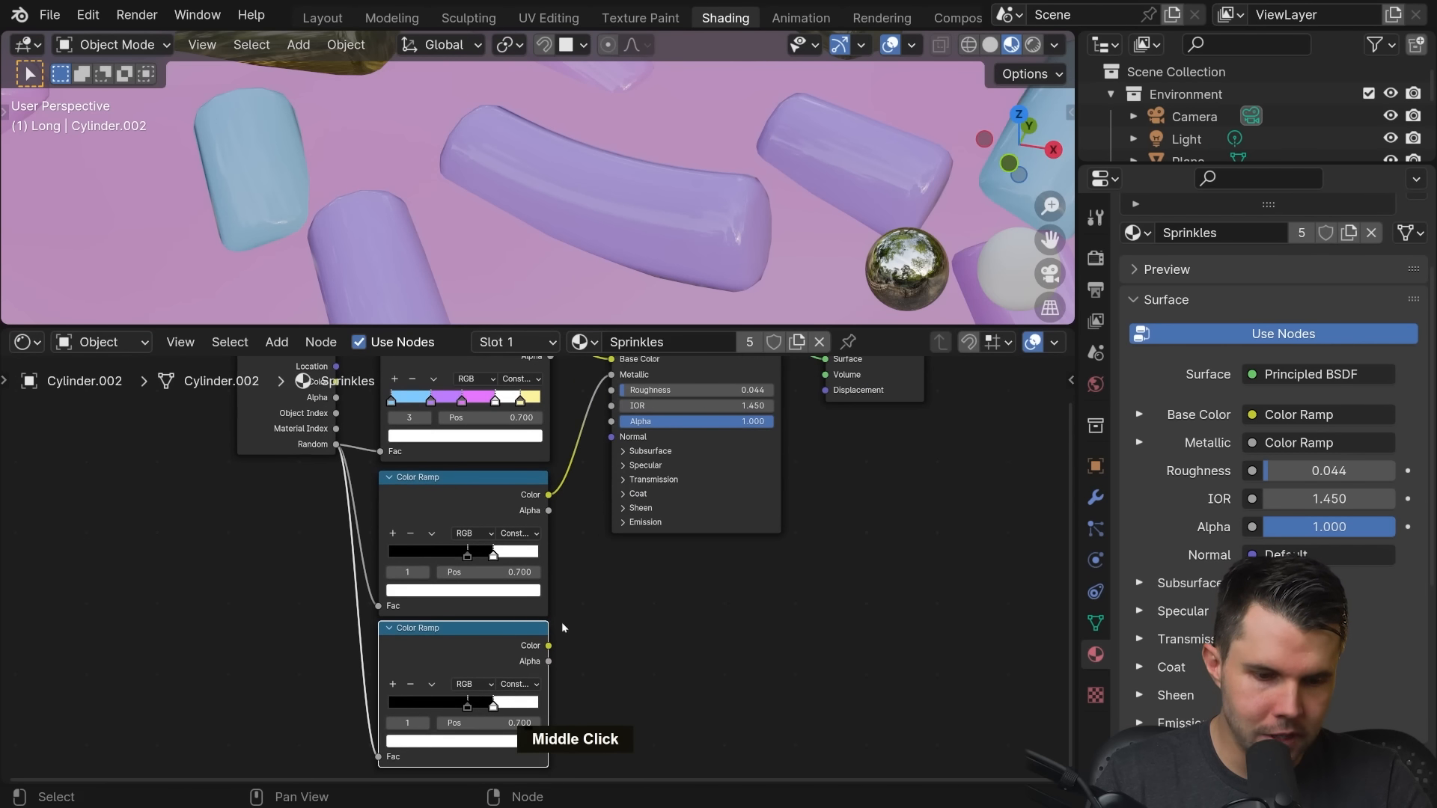
Connect the Color output of the duplicated Color Ramp to the Roughness input of the Principled BSDF
{"action": "left_click_drag", "start_coordinate": [547, 645], "coordinate": [617, 459]}
{"action": "scroll", "coordinate": [642, 442], "scroll_direction": "up", "scroll_amount": 1}
{"action": "scroll", "coordinate": [642, 442], "scroll_direction": "up", "scroll_amount": 2}
{"action": "middle_click_drag", "start_coordinate": [643, 442], "coordinate": [637, 359]}
{"action": "scroll", "coordinate": [637, 359], "scroll_direction": "up", "scroll_amount": 1}
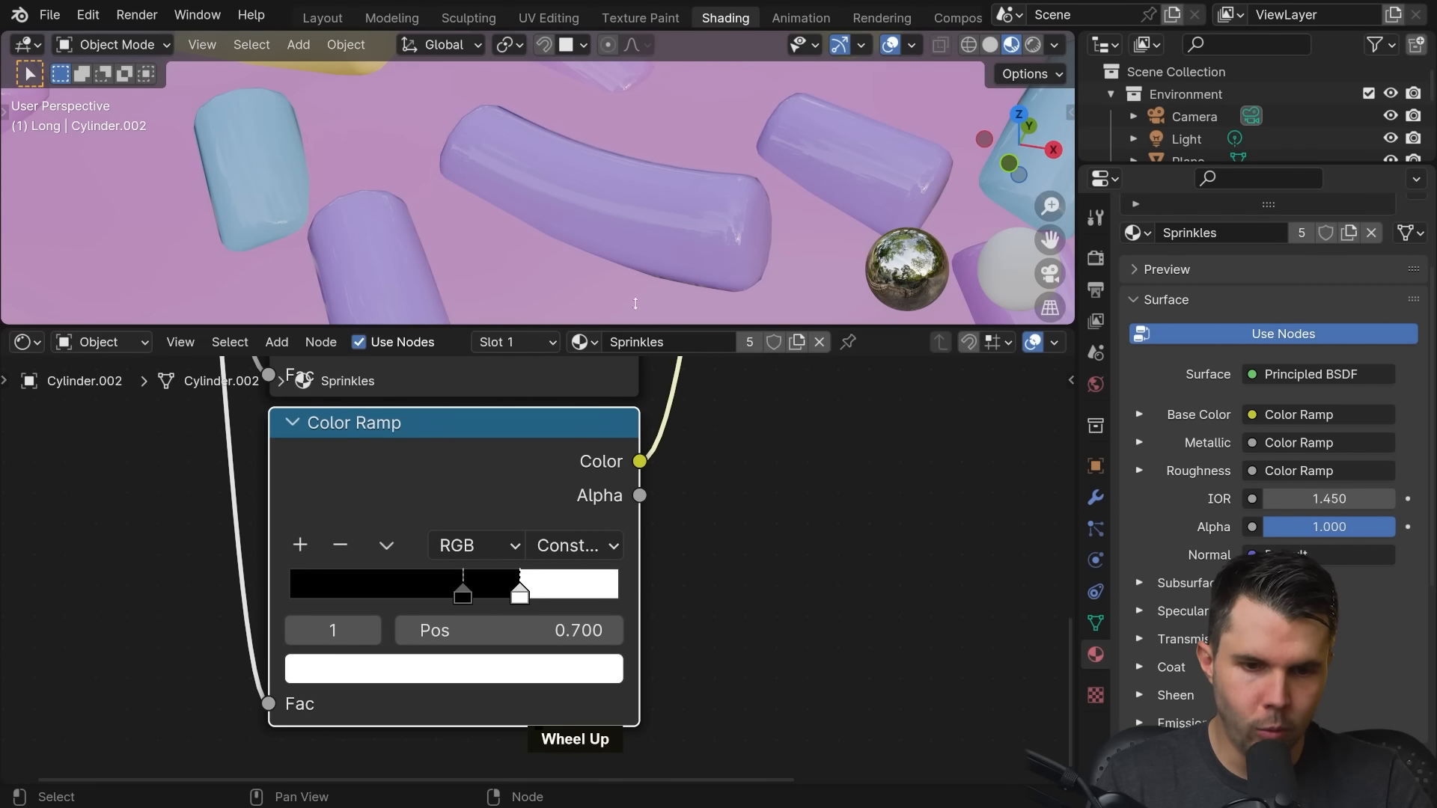
{"action": "scroll", "coordinate": [542, 606], "scroll_direction": "up", "scroll_amount": 1}
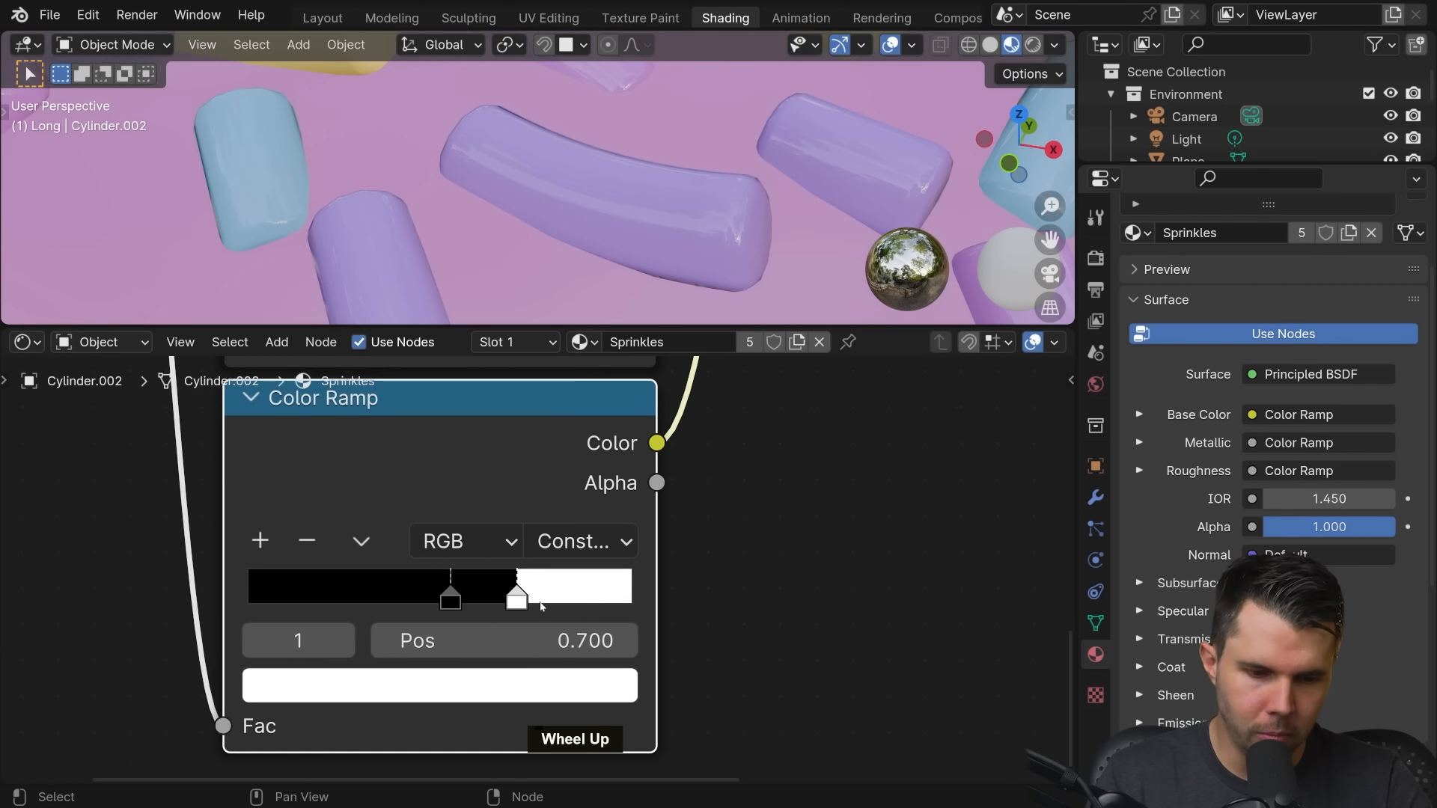
Darken the white stop at position 0.7 in the roughness Color Ramp to a very dark grey
{"action": "left_click", "coordinate": [527, 599]}
{"action": "left_click", "coordinate": [521, 685]}
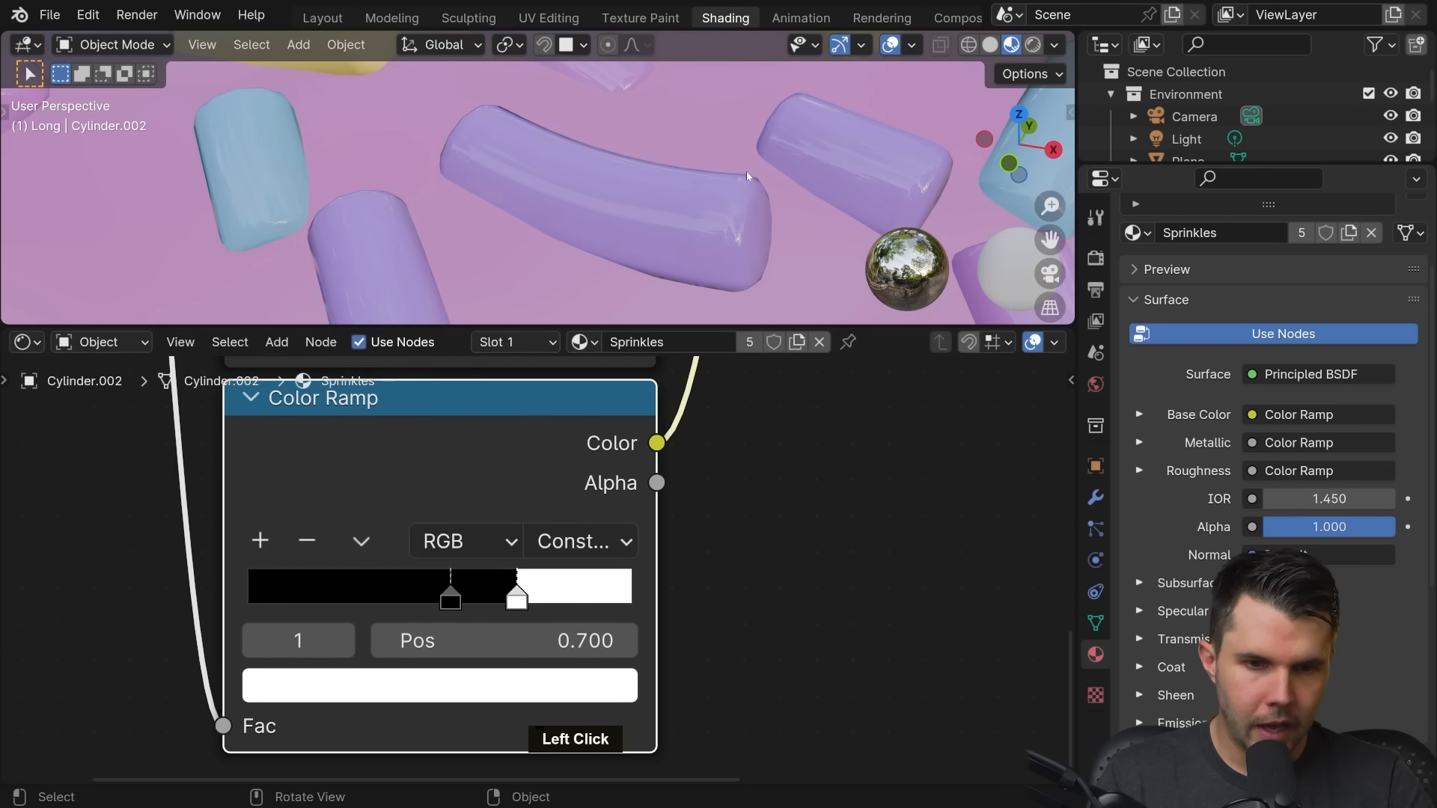
{"action": "scroll", "coordinate": [716, 142], "scroll_direction": "down", "scroll_amount": 5}
{"action": "scroll", "coordinate": [717, 142], "scroll_direction": "up", "scroll_amount": 5}
{"action": "middle_click_drag", "start_coordinate": [711, 141], "coordinate": [636, 254], "text": "shift"}
{"action": "scroll", "coordinate": [649, 177], "scroll_direction": "up", "scroll_amount": 3}
{"action": "left_click", "coordinate": [528, 675]}
{"action": "left_click_drag", "start_coordinate": [419, 596], "coordinate": [326, 595]}
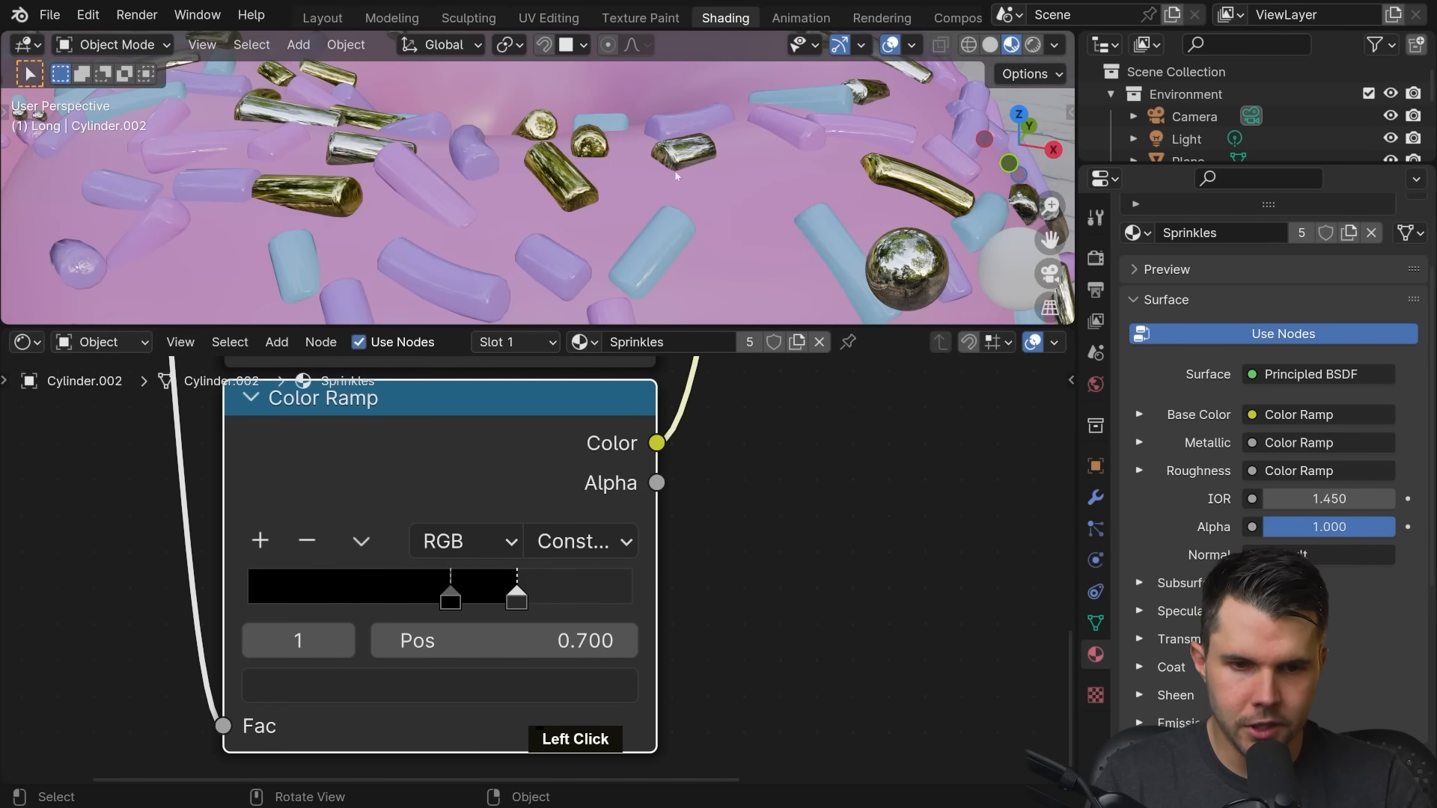
Brighten the black stop at position 0.527 in the roughness Color Ramp to a mid grey for the non-metallic sprinkles
{"action": "scroll", "coordinate": [454, 163], "scroll_direction": "up", "scroll_amount": 2}
{"action": "scroll", "coordinate": [453, 163], "scroll_direction": "down", "scroll_amount": 2}
{"action": "left_click", "coordinate": [464, 599]}
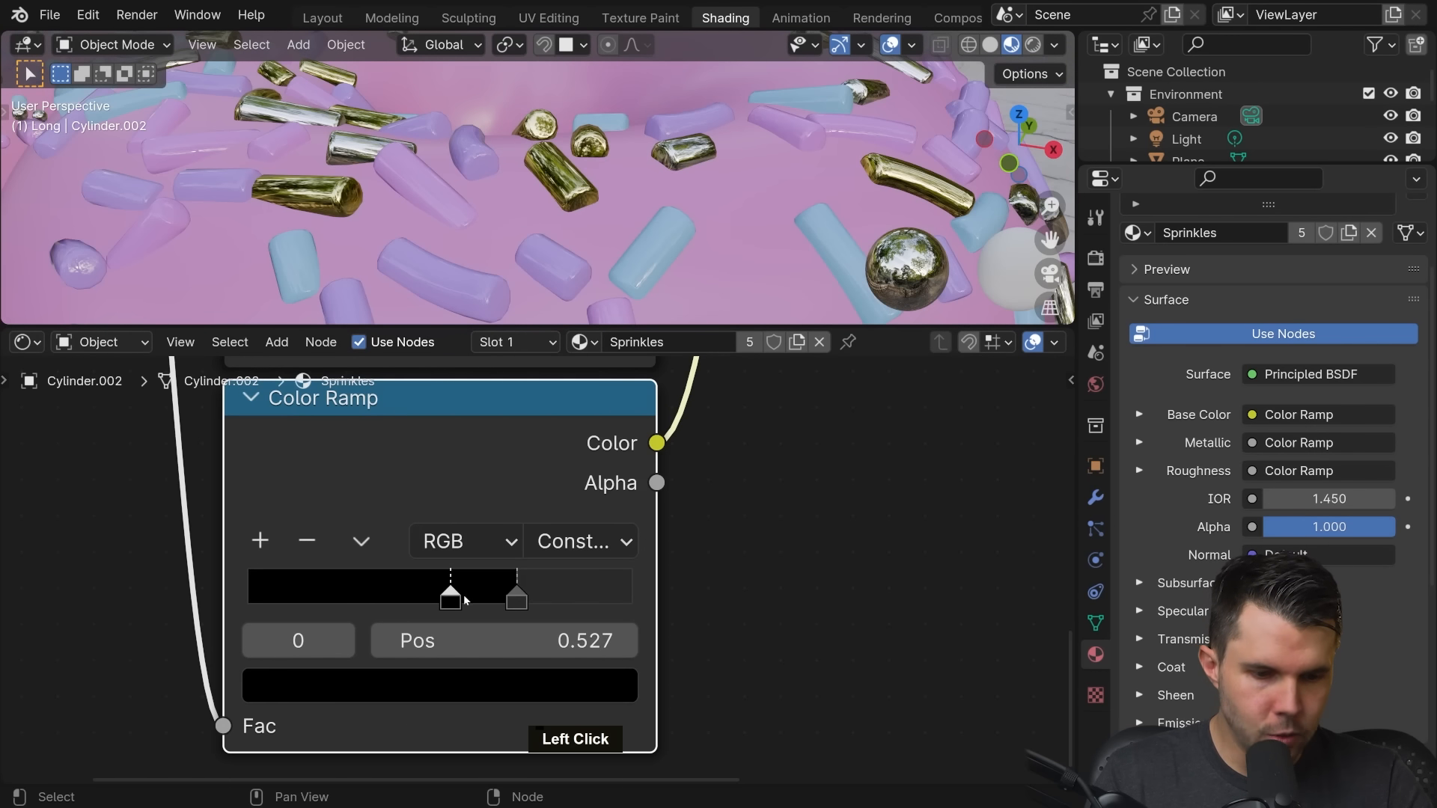
{"action": "left_click", "coordinate": [431, 686]}
{"action": "left_click_drag", "start_coordinate": [439, 594], "coordinate": [547, 593]}
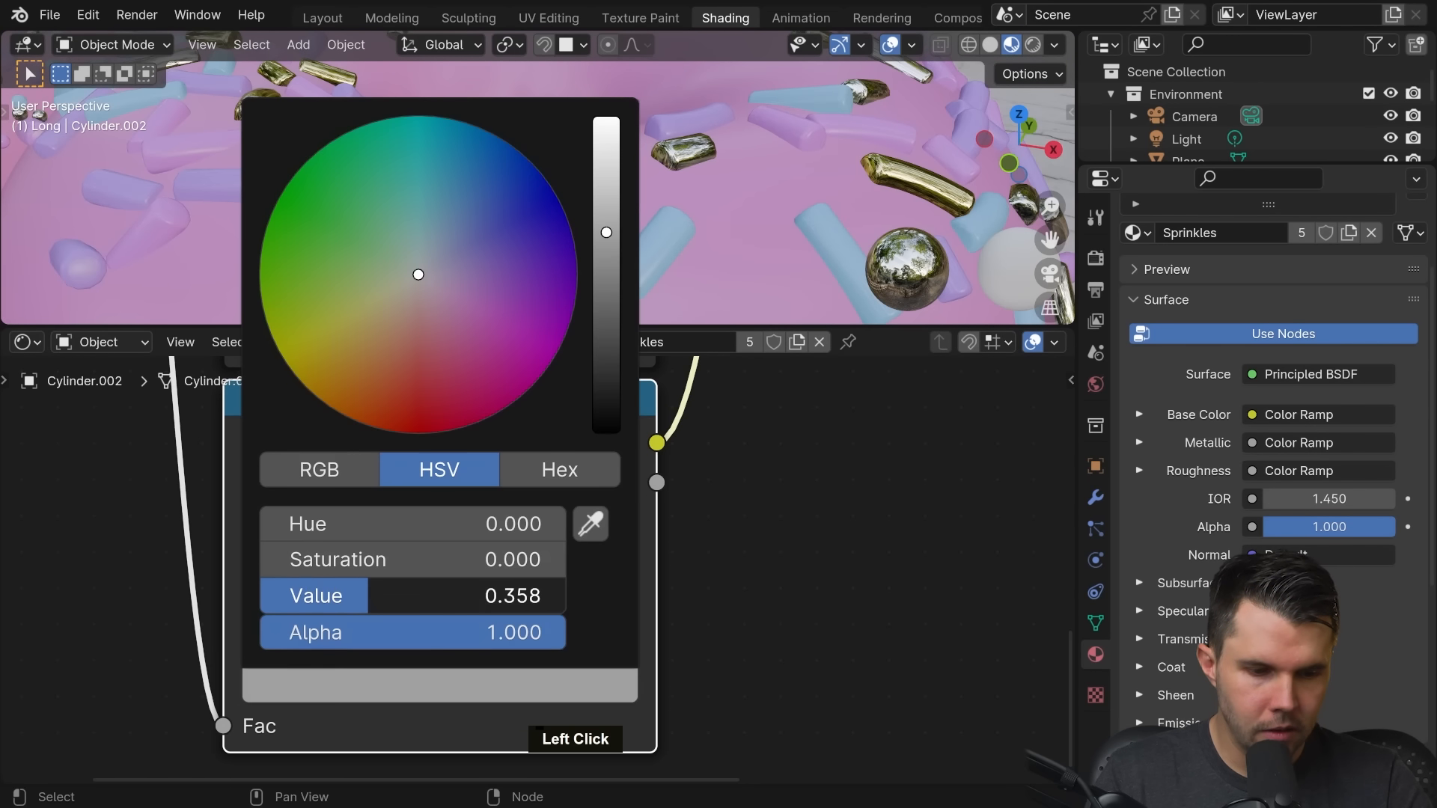
{"action": "scroll", "coordinate": [673, 205], "scroll_direction": "up", "scroll_amount": 3}
{"action": "middle_click_drag", "start_coordinate": [549, 241], "coordinate": [725, 137], "text": "shift"}
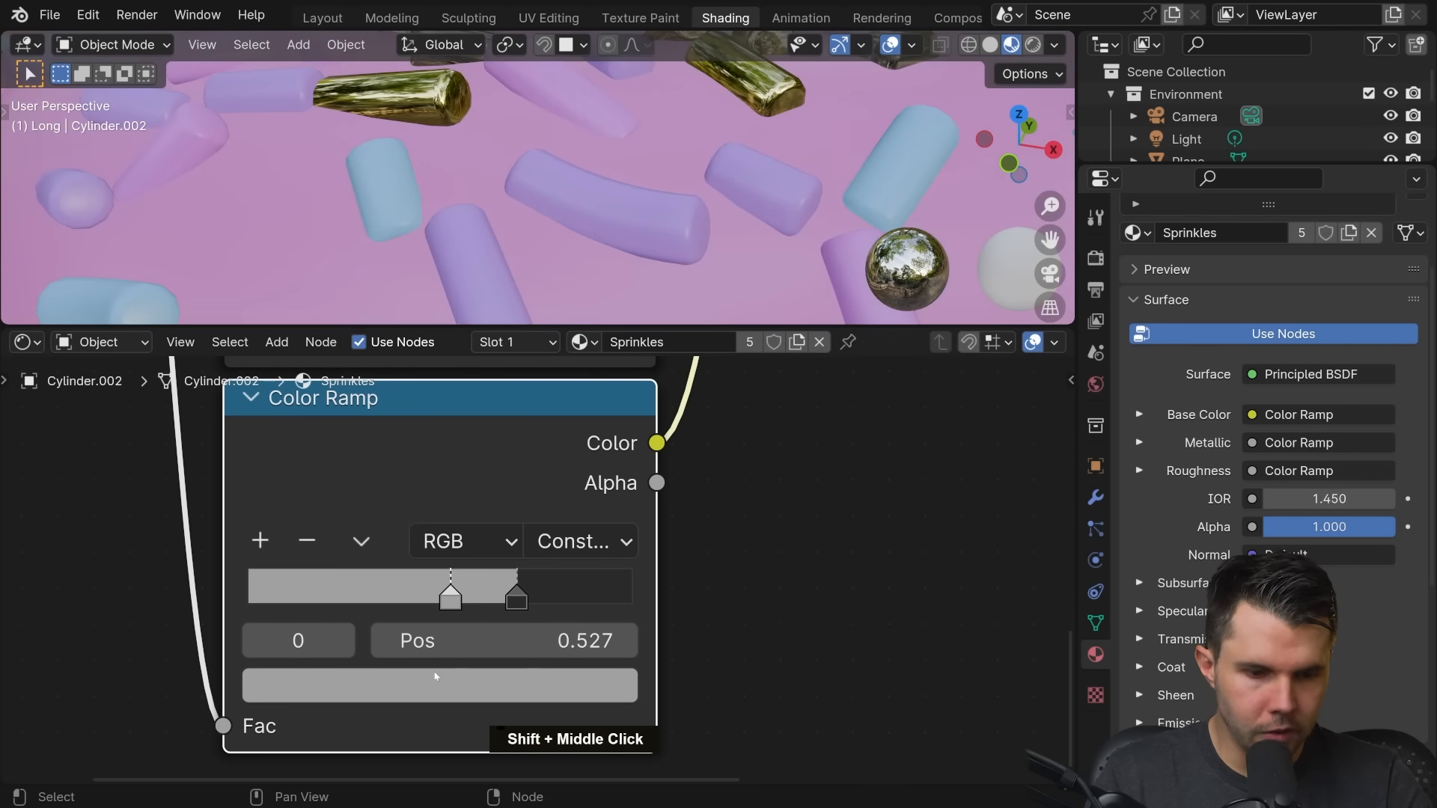
{"action": "left_click", "coordinate": [437, 680]}
{"action": "left_click_drag", "start_coordinate": [442, 595], "coordinate": [429, 596]}
Examine the matte pastel and shiny metallic sprinkles on both donuts from near and far
{"action": "scroll", "coordinate": [713, 220], "scroll_direction": "down", "scroll_amount": 4}
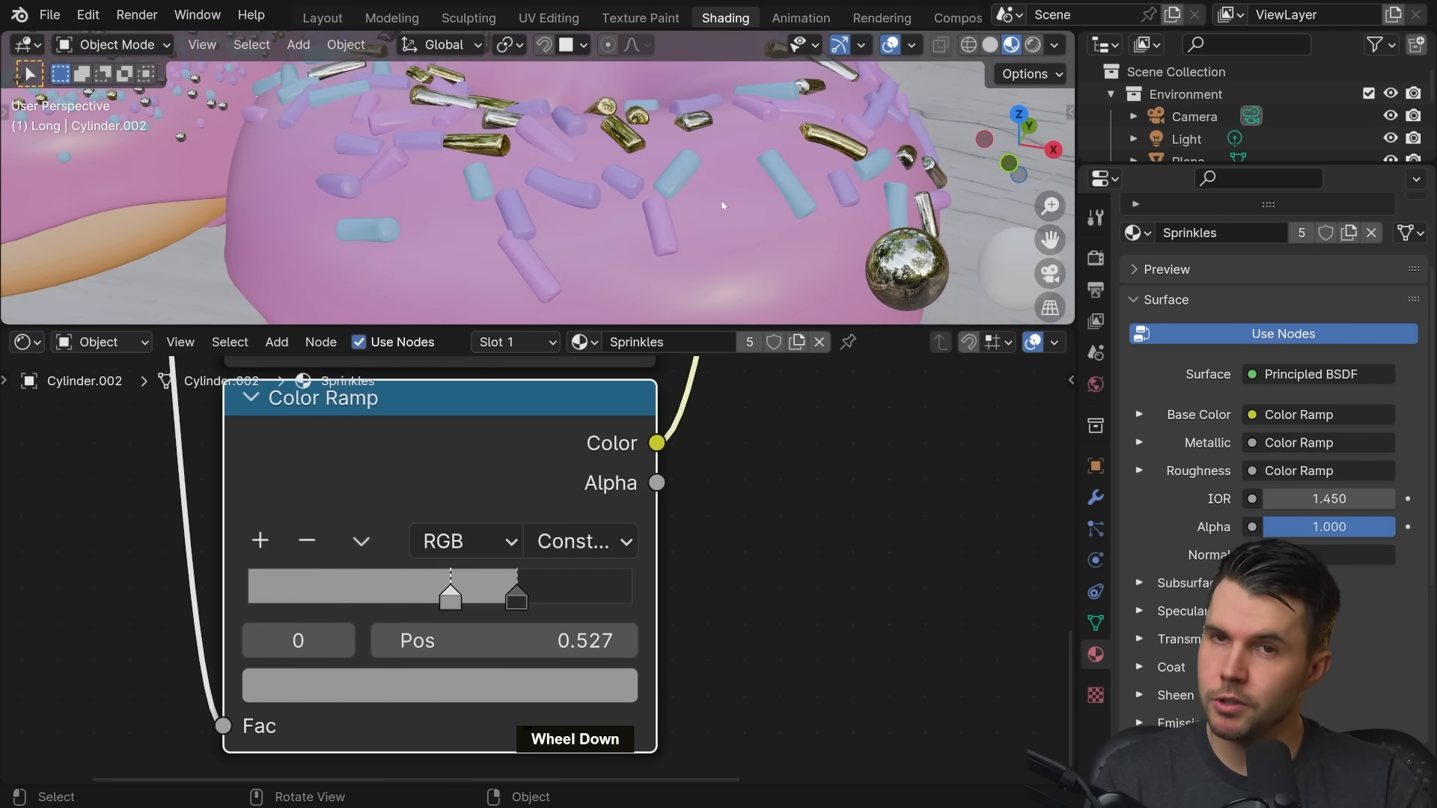
{"action": "middle_click_drag", "start_coordinate": [704, 174], "coordinate": [692, 206]}
{"action": "scroll", "coordinate": [618, 214], "scroll_direction": "up", "scroll_amount": 3}
{"action": "scroll", "coordinate": [663, 189], "scroll_direction": "down", "scroll_amount": 2}
{"action": "scroll", "coordinate": [664, 187], "scroll_direction": "down", "scroll_amount": 4}
{"action": "scroll", "coordinate": [673, 202], "scroll_direction": "down", "scroll_amount": 5}
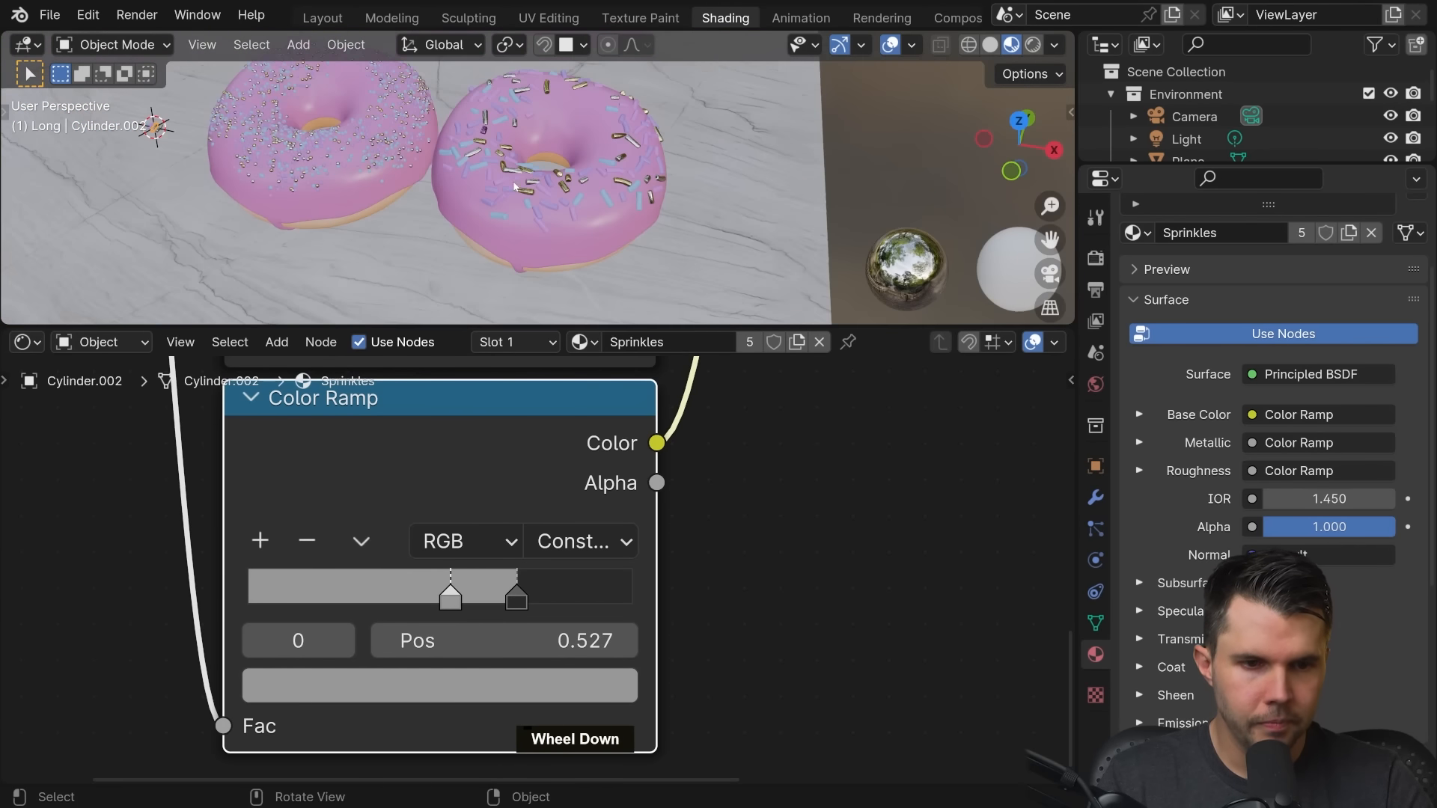
{"action": "scroll", "coordinate": [586, 179], "scroll_direction": "up", "scroll_amount": 1}
{"action": "scroll", "coordinate": [587, 179], "scroll_direction": "down", "scroll_amount": 2}
{"action": "middle_click_drag", "start_coordinate": [587, 178], "coordinate": [591, 161], "text": "shift"}
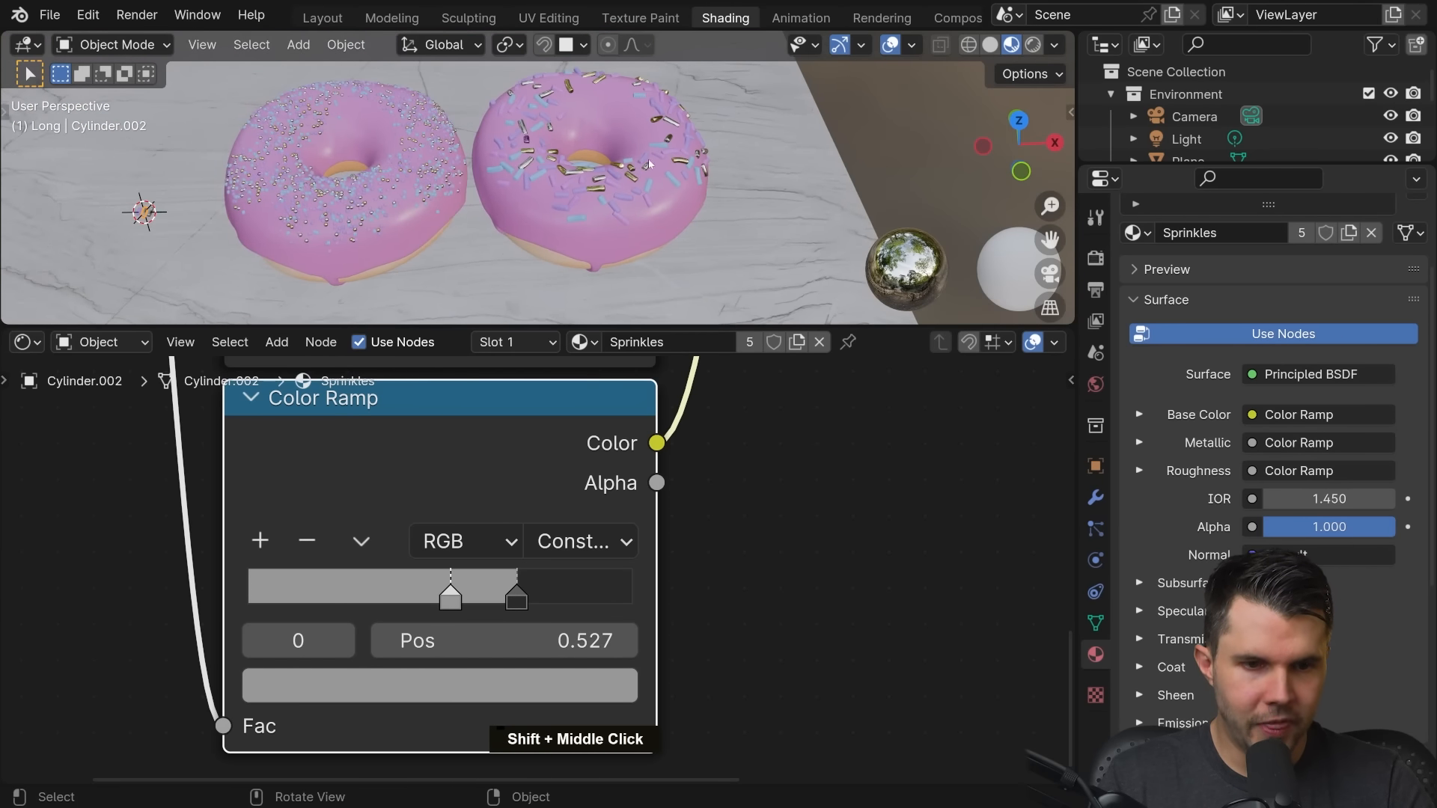
Switch to the Layout workspace and frame both donuts in the viewport
{"action": "left_click", "coordinate": [322, 18]}
{"action": "scroll", "coordinate": [651, 314], "scroll_direction": "down", "scroll_amount": 6}
{"action": "middle_click_drag", "start_coordinate": [629, 321], "coordinate": [551, 338], "text": "shift"}
{"action": "scroll", "coordinate": [617, 284], "scroll_direction": "up", "scroll_amount": 2, "text": "shift"}
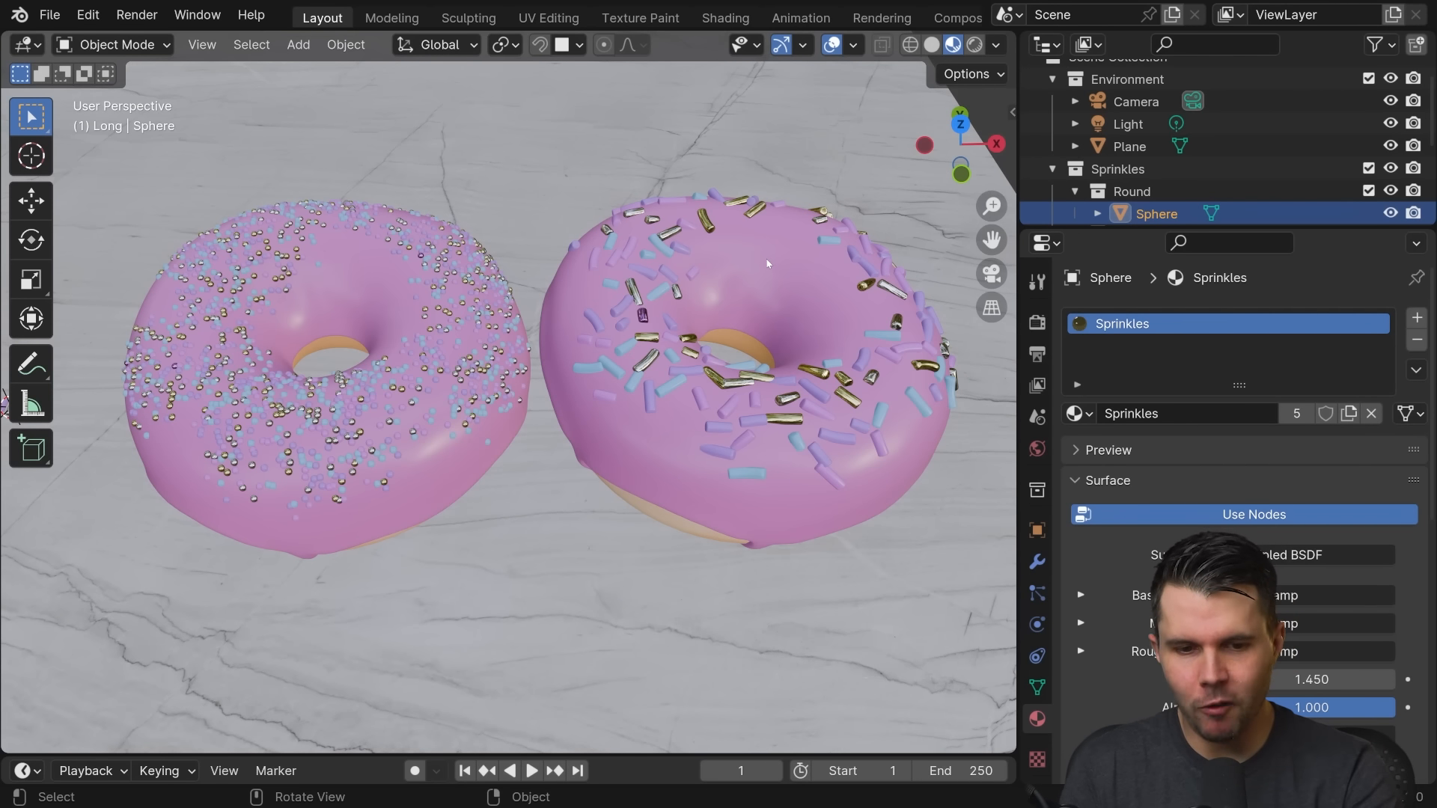
Render the current frame to check the camera framing, and close the render result
{"action": "key", "text": "F12"}
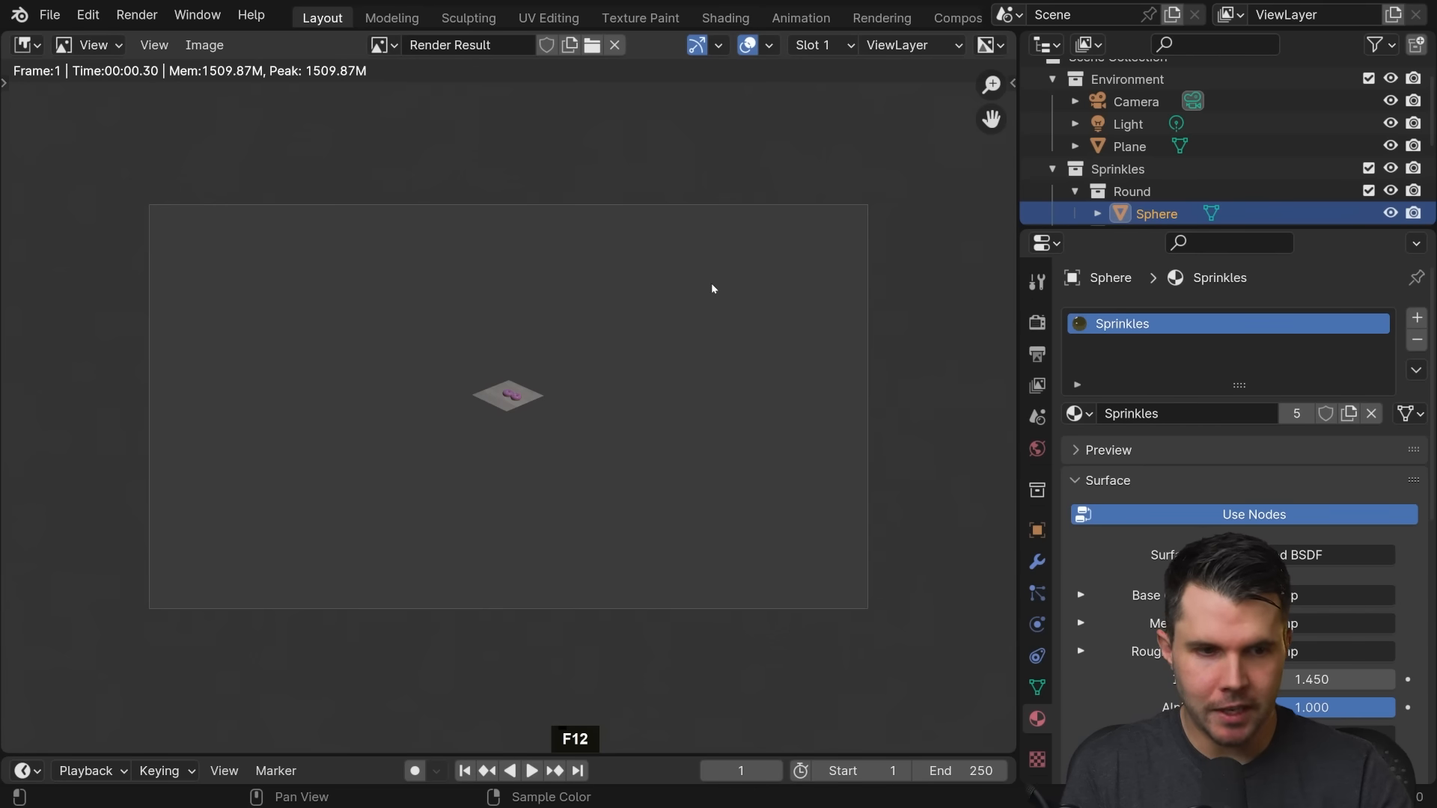
{"action": "scroll", "coordinate": [546, 407], "scroll_direction": "up", "scroll_amount": 1}
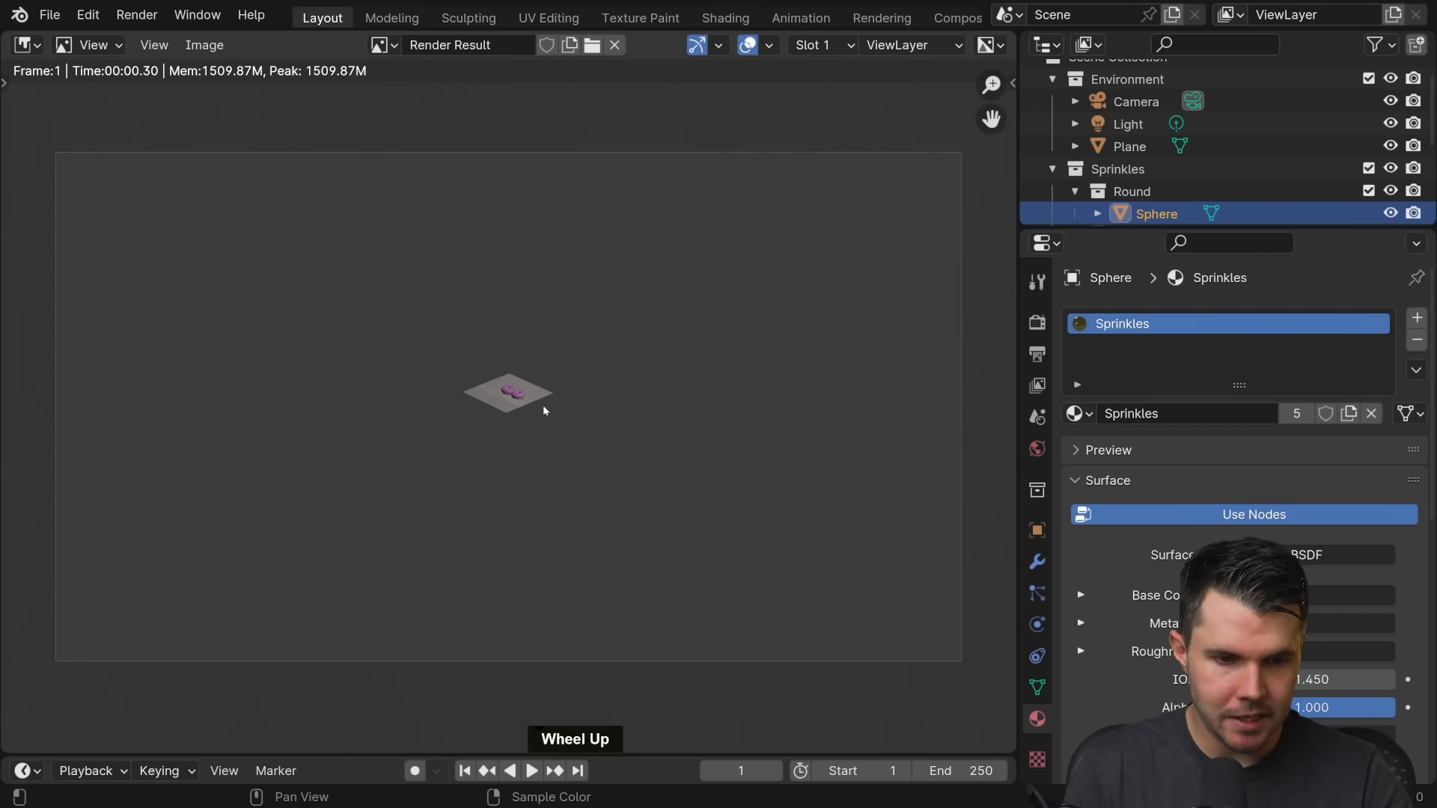
{"action": "scroll", "coordinate": [546, 407], "scroll_direction": "down", "scroll_amount": 1}
{"action": "key", "text": "Escape"}
Look through the scene camera and select the camera
{"action": "scroll", "coordinate": [614, 381], "scroll_direction": "down", "scroll_amount": 3}
{"action": "scroll", "coordinate": [614, 380], "scroll_direction": "down", "scroll_amount": 12}
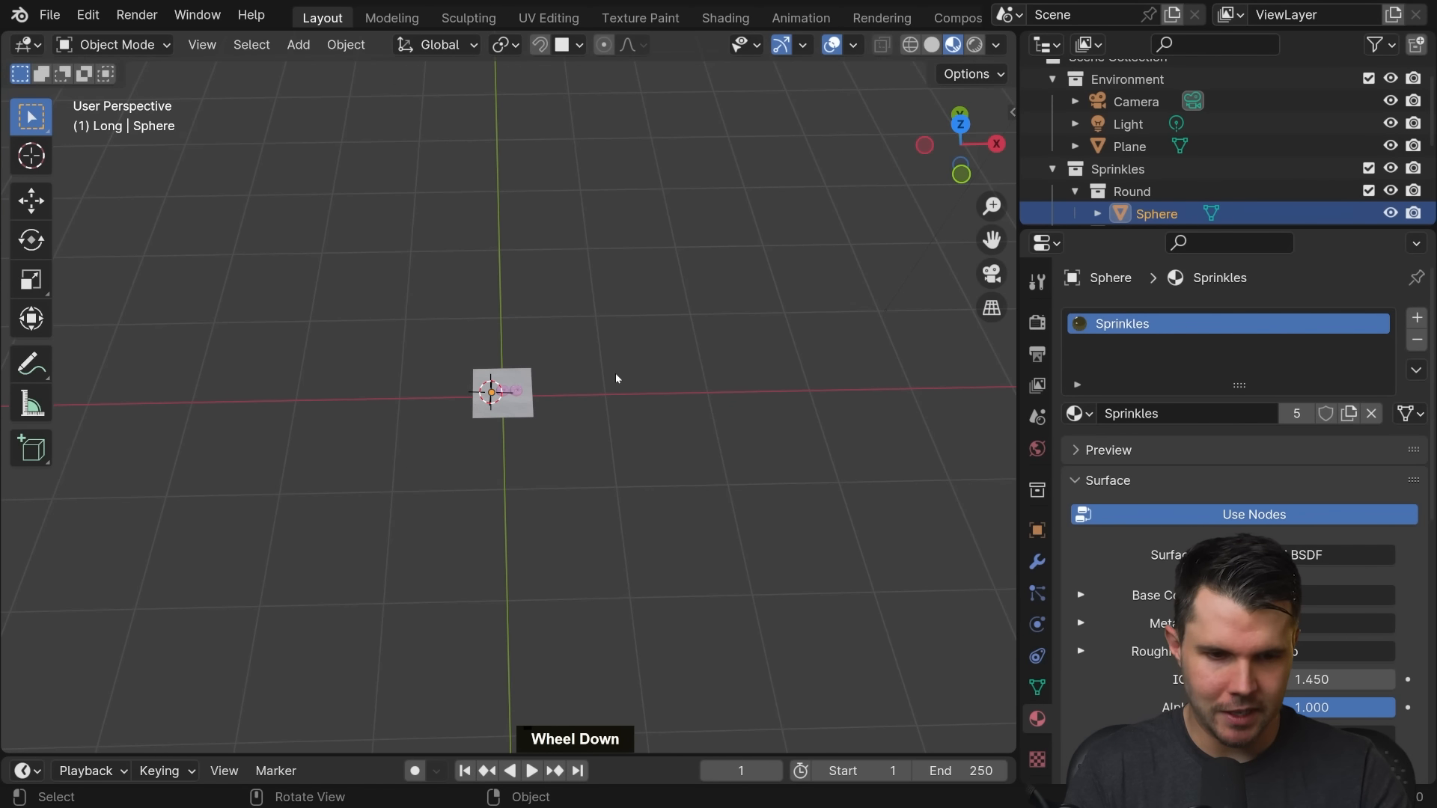
{"action": "left_click", "coordinate": [992, 274]}
{"action": "key", "text": "KP_0"}
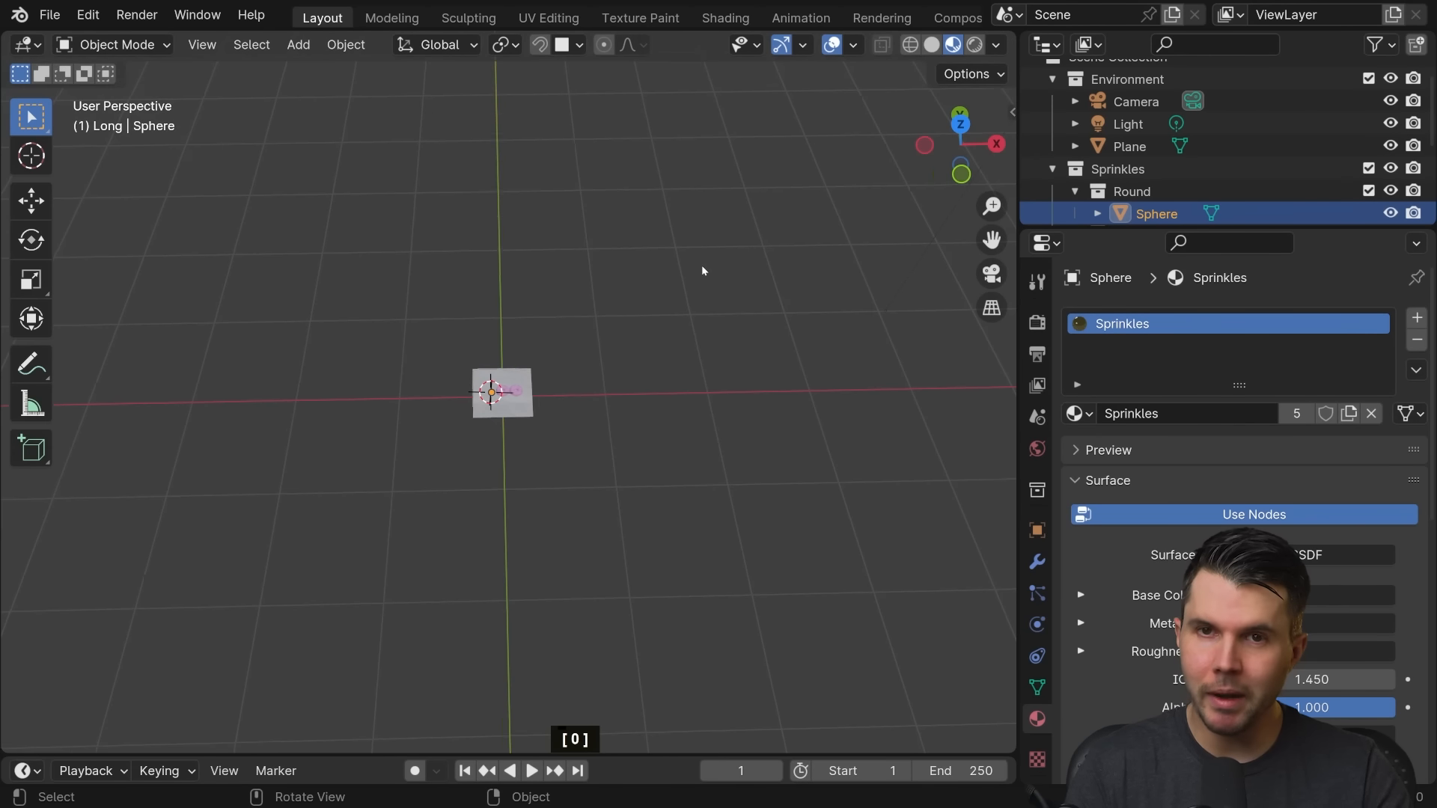
{"action": "key", "text": "KP_0"}
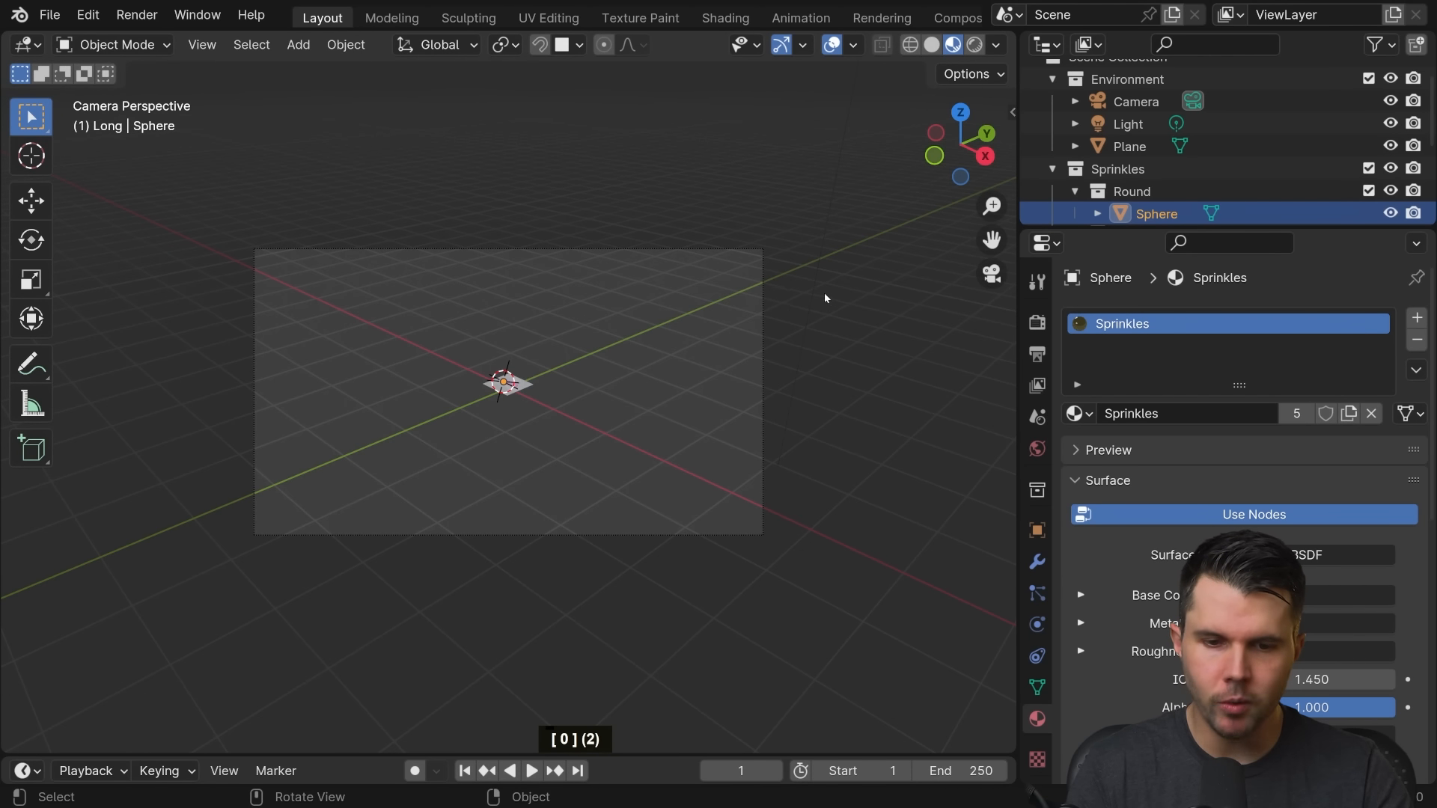
{"action": "left_click", "coordinate": [761, 309]}
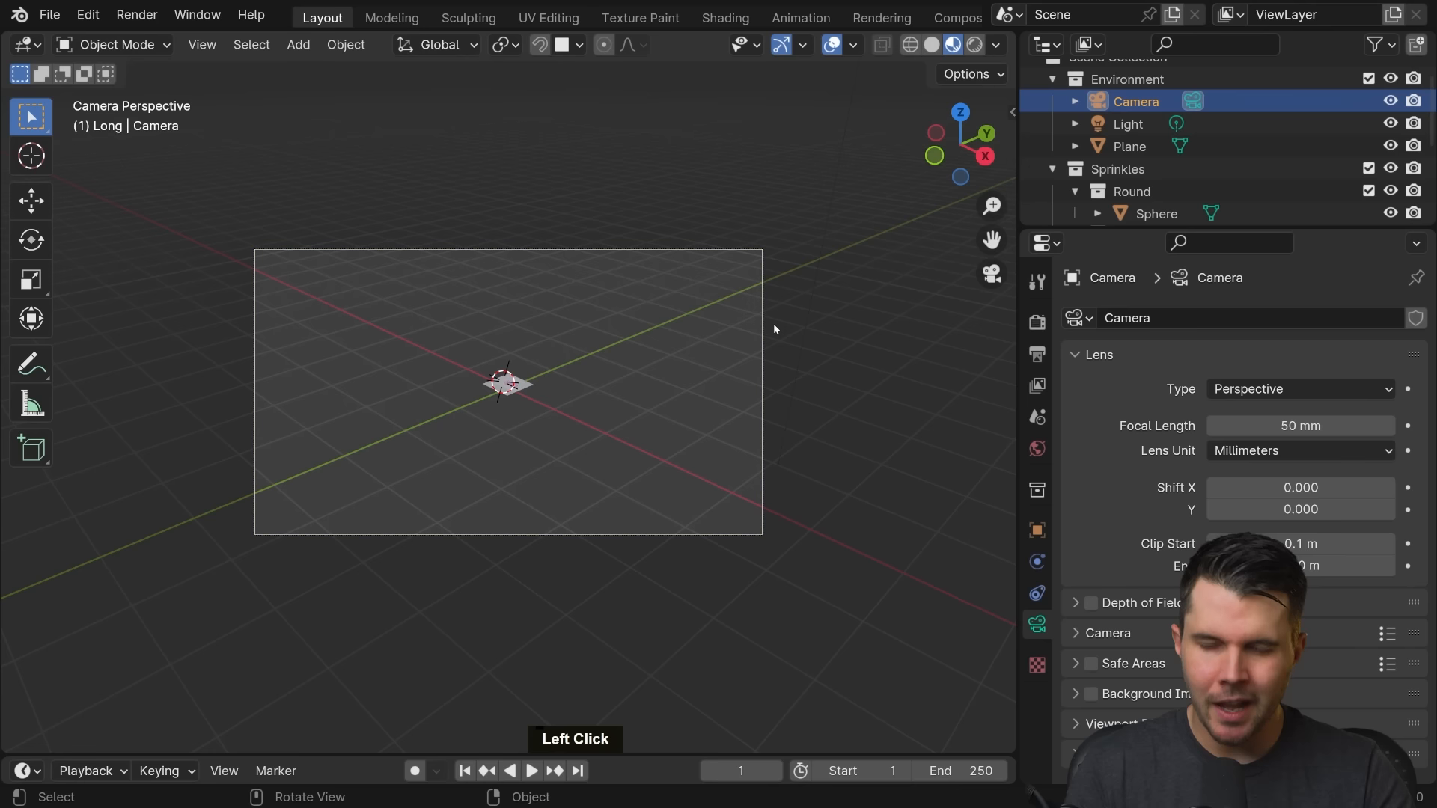
Lock the camera to the view and move it slightly closer to the donuts
{"action": "key", "text": "n"}
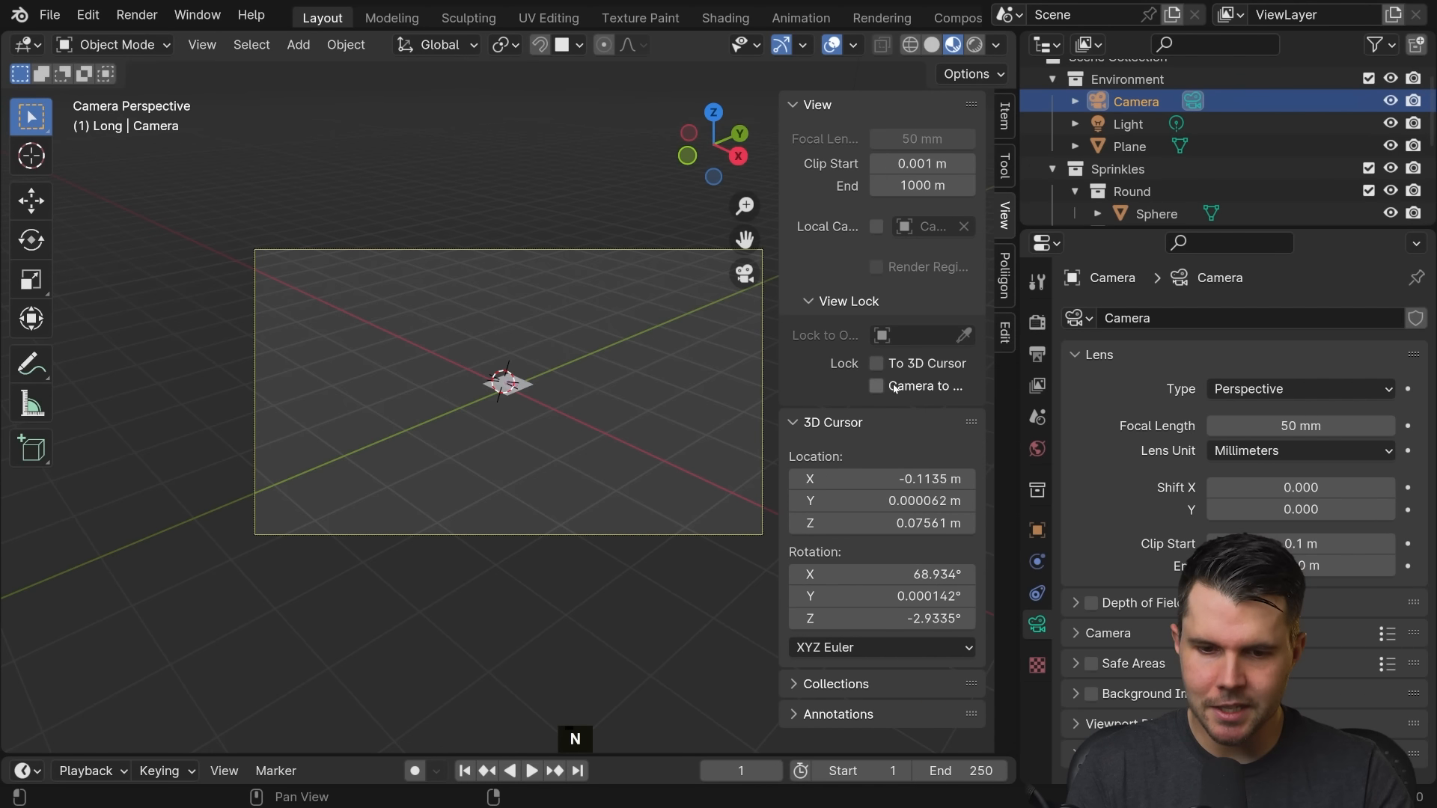
{"action": "left_click", "coordinate": [895, 389]}
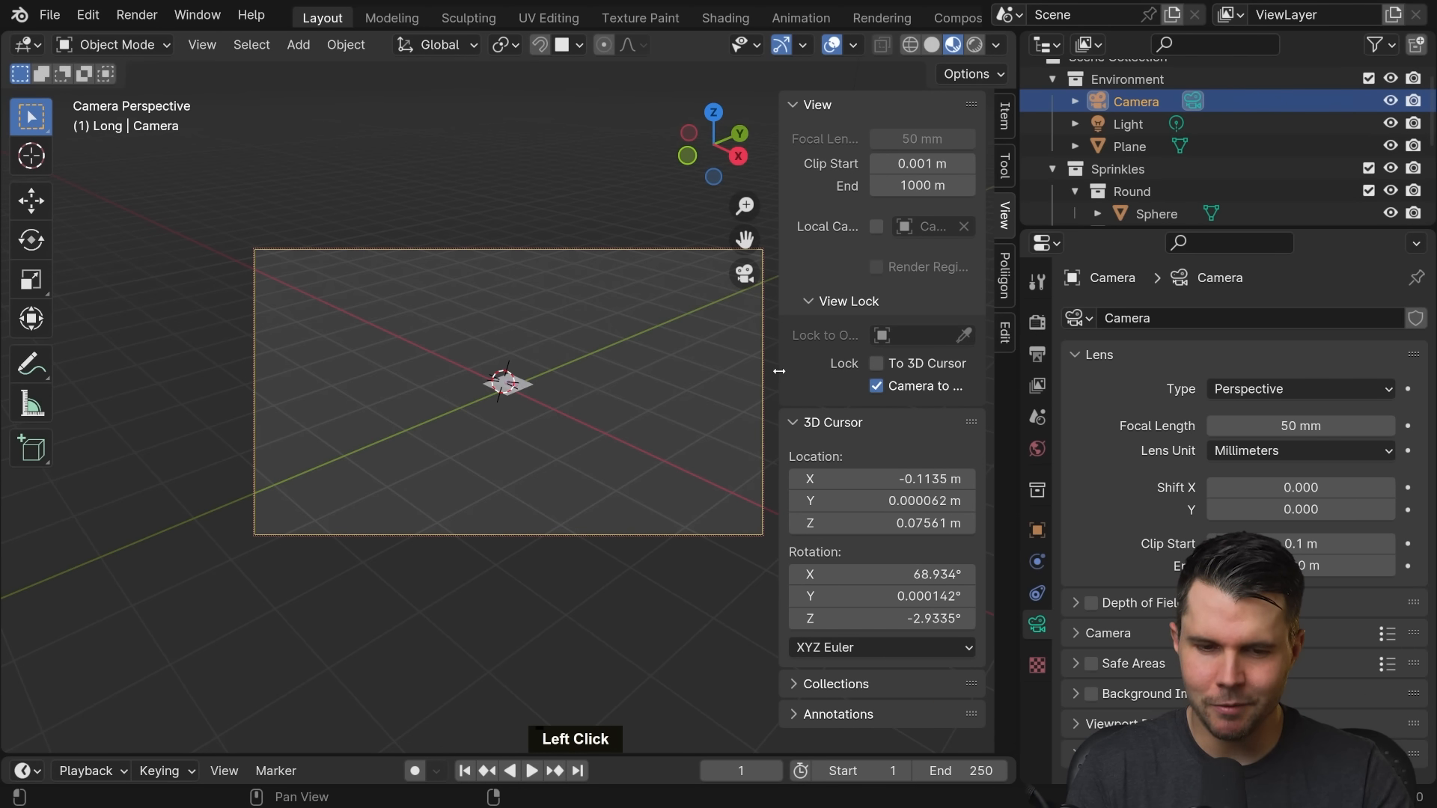
{"action": "key", "text": "n"}
{"action": "mouse_move", "coordinate": [622, 389]}
{"action": "middle_mouse_down"}
{"action": "mouse_move", "coordinate": [705, 386]}
{"action": "mouse_move", "coordinate": [620, 388]}
{"action": "middle_mouse_up"}
{"action": "scroll", "coordinate": [620, 388], "scroll_direction": "up", "scroll_amount": 1}
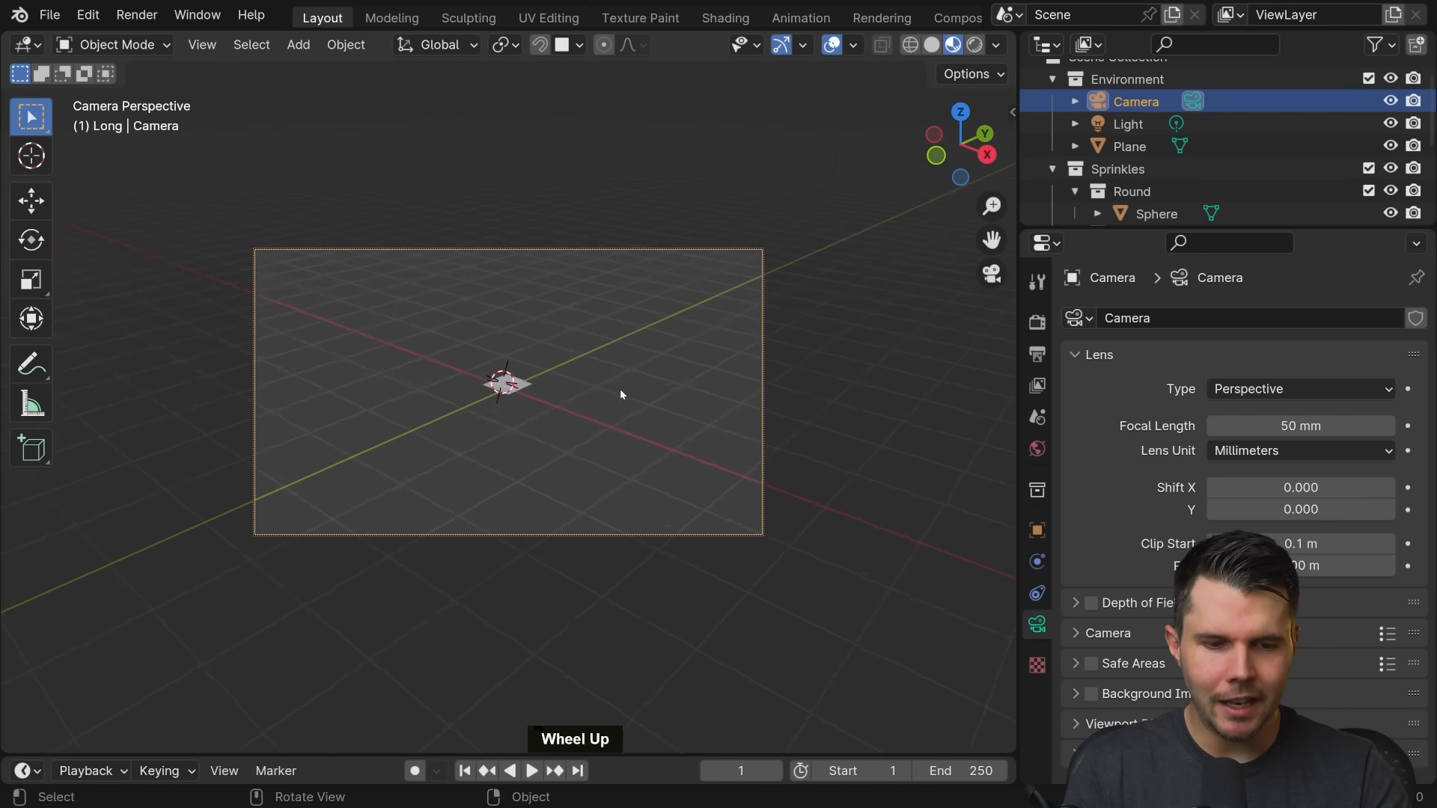
{"action": "scroll", "coordinate": [644, 396], "scroll_direction": "down", "scroll_amount": 1}
{"action": "scroll", "coordinate": [644, 396], "scroll_direction": "up", "scroll_amount": 2}
Turn off the Camera to View lock and hide the viewport sidebar
{"action": "key", "text": "n"}
{"action": "left_click", "coordinate": [869, 385]}
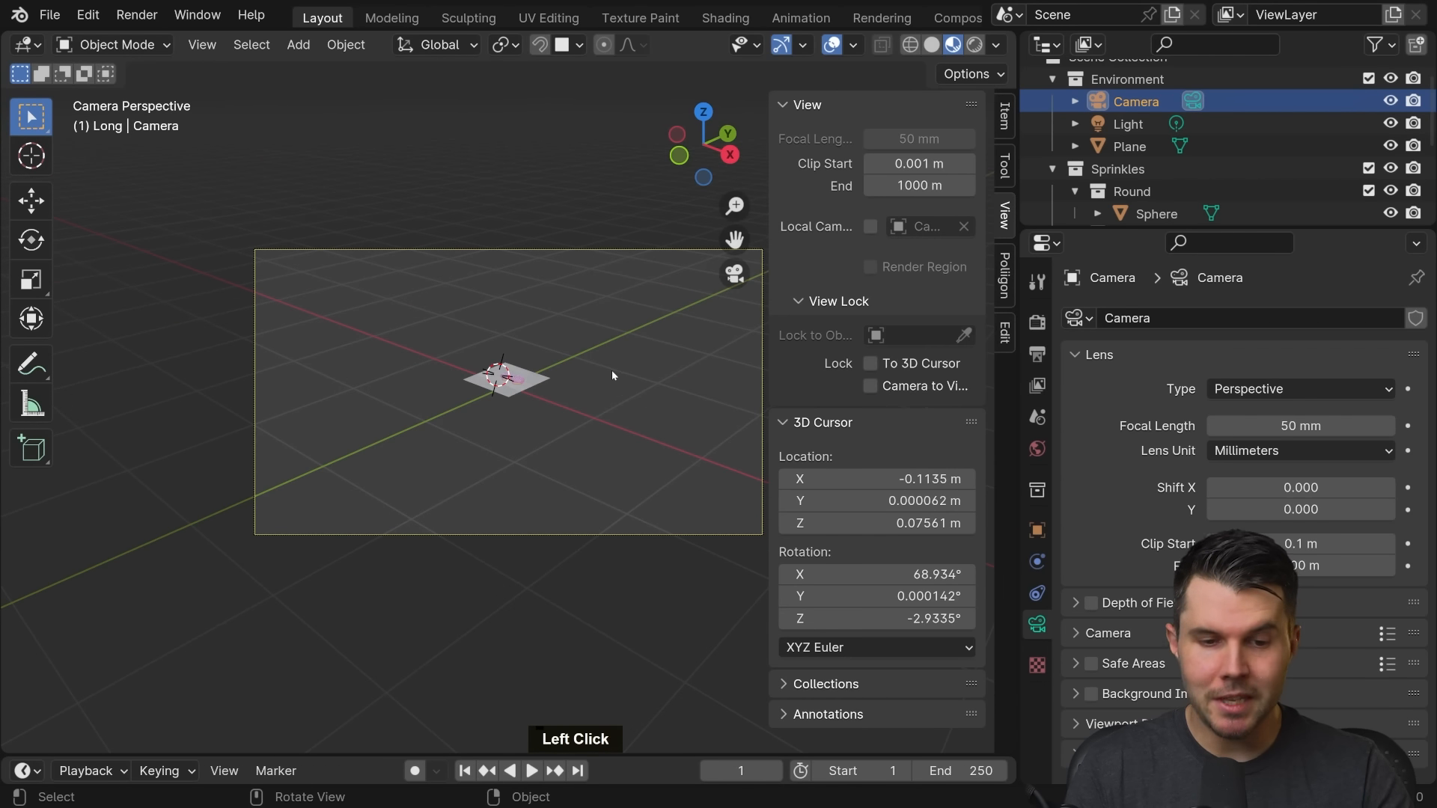
{"action": "key", "text": "n"}
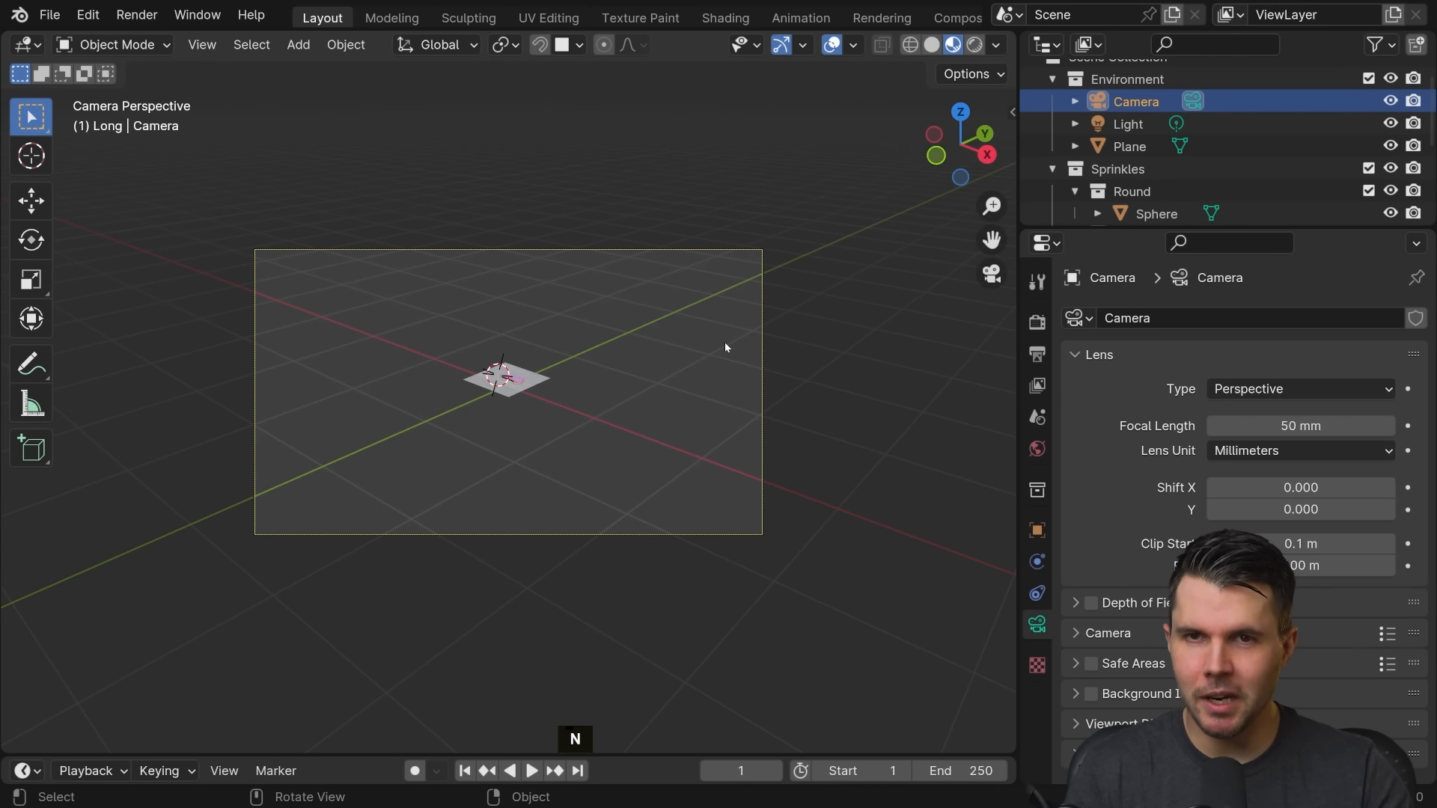
Try to reposition the camera with Walk Navigation
{"action": "scroll", "coordinate": [725, 347], "scroll_direction": "up", "scroll_amount": 3}
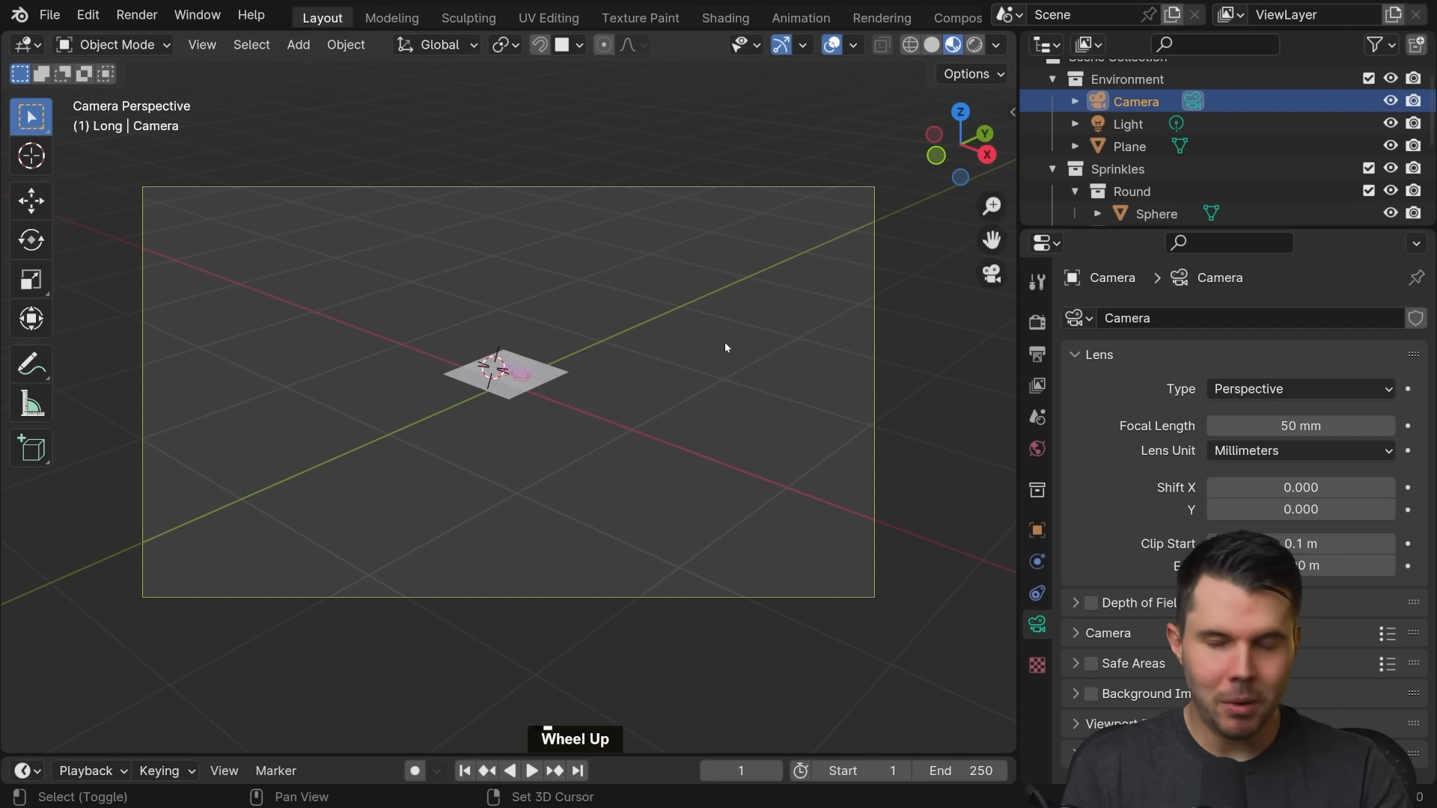
{"action": "key", "text": "shift"}
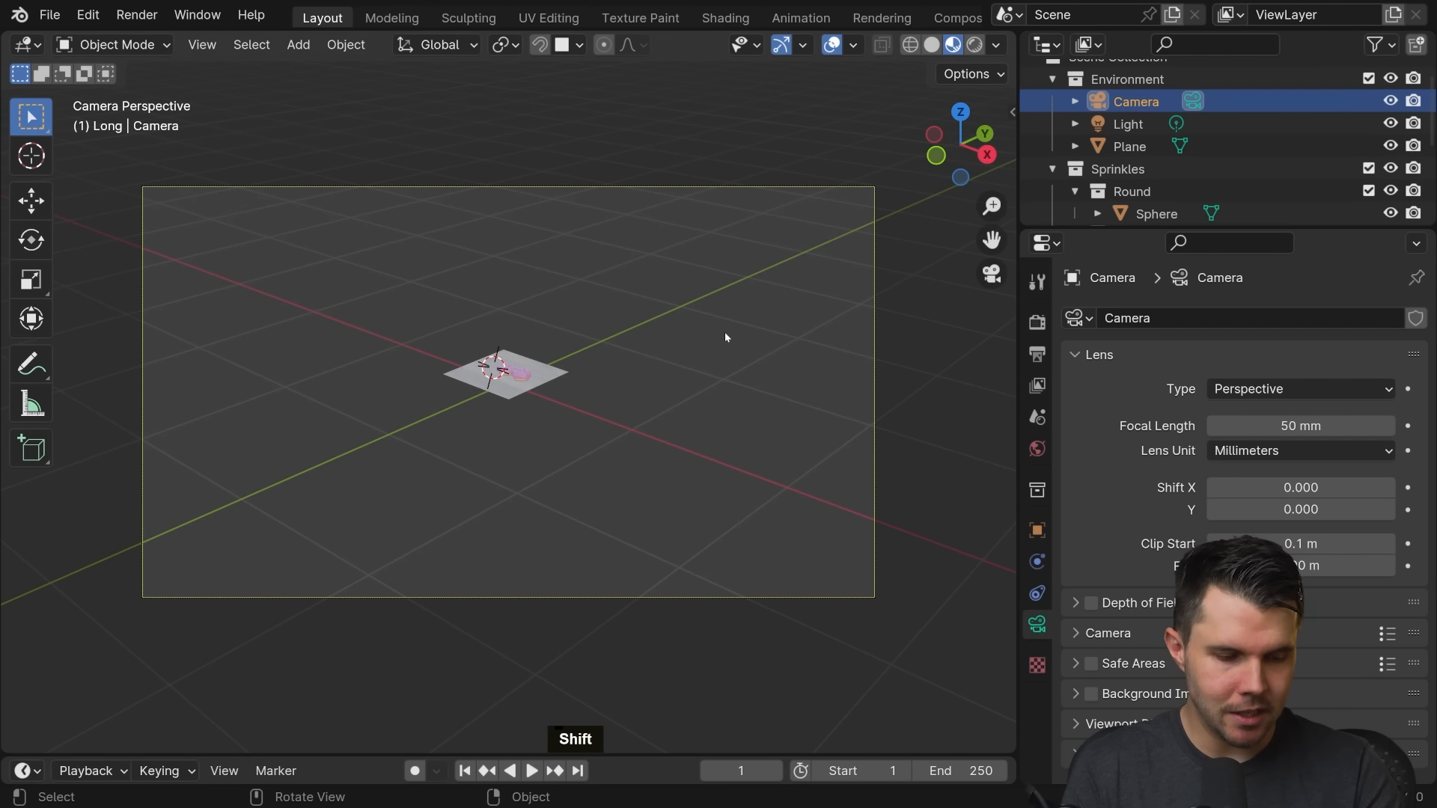
{"action": "key", "text": "shift"}
{"action": "key", "text": "shift+grave"}
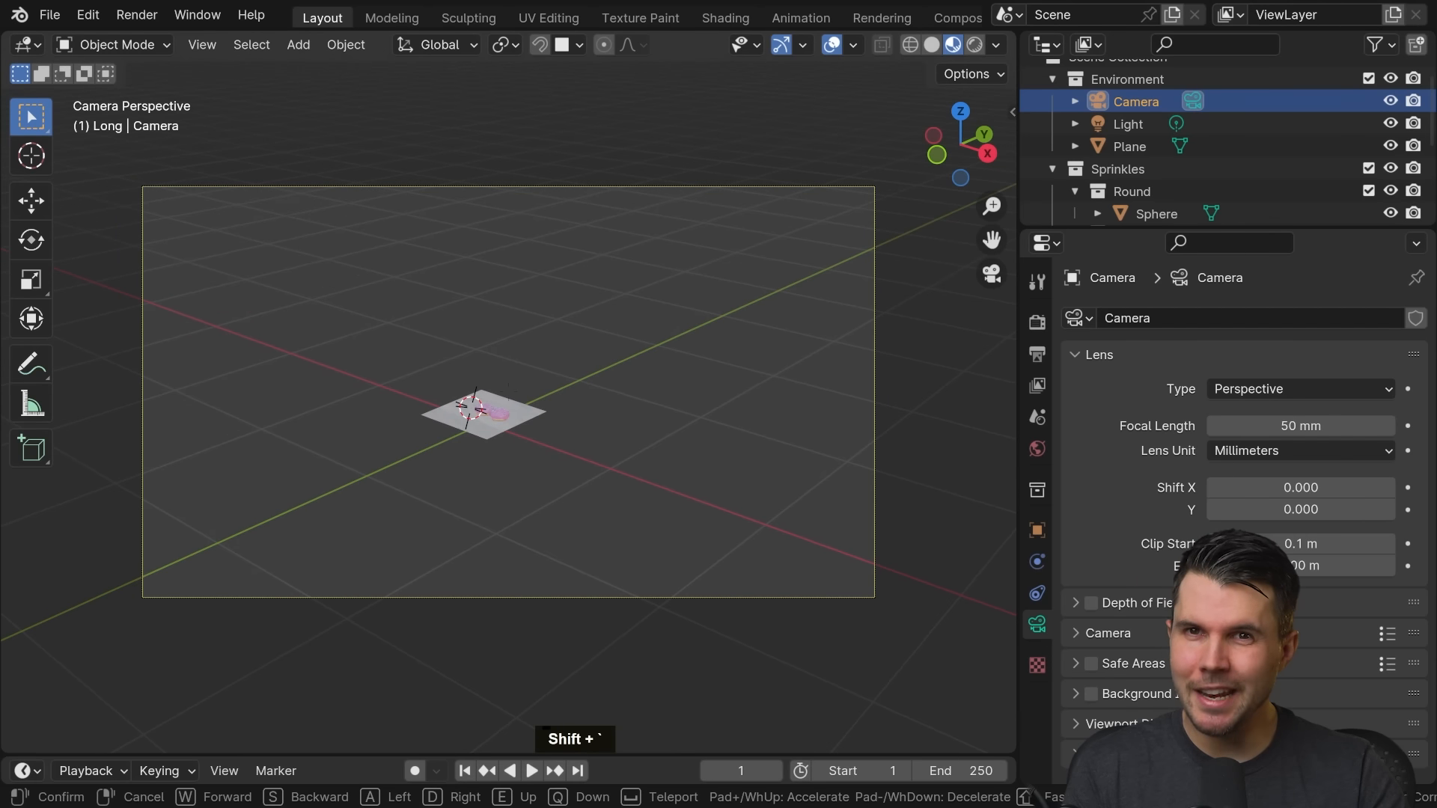
{"action": "key", "text": "Escape"}
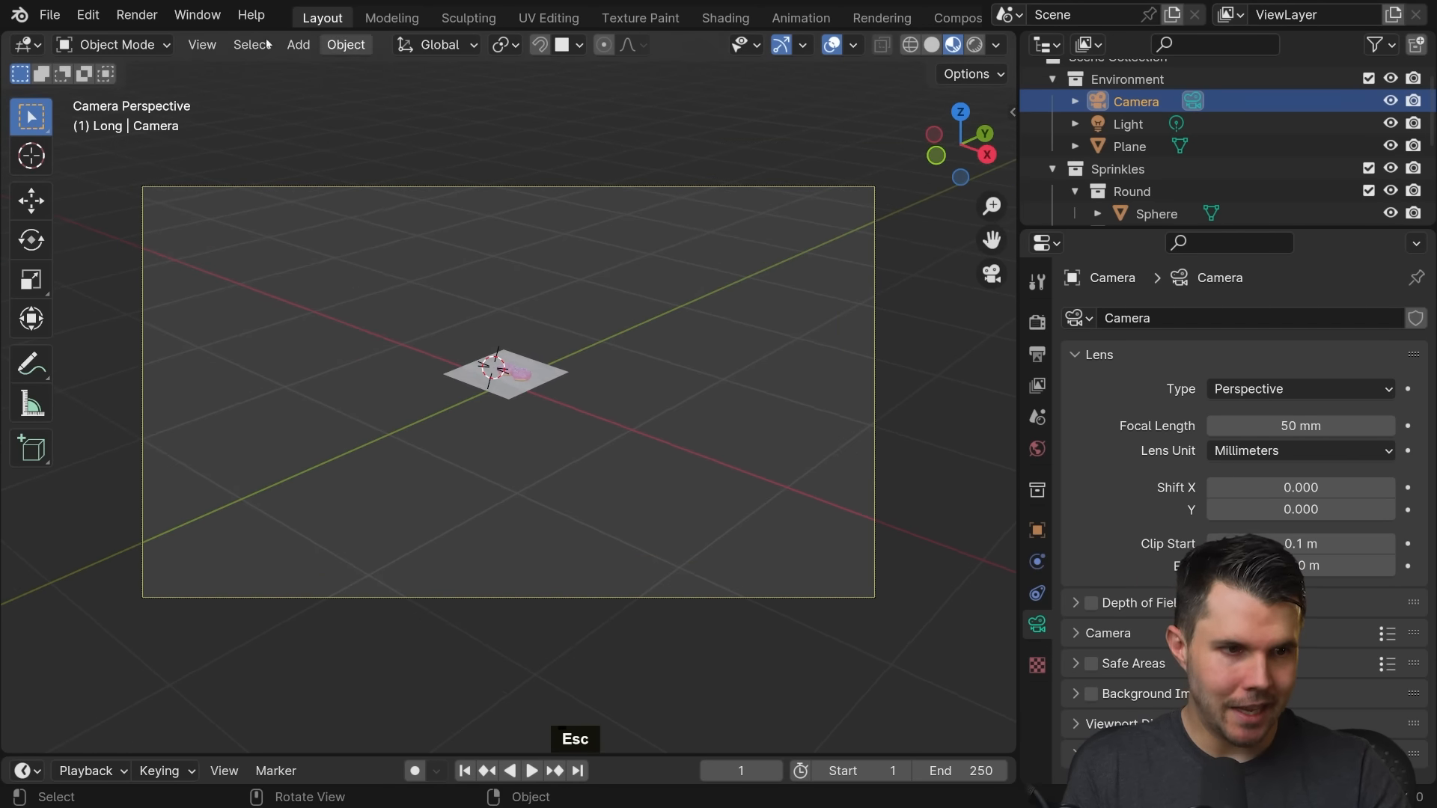
{"action": "left_click", "coordinate": [190, 45]}
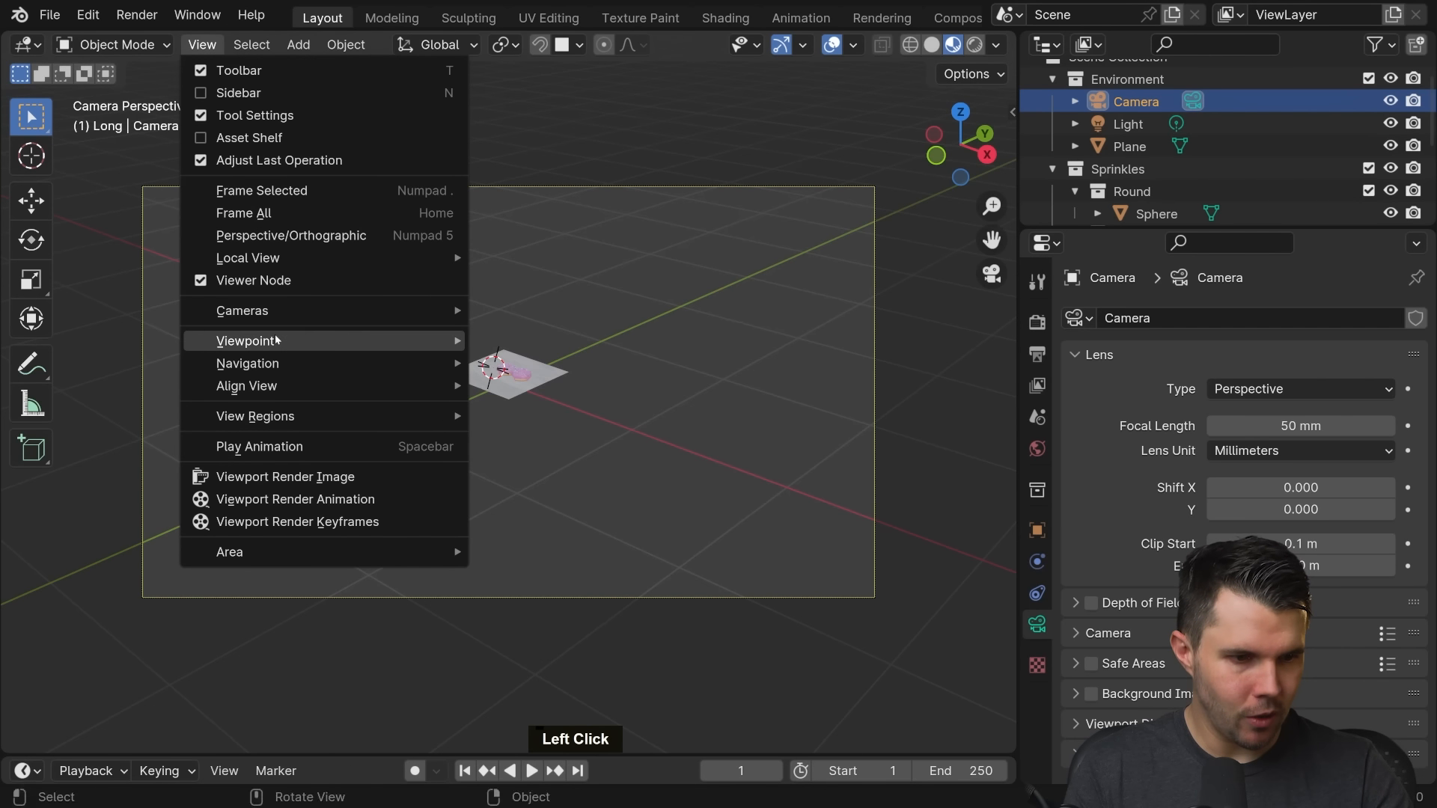
{"action": "mouse_move", "coordinate": [249, 366]}
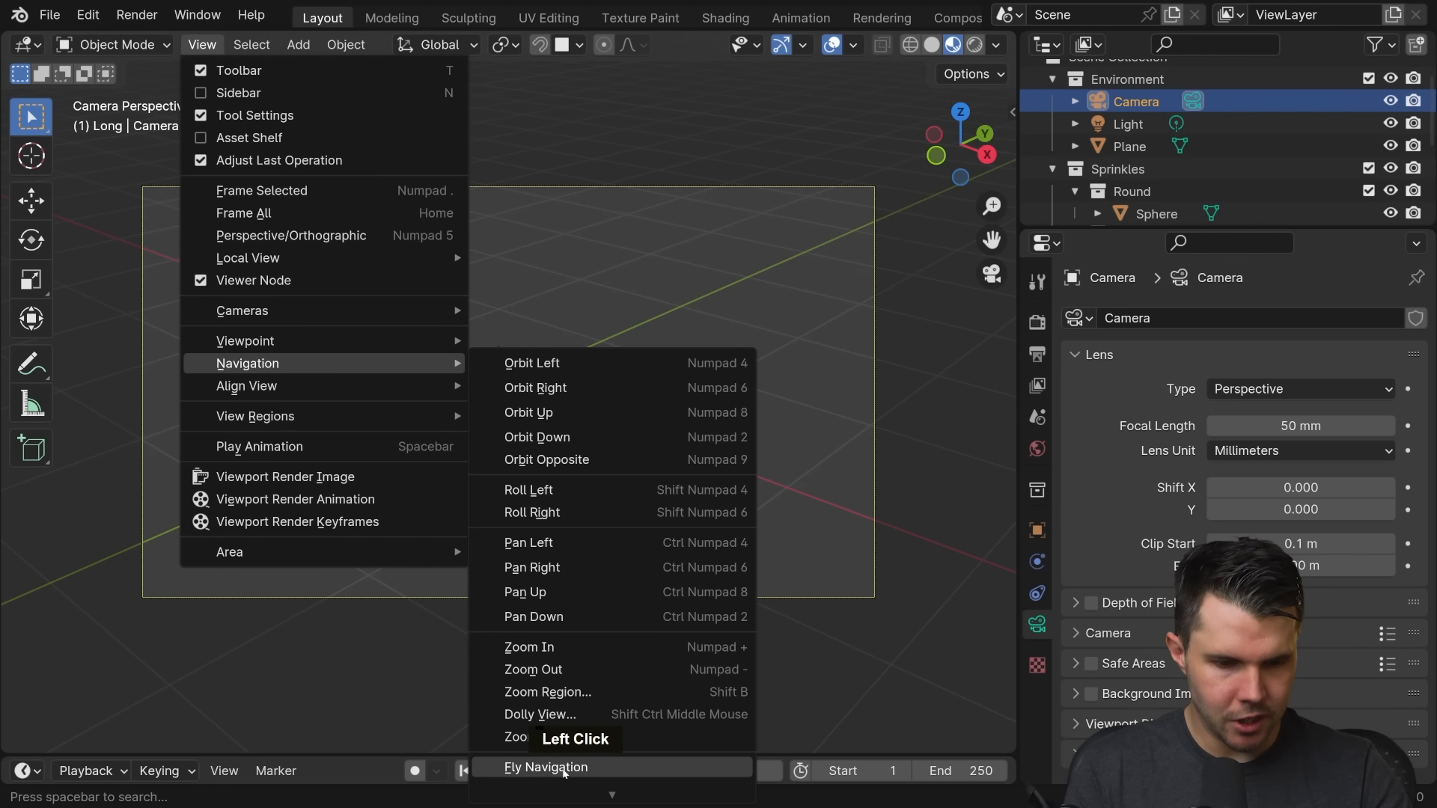
{"action": "key", "text": "Escape"}
Use Walk Navigation to move the camera close to the donuts, framing both side by side on the marble surface
{"action": "key", "text": "shift+grave"}
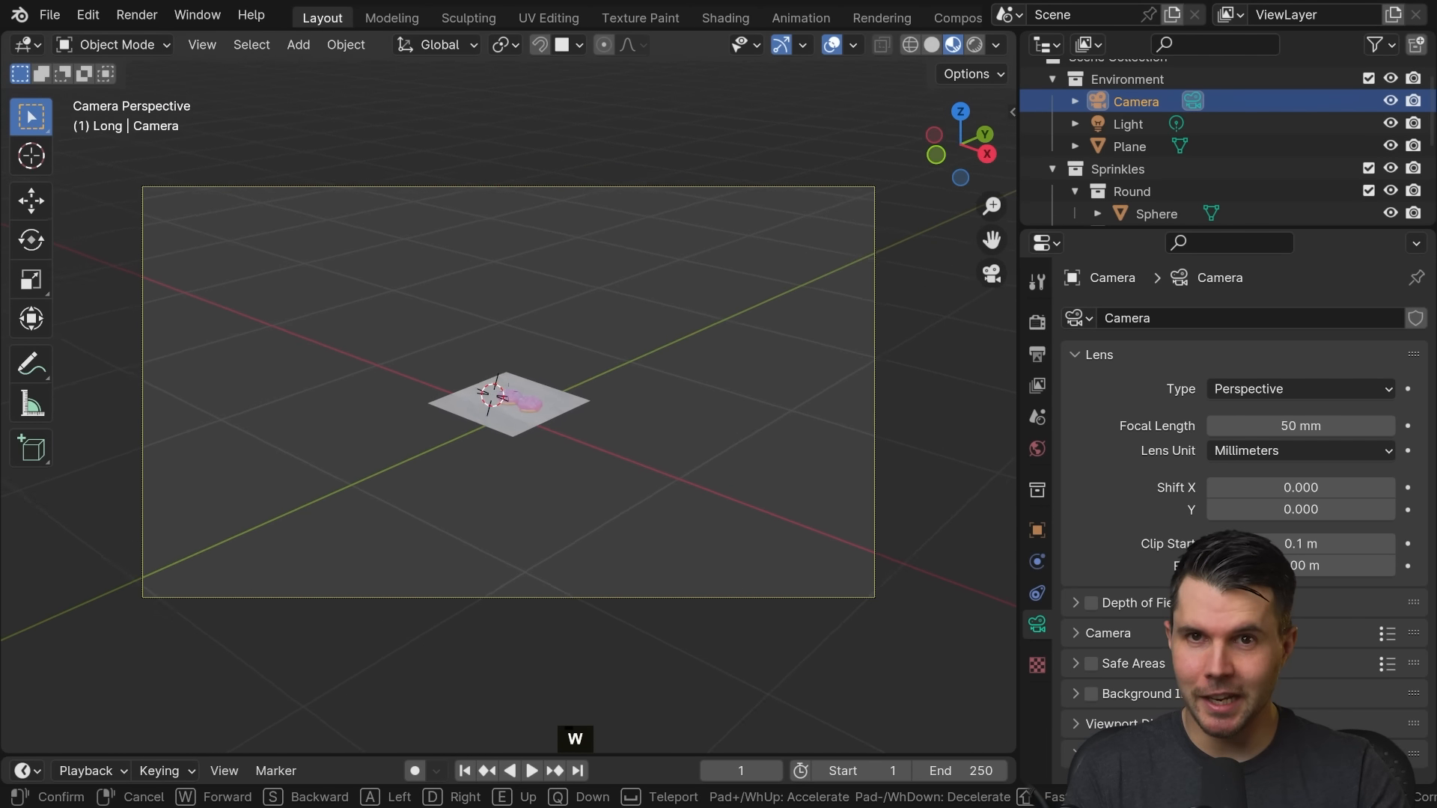
{"action": "key", "text": "w"}
{"action": "key", "text": "a"}
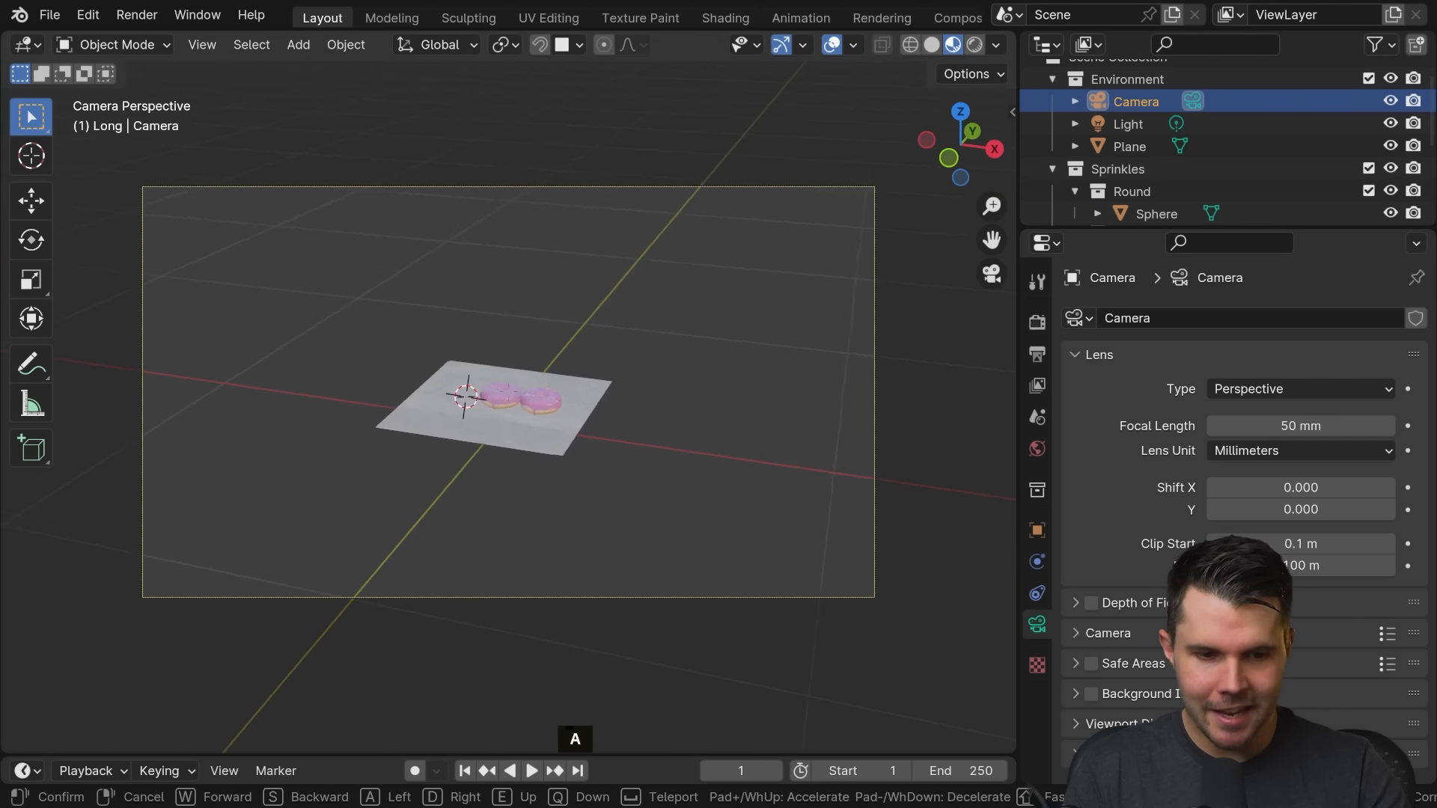
{"action": "key", "text": "d"}
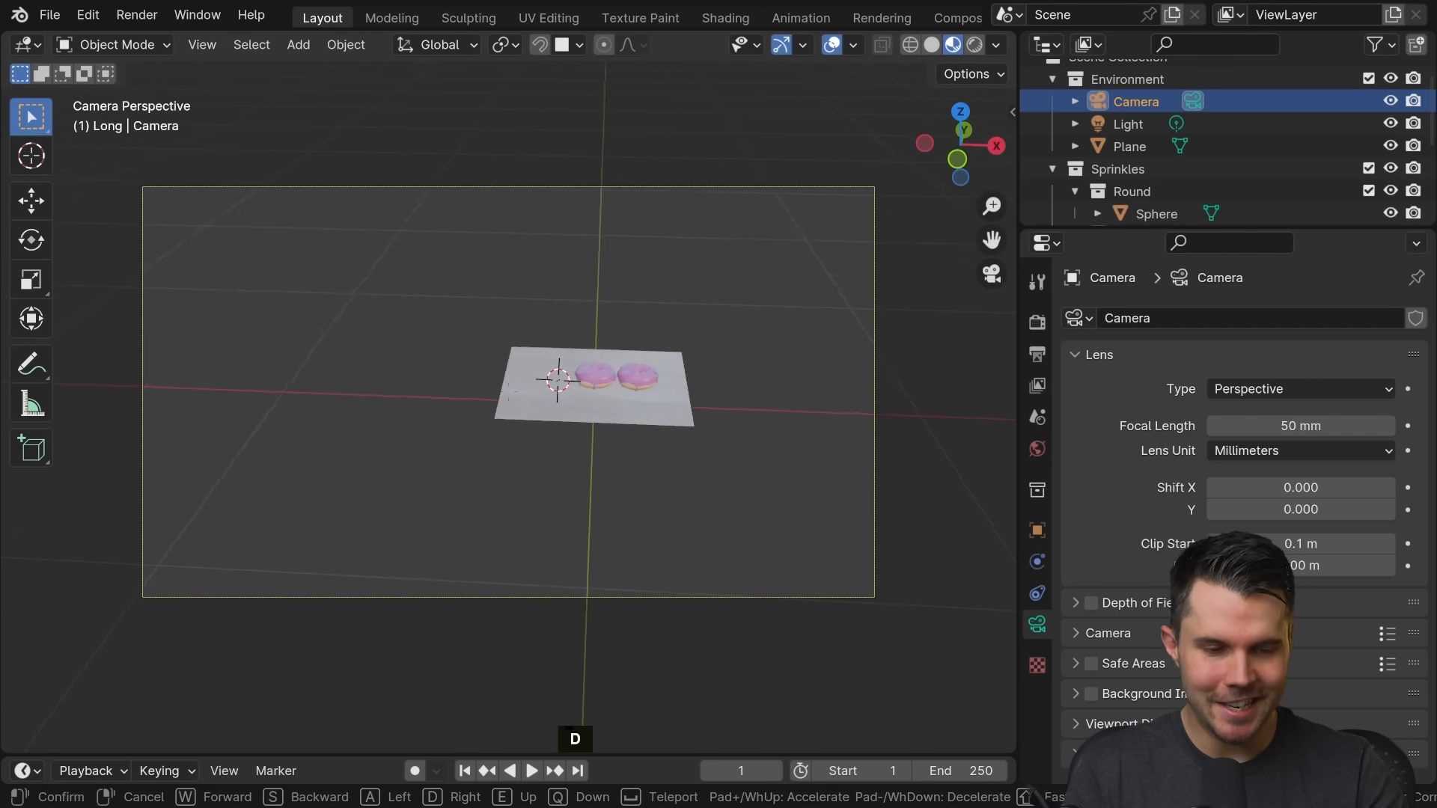
{"action": "key", "text": "a"}
{"action": "key", "text": "s"}
{"action": "key", "text": "w"}
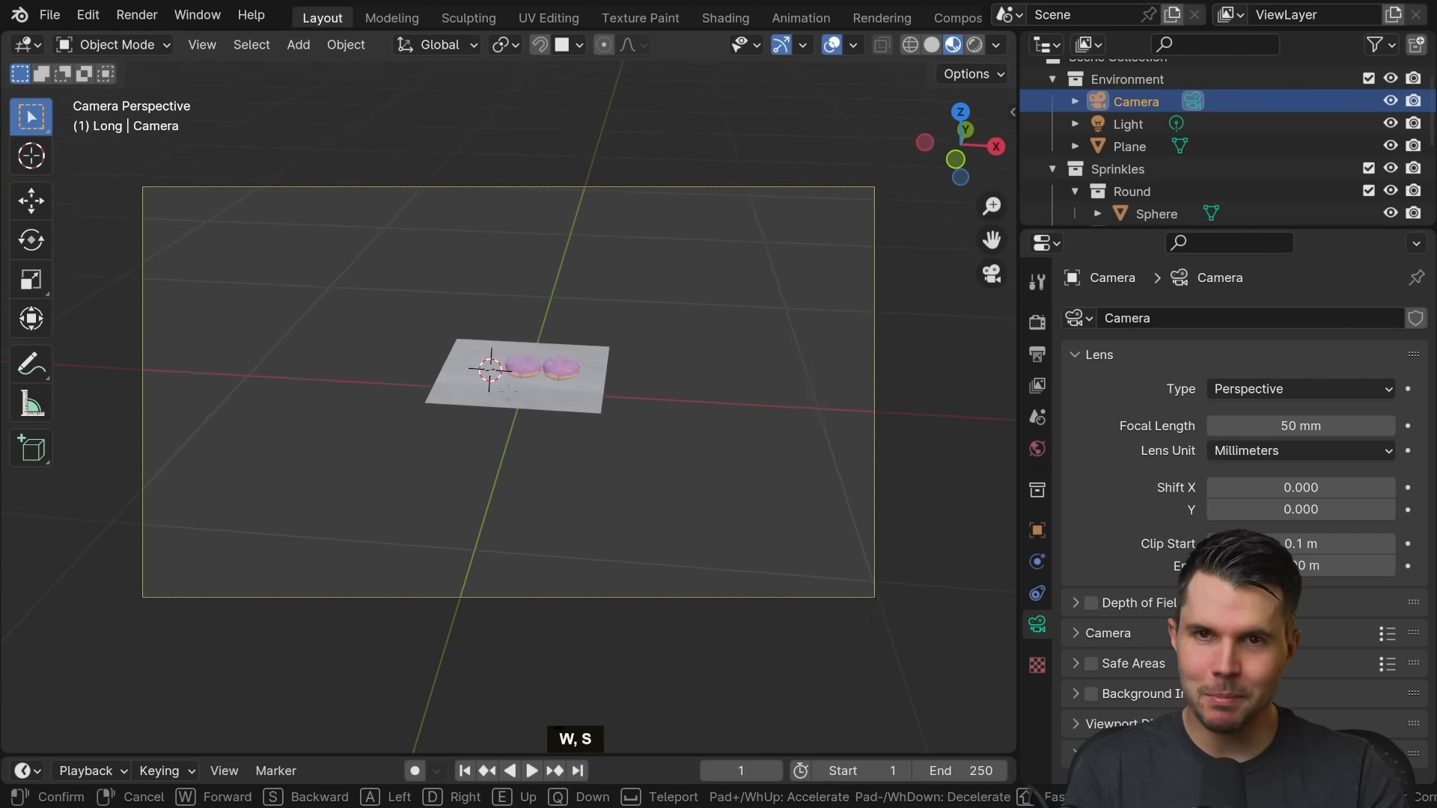
{"action": "key", "text": "w"}
{"action": "key", "text": "w"}
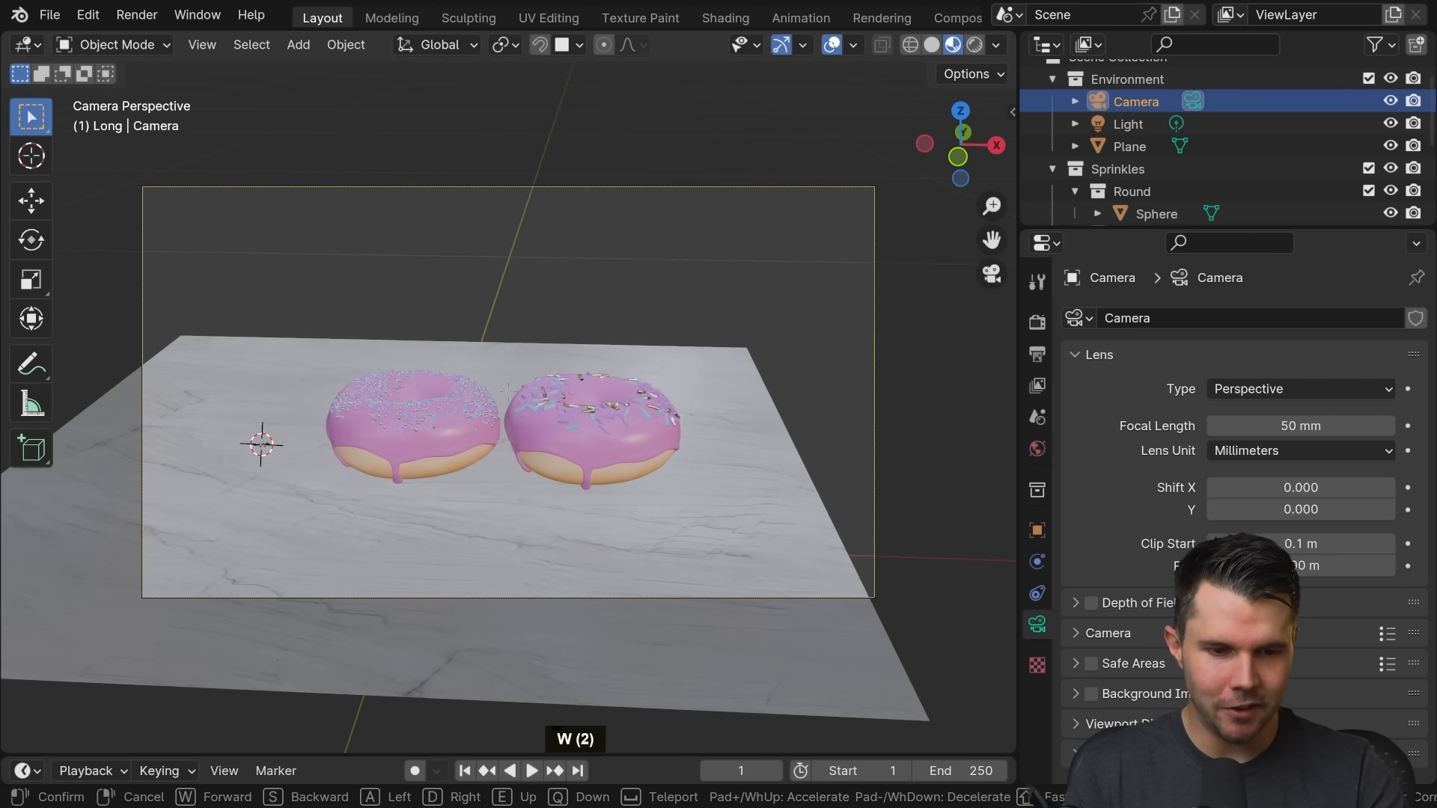
{"action": "key", "text": "q"}
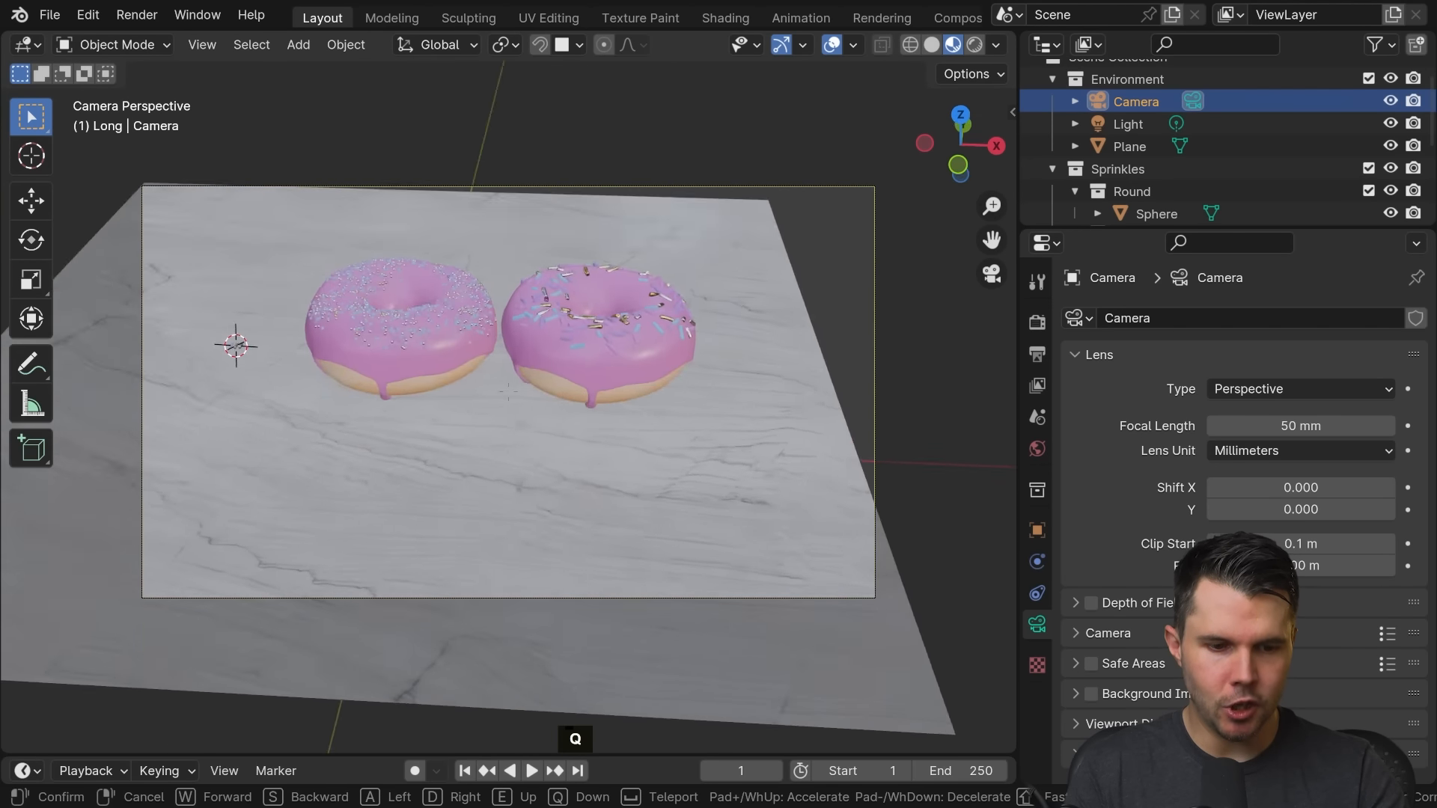
{"action": "scroll", "coordinate": [509, 393], "scroll_direction": "up", "scroll_amount": 1}
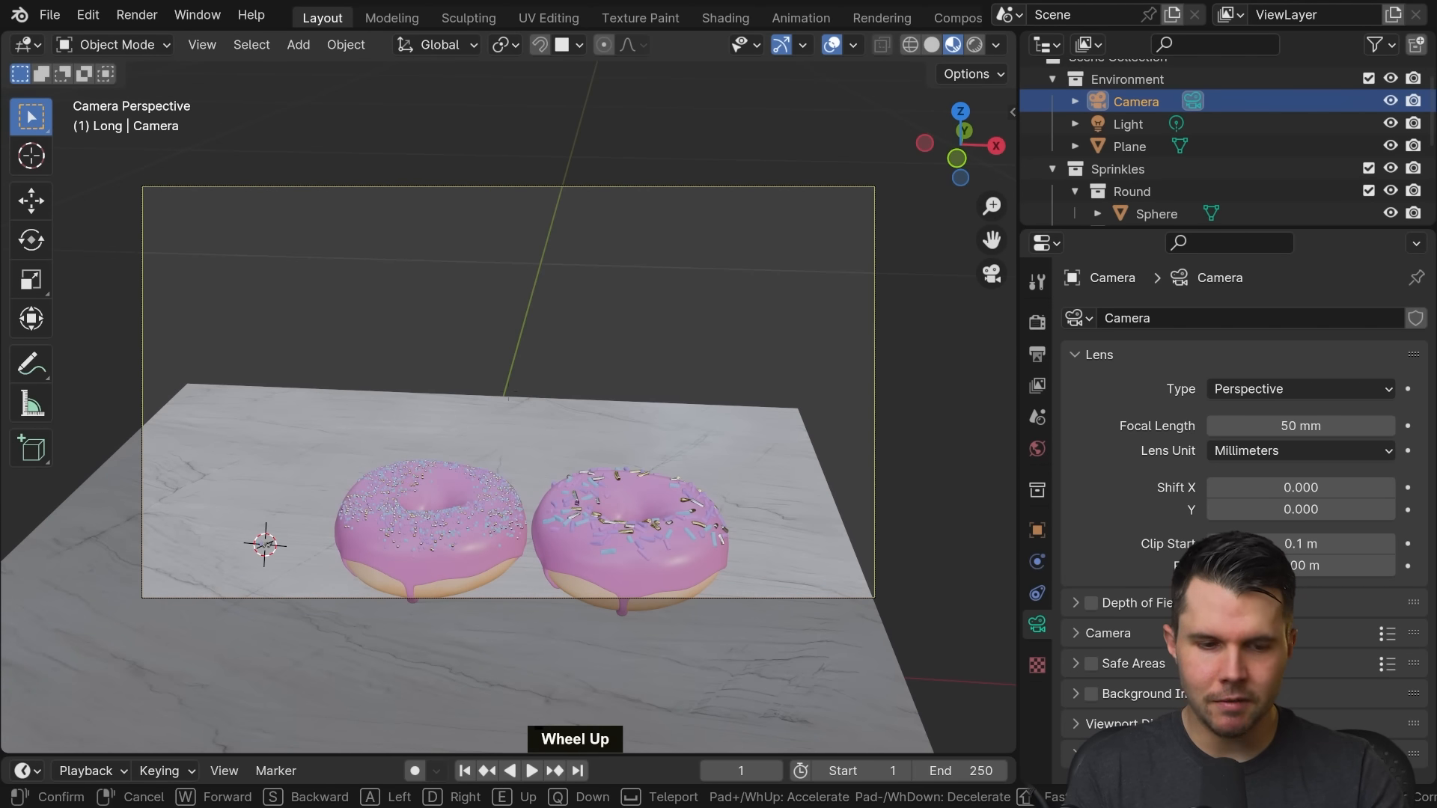
{"action": "key", "text": "q"}
{"action": "key", "text": "e"}
{"action": "key", "text": "q"}
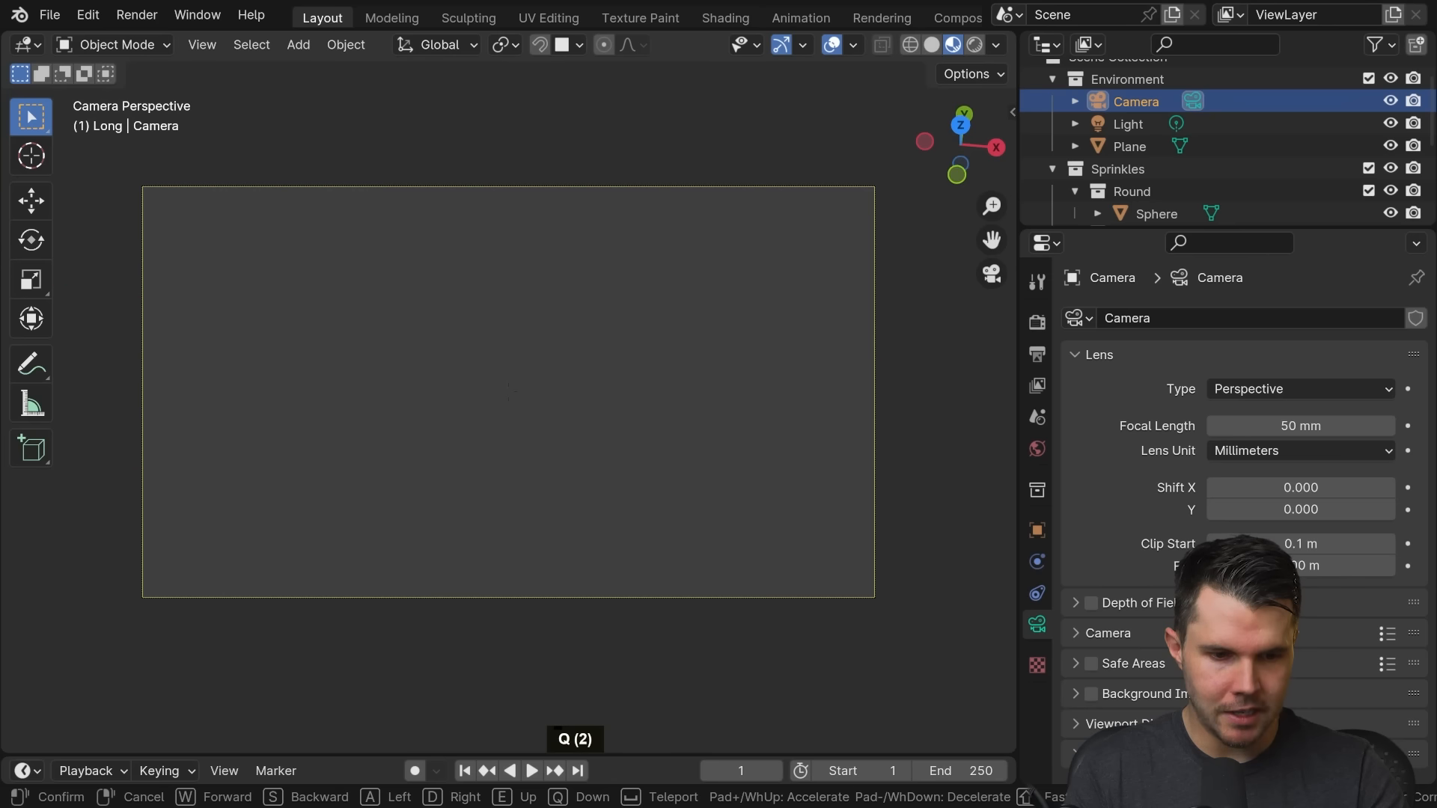
{"action": "scroll", "coordinate": [509, 392], "scroll_direction": "down", "scroll_amount": 1}
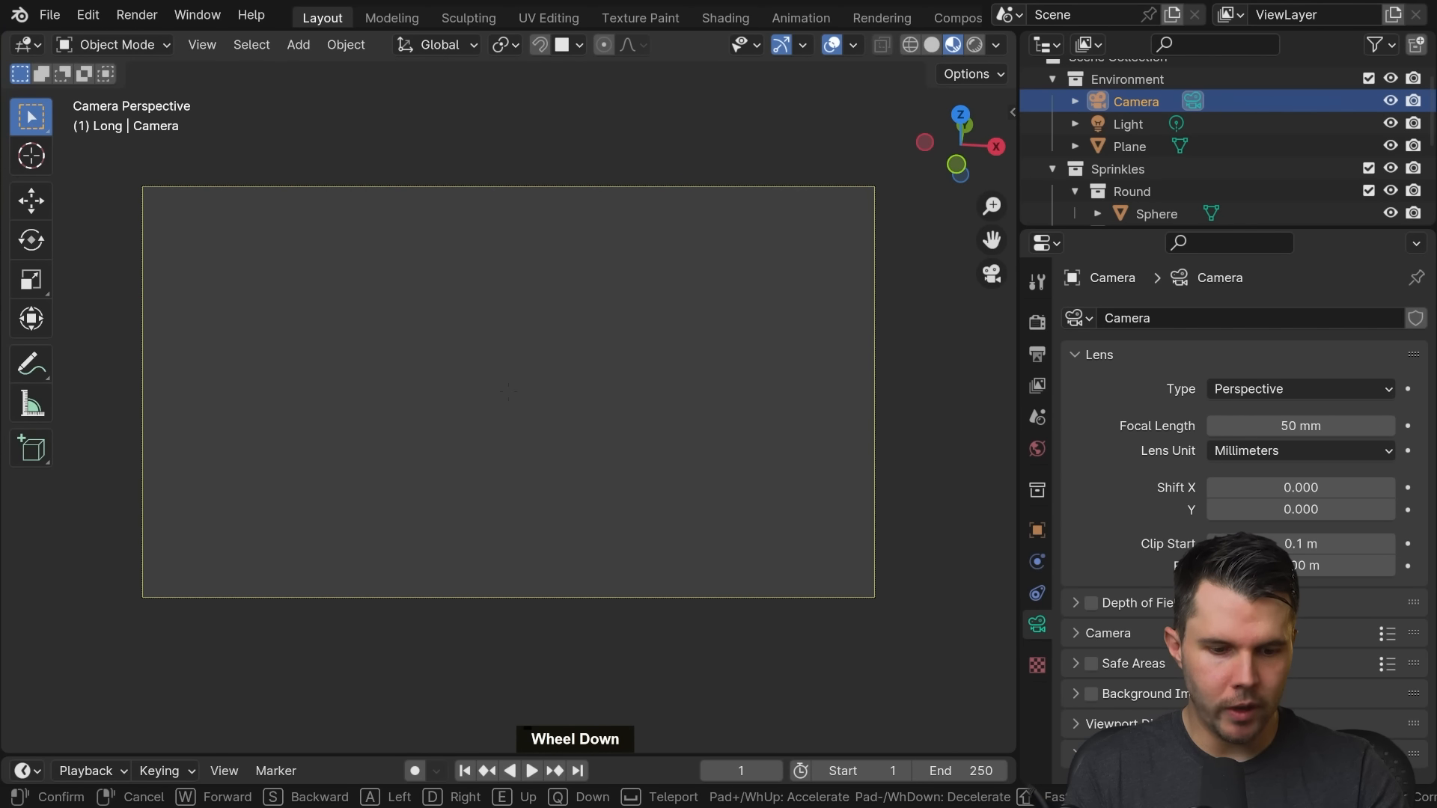
{"action": "key", "text": "e"}
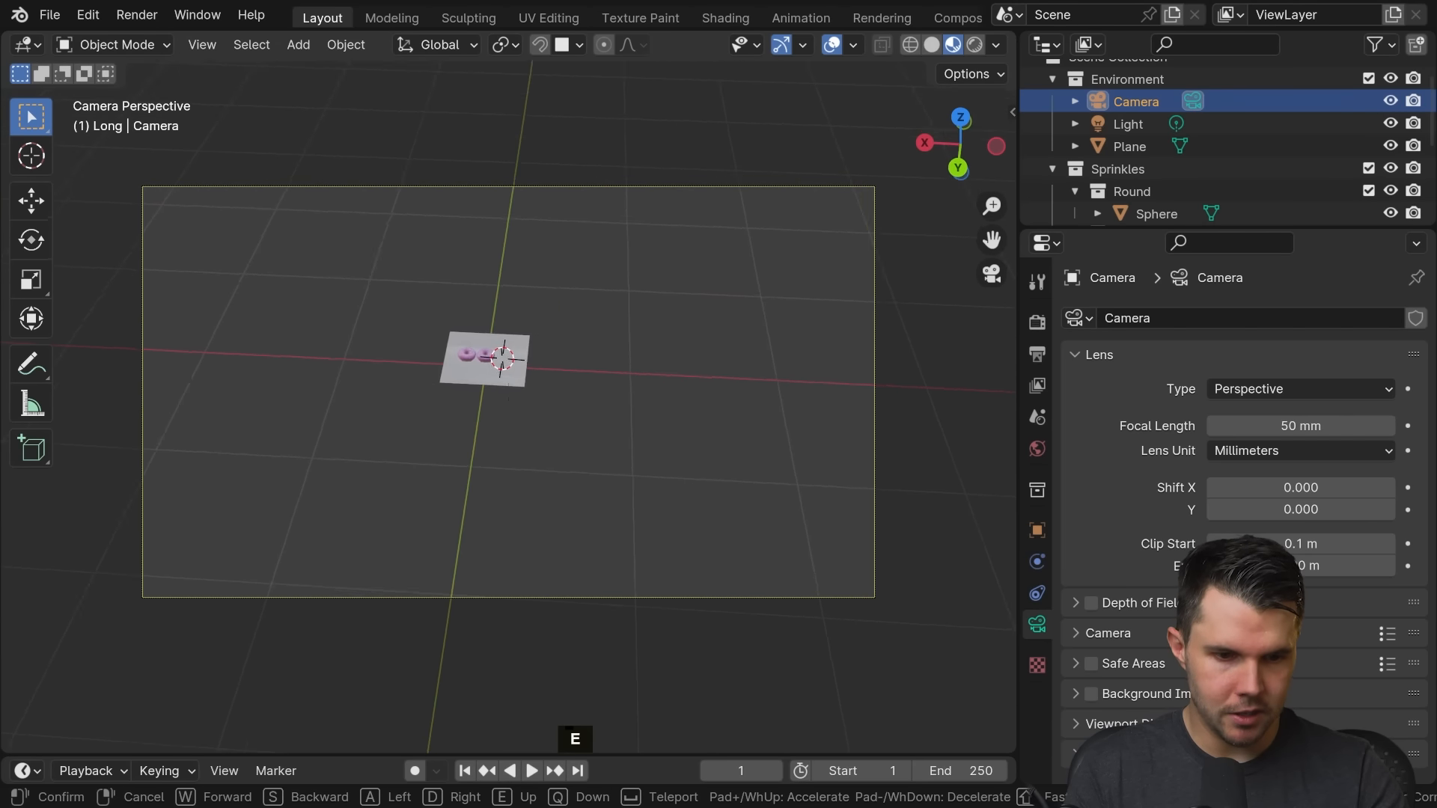
{"action": "key", "text": "w"}
{"action": "scroll", "coordinate": [468, 417], "scroll_direction": "down", "scroll_amount": 1}
{"action": "key", "text": "w"}
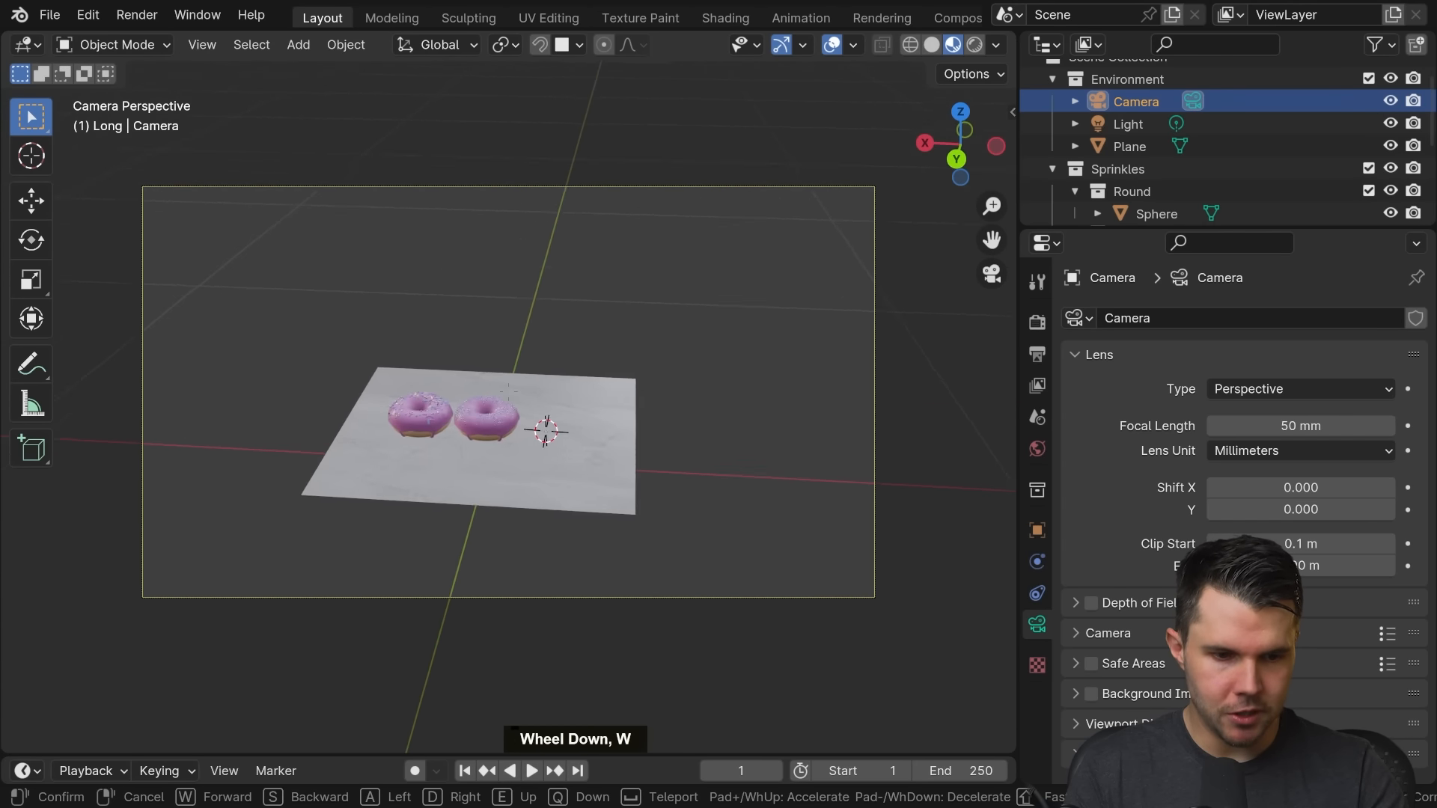
{"action": "scroll", "coordinate": [509, 389], "scroll_direction": "down", "scroll_amount": 1}
{"action": "key", "text": "d"}
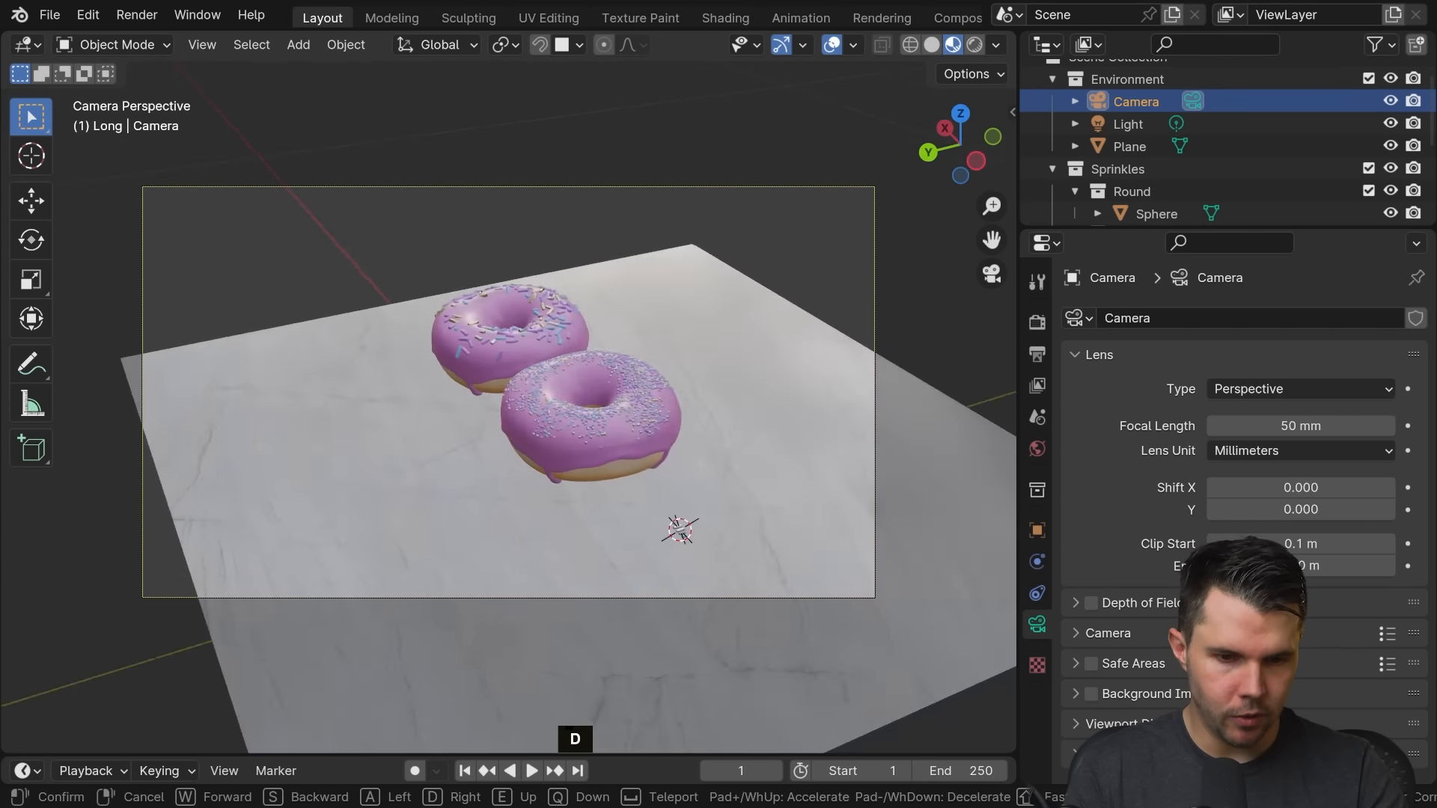
{"action": "key", "text": "s"}
{"action": "key", "text": "d"}
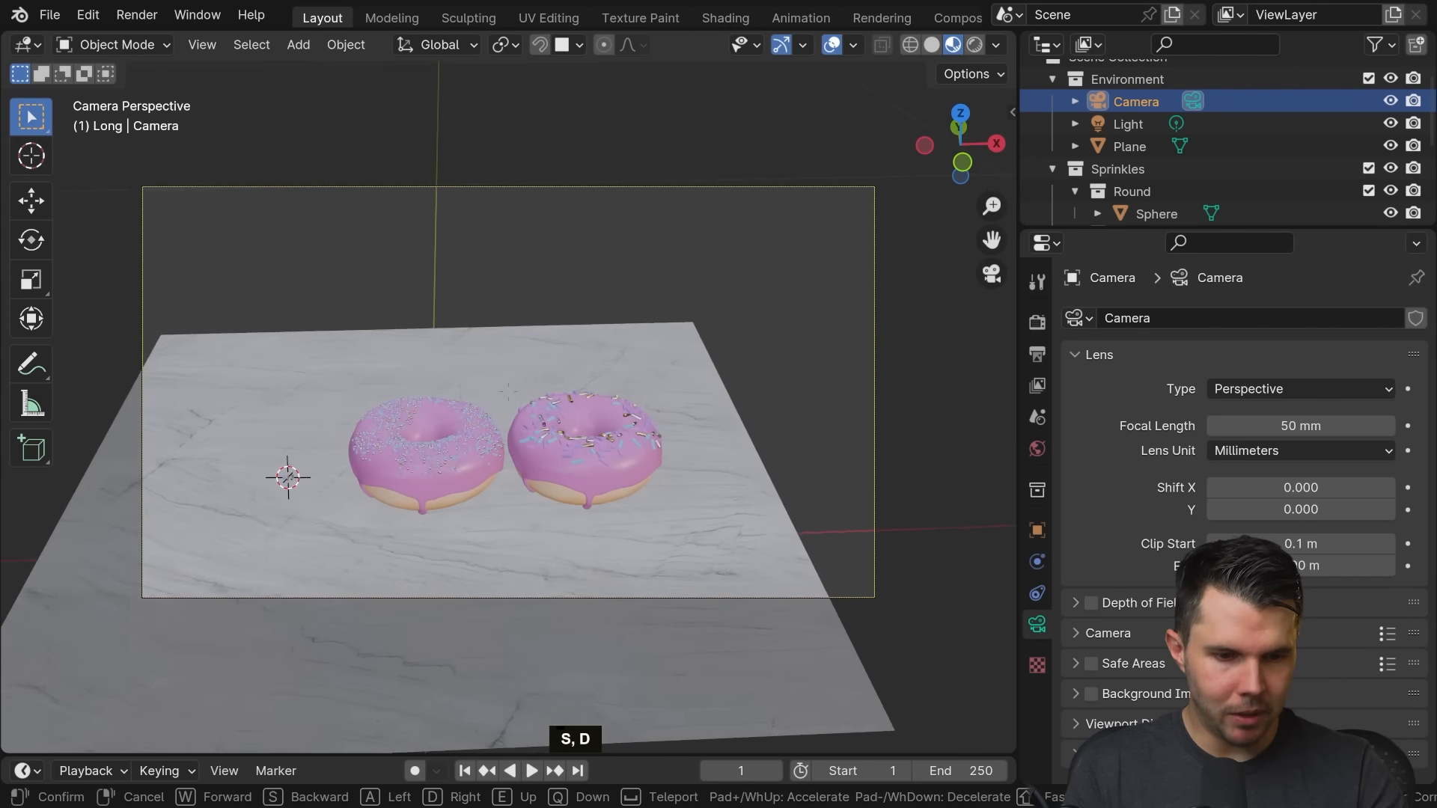
{"action": "key", "text": "q"}
{"action": "key", "text": "q"}
{"action": "key", "text": "q"}
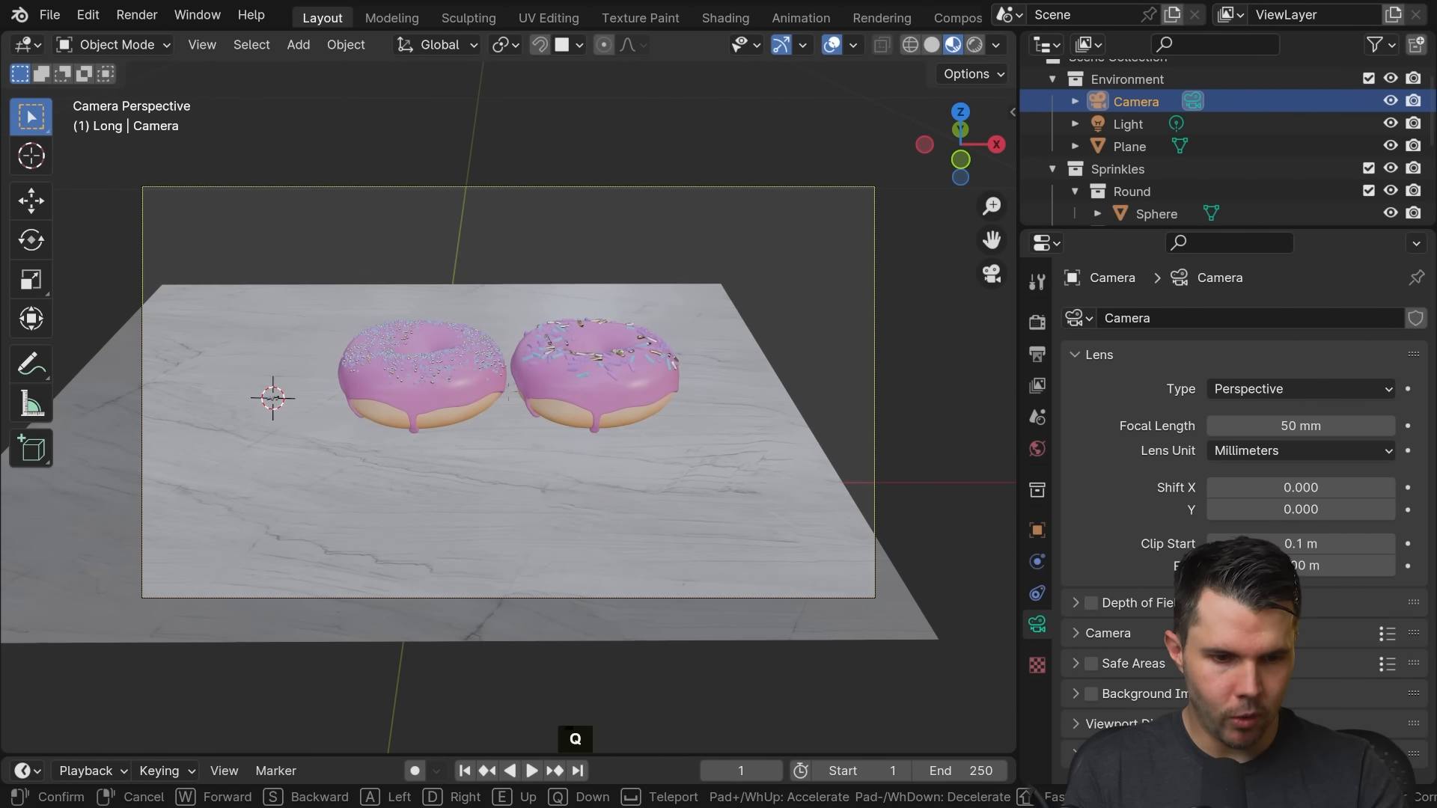
{"action": "left_click", "coordinate": [762, 402]}
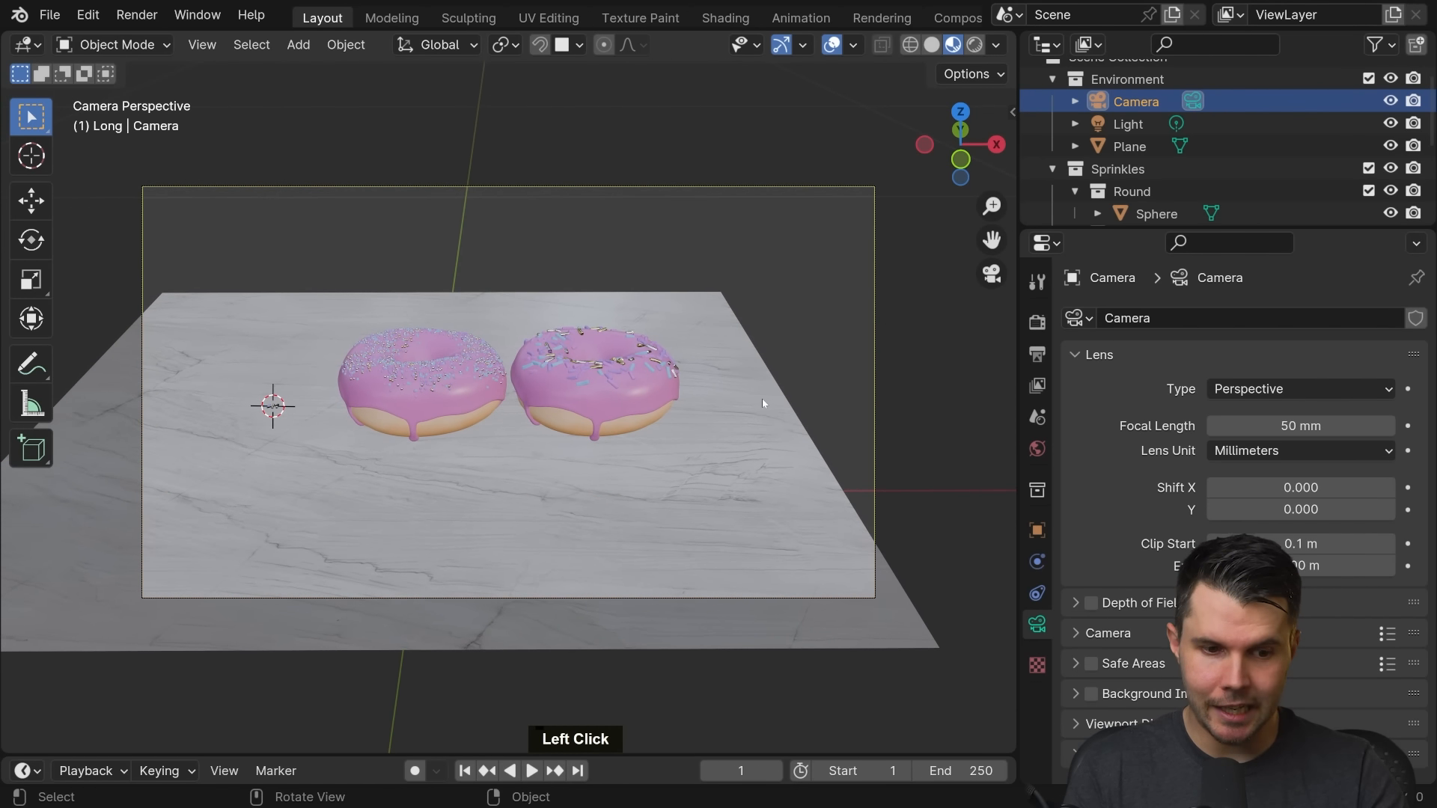
Leave the camera view and explore the donuts and camera from different angles with Walk Navigation
{"action": "middle_click_drag", "start_coordinate": [640, 411], "coordinate": [674, 410]}
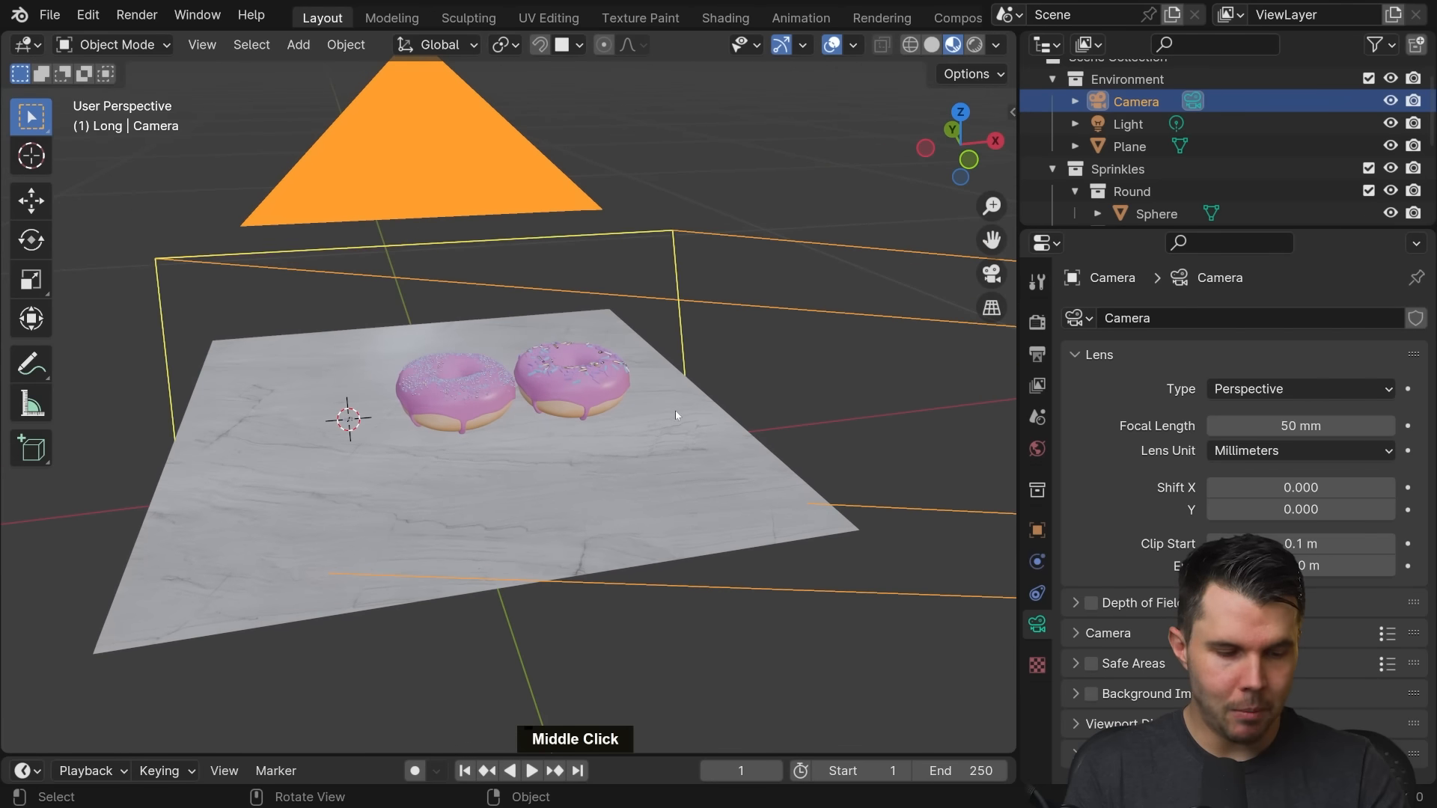
{"action": "key", "text": "shift+grave"}
{"action": "key", "text": "s"}
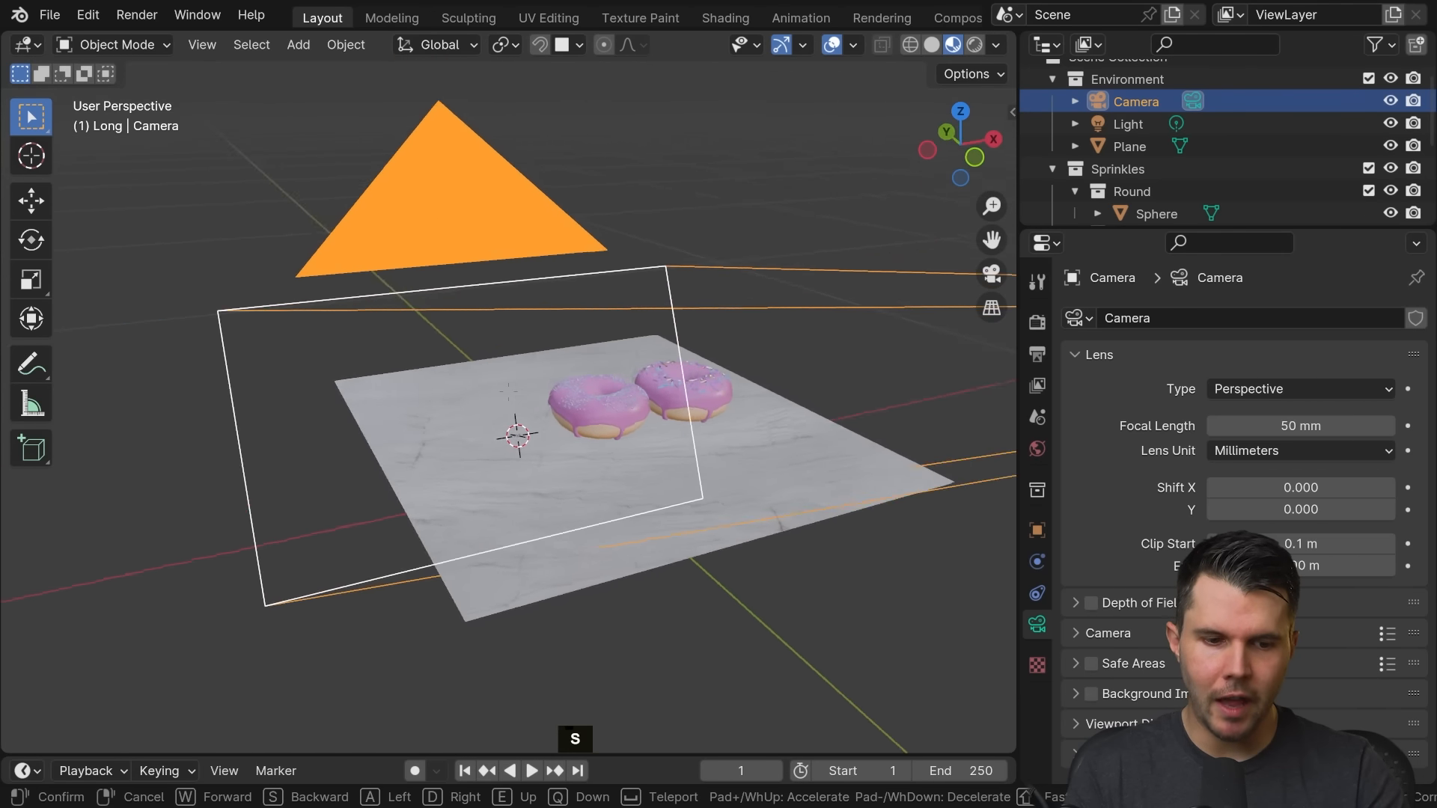
{"action": "key", "text": "a"}
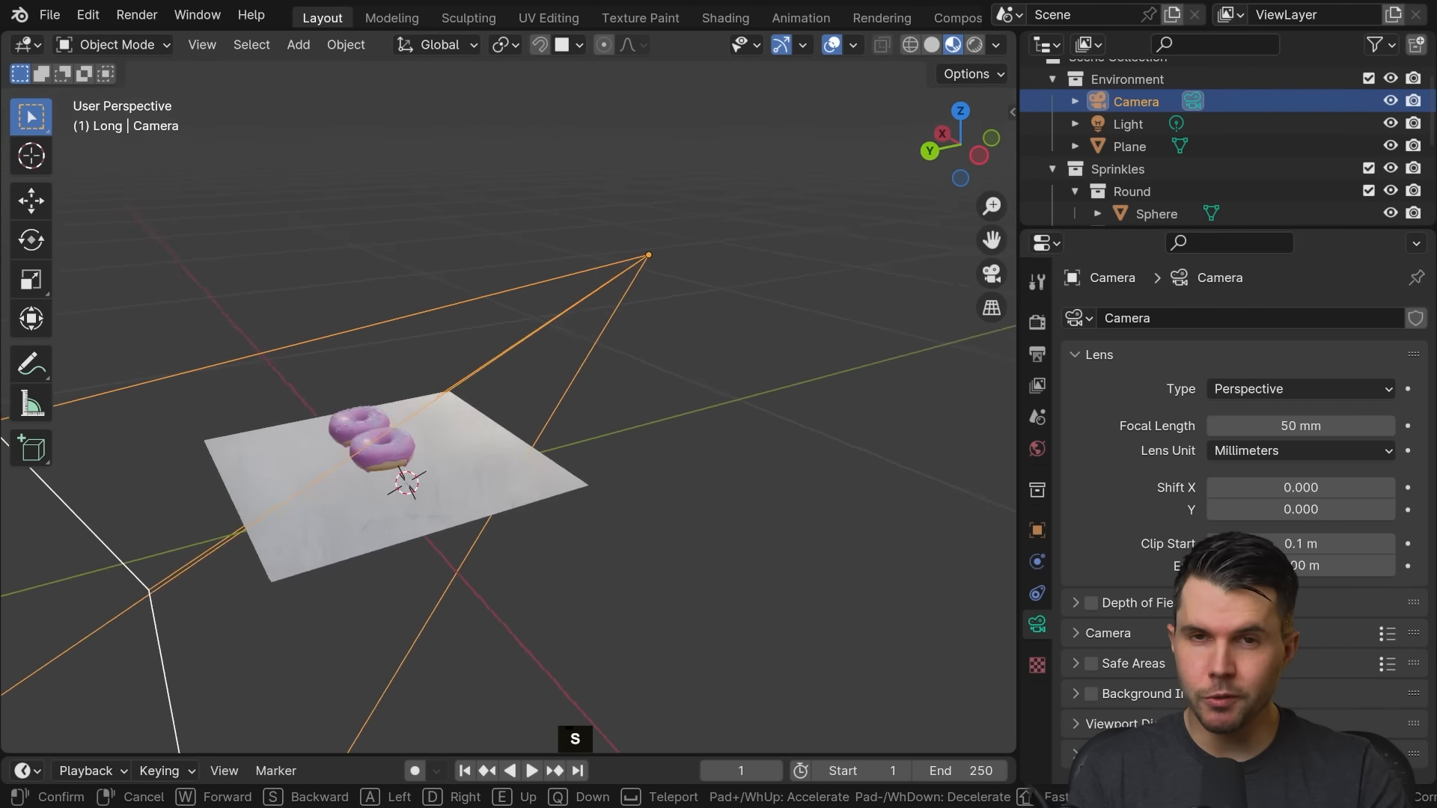
{"action": "key", "text": "d"}
{"action": "key", "text": "w"}
{"action": "key", "text": "d"}
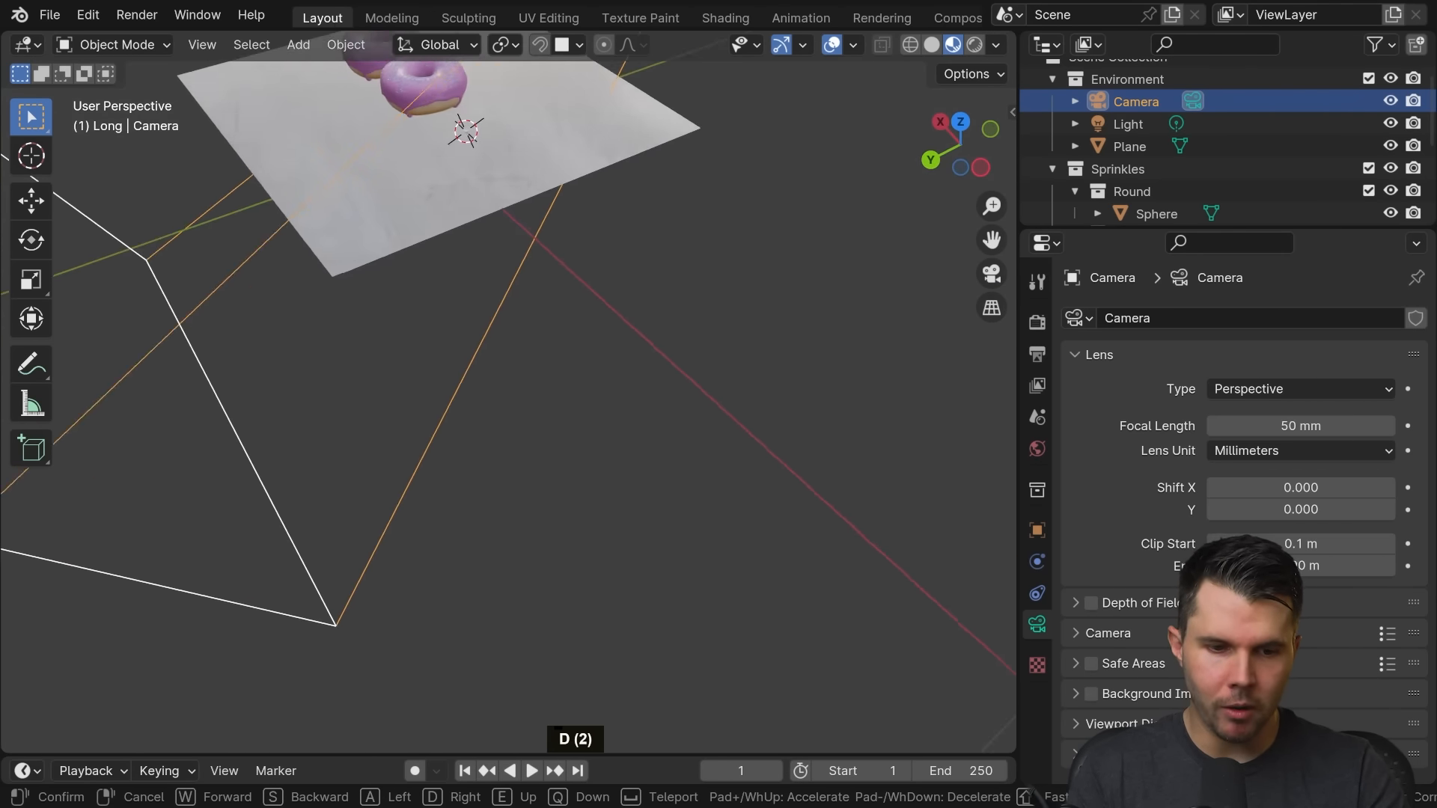
{"action": "key", "text": "w"}
{"action": "key", "text": "w"}
{"action": "key", "text": "w"}
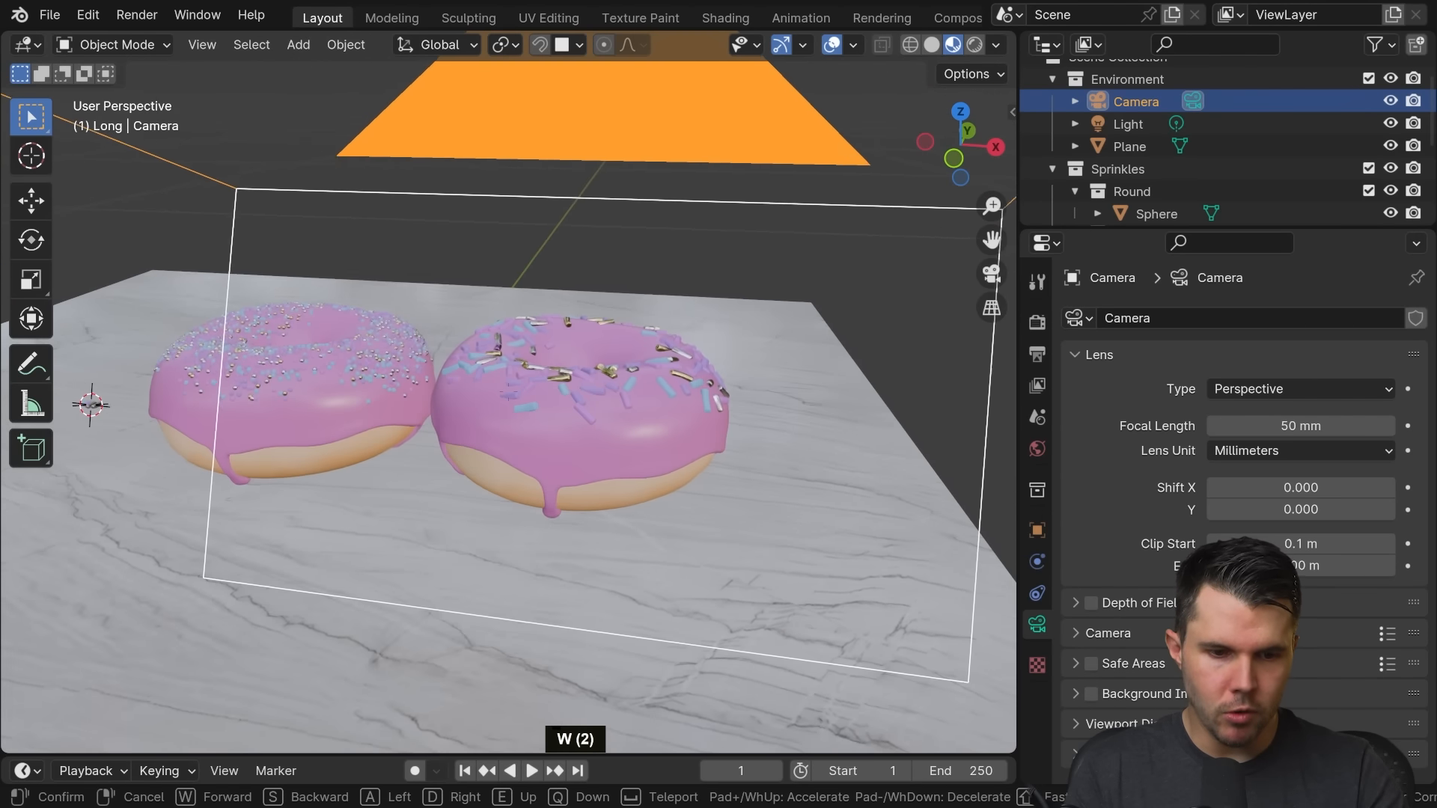
{"action": "key", "text": "a"}
{"action": "left_click", "coordinate": [685, 404]}
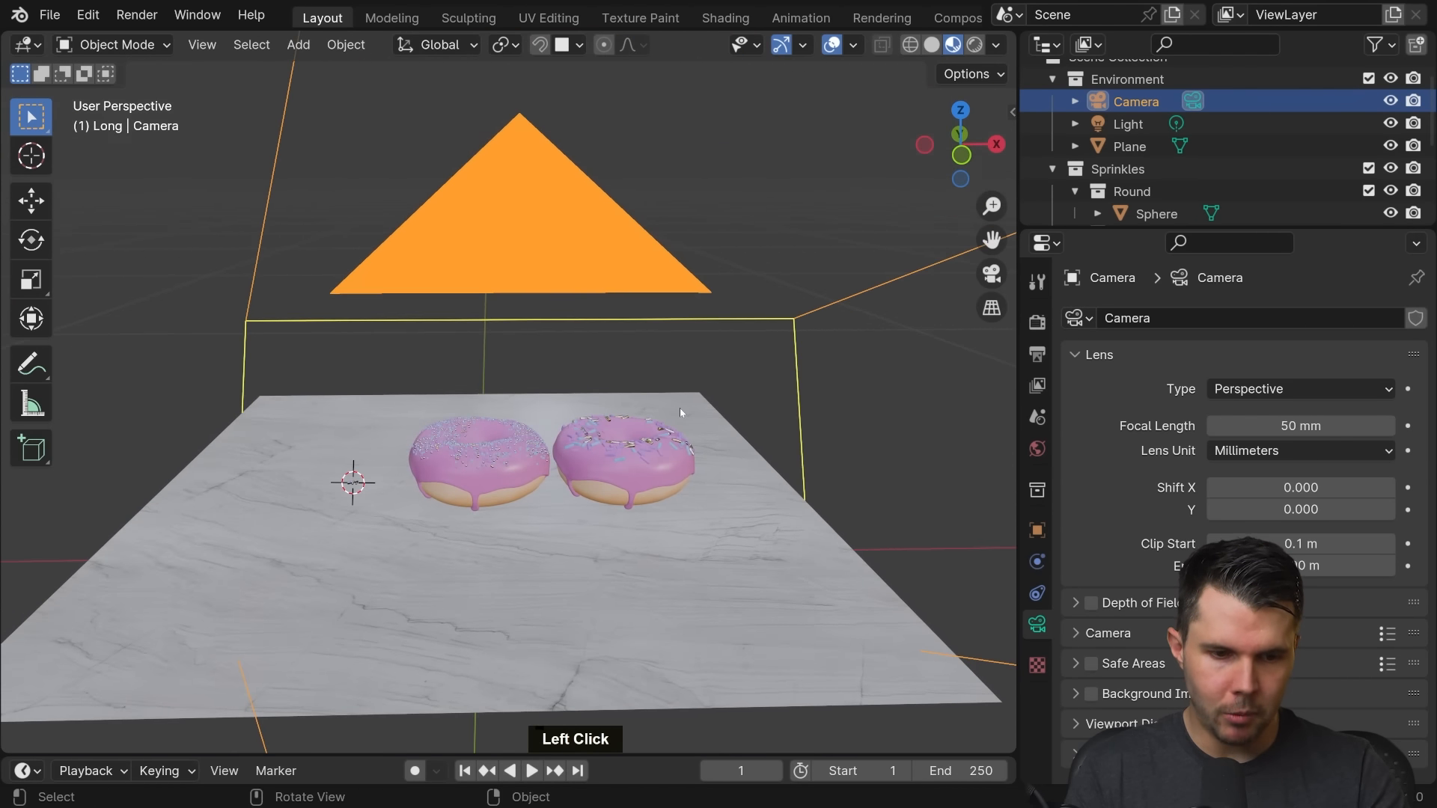
Return to the camera view, render the donuts as a still image and close the render result
{"action": "key", "text": "KP_0"}
{"action": "scroll", "coordinate": [674, 404], "scroll_direction": "up", "scroll_amount": 3}
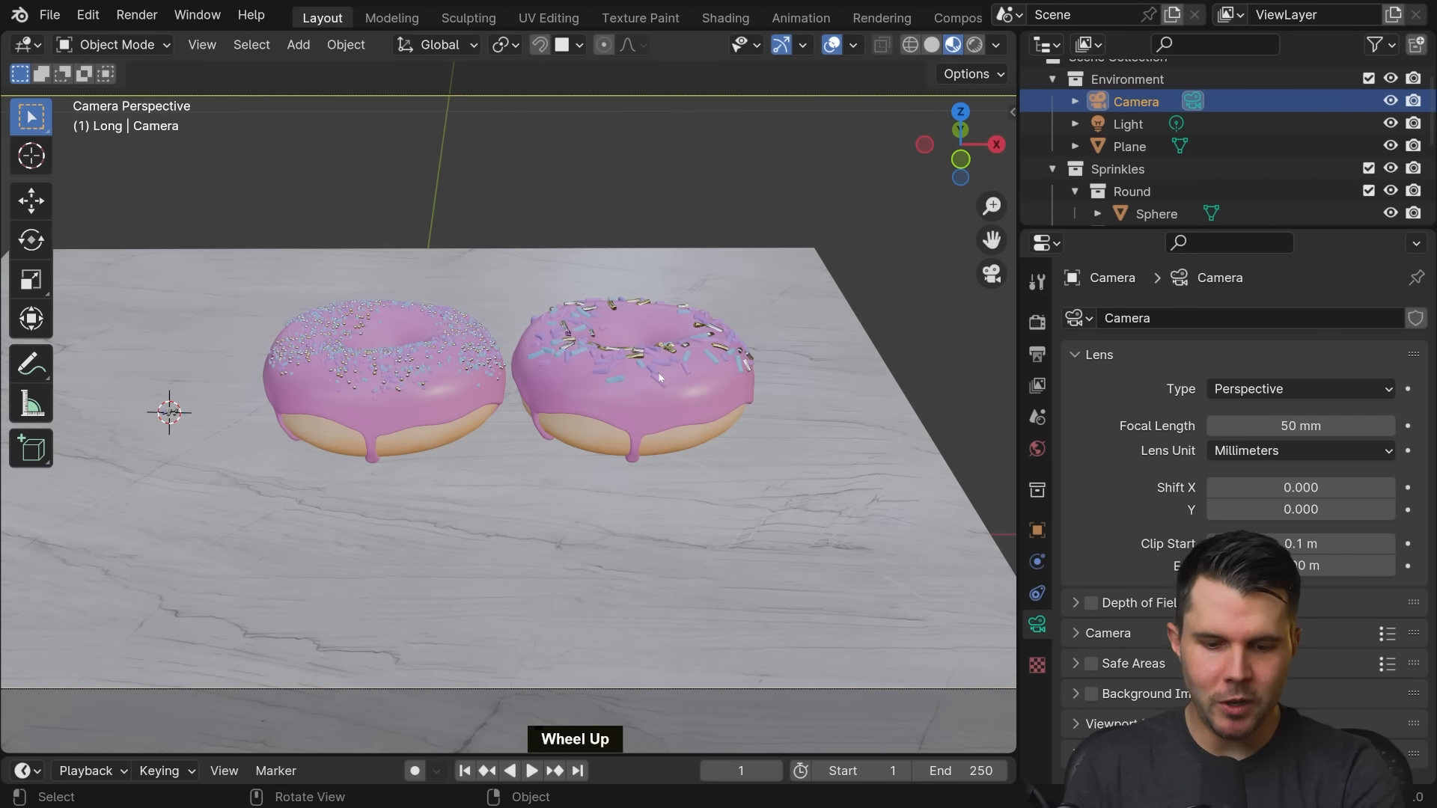
{"action": "key", "text": "F12"}
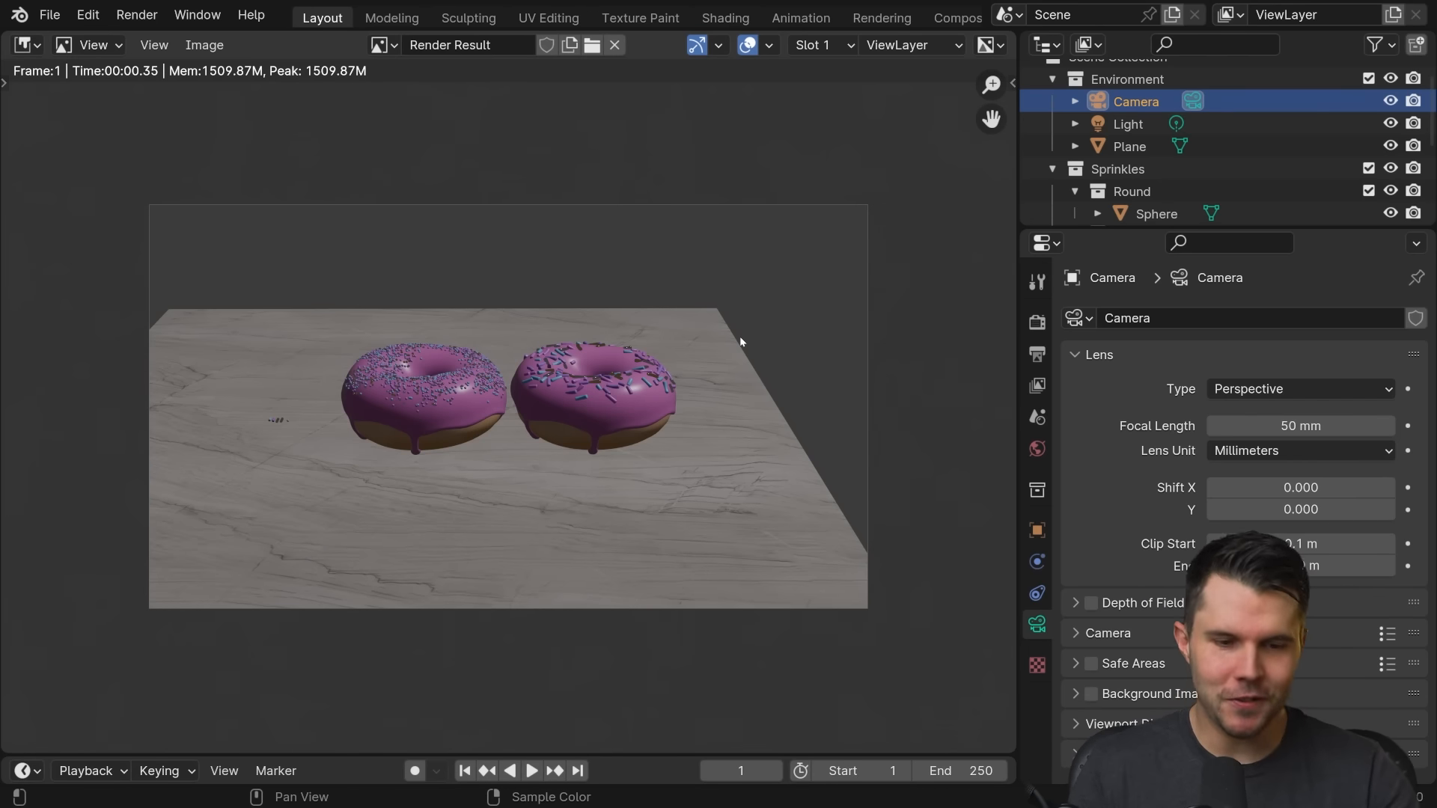
{"action": "key", "text": "Escape"}
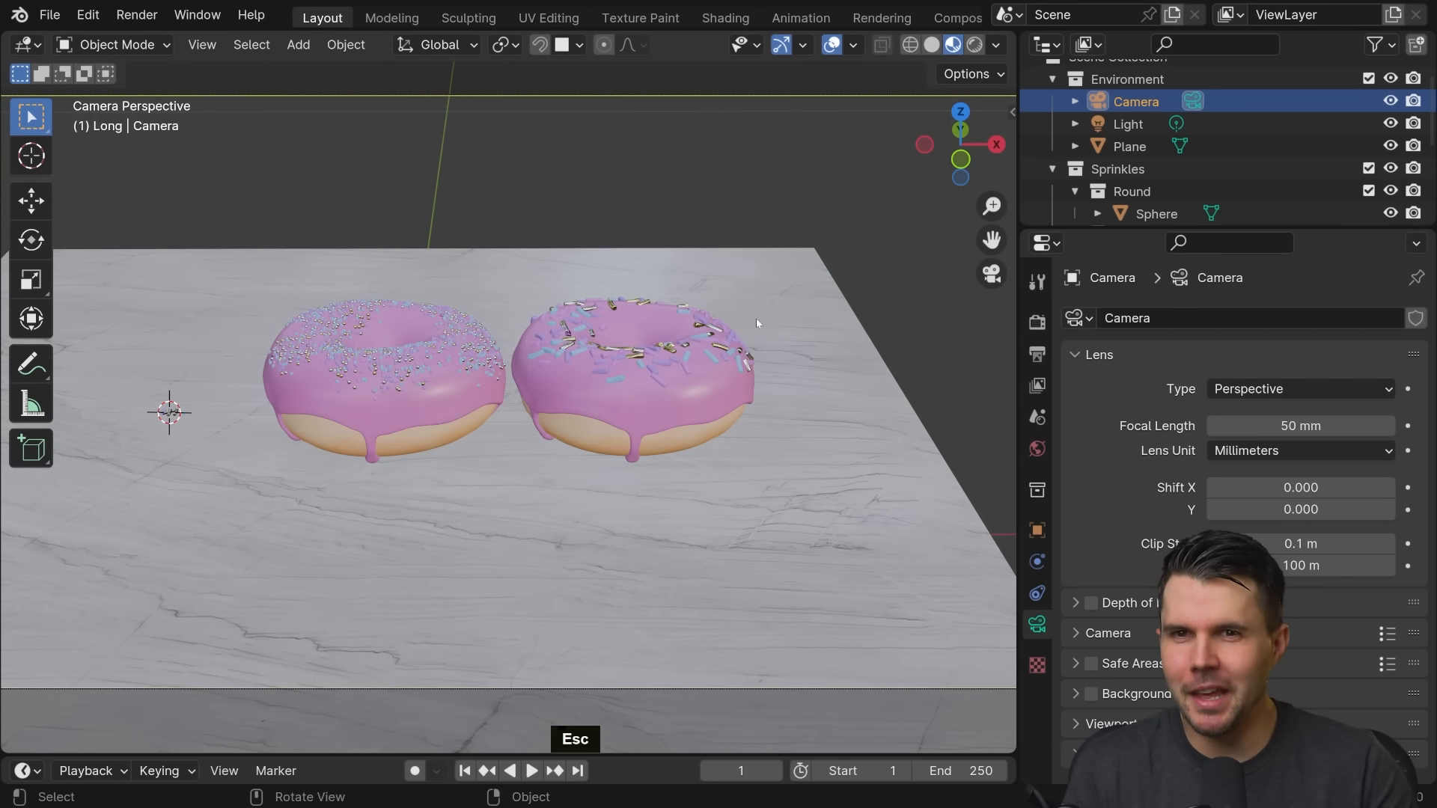
Select the light in the Environment collection and render the image once more
{"action": "left_click", "coordinate": [1115, 128]}
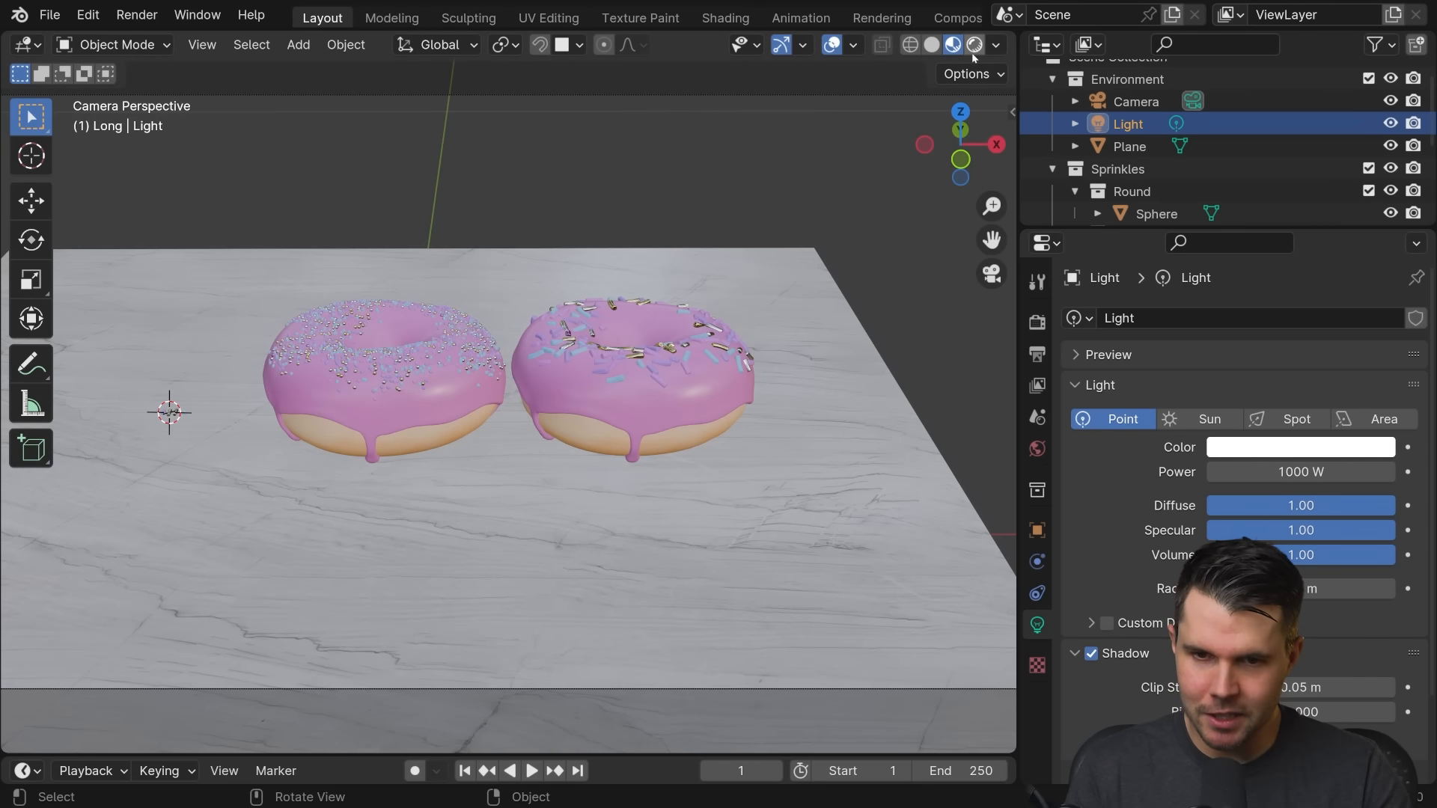
{"action": "key", "text": "F12"}
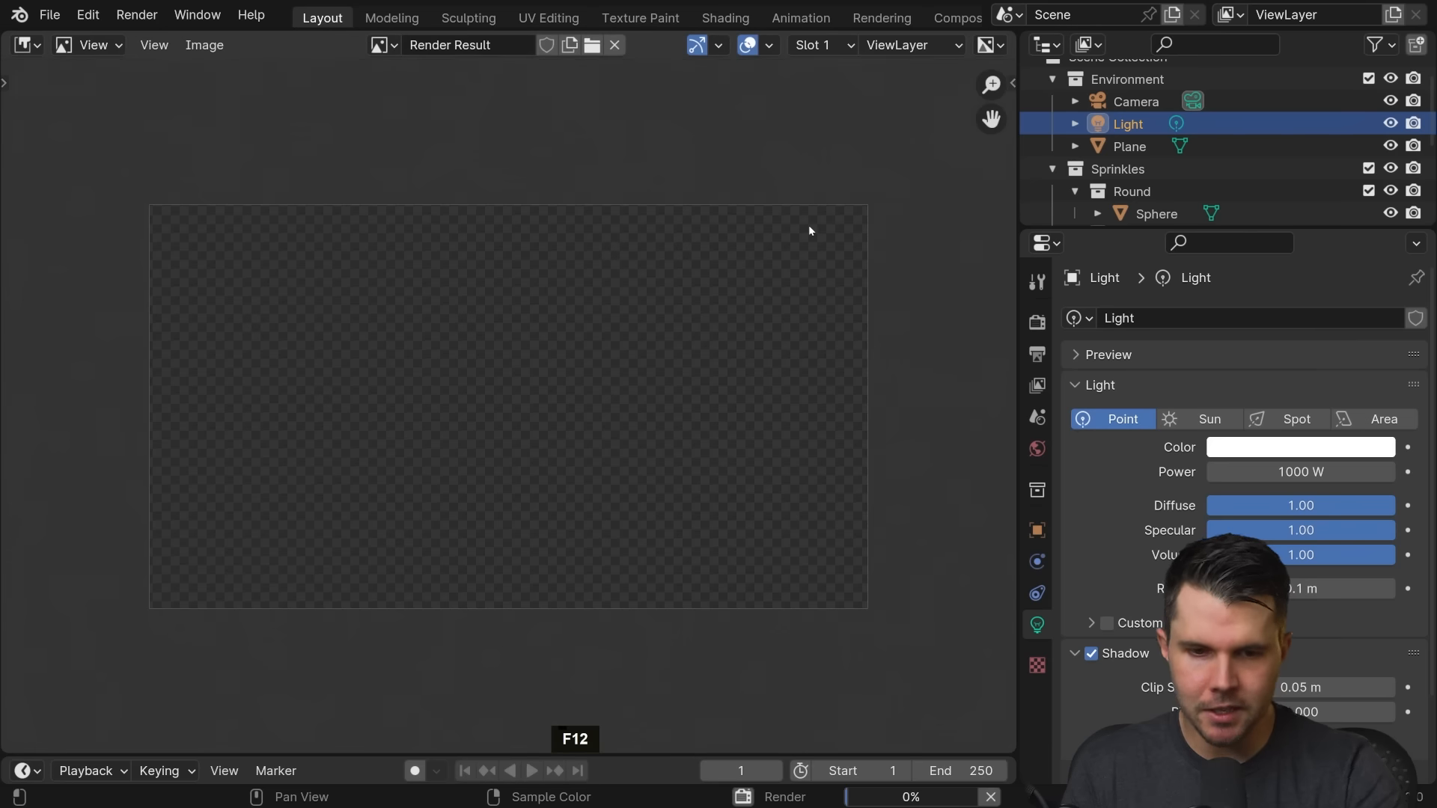
{"action": "key", "text": "Escape"}
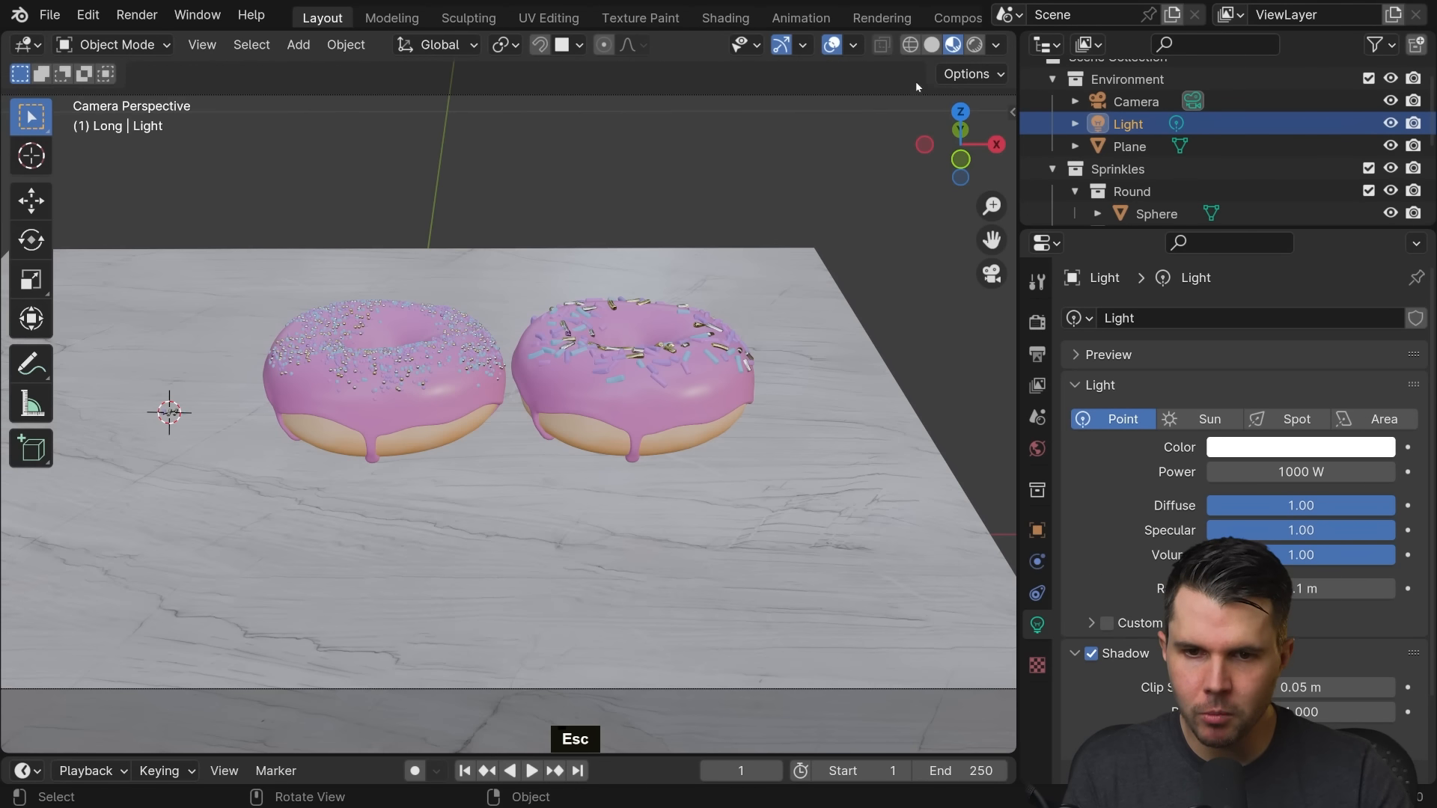
Switch the viewport to Rendered shading, inspect the donuts up close and return to the camera view
{"action": "left_click", "coordinate": [975, 45]}
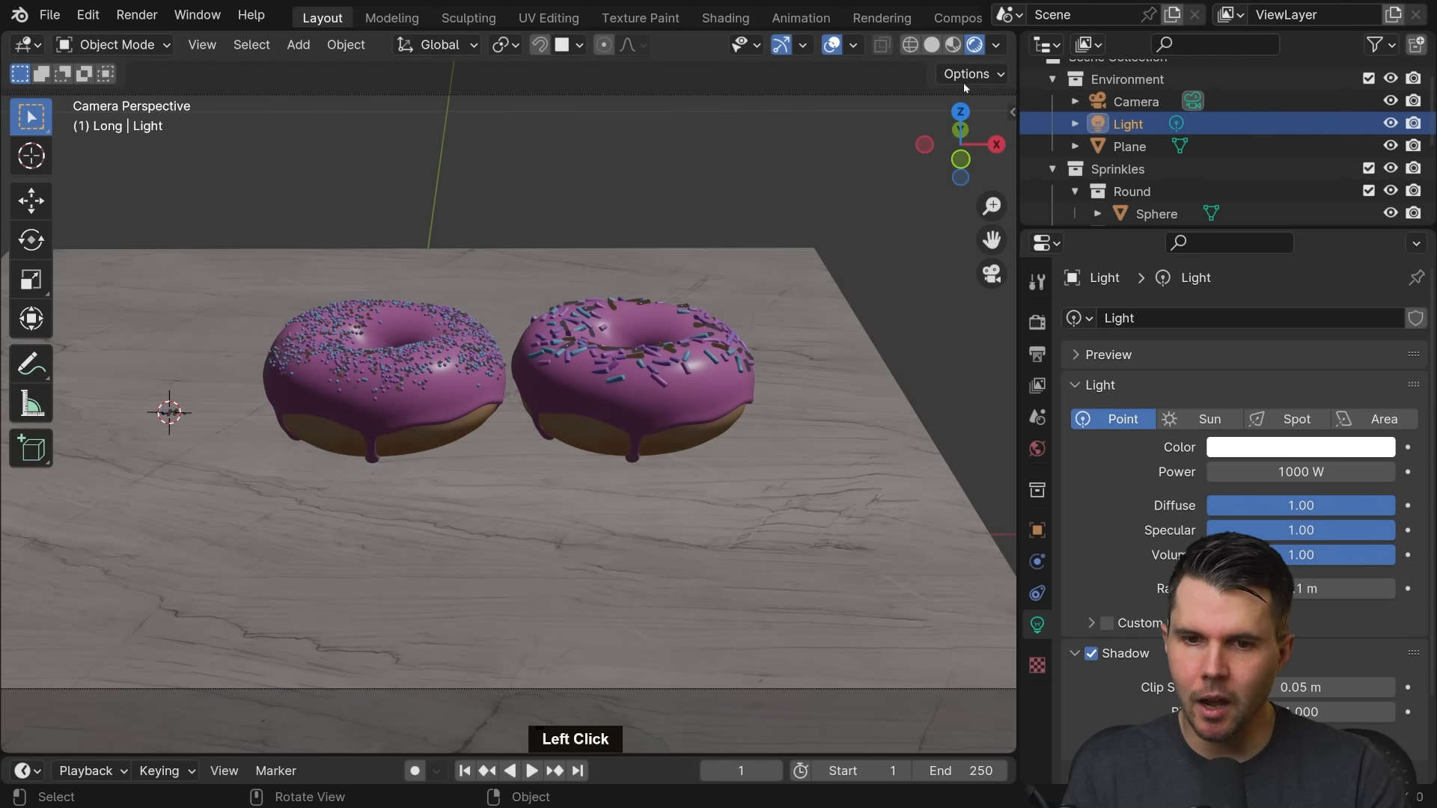
{"action": "middle_click_drag", "start_coordinate": [726, 304], "coordinate": [643, 353]}
{"action": "scroll", "coordinate": [591, 371], "scroll_direction": "up", "scroll_amount": 3}
{"action": "scroll", "coordinate": [591, 371], "scroll_direction": "up", "scroll_amount": 3}
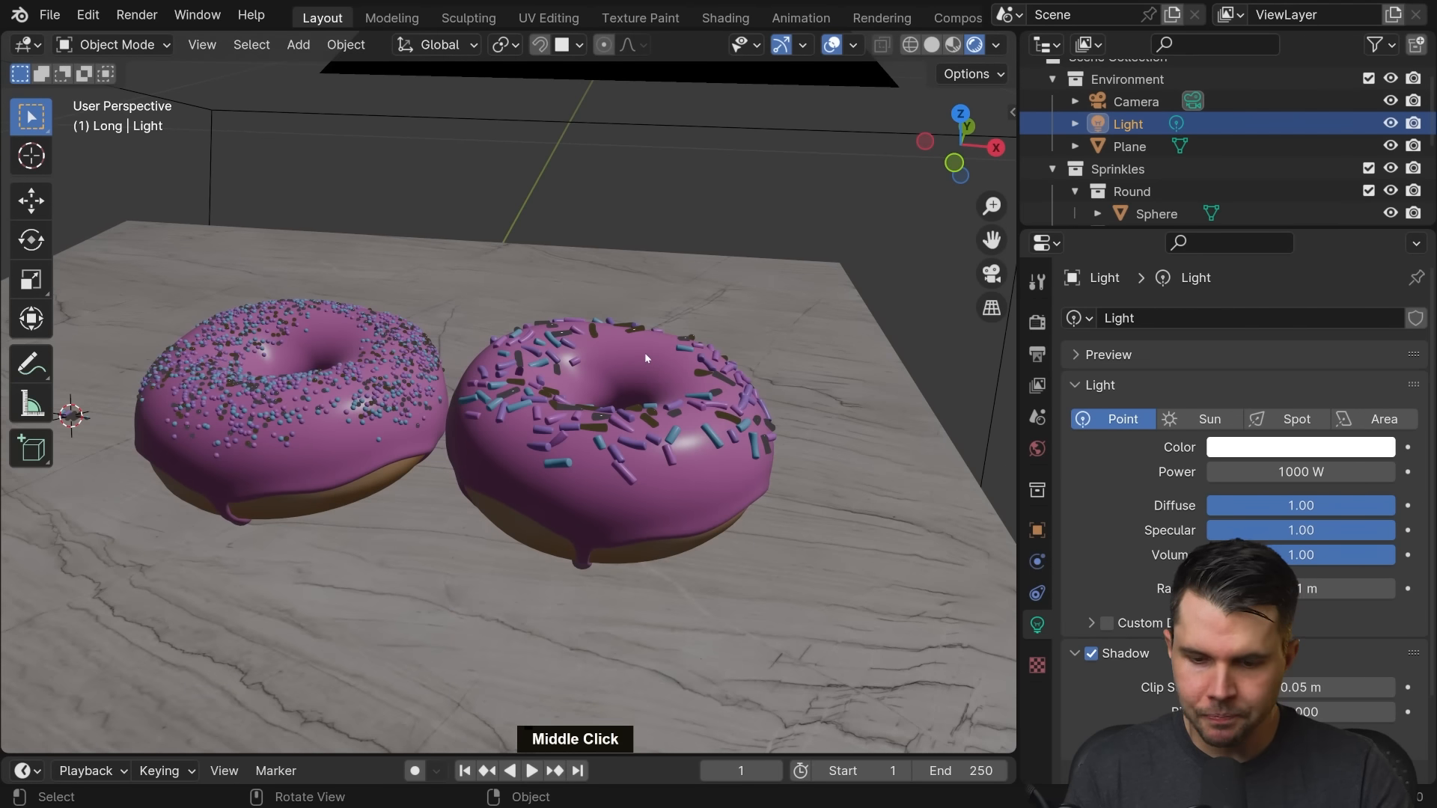
{"action": "key", "text": "KP_0"}
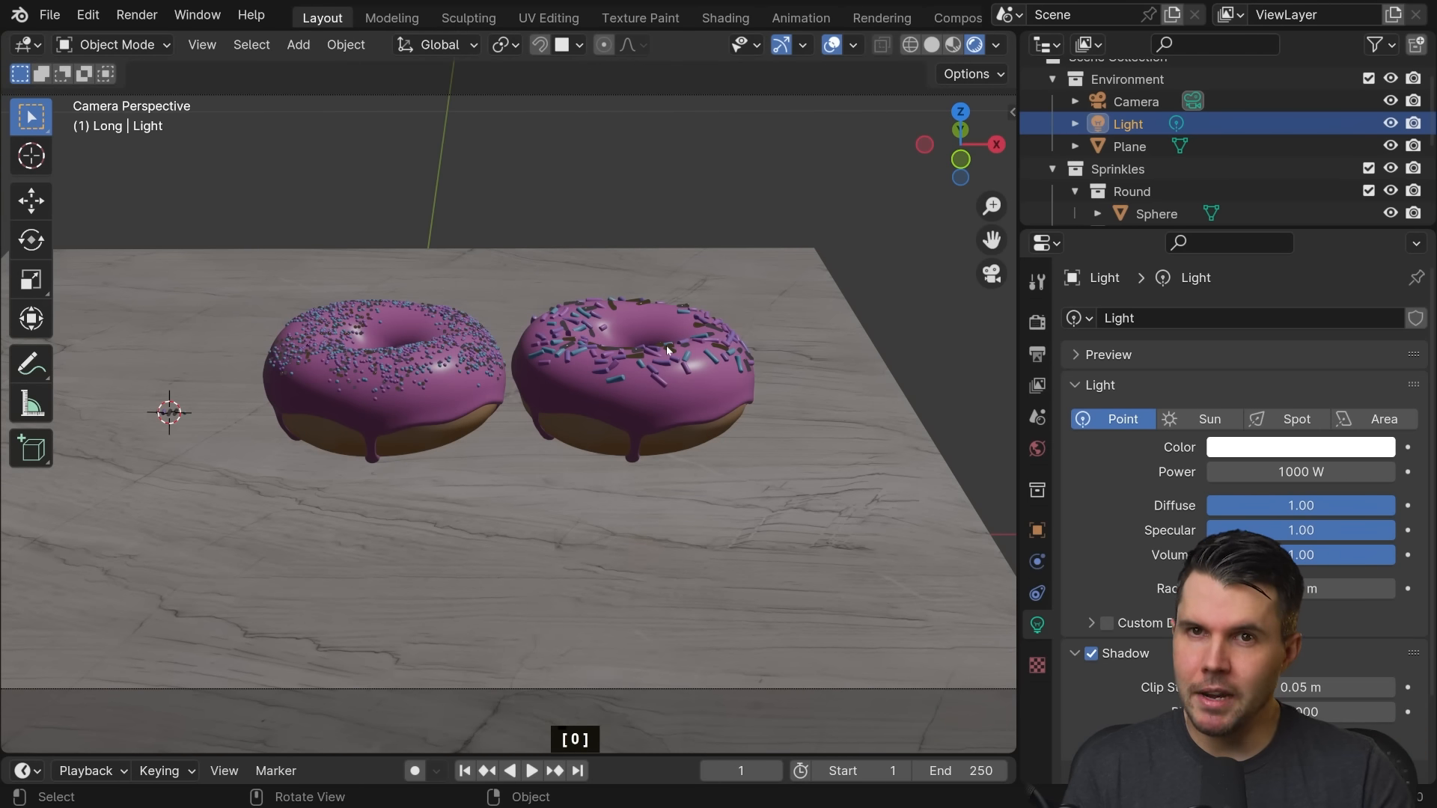
Enlarge the properties area and show the scene's render settings
{"action": "left_click_drag", "start_coordinate": [1044, 228], "coordinate": [1044, 118]}
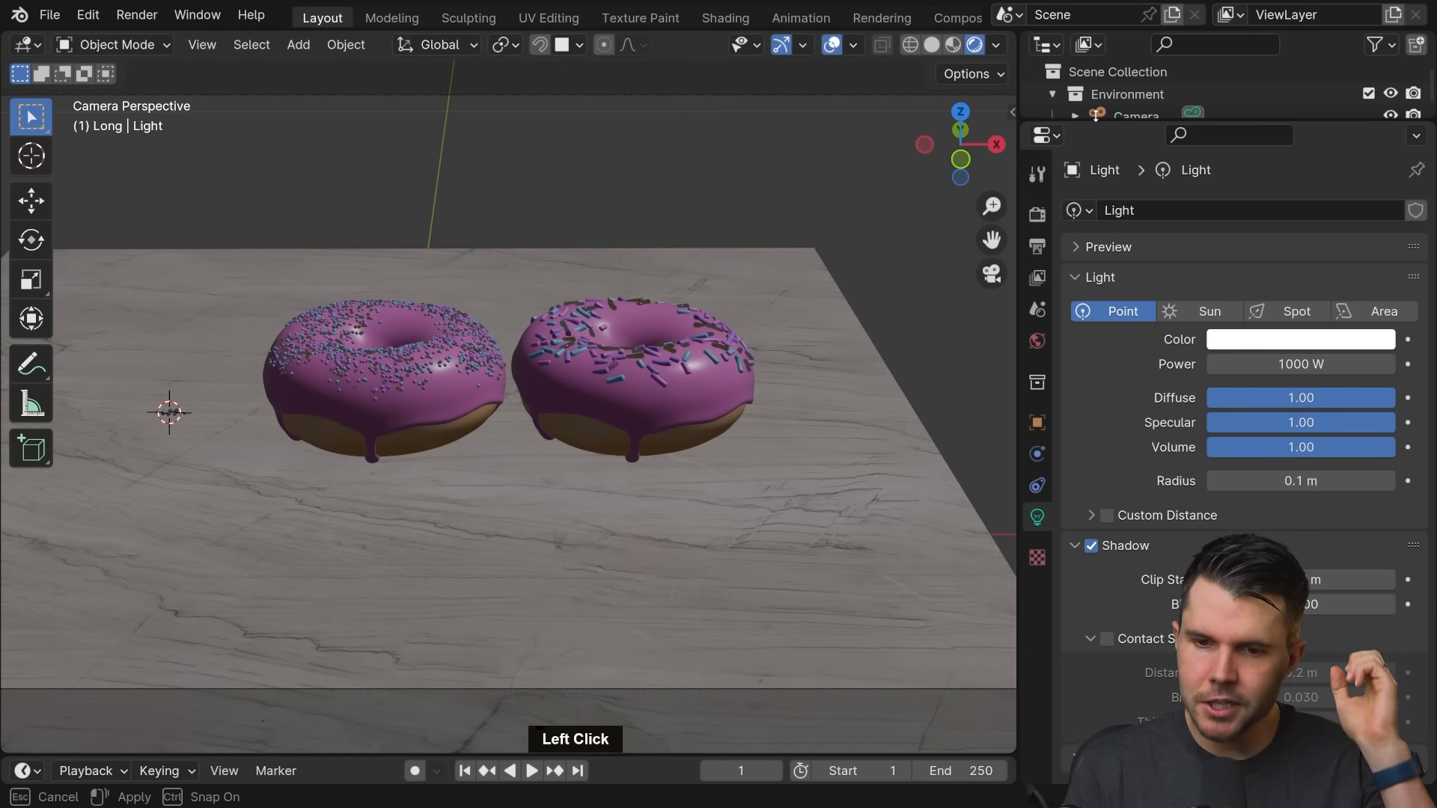
{"action": "left_click", "coordinate": [1038, 212]}
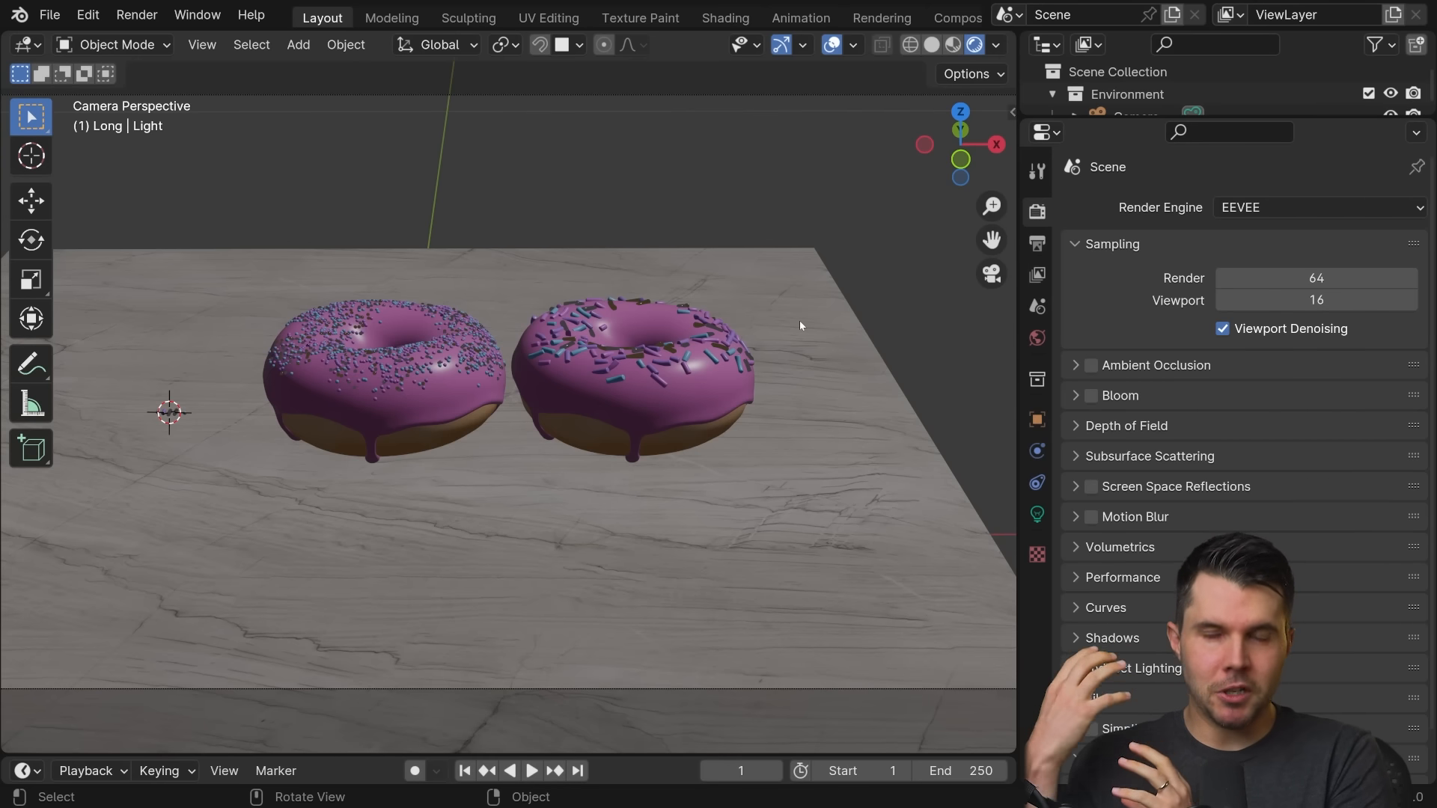
{"action": "middle_click_drag", "start_coordinate": [754, 314], "coordinate": [730, 348]}
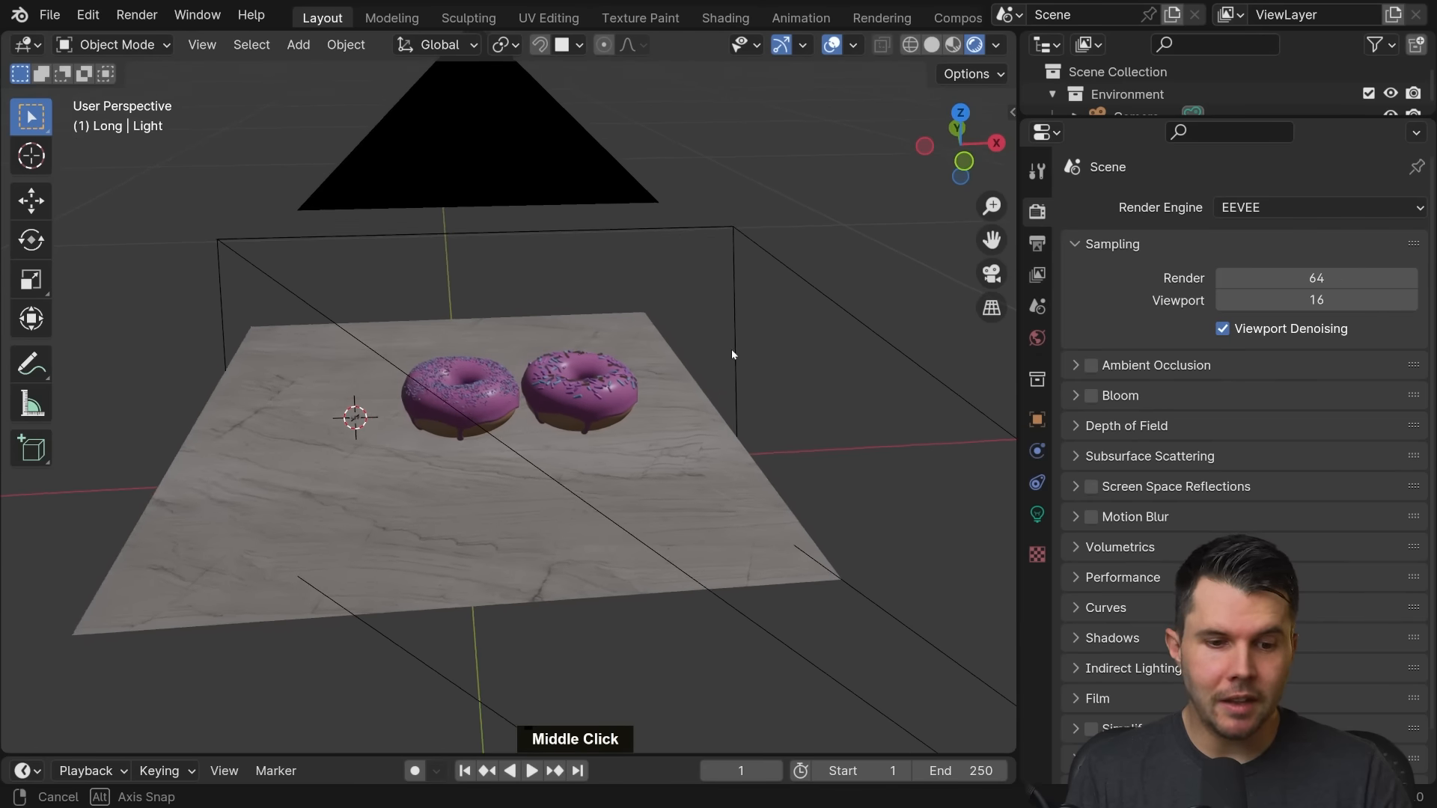
Return to the camera view and set the EEVEE shadow cube size to 4096 px
{"action": "key", "text": "KP_0"}
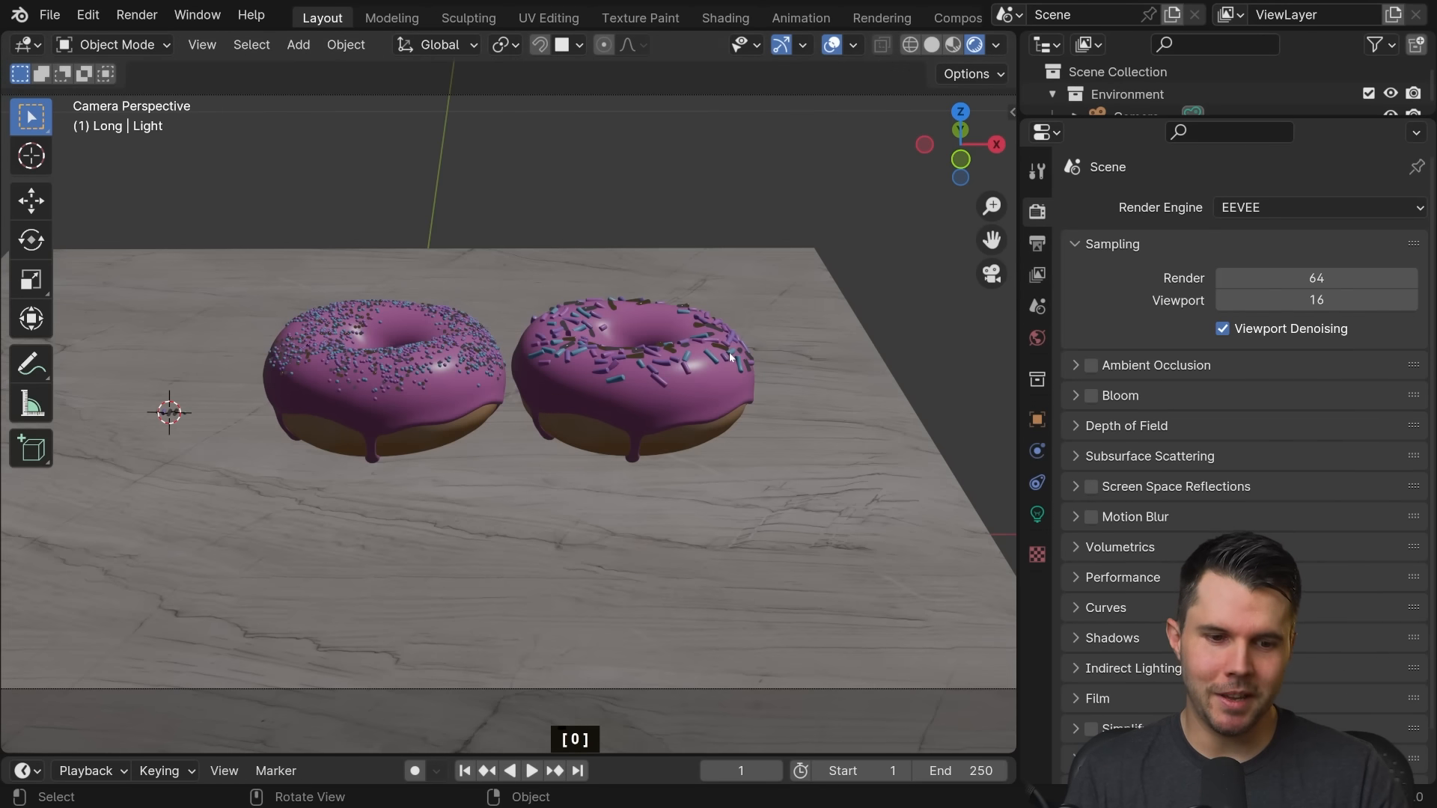
{"action": "scroll", "coordinate": [727, 337], "scroll_direction": "up", "scroll_amount": 5}
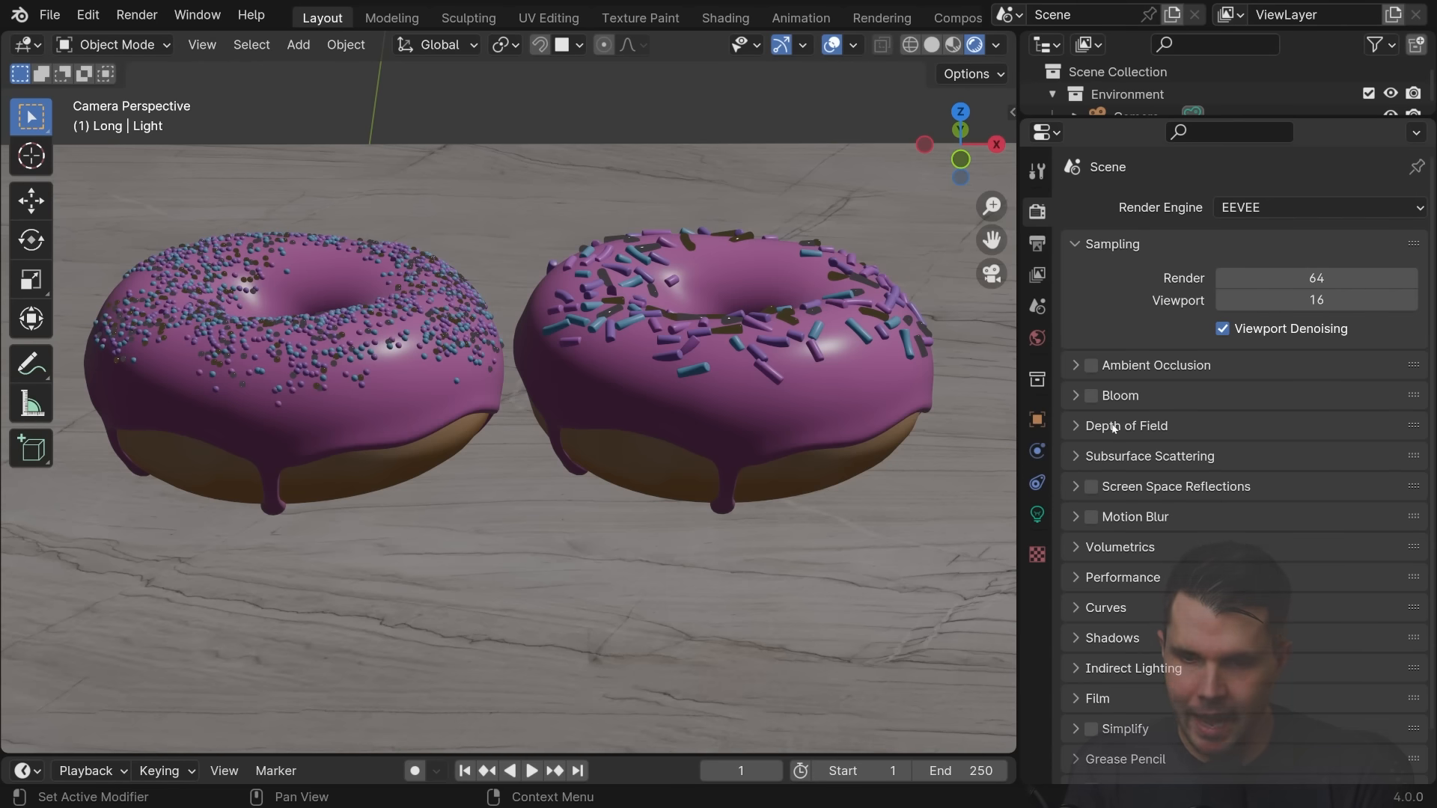
{"action": "middle_click_drag", "start_coordinate": [1158, 446], "coordinate": [1158, 395]}
{"action": "left_click", "coordinate": [1115, 587]}
{"action": "middle_click_drag", "start_coordinate": [1230, 495], "coordinate": [1230, 356]}
{"action": "left_click", "coordinate": [1266, 479]}
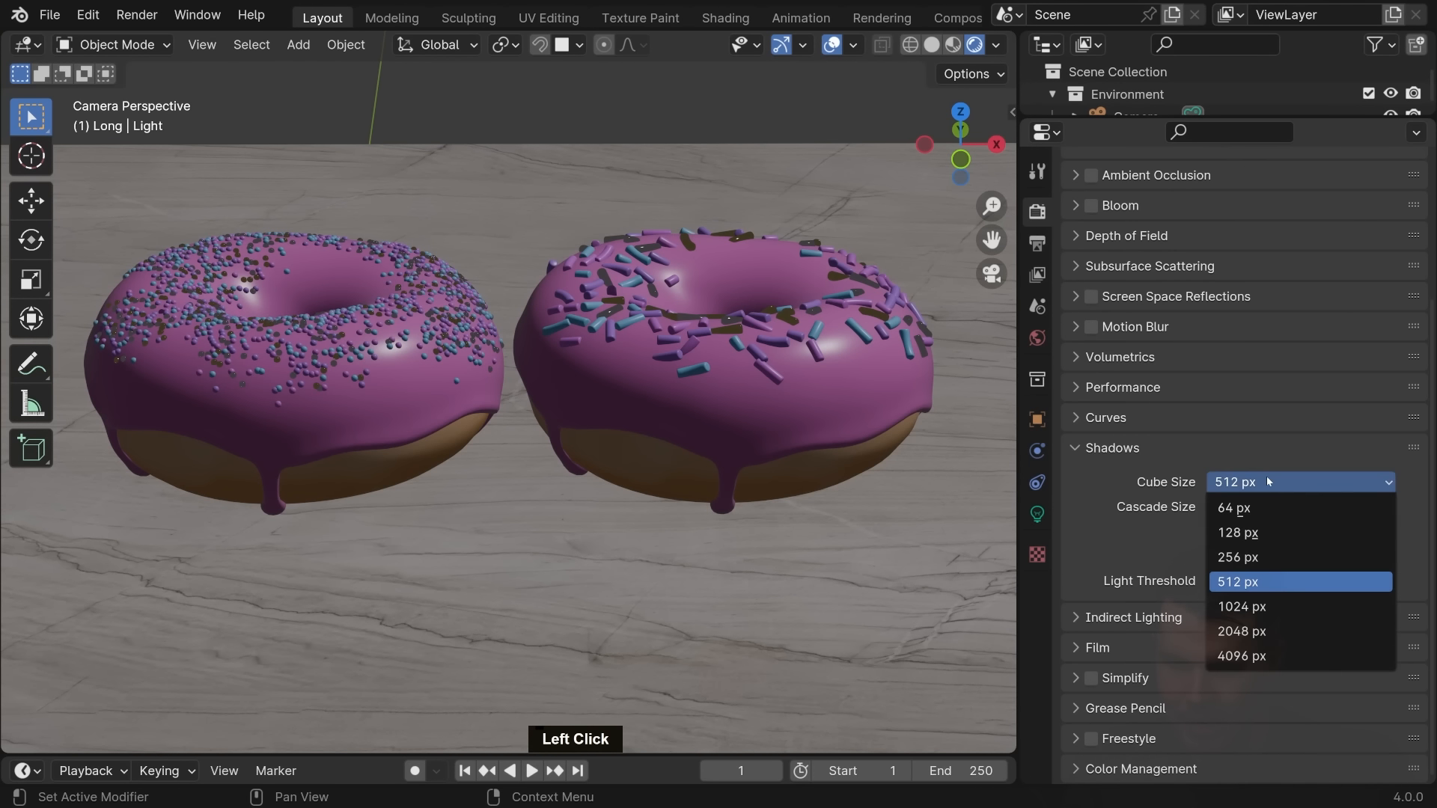
{"action": "left_click", "coordinate": [1246, 658]}
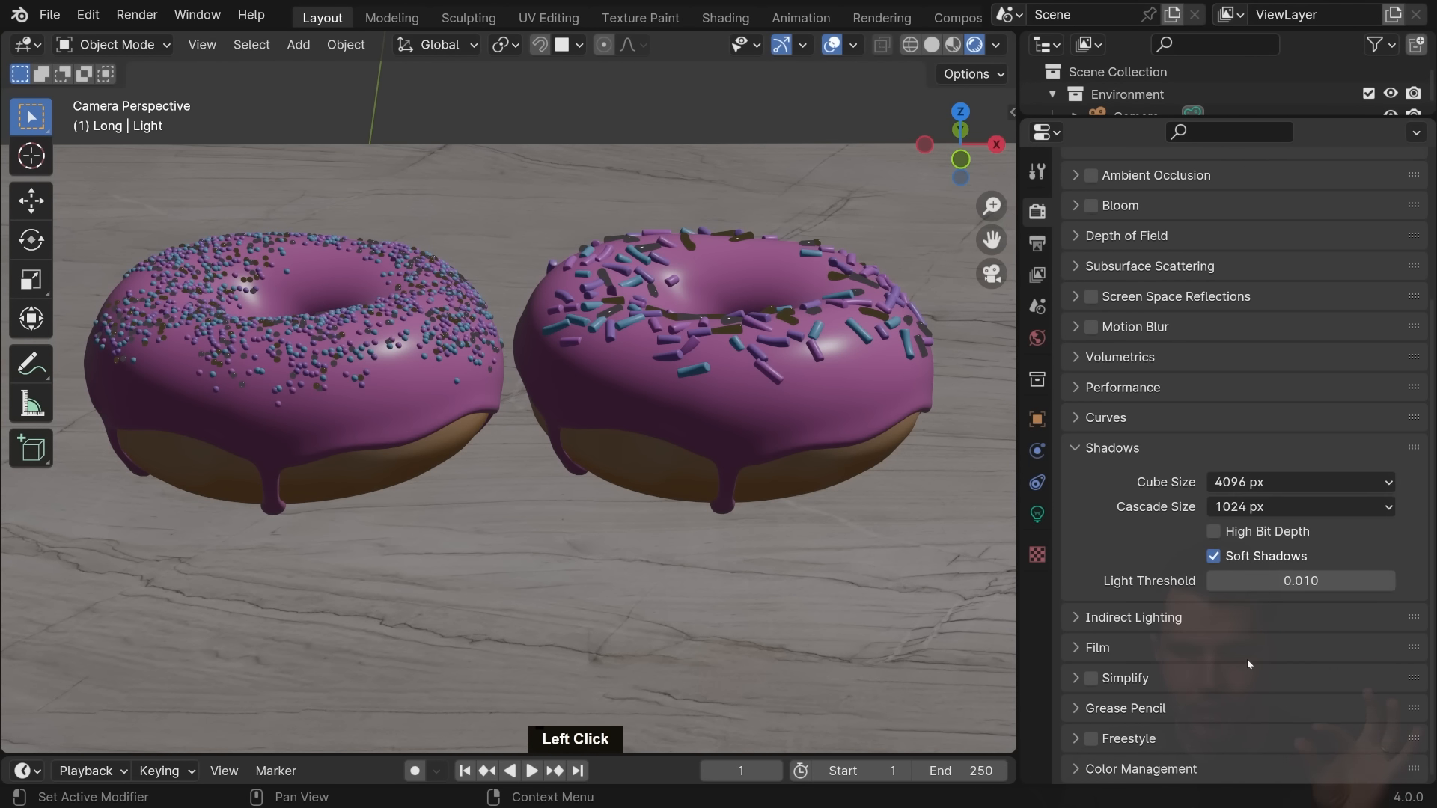
Lower the light's shadow bias to 0.001 and check the shadows beneath the donuts up close
{"action": "left_click", "coordinate": [1037, 514]}
{"action": "left_click_drag", "start_coordinate": [1242, 604], "coordinate": [1190, 608]}
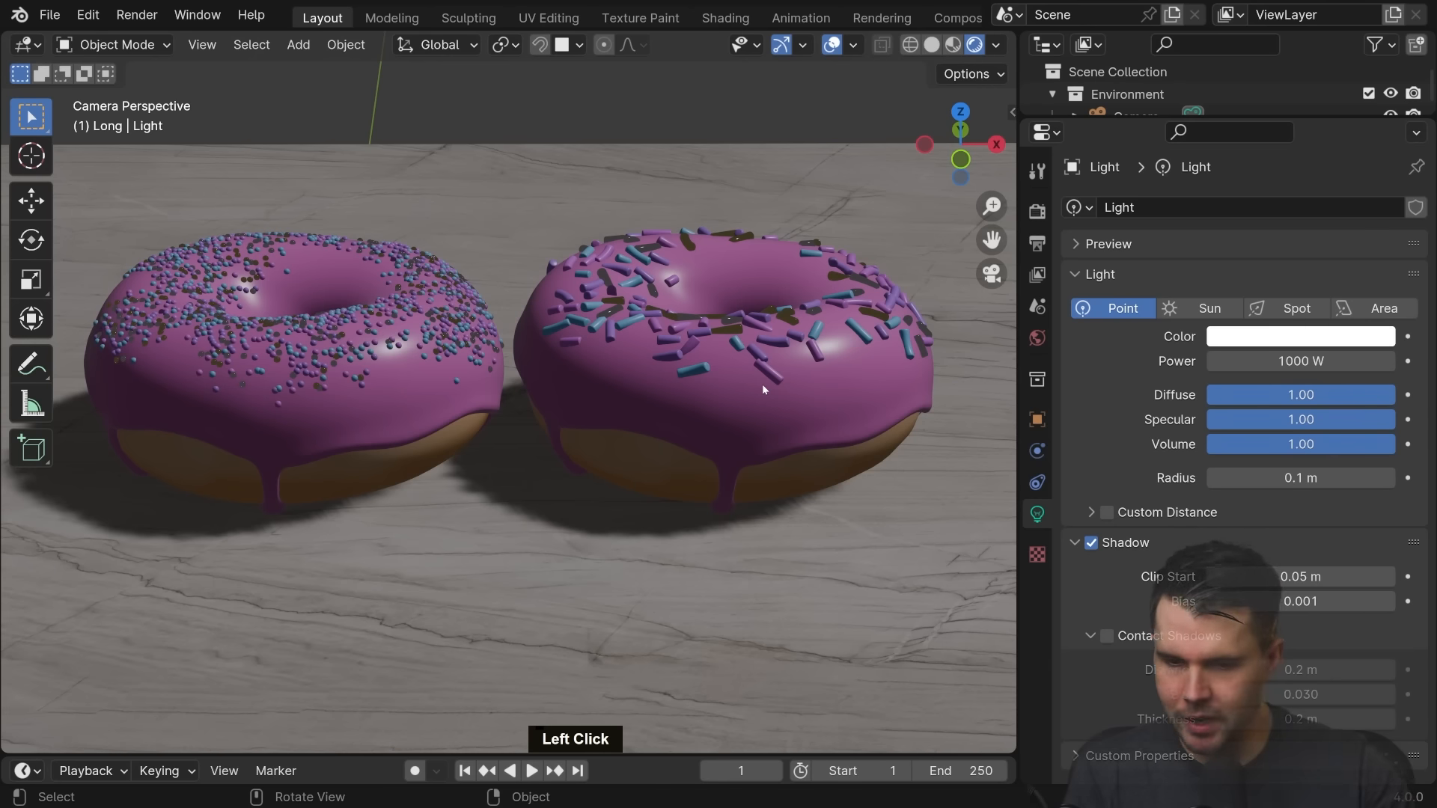
{"action": "scroll", "coordinate": [762, 393], "scroll_direction": "up", "scroll_amount": 2}
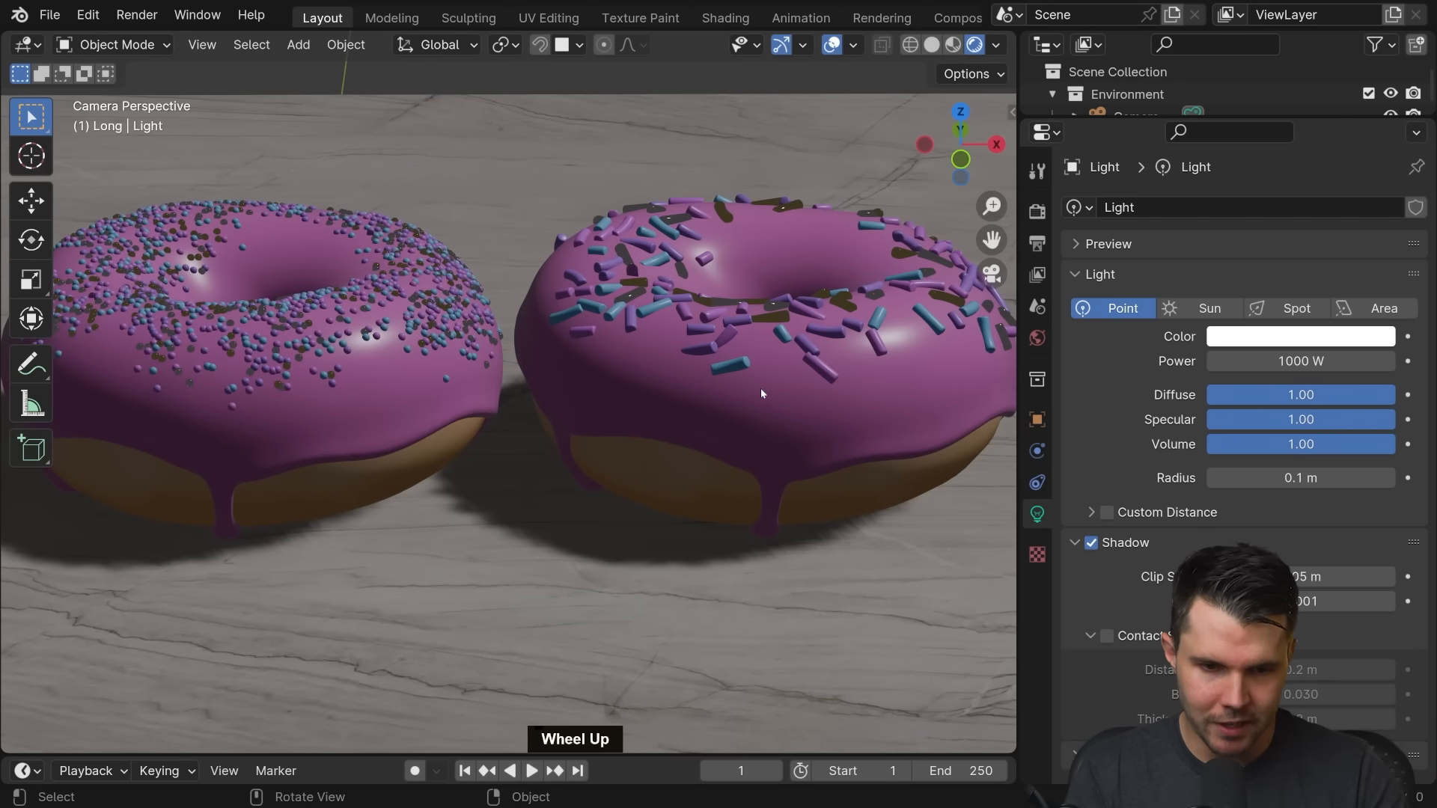
{"action": "scroll", "coordinate": [732, 442], "scroll_direction": "up", "scroll_amount": 6}
{"action": "middle_click_drag", "start_coordinate": [729, 420], "coordinate": [590, 295]}
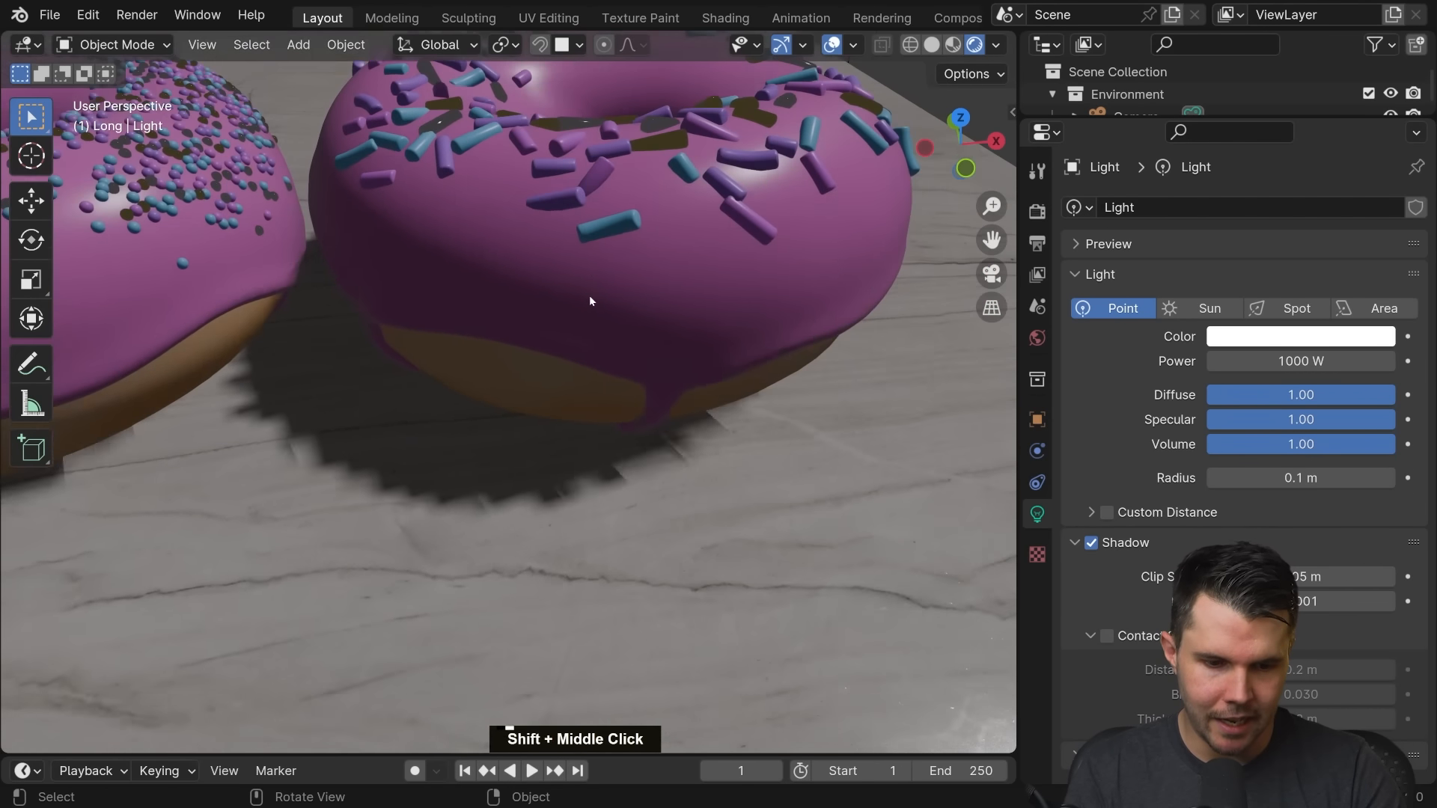
{"action": "scroll", "coordinate": [392, 489], "scroll_direction": "up", "scroll_amount": 5}
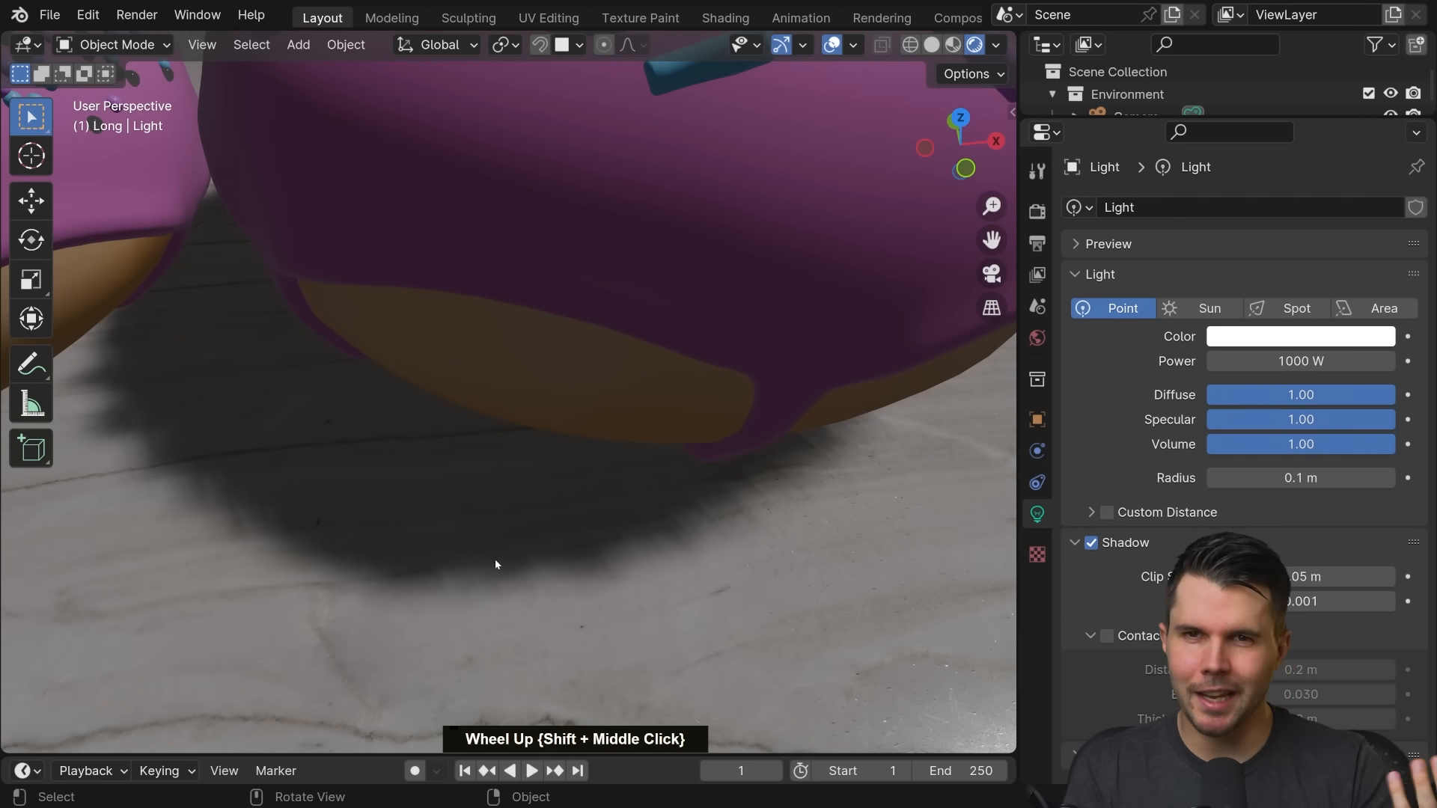
{"action": "scroll", "coordinate": [584, 402], "scroll_direction": "down", "scroll_amount": 6}
{"action": "scroll", "coordinate": [634, 390], "scroll_direction": "up", "scroll_amount": 4}
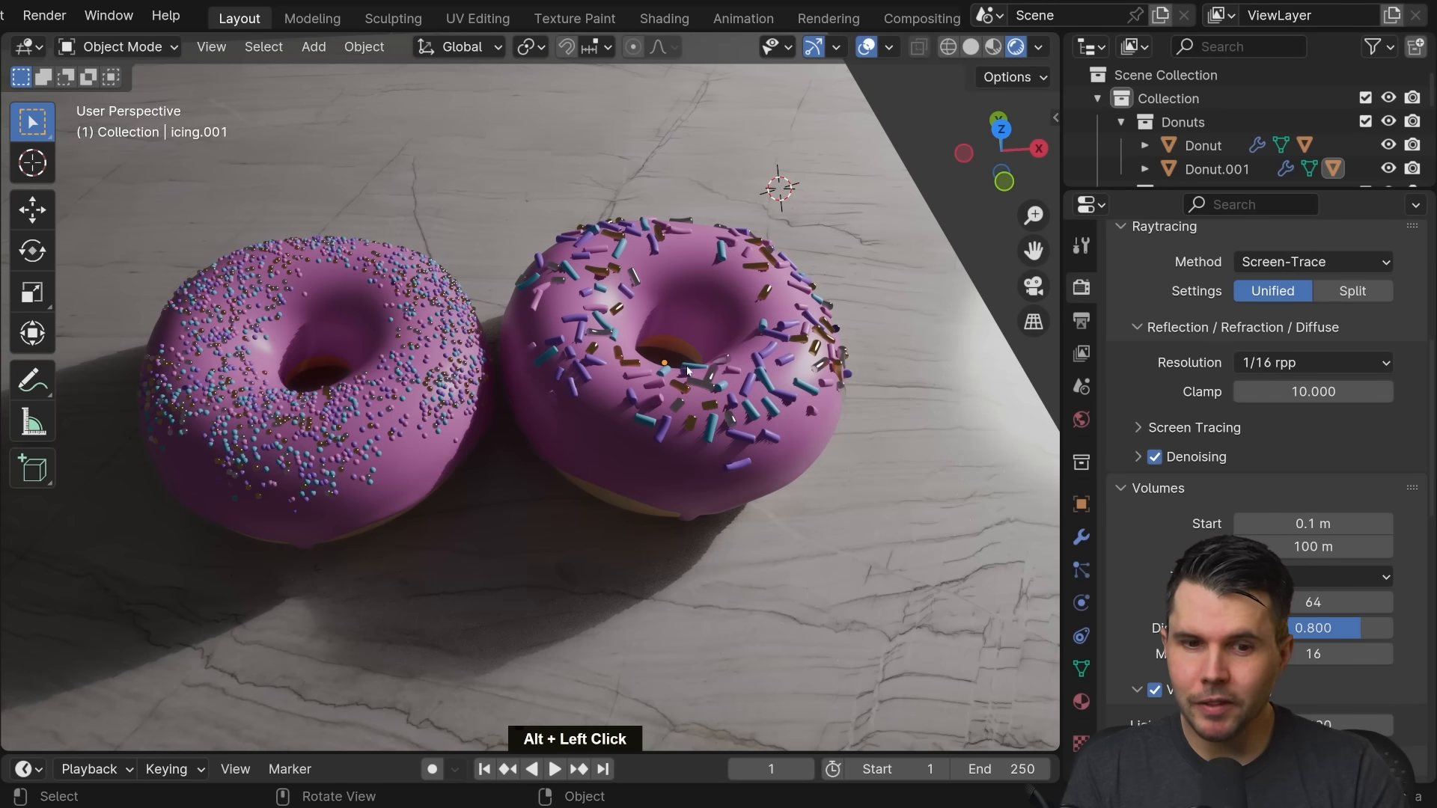
Examine the ray-traced donuts, their metallic sprinkles and their shadows from several angles in the comparison scene
{"action": "middle_click_drag", "start_coordinate": [688, 369], "coordinate": [696, 322]}
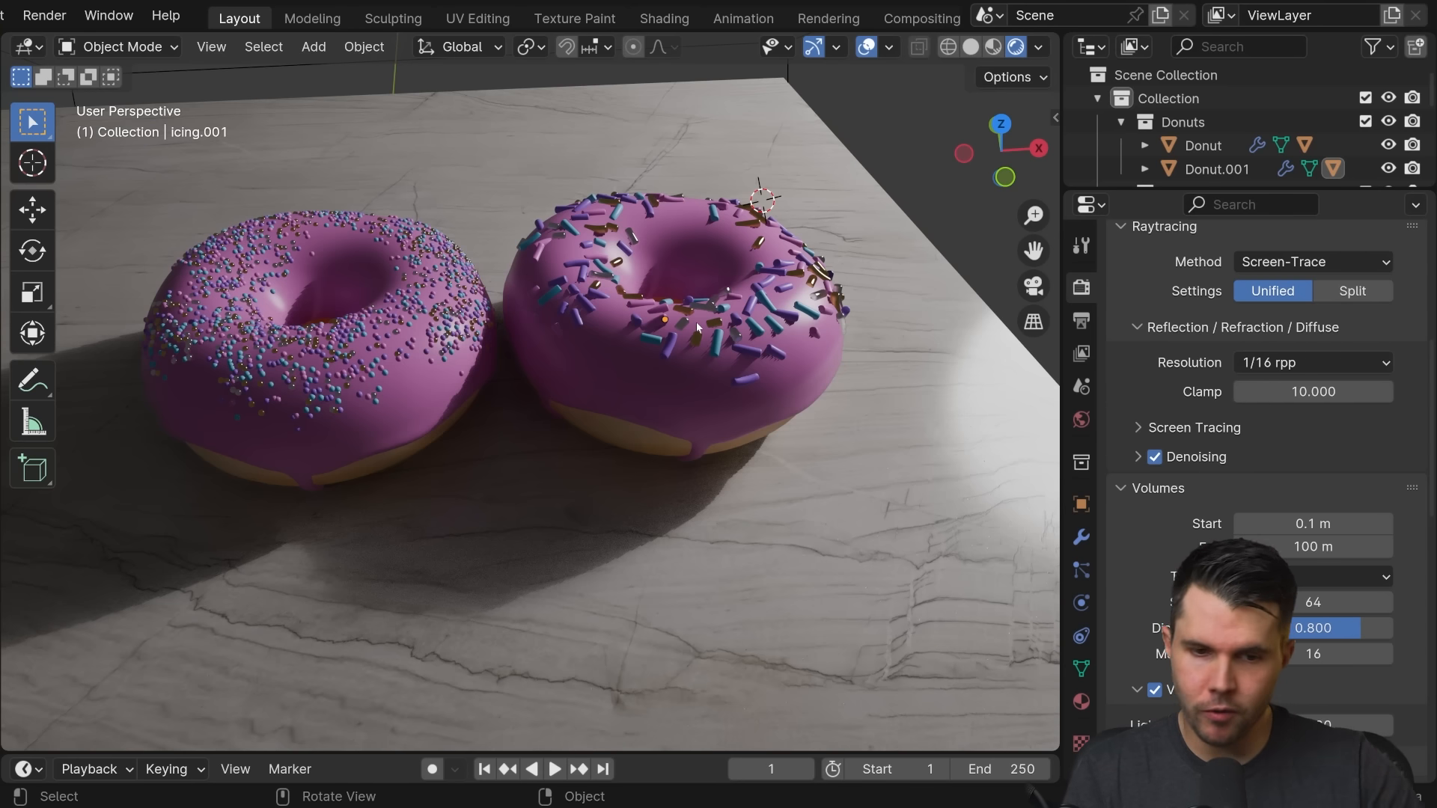
{"action": "middle_click_drag", "start_coordinate": [696, 321], "coordinate": [631, 360]}
{"action": "scroll", "coordinate": [647, 351], "scroll_direction": "up", "scroll_amount": 2}
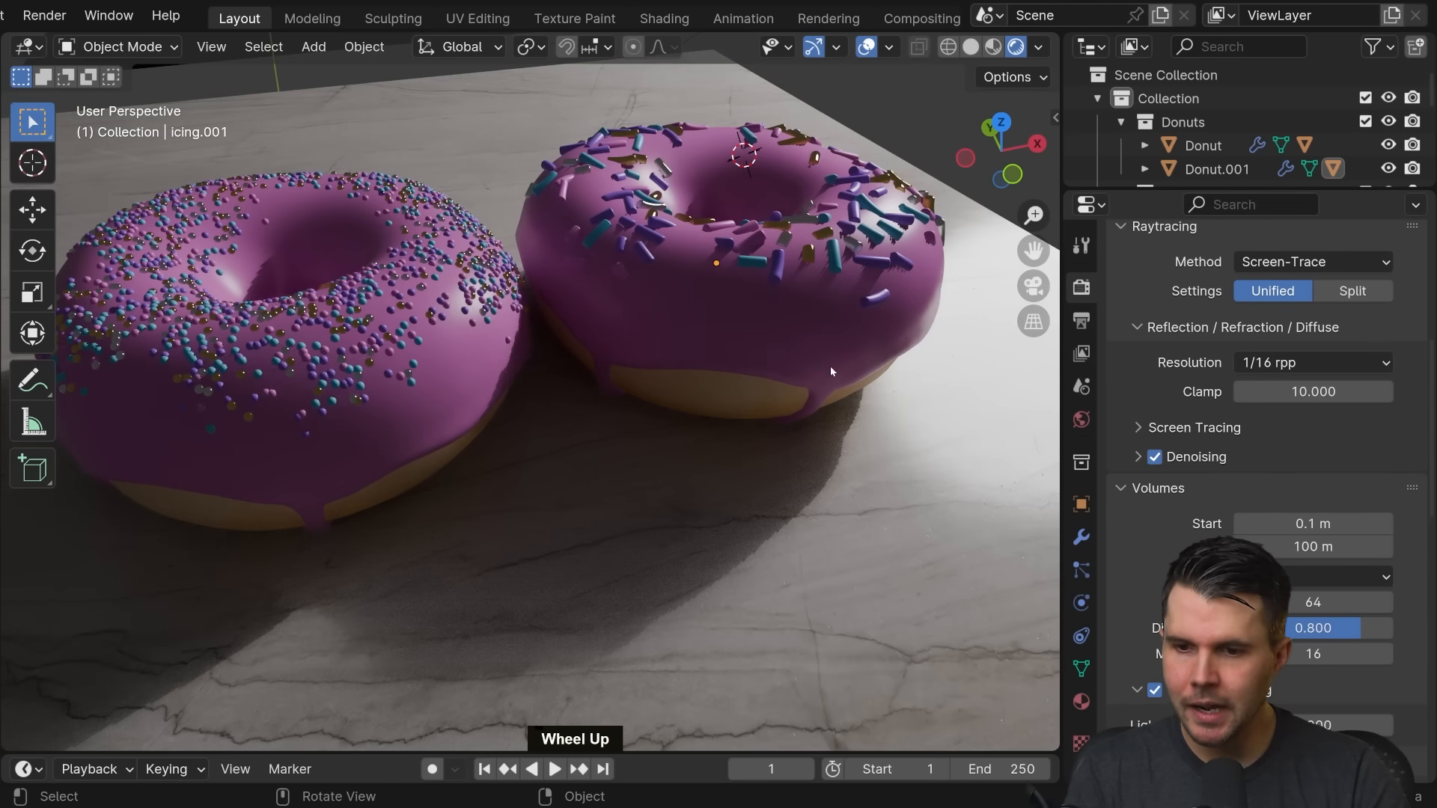
{"action": "middle_click_drag", "start_coordinate": [831, 370], "coordinate": [898, 363], "text": "shift"}
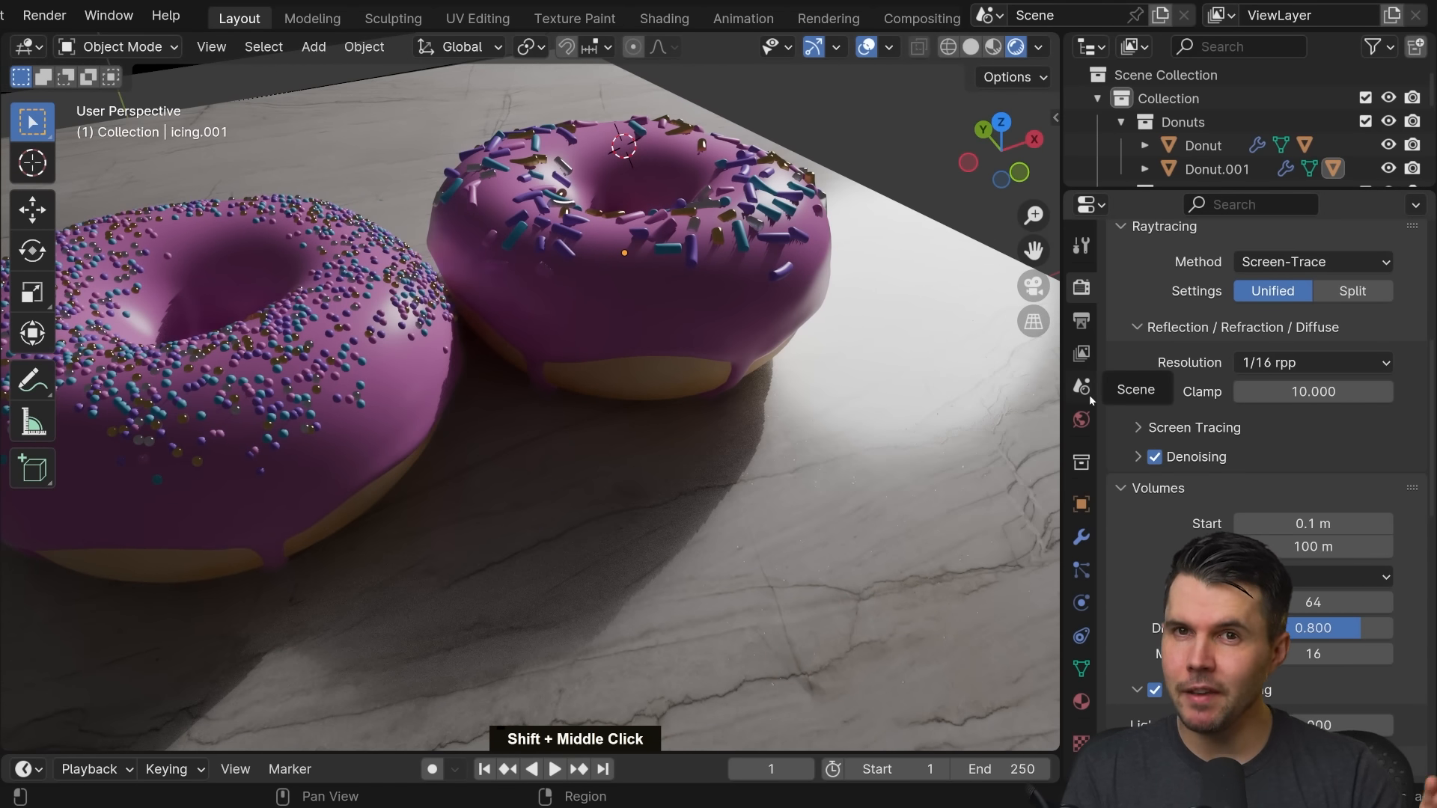
{"action": "middle_click_drag", "start_coordinate": [767, 353], "coordinate": [562, 389]}
{"action": "scroll", "coordinate": [787, 348], "scroll_direction": "up", "scroll_amount": 2}
{"action": "scroll", "coordinate": [698, 362], "scroll_direction": "down", "scroll_amount": 2}
{"action": "scroll", "coordinate": [661, 349], "scroll_direction": "up", "scroll_amount": 1}
{"action": "scroll", "coordinate": [712, 366], "scroll_direction": "up", "scroll_amount": 3}
{"action": "scroll", "coordinate": [778, 395], "scroll_direction": "down", "scroll_amount": 2}
{"action": "scroll", "coordinate": [696, 329], "scroll_direction": "up", "scroll_amount": 2}
{"action": "scroll", "coordinate": [584, 343], "scroll_direction": "up", "scroll_amount": 2}
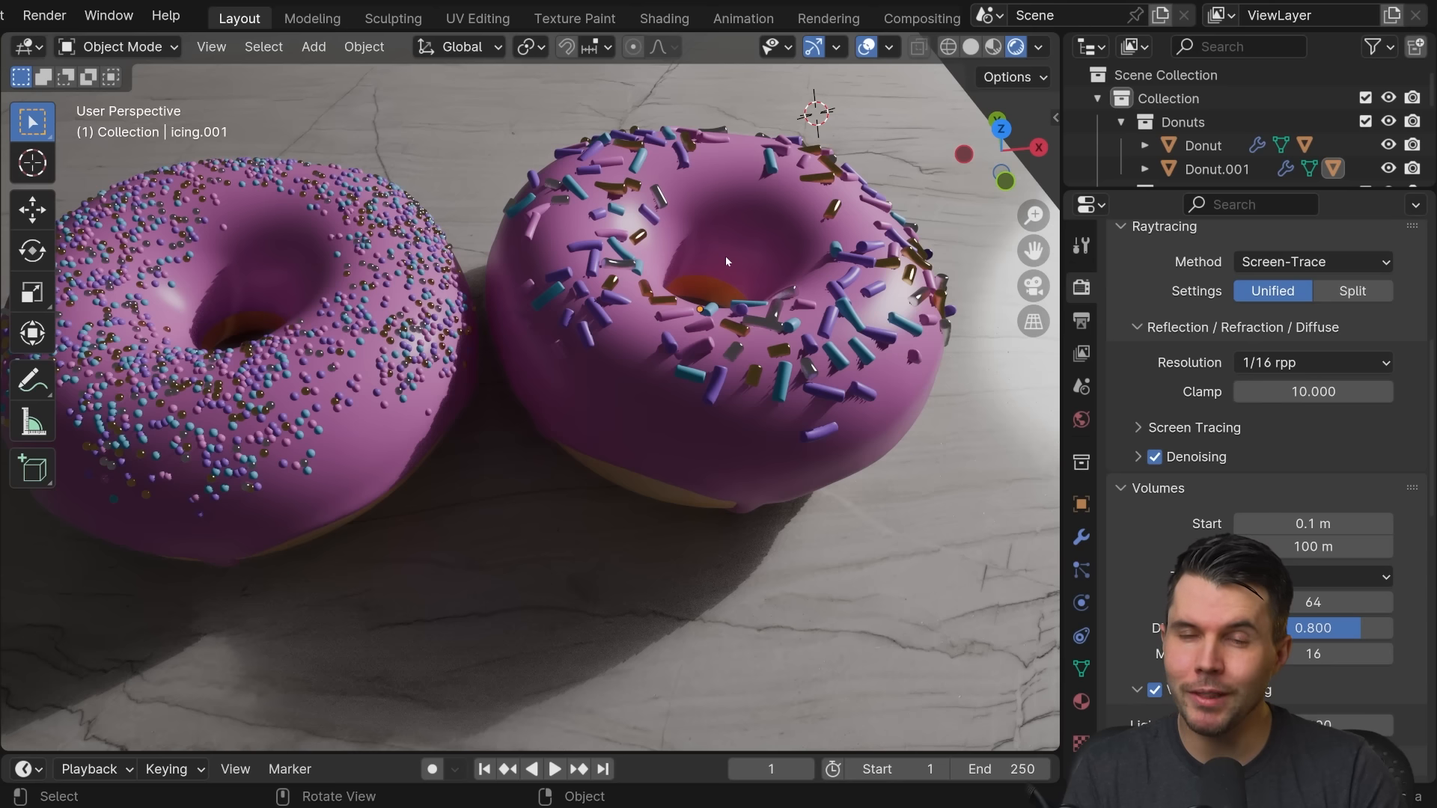
{"action": "key", "text": "alt"}
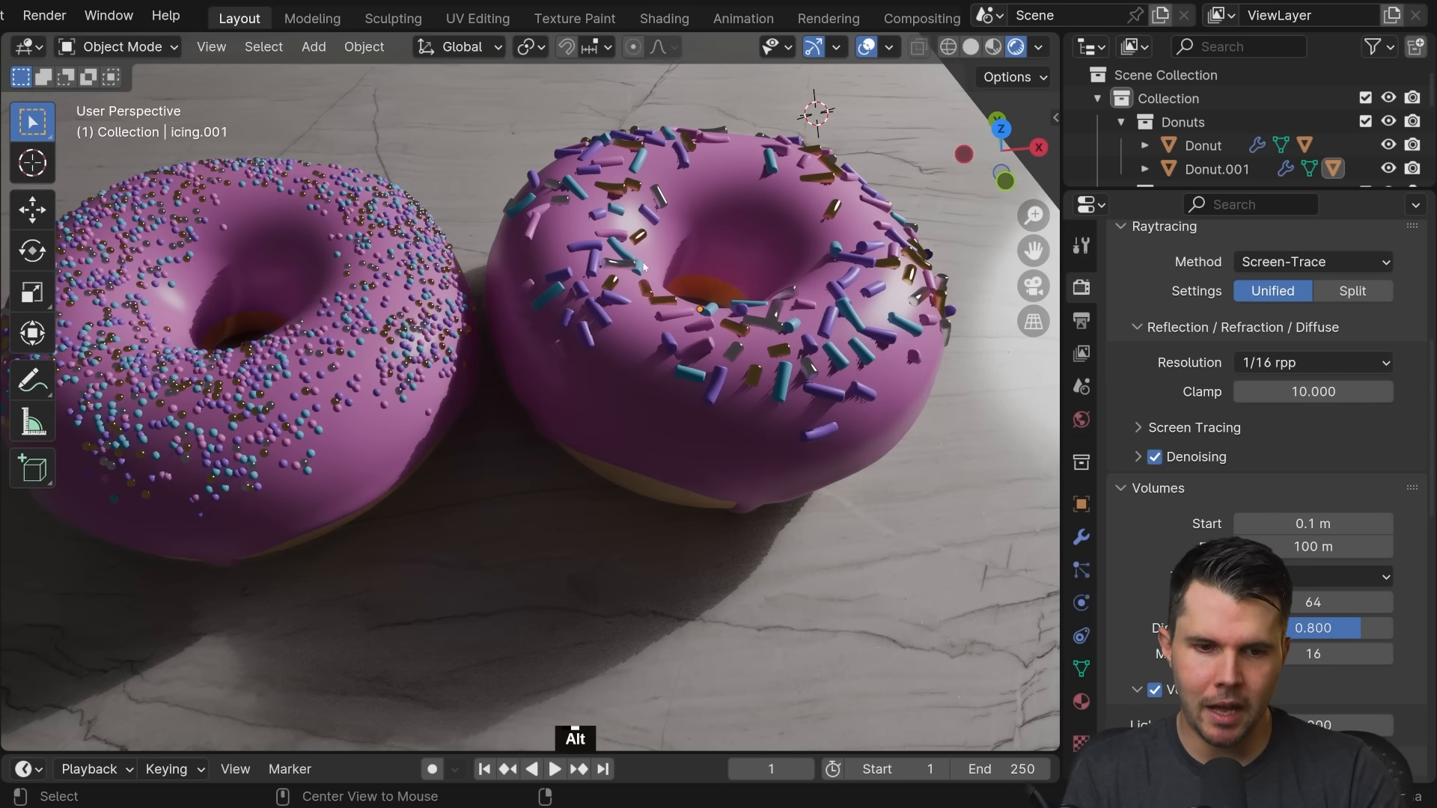
Switch back to the original donut scene and change its render engine to Cycles
{"action": "key", "text": "alt+Tab"}
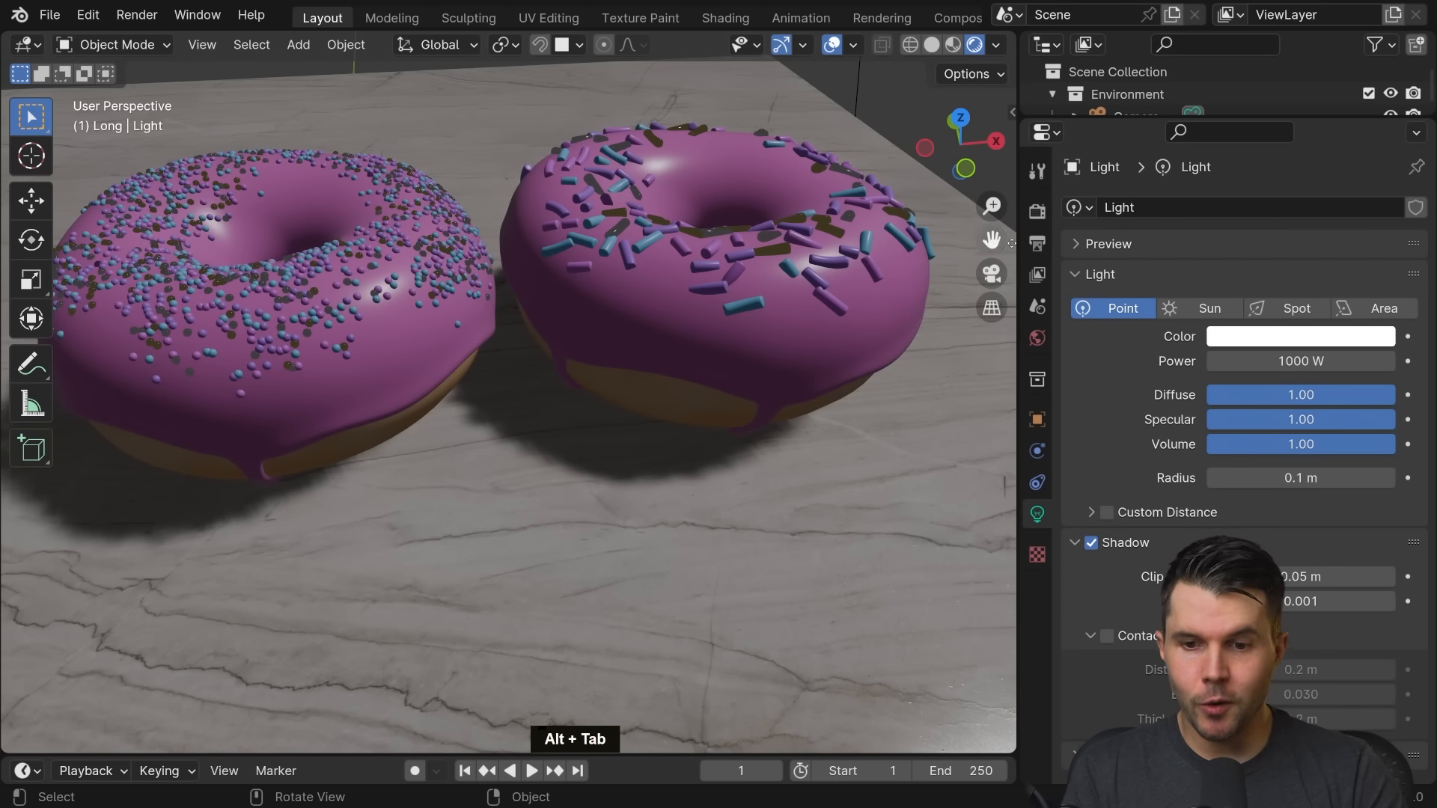
{"action": "left_click", "coordinate": [1037, 212]}
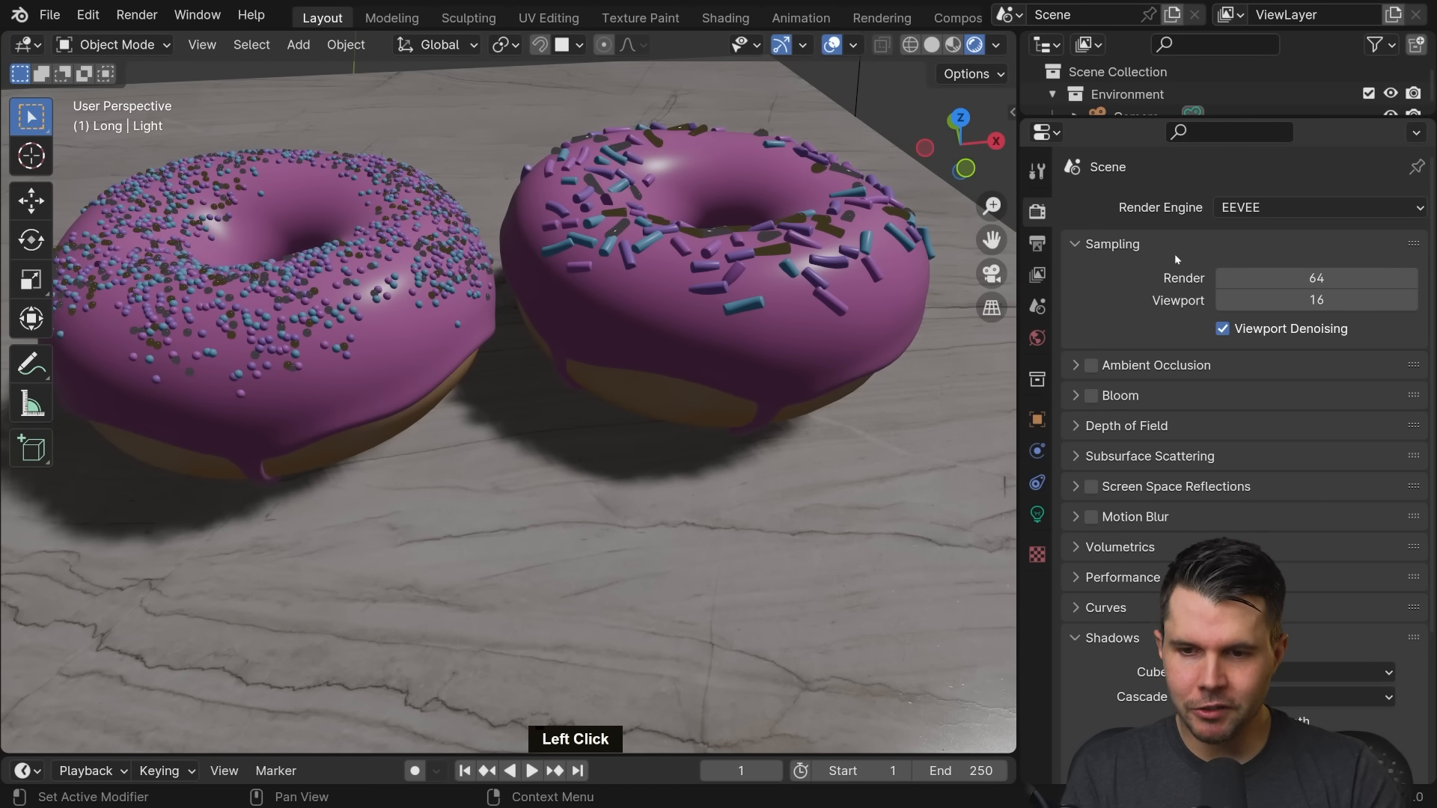
{"action": "left_click", "coordinate": [1256, 214]}
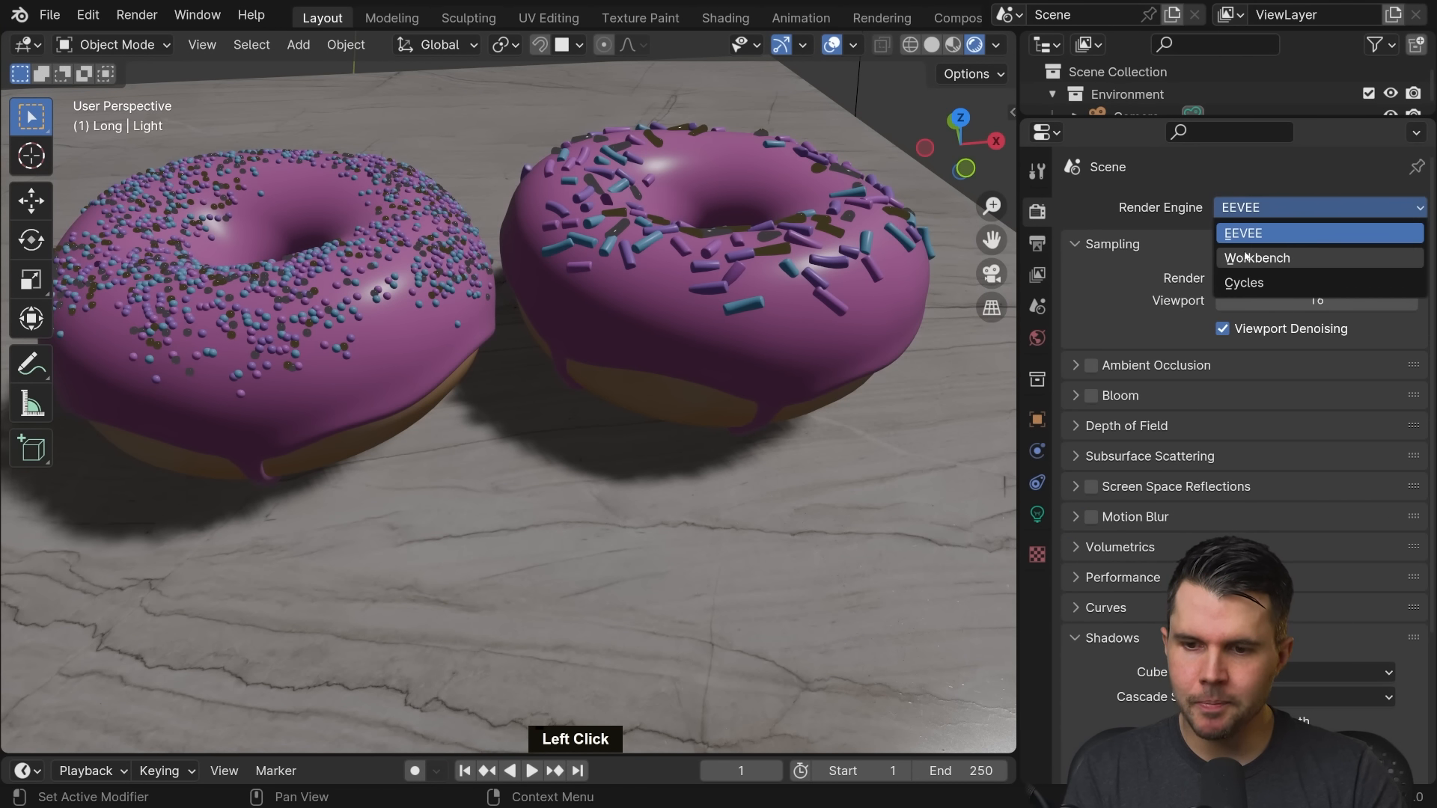
{"action": "left_click", "coordinate": [1269, 284]}
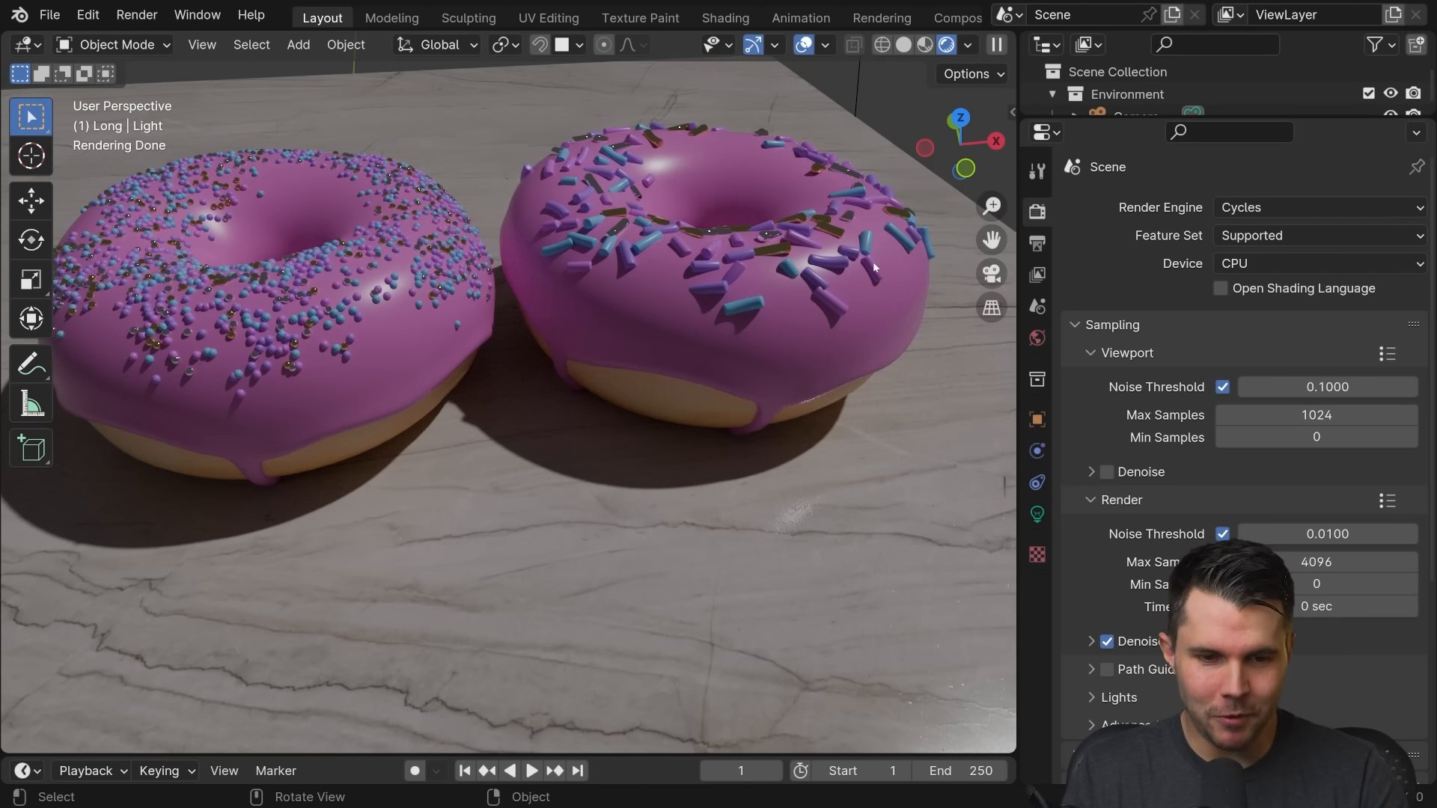
Examine the sprinkles and the shadow beneath the long-sprinkle donut's icing drip in the Cycles preview
{"action": "scroll", "coordinate": [751, 314], "scroll_direction": "up", "scroll_amount": 8}
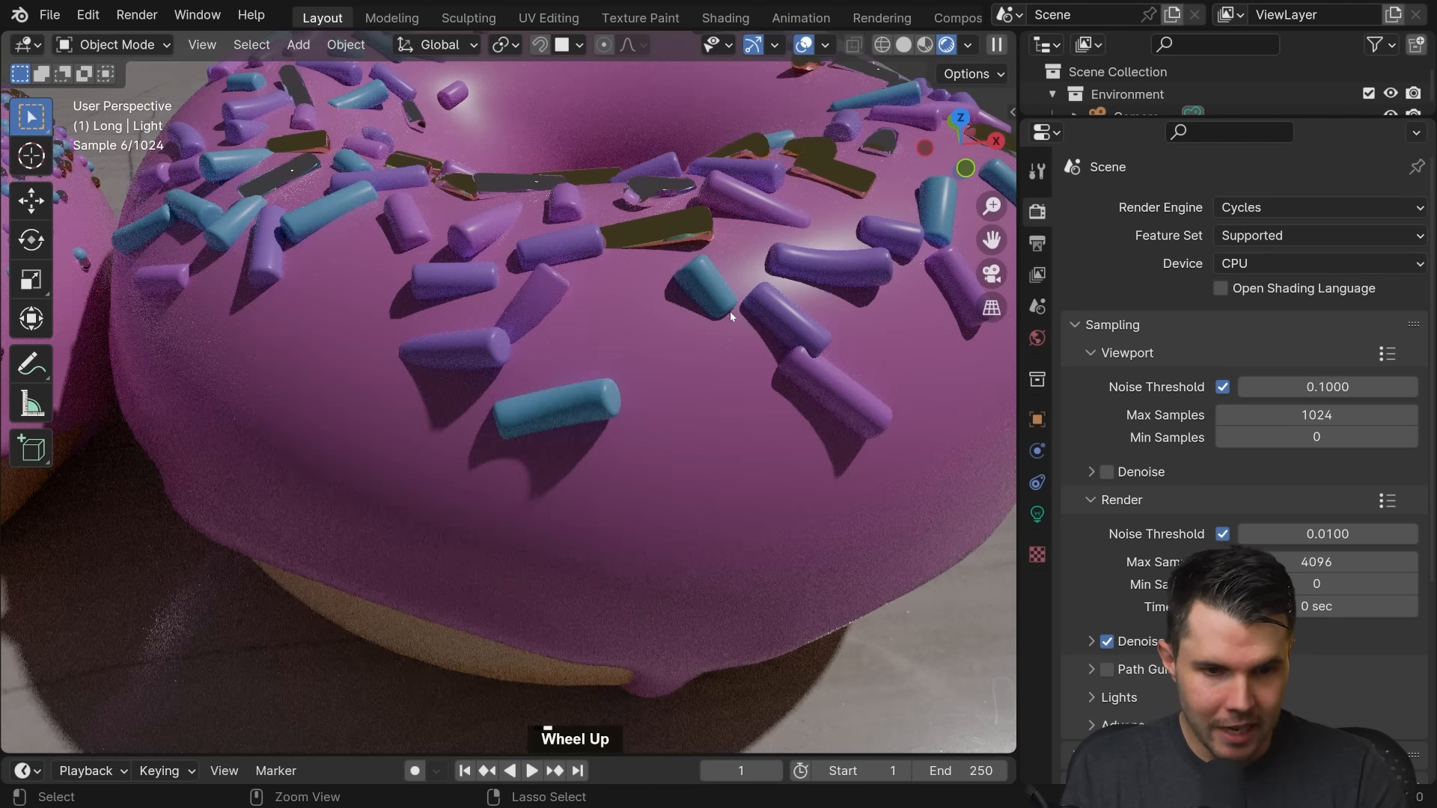
{"action": "middle_click_drag", "start_coordinate": [729, 312], "coordinate": [733, 294], "text": "ctrl"}
{"action": "middle_click_drag", "start_coordinate": [618, 392], "coordinate": [826, 301], "text": "shift"}
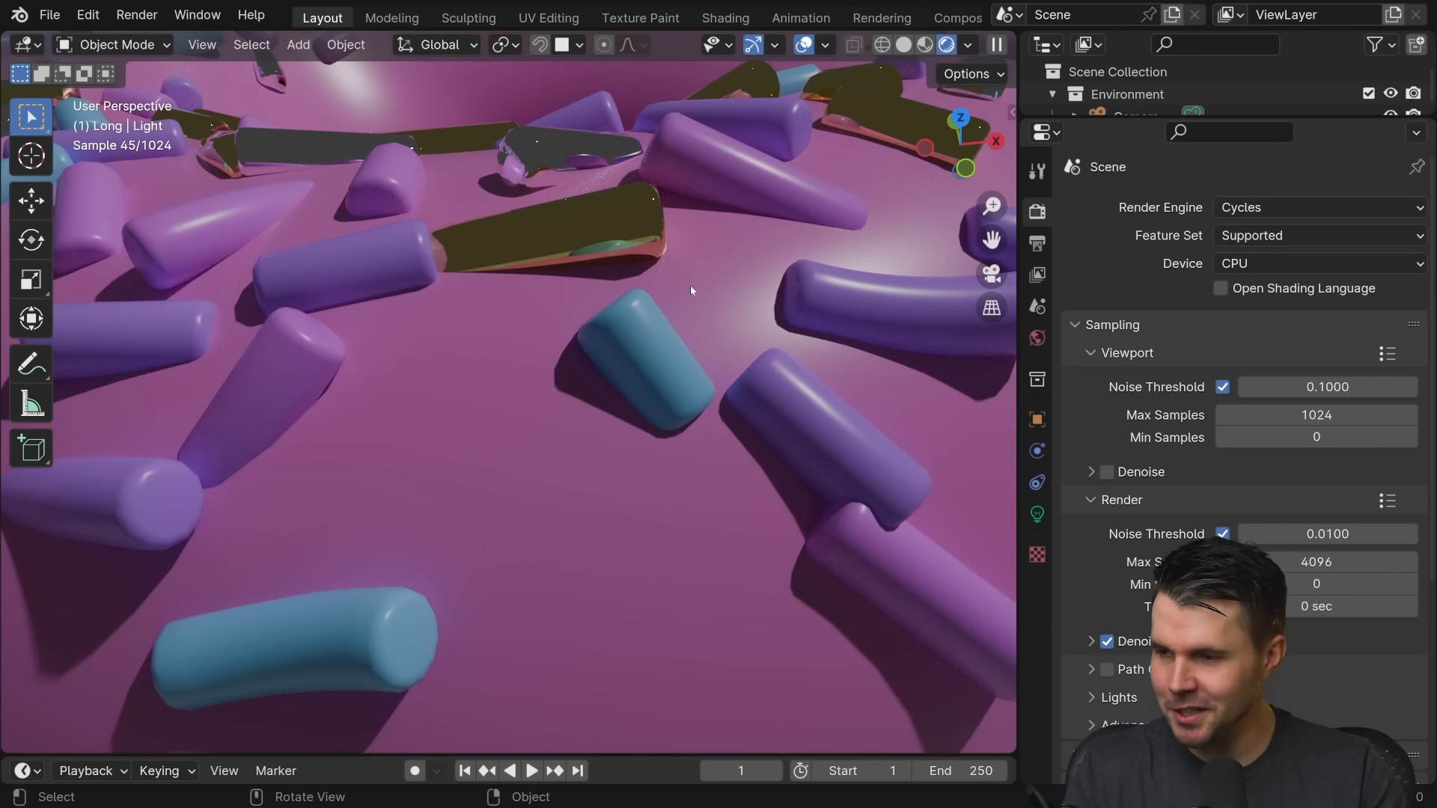
{"action": "middle_click_drag", "start_coordinate": [690, 285], "coordinate": [492, 315]}
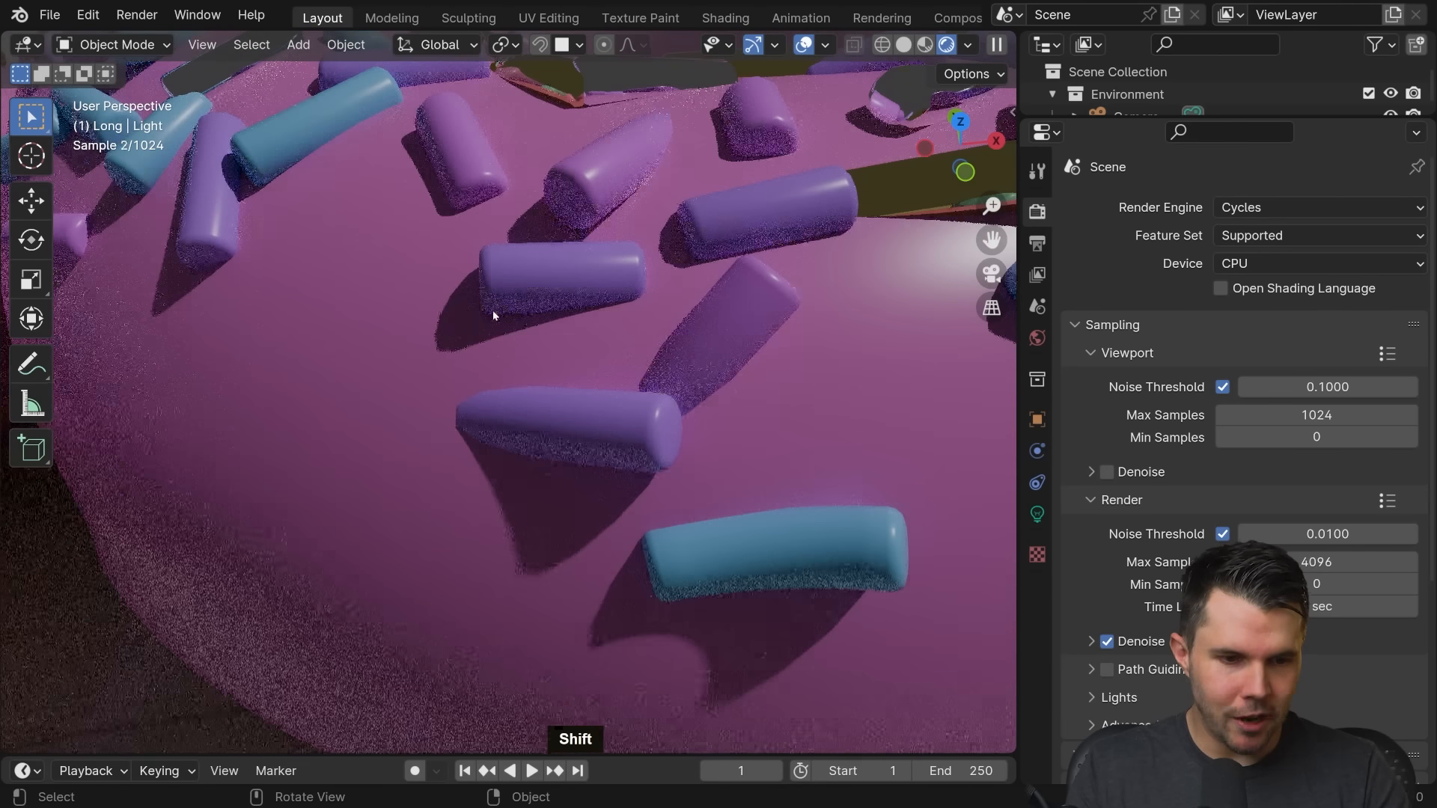
{"action": "scroll", "coordinate": [540, 424], "scroll_direction": "down", "scroll_amount": 4}
{"action": "scroll", "coordinate": [566, 404], "scroll_direction": "up", "scroll_amount": 3}
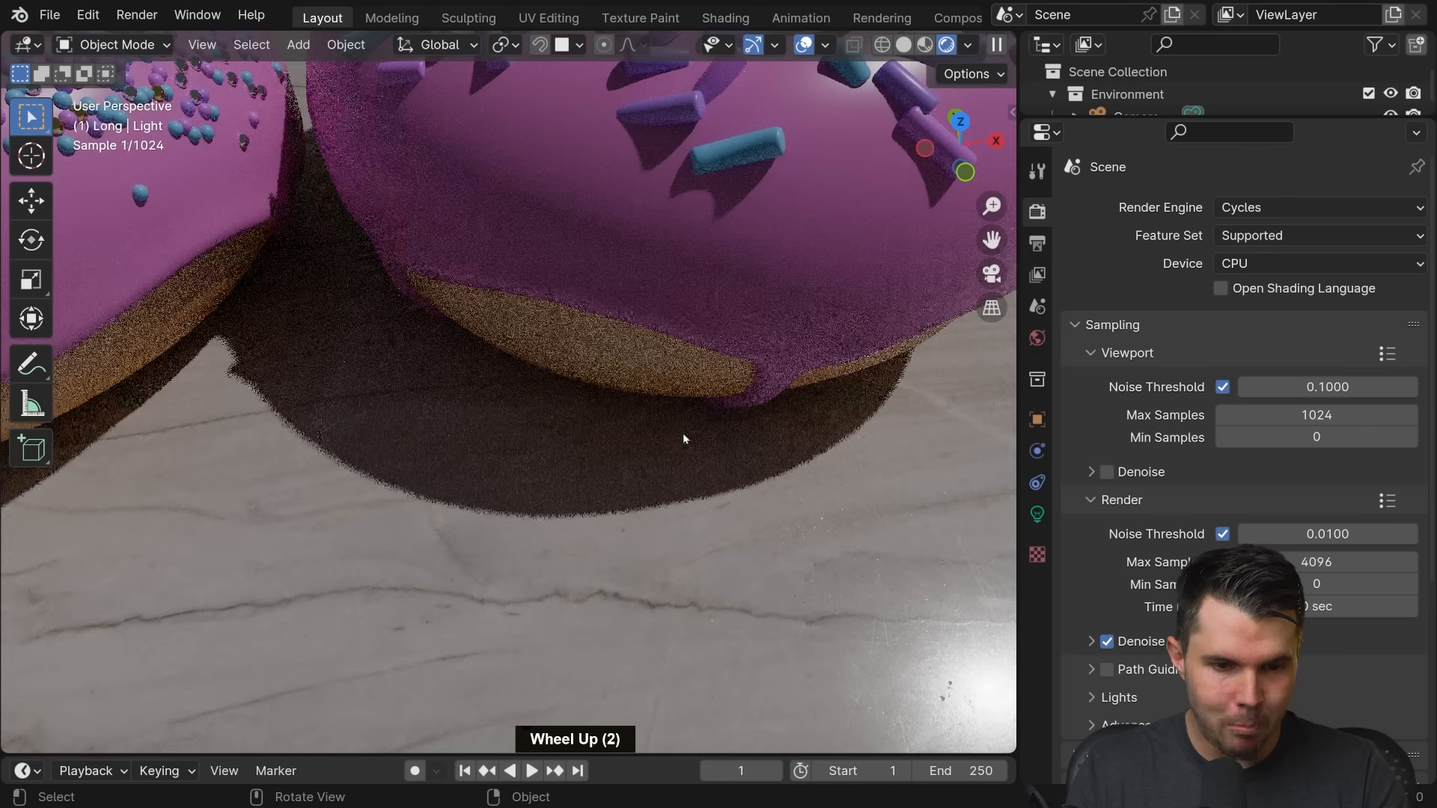
{"action": "key", "text": "ctrl+shift+a"}
{"action": "left_click_drag", "start_coordinate": [759, 411], "coordinate": [786, 545]}
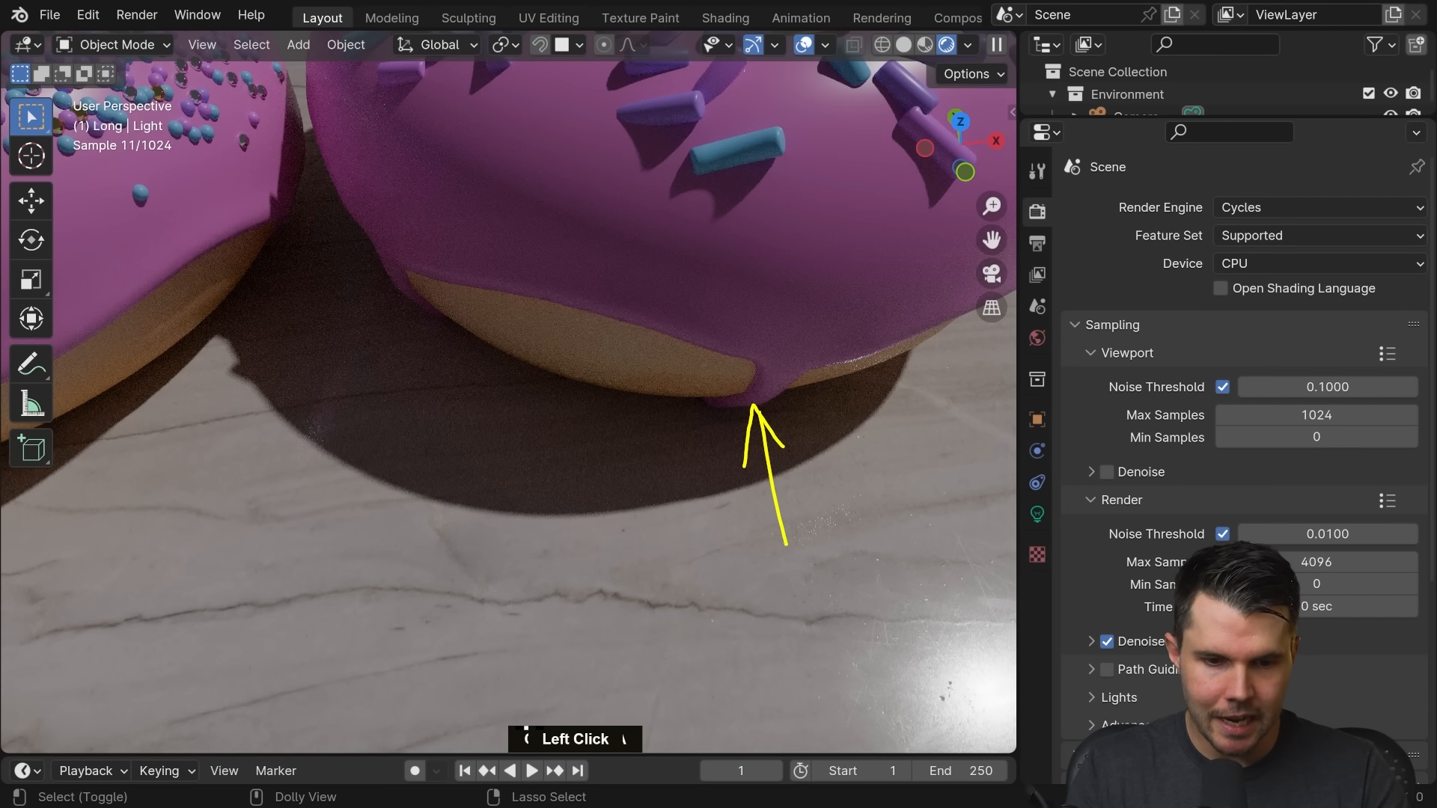
{"action": "key", "text": "Escape"}
Examine the light around the donut's hole and the reflections of the metallic sprinkles up close
{"action": "scroll", "coordinate": [484, 336], "scroll_direction": "down", "scroll_amount": 2}
{"action": "middle_click_drag", "start_coordinate": [485, 336], "coordinate": [551, 379], "text": "shift"}
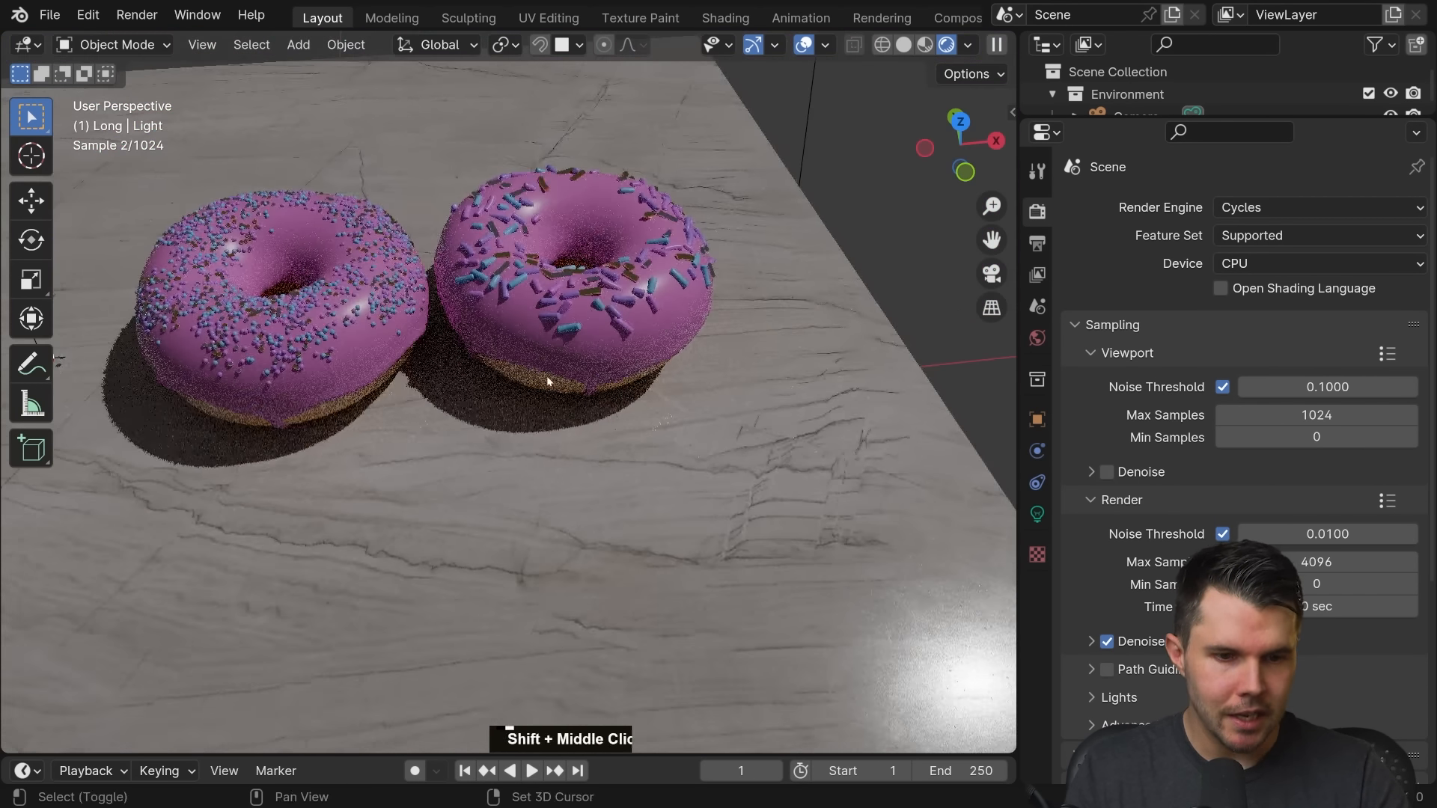
{"action": "scroll", "coordinate": [633, 298], "scroll_direction": "up", "scroll_amount": 2}
{"action": "key", "text": "ctrl+shift+a"}
{"action": "mouse_move", "coordinate": [705, 195]}
{"action": "left_mouse_down", "text": "shift"}
{"action": "mouse_move", "coordinate": [428, 339]}
{"action": "mouse_move", "coordinate": [531, 345]}
{"action": "mouse_move", "coordinate": [511, 334]}
{"action": "left_mouse_up", "text": "shift"}
{"action": "key", "text": "Escape"}
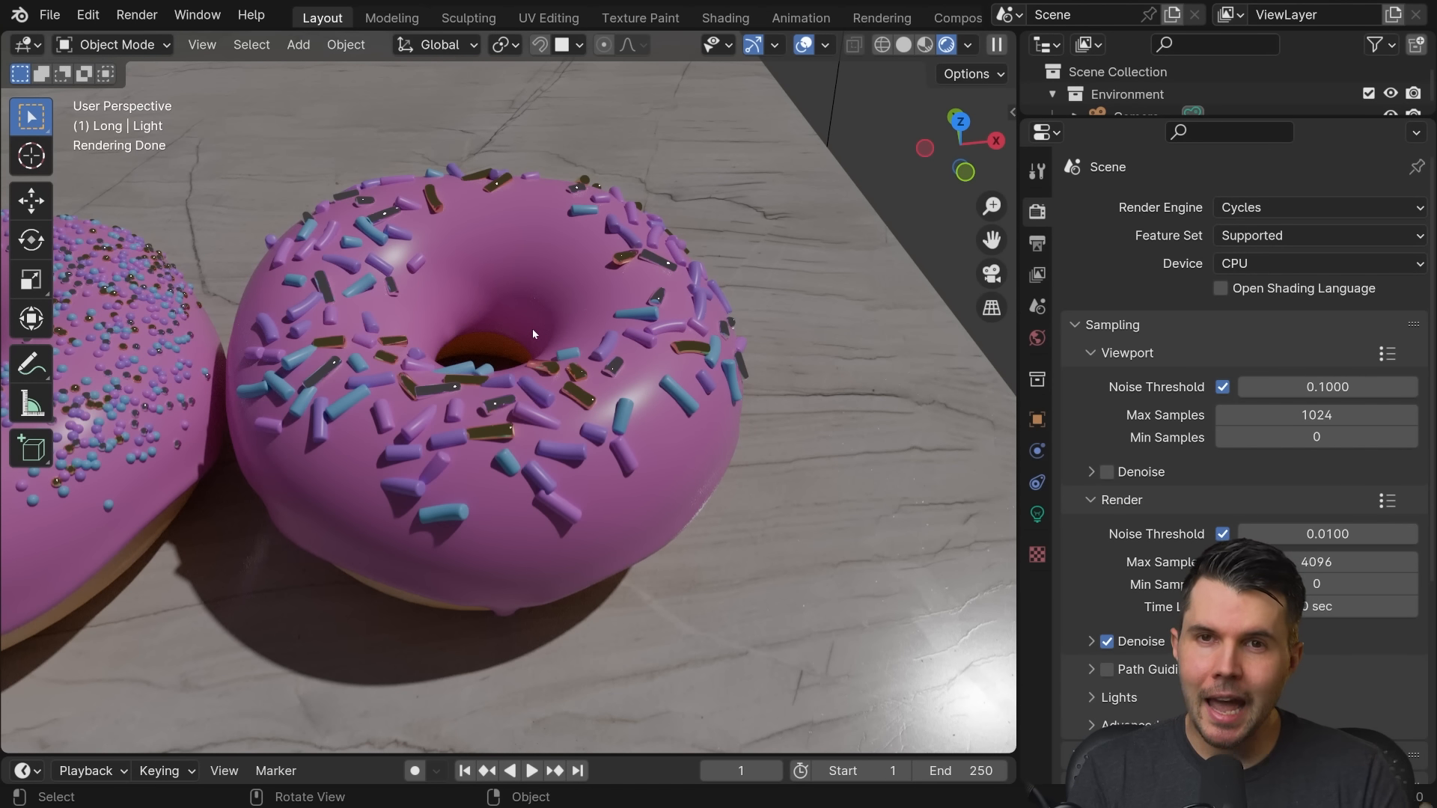
{"action": "scroll", "coordinate": [524, 329], "scroll_direction": "up", "scroll_amount": 2}
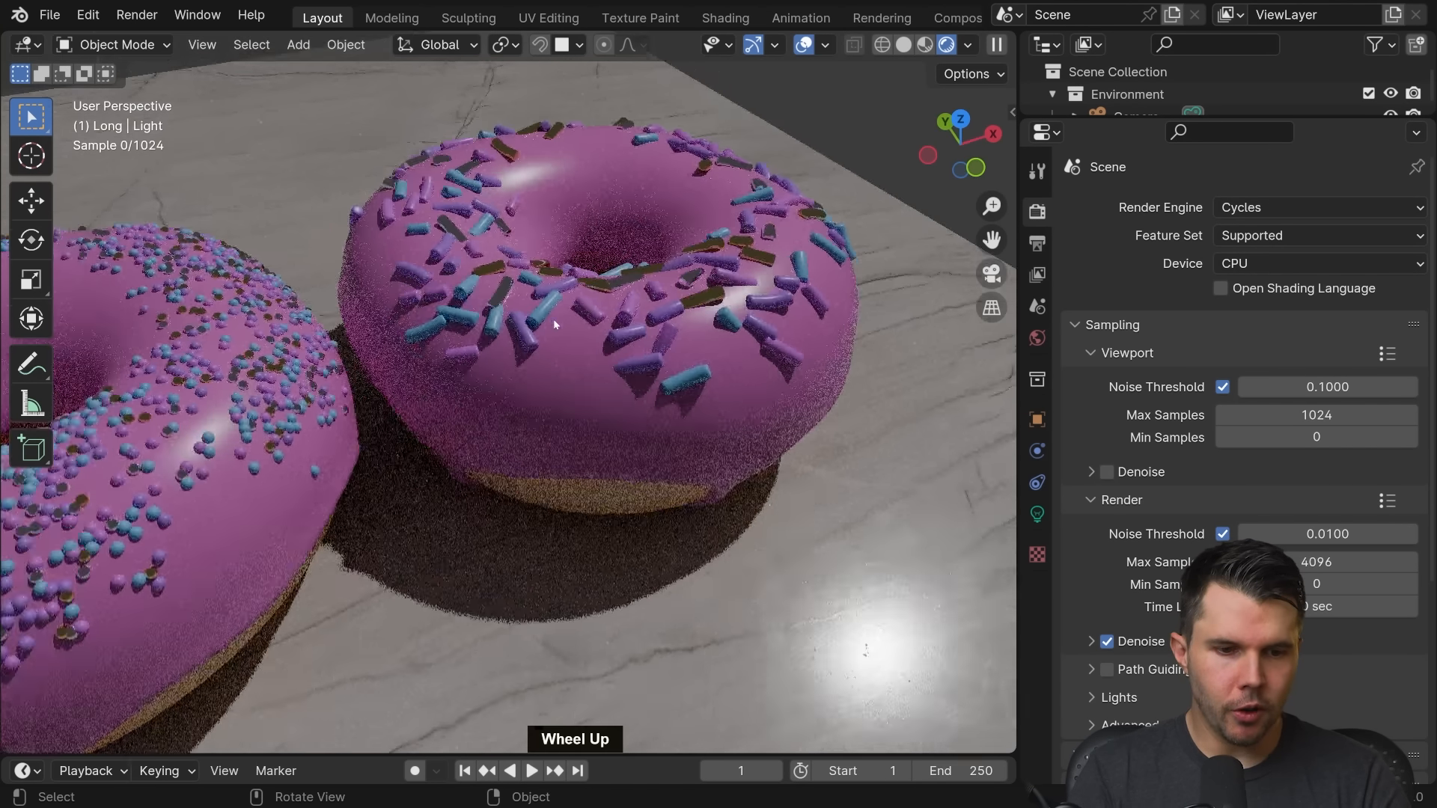
{"action": "middle_click_drag", "start_coordinate": [553, 319], "coordinate": [604, 308], "text": "shift"}
{"action": "scroll", "coordinate": [561, 371], "scroll_direction": "down", "scroll_amount": 1, "text": "shift"}
{"action": "scroll", "coordinate": [558, 366], "scroll_direction": "down", "scroll_amount": 2}
{"action": "middle_click_drag", "start_coordinate": [559, 366], "coordinate": [550, 369]}
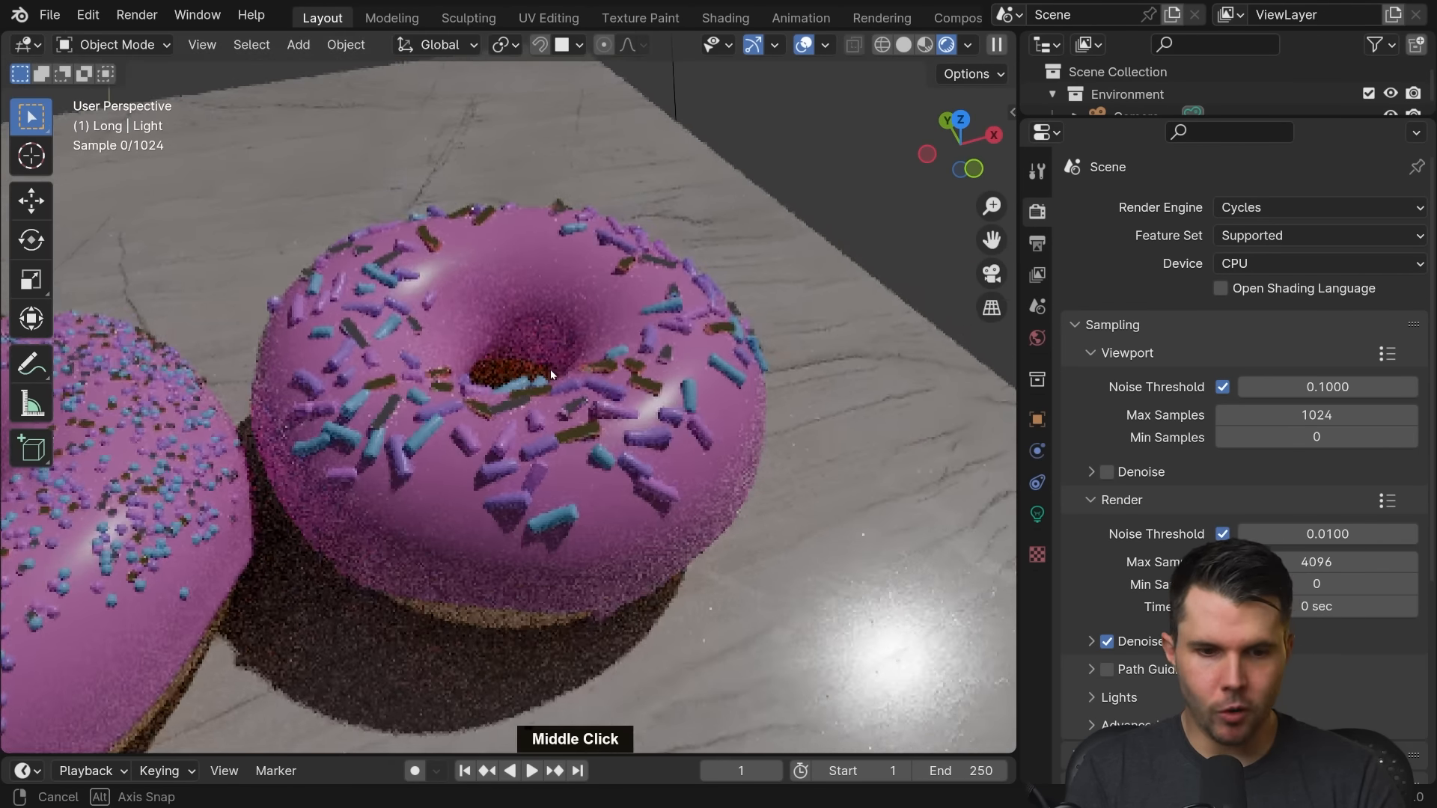
{"action": "scroll", "coordinate": [558, 334], "scroll_direction": "up", "scroll_amount": 2}
{"action": "scroll", "coordinate": [567, 318], "scroll_direction": "up", "scroll_amount": 2}
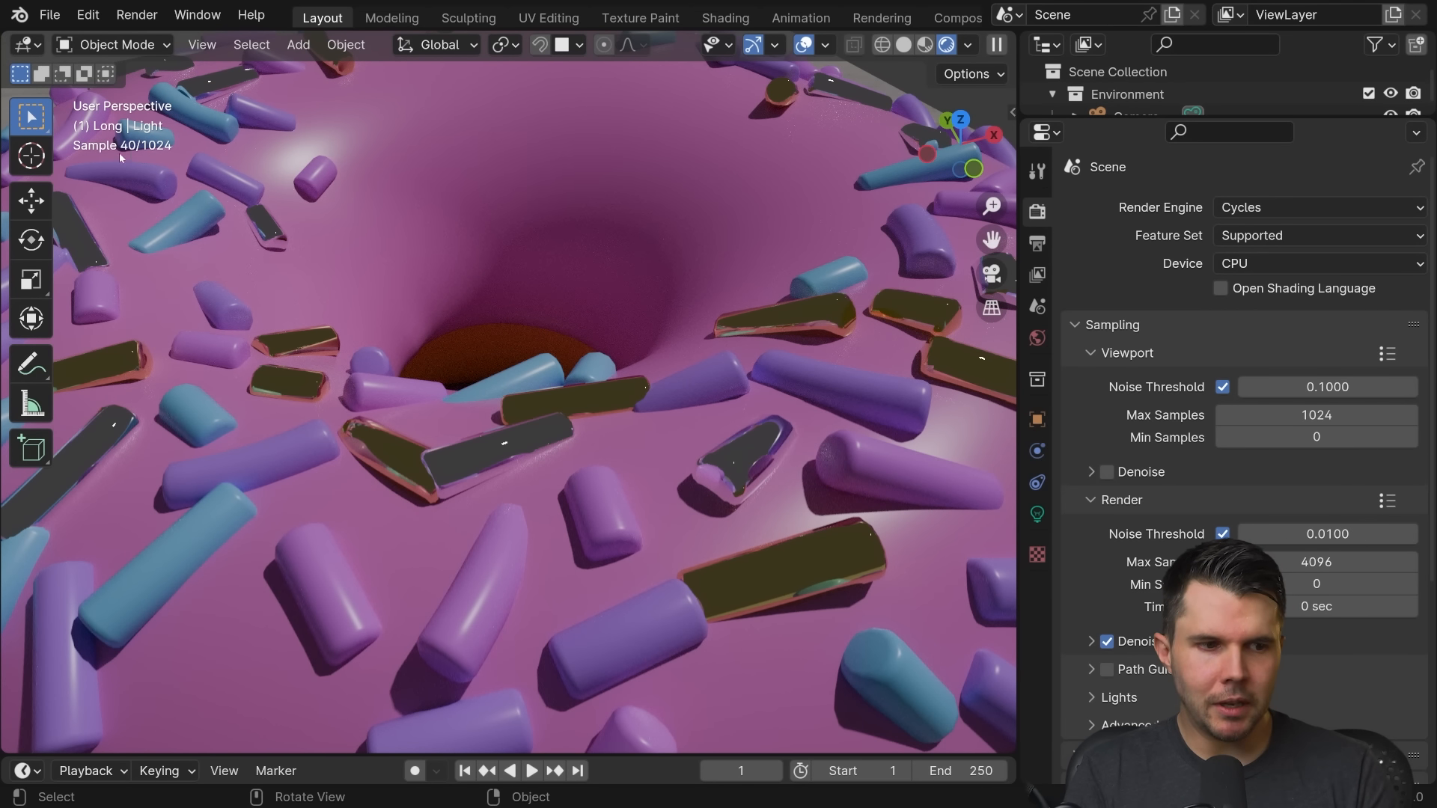
{"action": "middle_click_drag", "start_coordinate": [231, 201], "coordinate": [130, 152], "text": "shift"}
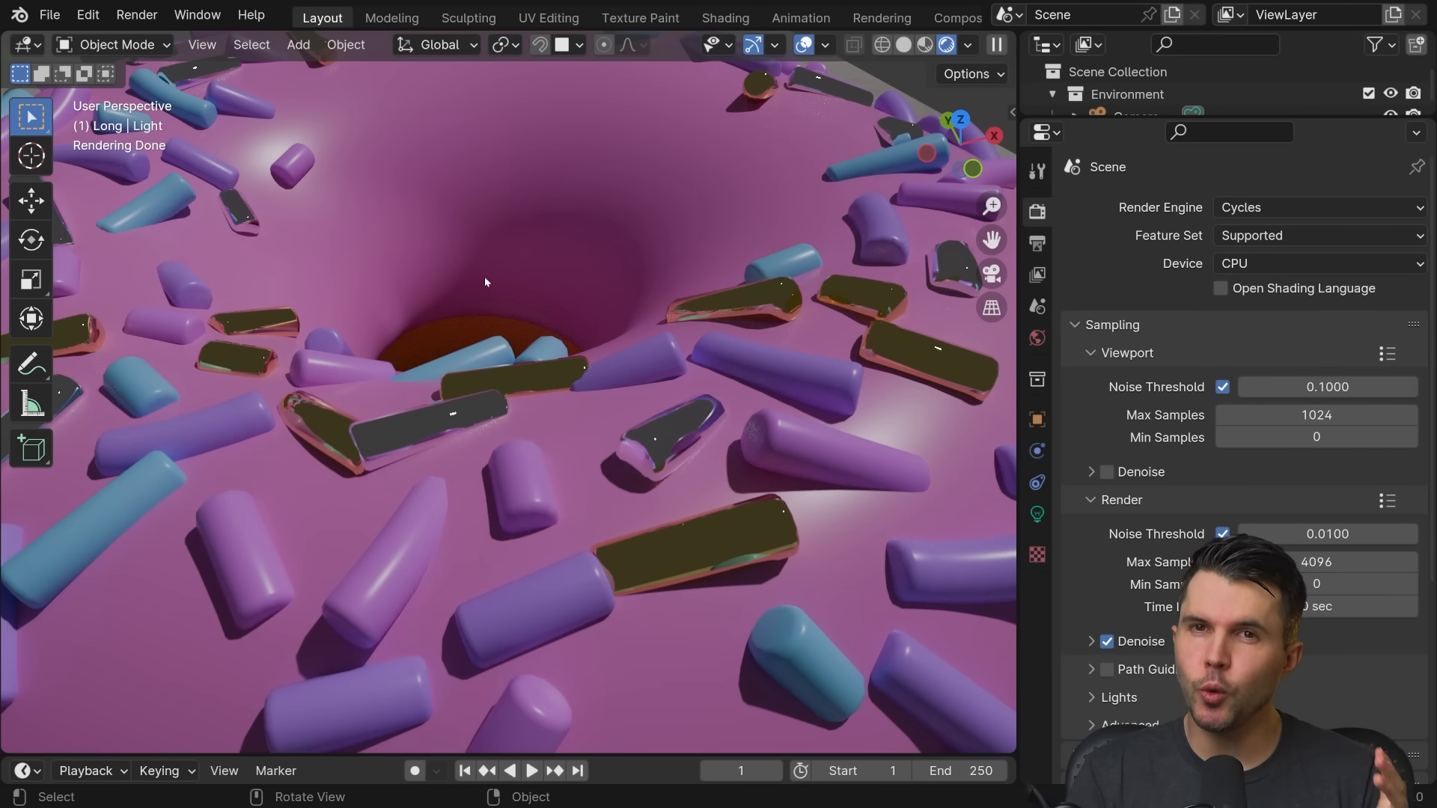
Set the Cycles device to GPU Compute and open the system preferences
{"action": "left_click", "coordinate": [1248, 265]}
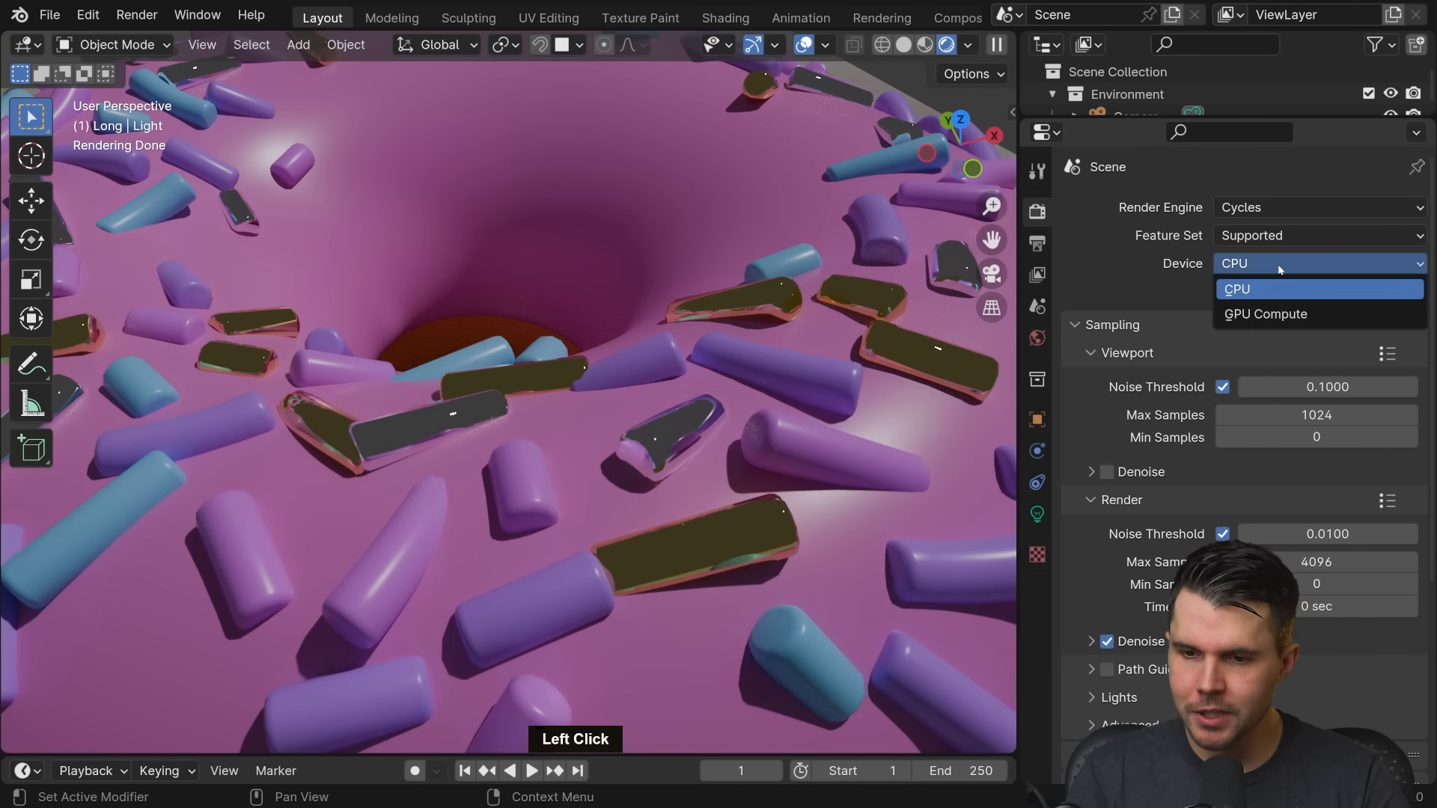
{"action": "left_click", "coordinate": [1258, 315]}
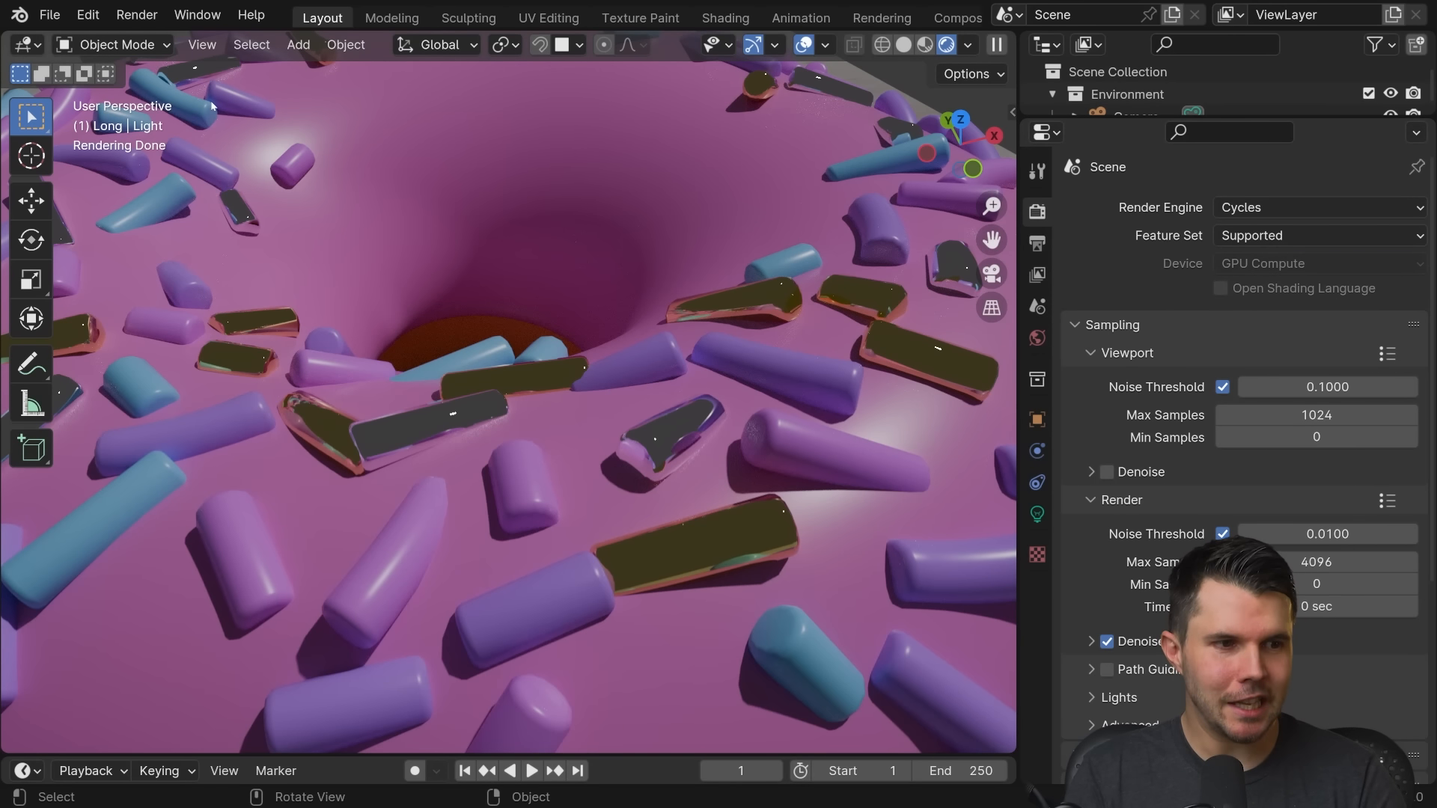
{"action": "left_click", "coordinate": [88, 15]}
{"action": "left_click", "coordinate": [123, 304]}
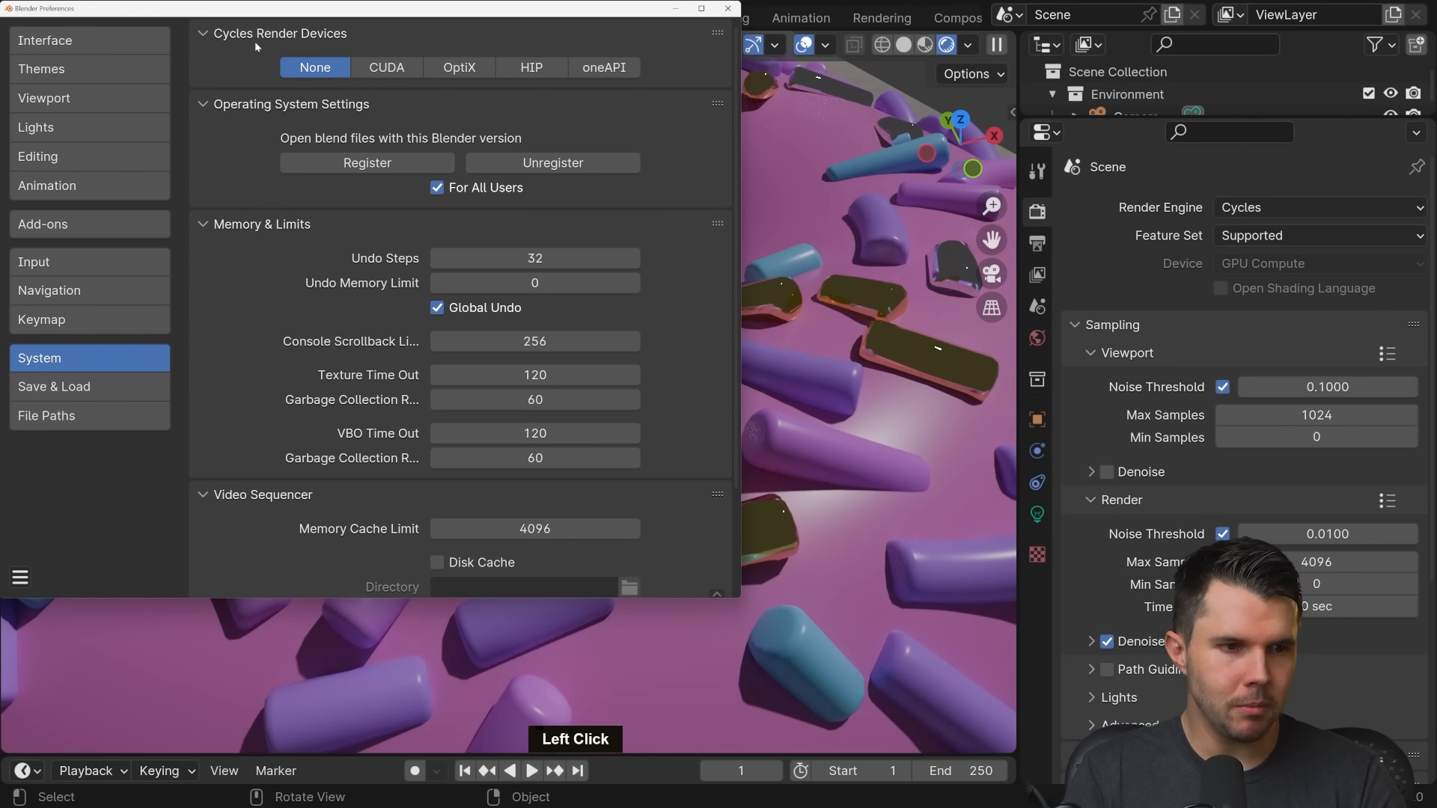
Compare the CUDA, OptiX, HIP and oneAPI render device options, choose OptiX for Cycles, and close the preferences
{"action": "double_click", "coordinate": [215, 35]}
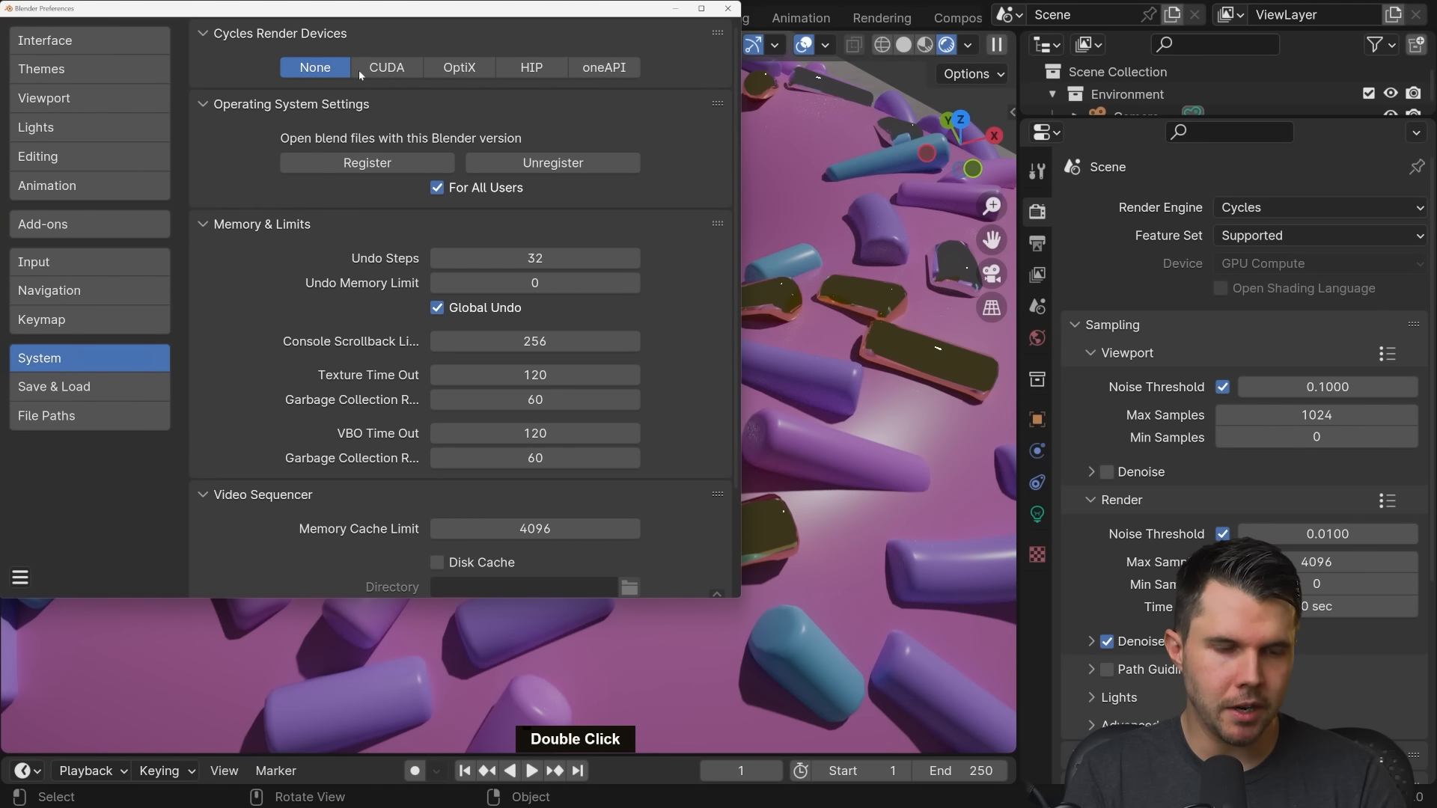
{"action": "left_click", "coordinate": [403, 71]}
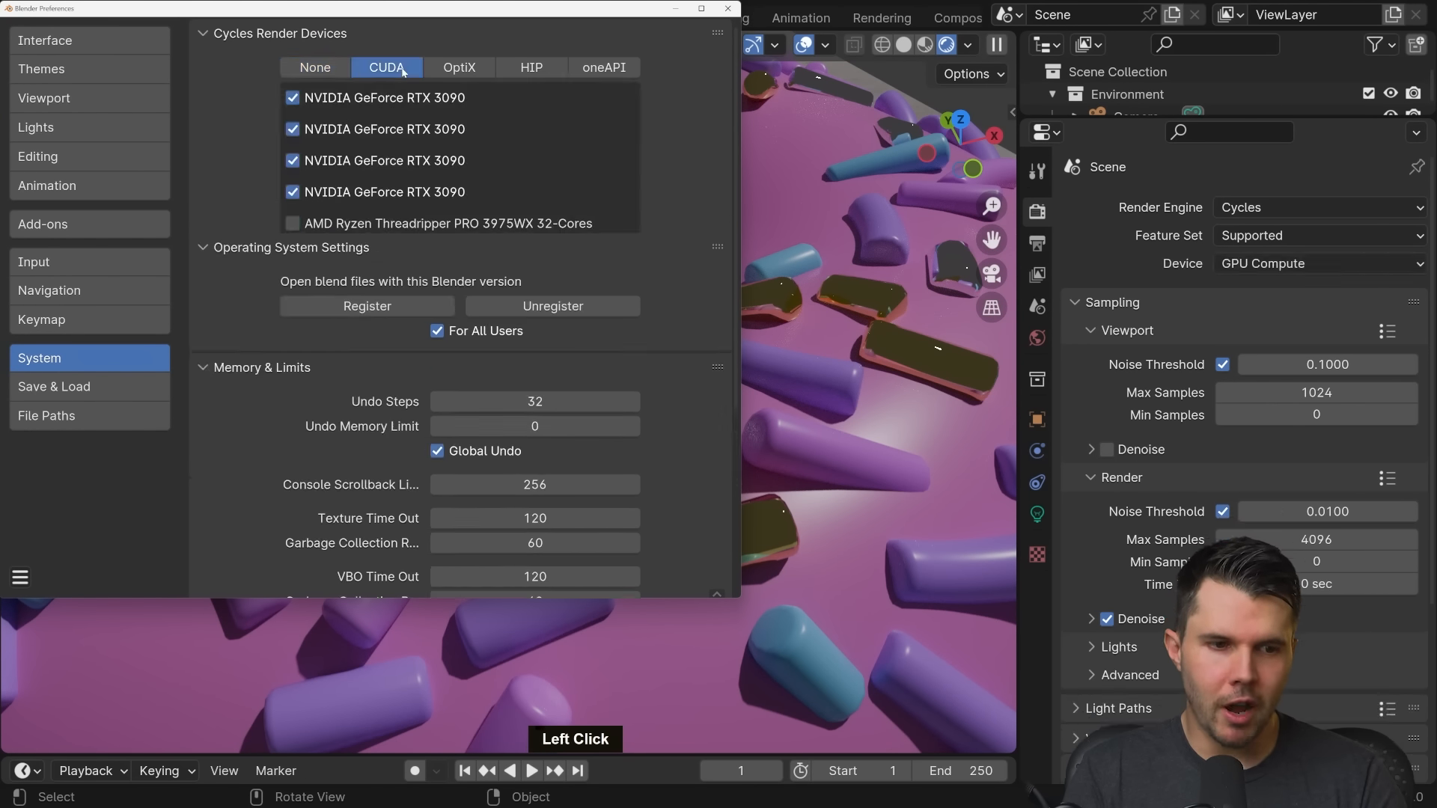
{"action": "left_click", "coordinate": [524, 68]}
{"action": "left_click", "coordinate": [604, 67]}
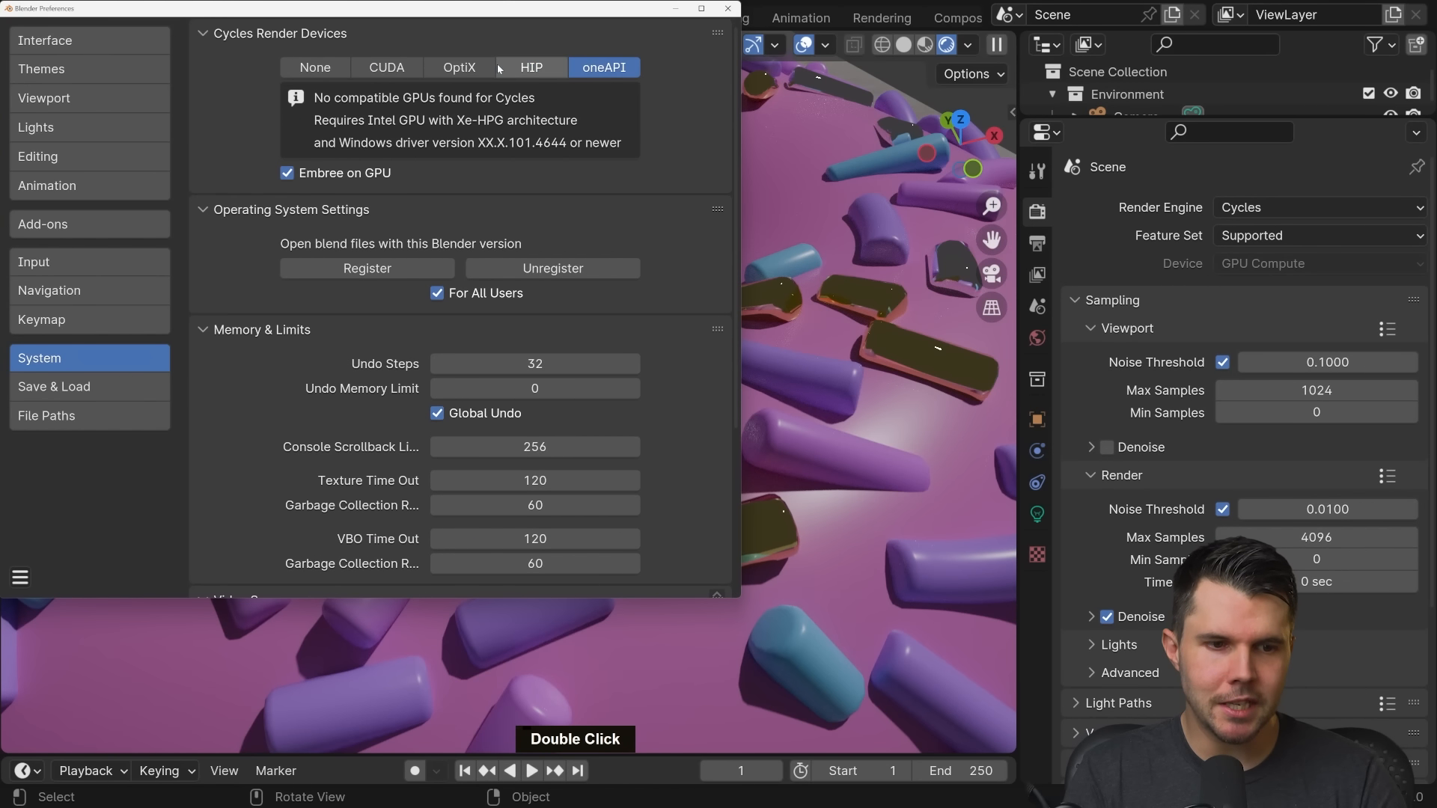
{"action": "left_click", "coordinate": [459, 68]}
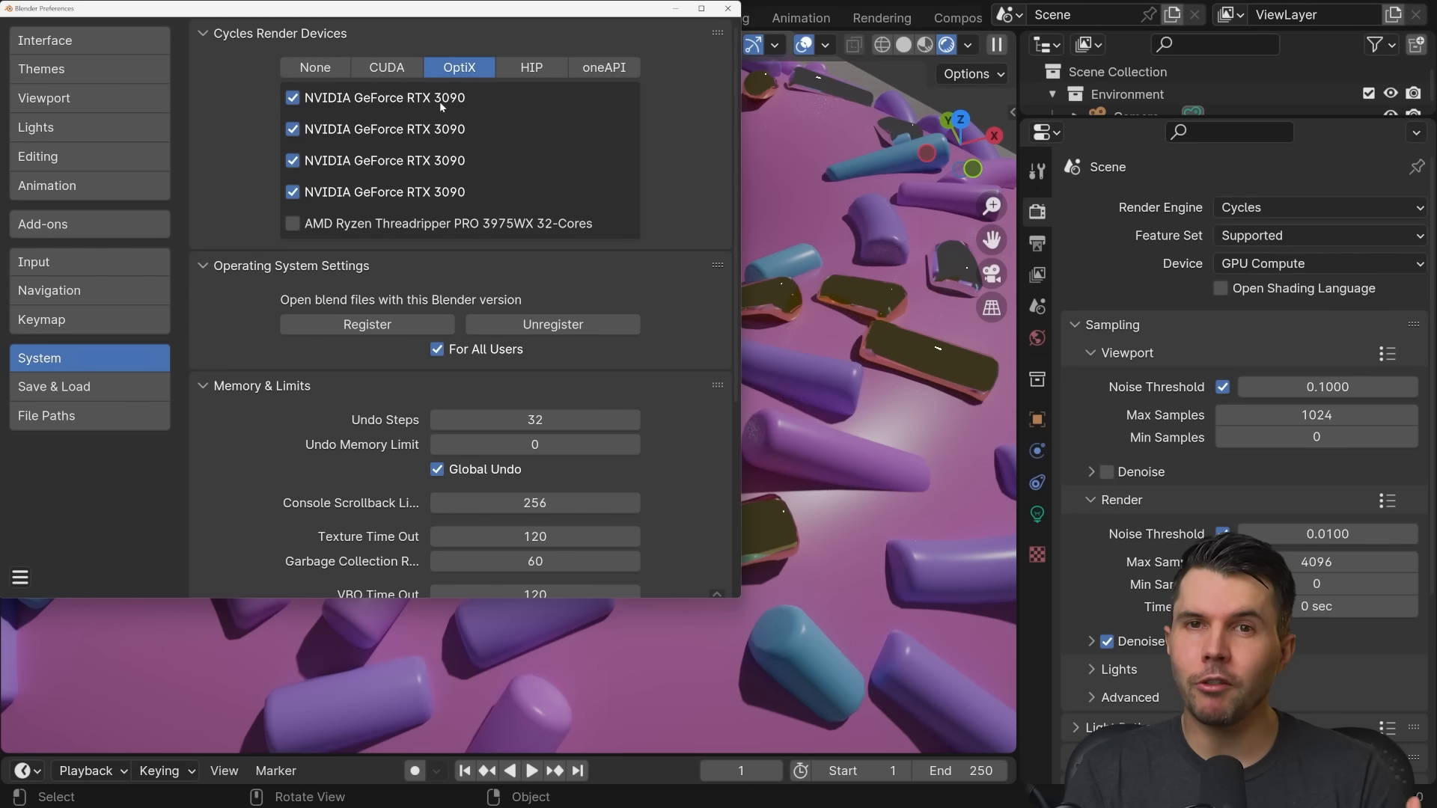
{"action": "left_click", "coordinate": [411, 71]}
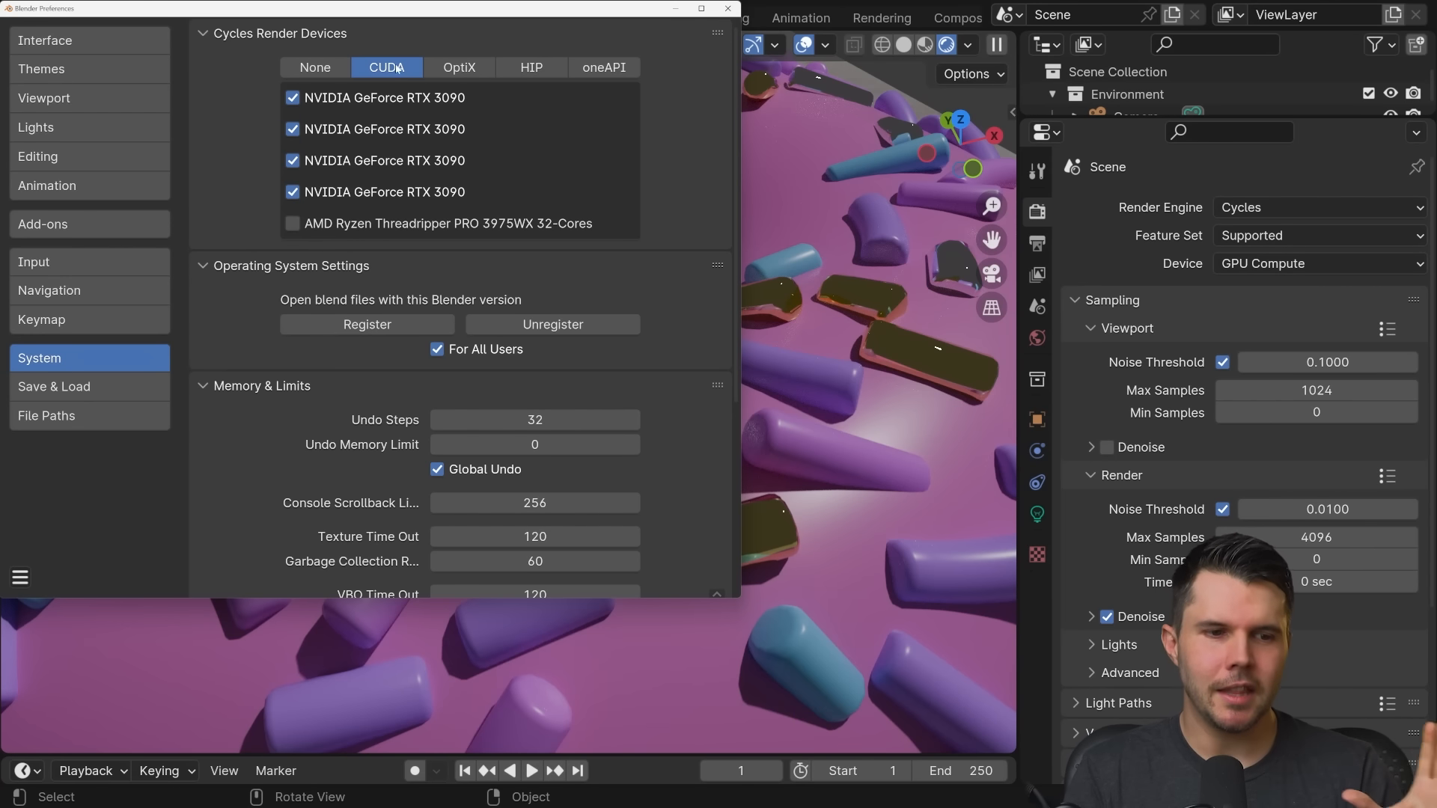
{"action": "left_click", "coordinate": [452, 69]}
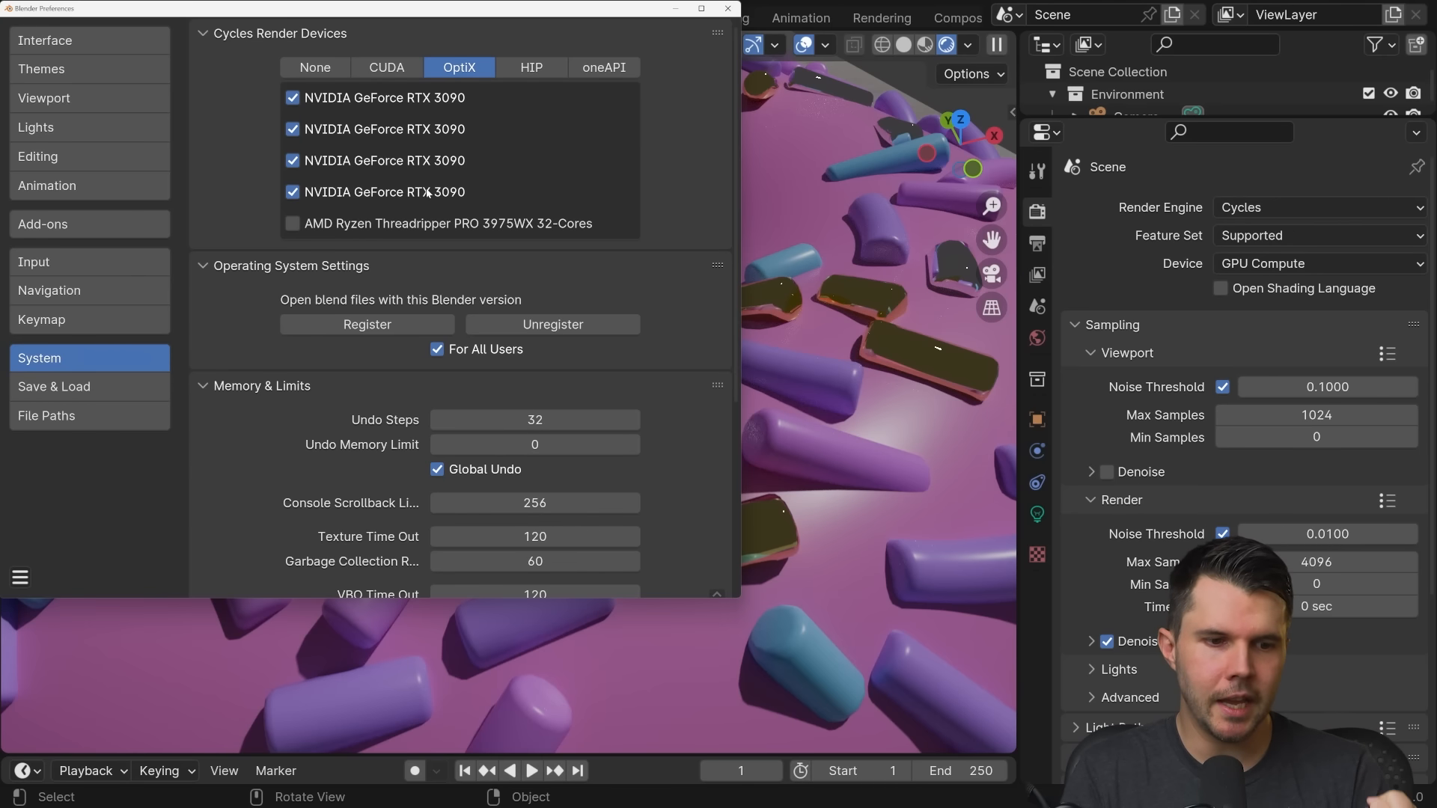
{"action": "left_click", "coordinate": [526, 68]}
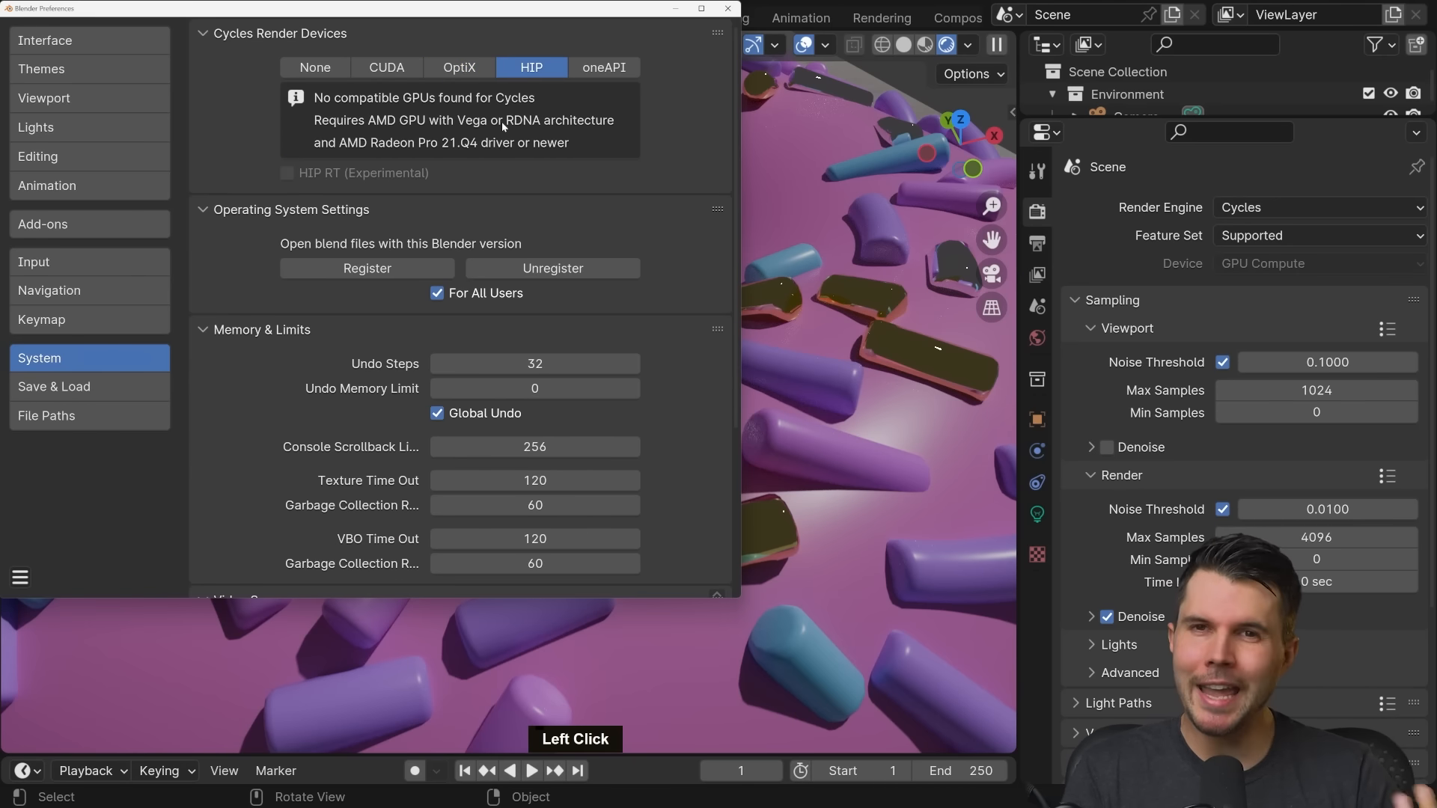
{"action": "left_click", "coordinate": [592, 68]}
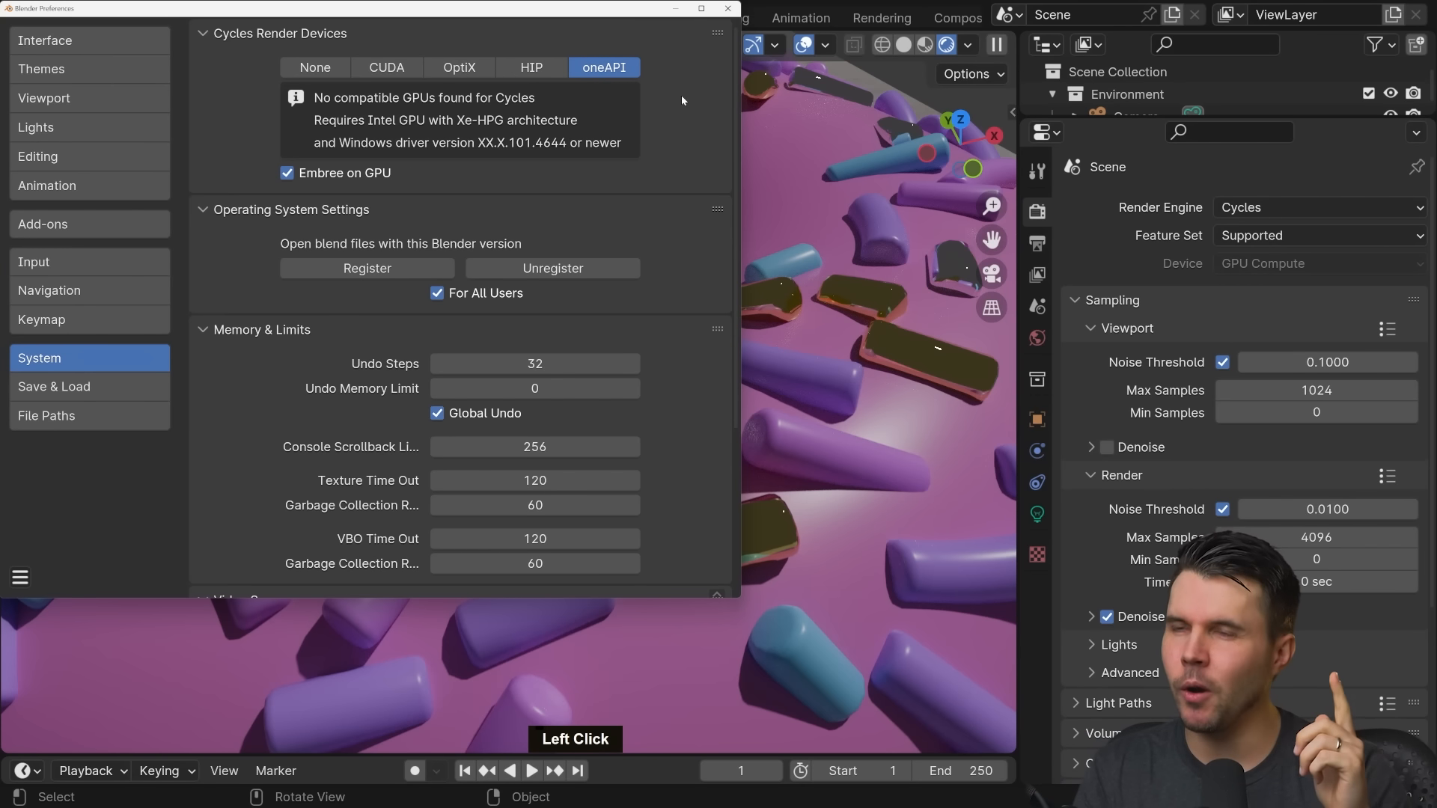
{"action": "left_click", "coordinate": [491, 68]}
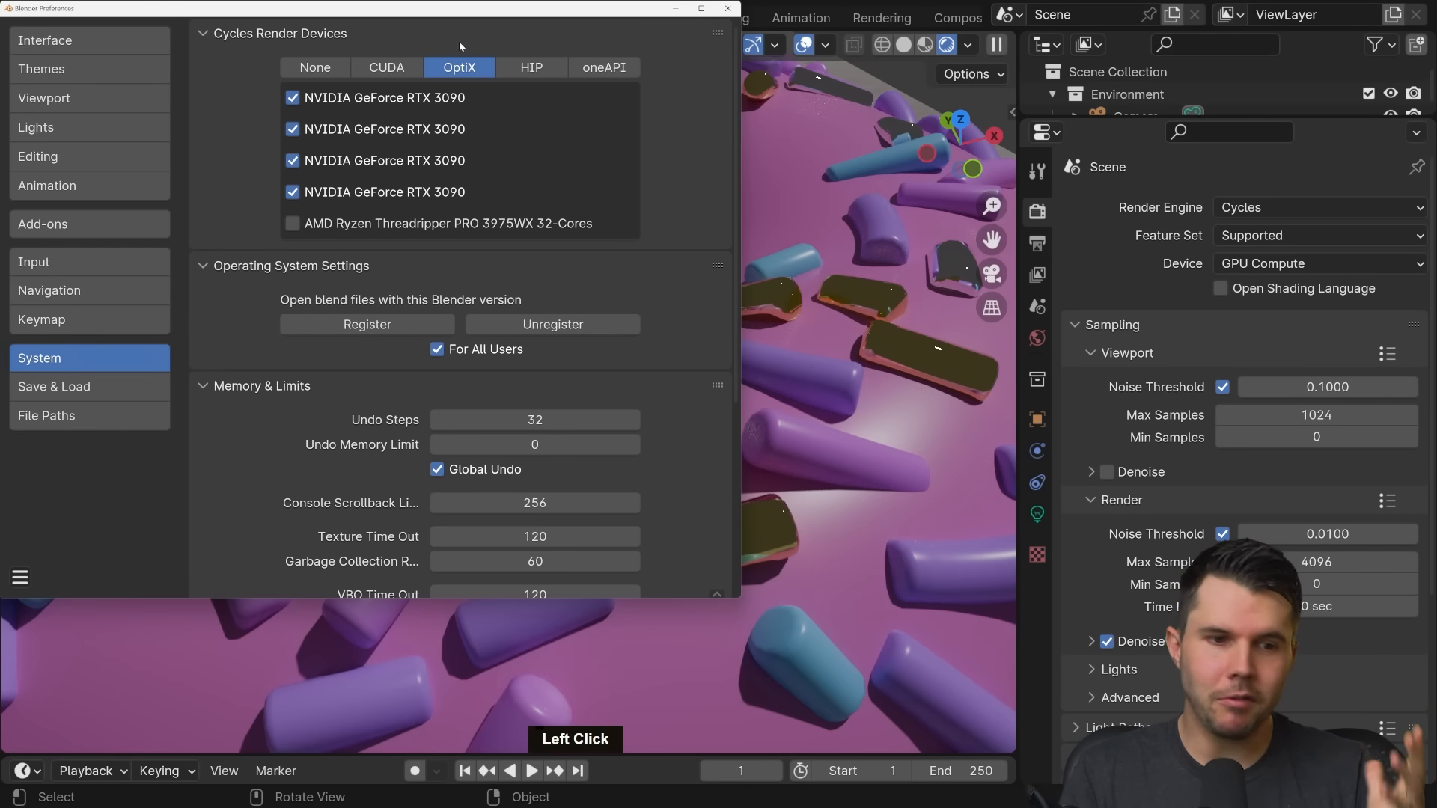
{"action": "left_click", "coordinate": [727, 9]}
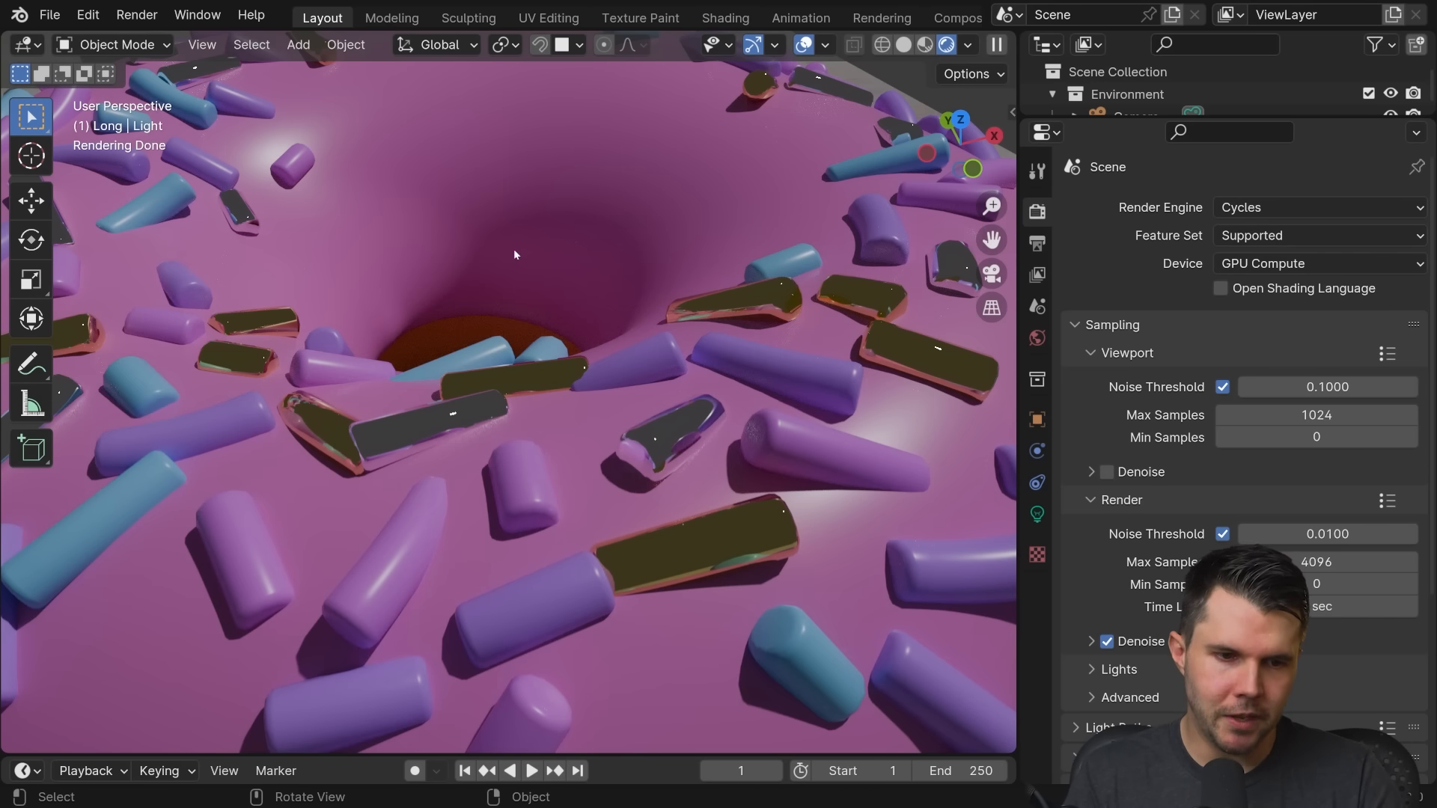
Examine the donut's hole and the metallic sprinkles from near and far in the GPU-rendered Cycles preview
{"action": "middle_click_drag", "start_coordinate": [527, 223], "coordinate": [577, 294], "text": "ctrl"}
{"action": "scroll", "coordinate": [583, 300], "scroll_direction": "up", "scroll_amount": 3}
{"action": "scroll", "coordinate": [573, 303], "scroll_direction": "up", "scroll_amount": 3}
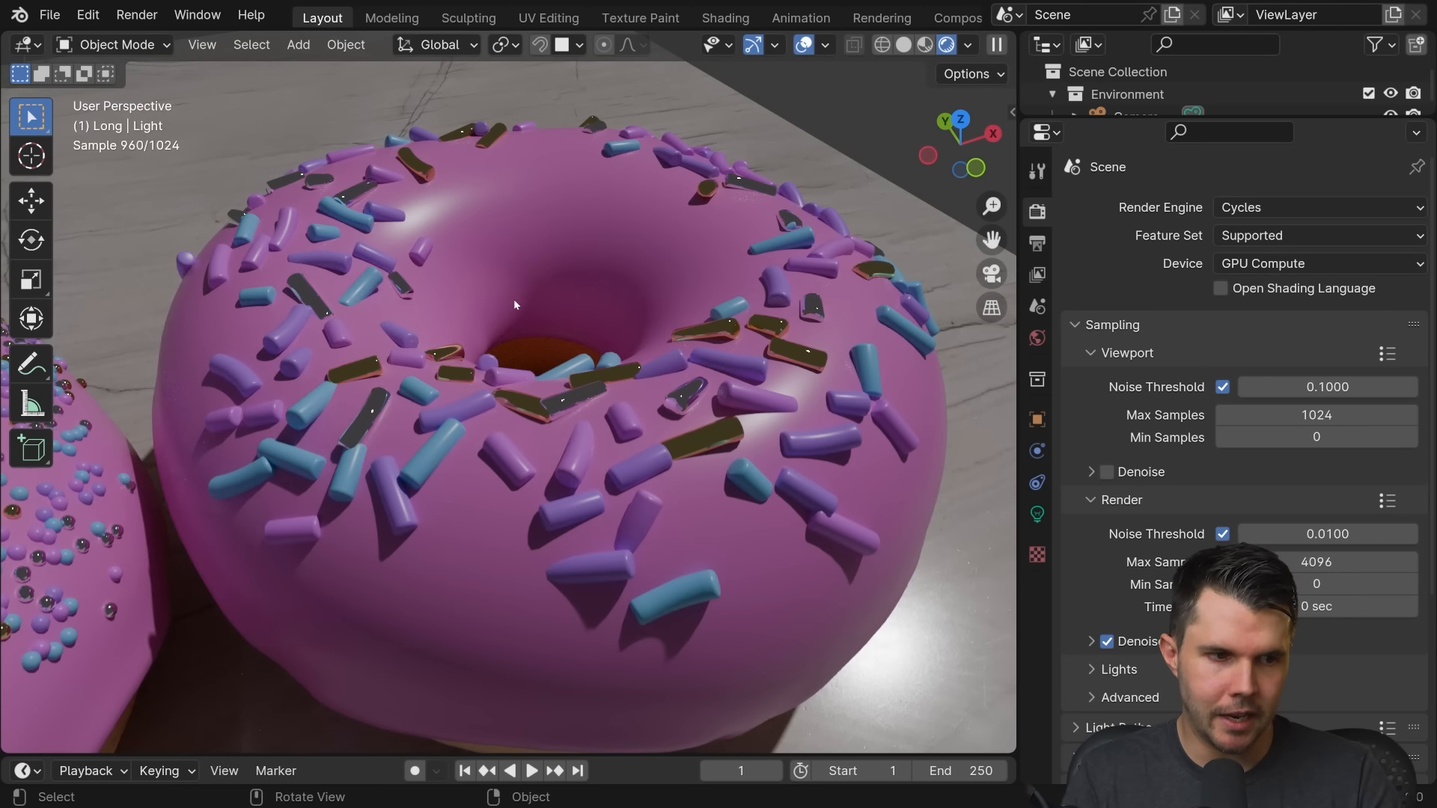
{"action": "scroll", "coordinate": [567, 321], "scroll_direction": "up", "scroll_amount": 3}
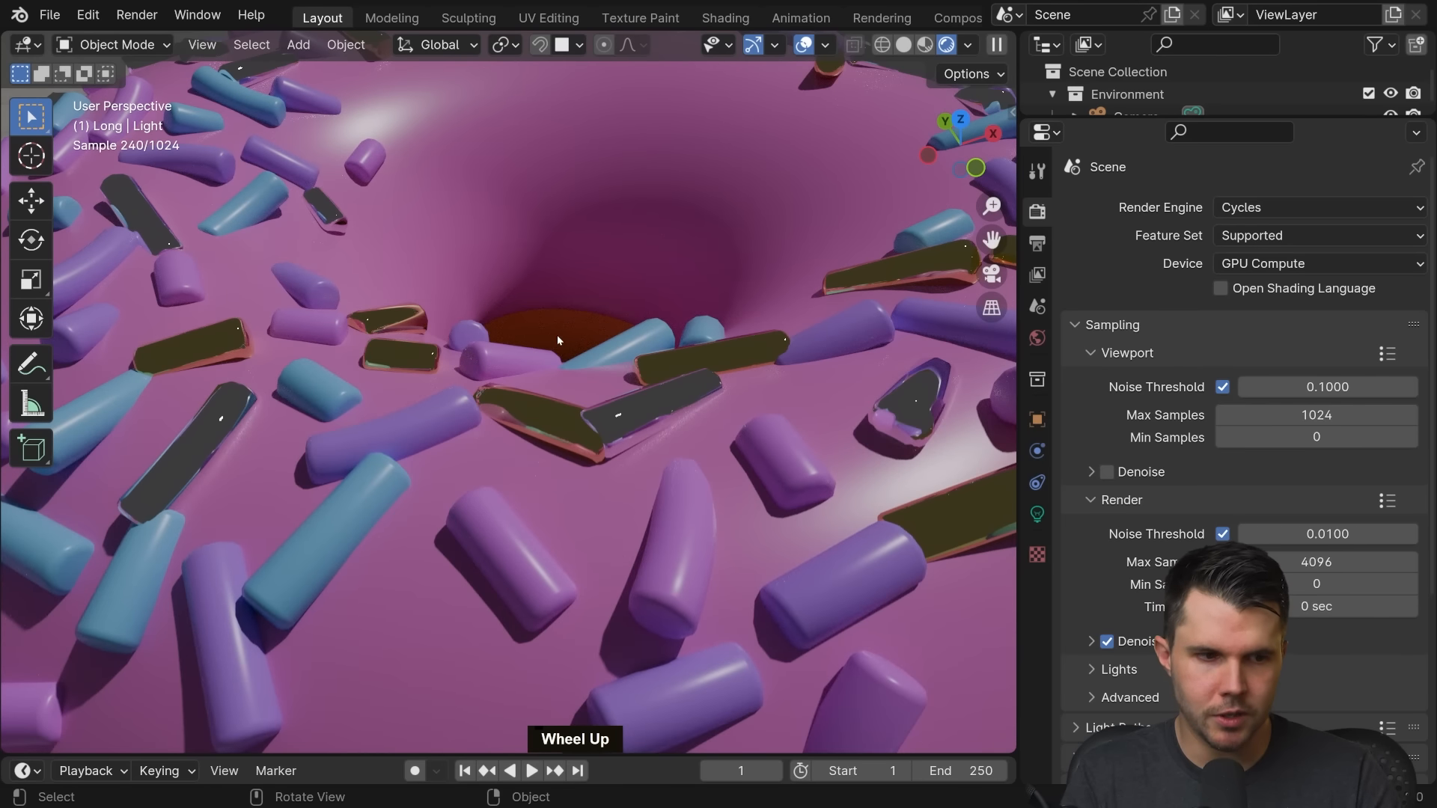
{"action": "scroll", "coordinate": [526, 333], "scroll_direction": "down", "scroll_amount": 3}
{"action": "scroll", "coordinate": [527, 330], "scroll_direction": "down", "scroll_amount": 5}
{"action": "scroll", "coordinate": [584, 303], "scroll_direction": "down", "scroll_amount": 2, "text": "shift"}
{"action": "scroll", "coordinate": [645, 272], "scroll_direction": "up", "scroll_amount": 6}
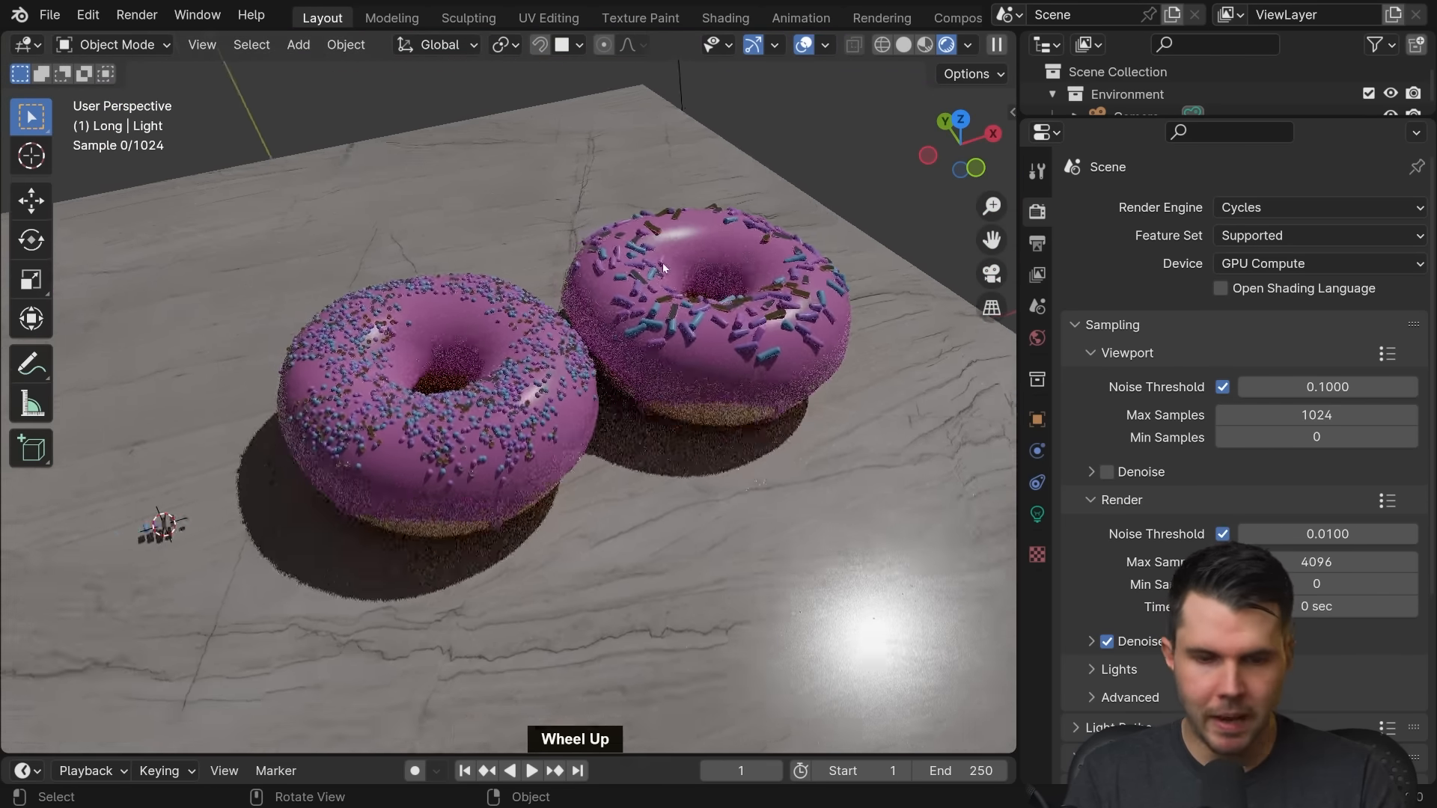
{"action": "scroll", "coordinate": [689, 268], "scroll_direction": "up", "scroll_amount": 3}
{"action": "middle_click_drag", "start_coordinate": [440, 342], "coordinate": [523, 329], "text": "shift"}
{"action": "scroll", "coordinate": [524, 329], "scroll_direction": "up", "scroll_amount": 4}
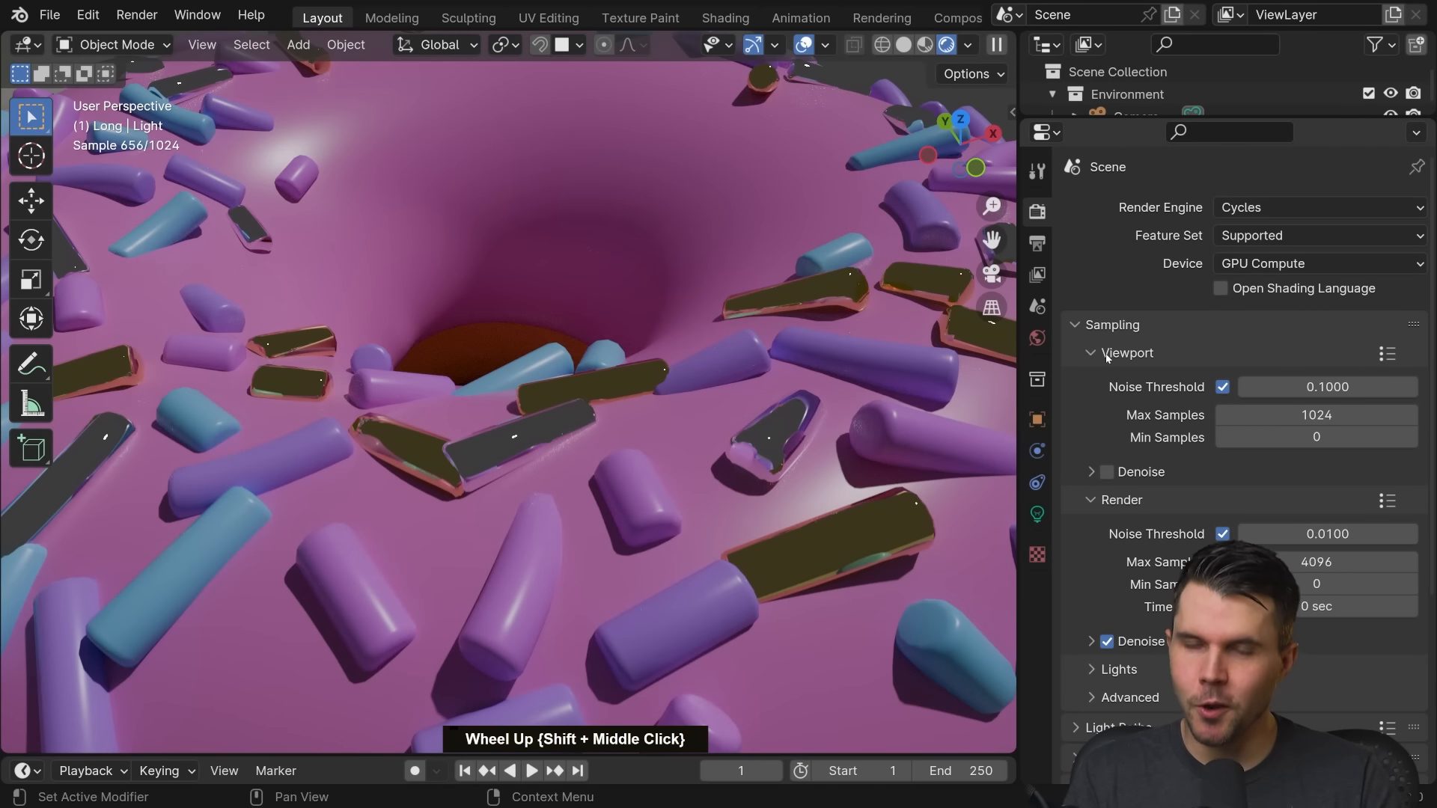
{"action": "middle_click_drag", "start_coordinate": [716, 330], "coordinate": [690, 330]}
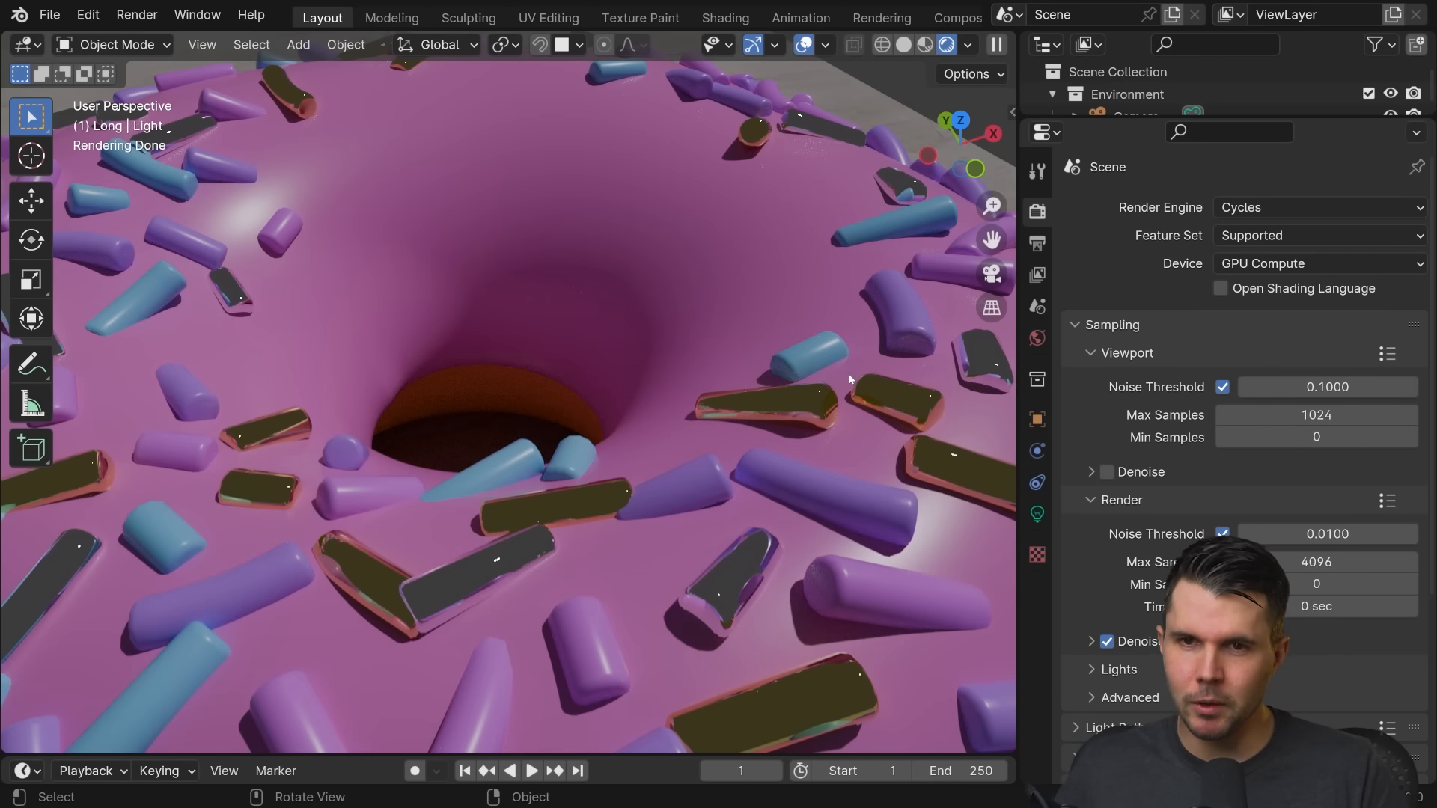
{"action": "middle_click_drag", "start_coordinate": [801, 383], "coordinate": [805, 380]}
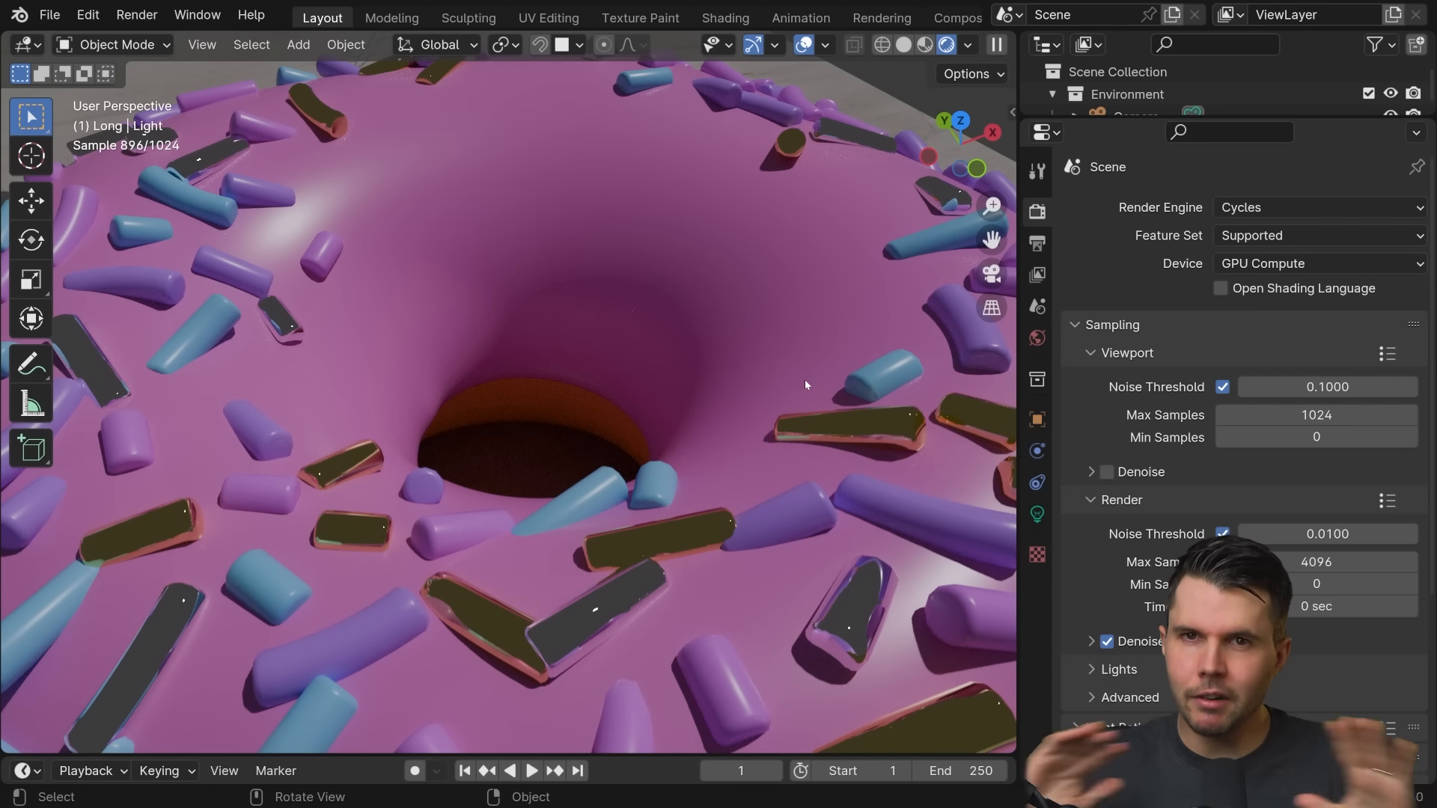
Enable denoising for the Cycles viewport sampling and expand its settings
{"action": "left_click", "coordinate": [1108, 472]}
{"action": "mouse_move", "coordinate": [656, 362]}
{"action": "middle_mouse_down"}
{"action": "mouse_move", "coordinate": [667, 339]}
{"action": "mouse_move", "coordinate": [676, 365]}
{"action": "middle_mouse_up"}
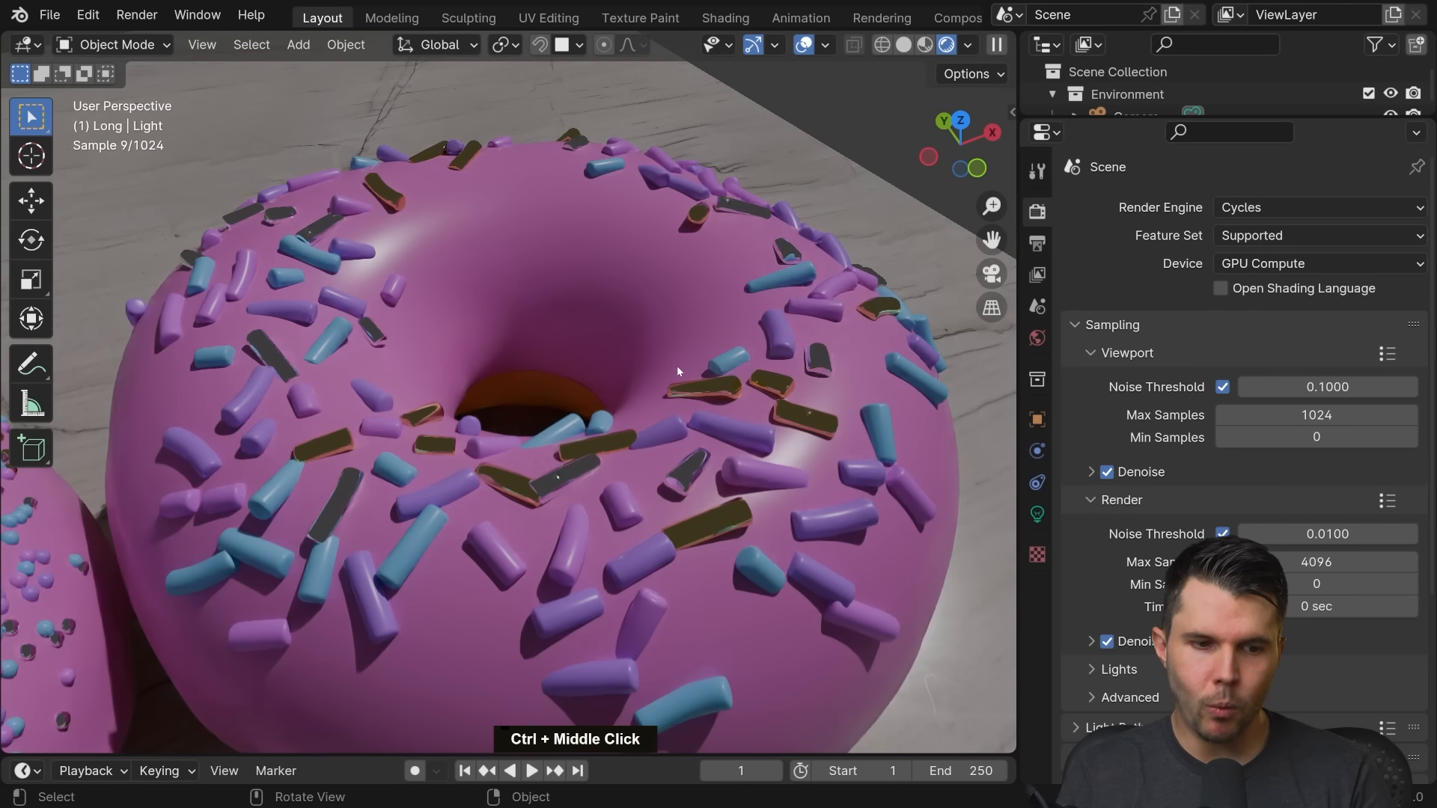
{"action": "left_click", "coordinate": [1167, 472]}
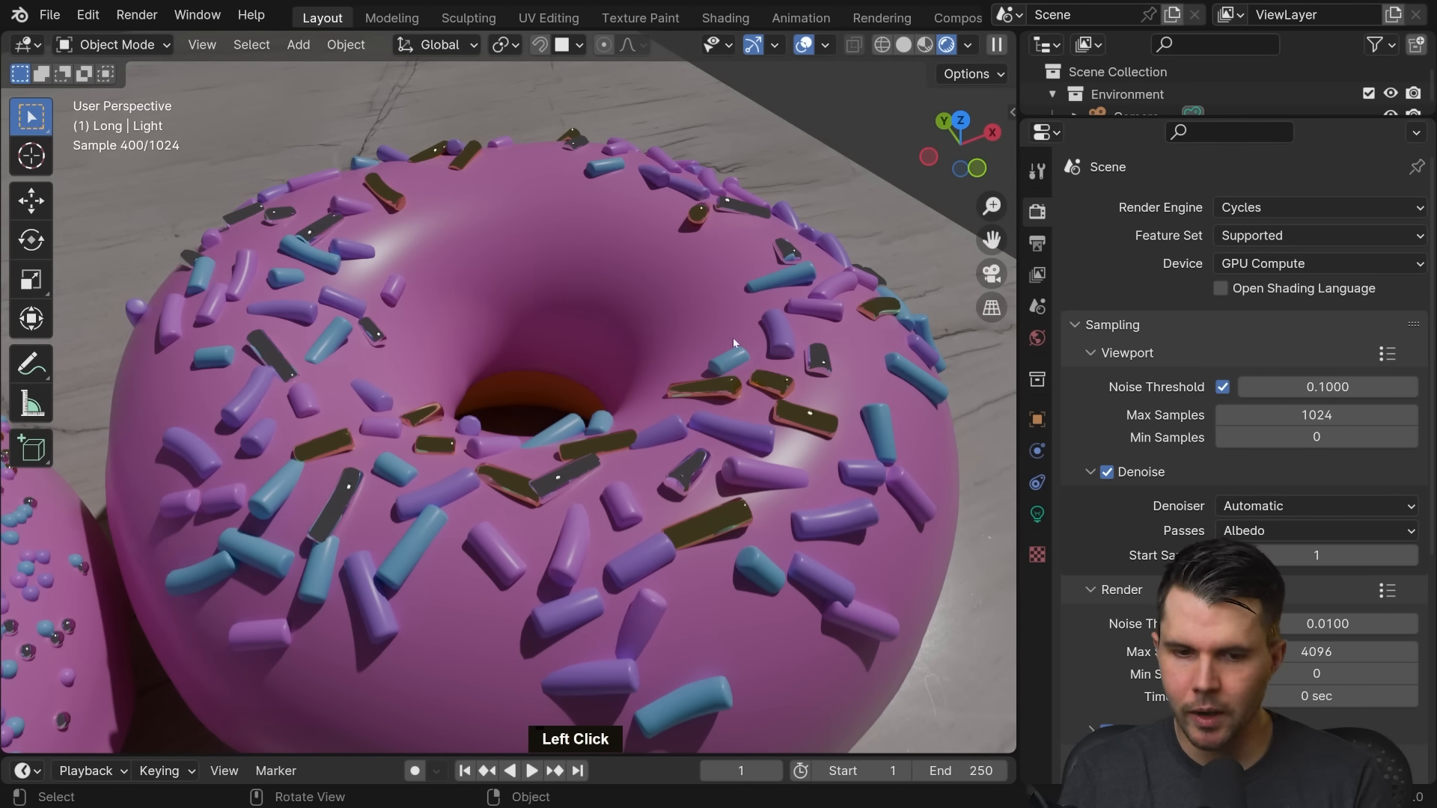
Examine the long-sprinkle donut in the denoised viewport from a higher angle, both up close and further away
{"action": "middle_click_drag", "start_coordinate": [733, 338], "coordinate": [724, 330]}
{"action": "scroll", "coordinate": [724, 314], "scroll_direction": "up", "scroll_amount": 5}
{"action": "middle_click_drag", "start_coordinate": [720, 274], "coordinate": [145, 79], "text": "shift"}
{"action": "scroll", "coordinate": [699, 328], "scroll_direction": "up", "scroll_amount": 2}
{"action": "scroll", "coordinate": [699, 333], "scroll_direction": "up", "scroll_amount": 2}
{"action": "scroll", "coordinate": [699, 333], "scroll_direction": "down", "scroll_amount": 6}
{"action": "scroll", "coordinate": [763, 223], "scroll_direction": "up", "scroll_amount": 3}
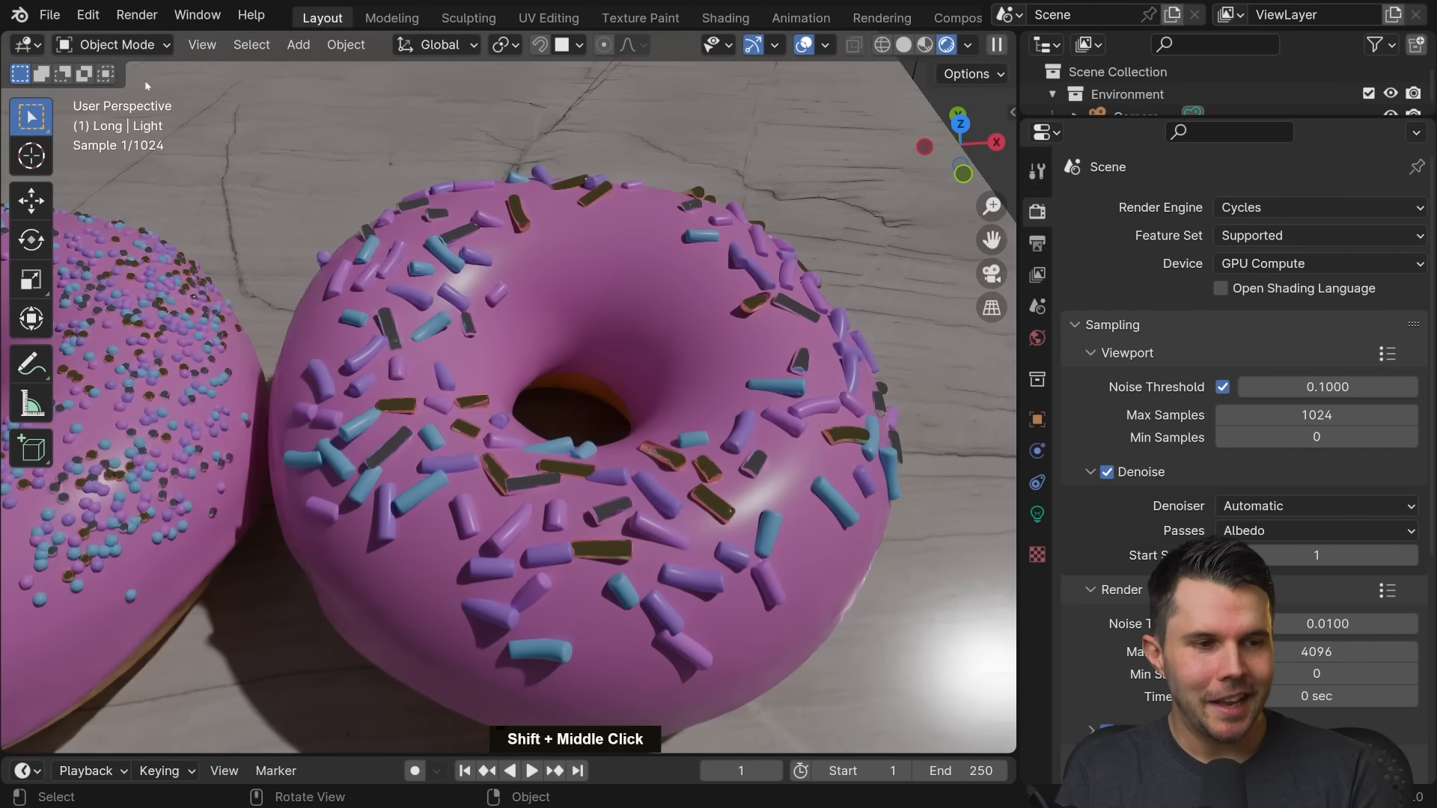
Reopen the system preferences to review the OptiX render devices, close them, and view the long-sprinkle donut from a lower angle
{"action": "left_click", "coordinate": [88, 15]}
{"action": "left_click", "coordinate": [145, 304]}
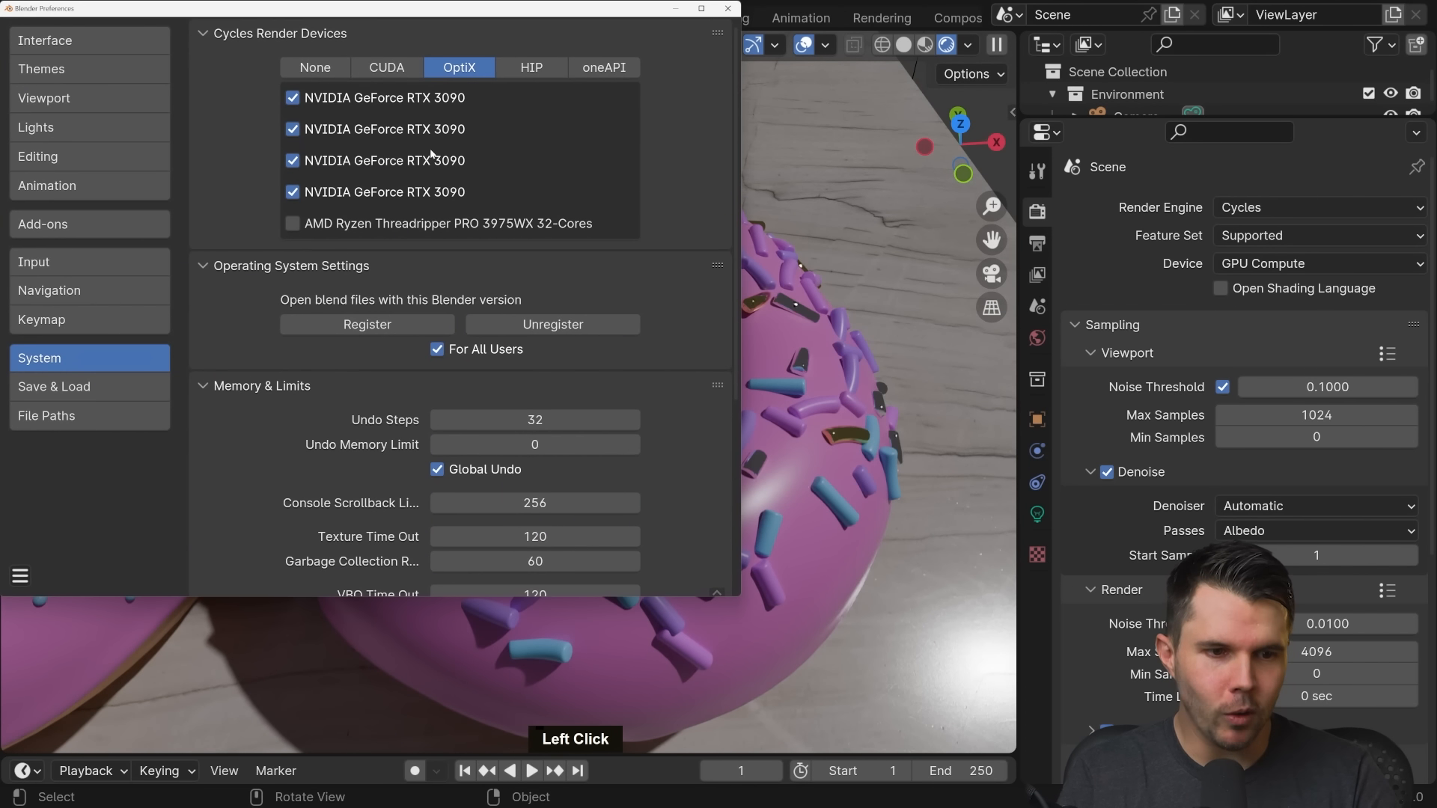
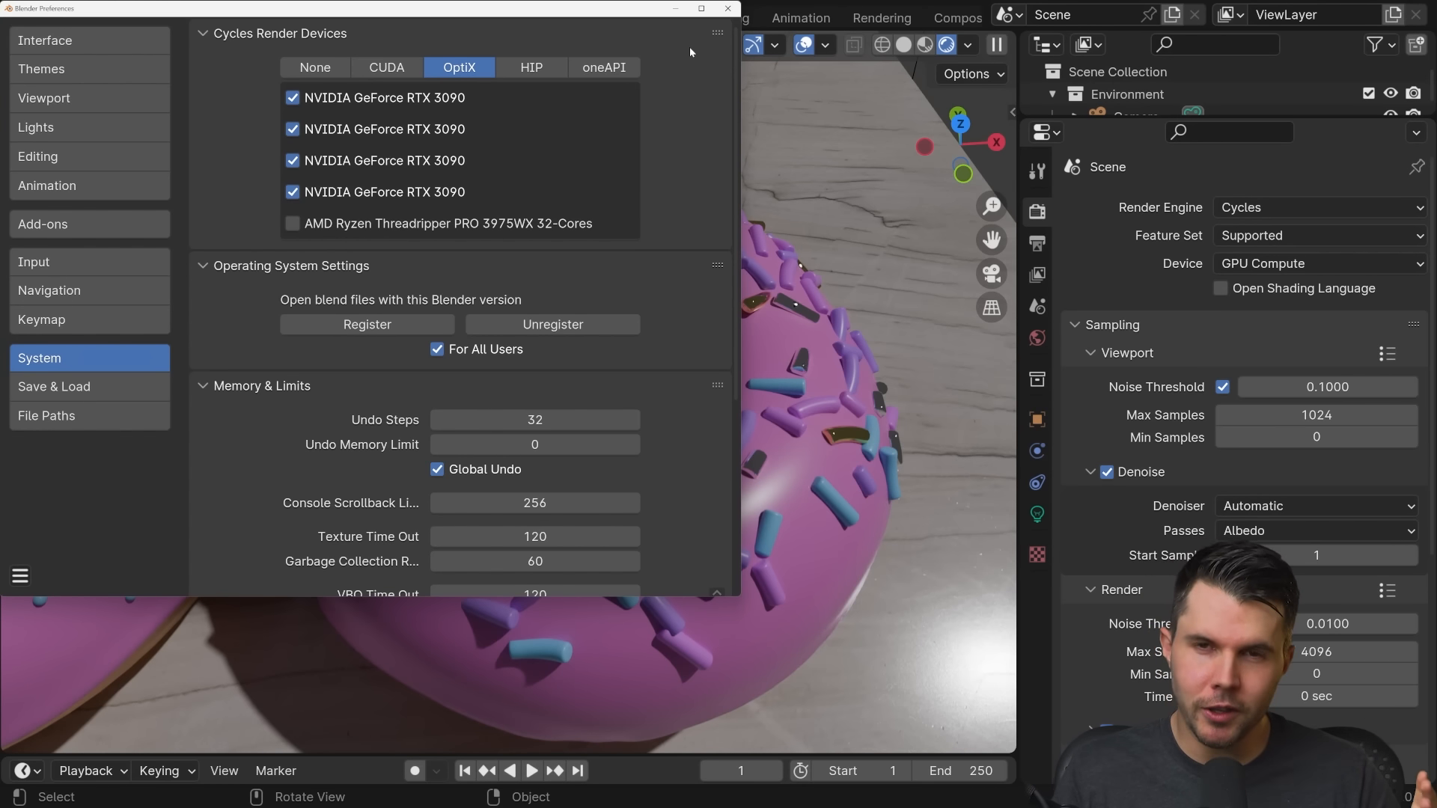
{"action": "left_click", "coordinate": [728, 8]}
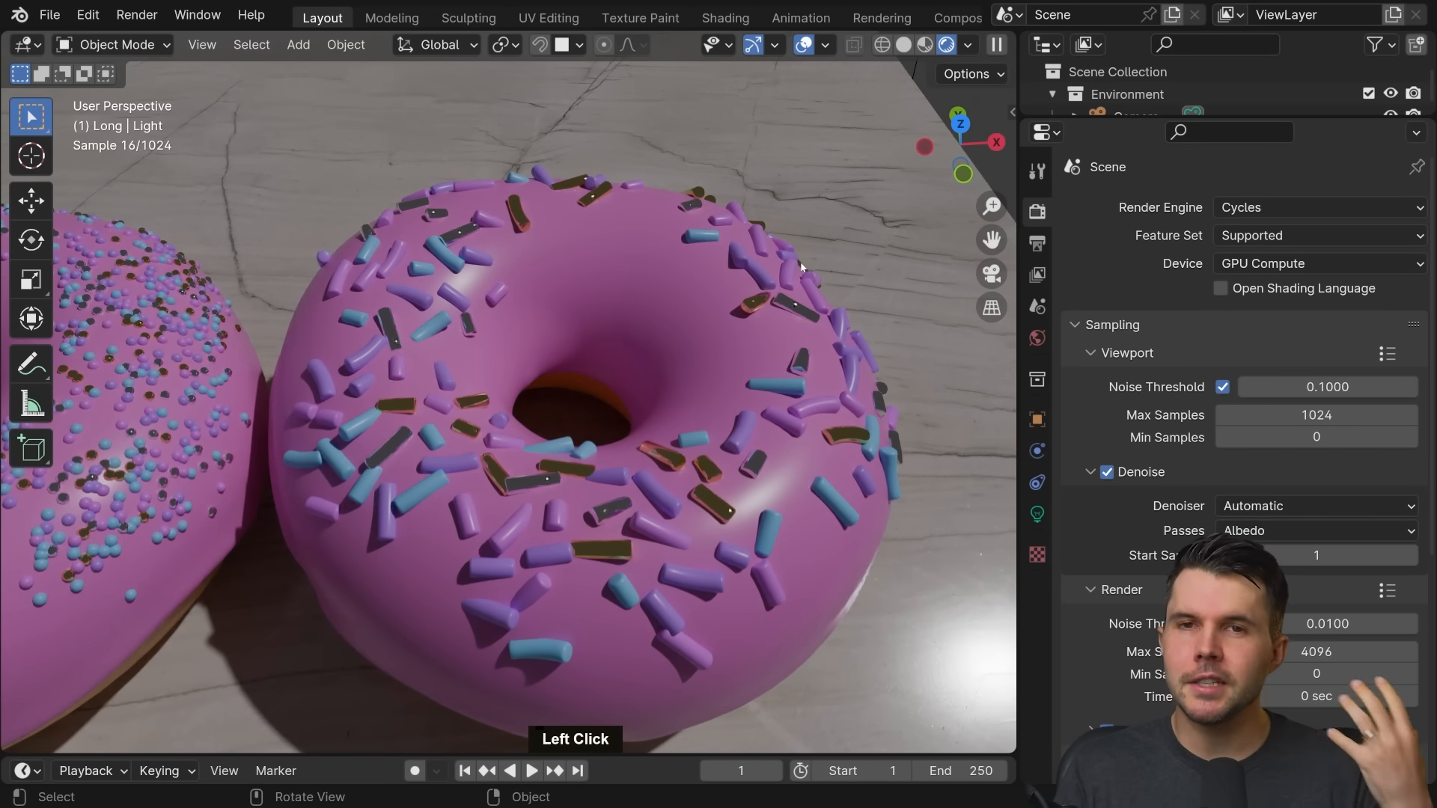
{"action": "middle_click_drag", "start_coordinate": [783, 296], "coordinate": [769, 298]}
{"action": "middle_click_drag", "start_coordinate": [769, 298], "coordinate": [759, 298], "text": "shift"}
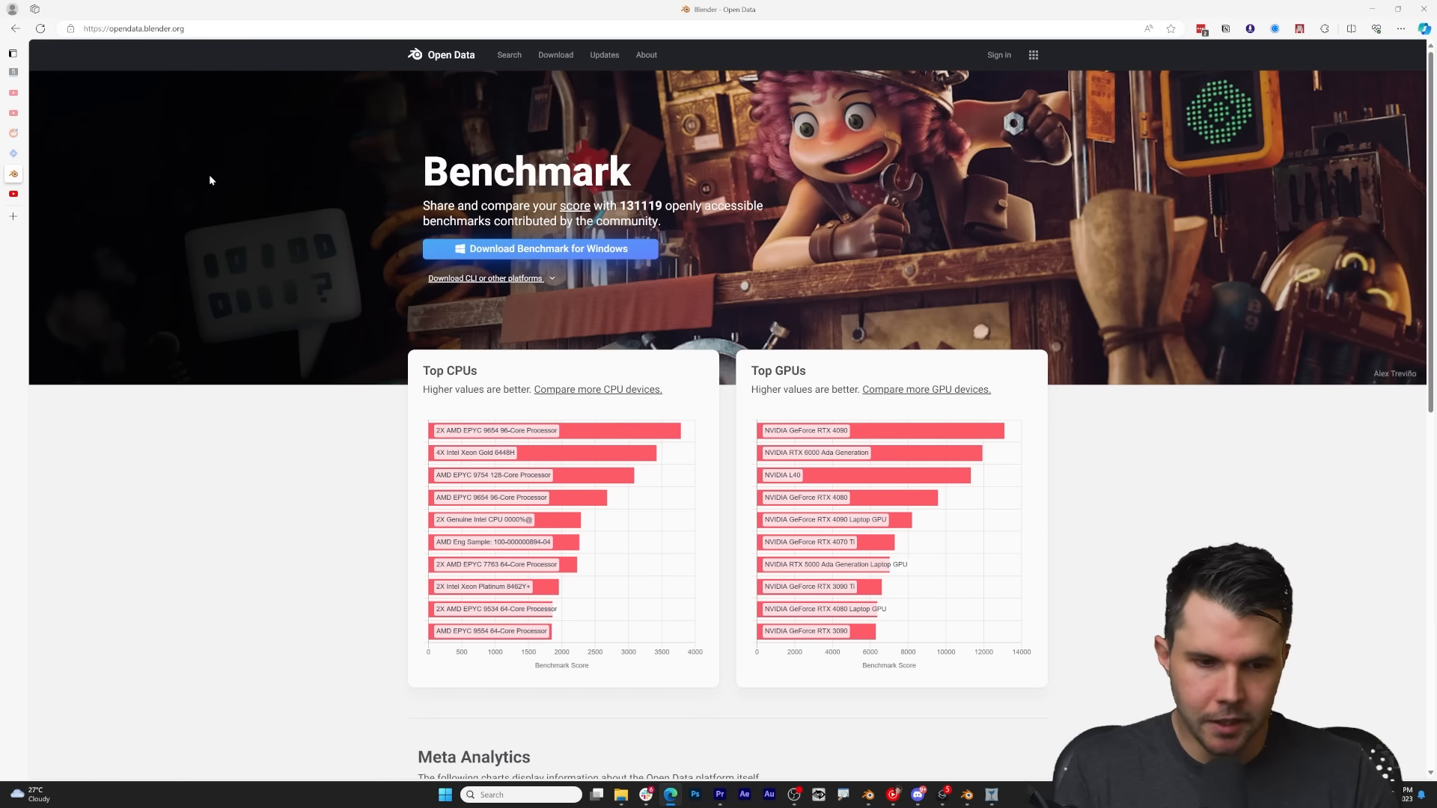
Switch to the Blender Open Data page in the browser and compare the top GPU and CPU benchmark scores
{"action": "scroll", "coordinate": [202, 205], "scroll_direction": "down", "scroll_amount": 1}
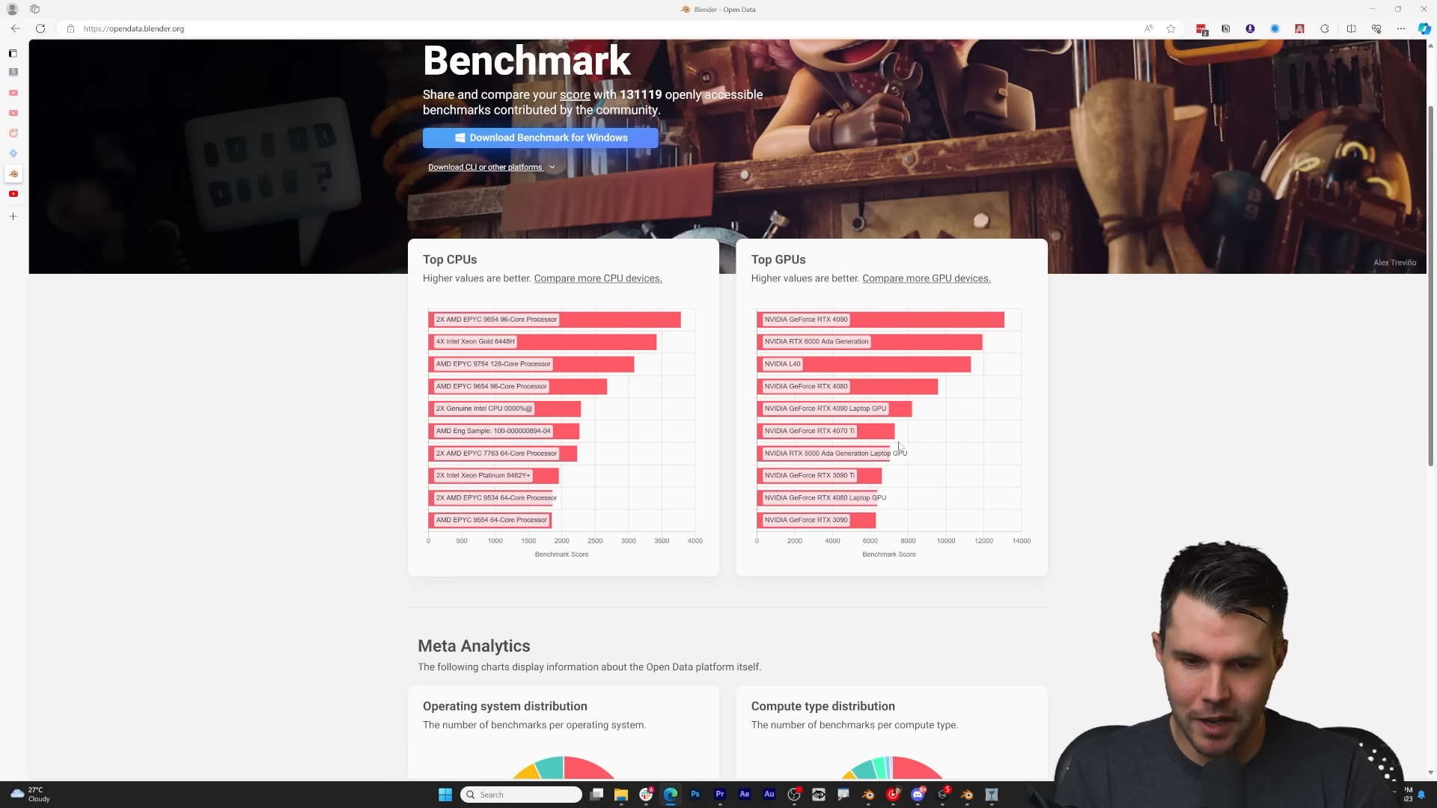
{"action": "mouse_move", "coordinate": [958, 326]}
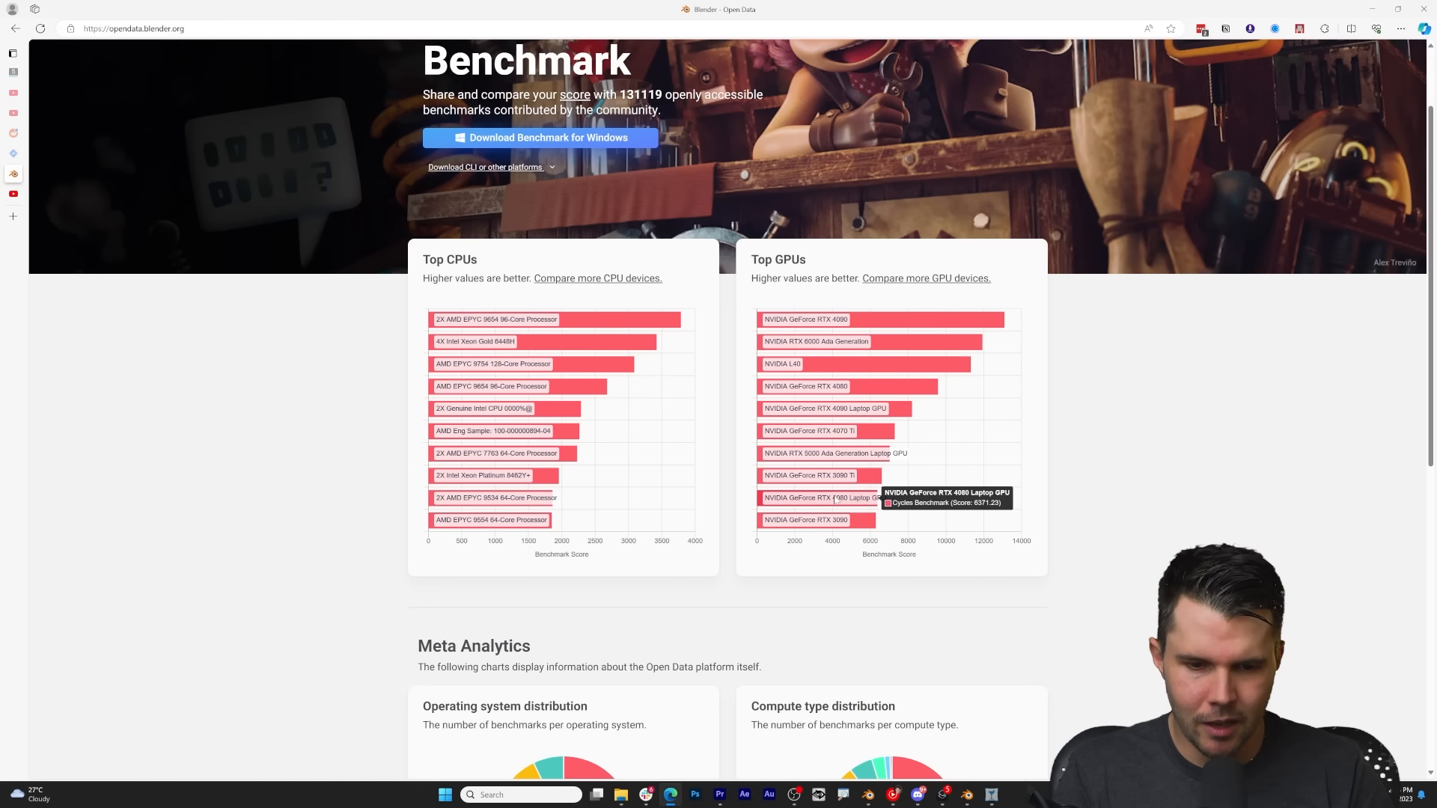
{"action": "mouse_move", "coordinate": [851, 526]}
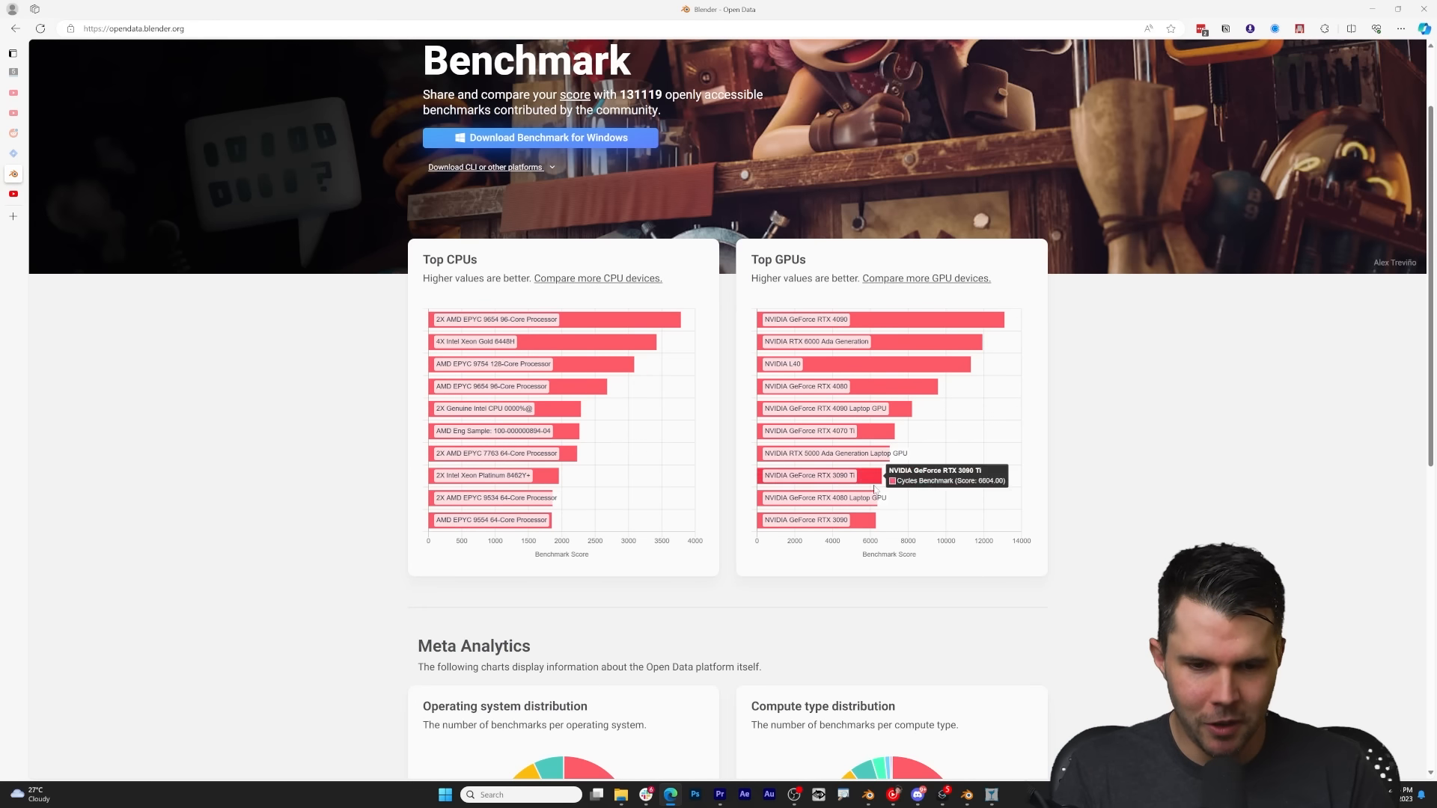
{"action": "mouse_move", "coordinate": [891, 361]}
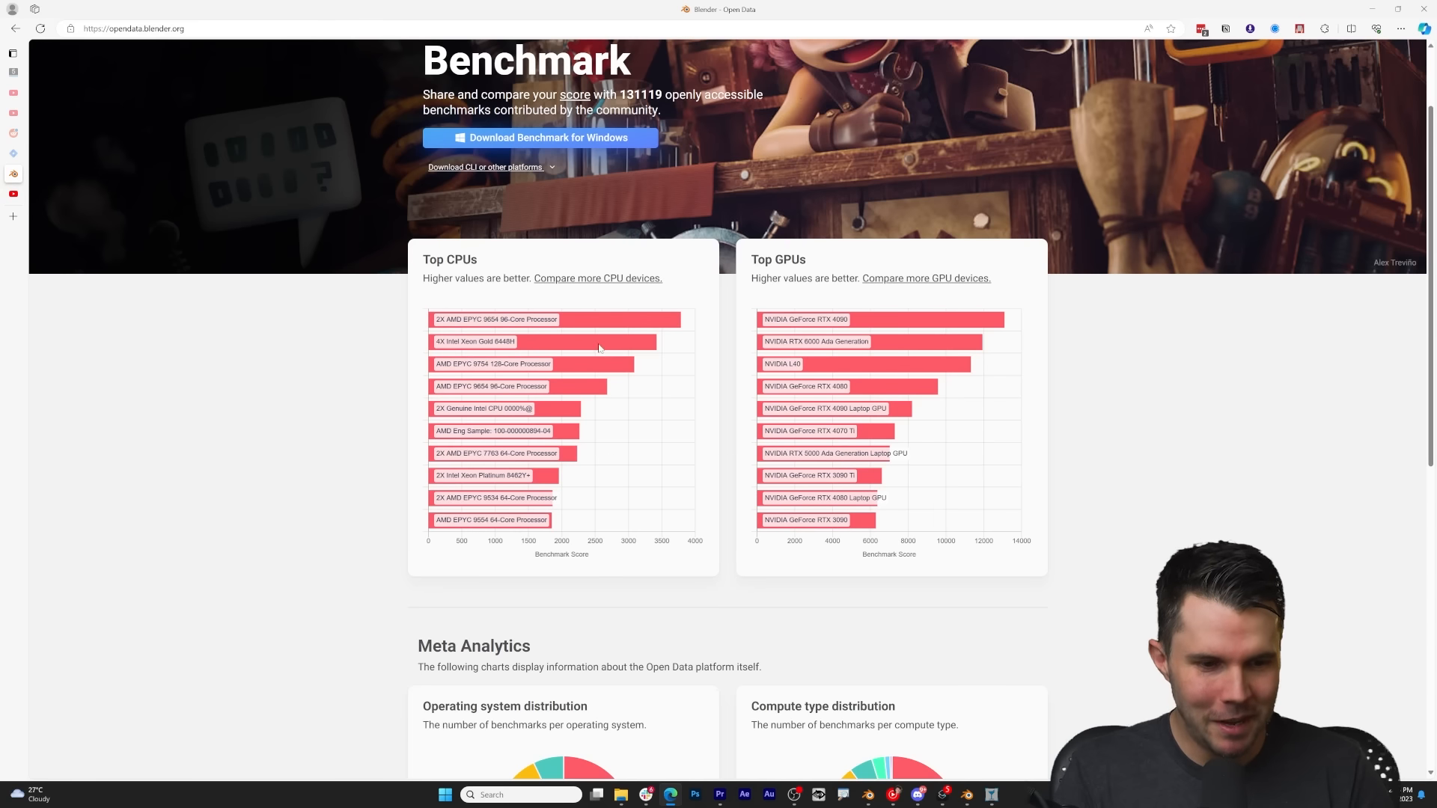
{"action": "mouse_move", "coordinate": [429, 492]}
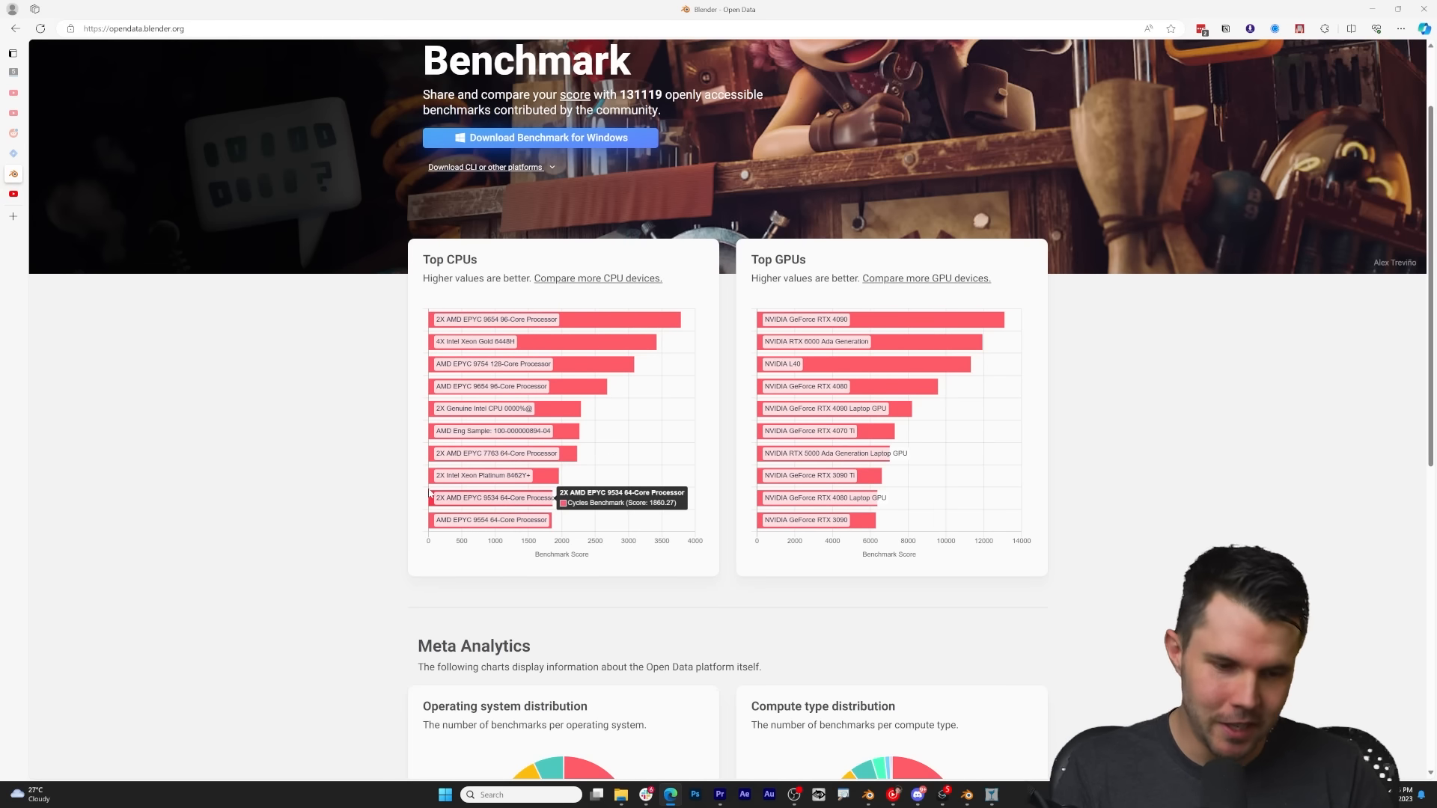
{"action": "mouse_move", "coordinate": [999, 318]}
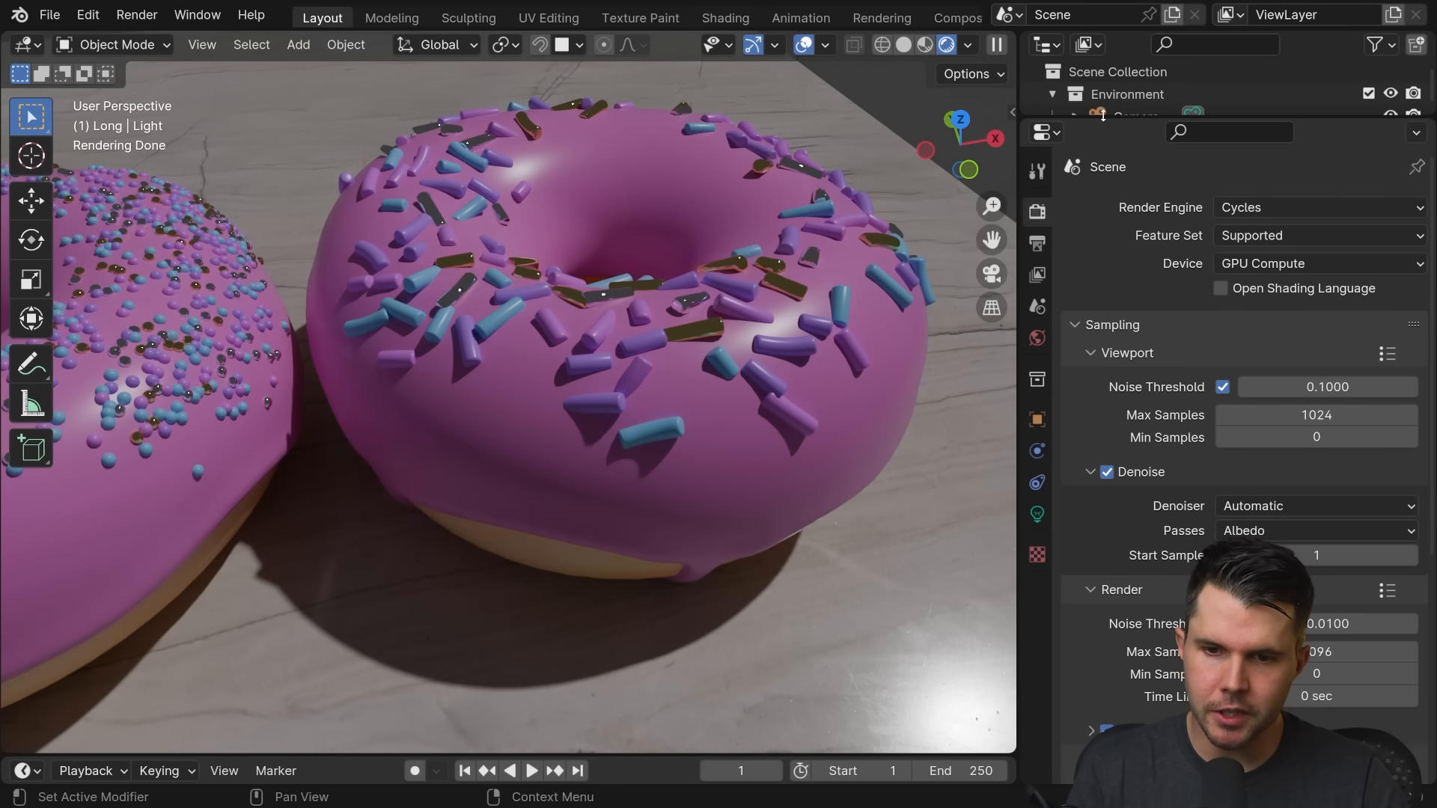
Enlarge the outliner and clear the light's location, sending it to the world origin beside the donuts
{"action": "left_click_drag", "start_coordinate": [1126, 120], "coordinate": [1115, 304]}
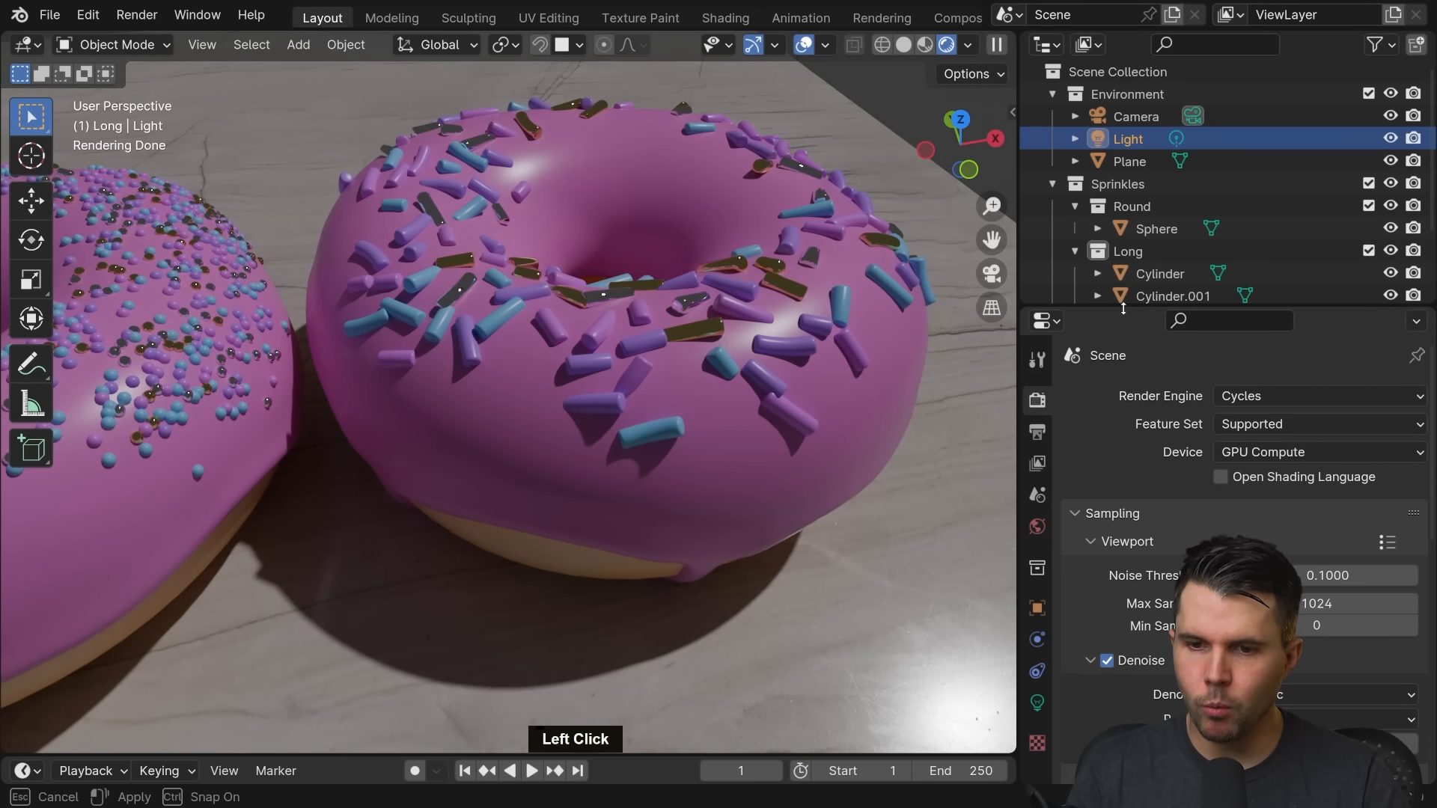
{"action": "scroll", "coordinate": [893, 357], "scroll_direction": "down", "scroll_amount": 10}
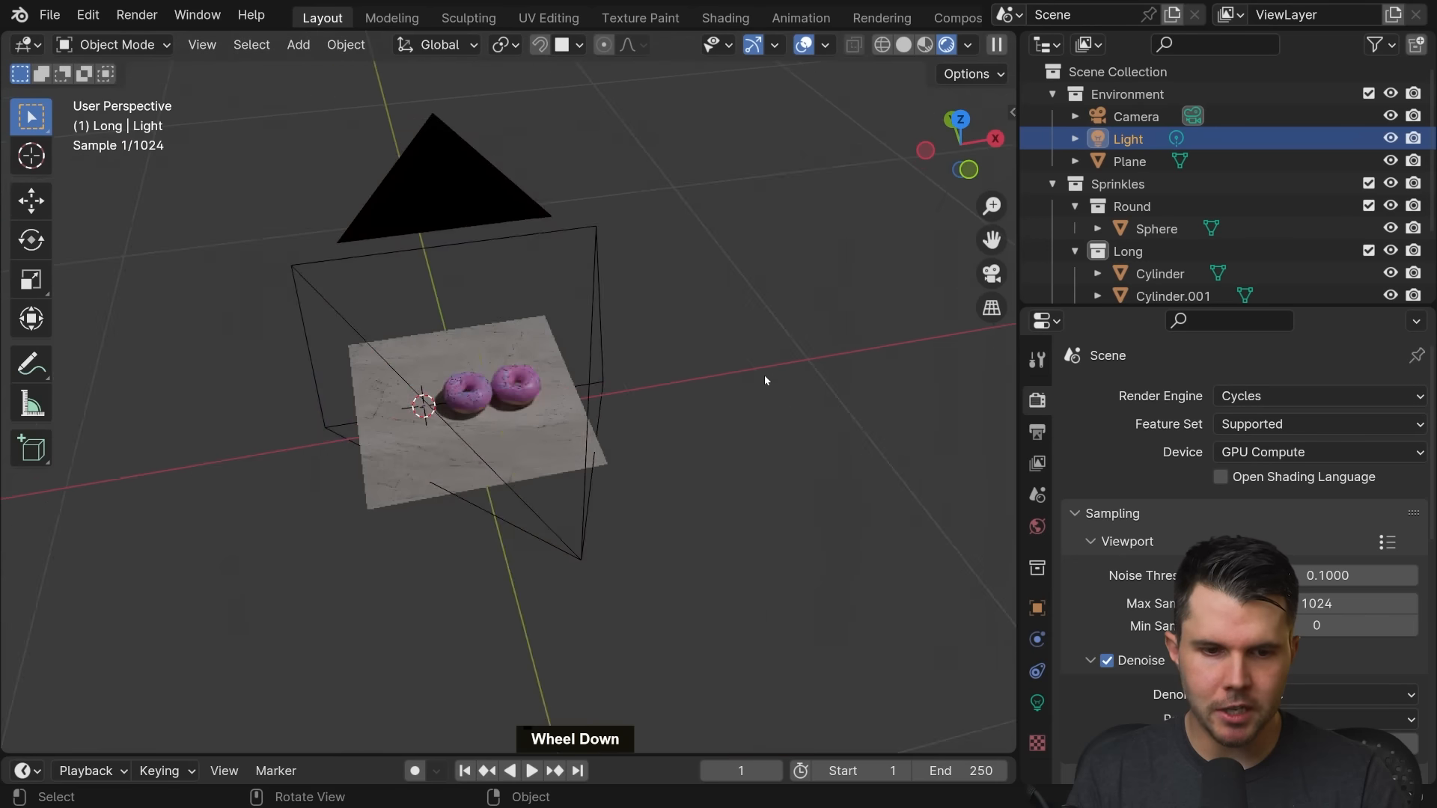
{"action": "scroll", "coordinate": [764, 374], "scroll_direction": "down", "scroll_amount": 3}
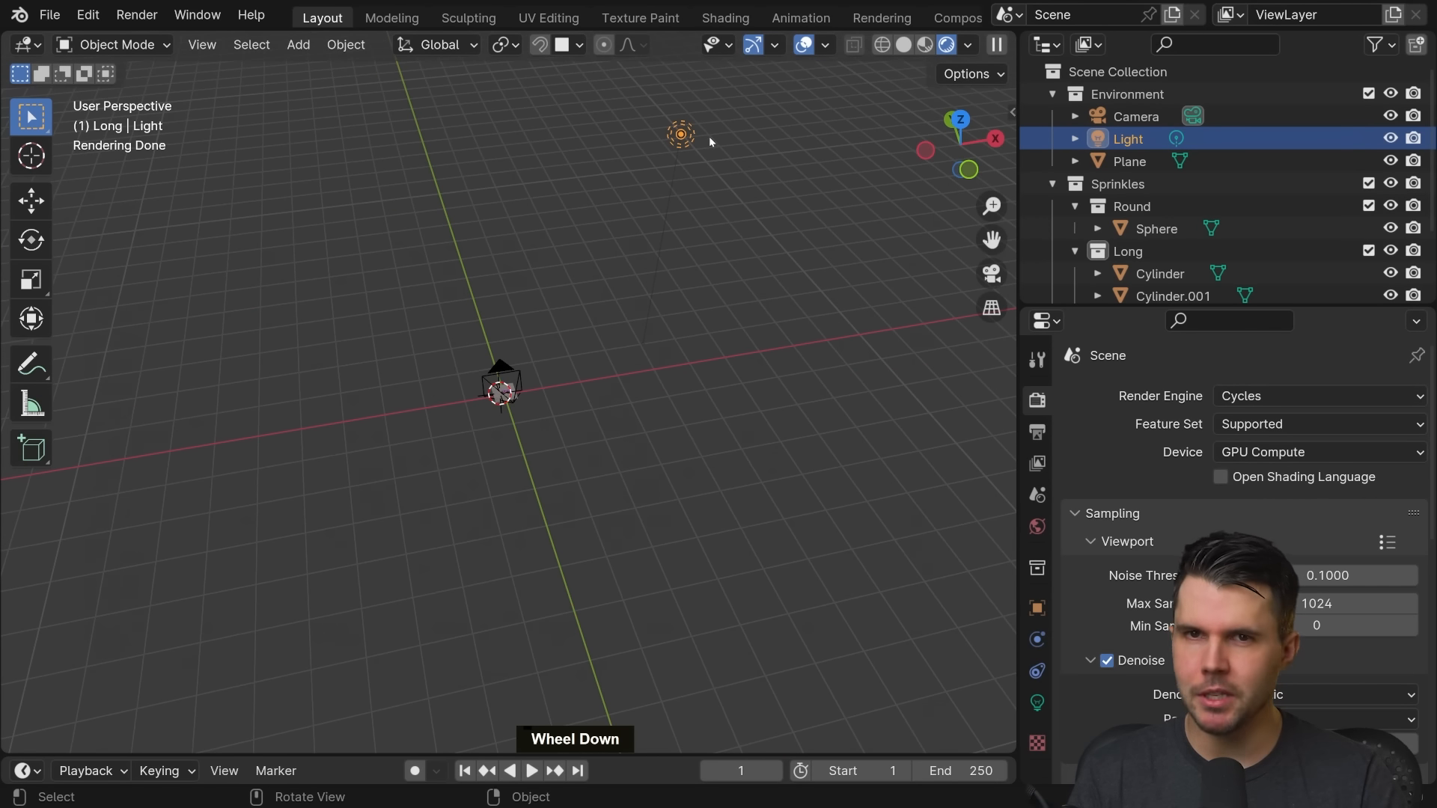
{"action": "scroll", "coordinate": [715, 298], "scroll_direction": "up", "scroll_amount": 3}
{"action": "scroll", "coordinate": [715, 298], "scroll_direction": "up", "scroll_amount": 8}
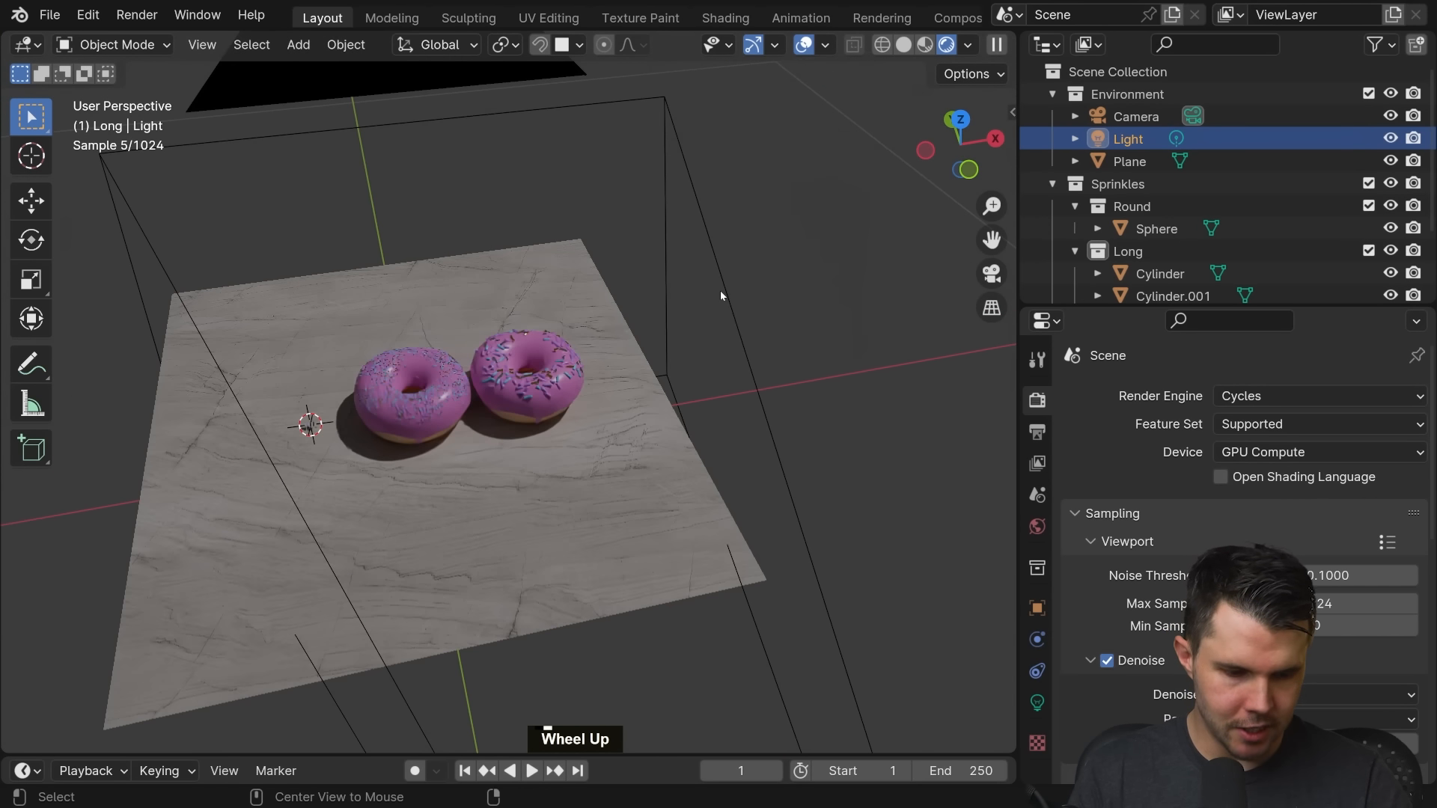
{"action": "key", "text": "alt"}
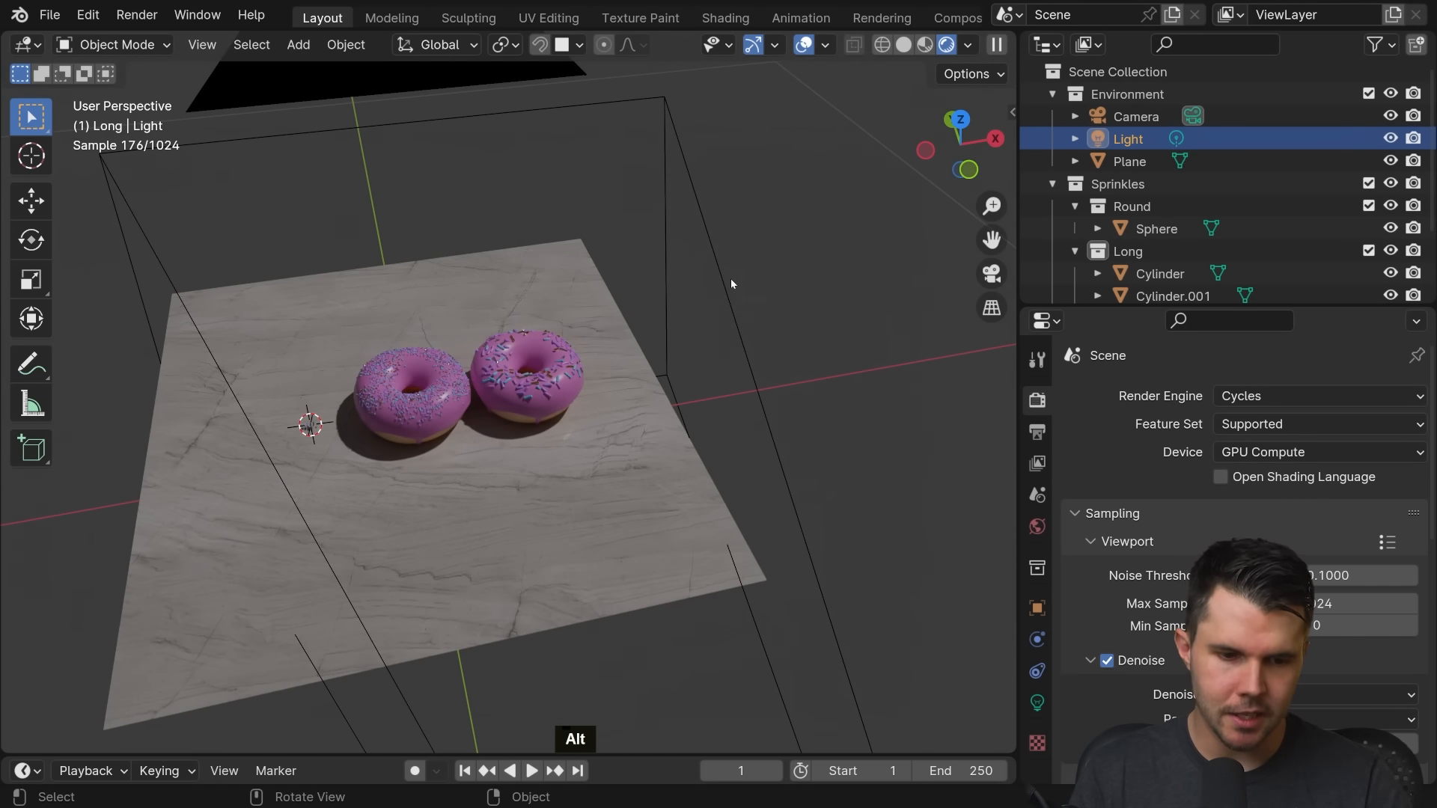
{"action": "scroll", "coordinate": [728, 282], "scroll_direction": "down", "scroll_amount": 3}
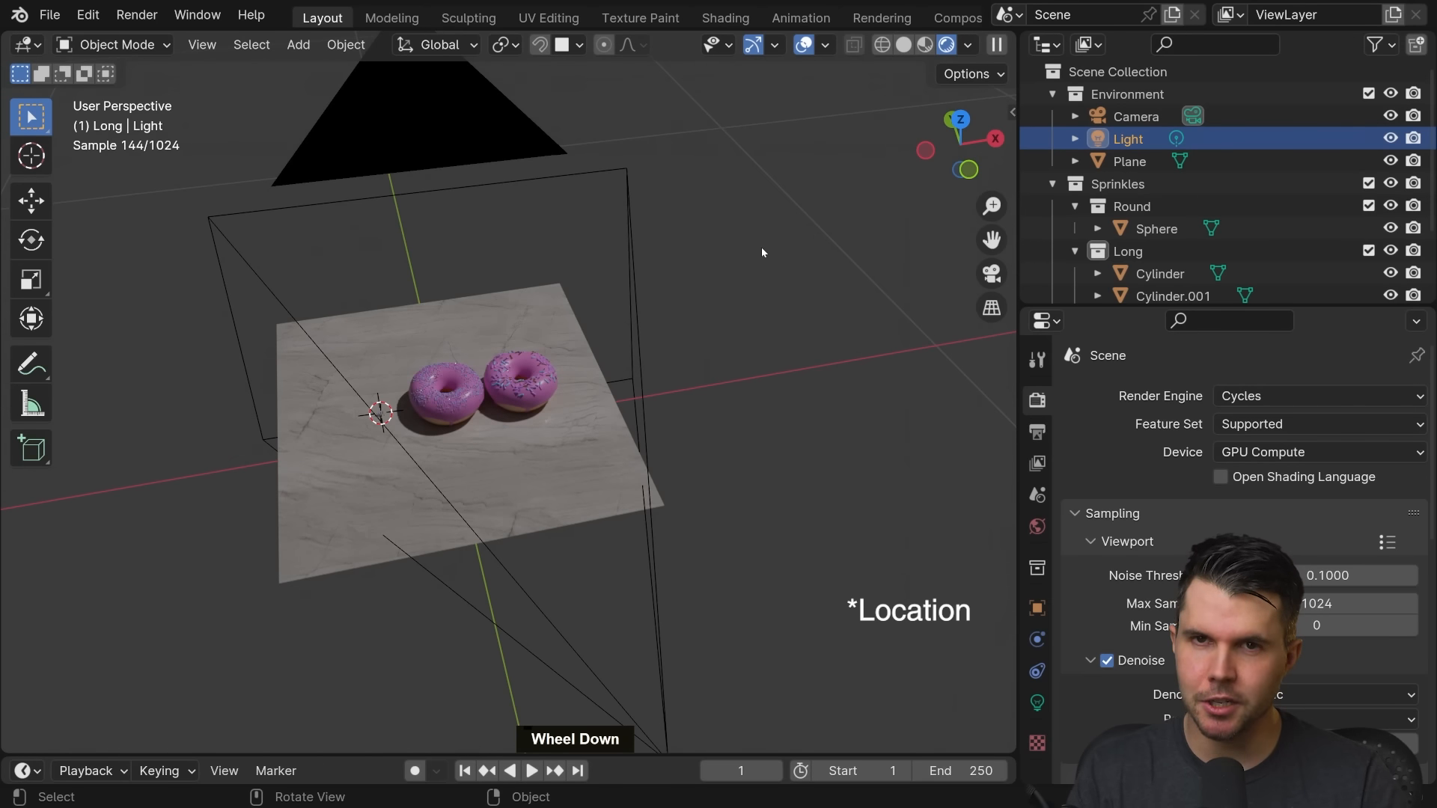
{"action": "scroll", "coordinate": [761, 252], "scroll_direction": "up", "scroll_amount": 4}
{"action": "scroll", "coordinate": [420, 453], "scroll_direction": "down", "scroll_amount": 3}
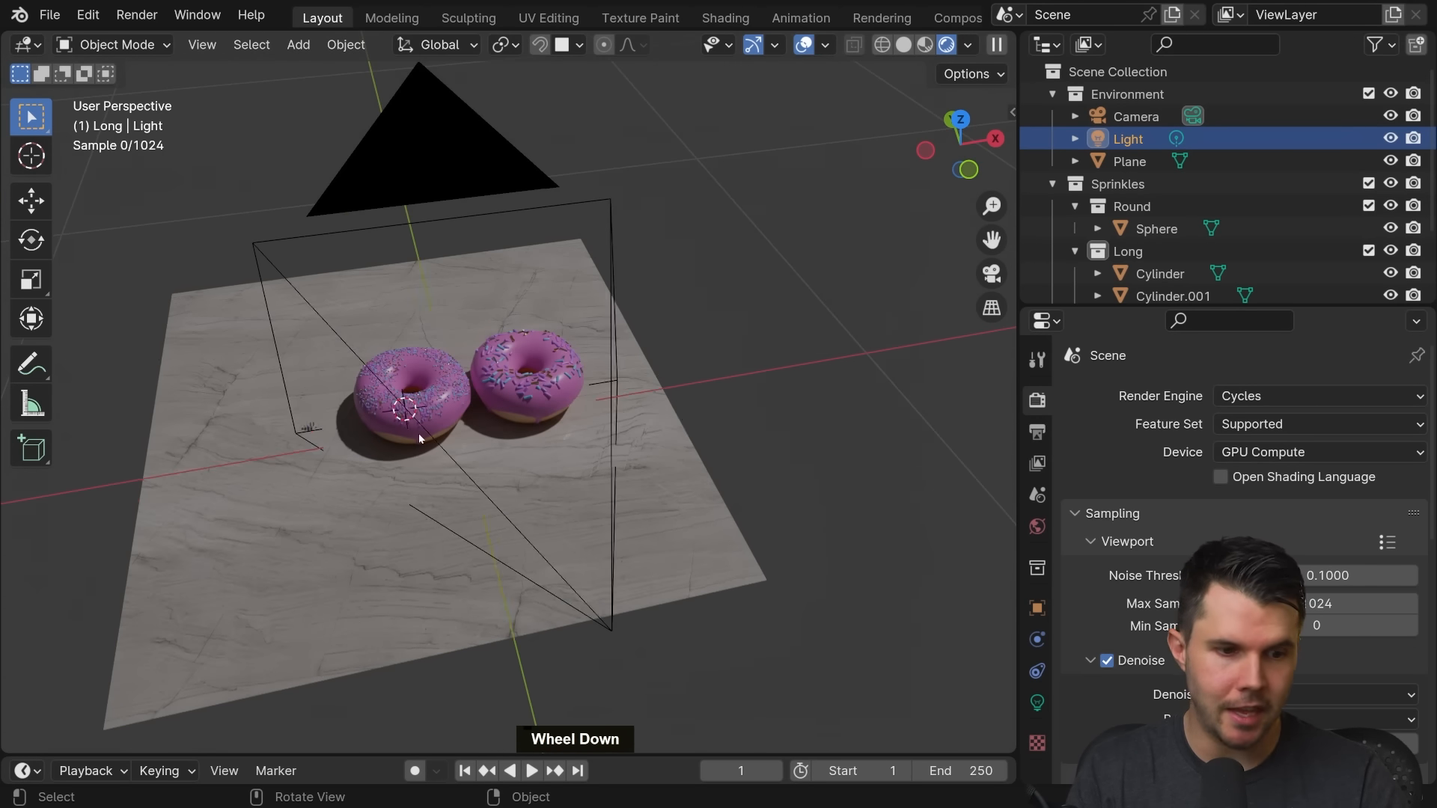
{"action": "scroll", "coordinate": [508, 397], "scroll_direction": "up", "scroll_amount": 4}
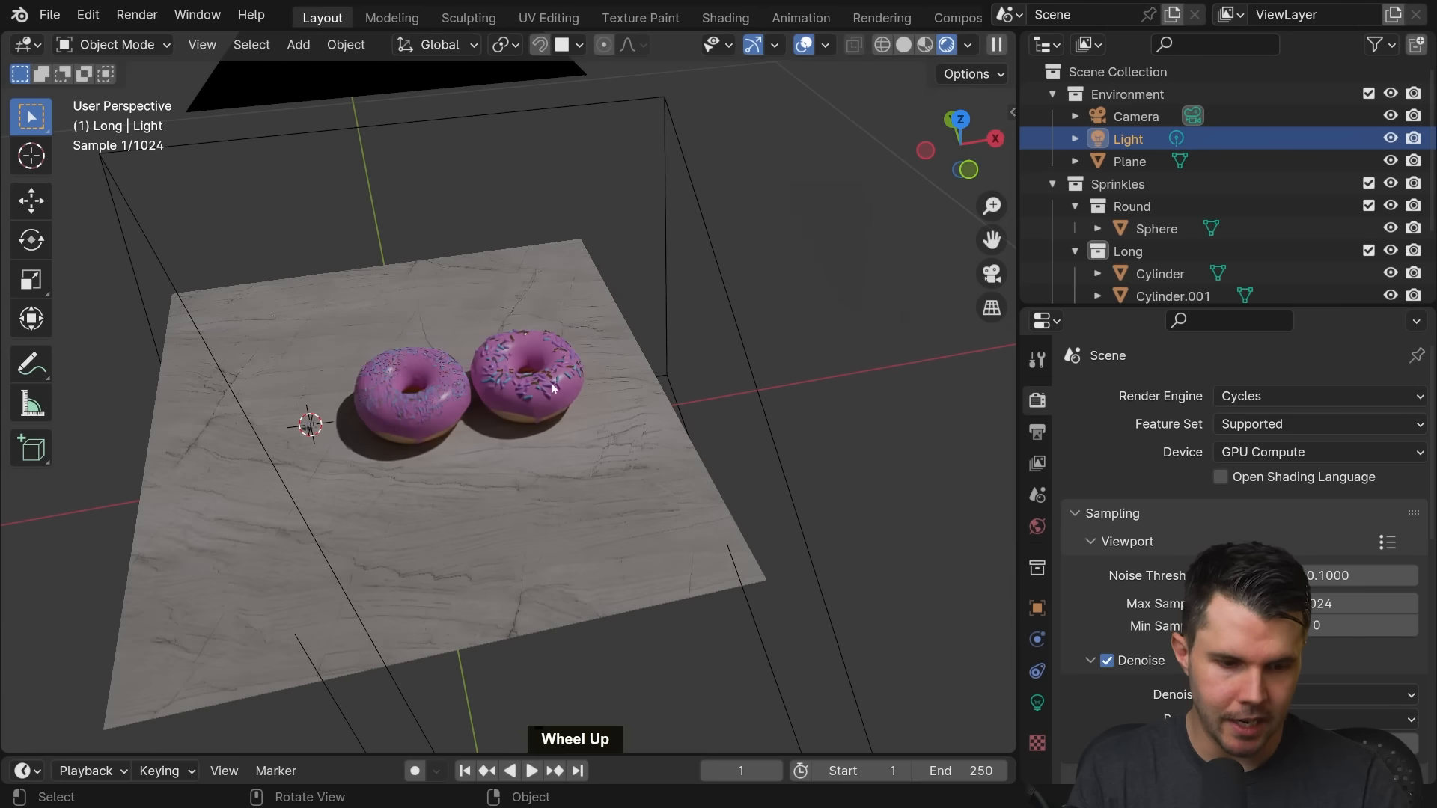
{"action": "key", "text": "alt+g"}
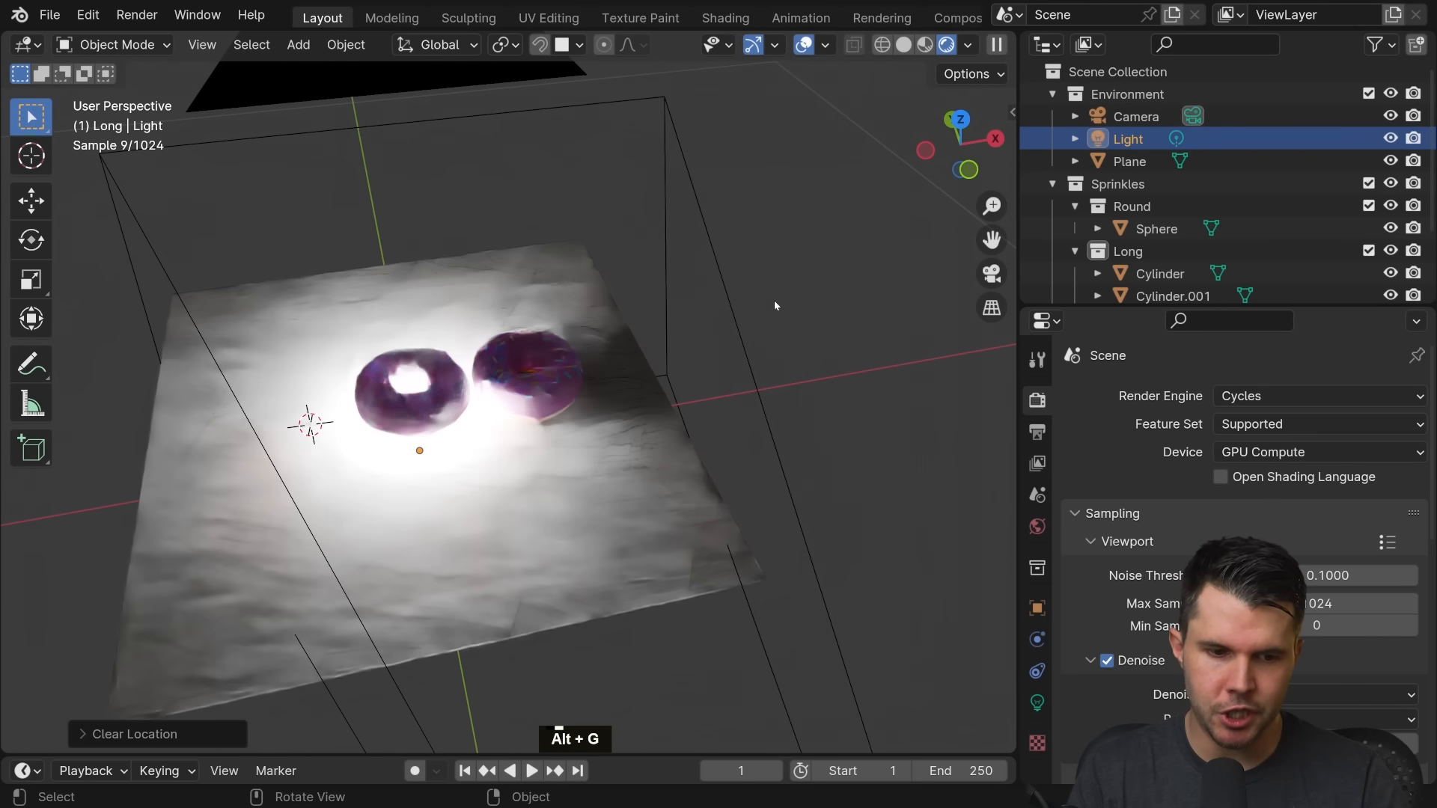
Move the light from the origin to a spot close above the table, on the long-sprinkle donut's side of the scene
{"action": "scroll", "coordinate": [645, 332], "scroll_direction": "down", "scroll_amount": 3}
{"action": "scroll", "coordinate": [618, 326], "scroll_direction": "up", "scroll_amount": 1}
{"action": "scroll", "coordinate": [523, 372], "scroll_direction": "up", "scroll_amount": 4}
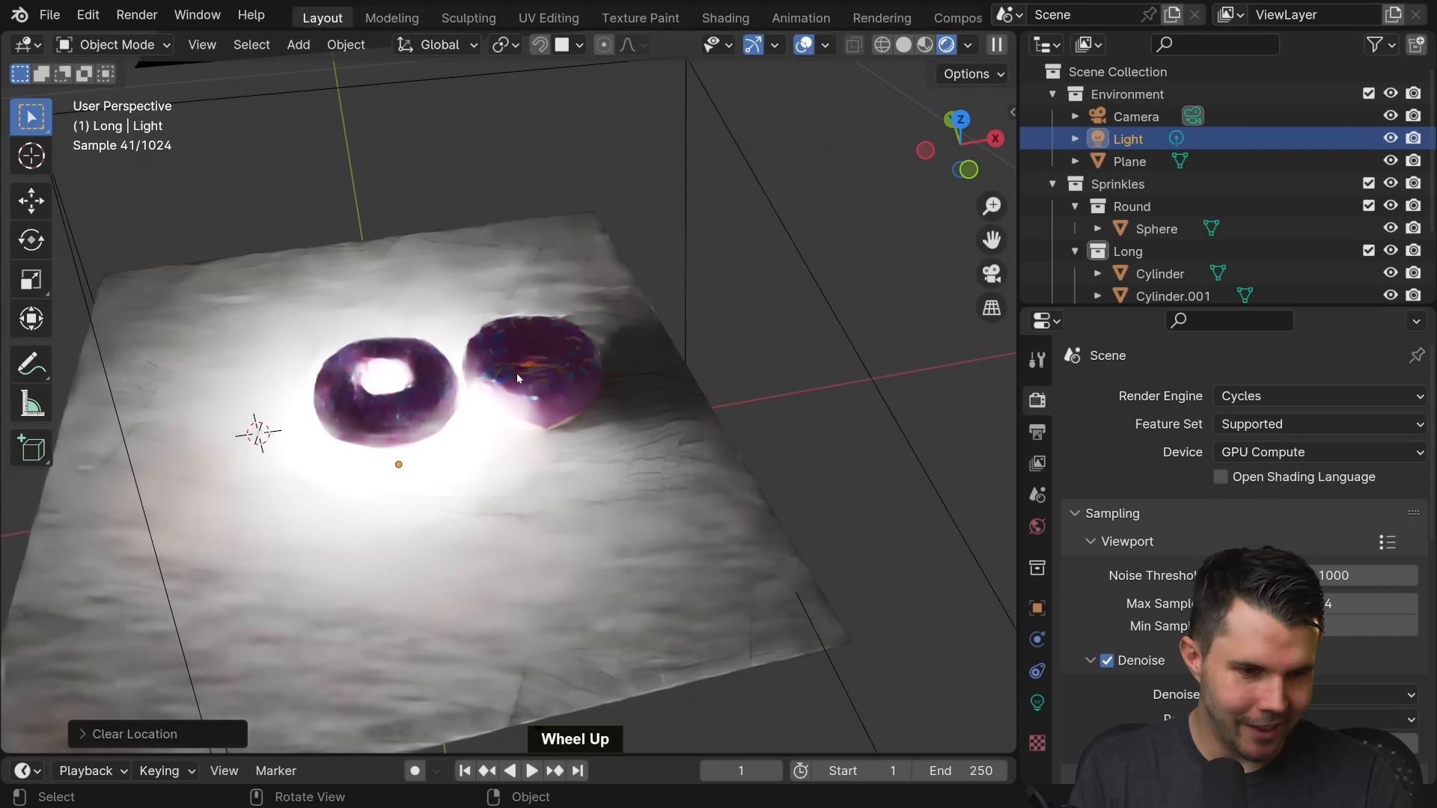
{"action": "middle_click_drag", "start_coordinate": [529, 374], "coordinate": [534, 298]}
{"action": "key", "text": "g"}
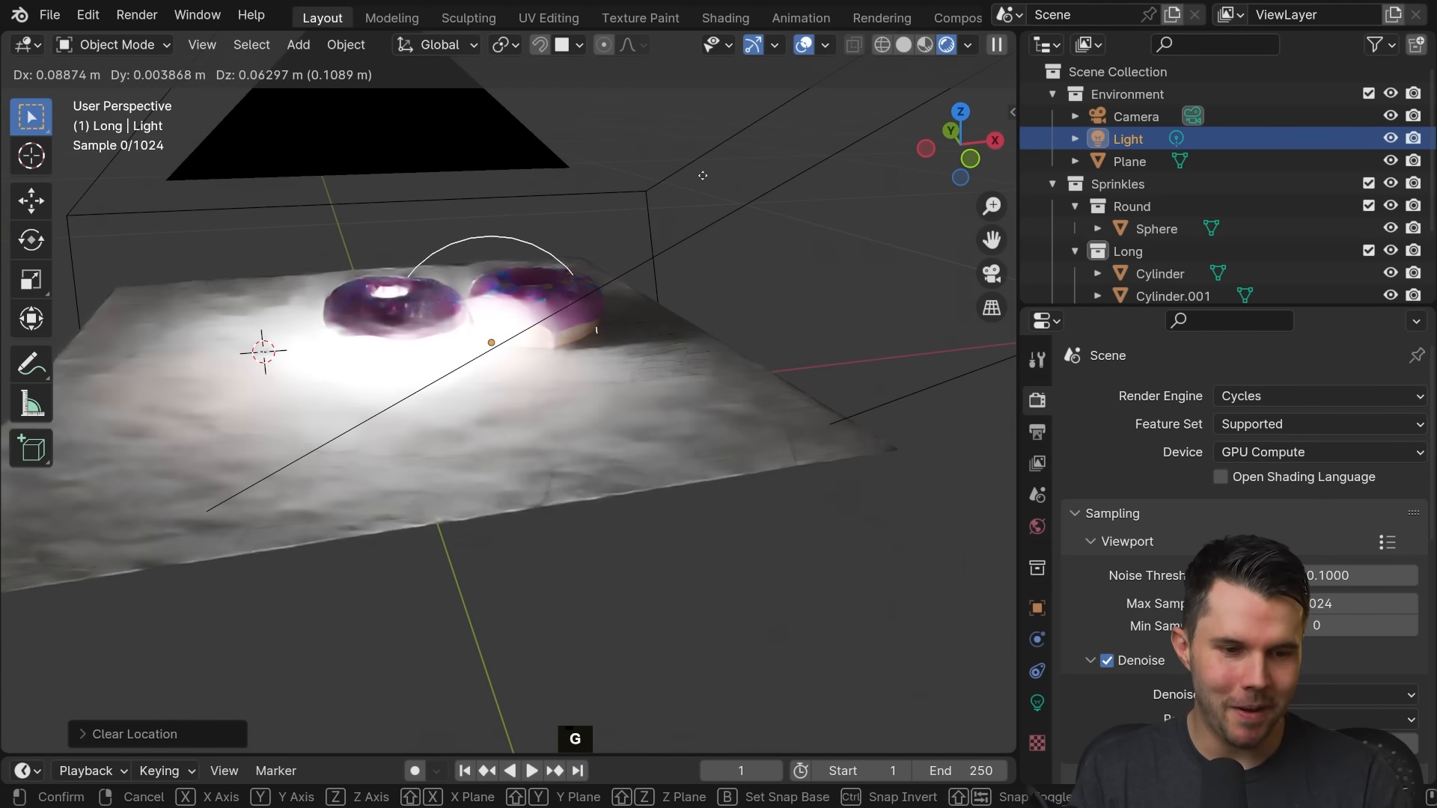
{"action": "left_click", "coordinate": [901, 781]}
{"action": "scroll", "coordinate": [818, 472], "scroll_direction": "down", "scroll_amount": 3}
{"action": "middle_click_drag", "start_coordinate": [817, 472], "coordinate": [682, 459]}
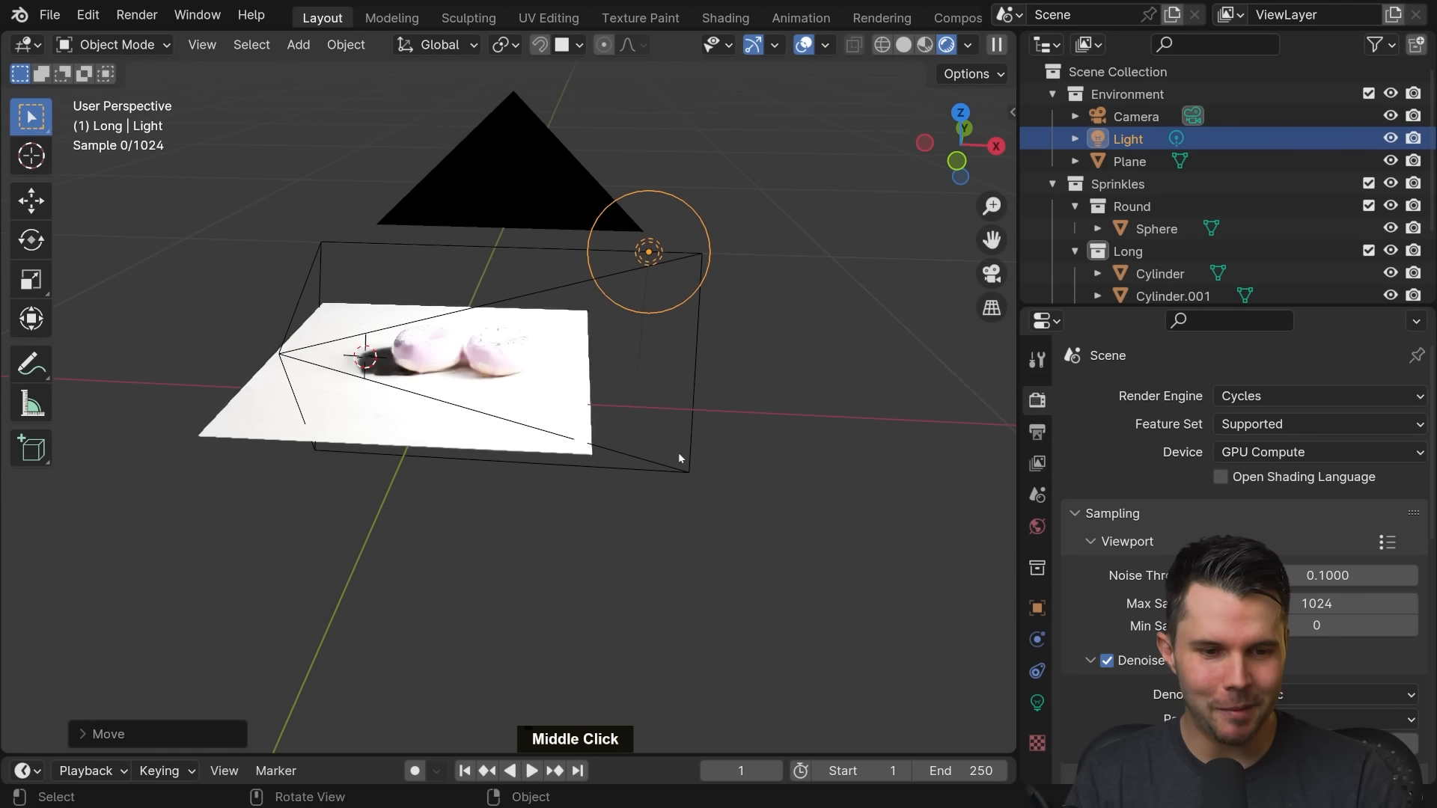
{"action": "key", "text": "g"}
{"action": "left_click", "coordinate": [729, 376]}
{"action": "middle_click_drag", "start_coordinate": [730, 376], "coordinate": [703, 458]}
{"action": "scroll", "coordinate": [703, 458], "scroll_direction": "up", "scroll_amount": 4}
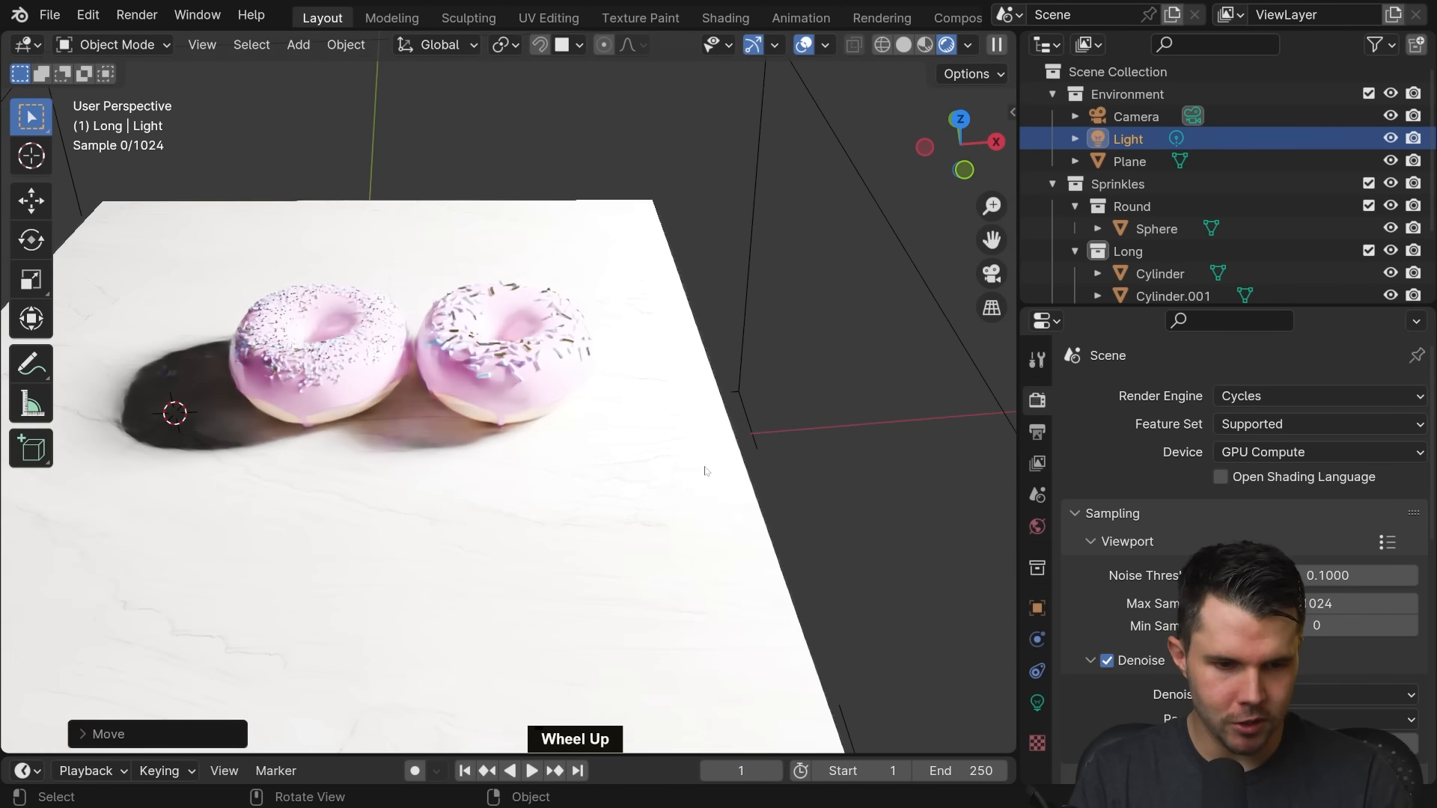
Set the point light's power to 20 W
{"action": "left_click", "coordinate": [1037, 703]}
{"action": "left_click", "coordinate": [1287, 549]}
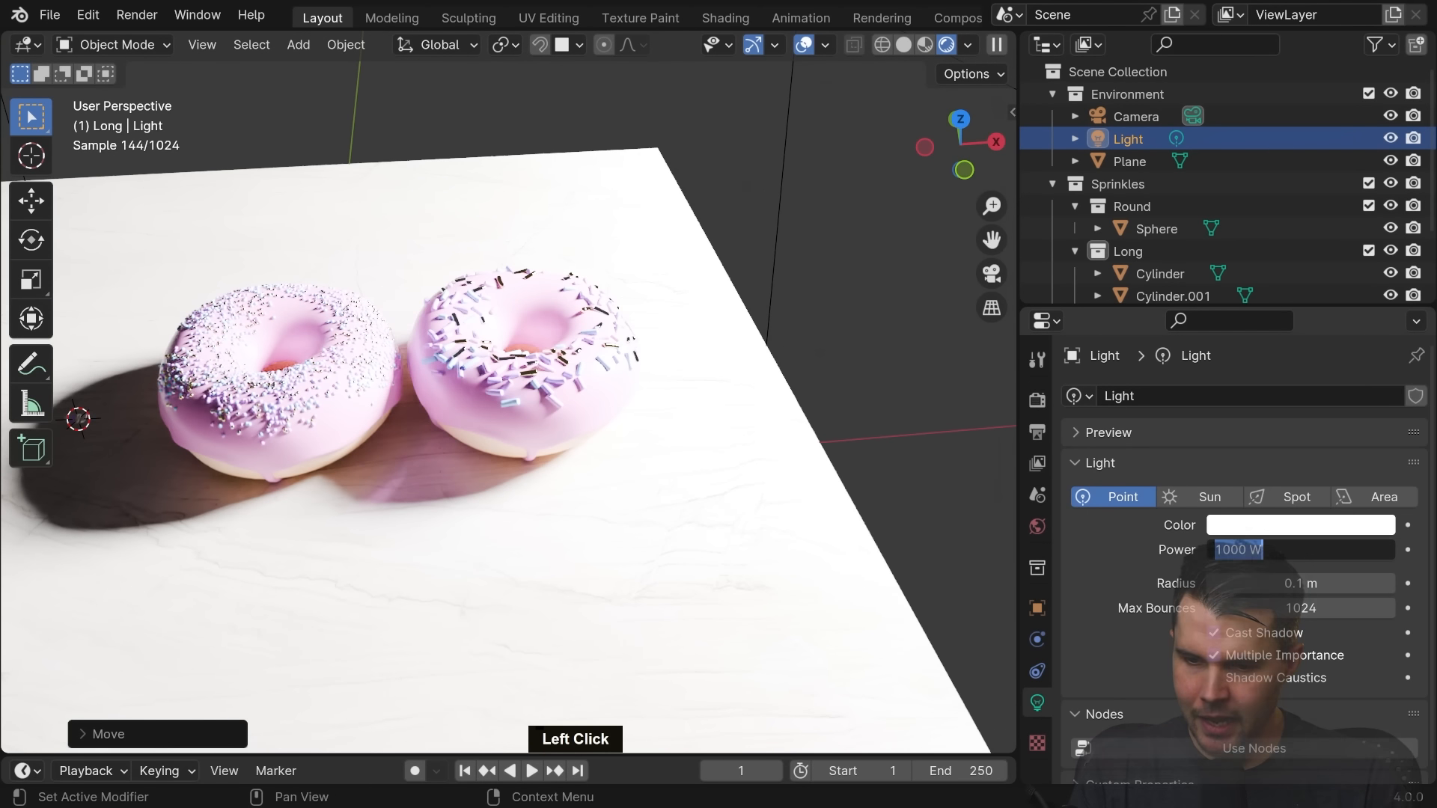
{"action": "type", "text": "20"}
{"action": "key", "text": "Return"}
{"action": "scroll", "coordinate": [755, 428], "scroll_direction": "down", "scroll_amount": 5}
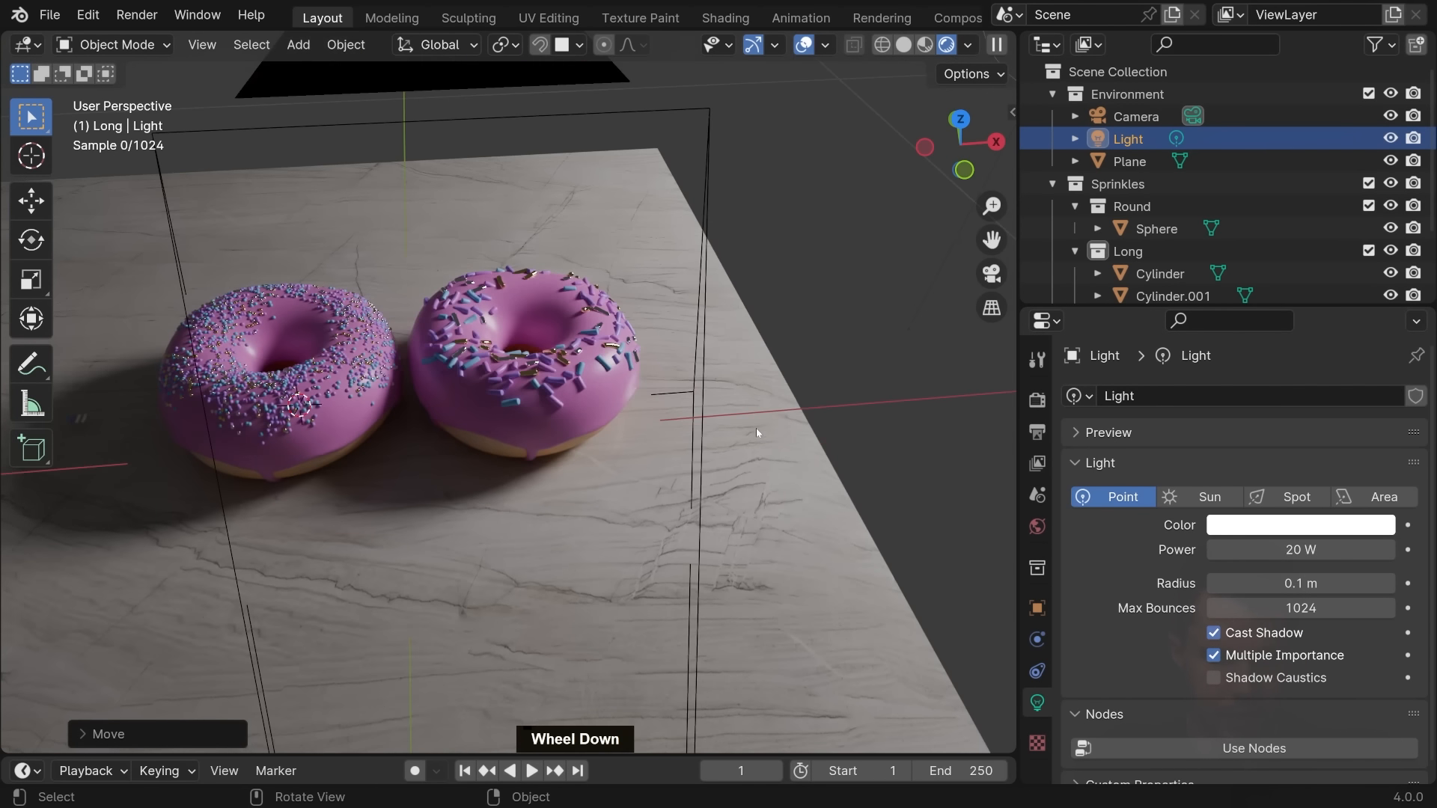
Compare the contact shadow beneath the long-sprinkle donut with the shadow farther out on the table, marking both areas with circles
{"action": "scroll", "coordinate": [744, 440], "scroll_direction": "up", "scroll_amount": 10}
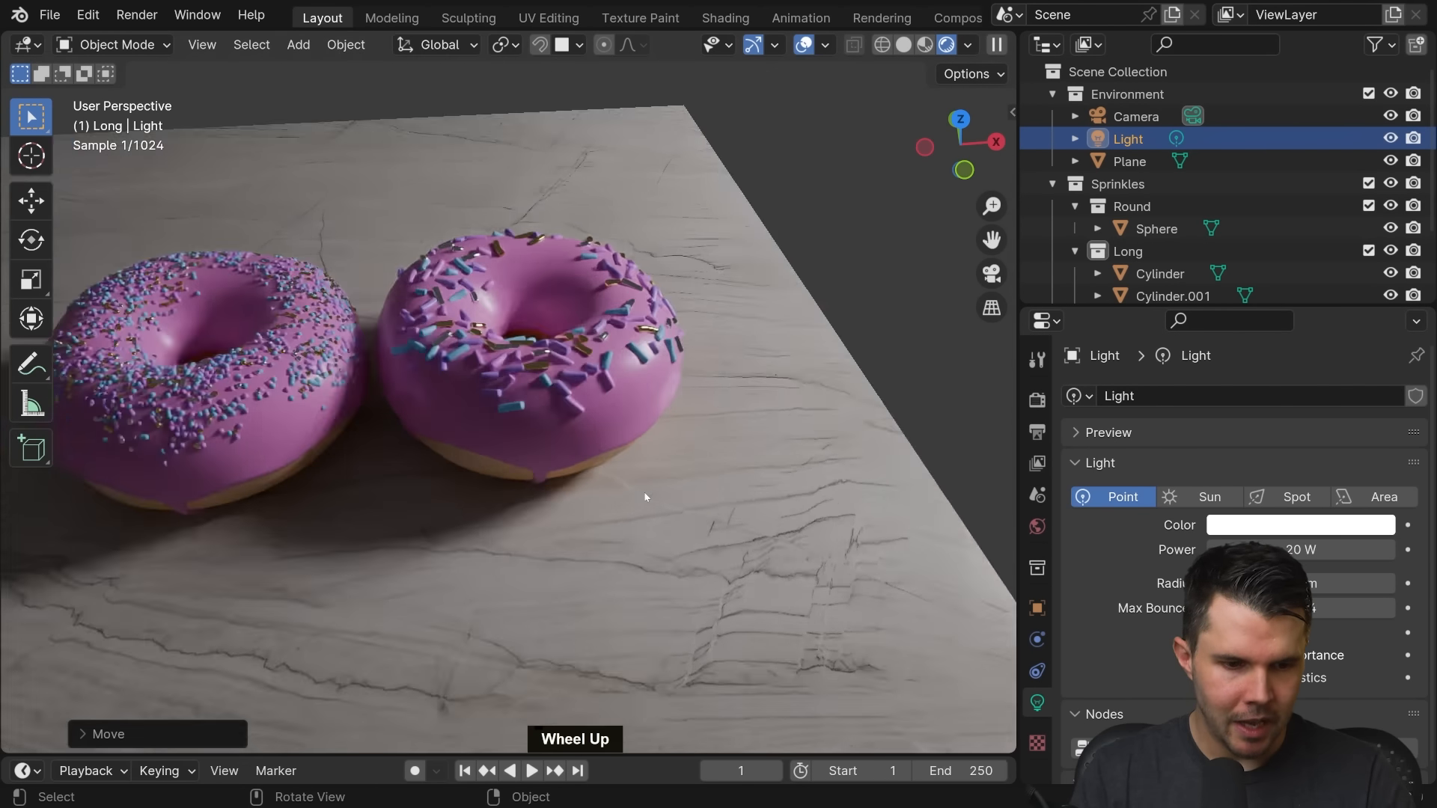
{"action": "middle_click_drag", "start_coordinate": [674, 430], "coordinate": [714, 359], "text": "shift"}
{"action": "scroll", "coordinate": [689, 390], "scroll_direction": "down", "scroll_amount": 1, "text": "shift"}
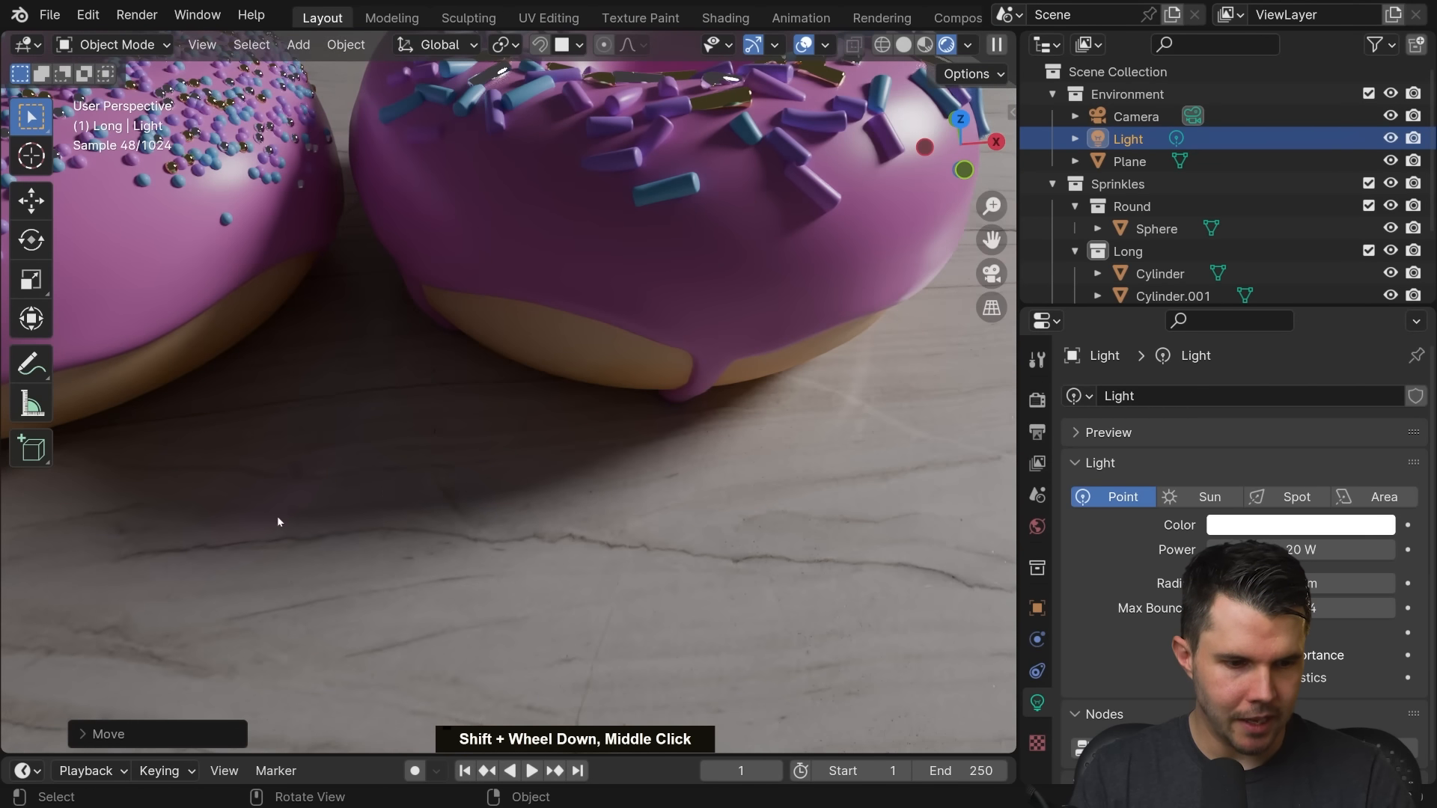
{"action": "scroll", "coordinate": [670, 416], "scroll_direction": "down", "scroll_amount": 4}
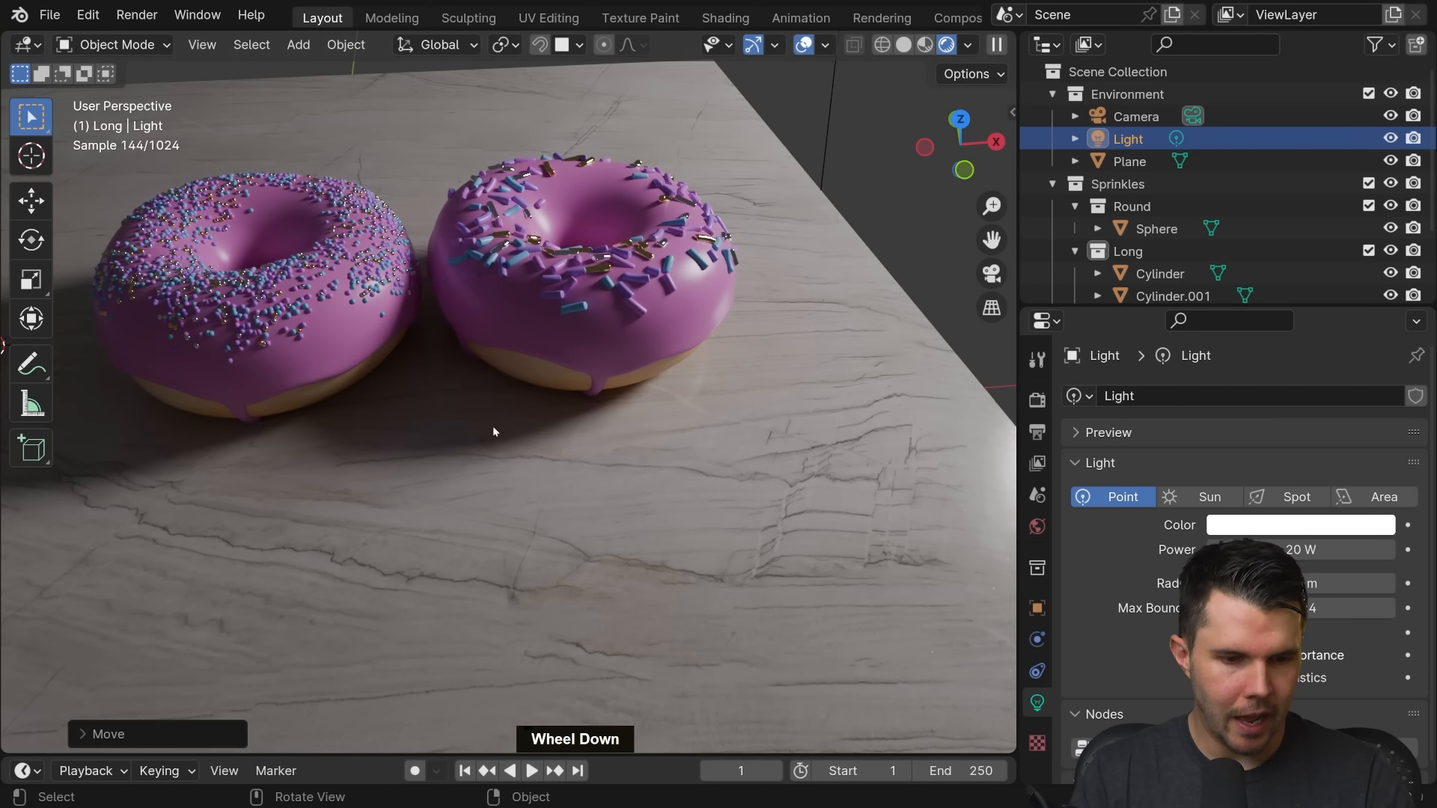
{"action": "scroll", "coordinate": [636, 425], "scroll_direction": "up", "scroll_amount": 2}
{"action": "key", "text": "ctrl+shift+a"}
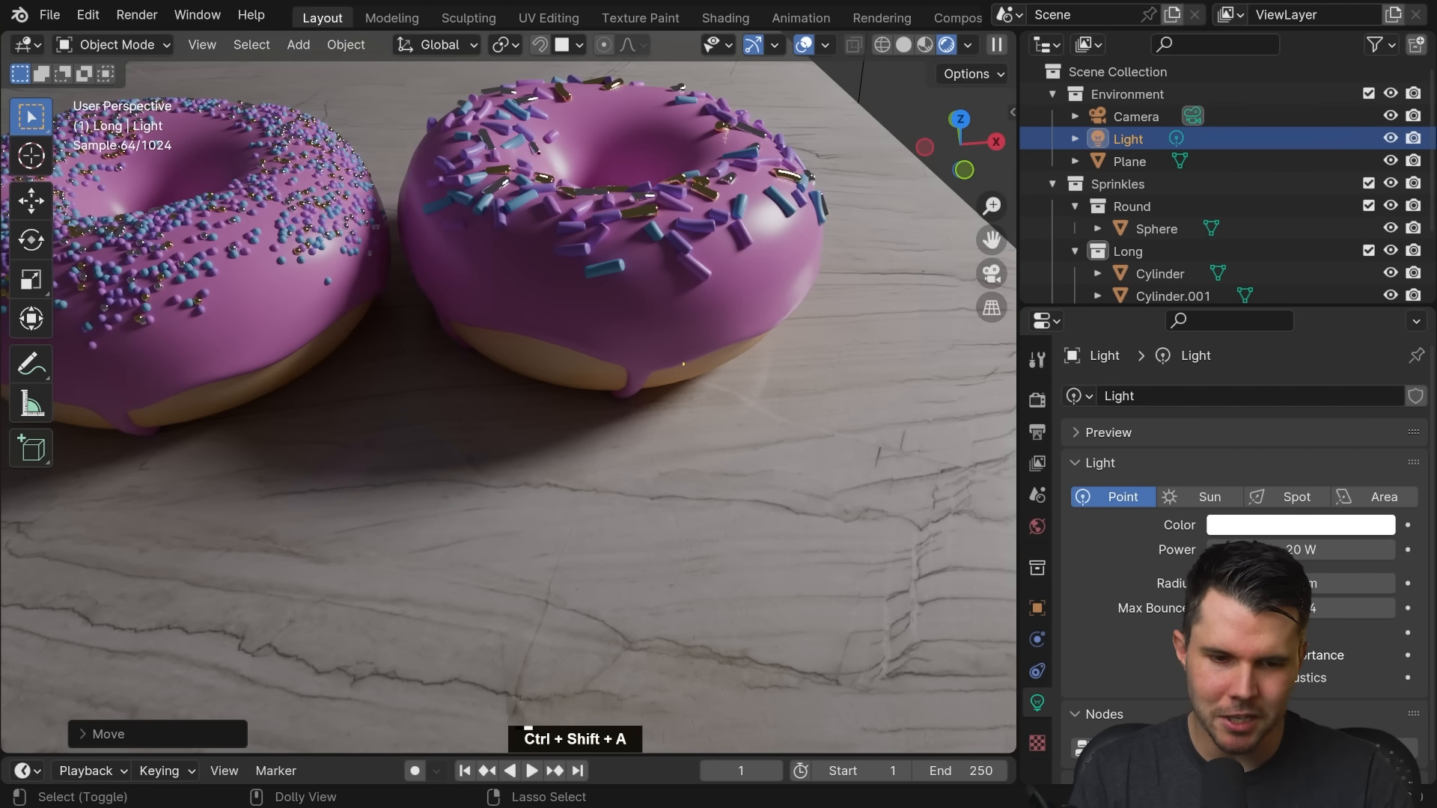
{"action": "left_click", "coordinate": [675, 392]}
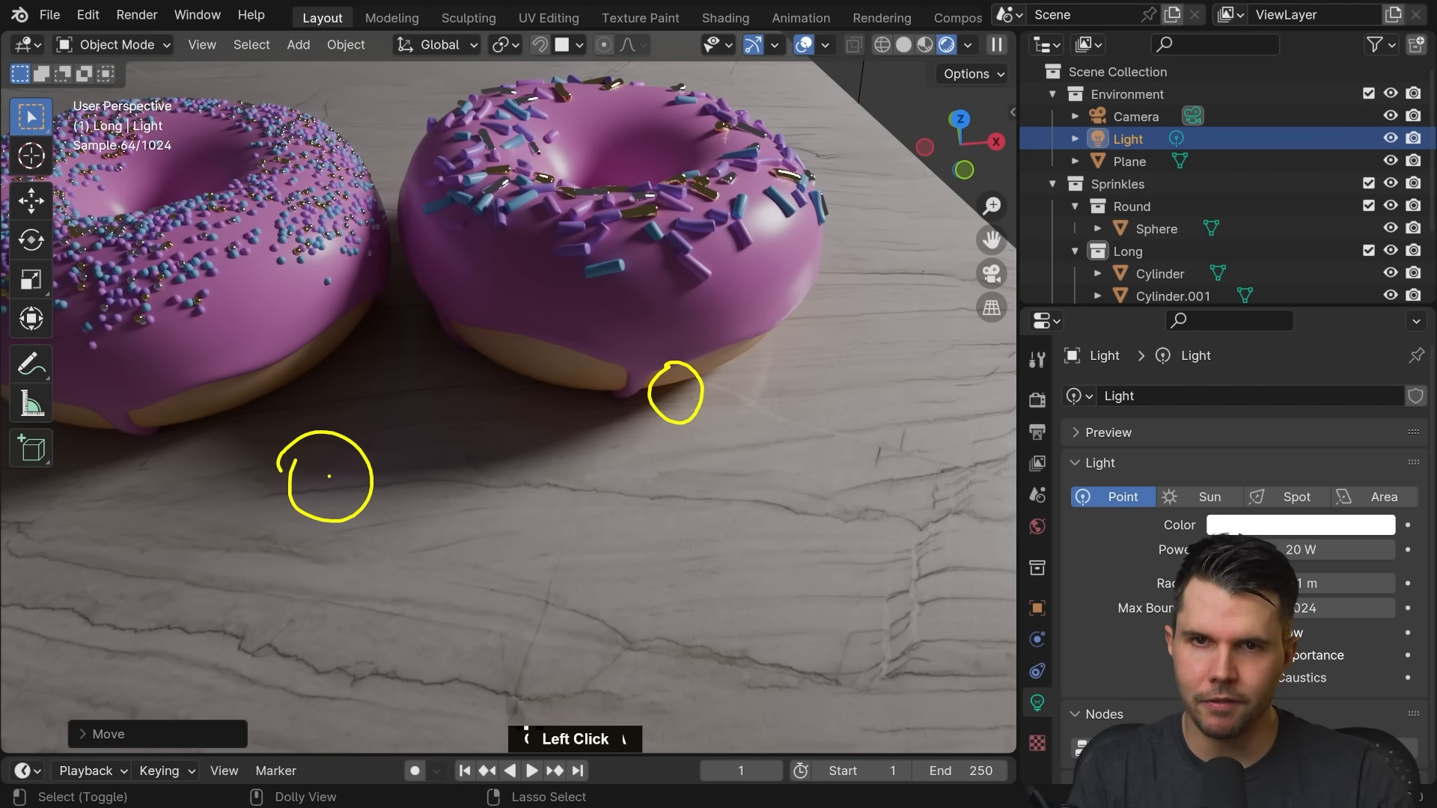
{"action": "key", "text": "Escape"}
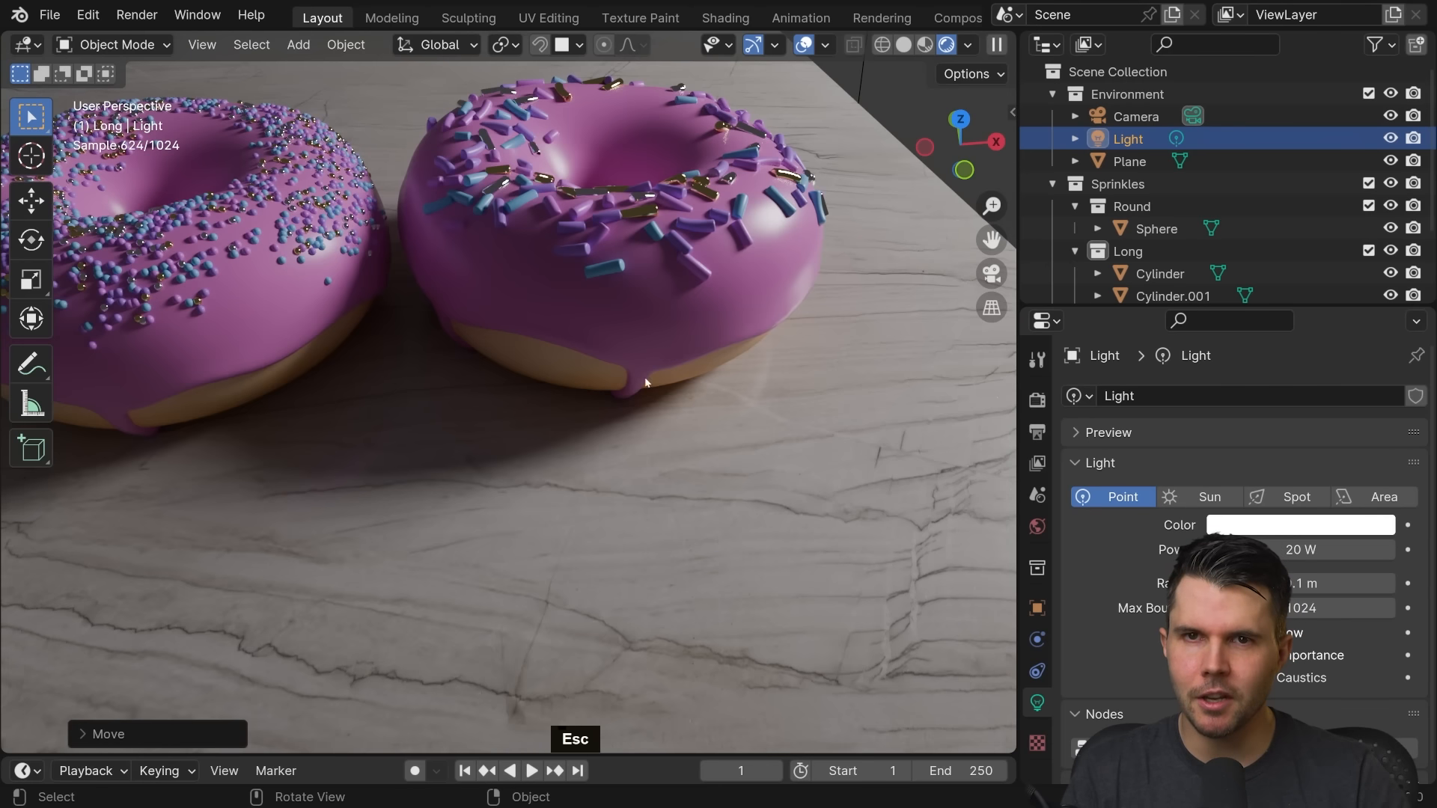
Examine the metallic and coloured sprinkles on the long-sprinkle donut up close and the lighting on both donuts from further away
{"action": "middle_click_drag", "start_coordinate": [581, 357], "coordinate": [614, 339], "text": "shift"}
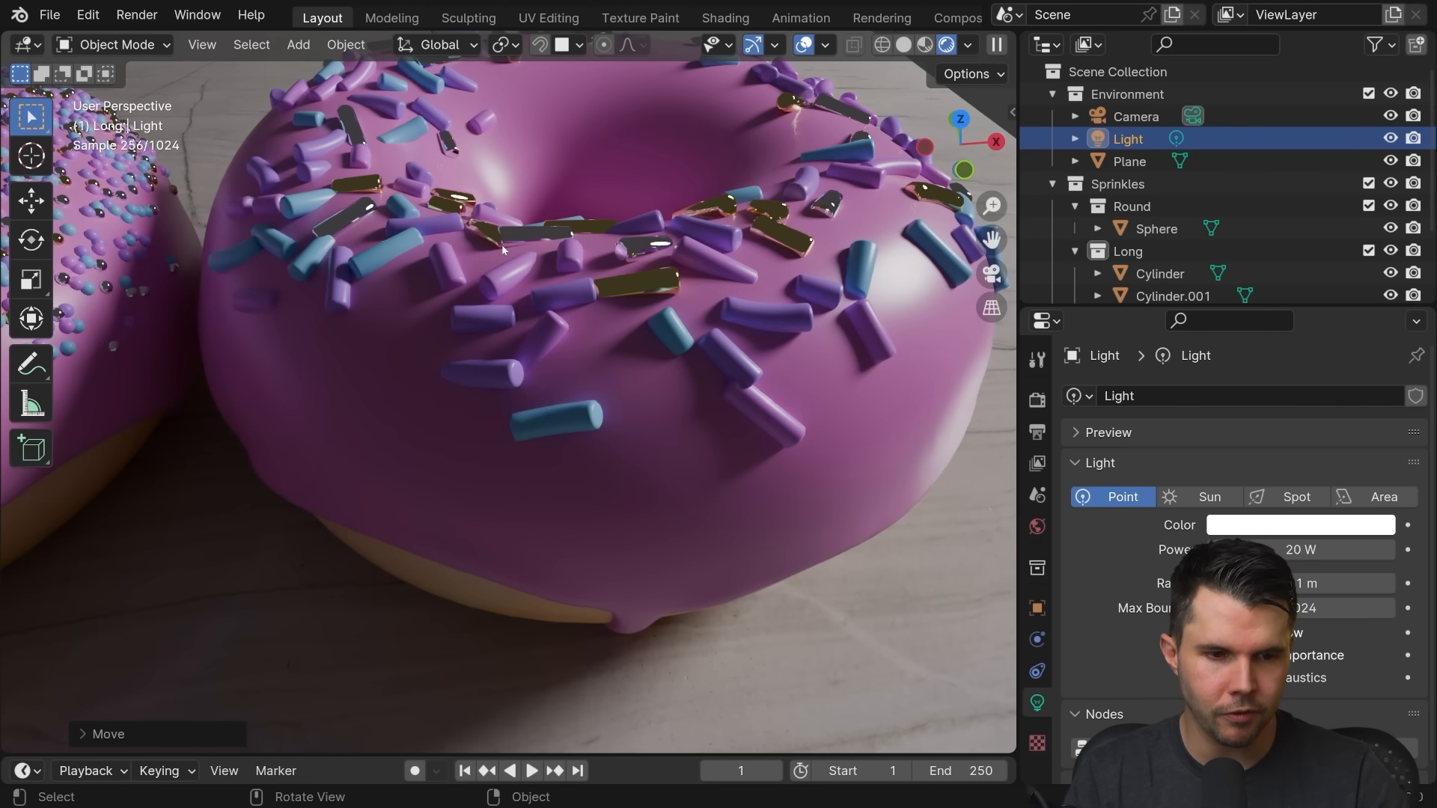
{"action": "middle_click_drag", "start_coordinate": [502, 244], "coordinate": [609, 232], "text": "ctrl"}
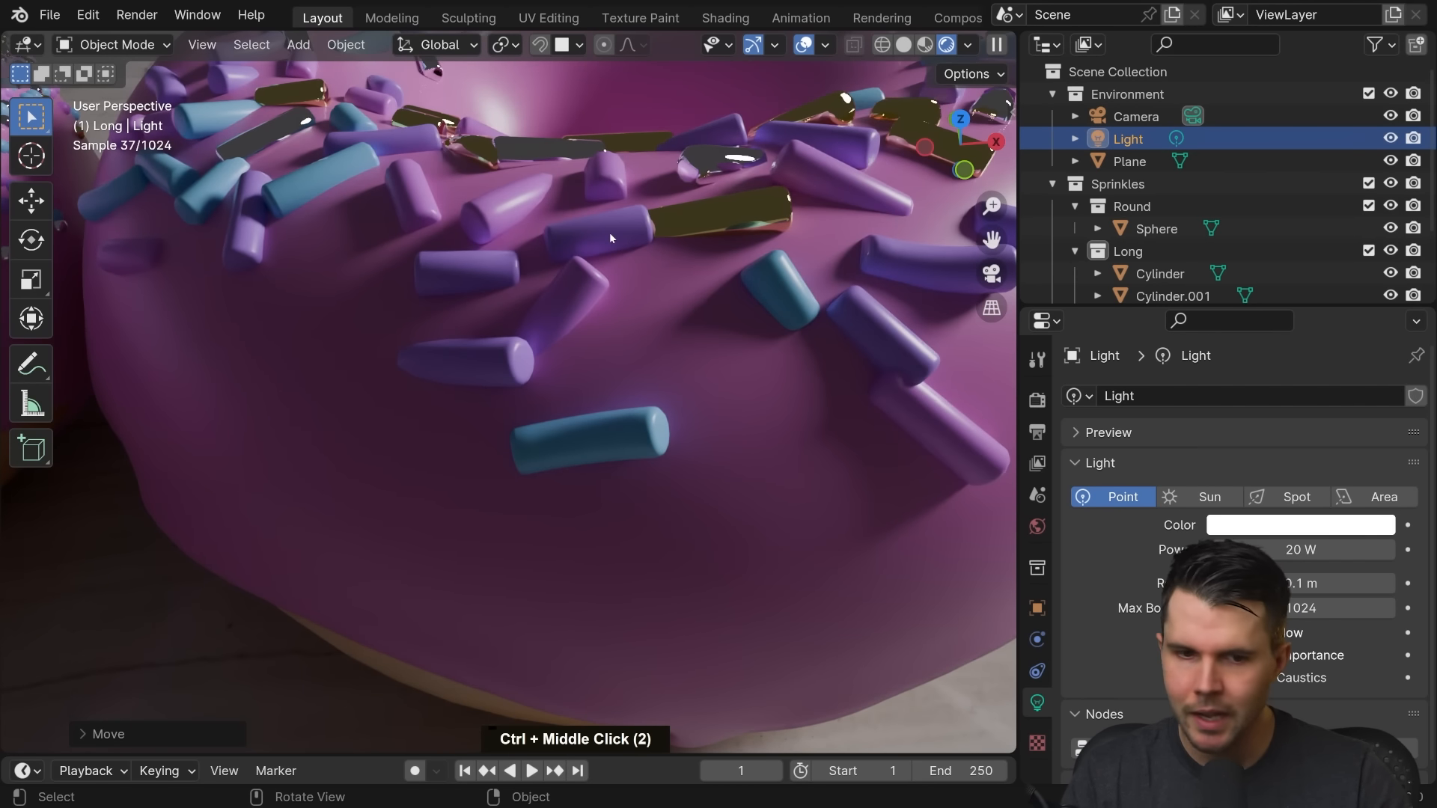
{"action": "scroll", "coordinate": [591, 276], "scroll_direction": "down", "scroll_amount": 10}
{"action": "middle_click_drag", "start_coordinate": [588, 323], "coordinate": [624, 334], "text": "shift"}
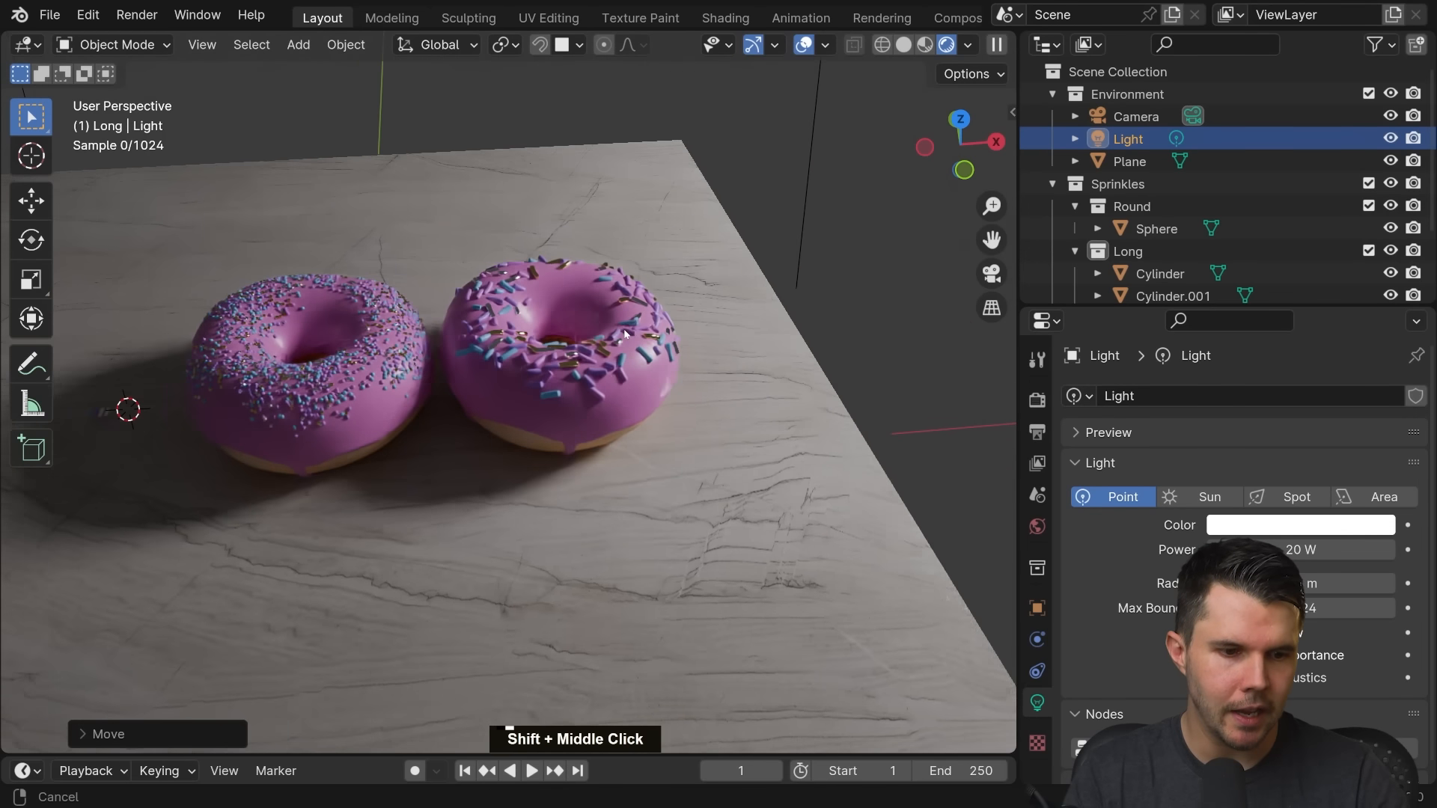
{"action": "scroll", "coordinate": [636, 327], "scroll_direction": "up", "scroll_amount": 3, "text": "shift"}
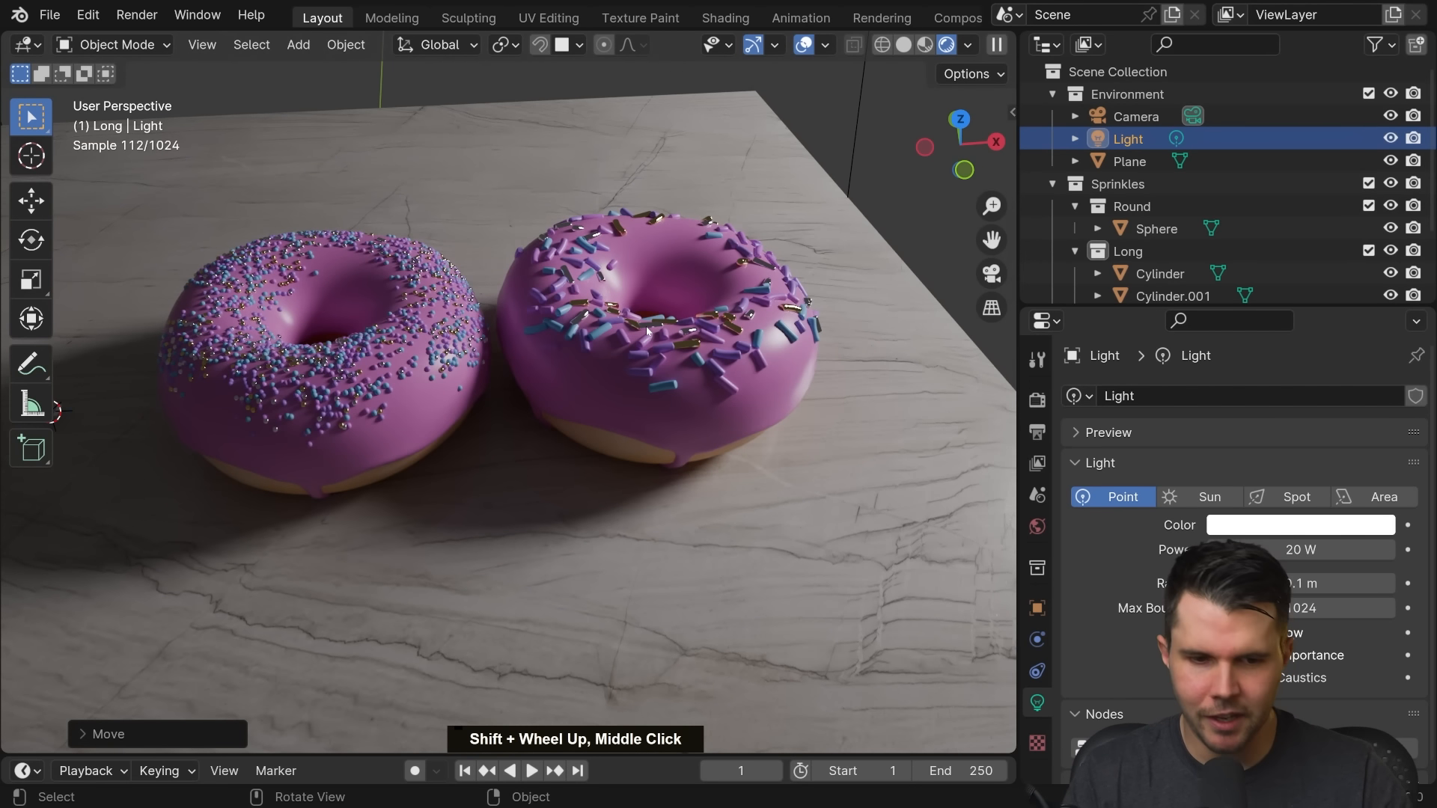
{"action": "middle_click_drag", "start_coordinate": [605, 402], "coordinate": [639, 381], "text": "ctrl"}
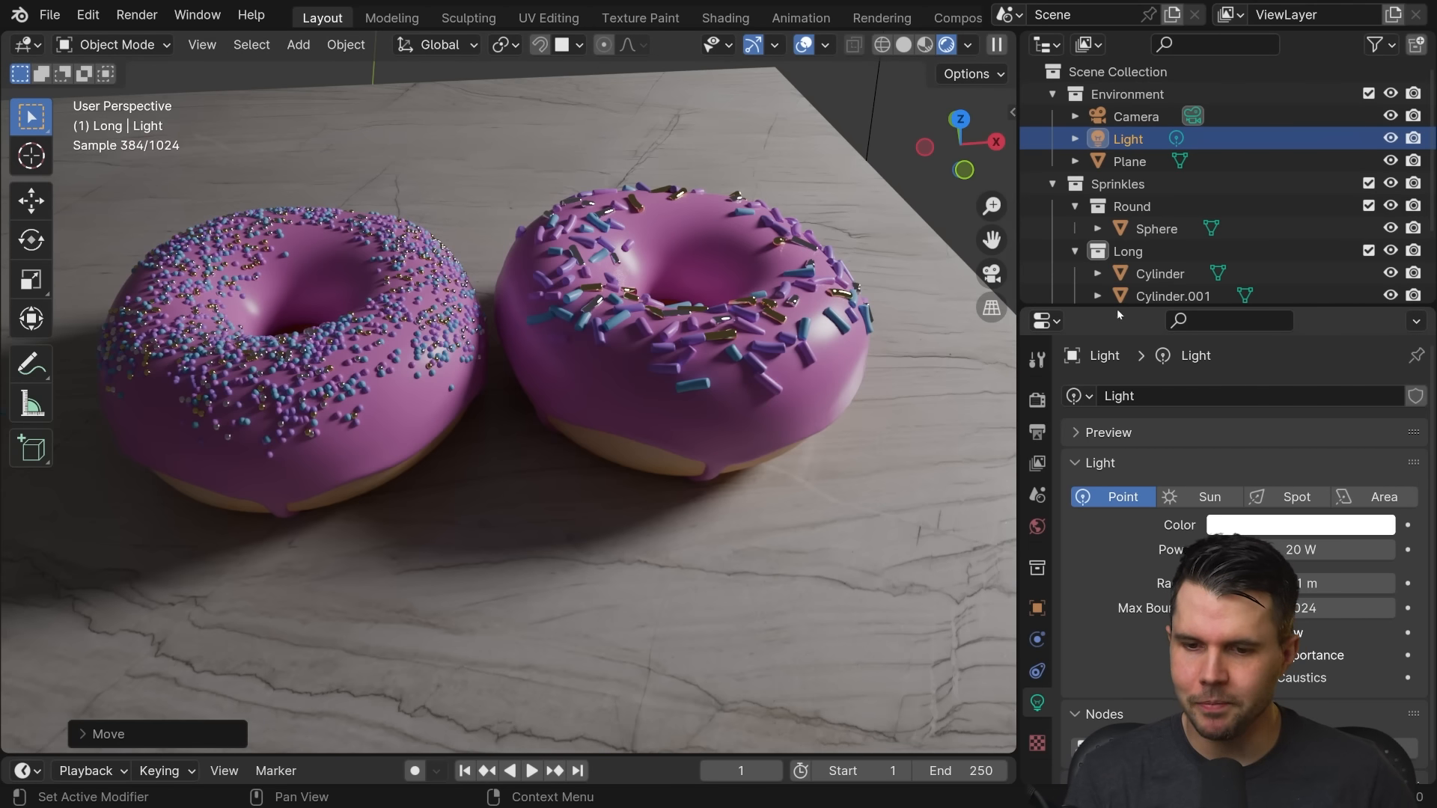
Enlarge the properties editor and inspect the round-sprinkle donut's icing and sprinkles up close in the rendered view
{"action": "left_click_drag", "start_coordinate": [1117, 308], "coordinate": [1138, 165]}
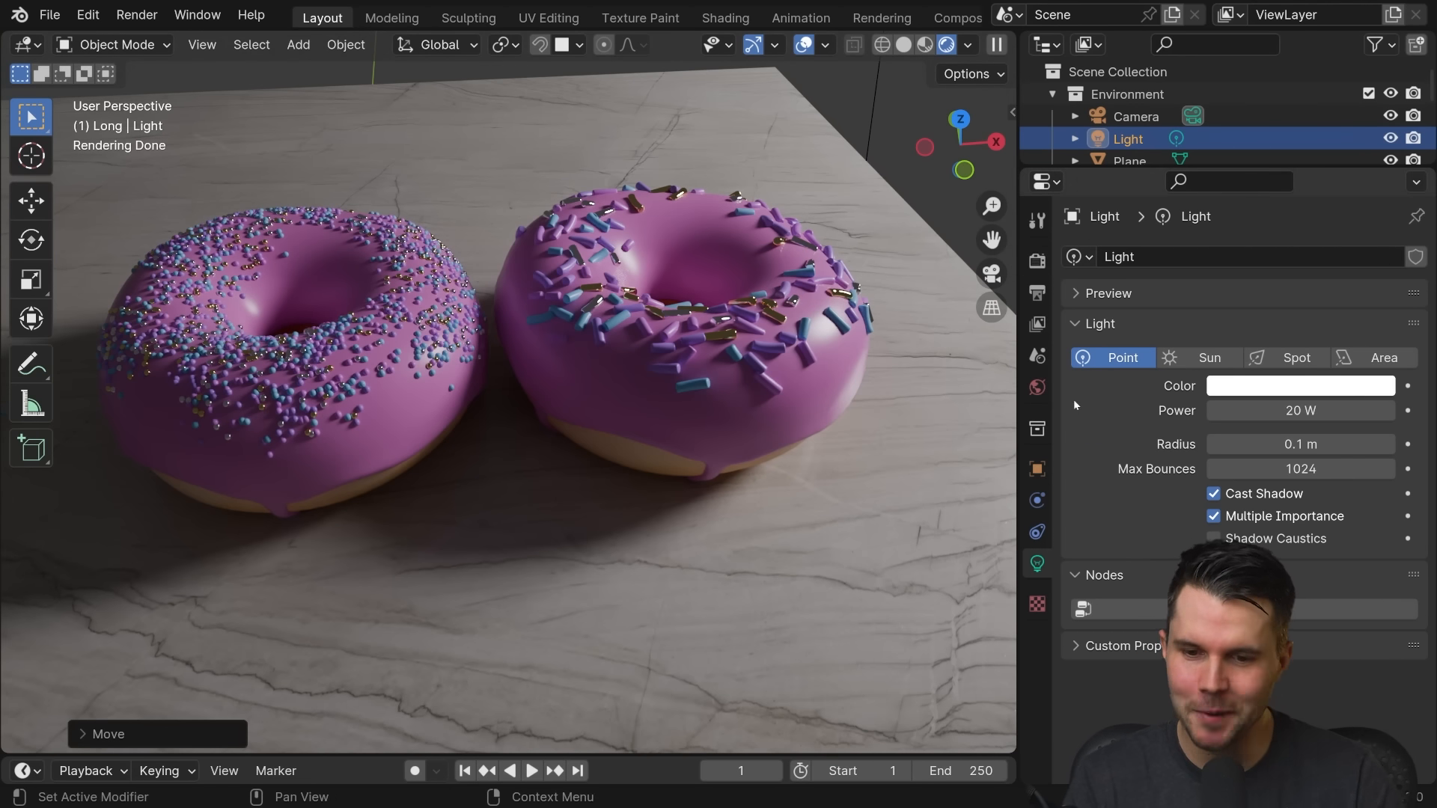
{"action": "middle_click_drag", "start_coordinate": [582, 445], "coordinate": [664, 434], "text": "shift"}
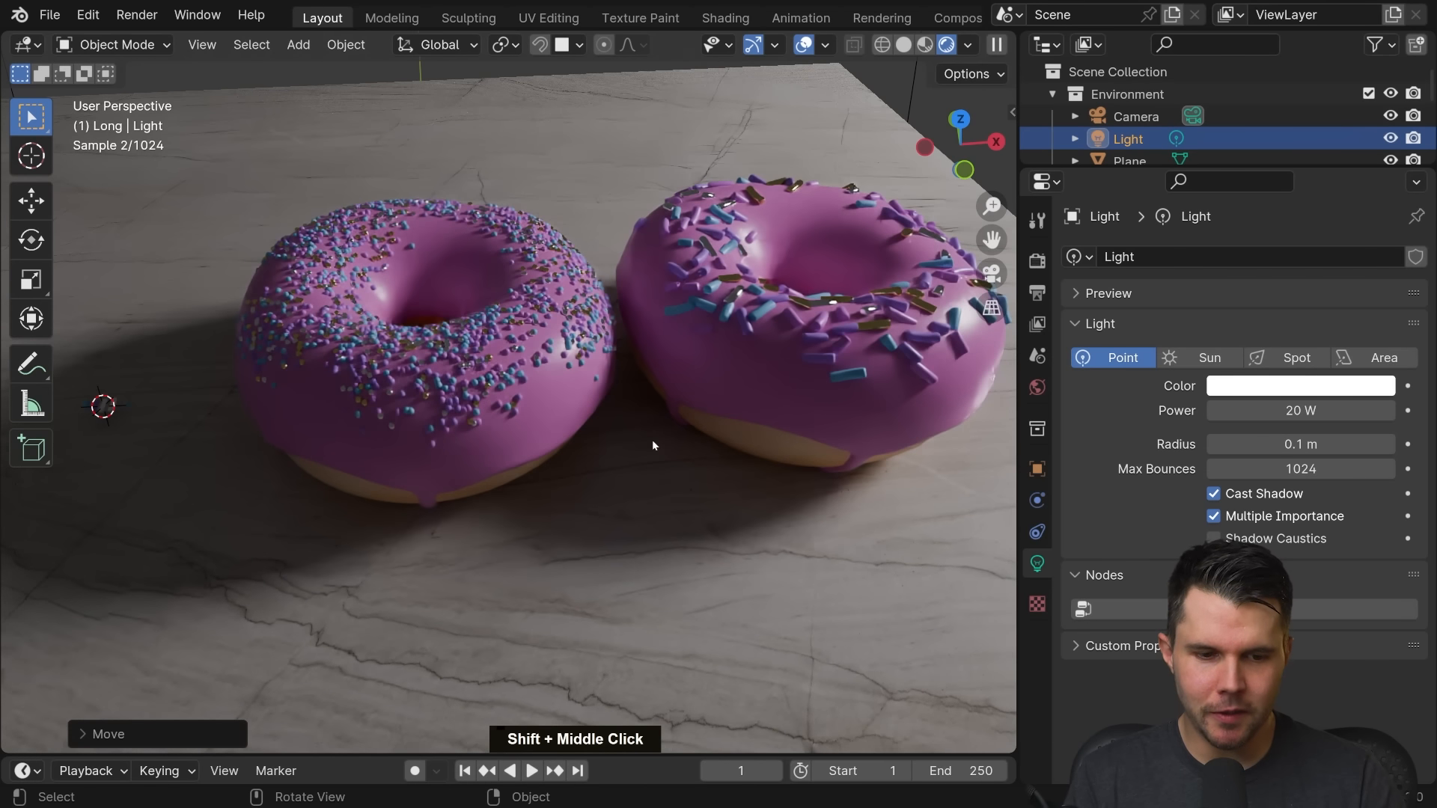
{"action": "scroll", "coordinate": [627, 425], "scroll_direction": "up", "scroll_amount": 3}
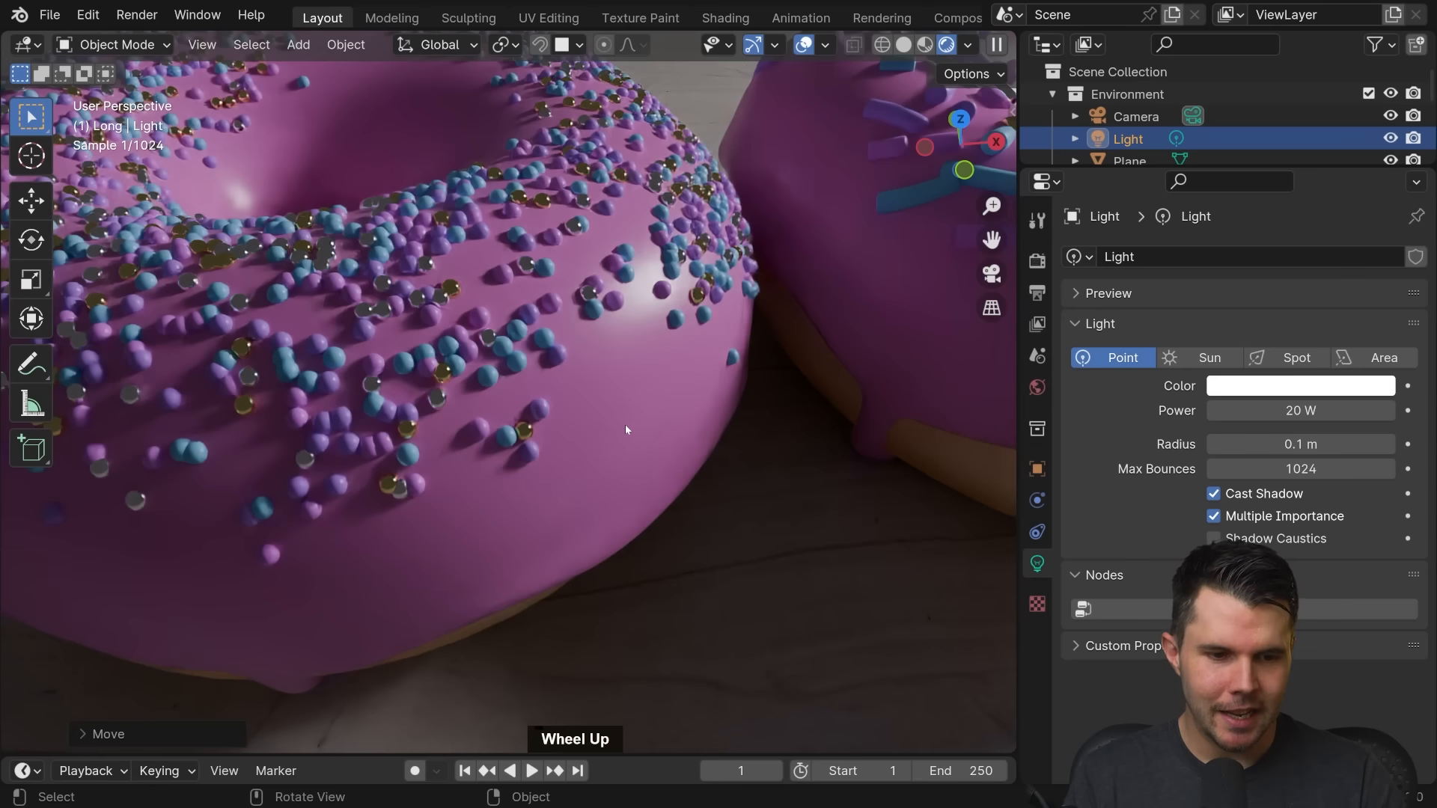
{"action": "scroll", "coordinate": [625, 424], "scroll_direction": "down", "scroll_amount": 3}
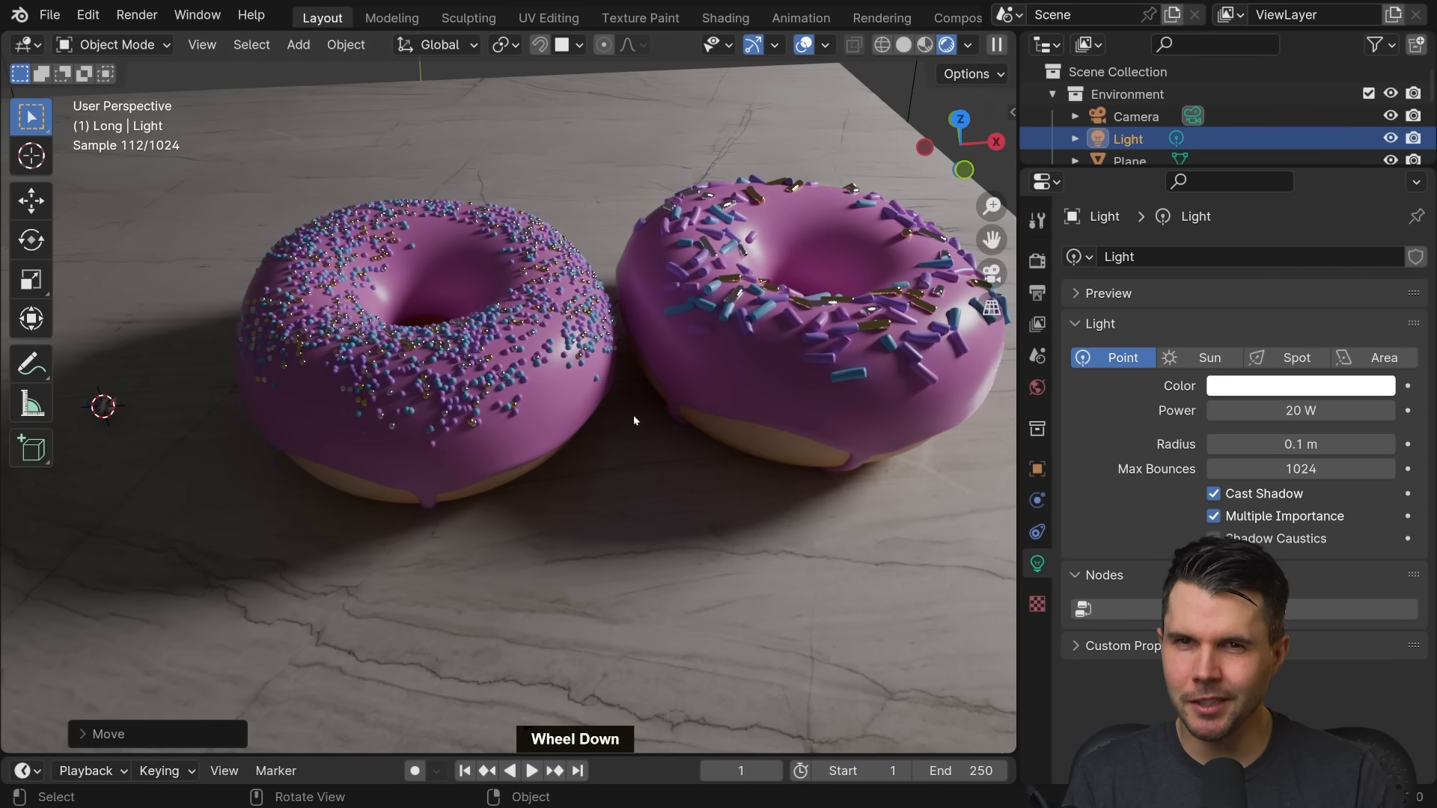
{"action": "middle_click_drag", "start_coordinate": [633, 415], "coordinate": [566, 421], "text": "shift"}
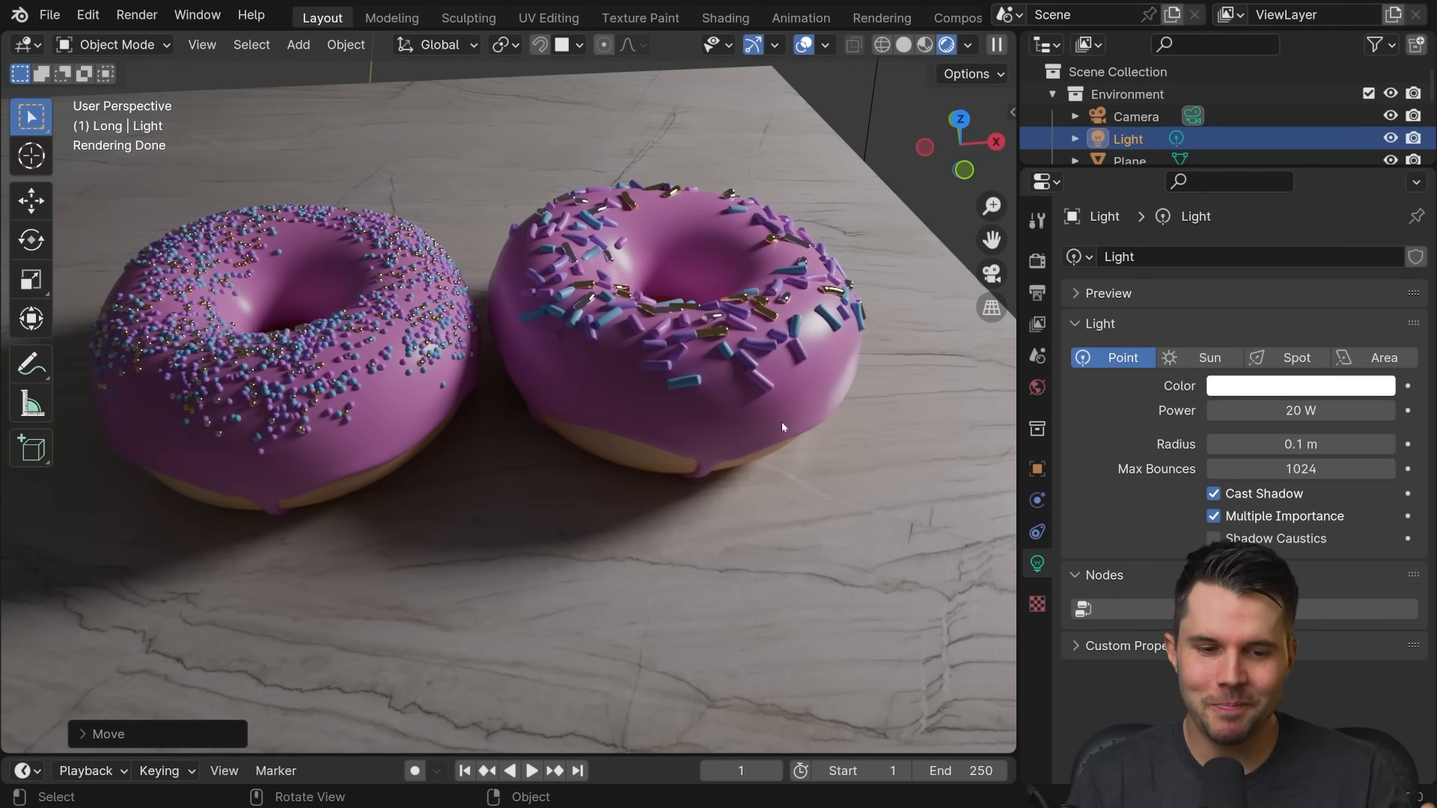
Select the long-sprinkle donut's icing, show its material's surface settings in a taller properties editor, and deselect the icing
{"action": "scroll", "coordinate": [802, 404], "scroll_direction": "up", "scroll_amount": 5}
{"action": "middle_click_drag", "start_coordinate": [806, 394], "coordinate": [685, 416], "text": "shift"}
{"action": "scroll", "coordinate": [712, 418], "scroll_direction": "down", "scroll_amount": 5}
{"action": "left_click", "coordinate": [615, 426]}
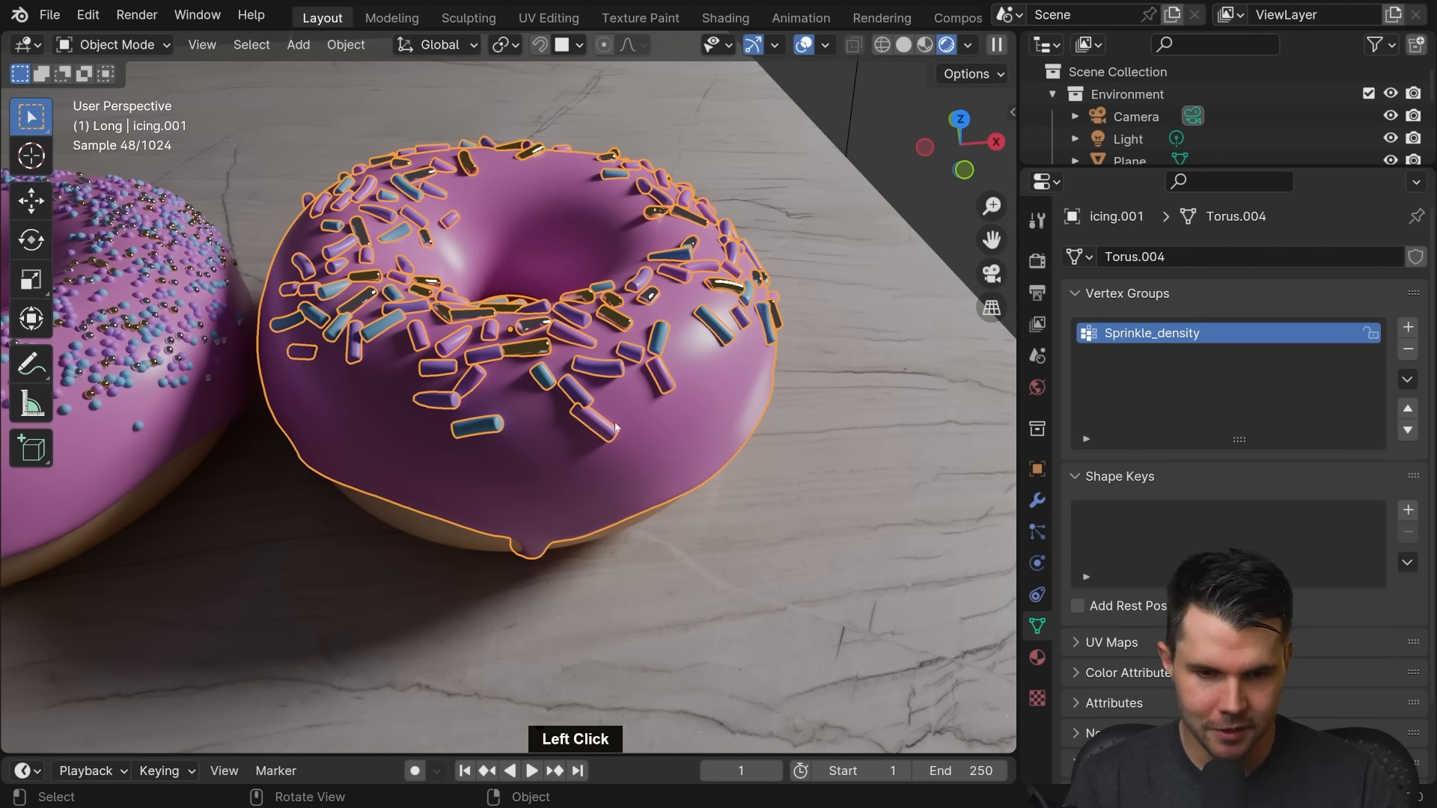
{"action": "left_click", "coordinate": [1037, 656]}
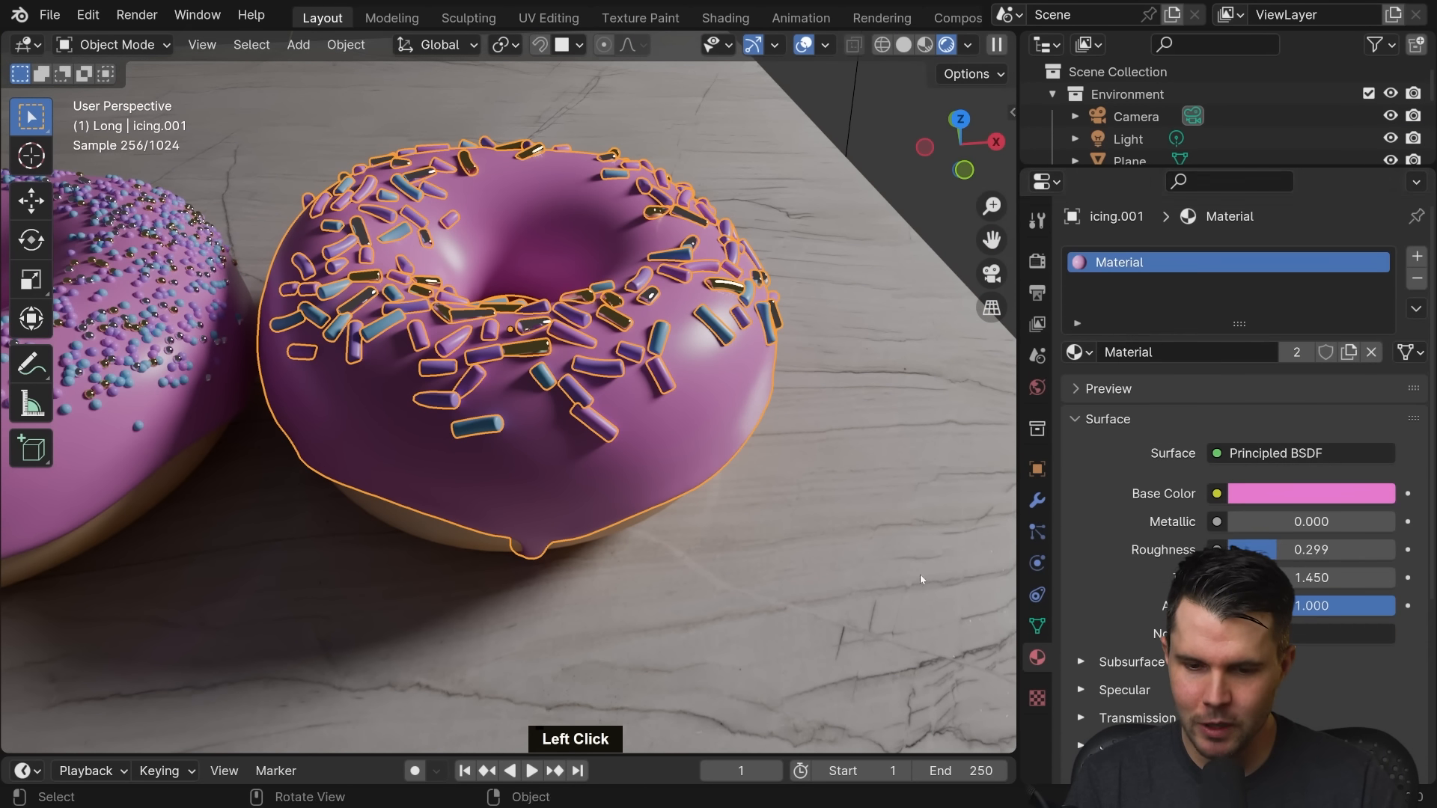
{"action": "left_click_drag", "start_coordinate": [1180, 166], "coordinate": [1180, 124]}
{"action": "middle_click_drag", "start_coordinate": [1175, 514], "coordinate": [1173, 349]}
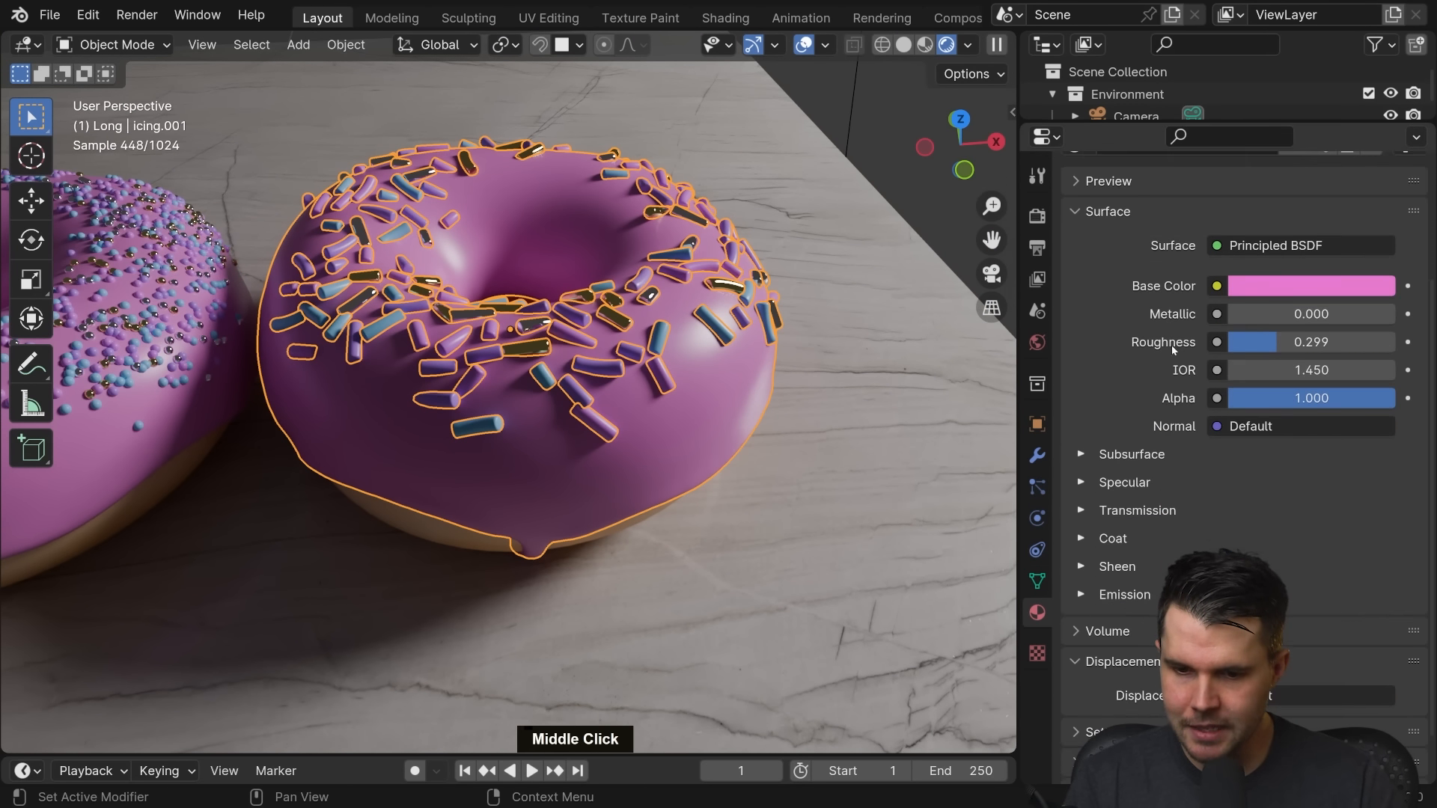
{"action": "key", "text": "alt+a"}
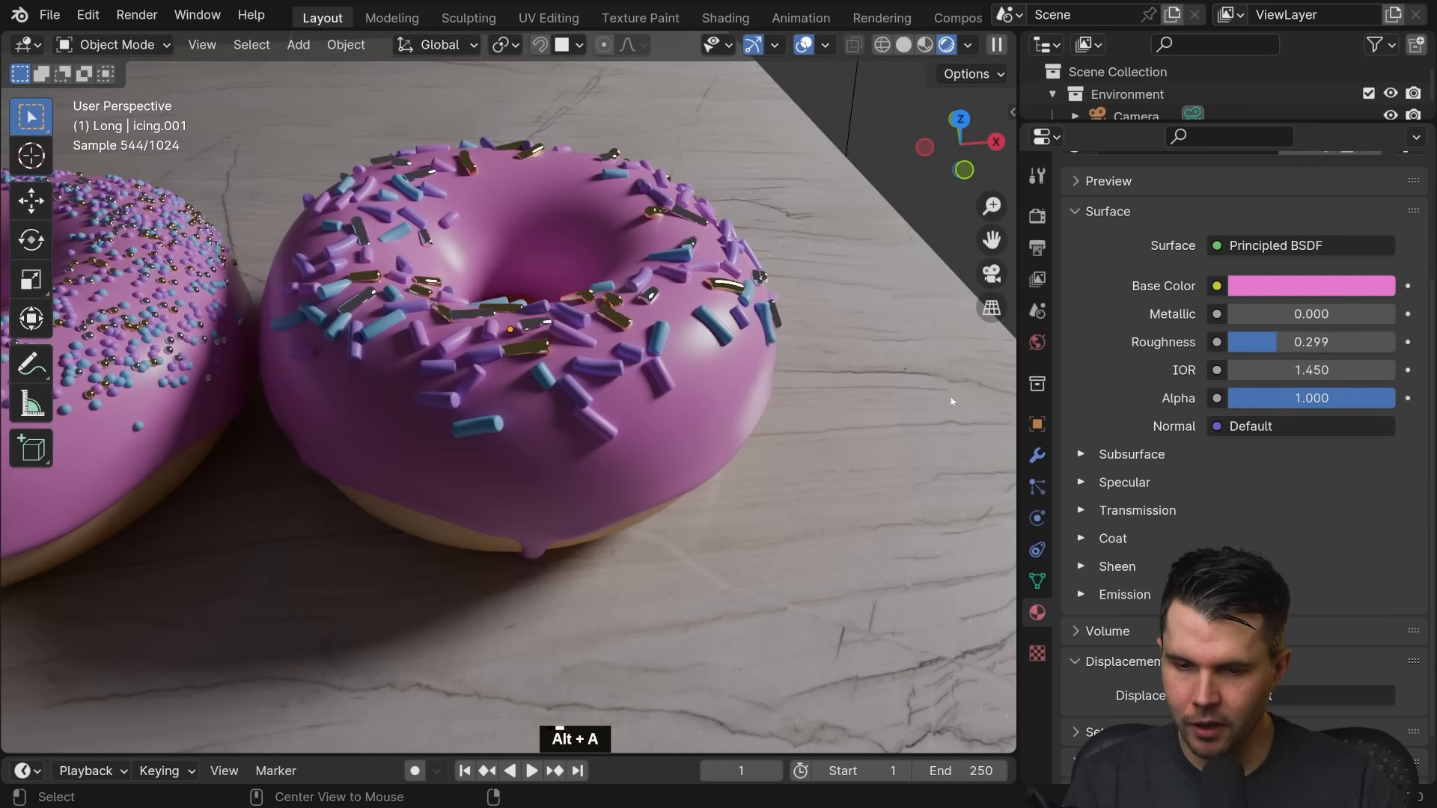
Show the icing material's subsurface settings and set the subsurface weight to 1.000
{"action": "left_click", "coordinate": [1082, 454]}
{"action": "middle_click_drag", "start_coordinate": [1287, 494], "coordinate": [1286, 378]}
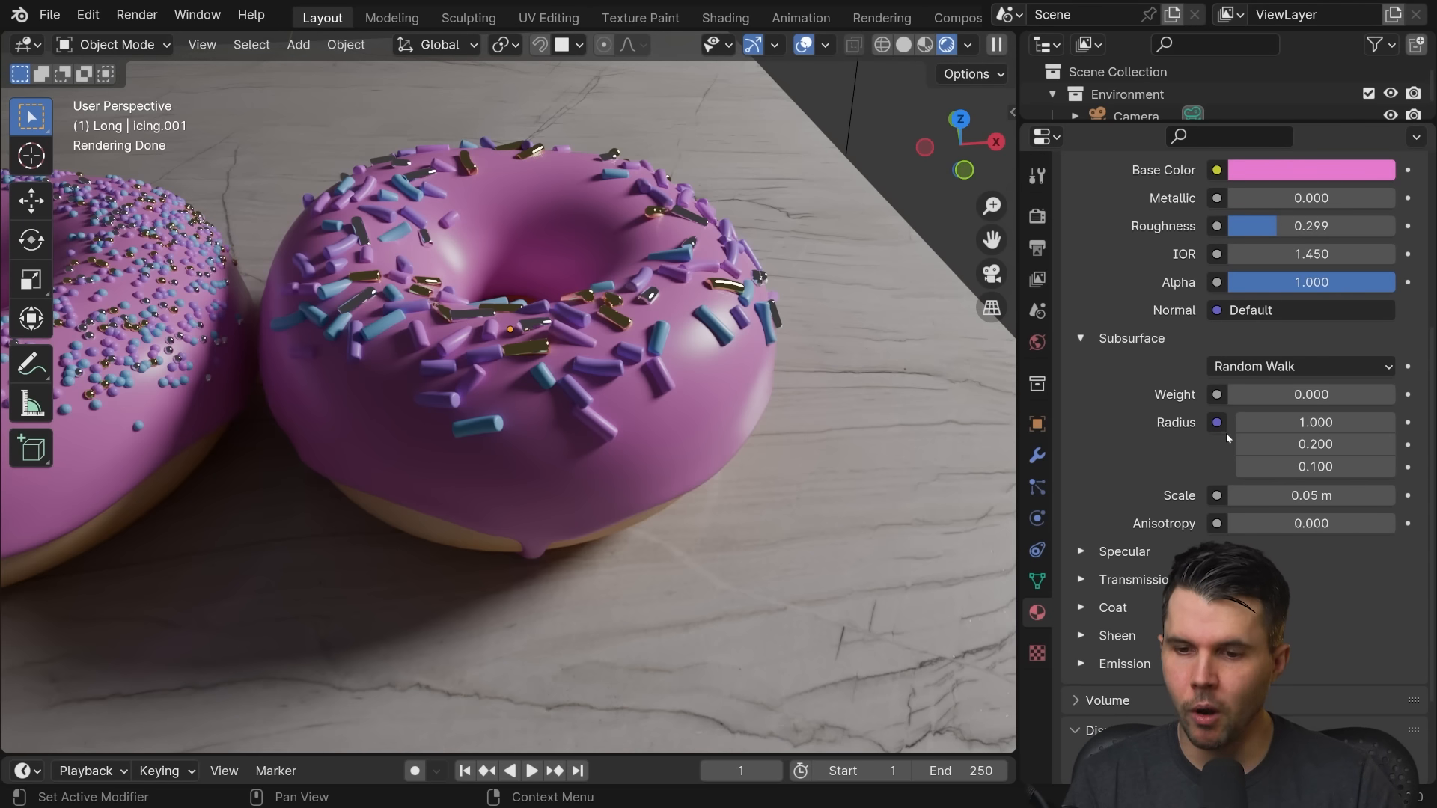
{"action": "left_click", "coordinate": [1267, 394]}
{"action": "left_click_drag", "start_coordinate": [1267, 393], "coordinate": [1282, 392]}
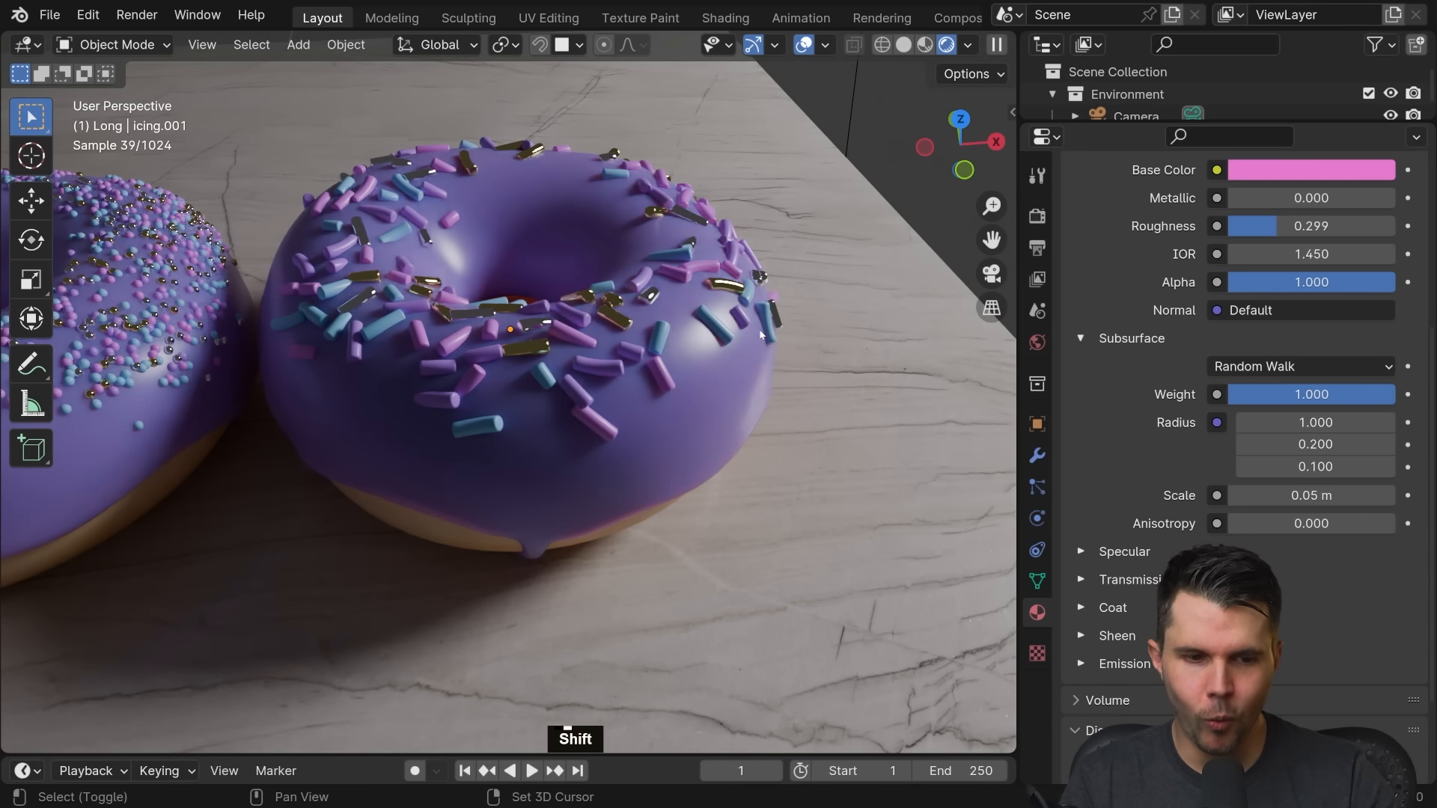
{"action": "middle_click_drag", "start_coordinate": [757, 328], "coordinate": [745, 336], "text": "shift"}
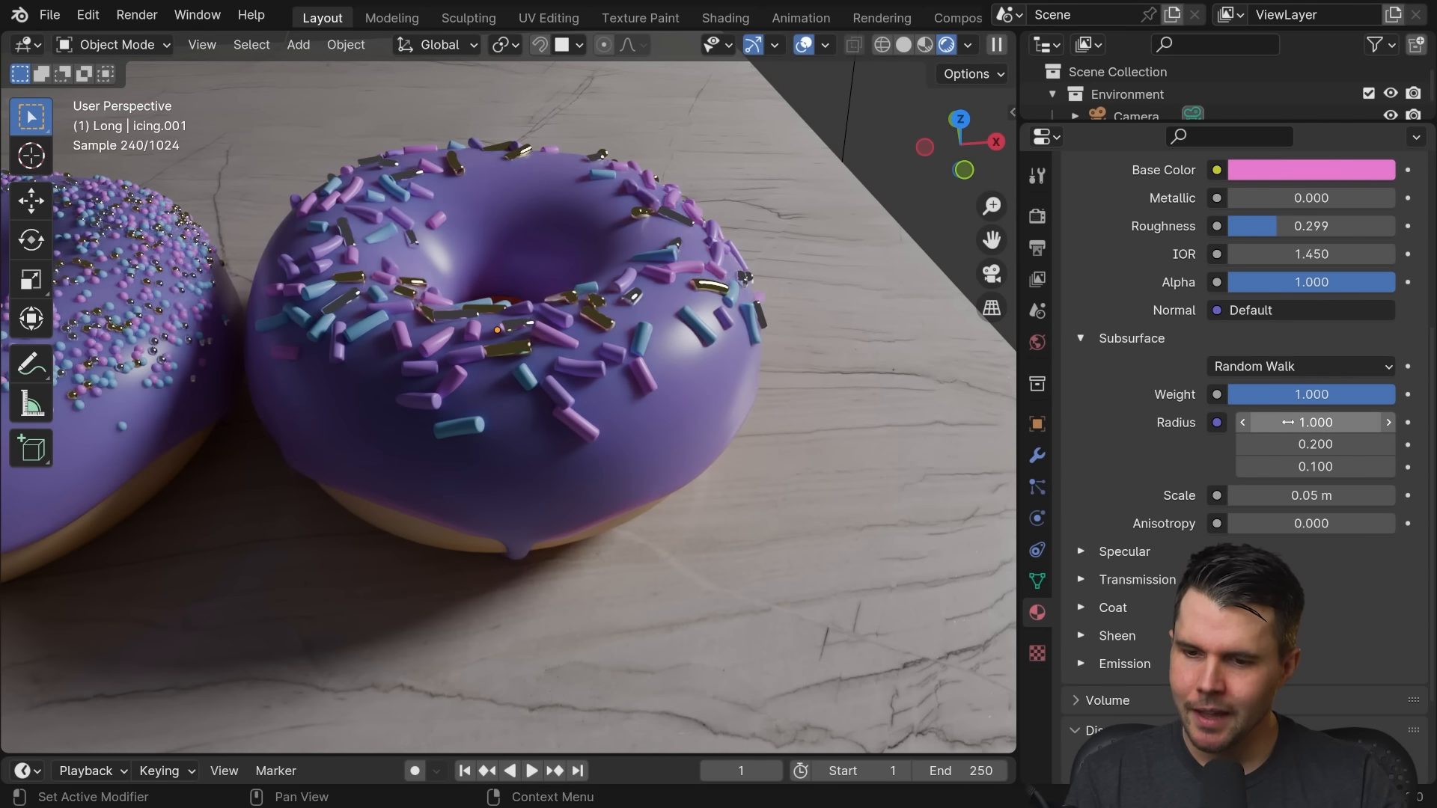
{"action": "scroll", "coordinate": [1264, 464], "scroll_direction": "up", "scroll_amount": 3}
{"action": "scroll", "coordinate": [1212, 479], "scroll_direction": "down", "scroll_amount": 7}
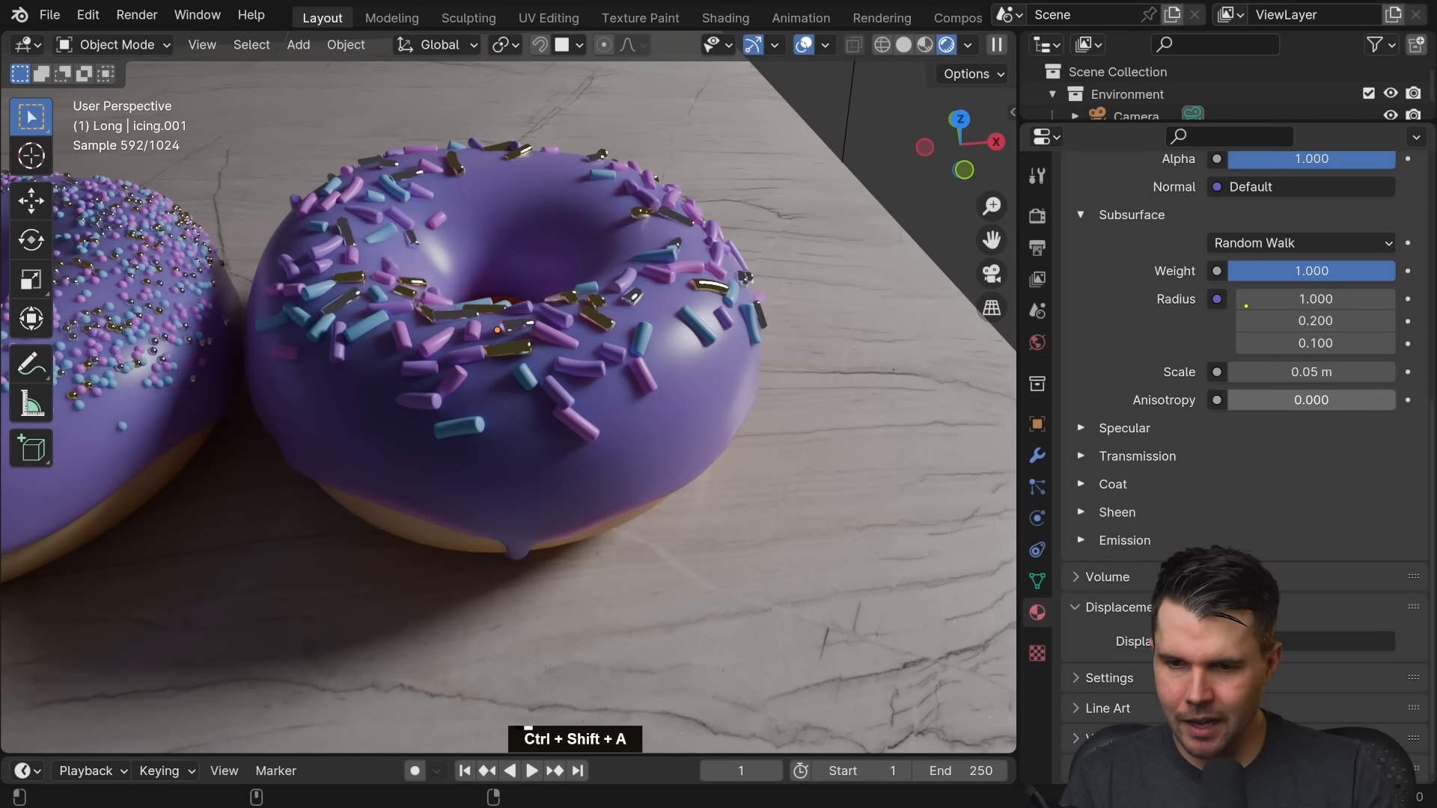
Annotate the three subsurface radius values with the axes X, Y, Z and colour channels R, G, B, and clear the annotations
{"action": "double_click", "coordinate": [1233, 298]}
{"action": "left_click_drag", "start_coordinate": [1224, 312], "coordinate": [1227, 321]}
{"action": "mouse_move", "coordinate": [1236, 314]}
{"action": "left_mouse_down"}
{"action": "mouse_move", "coordinate": [1222, 349]}
{"action": "mouse_move", "coordinate": [1251, 324]}
{"action": "left_mouse_up"}
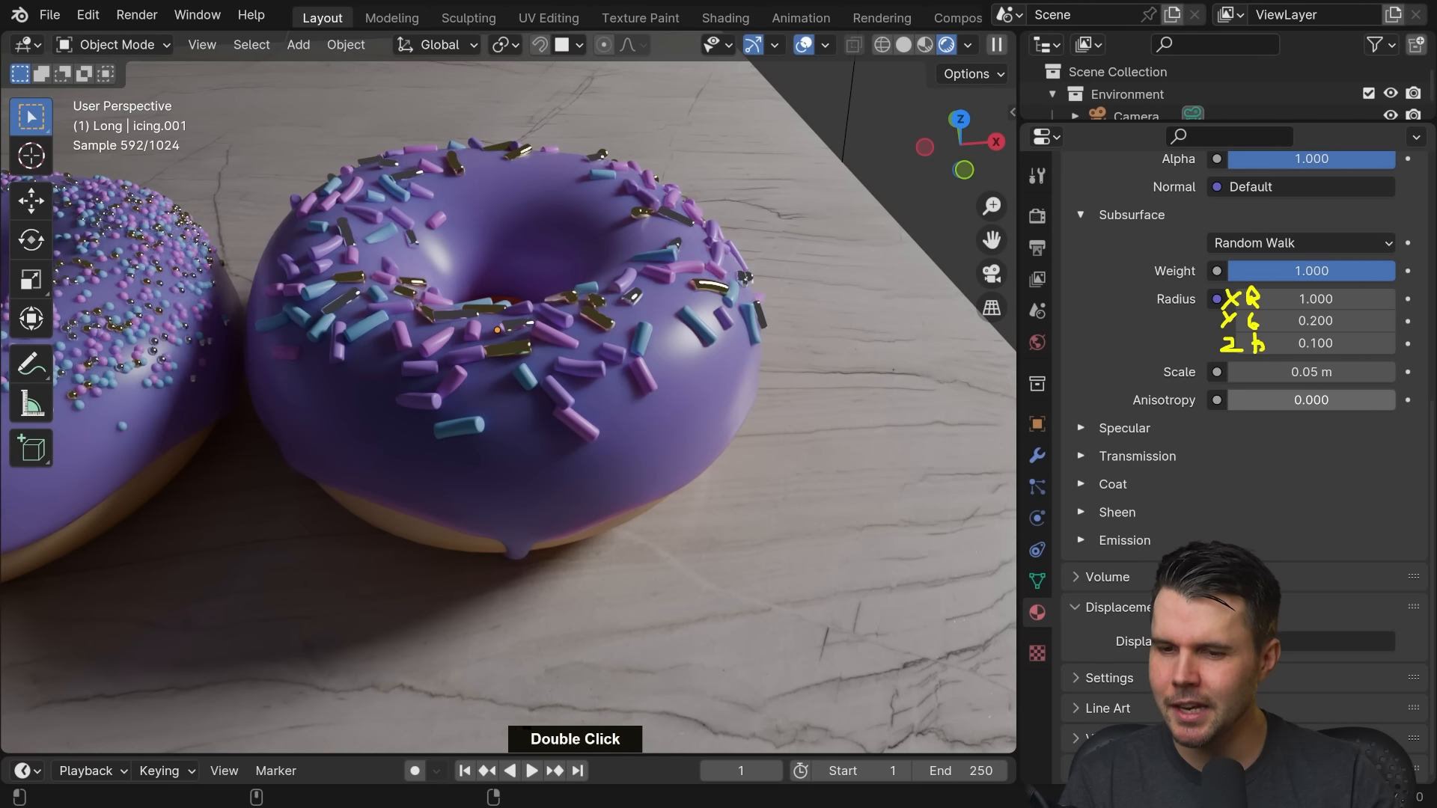
{"action": "key", "text": "Escape"}
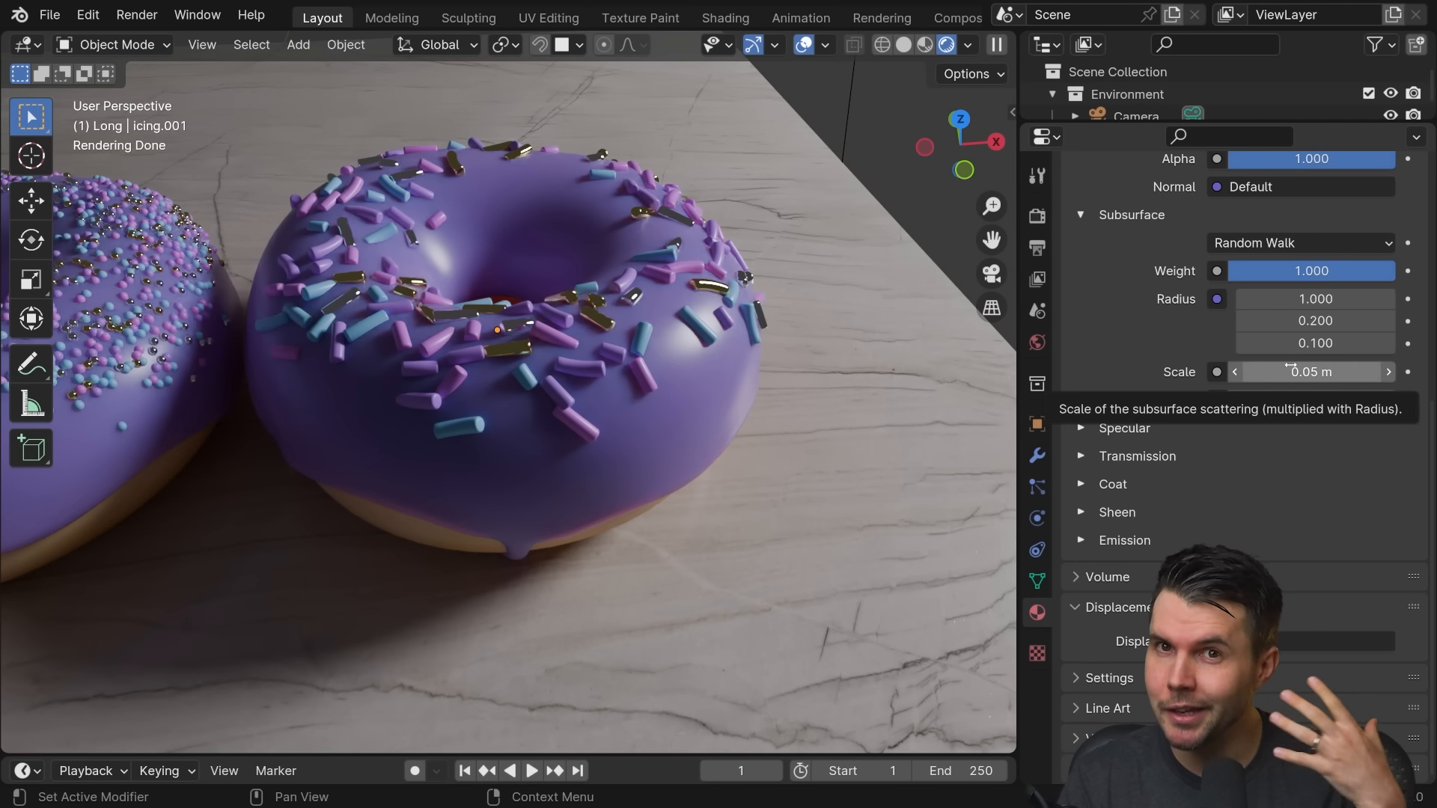
Set all three subsurface radius values of the icing material to 1.000
{"action": "double_click", "coordinate": [1306, 299]}
{"action": "type", "text": "1"}
{"action": "key", "text": "Return"}
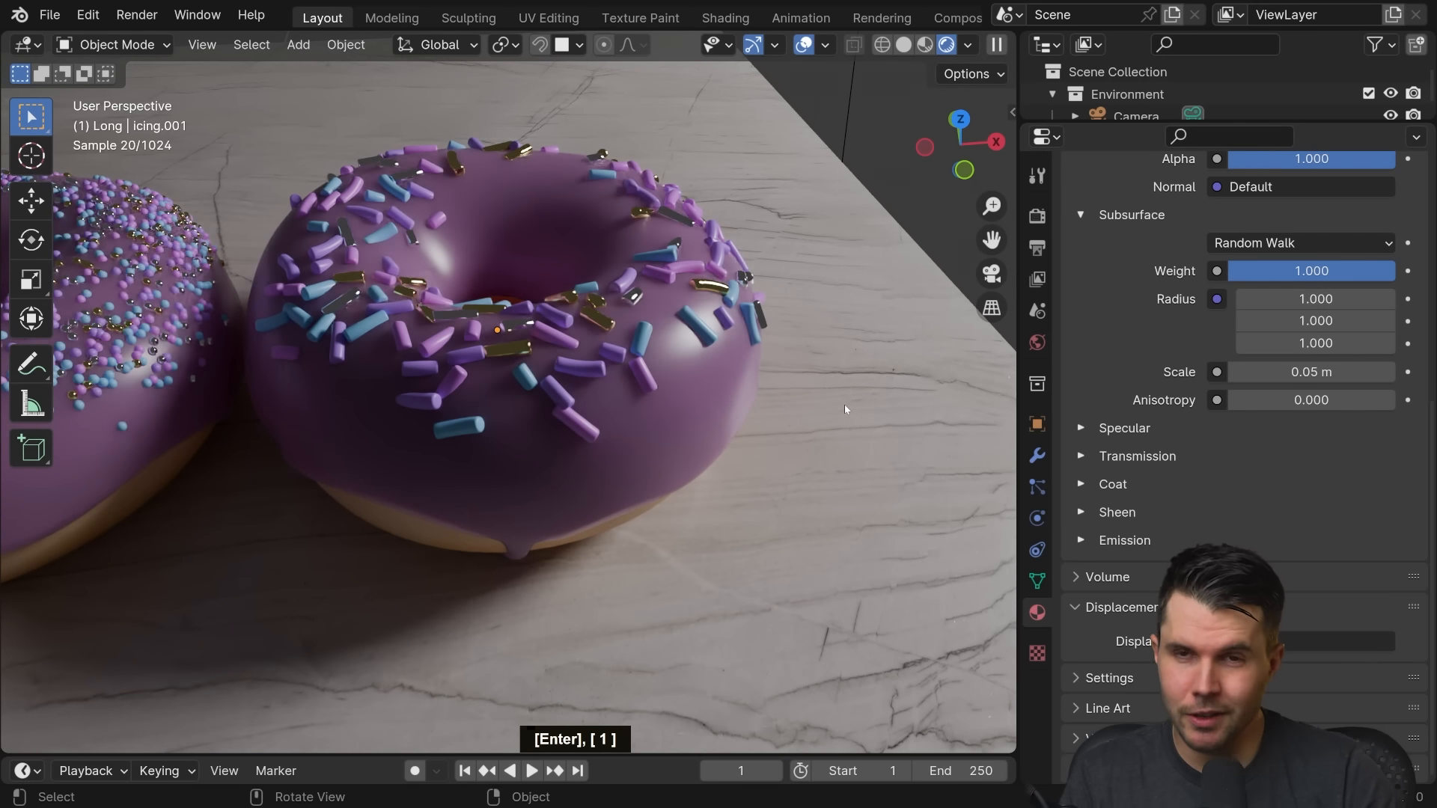
Set the icing material's subsurface scale to 0.01 m
{"action": "middle_click_drag", "start_coordinate": [844, 404], "coordinate": [1047, 406], "text": "ctrl"}
{"action": "left_click", "coordinate": [1287, 372]}
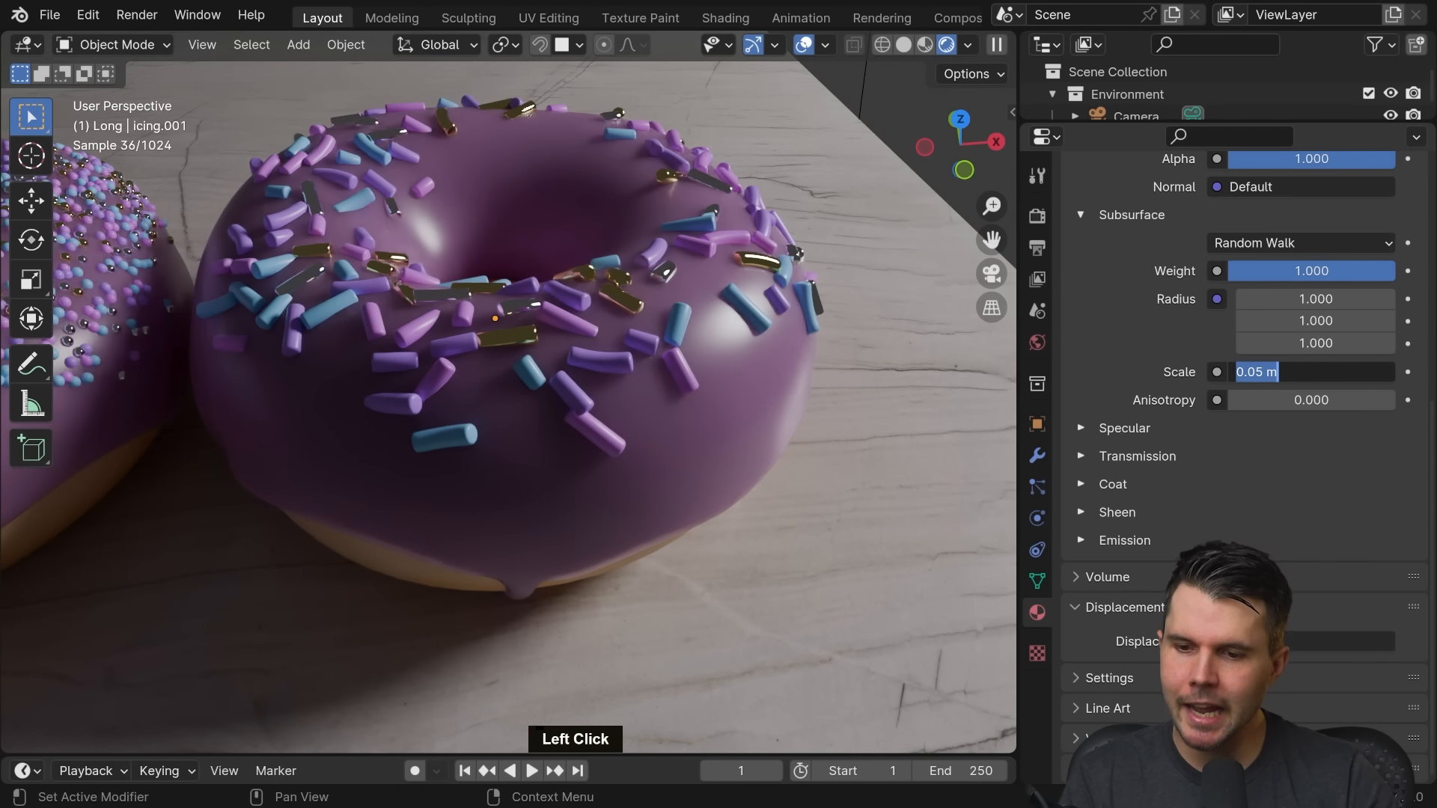
{"action": "left_click", "coordinate": [1262, 372]}
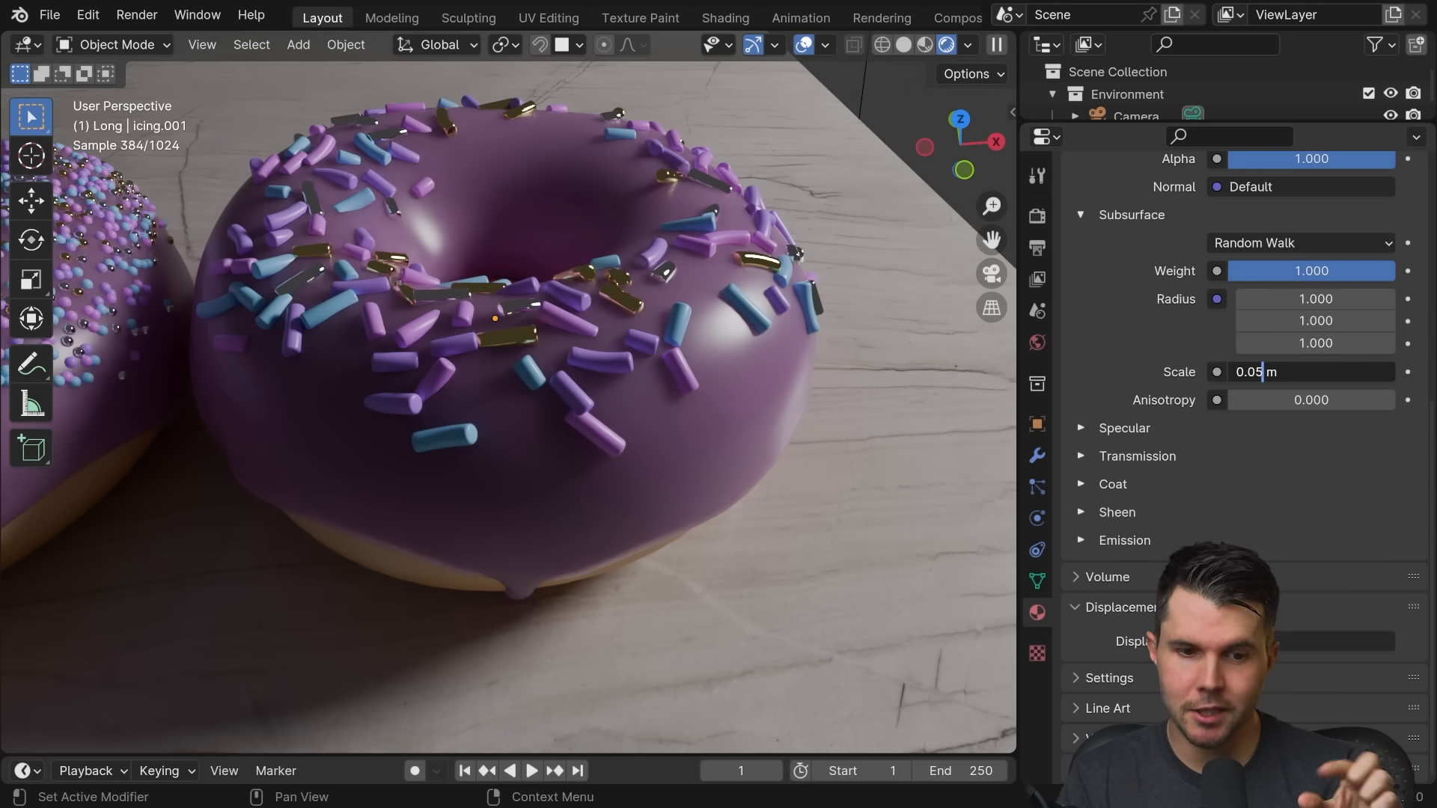
{"action": "left_click_drag", "start_coordinate": [1263, 372], "coordinate": [1255, 372]}
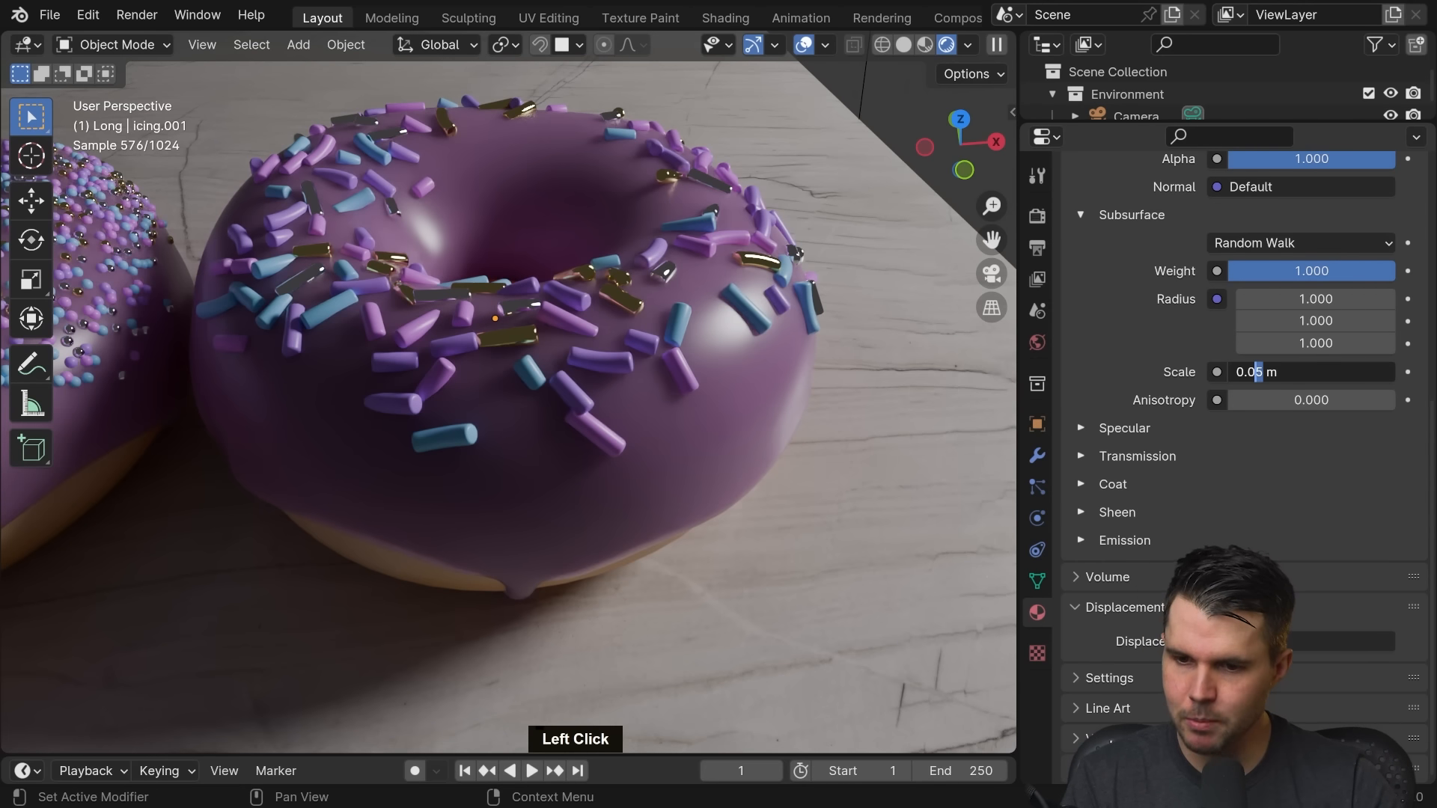
{"action": "type", "text": "1"}
{"action": "key", "text": "Return"}
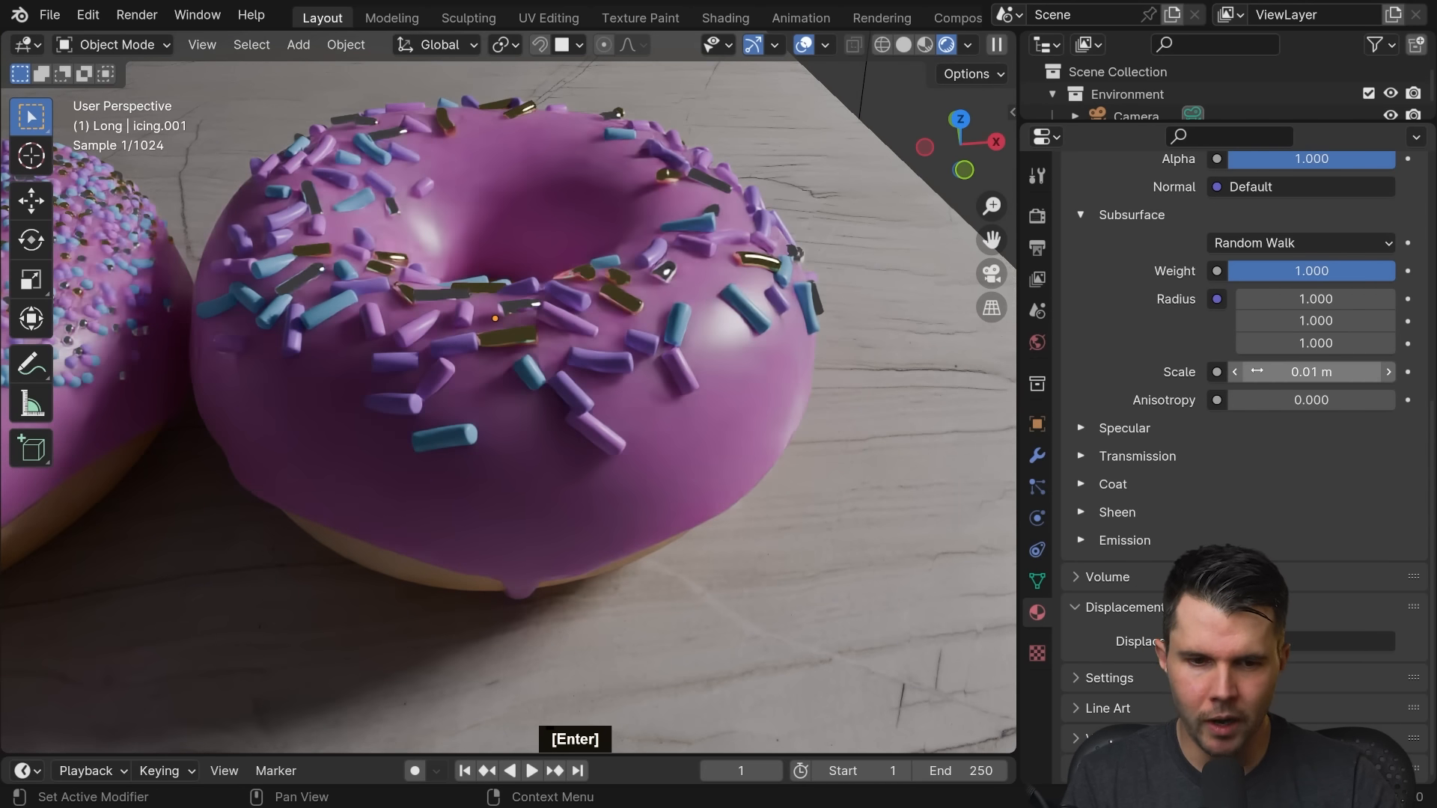
Set the icing material's subsurface scale to 0.005 m
{"action": "middle_click_drag", "start_coordinate": [617, 312], "coordinate": [663, 414], "text": "shift"}
{"action": "scroll", "coordinate": [663, 413], "scroll_direction": "up", "scroll_amount": 3}
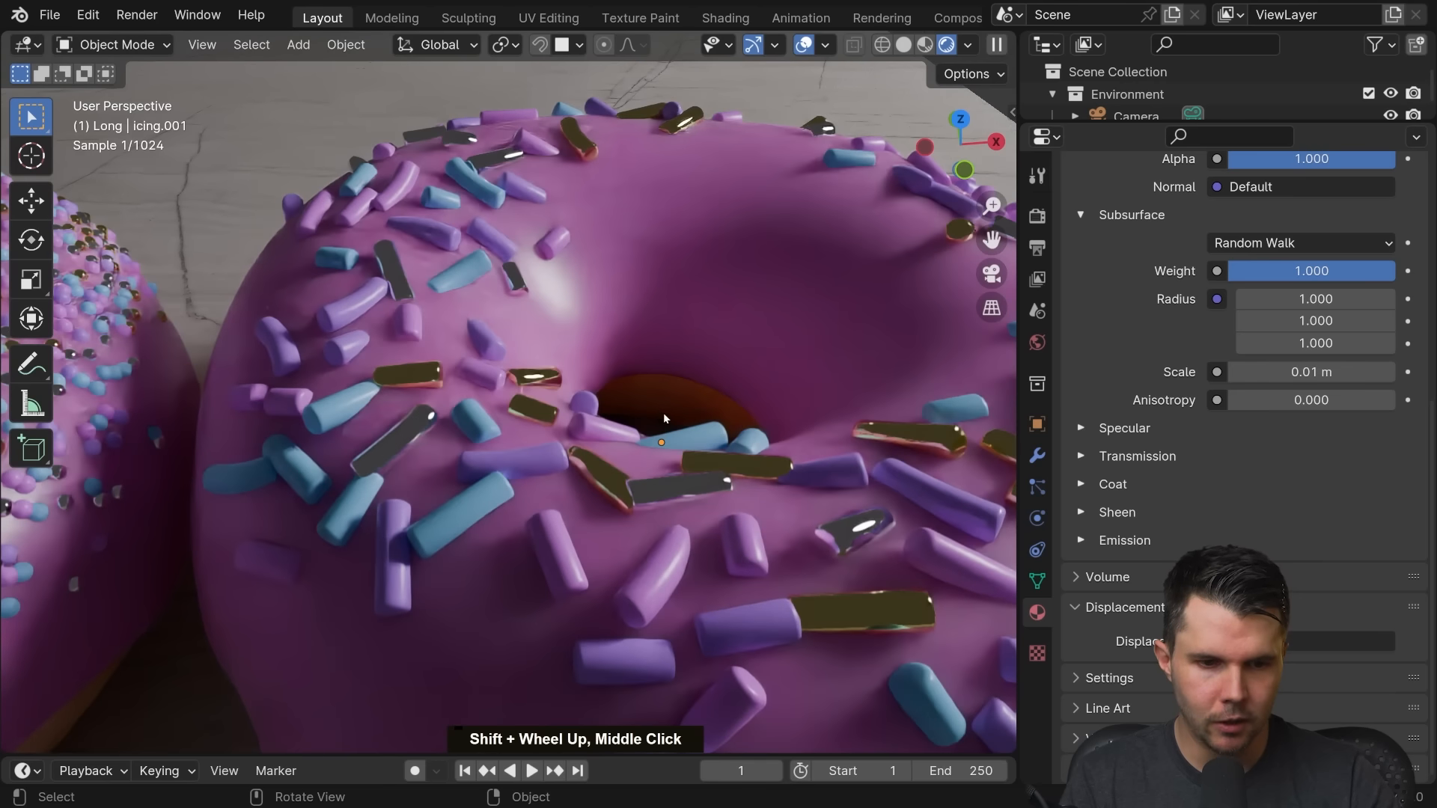
{"action": "left_click", "coordinate": [1311, 372]}
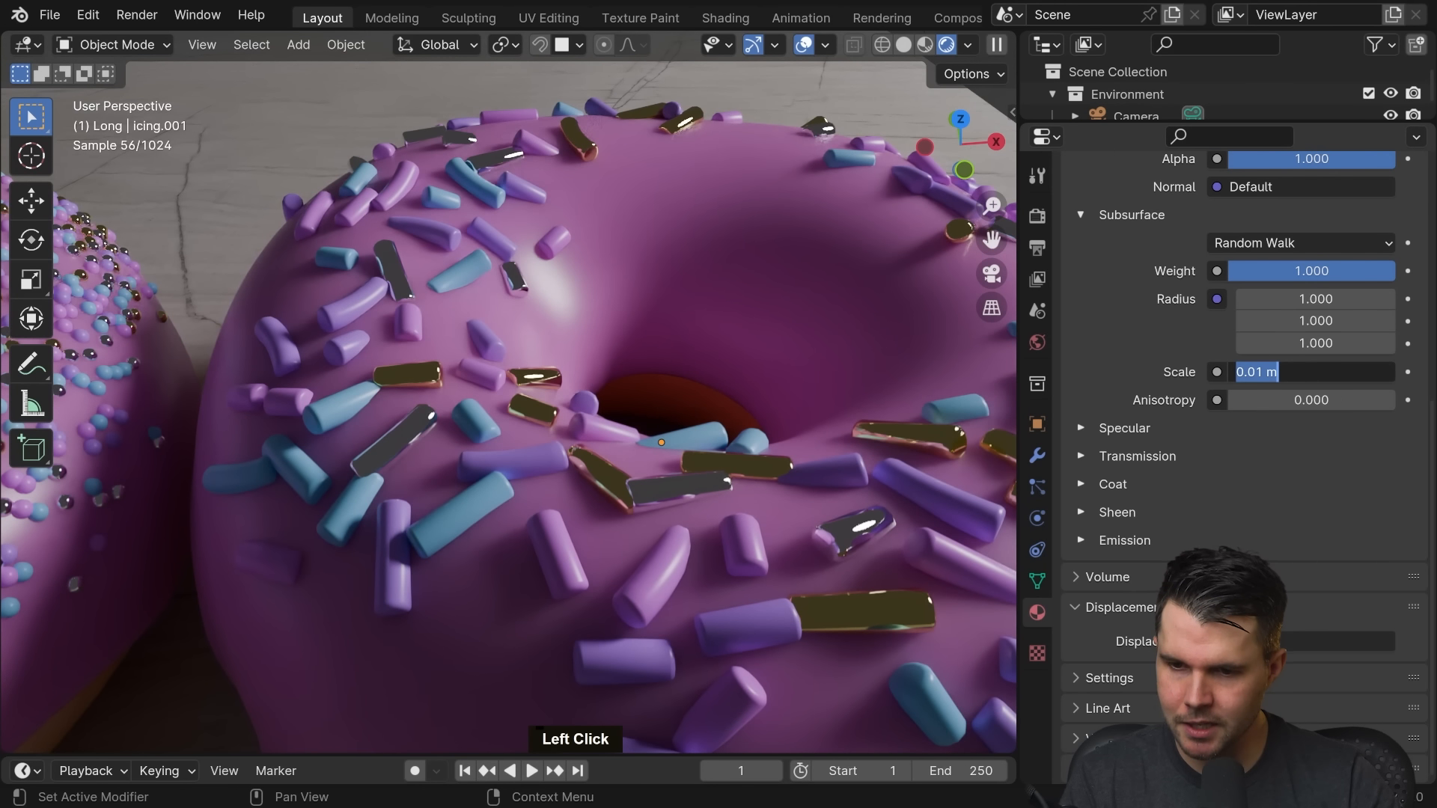
{"action": "left_click_drag", "start_coordinate": [1263, 372], "coordinate": [1256, 372]}
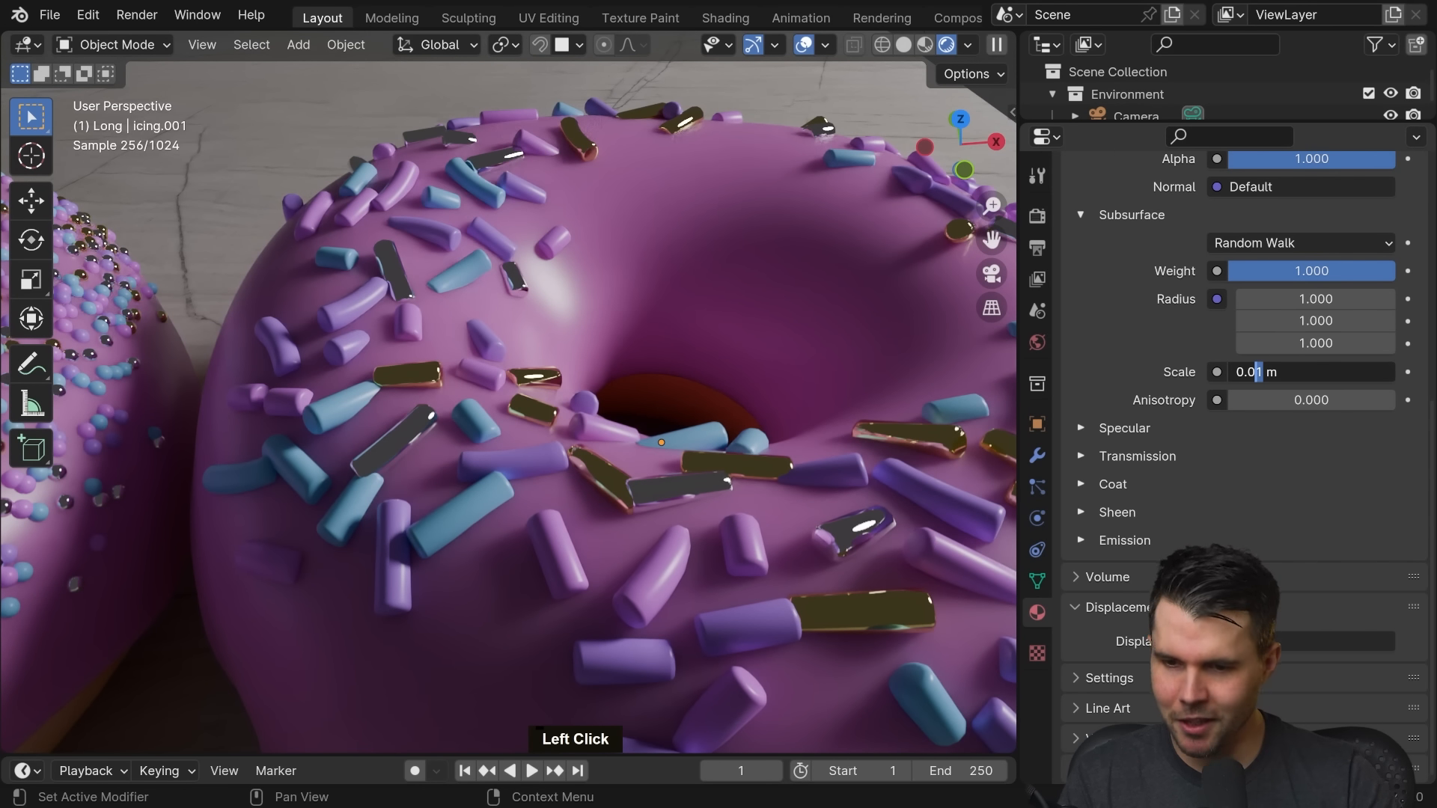
{"action": "type", "text": "05"}
{"action": "key", "text": "Return"}
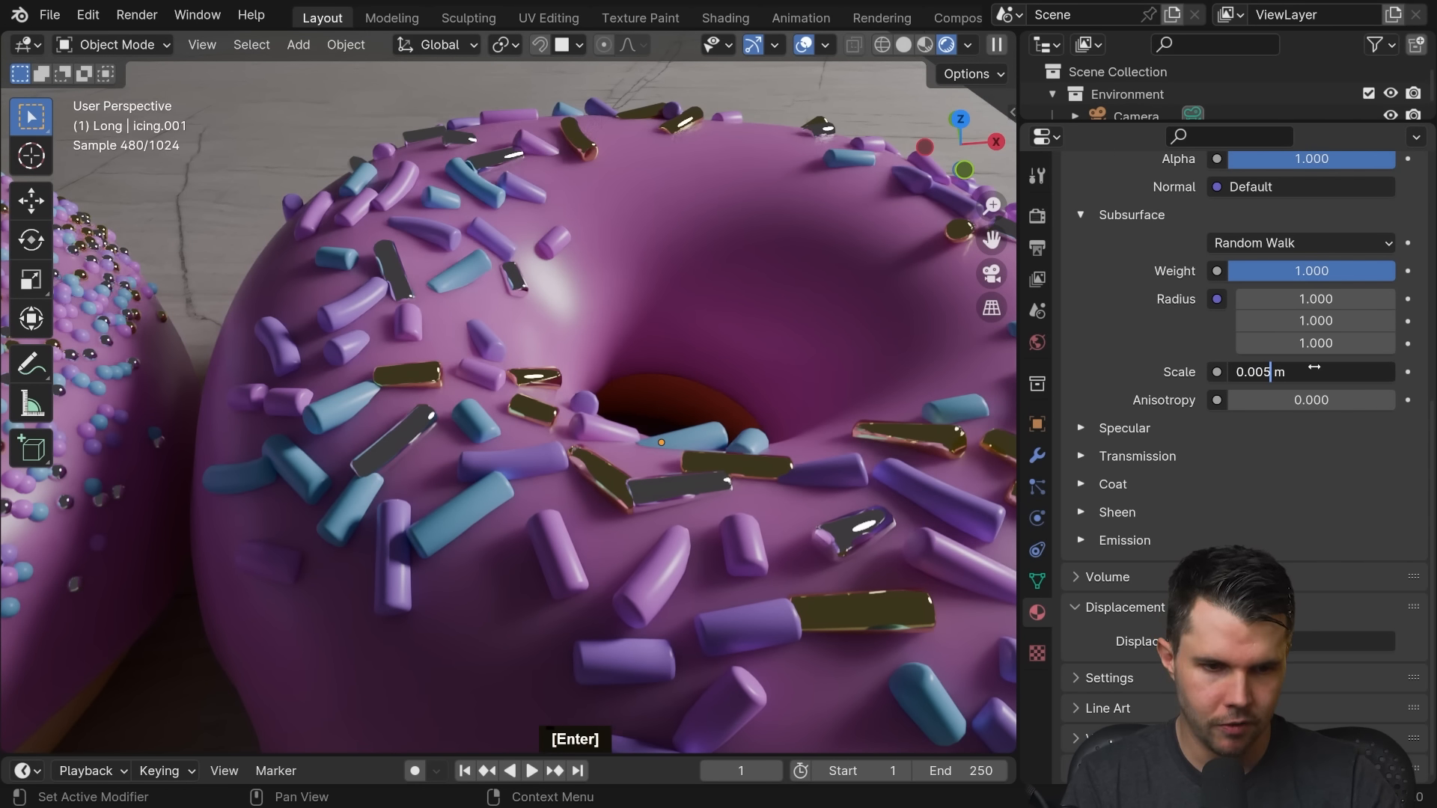
Compare a sprinkle's shadow on the icing up close with the subsurface weight at 0.000 and restored to 1.000
{"action": "middle_click_drag", "start_coordinate": [712, 294], "coordinate": [620, 322], "text": "shift"}
{"action": "scroll", "coordinate": [599, 393], "scroll_direction": "up", "scroll_amount": 5}
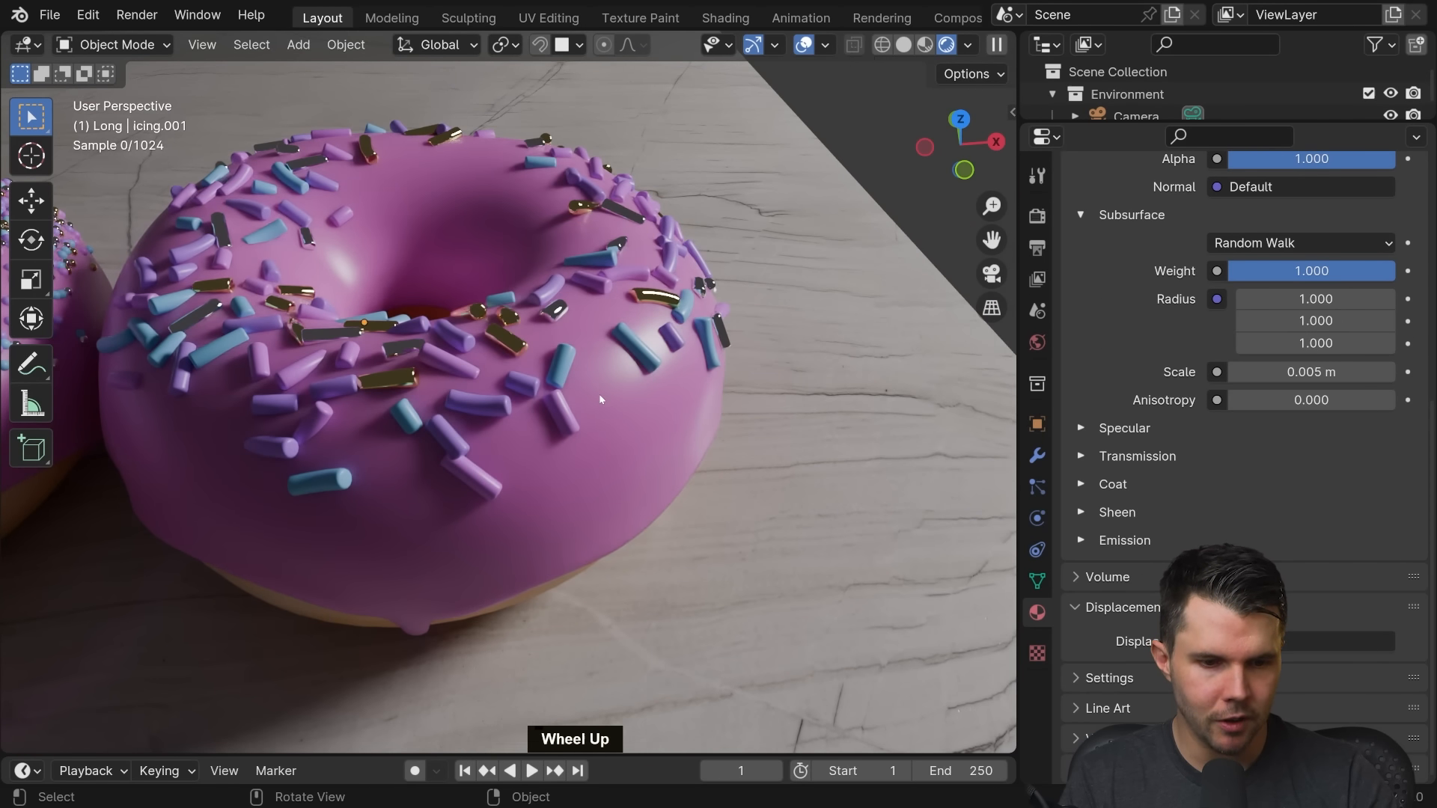
{"action": "middle_click_drag", "start_coordinate": [618, 406], "coordinate": [597, 348], "text": "shift"}
{"action": "scroll", "coordinate": [600, 387], "scroll_direction": "down", "scroll_amount": 3}
{"action": "left_click_drag", "start_coordinate": [1331, 272], "coordinate": [1235, 273]}
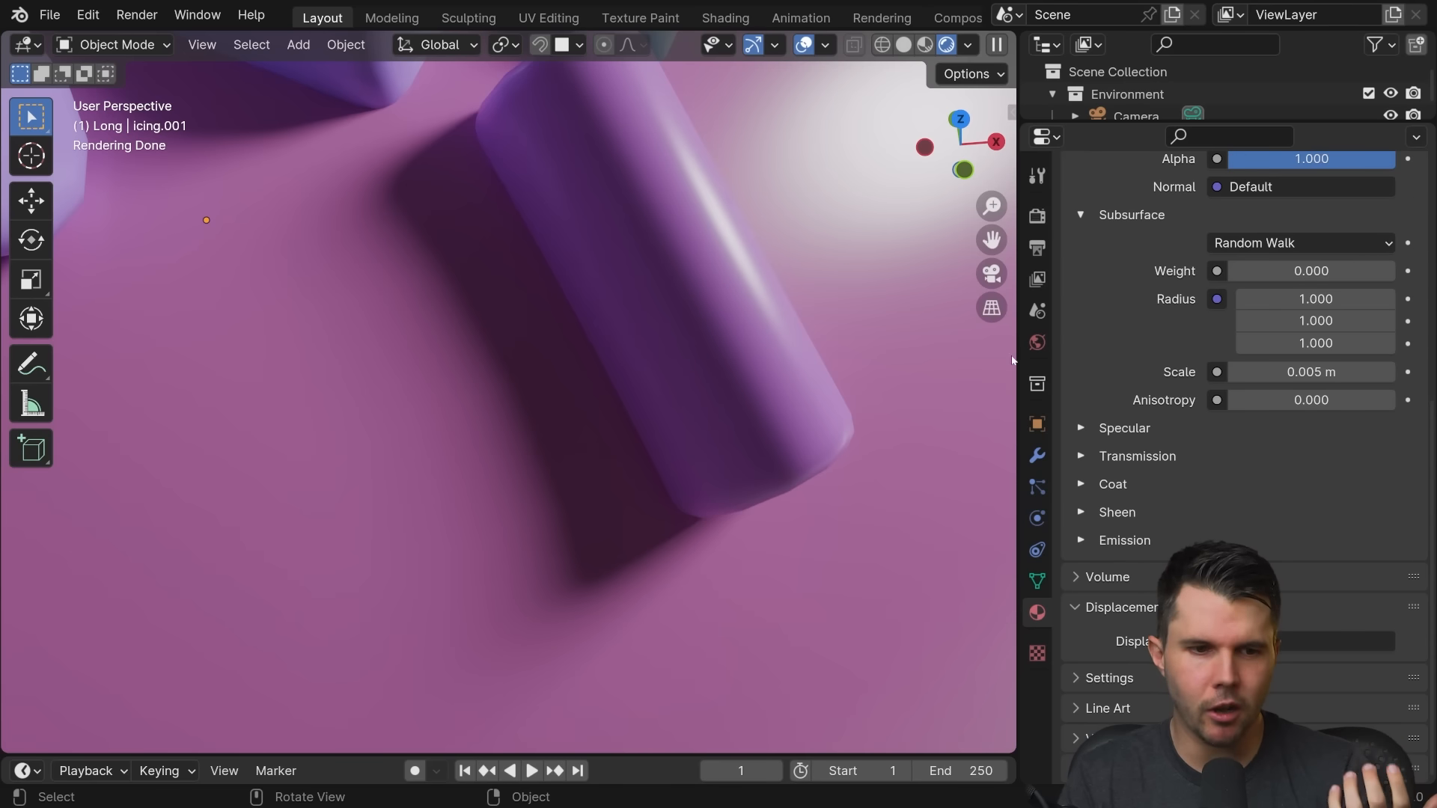
{"action": "left_click_drag", "start_coordinate": [1234, 271], "coordinate": [1393, 271]}
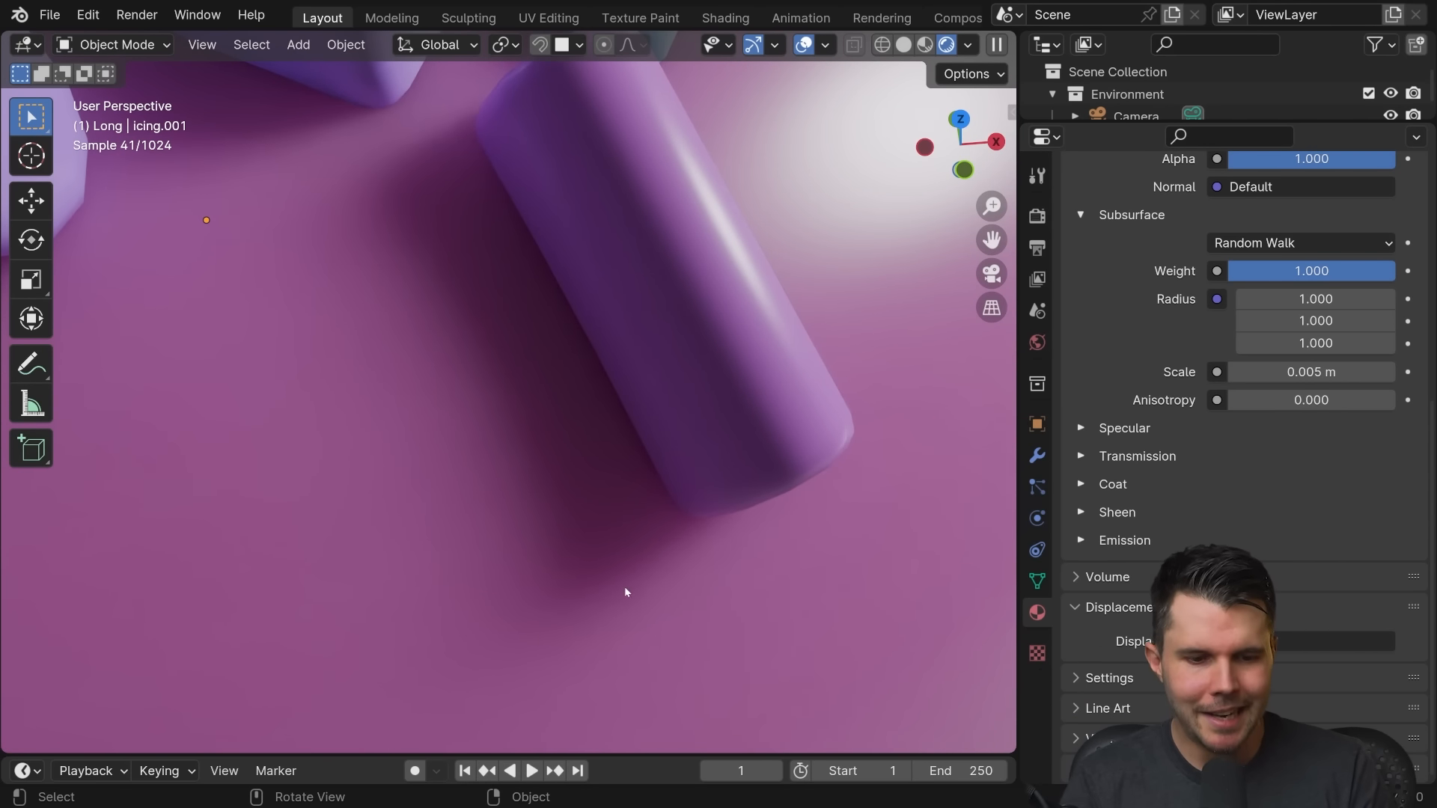
Examine the scattering on the icing around the metallic and coloured sprinkles, up close and from further away
{"action": "scroll", "coordinate": [539, 410], "scroll_direction": "down", "scroll_amount": 6}
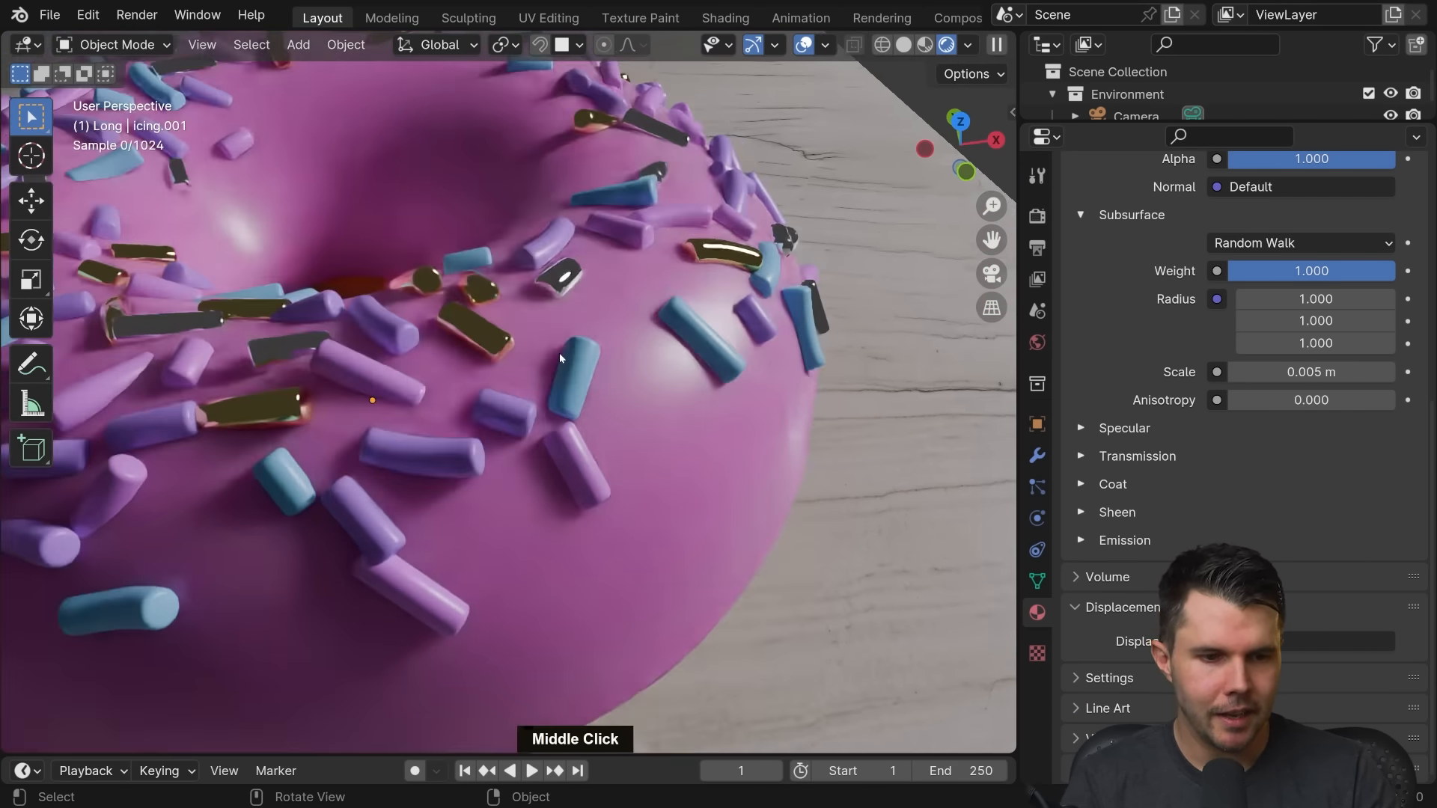
{"action": "middle_click_drag", "start_coordinate": [559, 352], "coordinate": [648, 380]}
{"action": "middle_click_drag", "start_coordinate": [585, 419], "coordinate": [649, 459], "text": "ctrl"}
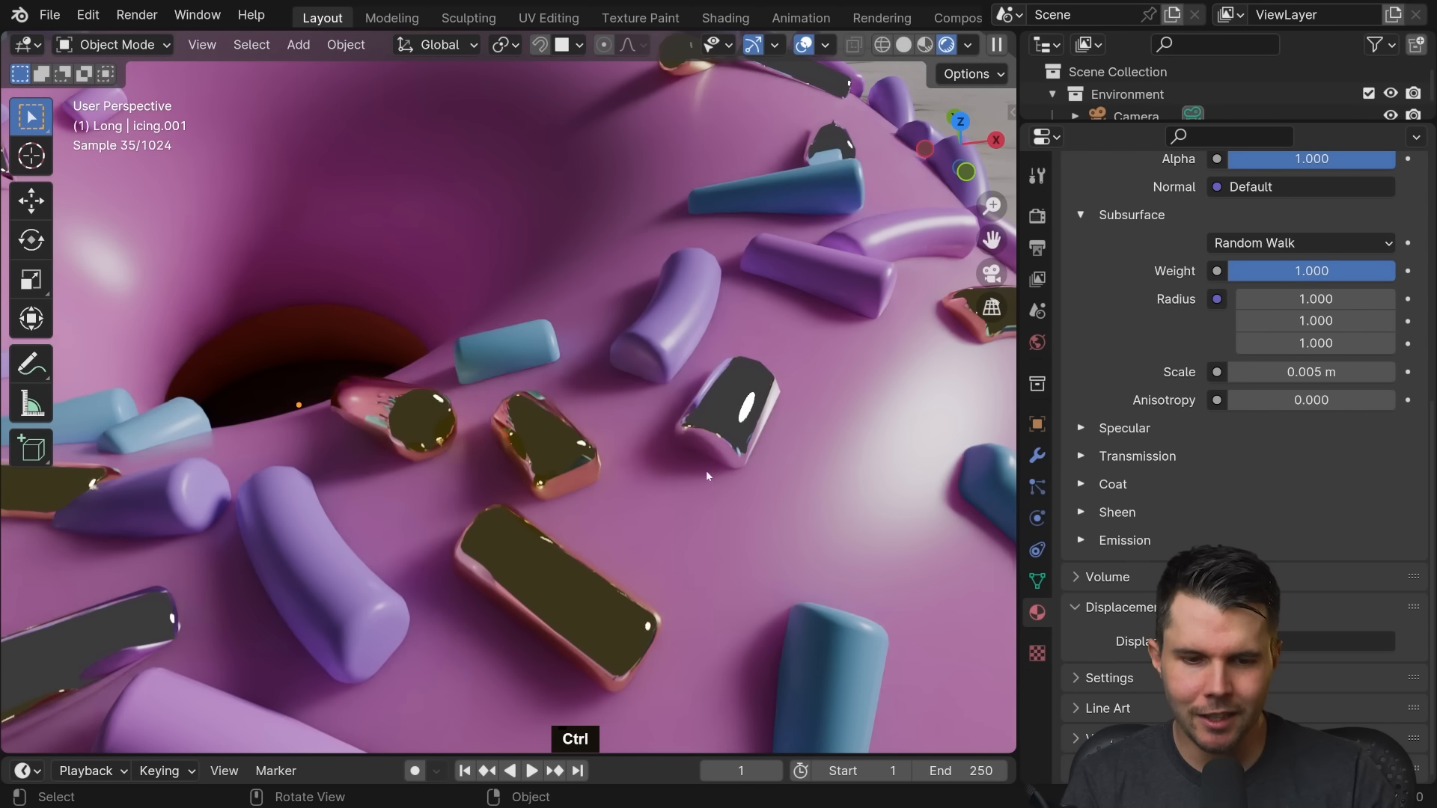
{"action": "scroll", "coordinate": [641, 470], "scroll_direction": "down", "scroll_amount": 10}
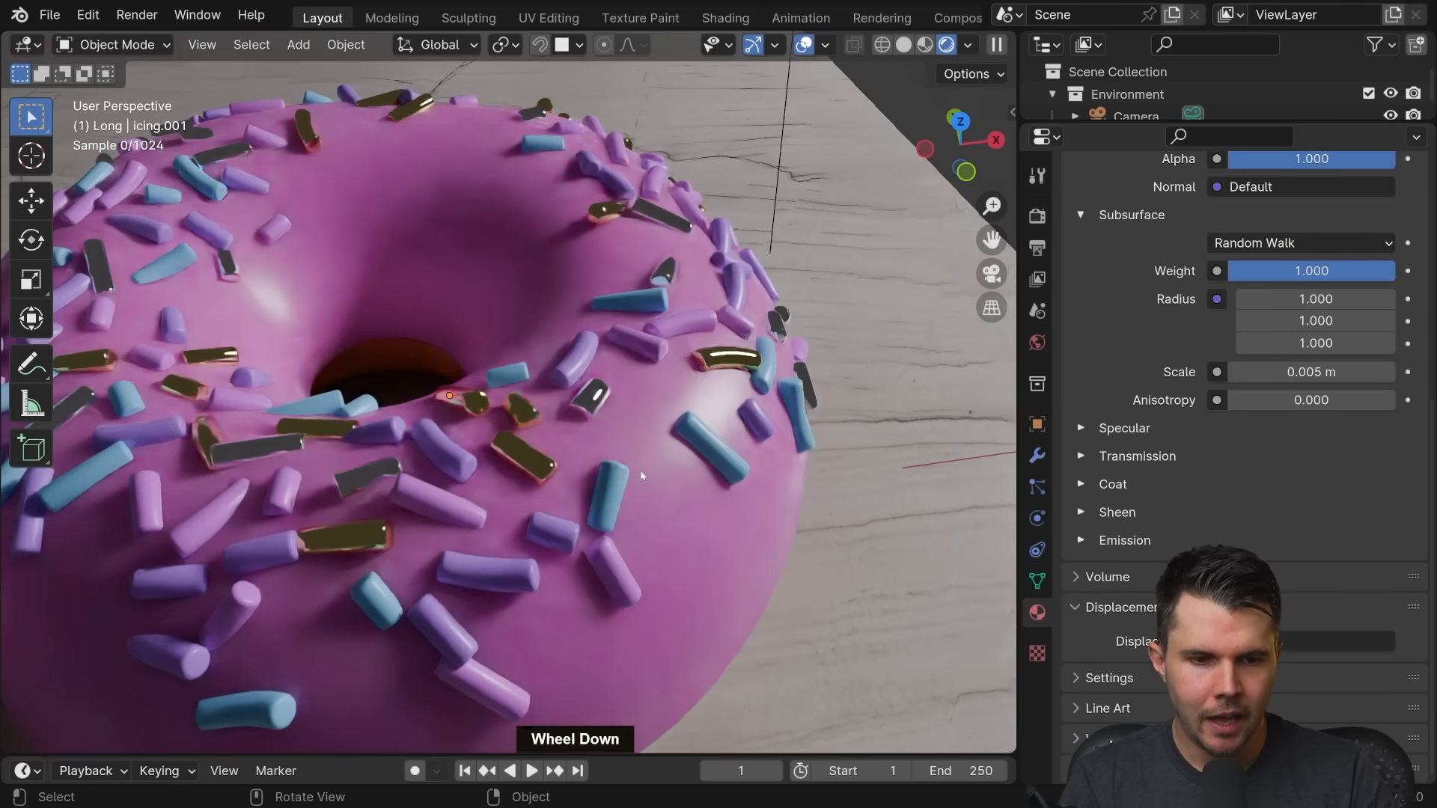
{"action": "middle_click_drag", "start_coordinate": [549, 465], "coordinate": [605, 442], "text": "shift"}
{"action": "scroll", "coordinate": [605, 442], "scroll_direction": "up", "scroll_amount": 1, "text": "shift"}
{"action": "scroll", "coordinate": [605, 446], "scroll_direction": "up", "scroll_amount": 2}
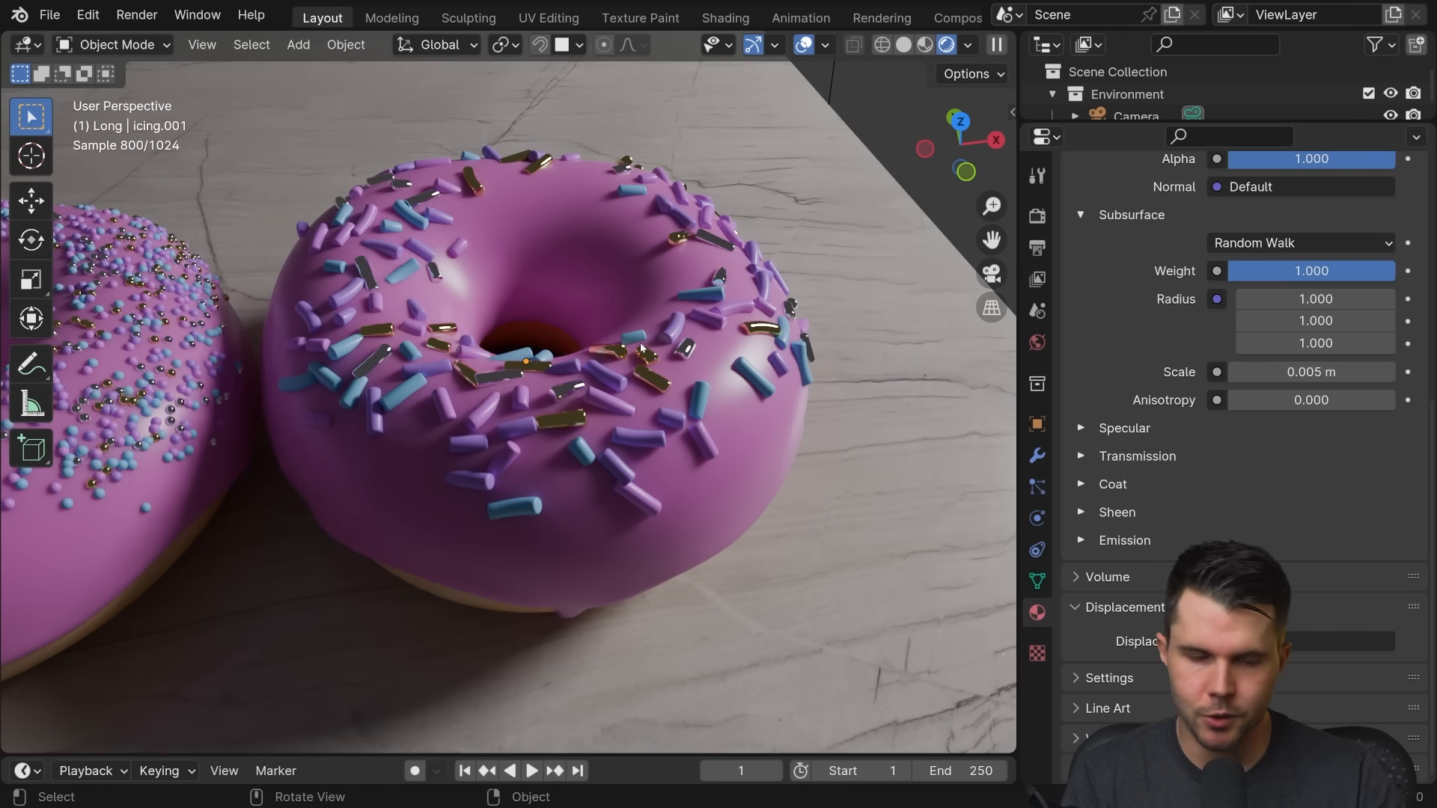
{"action": "middle_click_drag", "start_coordinate": [424, 376], "coordinate": [525, 216], "text": "shift"}
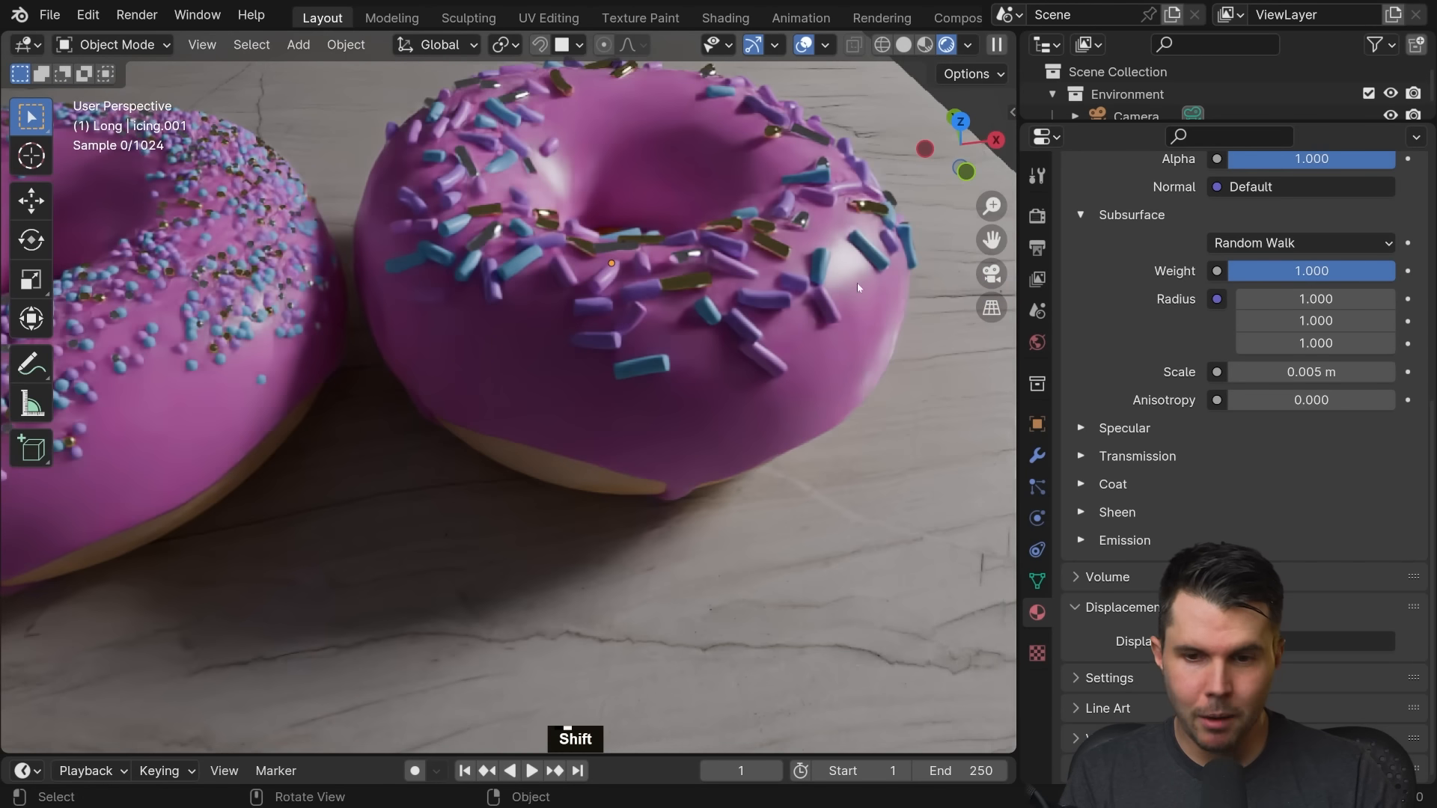
Select the Cylinder sprinkle in the Long collection and bring its material's surface settings into view
{"action": "left_click_drag", "start_coordinate": [1150, 119], "coordinate": [1151, 293]}
{"action": "middle_click_drag", "start_coordinate": [1168, 247], "coordinate": [1168, 164], "text": "shift"}
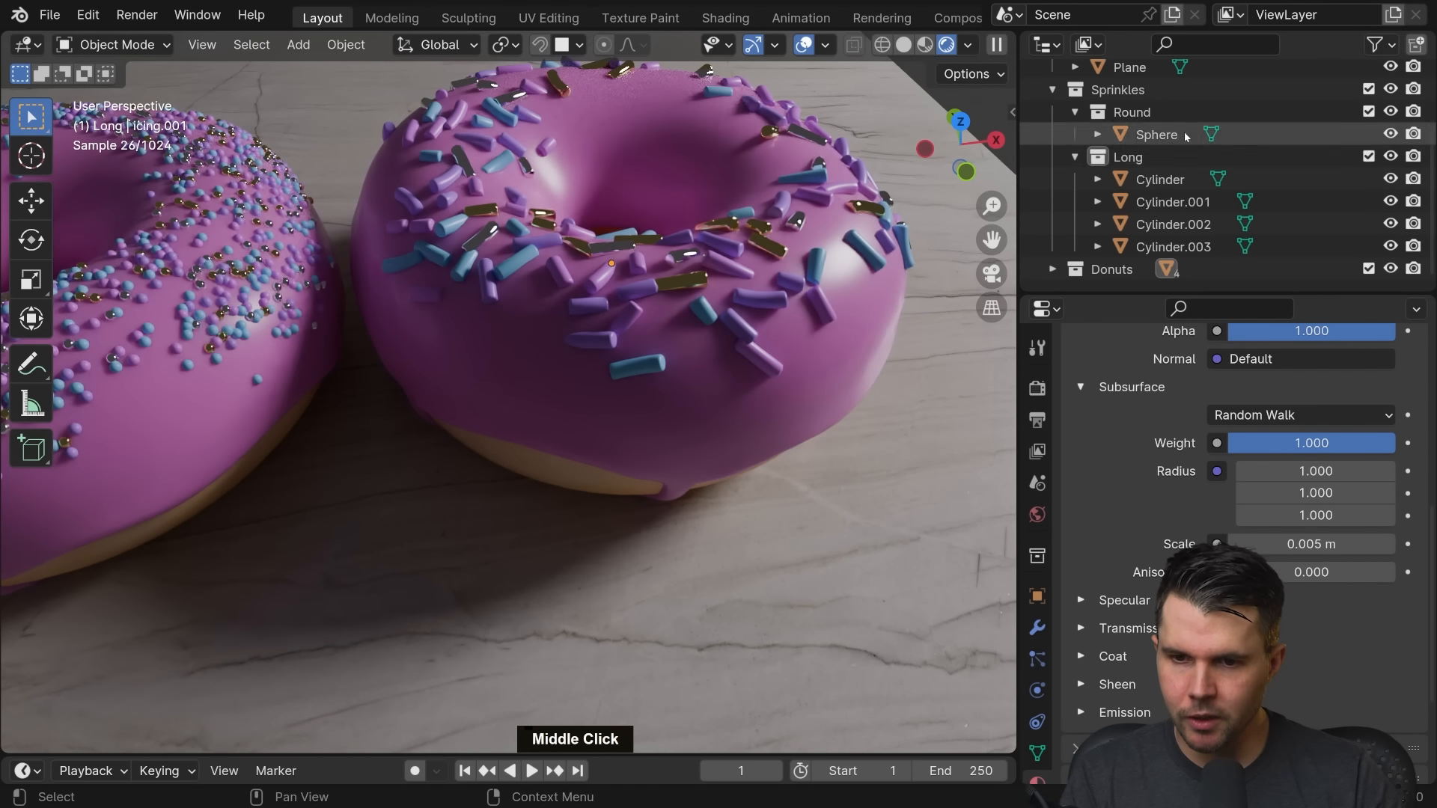
{"action": "left_click", "coordinate": [1160, 179]}
{"action": "left_click_drag", "start_coordinate": [1164, 294], "coordinate": [1169, 205]}
{"action": "middle_click_drag", "start_coordinate": [1159, 314], "coordinate": [1156, 497]}
{"action": "scroll", "coordinate": [798, 278], "scroll_direction": "up", "scroll_amount": 4}
{"action": "middle_click_drag", "start_coordinate": [797, 276], "coordinate": [760, 299], "text": "shift"}
{"action": "middle_click_drag", "start_coordinate": [1182, 465], "coordinate": [1160, 415]}
Set the long sprinkle material's subsurface weight to 1.000 and all three radius values to 1.000
{"action": "left_click", "coordinate": [1091, 532]}
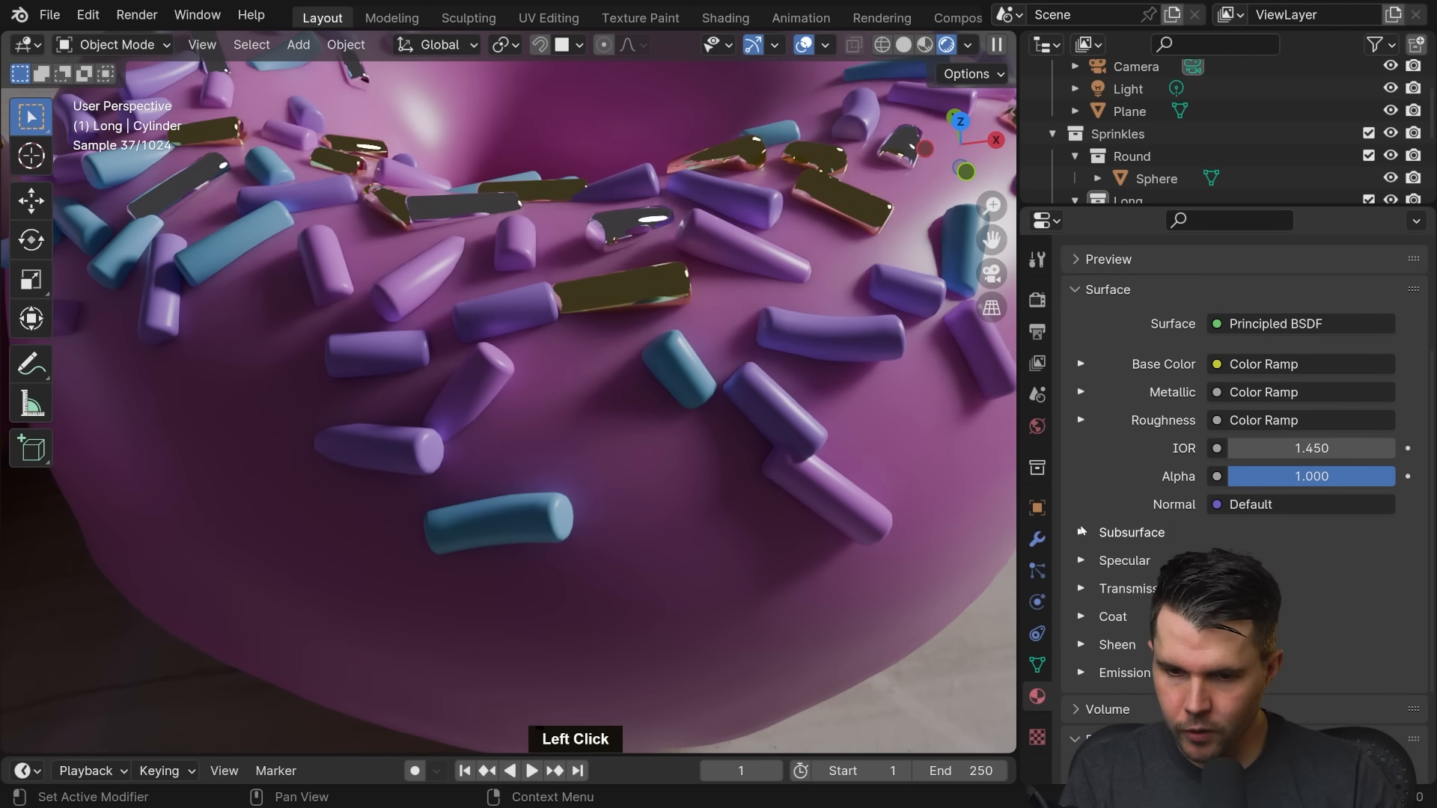
{"action": "middle_click_drag", "start_coordinate": [1257, 585], "coordinate": [1296, 451]}
{"action": "left_click_drag", "start_coordinate": [1297, 451], "coordinate": [1397, 454]}
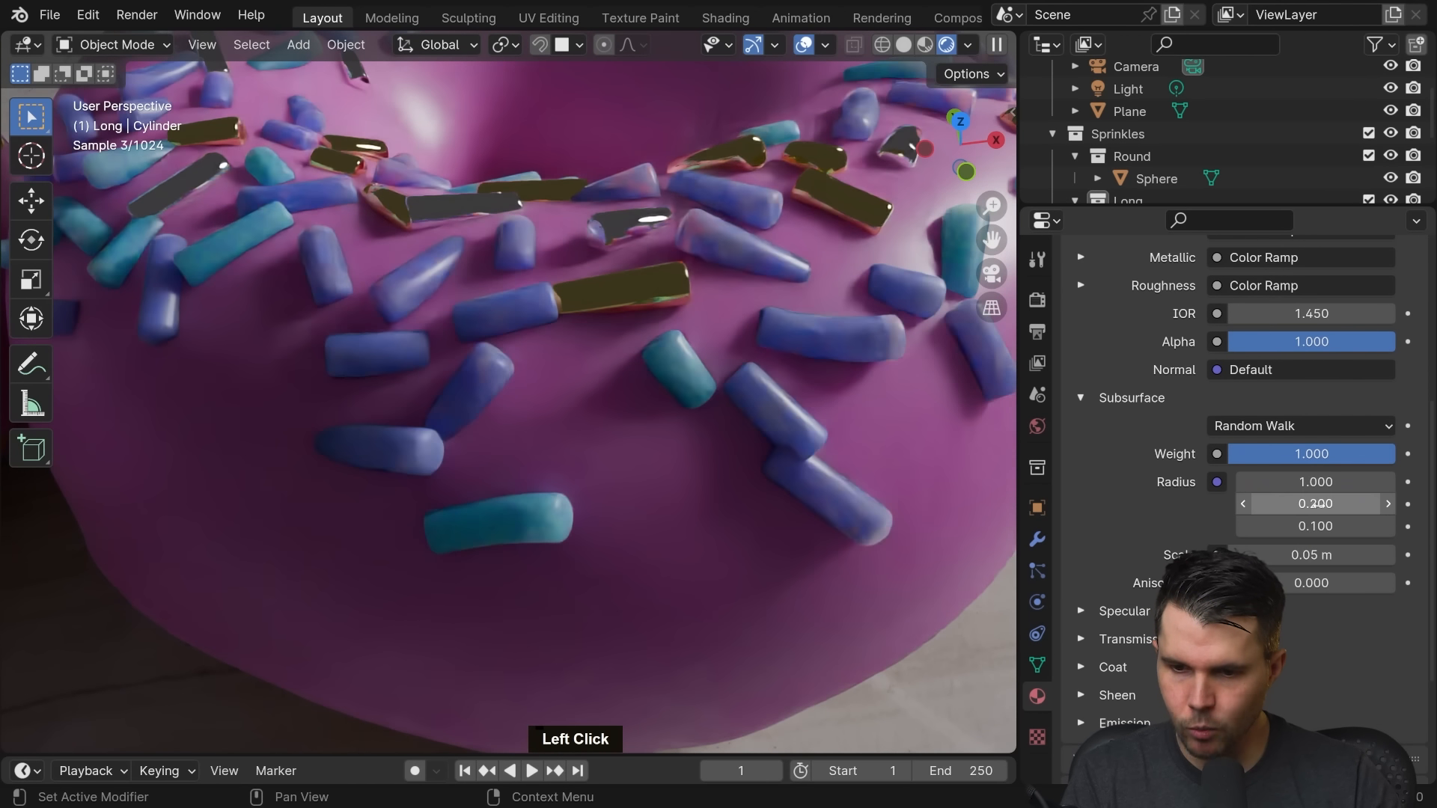
{"action": "left_click_drag", "start_coordinate": [1314, 481], "coordinate": [1314, 527]}
{"action": "type", "text": "1"}
{"action": "left_click", "coordinate": [1314, 527]}
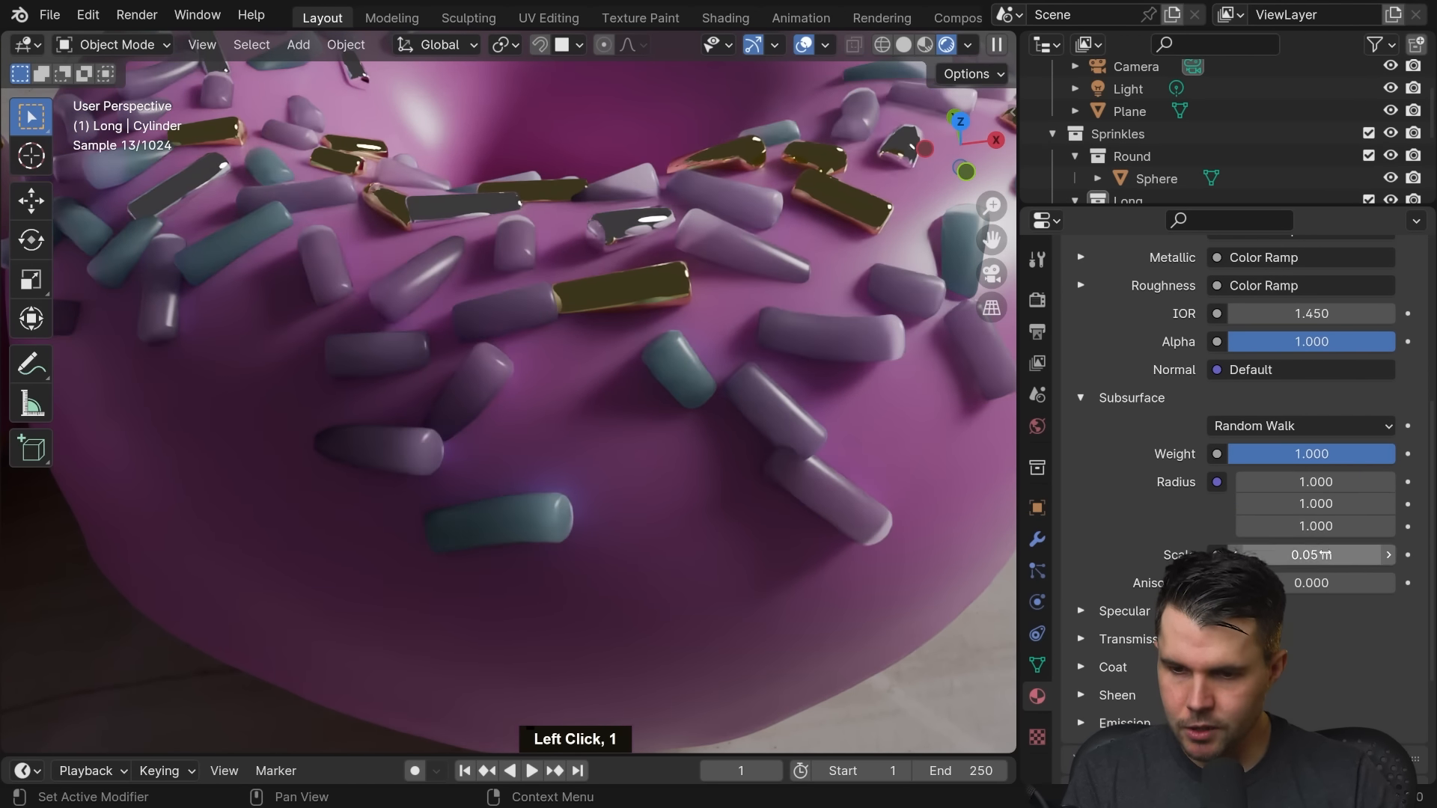
Set the long sprinkle material's subsurface scale to 0.002 m
{"action": "left_click", "coordinate": [1315, 555]}
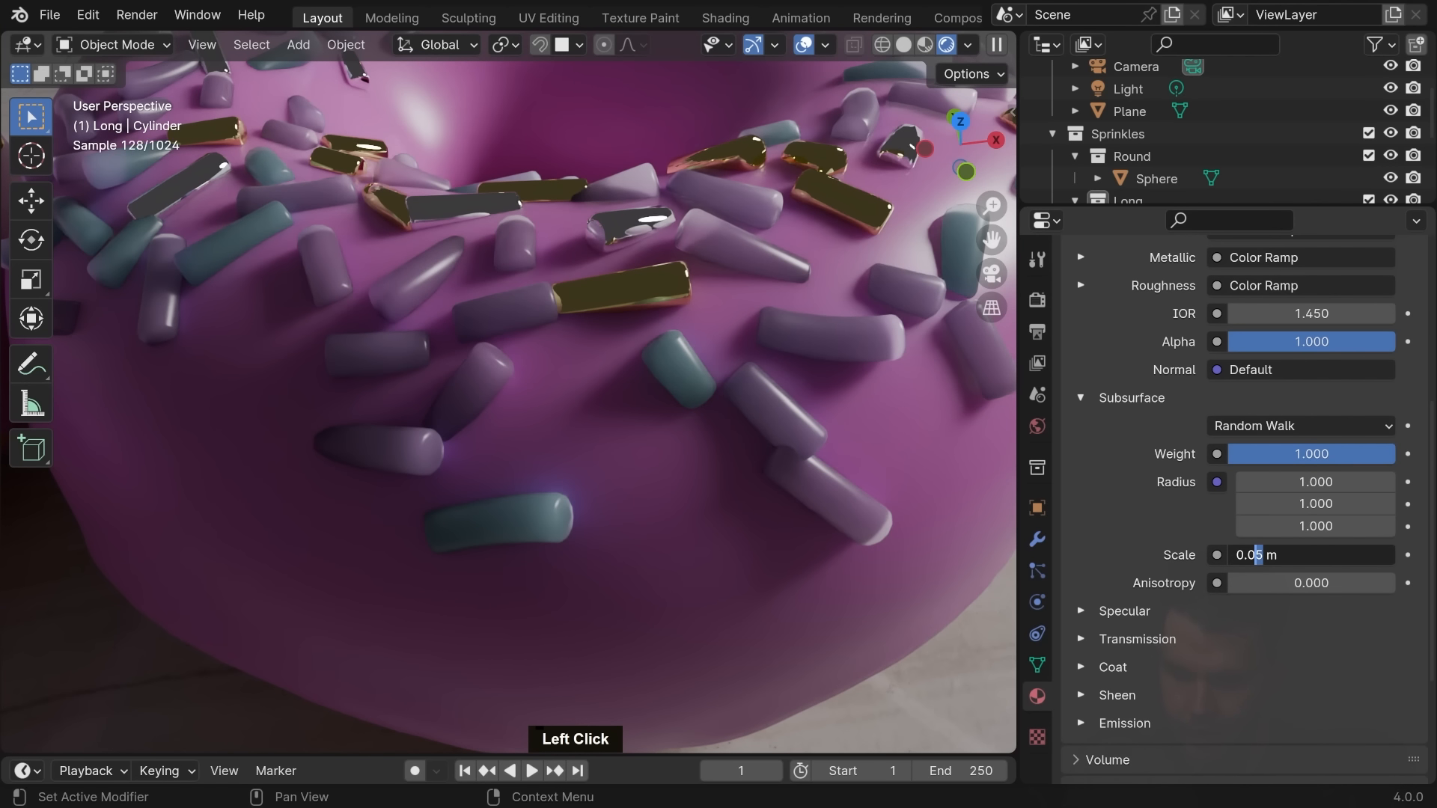
{"action": "type", "text": "0"}
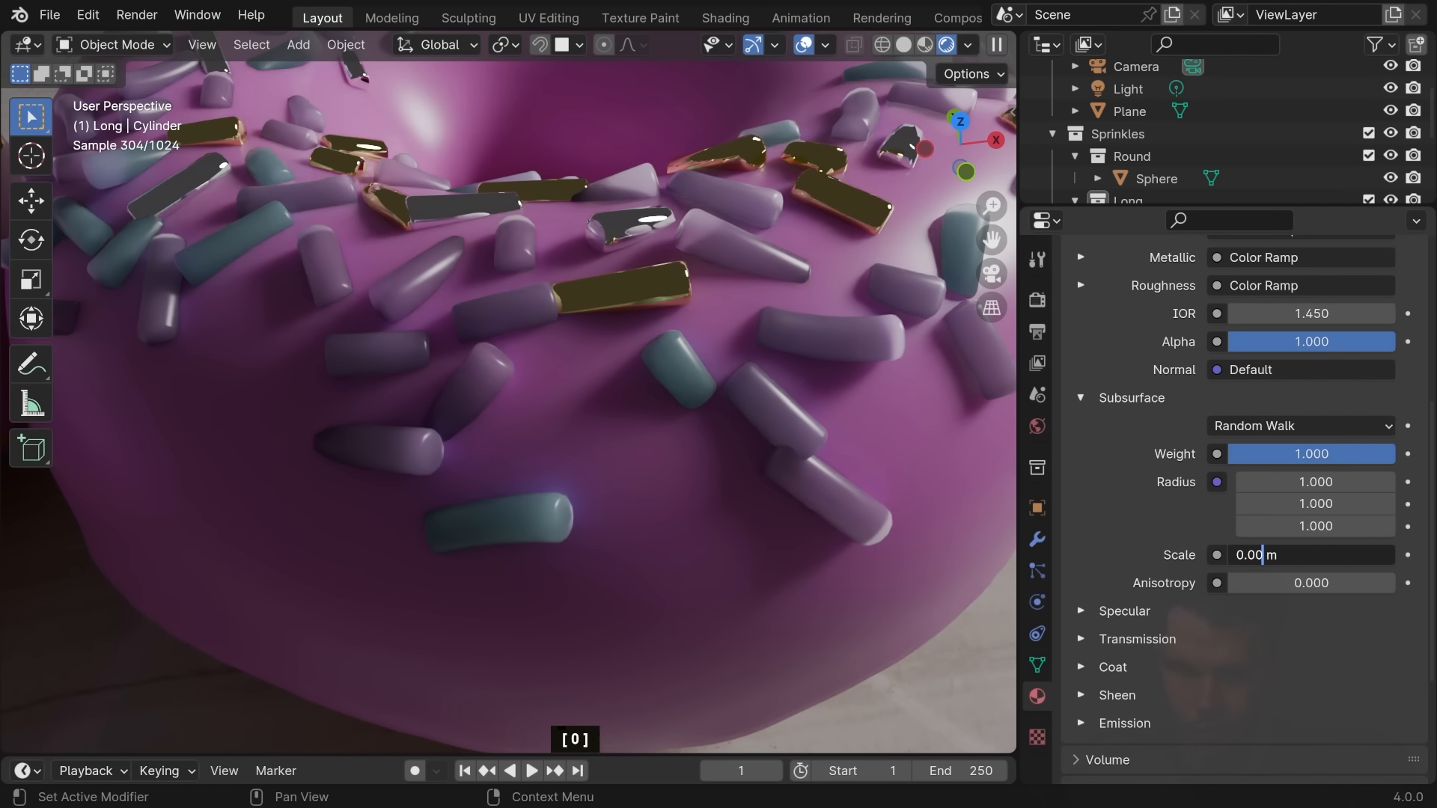
{"action": "type", "text": "2"}
{"action": "key", "text": "Return"}
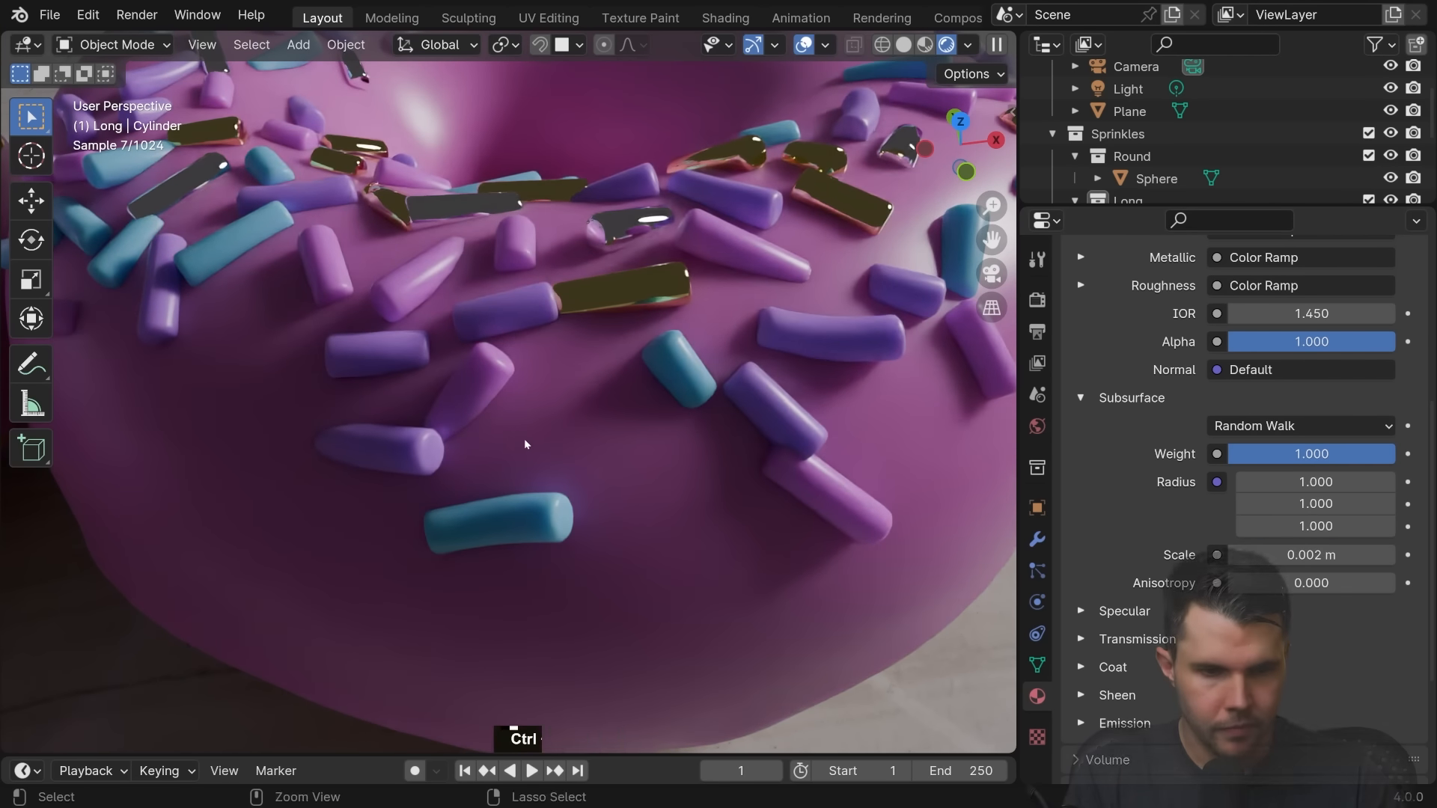
Examine the subsurface scattering on the long sprinkles up close and the overall look of both donuts from further away
{"action": "middle_click_drag", "start_coordinate": [524, 438], "coordinate": [541, 407], "text": "ctrl"}
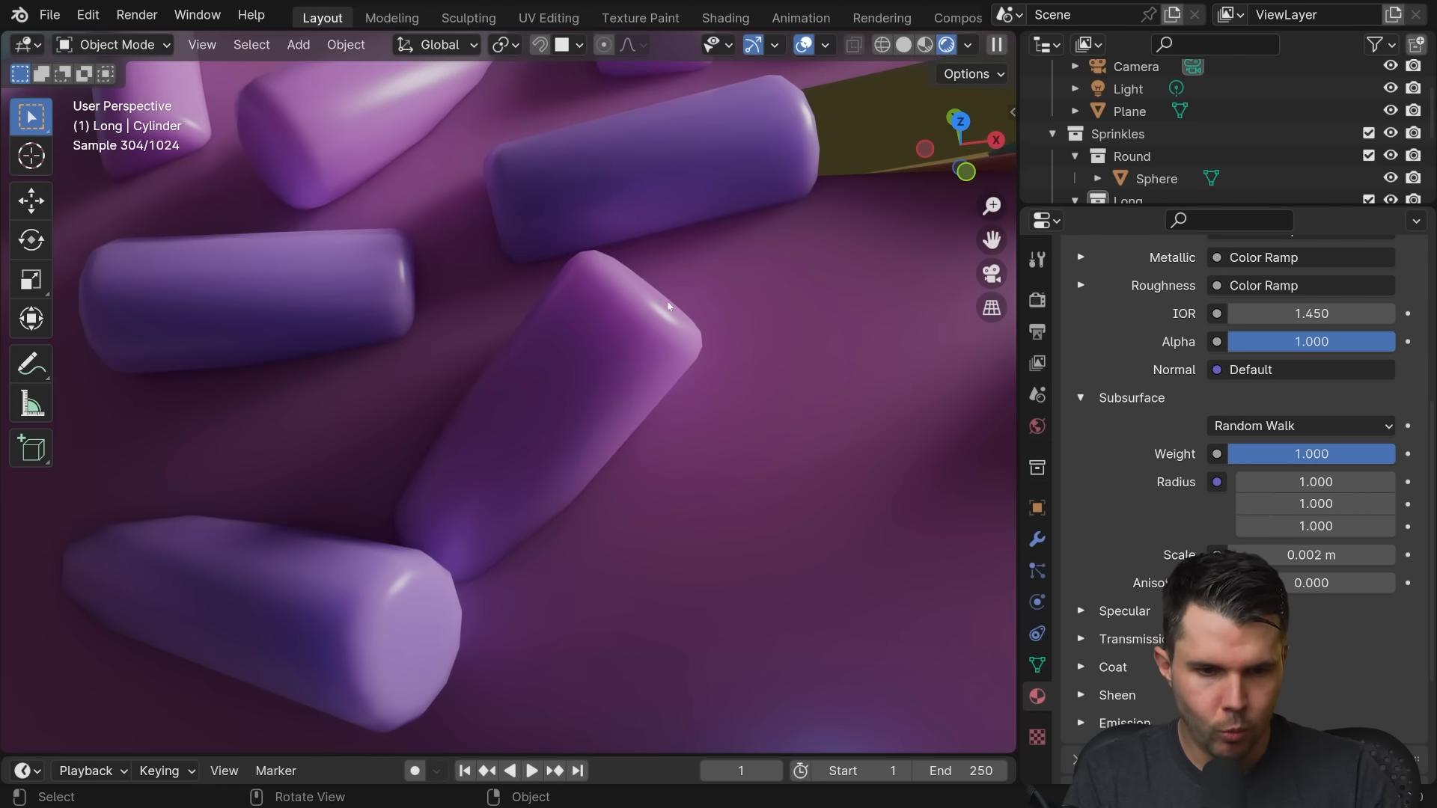
{"action": "middle_click_drag", "start_coordinate": [704, 311], "coordinate": [659, 334], "text": "shift"}
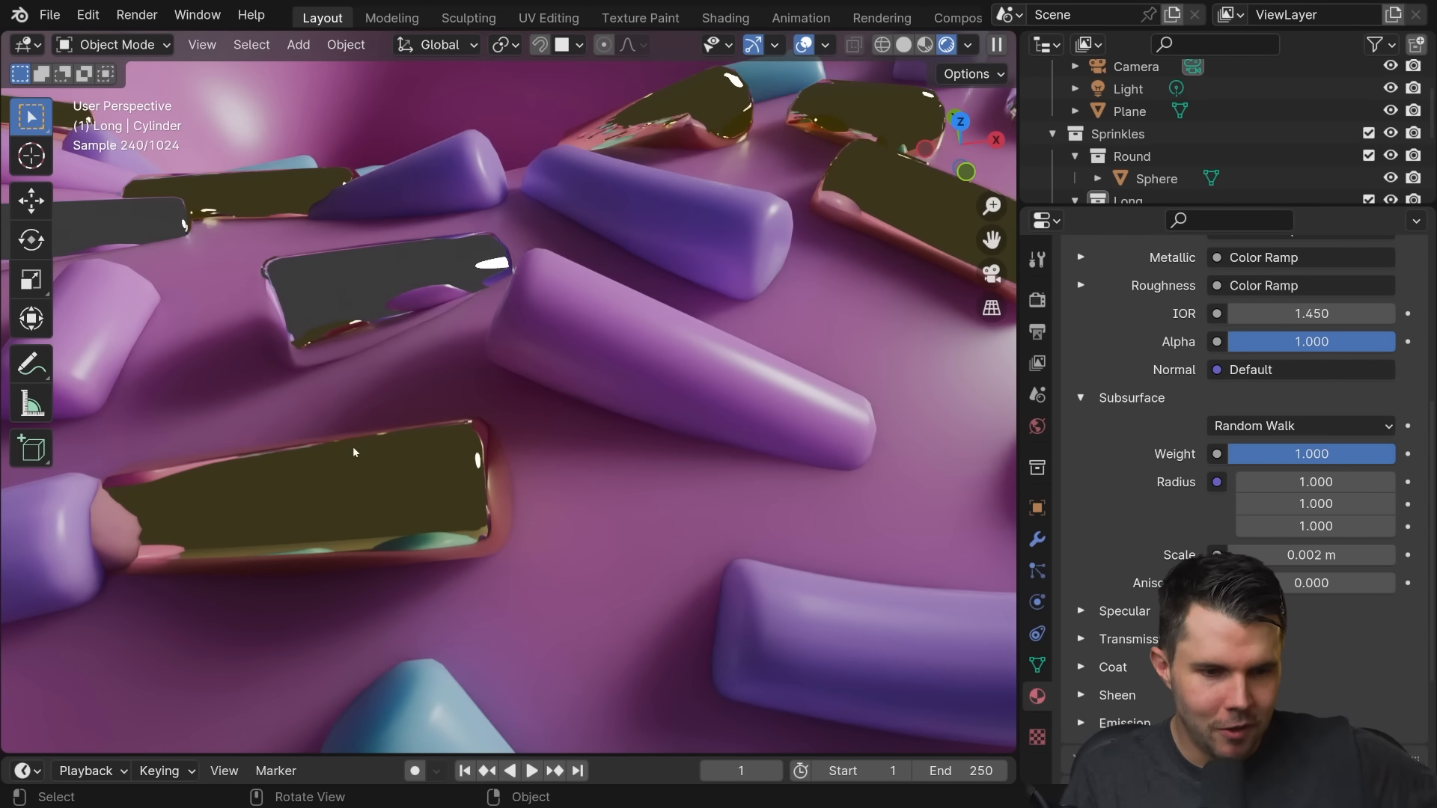
{"action": "middle_click_drag", "start_coordinate": [1274, 324], "coordinate": [1274, 403]}
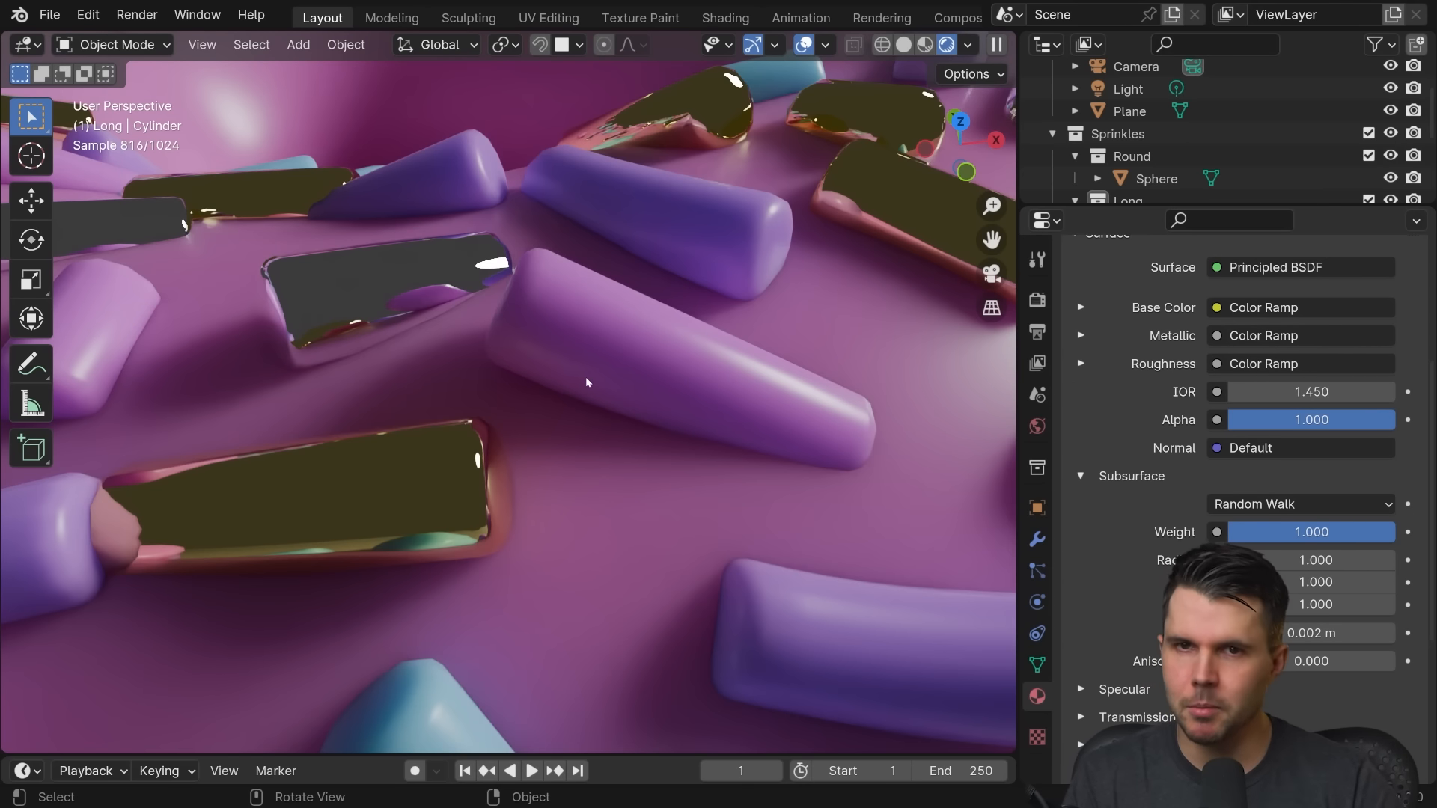
{"action": "middle_click_drag", "start_coordinate": [609, 356], "coordinate": [627, 318], "text": "shift"}
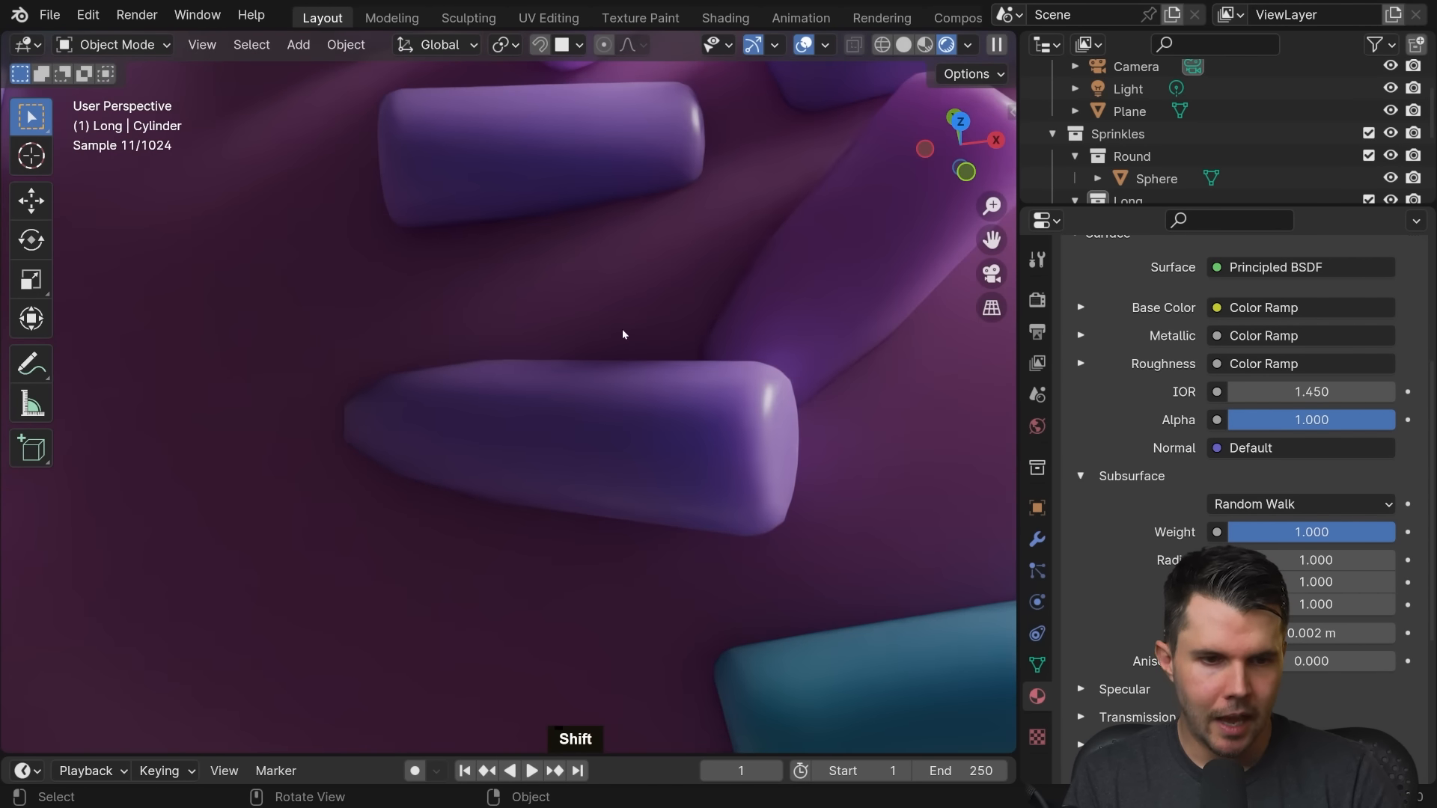
{"action": "scroll", "coordinate": [622, 330], "scroll_direction": "down", "scroll_amount": 10}
{"action": "scroll", "coordinate": [622, 330], "scroll_direction": "up", "scroll_amount": 8}
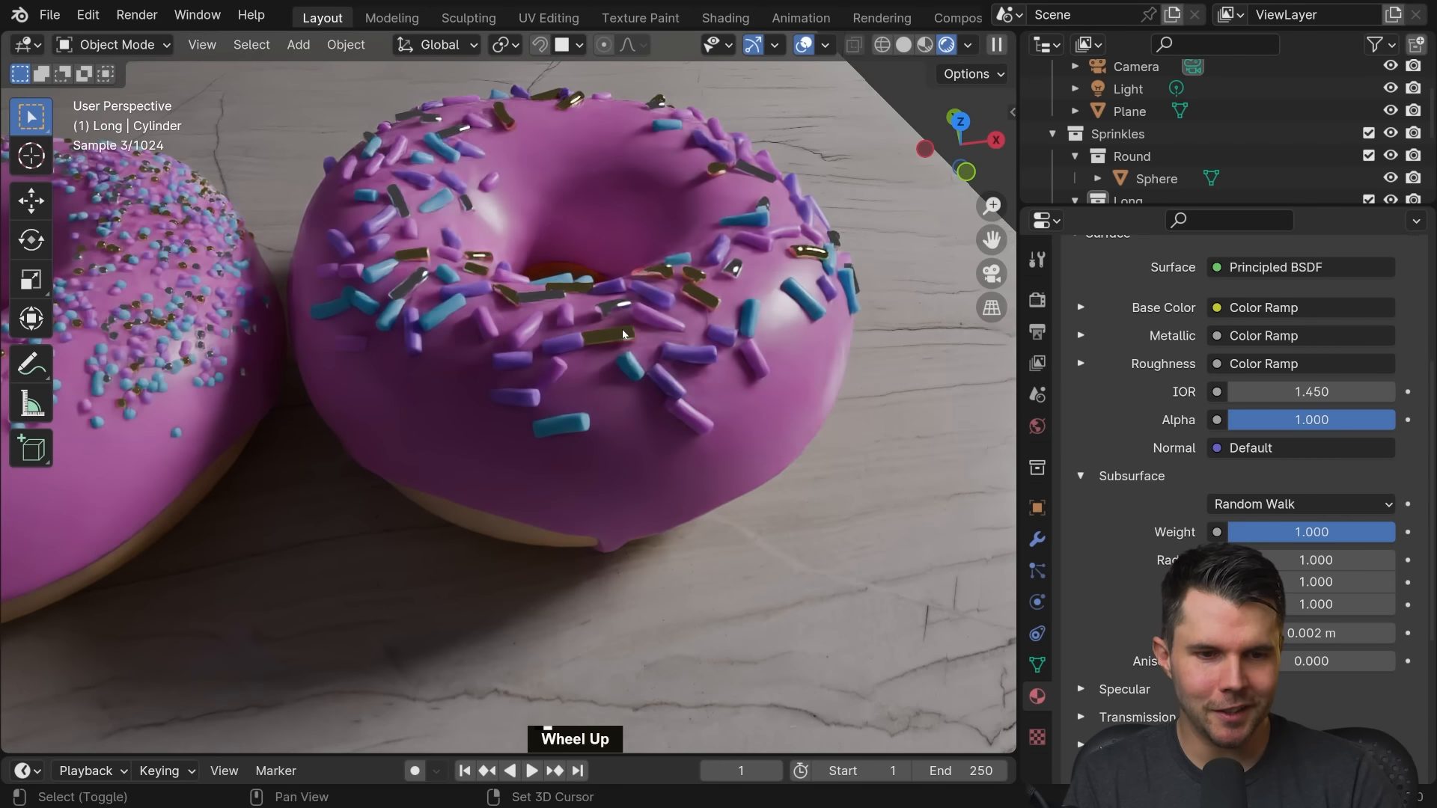
{"action": "middle_click_drag", "start_coordinate": [622, 329], "coordinate": [621, 334], "text": "shift"}
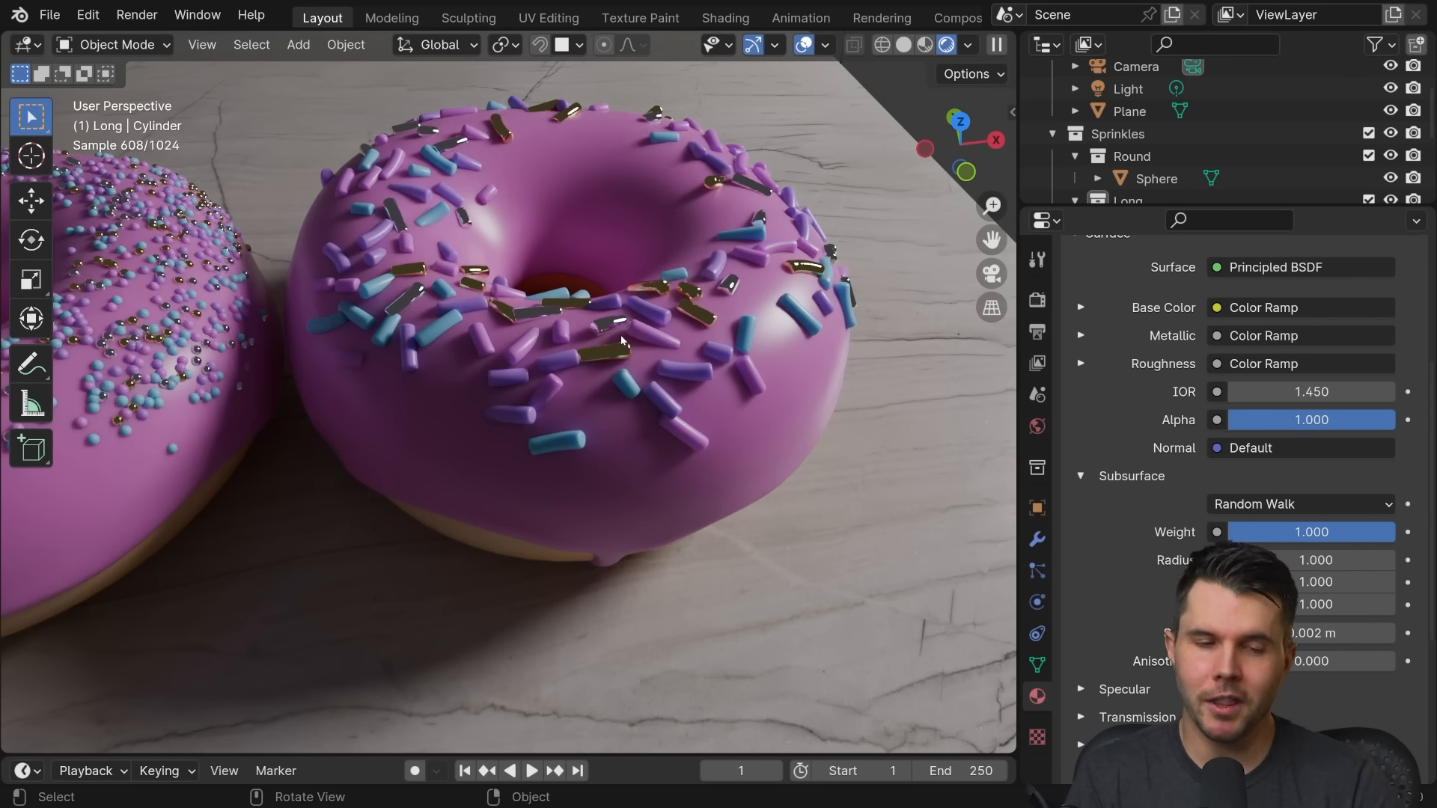
{"action": "middle_click_drag", "start_coordinate": [612, 331], "coordinate": [676, 309], "text": "shift"}
{"action": "scroll", "coordinate": [634, 330], "scroll_direction": "down", "scroll_amount": 2}
{"action": "scroll", "coordinate": [634, 335], "scroll_direction": "down", "scroll_amount": 2}
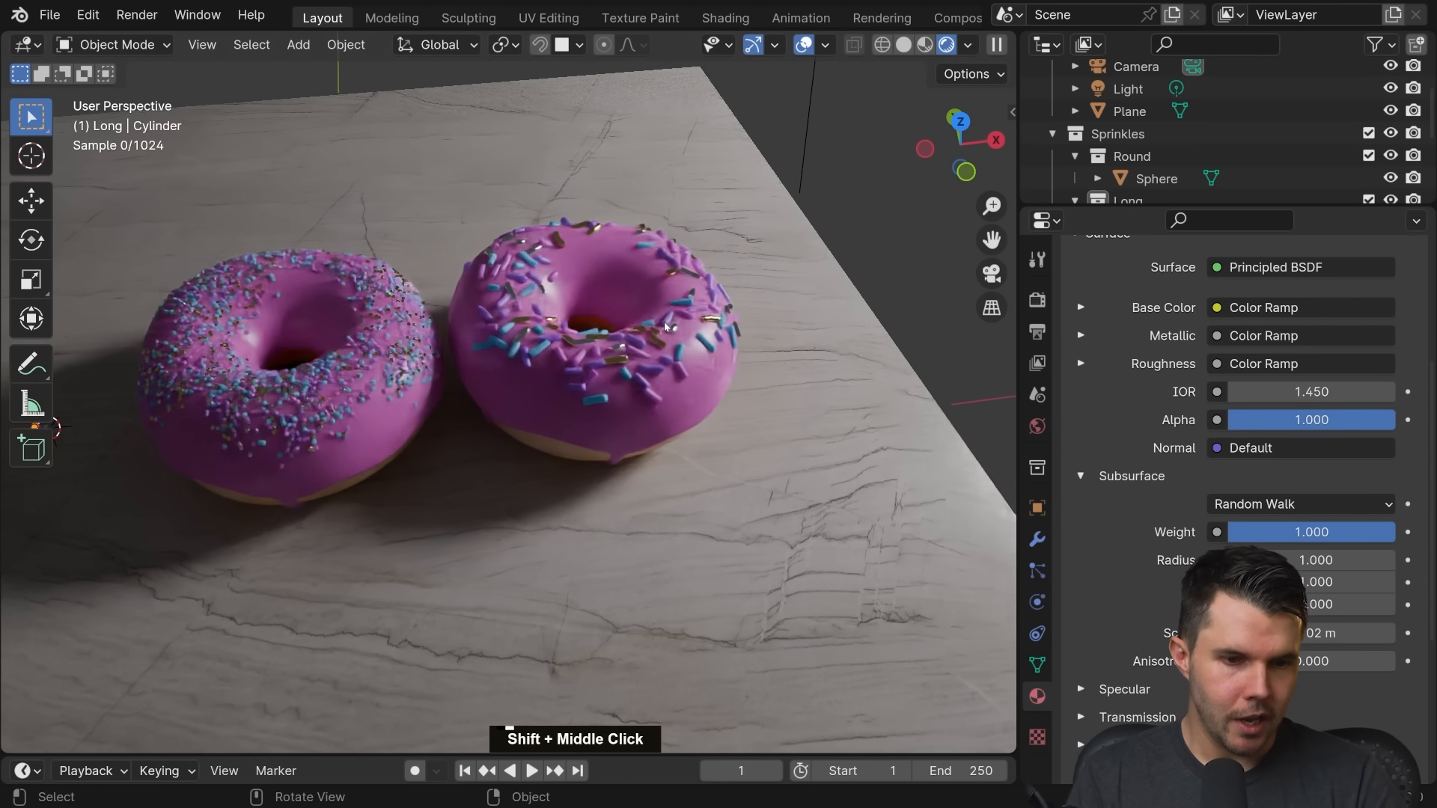